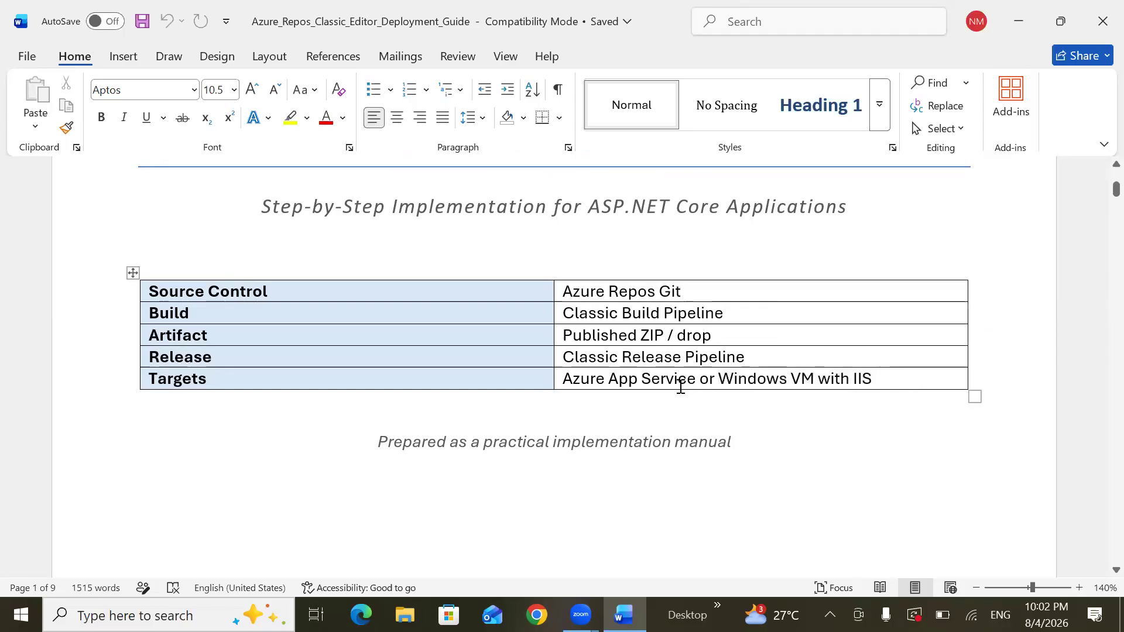
Read through the Azure Repos Classic Editor deployment guide, covering the targets table, contents, CI/CD architecture and prerequisites.
drag(718, 380, 866, 387)
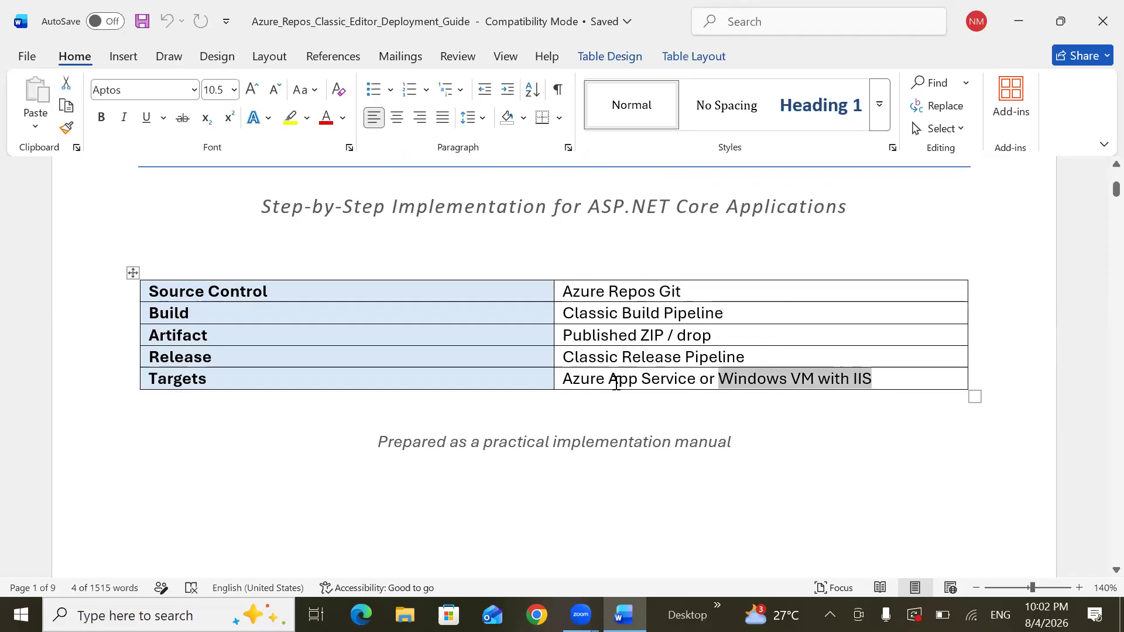
scroll(616, 384, down, 14)
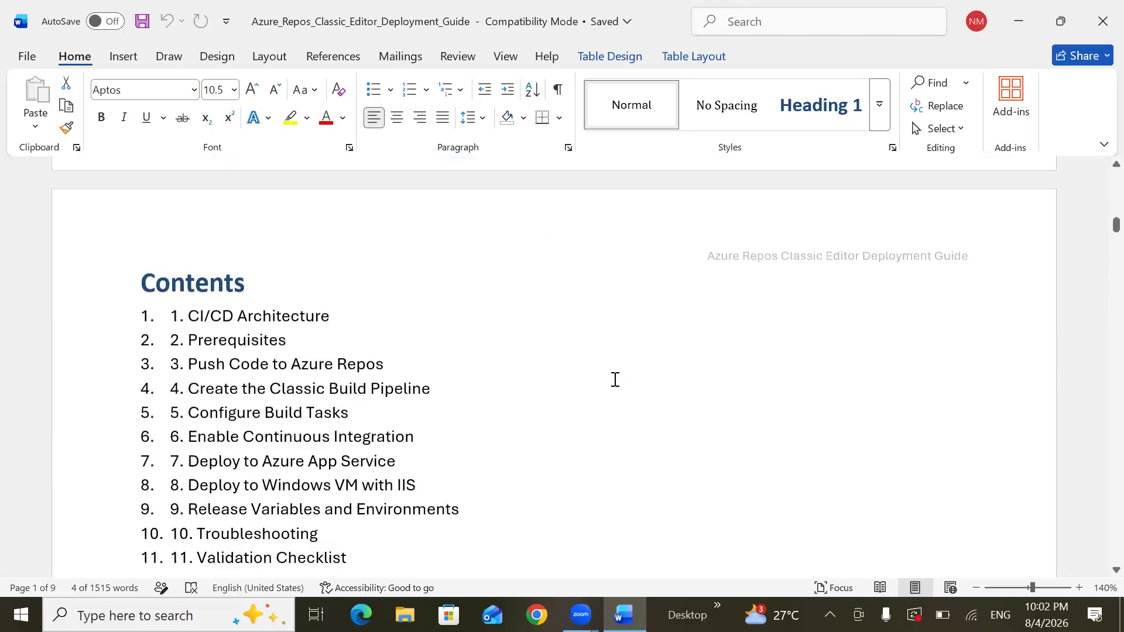
scroll(615, 379, down, 8)
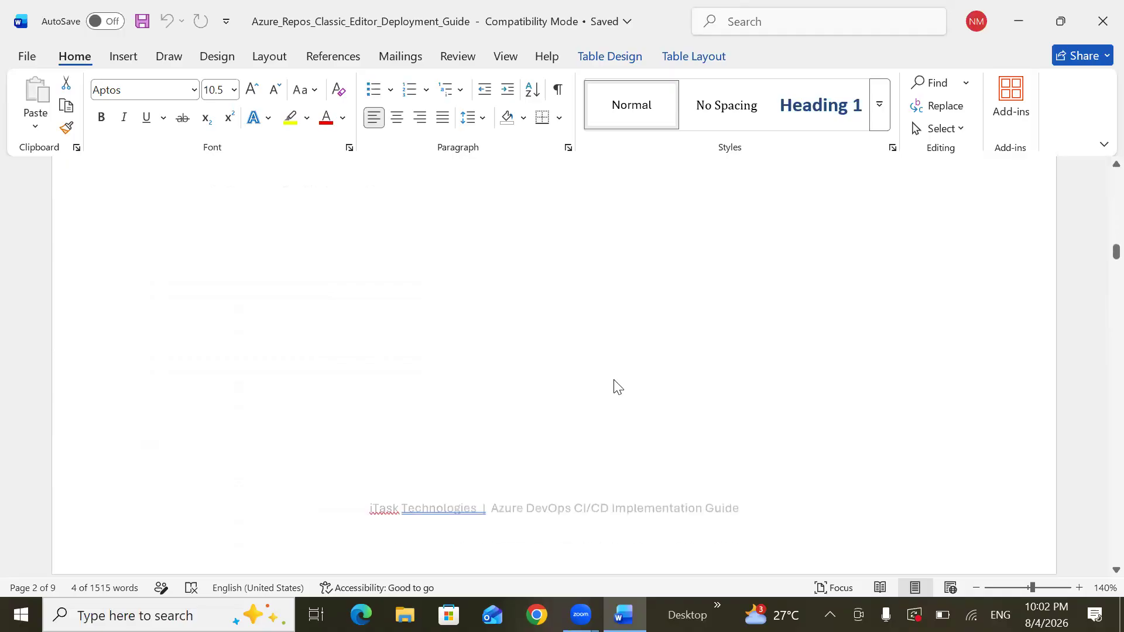
scroll(615, 379, down, 4)
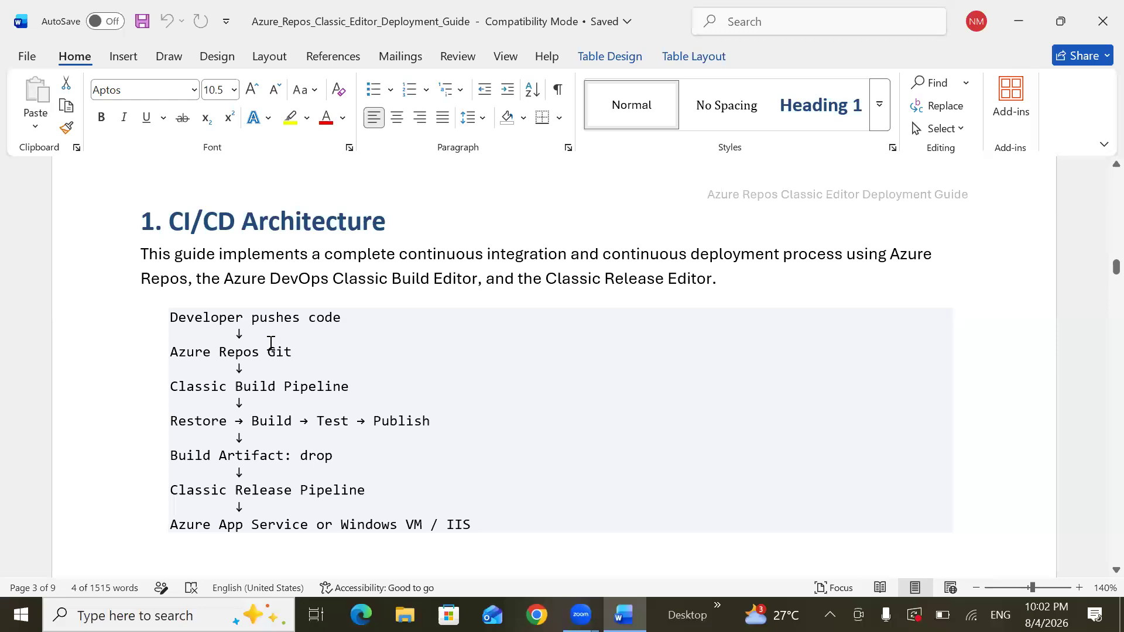
click(180, 386)
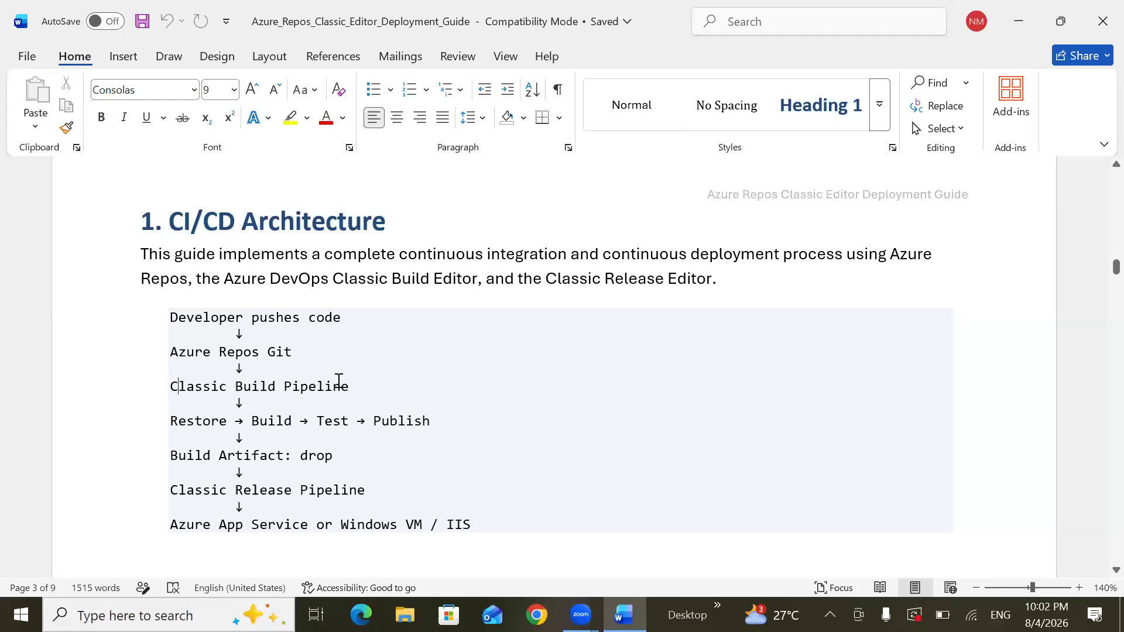
scroll(338, 381, down, 1)
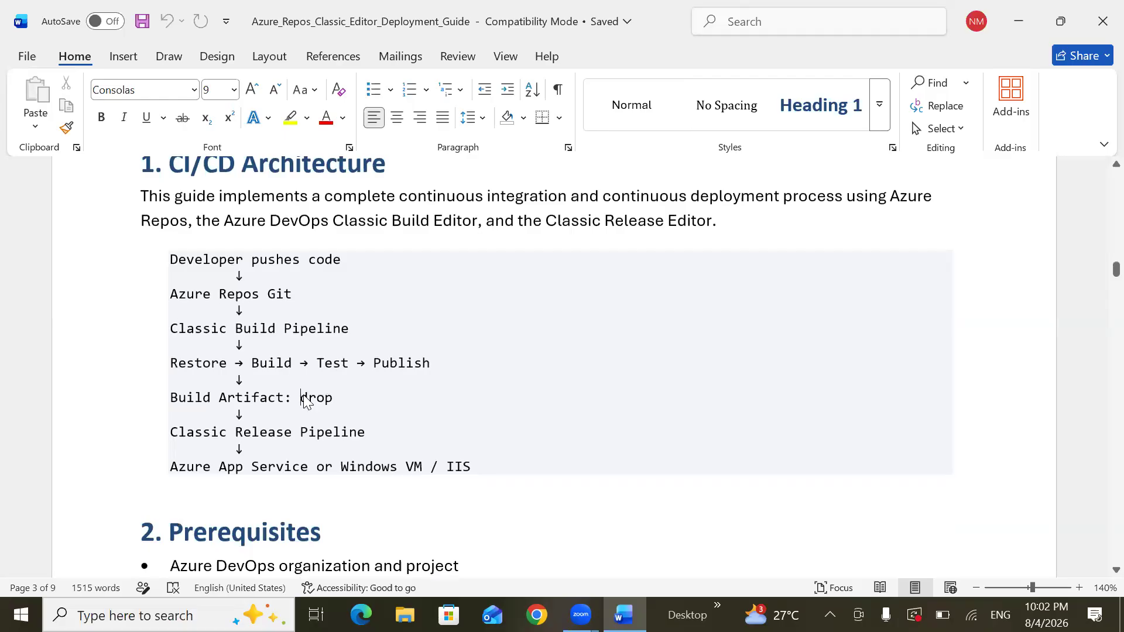
scroll(297, 418, down, 1)
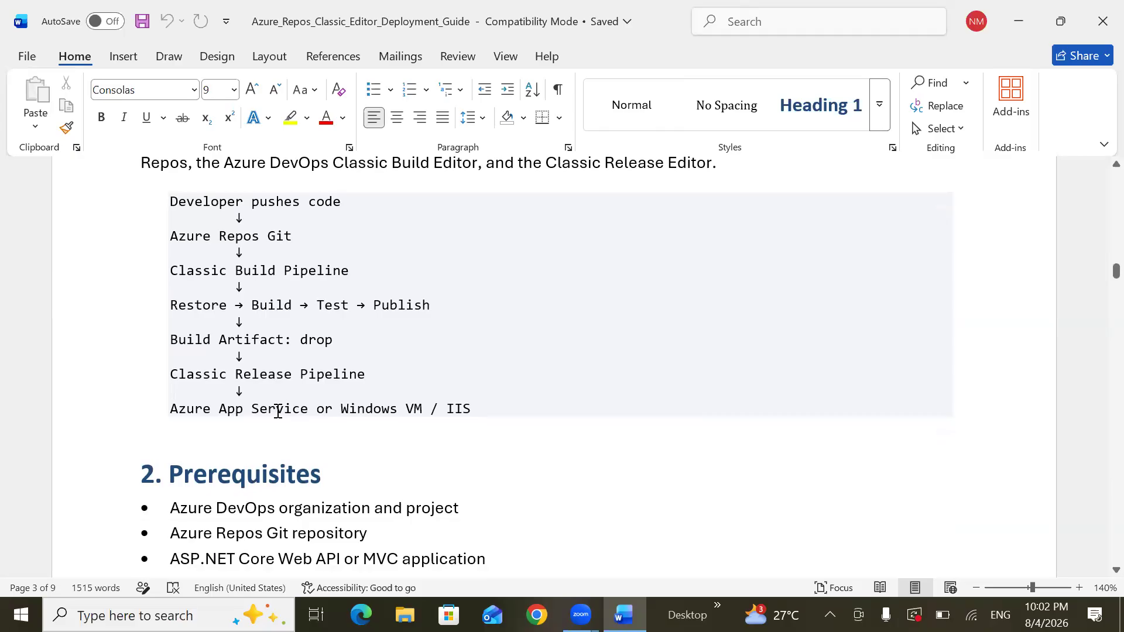
scroll(277, 411, down, 4)
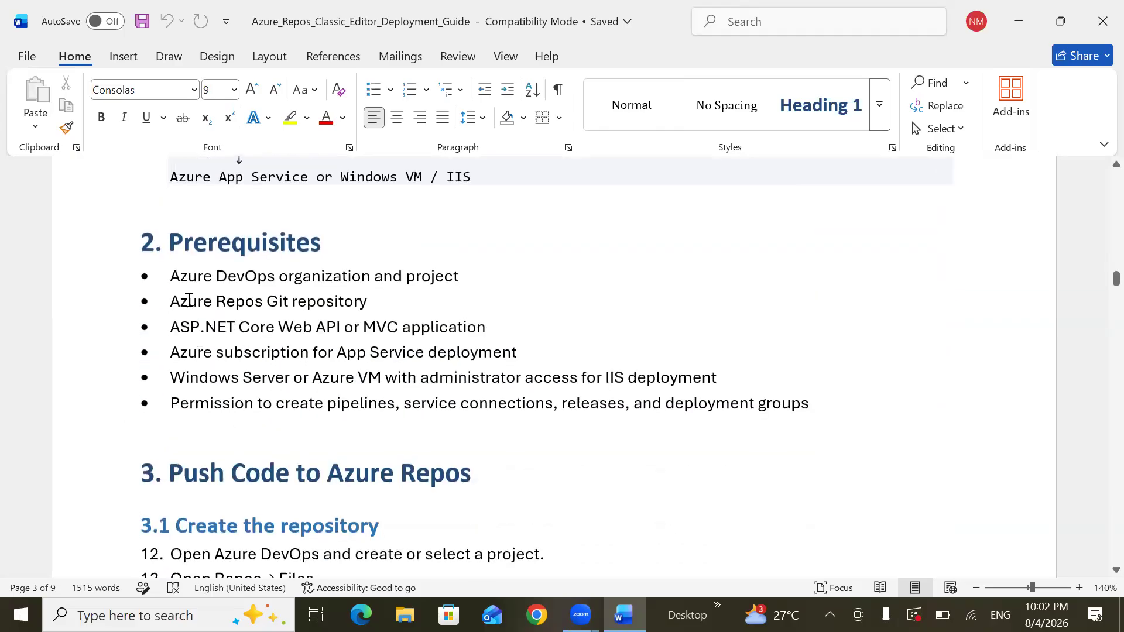
drag(173, 279, 456, 285)
click(455, 284)
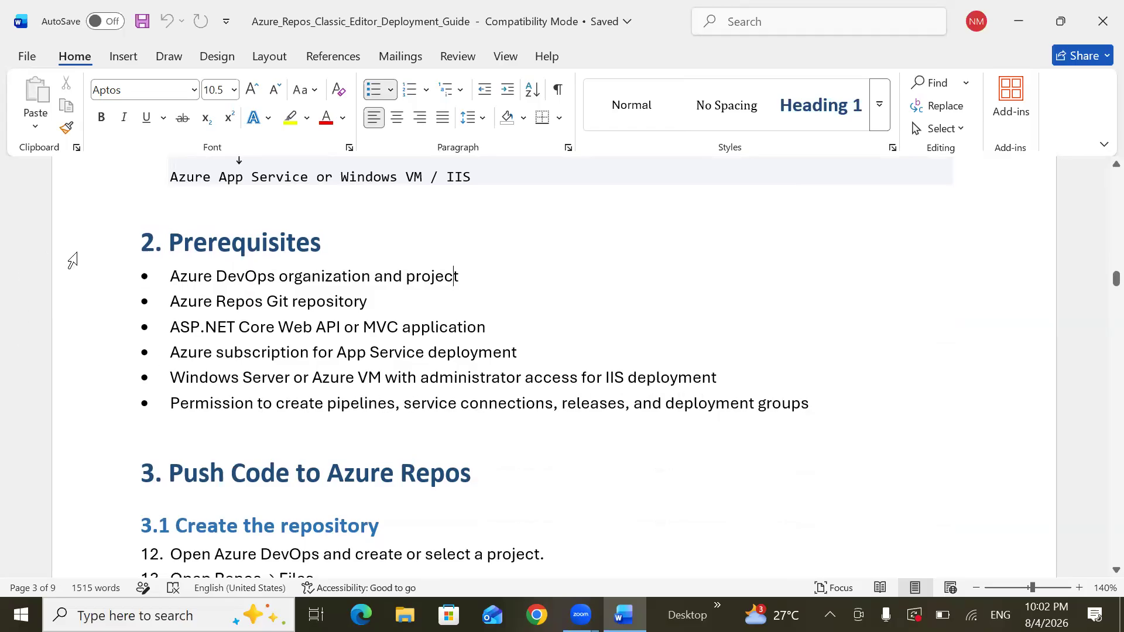
scroll(98, 292, down, 5)
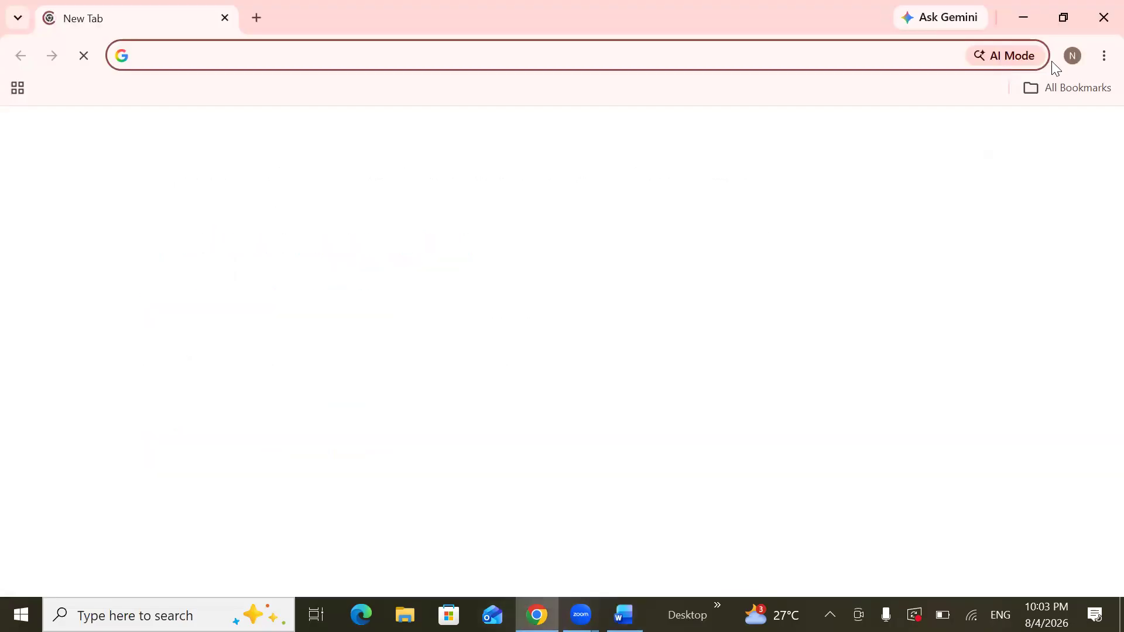
Switch to Chrome with the Learningtrendz profile and open the EStoreProject pushes page on dev.azure.com.
click(1048, 55)
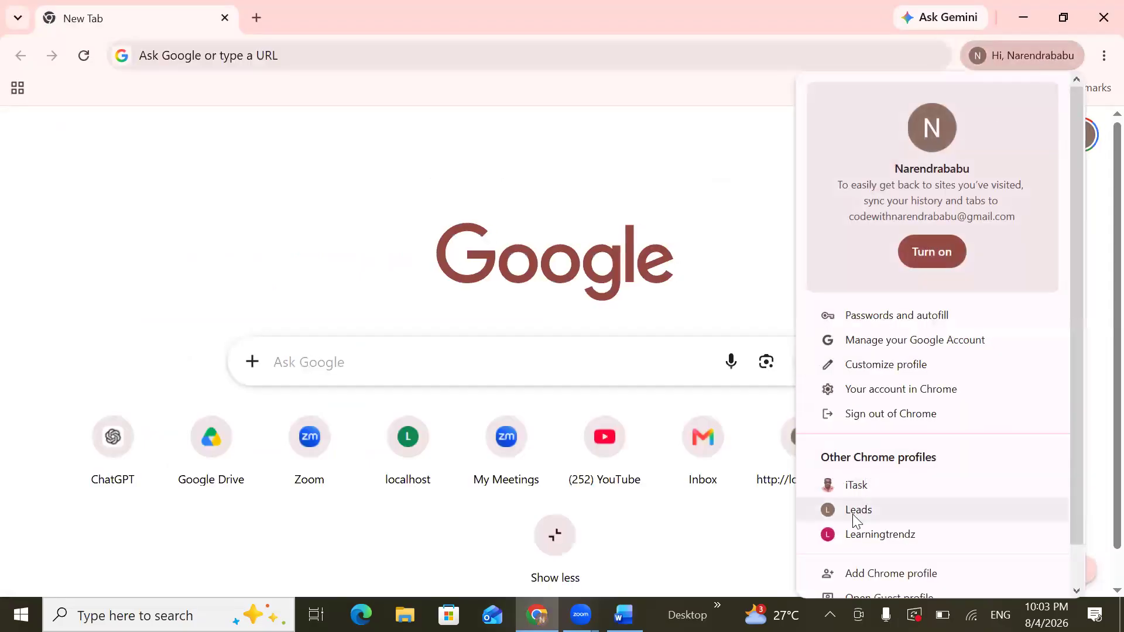
click(853, 531)
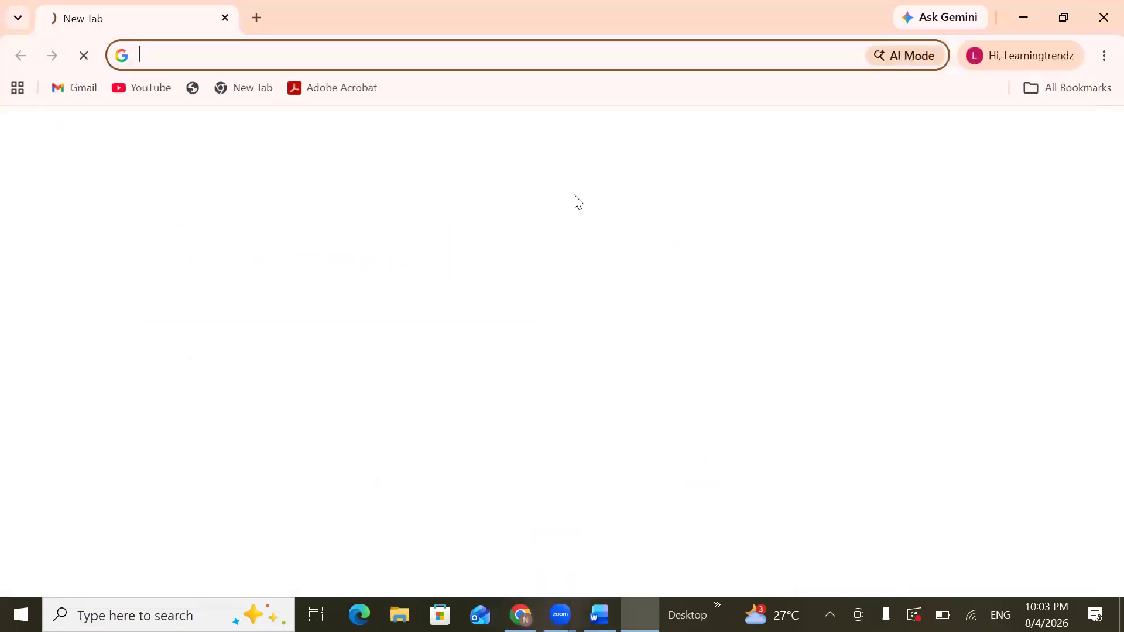
text(az)
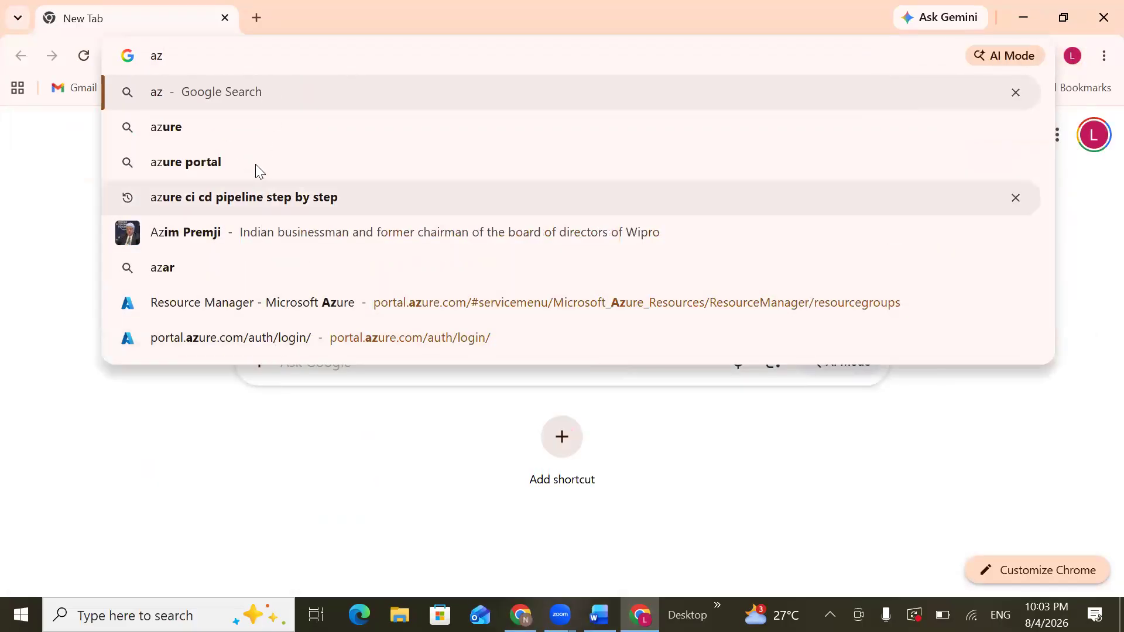
key(BackSpace)
key(BackSpace)
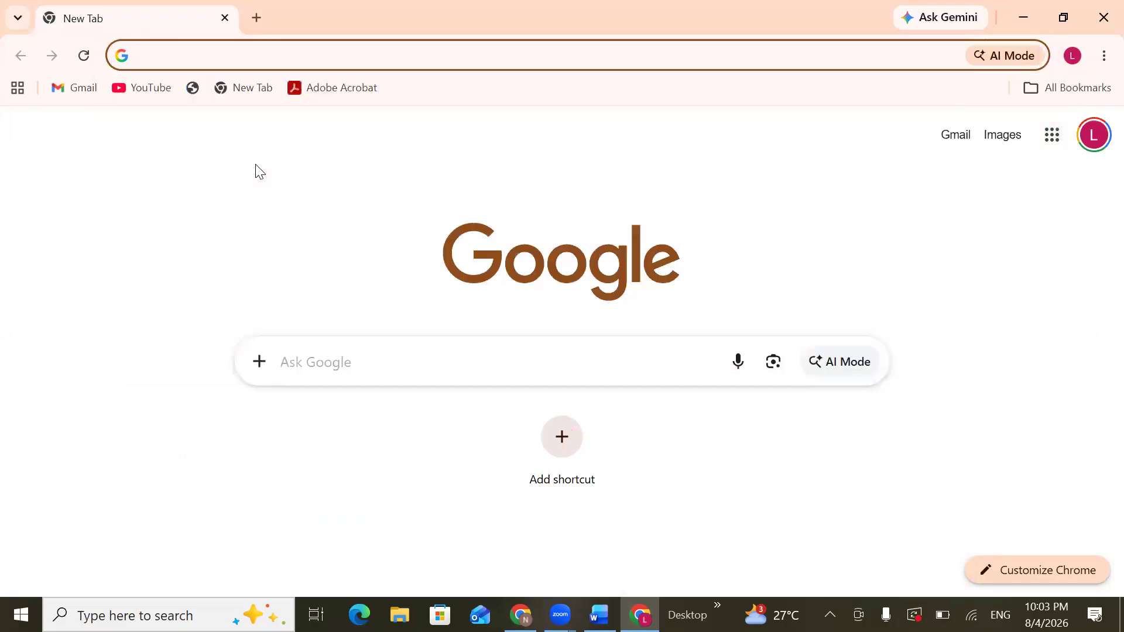
text(dev)
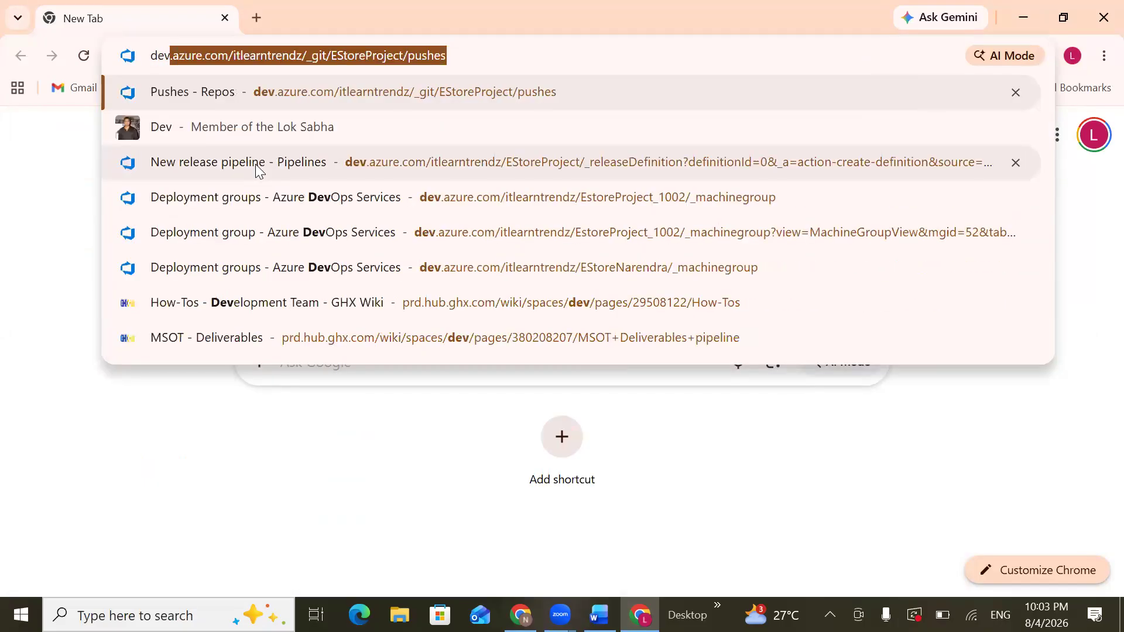
key(Return)
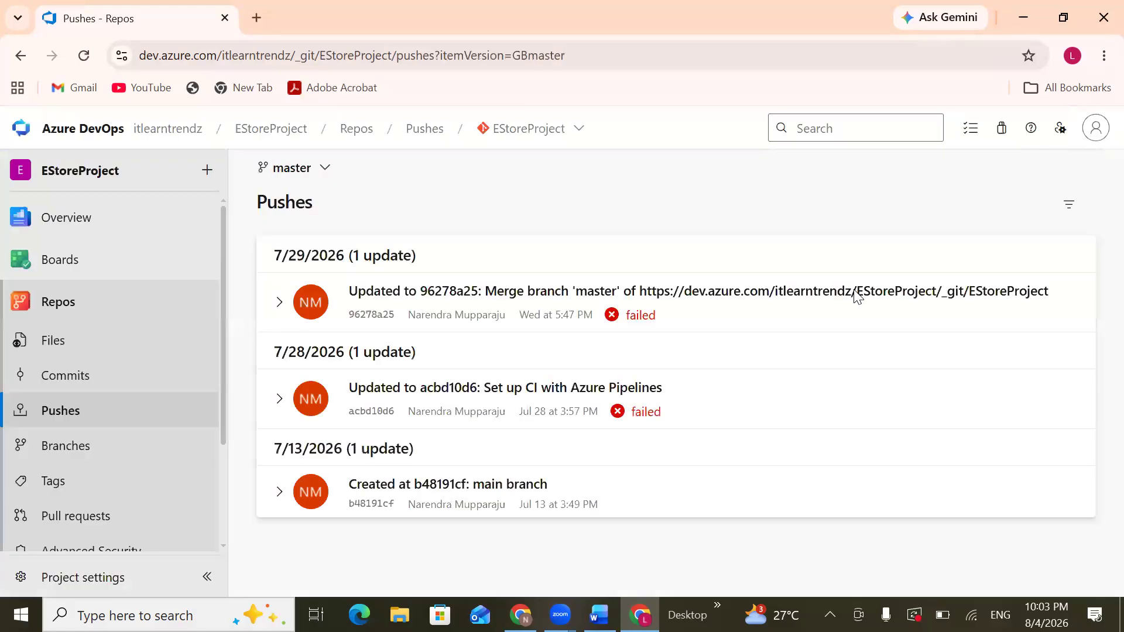
Go to the itlearntrendz organization home and look through its list of projects.
click(158, 122)
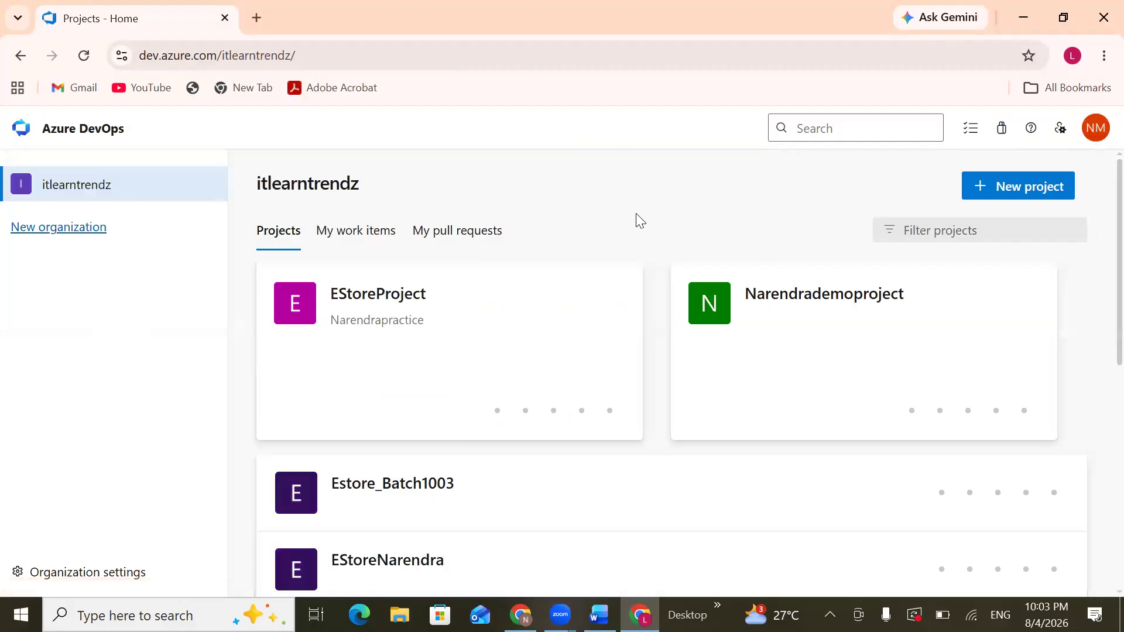
scroll(495, 227, down, 5)
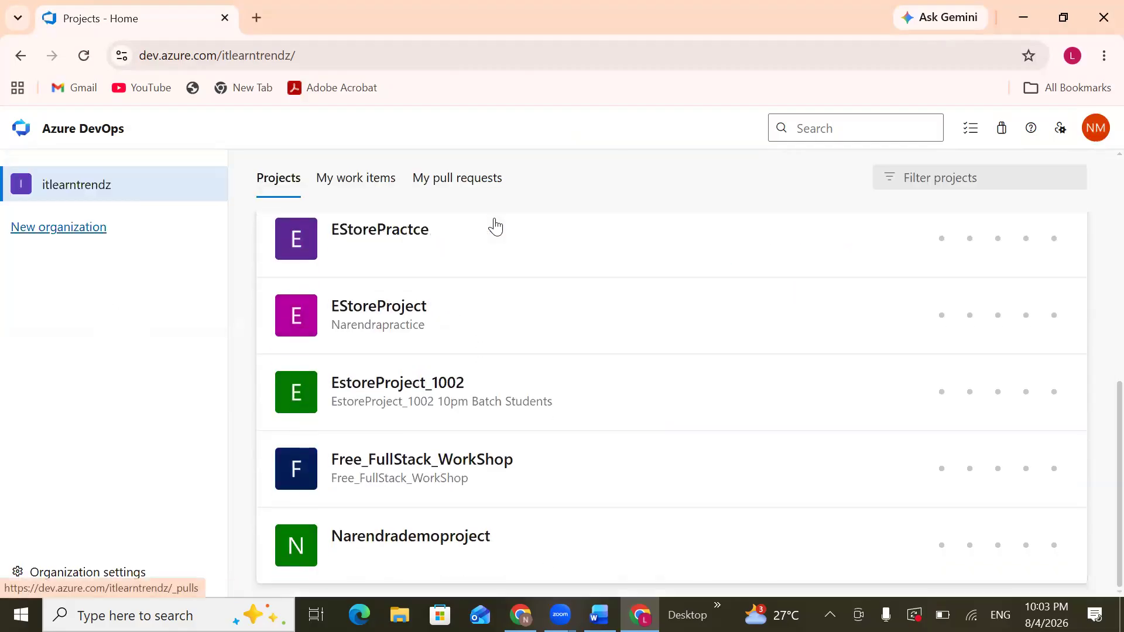
scroll(494, 226, up, 5)
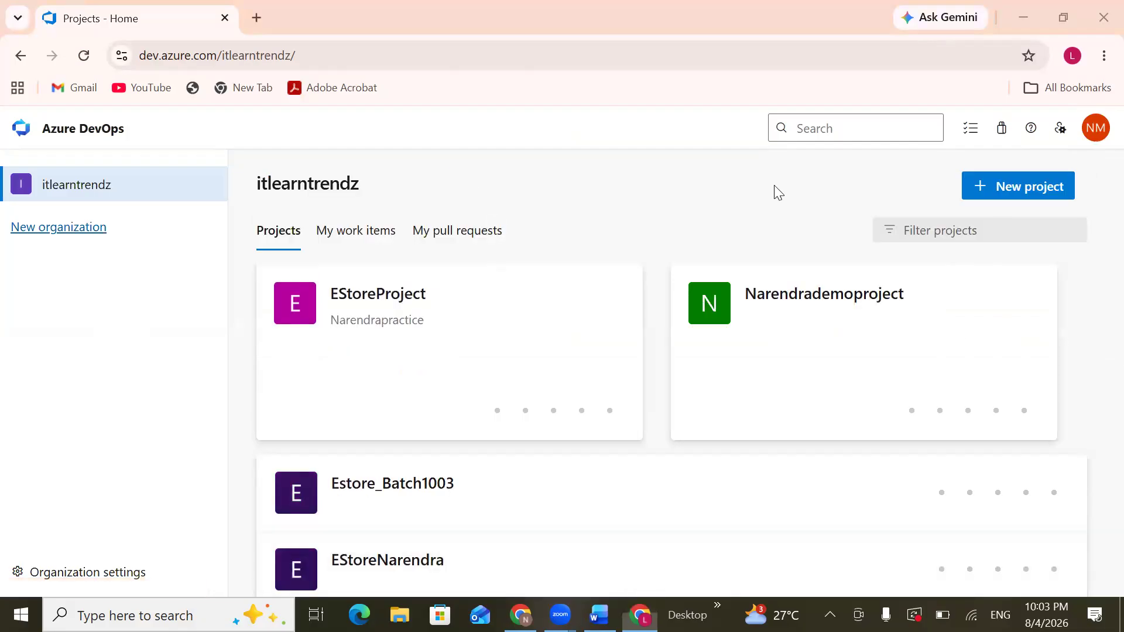
Start a new project in the itlearntrendz organization and name it Estore_Batch1002_FinalOutput.
click(1005, 184)
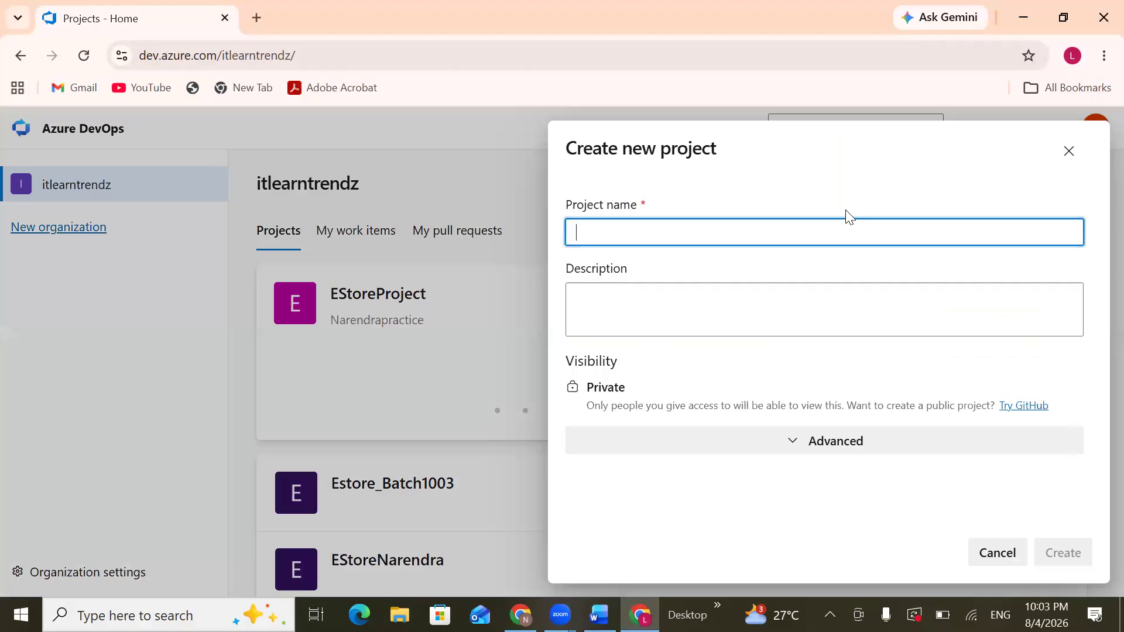
text(Estore)
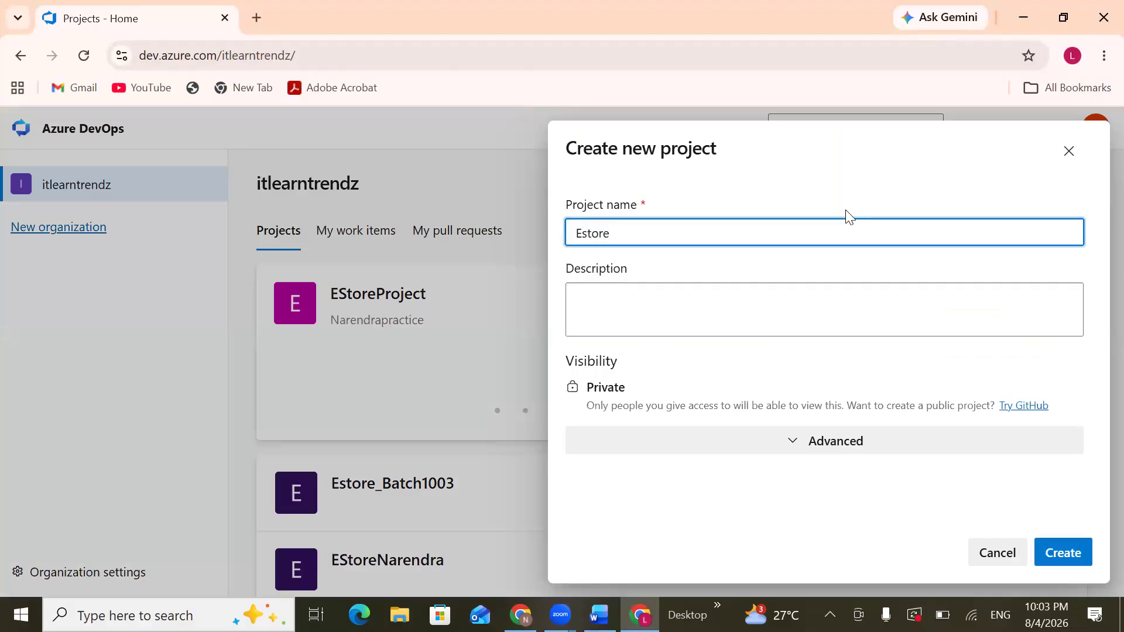
key(BackSpace)
key(BackSpace)
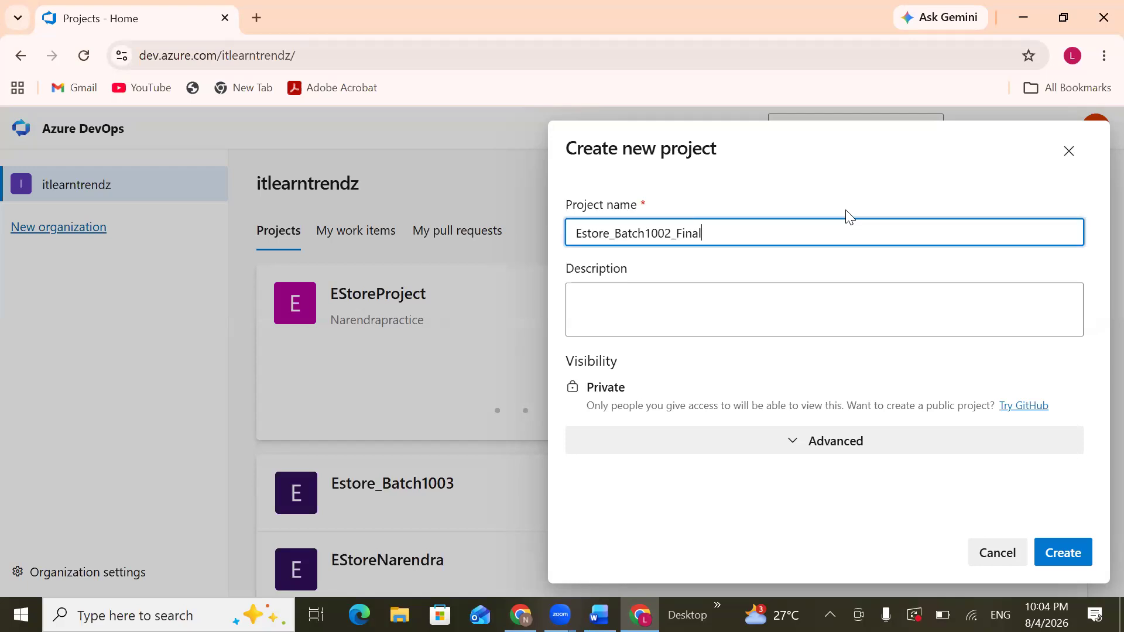
text(utput)
Keep Git version control and the Basic work item process in the advanced options, and create the project.
click(797, 446)
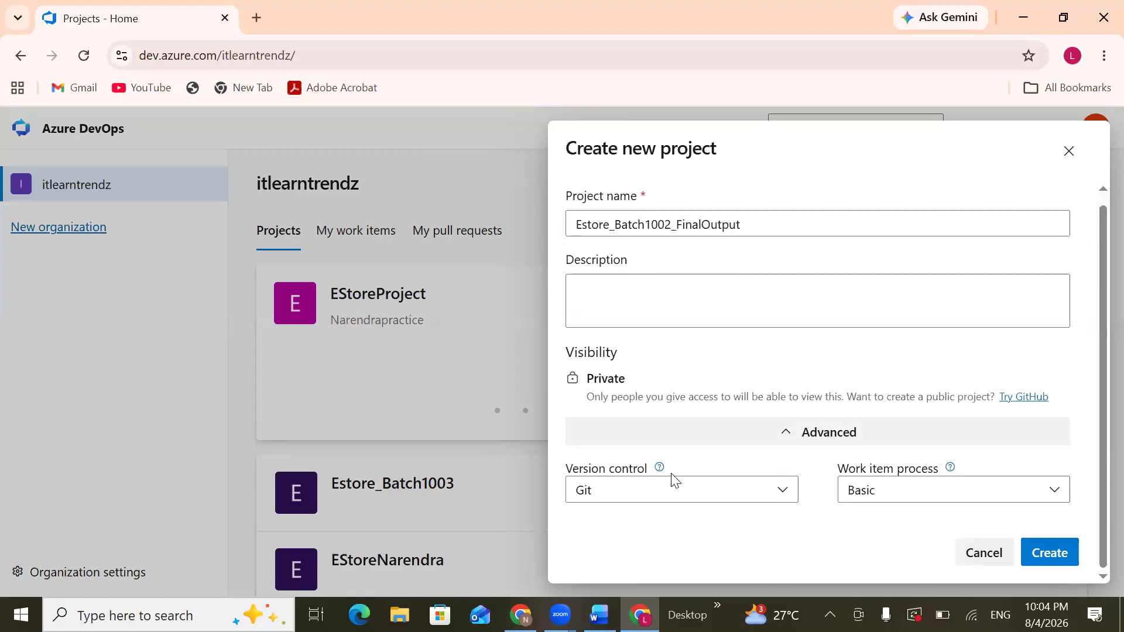
click(670, 488)
click(667, 489)
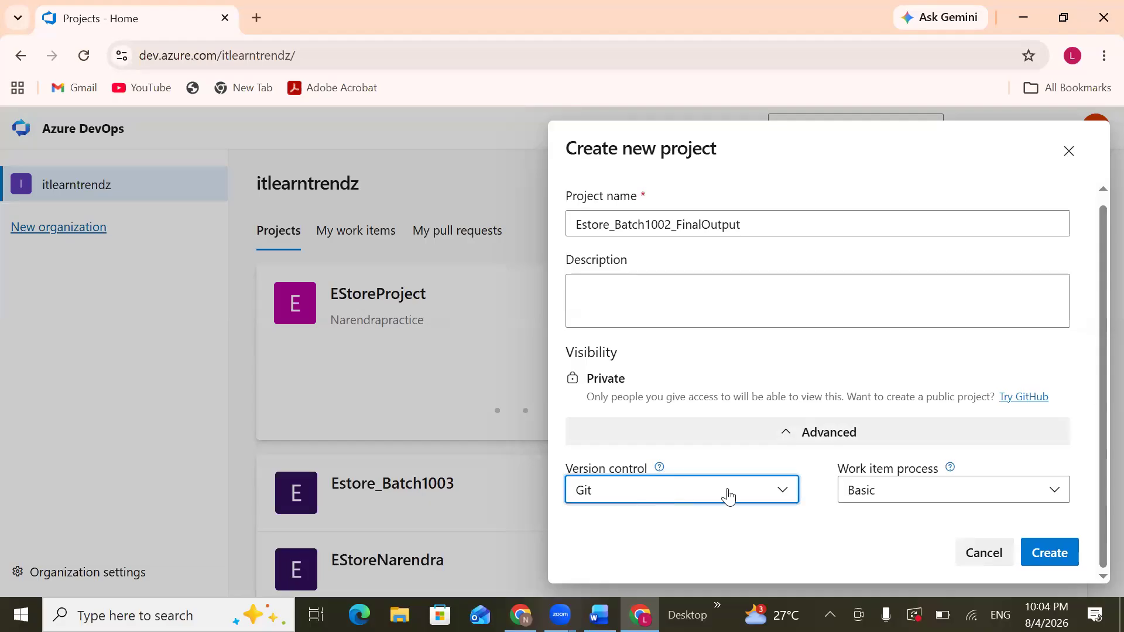
click(883, 499)
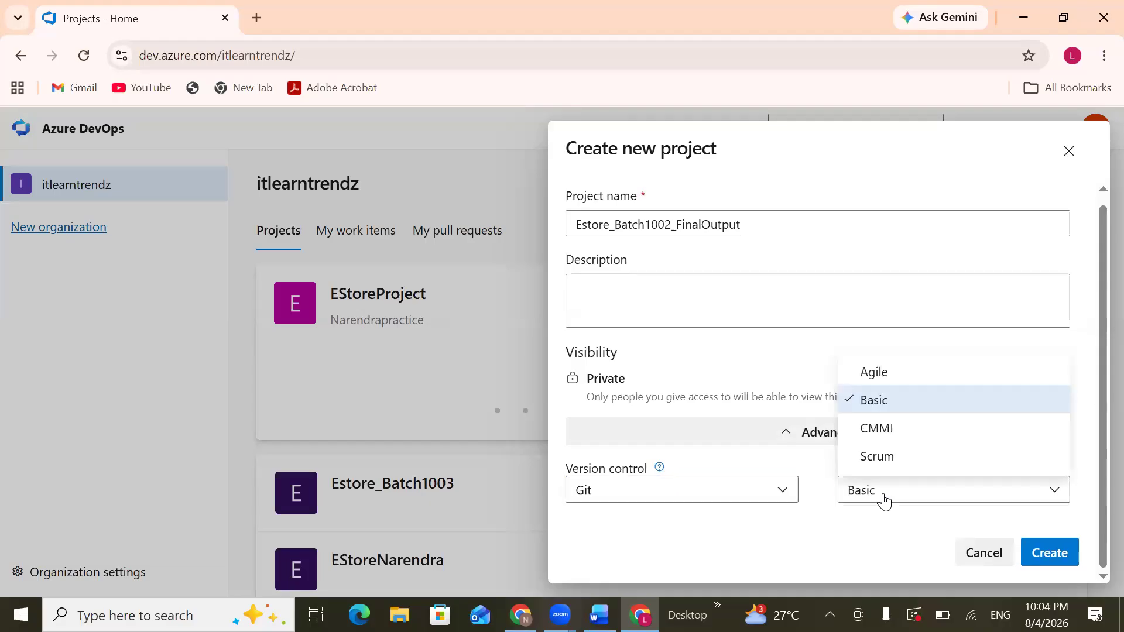
click(880, 403)
click(1072, 553)
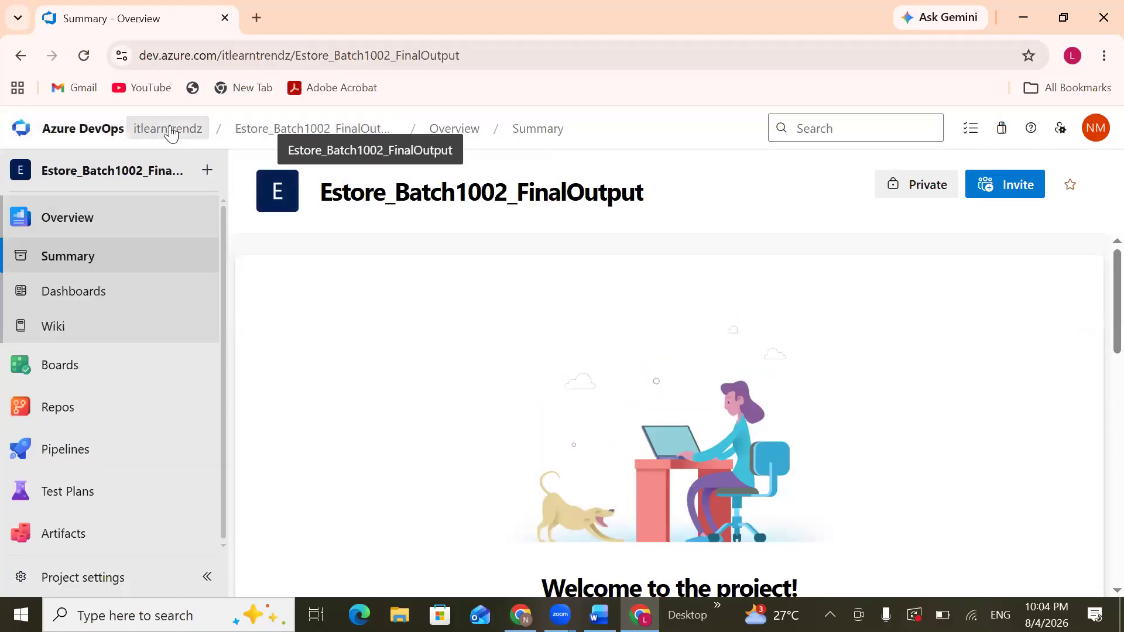
View the itlearntrendz project list and reopen the Estore_Batch1002_FinalOutput project from it.
click(170, 130)
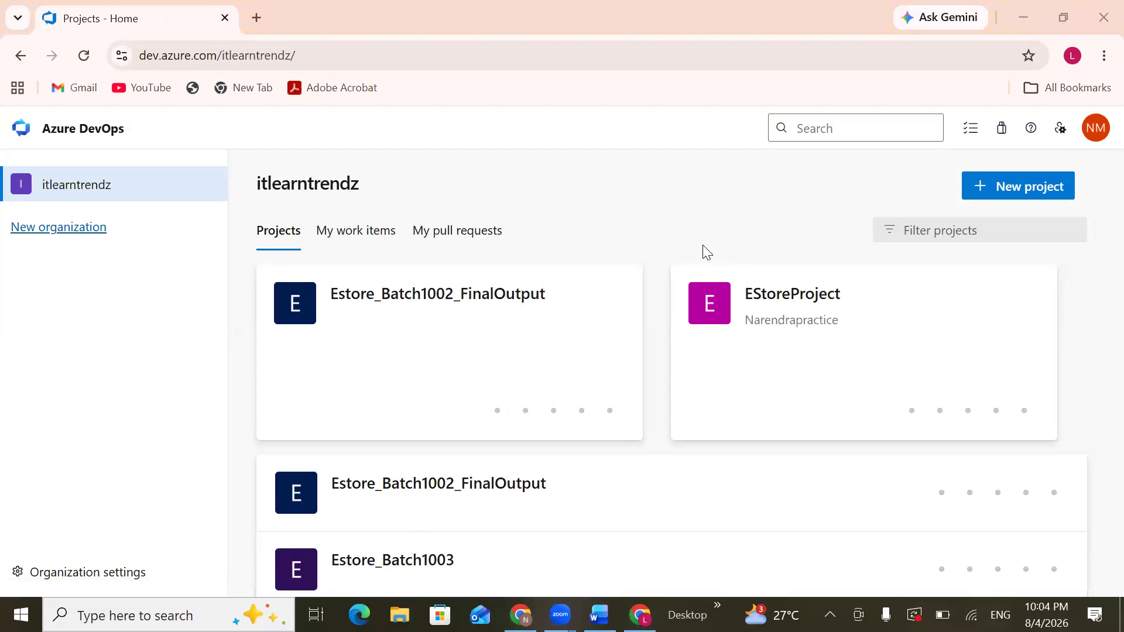
click(1, 449)
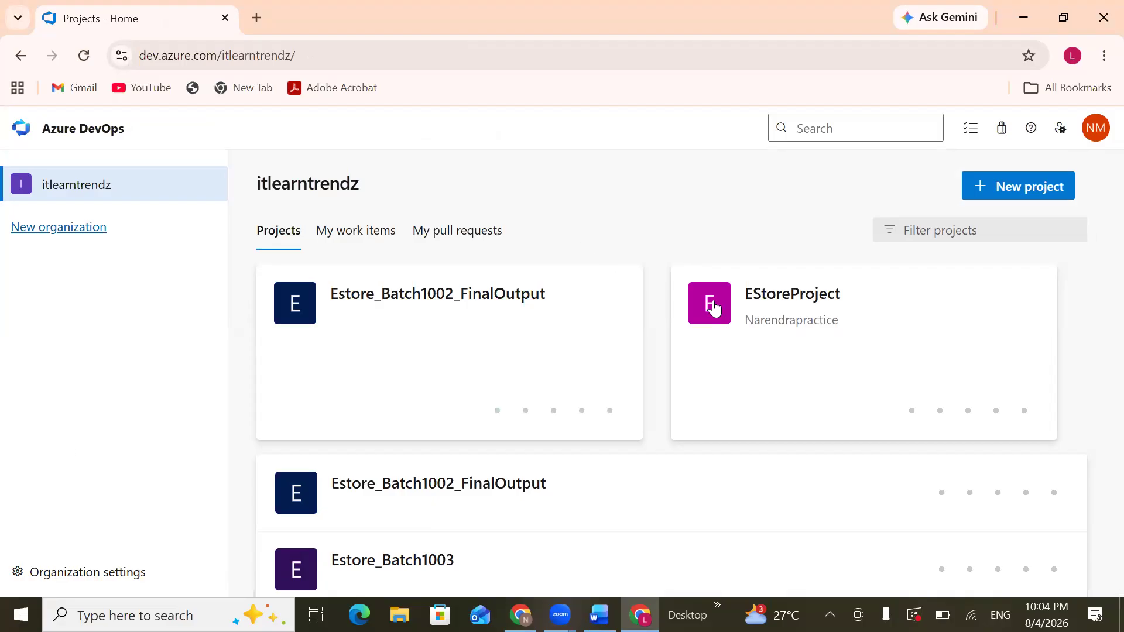
mouse_move(715, 397)
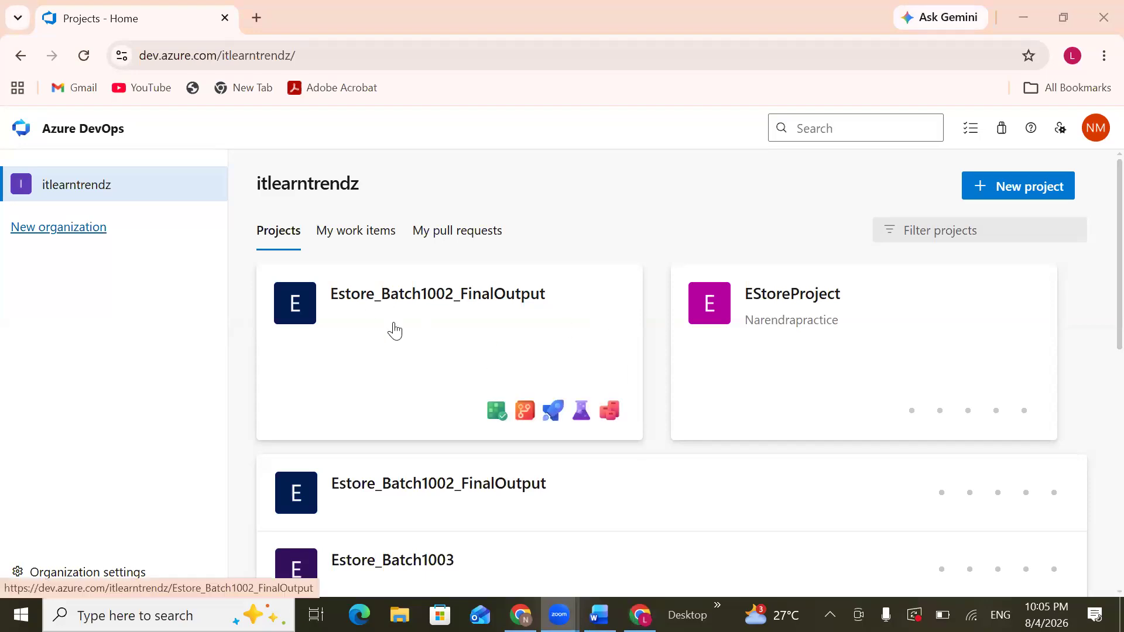
click(407, 297)
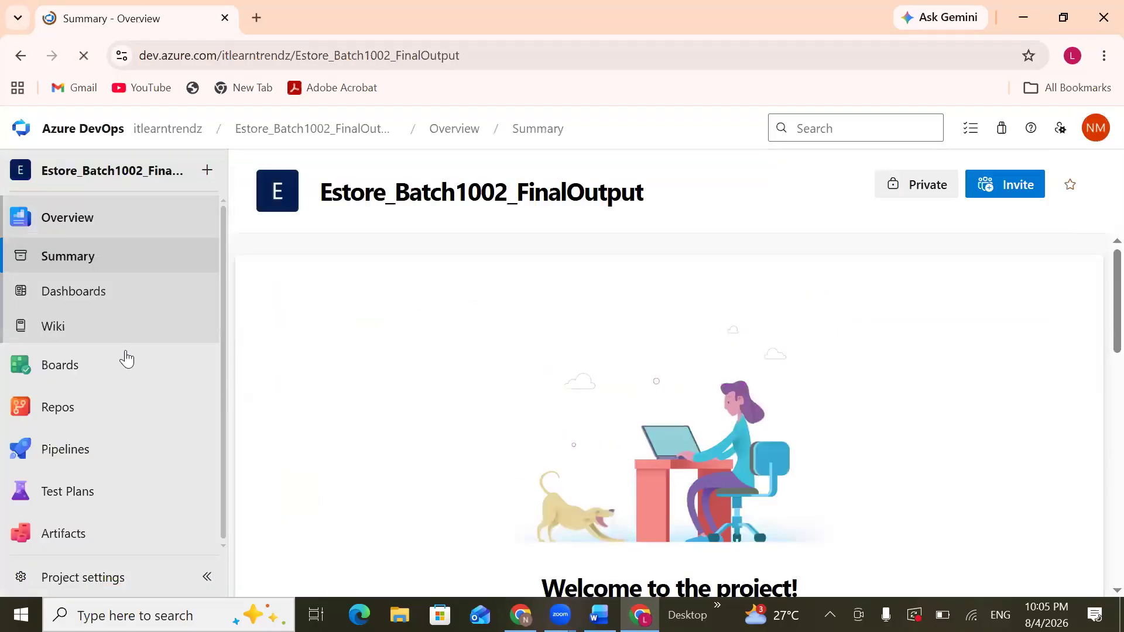
mouse_move(108, 368)
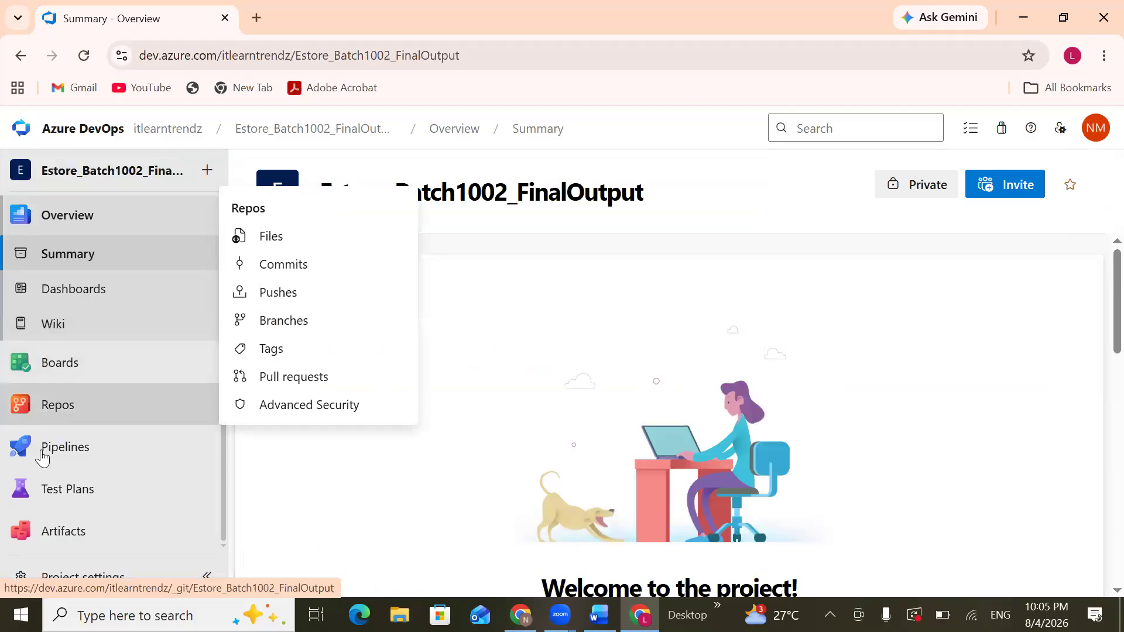
mouse_move(44, 423)
mouse_move(52, 443)
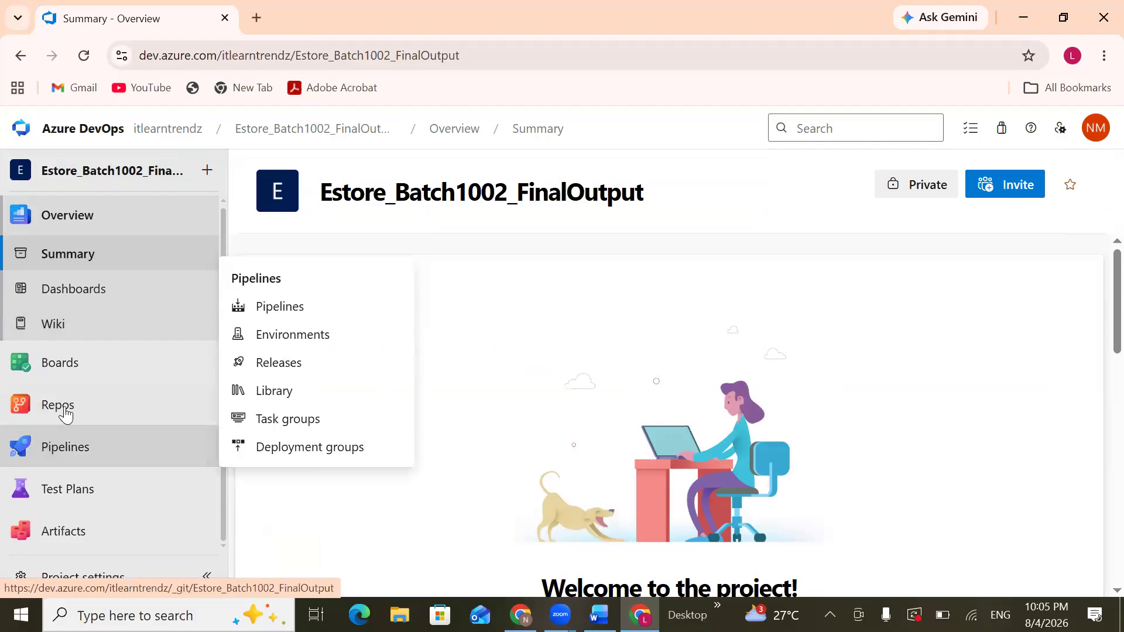
mouse_move(82, 404)
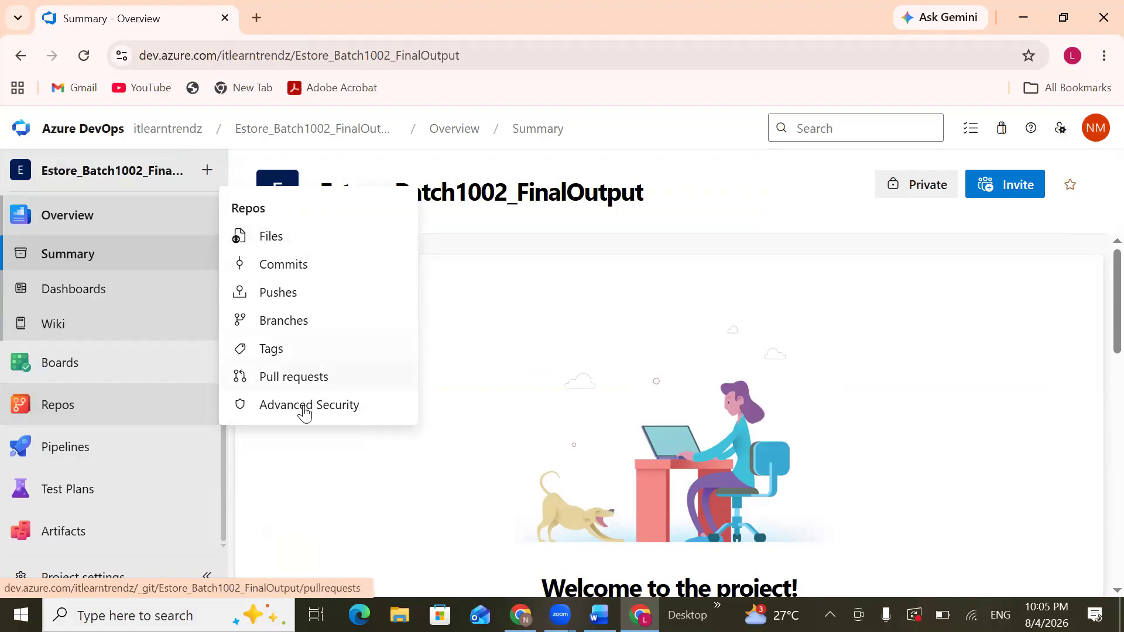
mouse_move(103, 451)
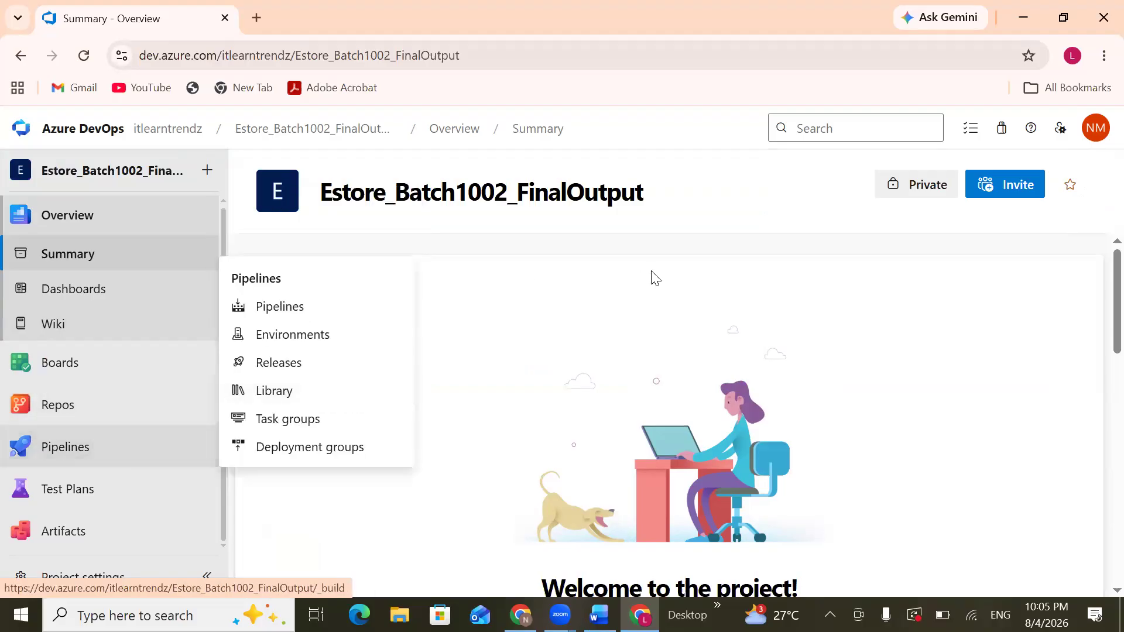
Copy the project title Estore_Batch1002_FinalOutput from the project's summary page.
double_click(605, 194)
right_click(603, 195)
click(633, 221)
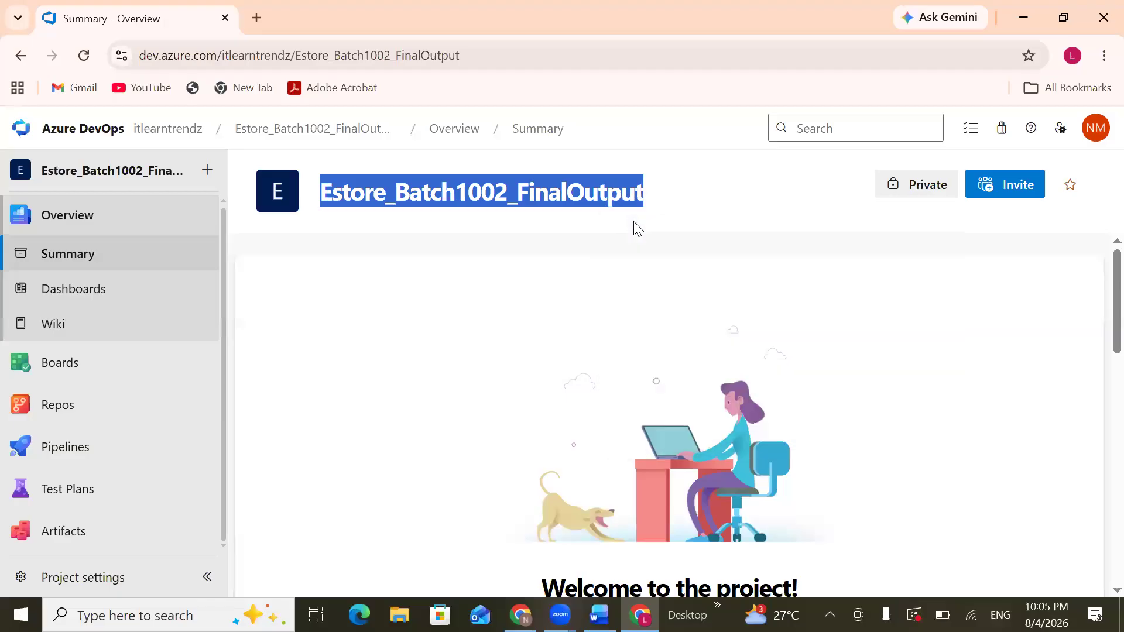
Switch to File Explorer, create a folder named Estore_Batch1002_FinalOutput on drive D:, and refresh the listing to select it.
click(399, 614)
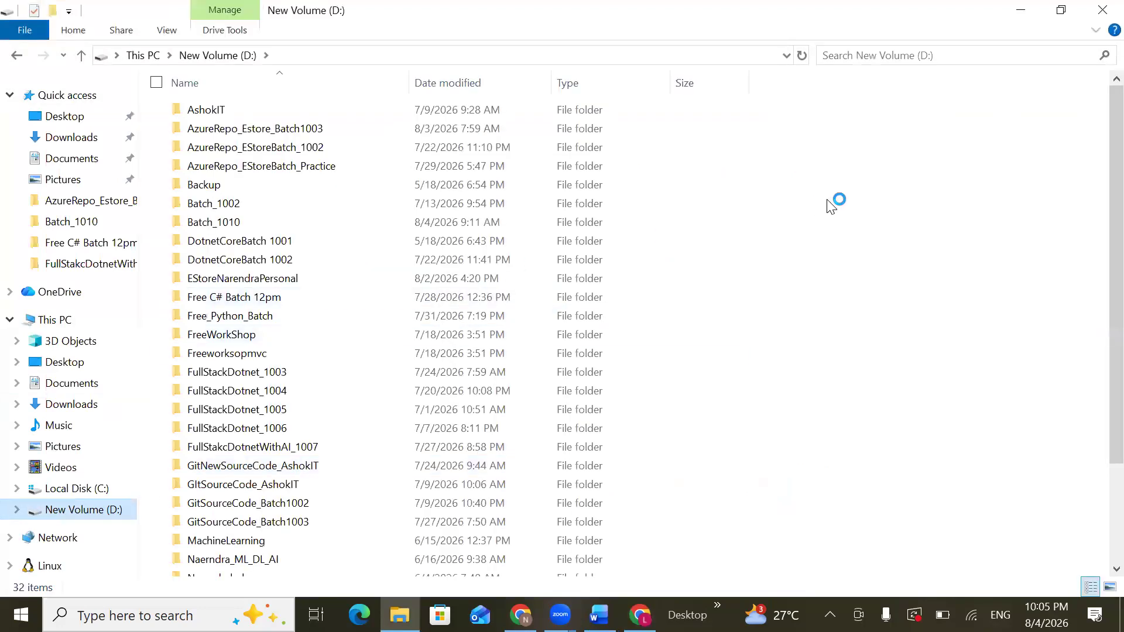
right_click(827, 202)
mouse_move(707, 410)
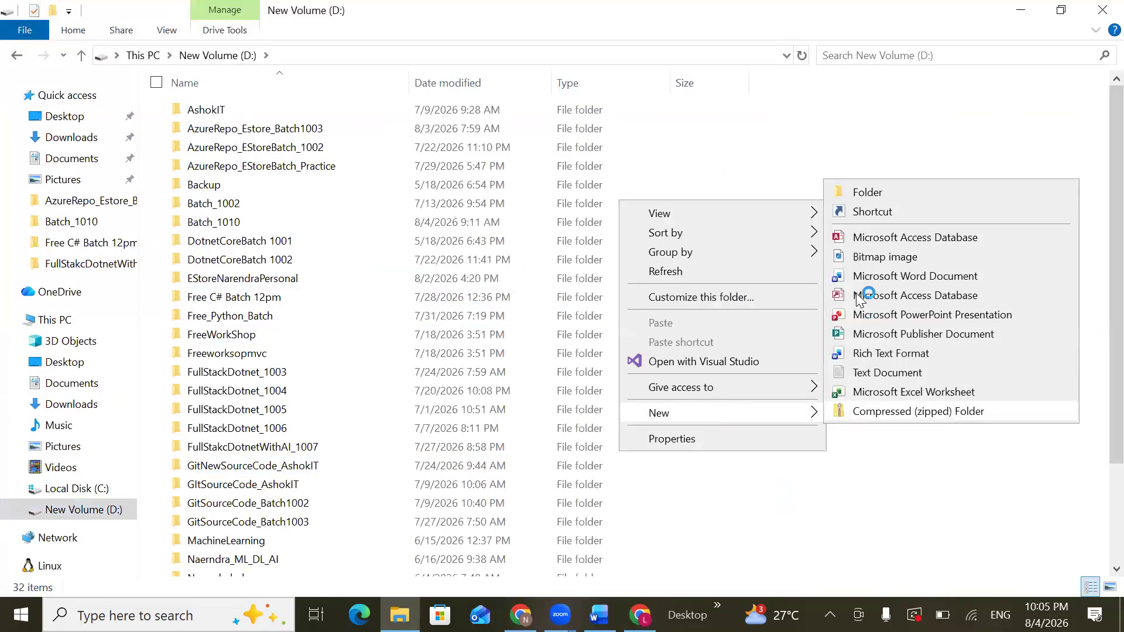
click(858, 195)
key(ctrl+v)
key(Return)
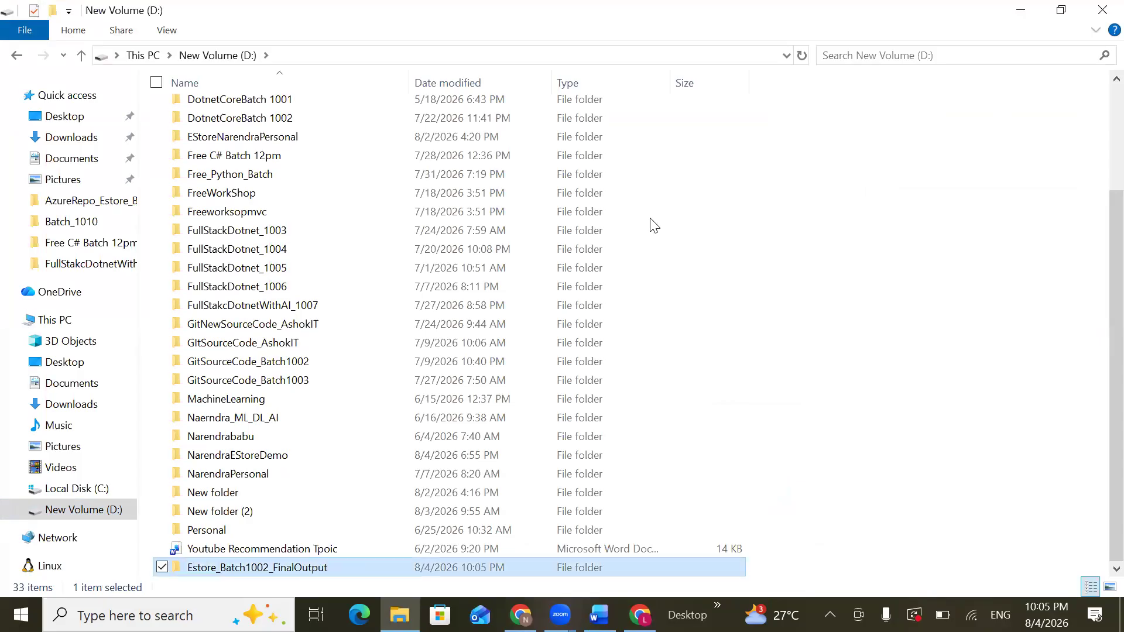
right_click(855, 170)
click(695, 238)
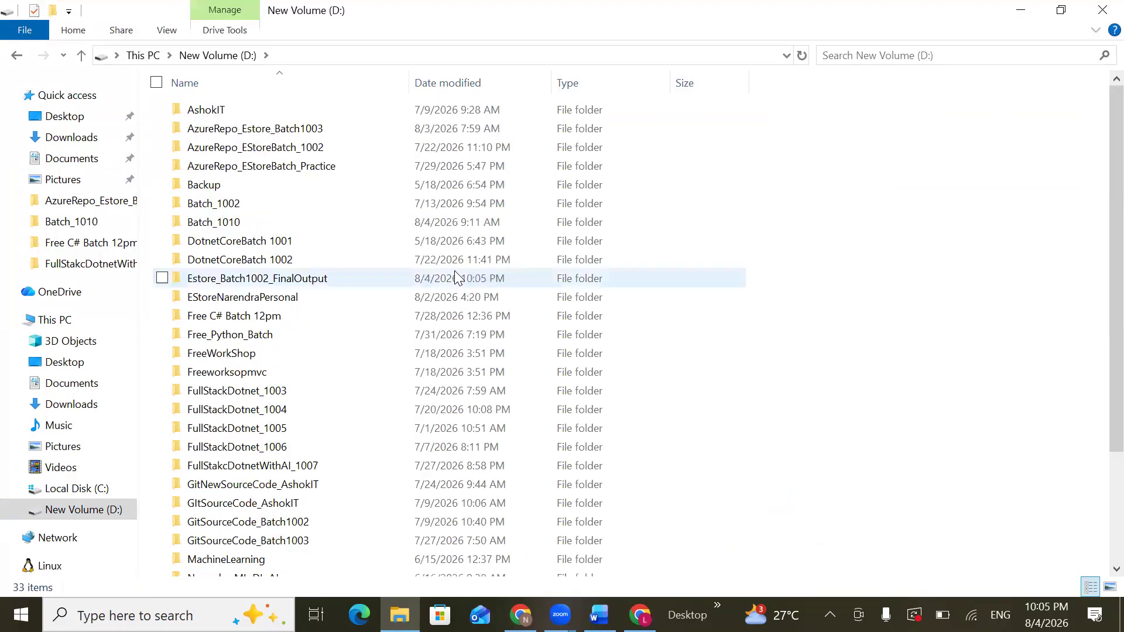
click(258, 281)
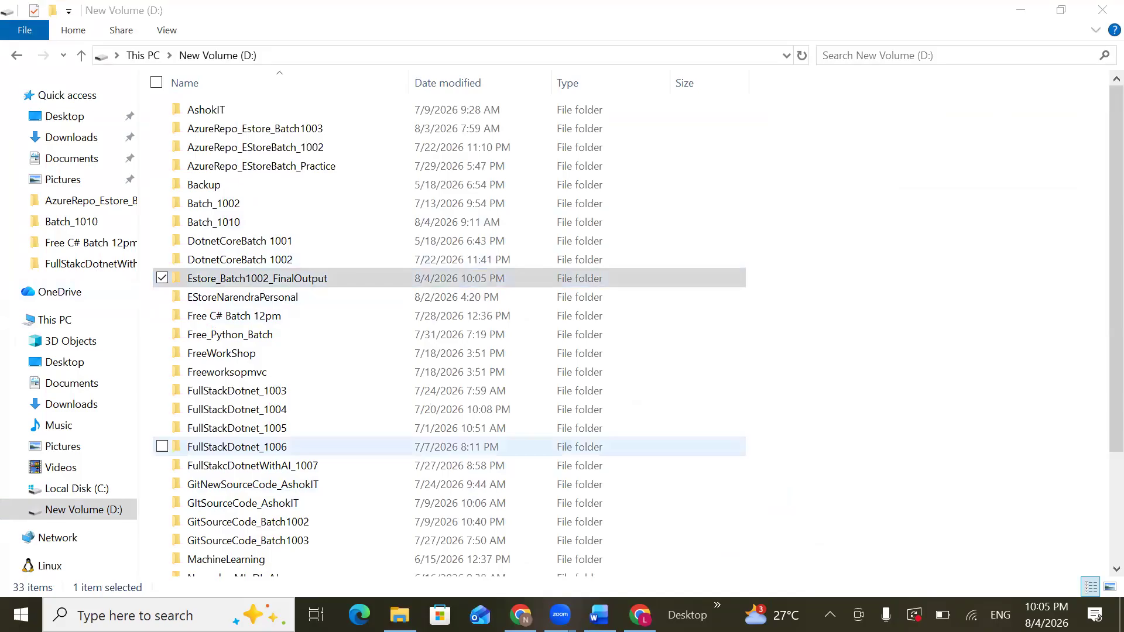
Search for Visual Studio, launch it, and continue without opening any code.
key(super)
text(visu)
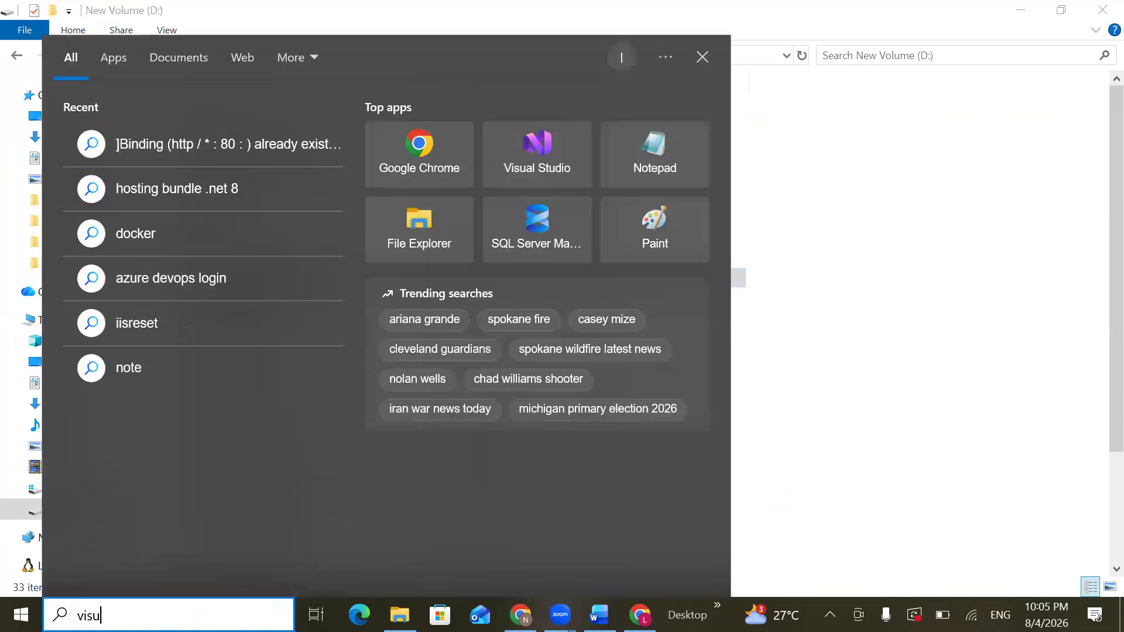
text(a)
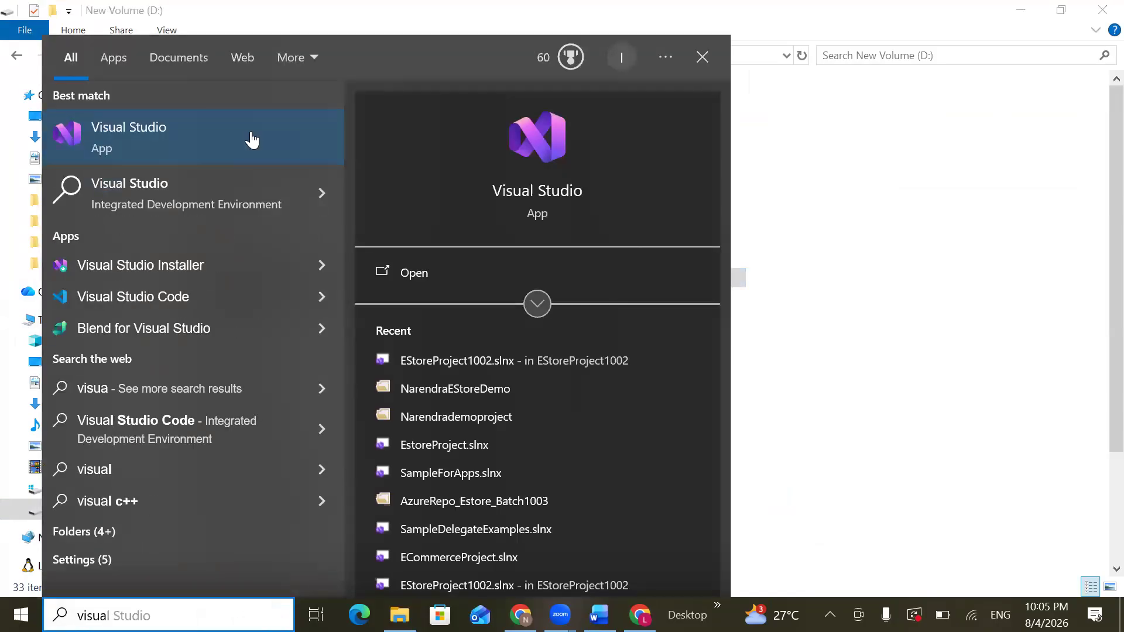
text(l)
click(251, 141)
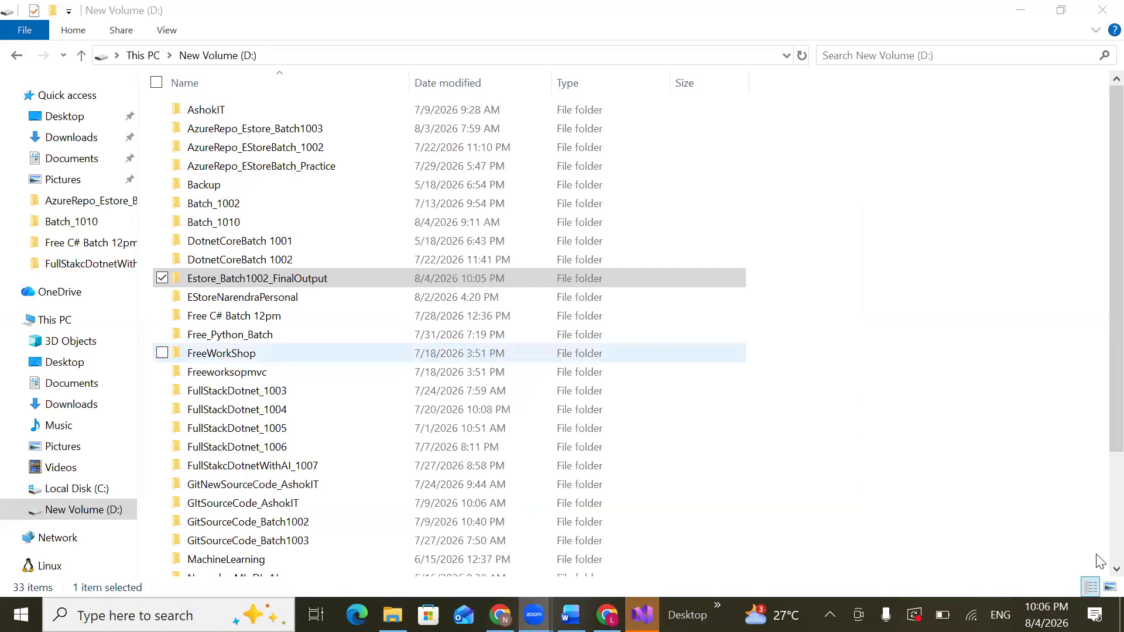
click(1087, 573)
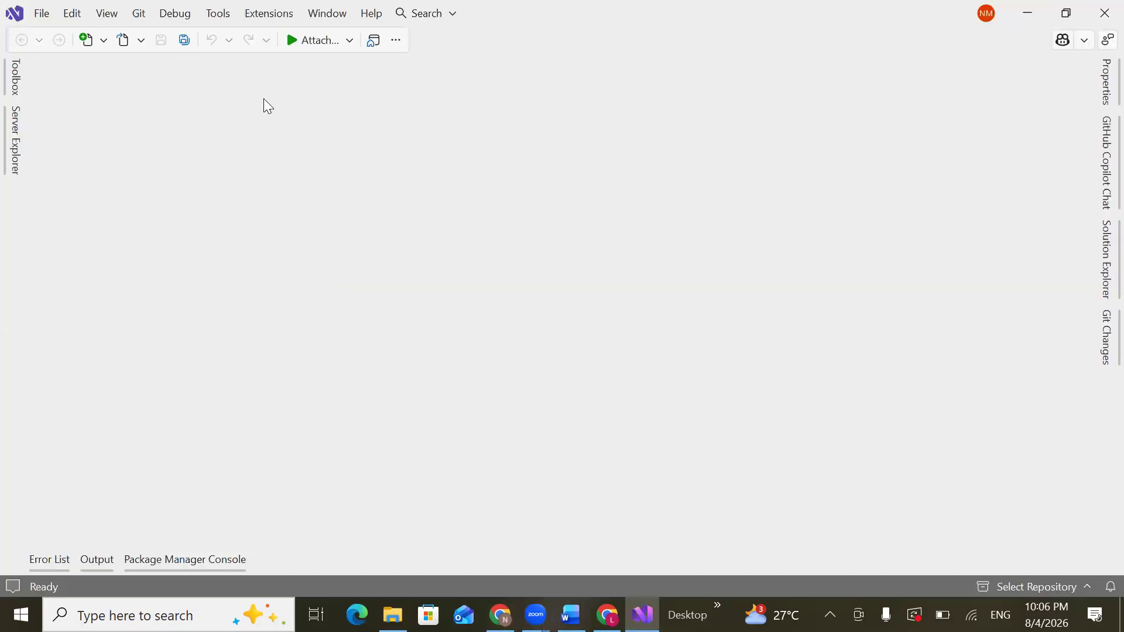
Start cloning a repository and browse the ones hosted in Azure DevOps.
click(140, 14)
click(167, 41)
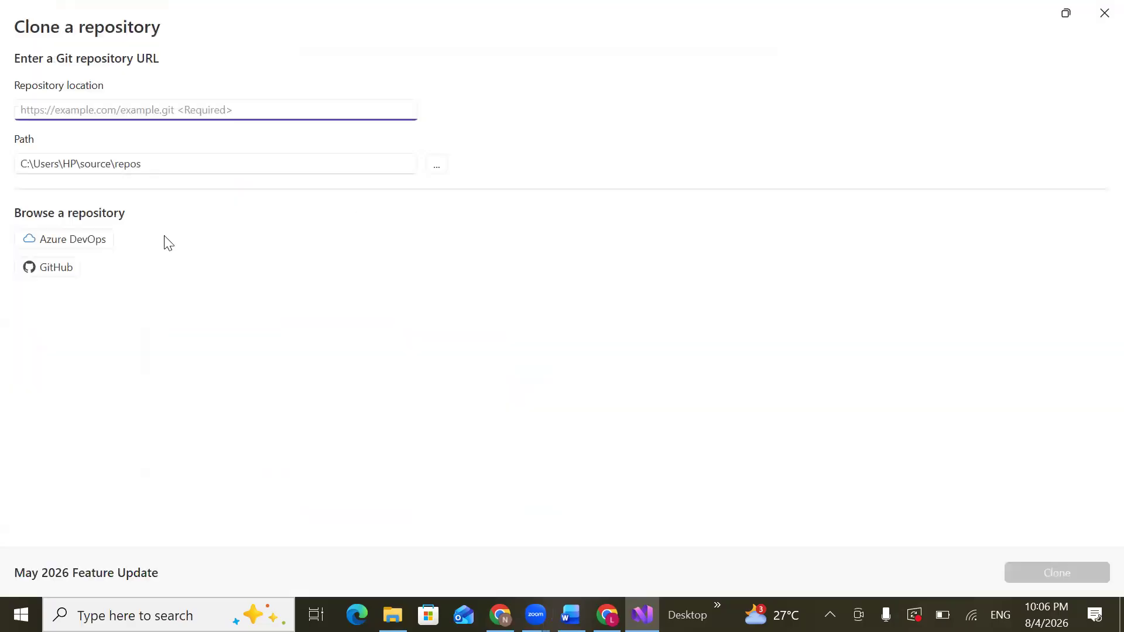
click(104, 242)
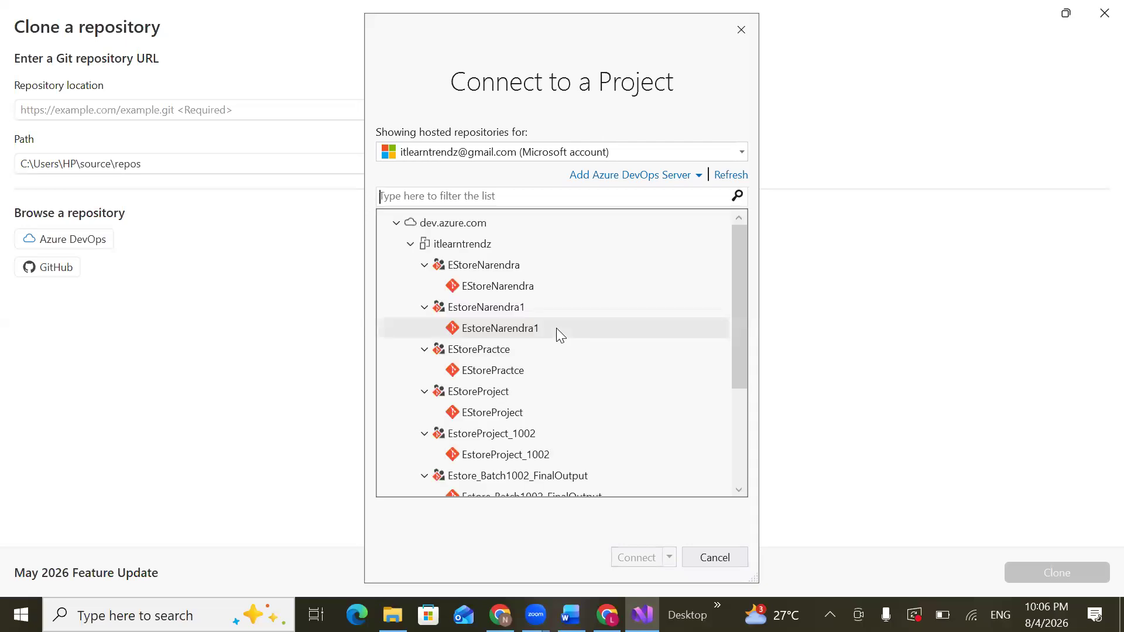
Collapse the itlearntrendz projects in the repository list and select the Estore_Batch1002_FinalOutput repository under its project.
click(425, 267)
click(426, 285)
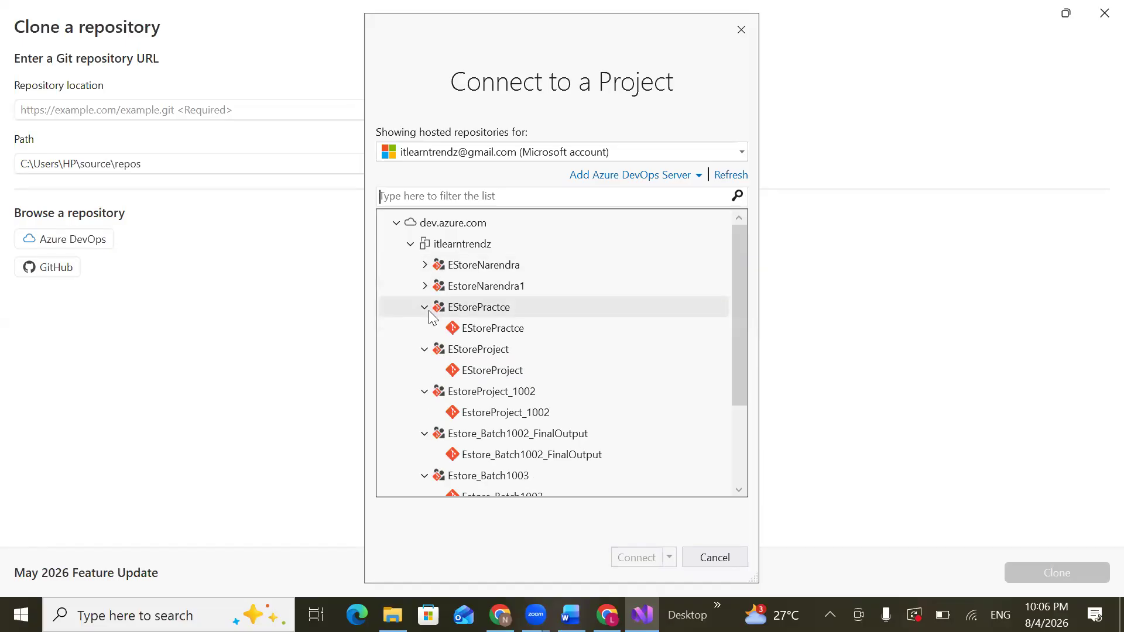
click(425, 329)
click(424, 350)
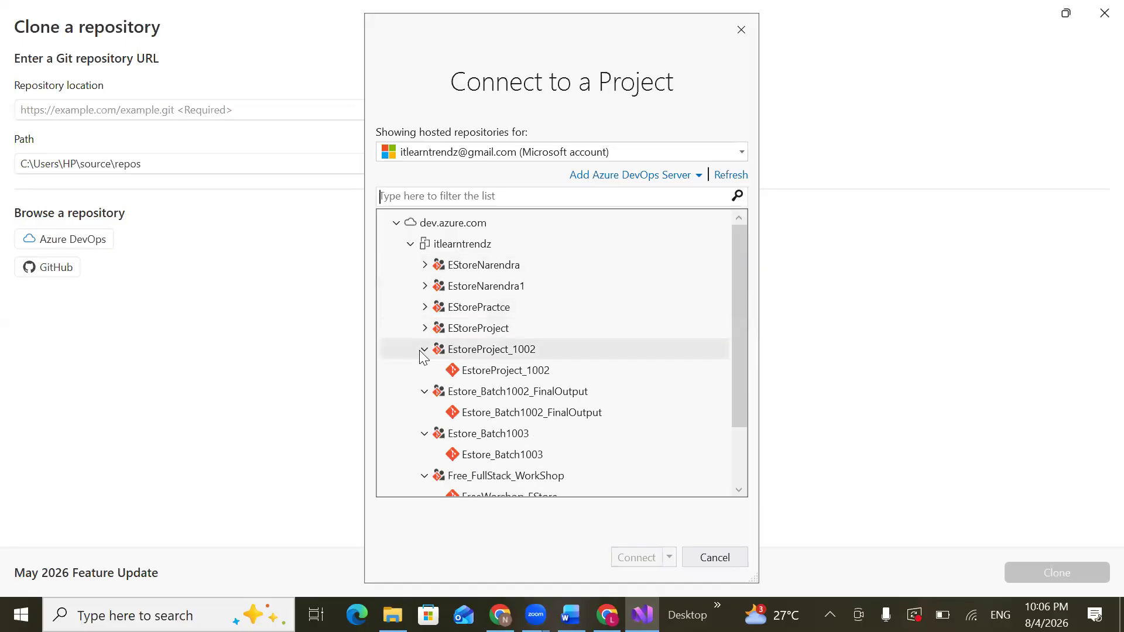
click(422, 374)
click(422, 393)
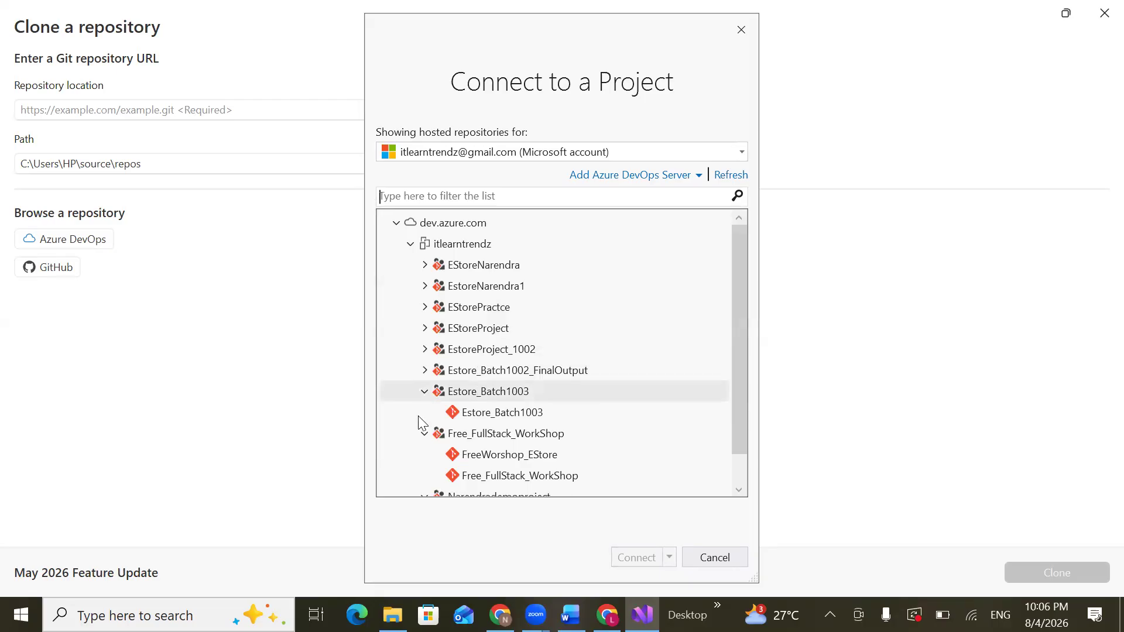
click(420, 416)
click(422, 434)
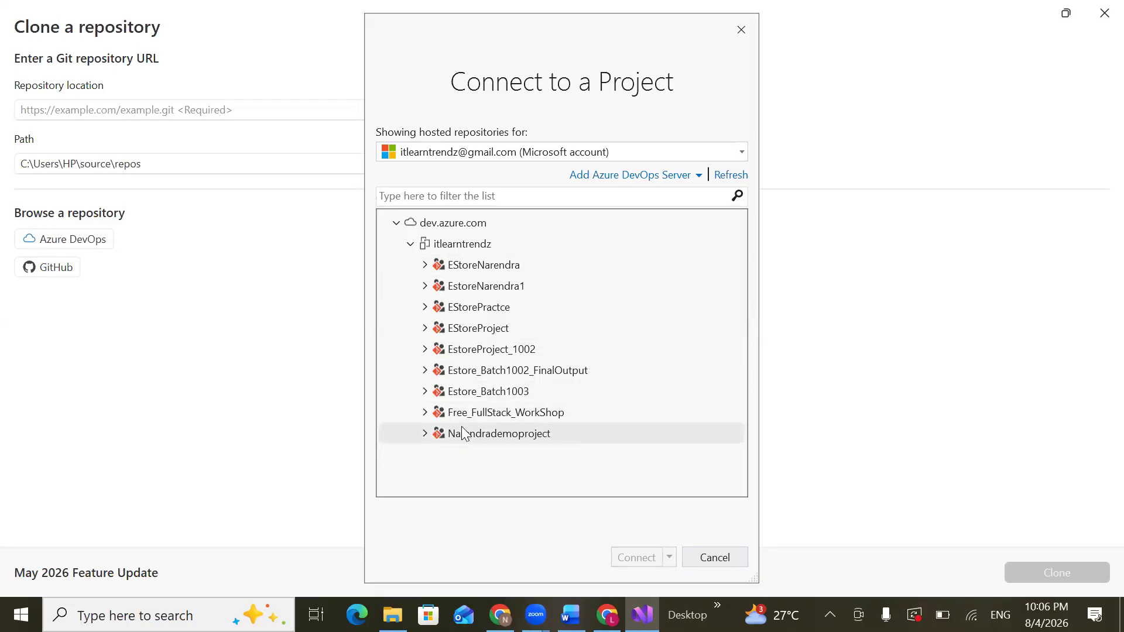
click(425, 371)
click(502, 396)
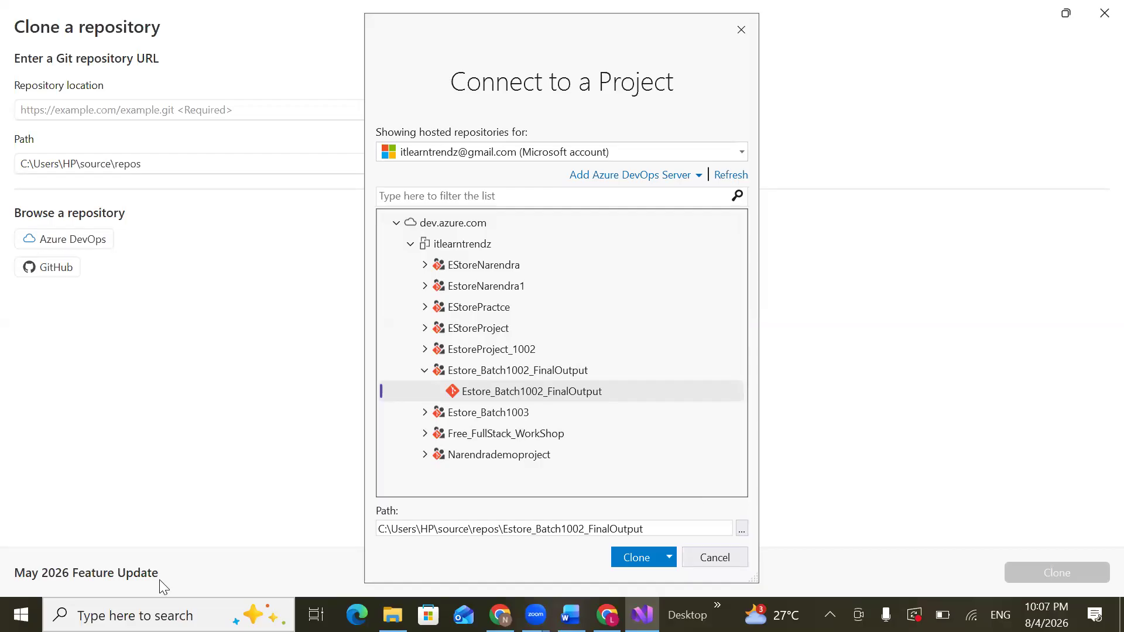
Set the local path to D:\Estore_Batch1002_FinalOutput and clone the repository into it.
click(742, 529)
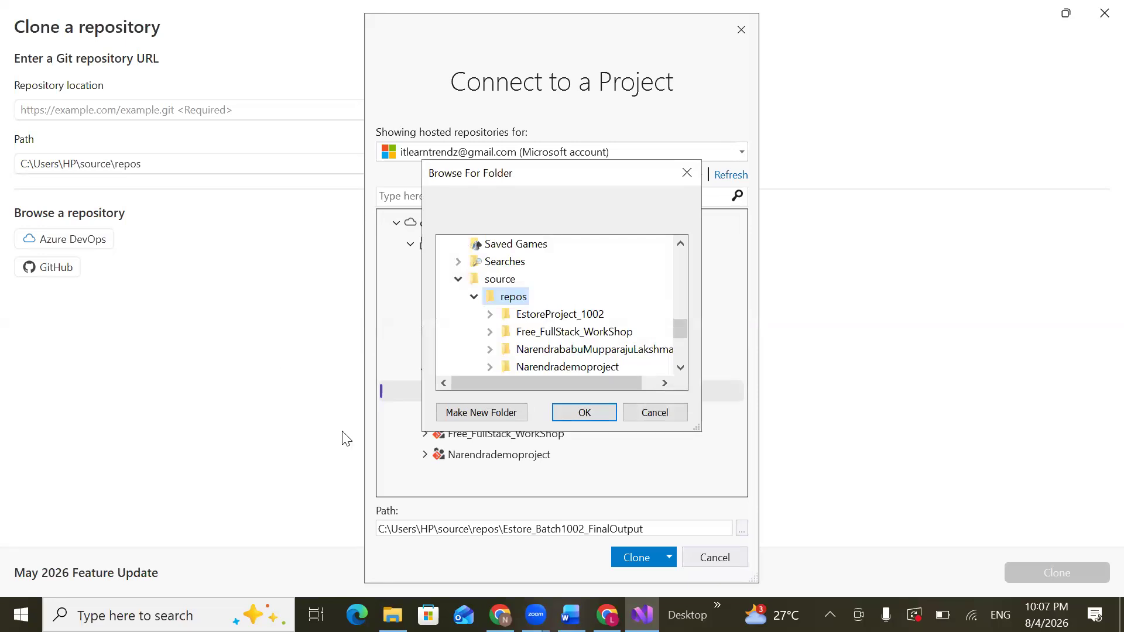
click(458, 279)
scroll(480, 328, down, 2)
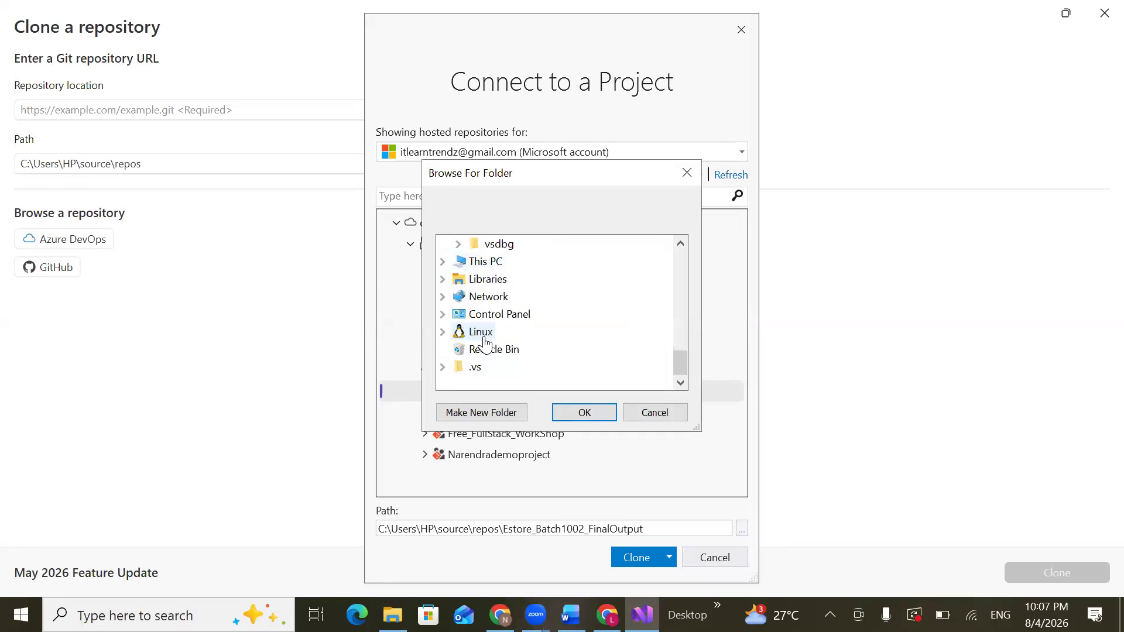
click(468, 262)
scroll(502, 351, down, 2)
click(520, 297)
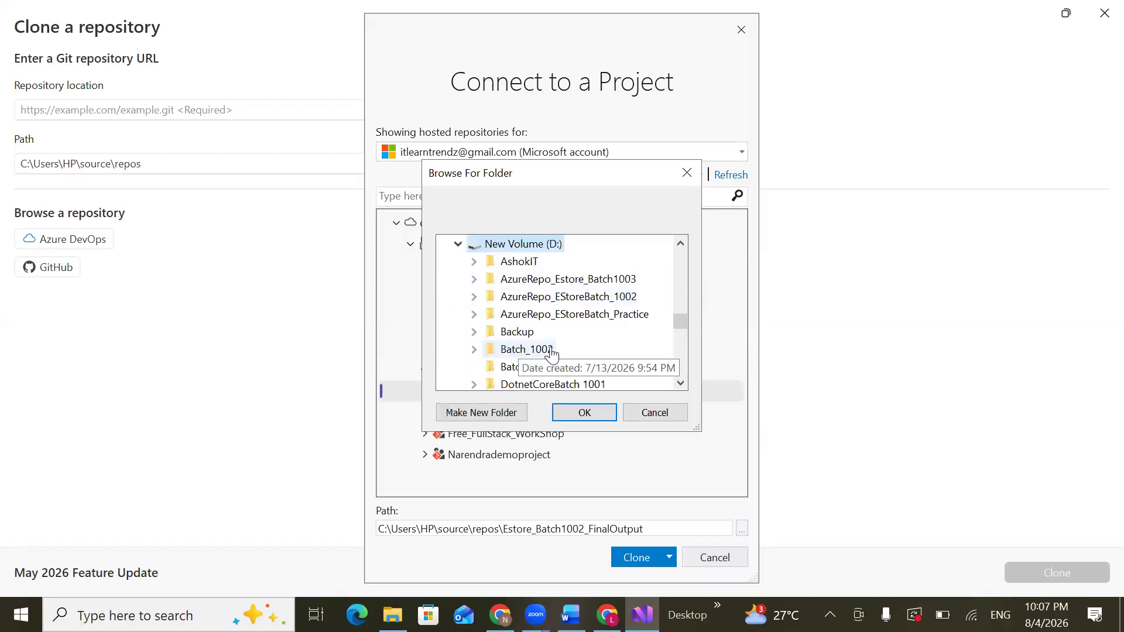
scroll(559, 369, down, 2)
click(565, 314)
click(571, 413)
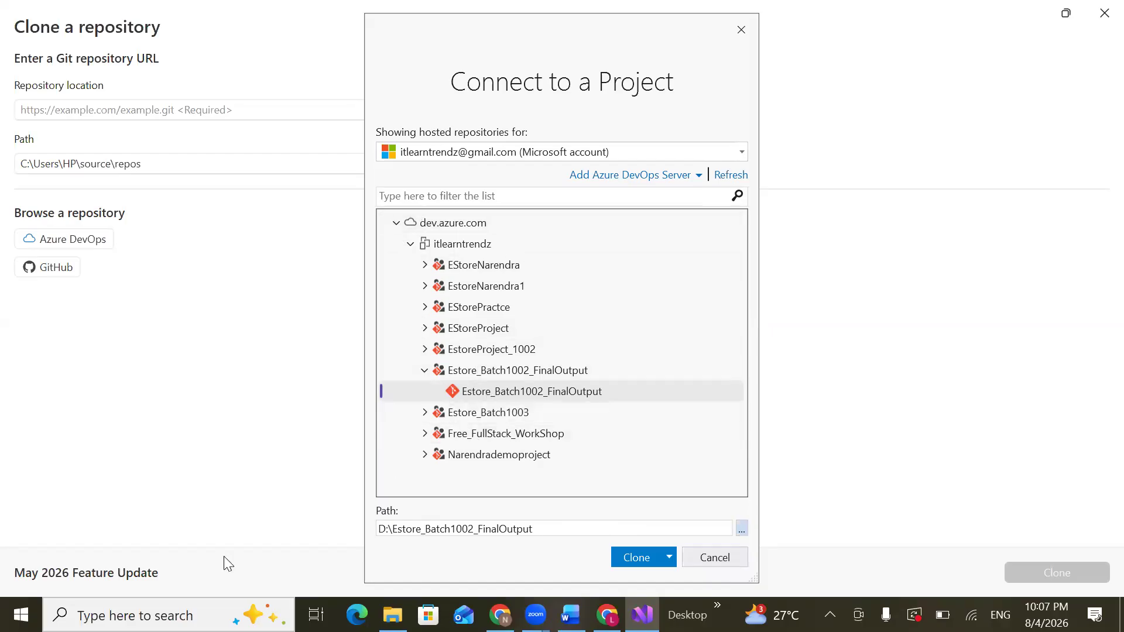
click(643, 559)
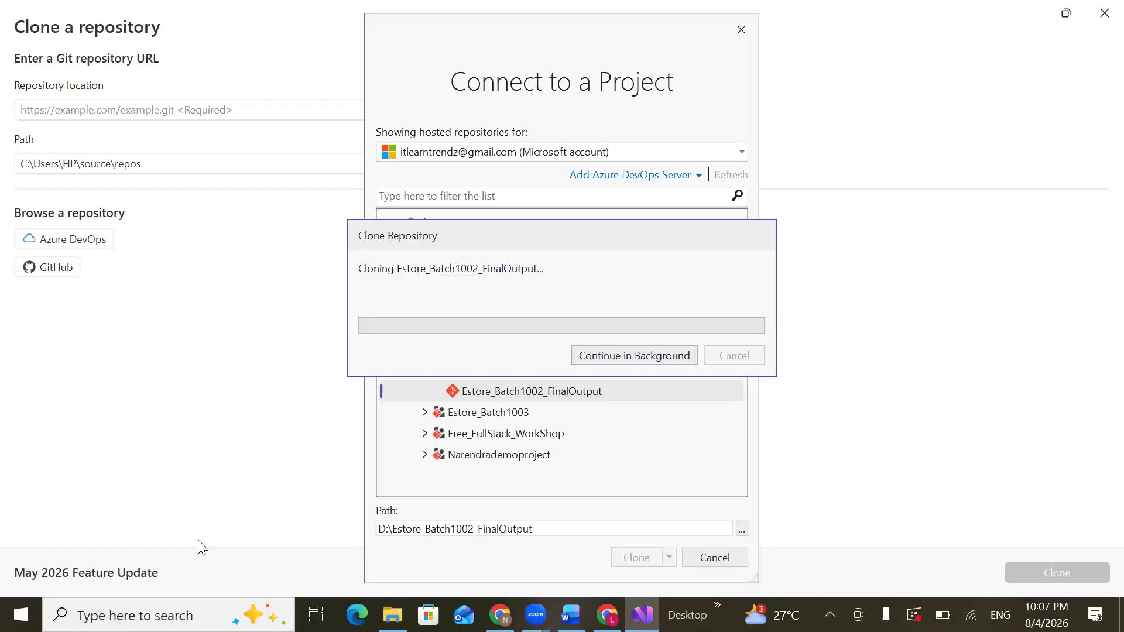
Switch to File Explorer and examine the contents of the Estore_Batch1002_FinalOutput folder, including its .vs subfolder.
key(alt+Tab)
key(alt+Tab)
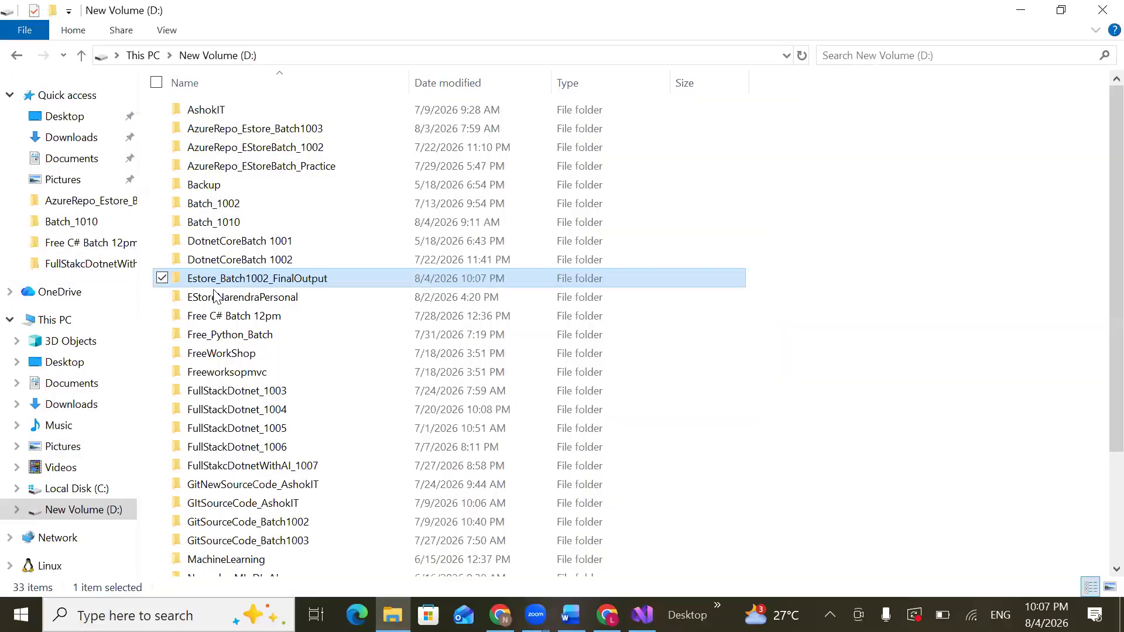
click(214, 287)
double_click(212, 284)
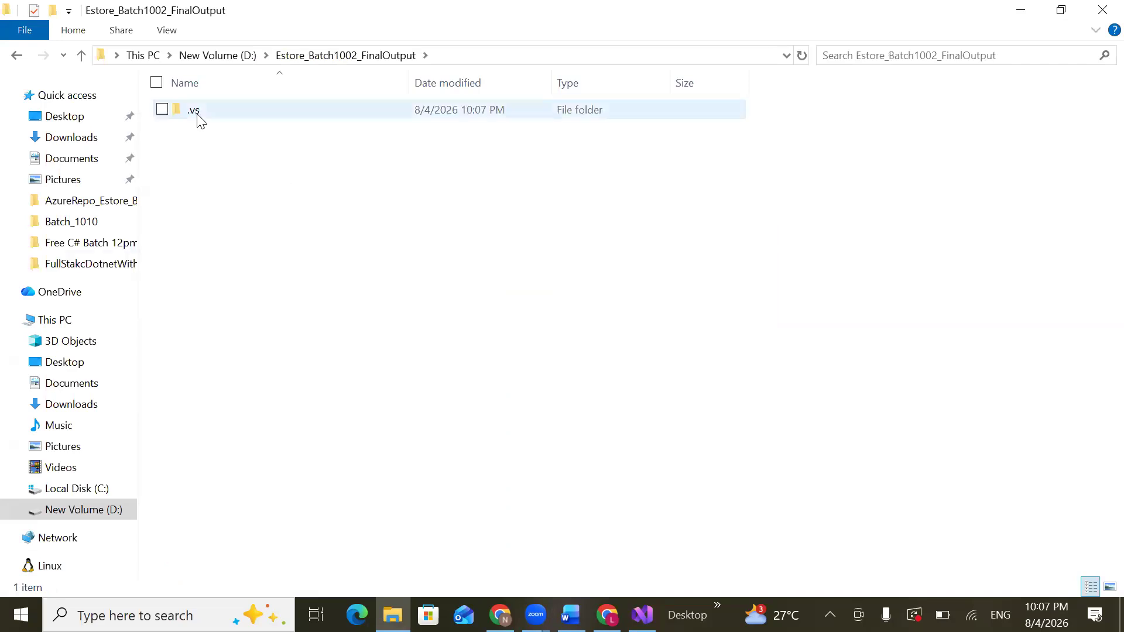
double_click(198, 115)
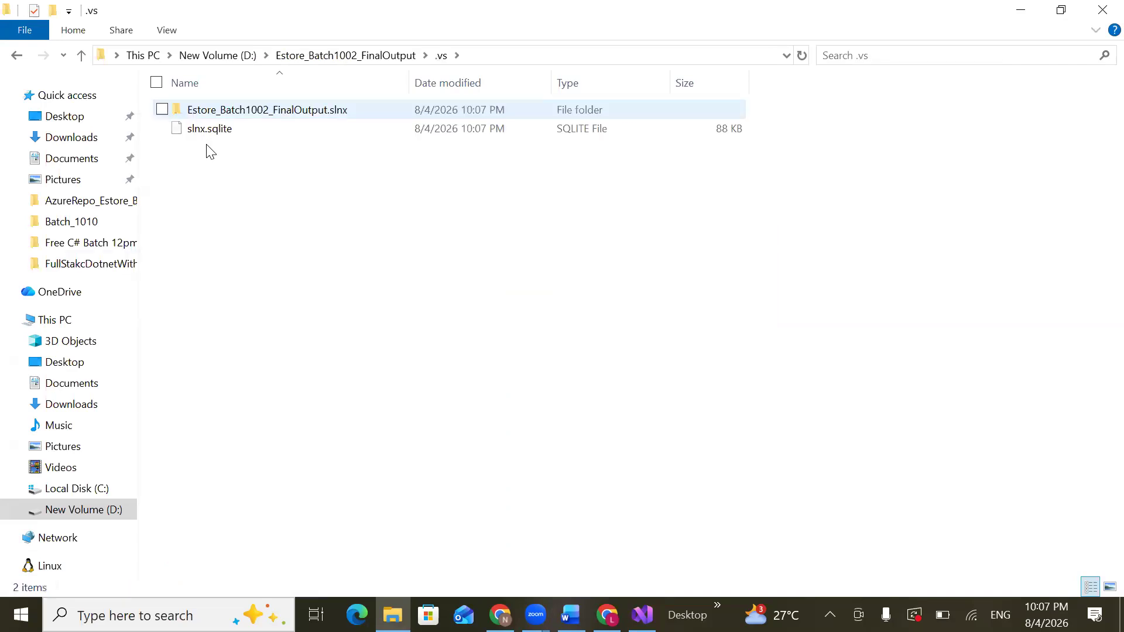
double_click(248, 111)
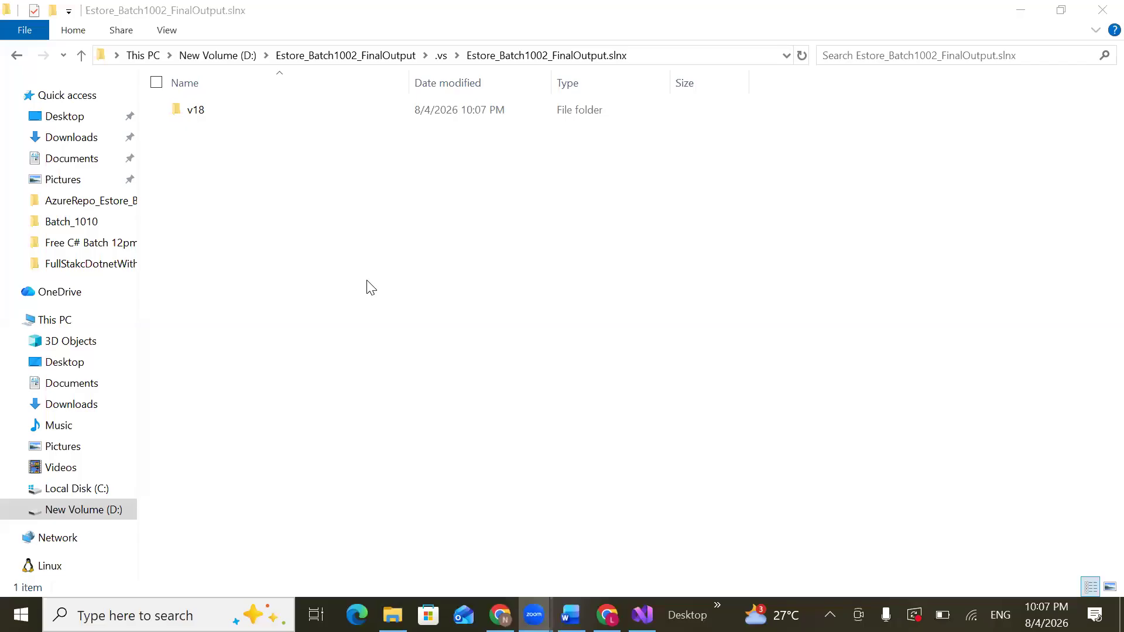
Switch to Visual Studio, check the cloned folder in Solution Explorer, and close Visual Studio.
click(642, 614)
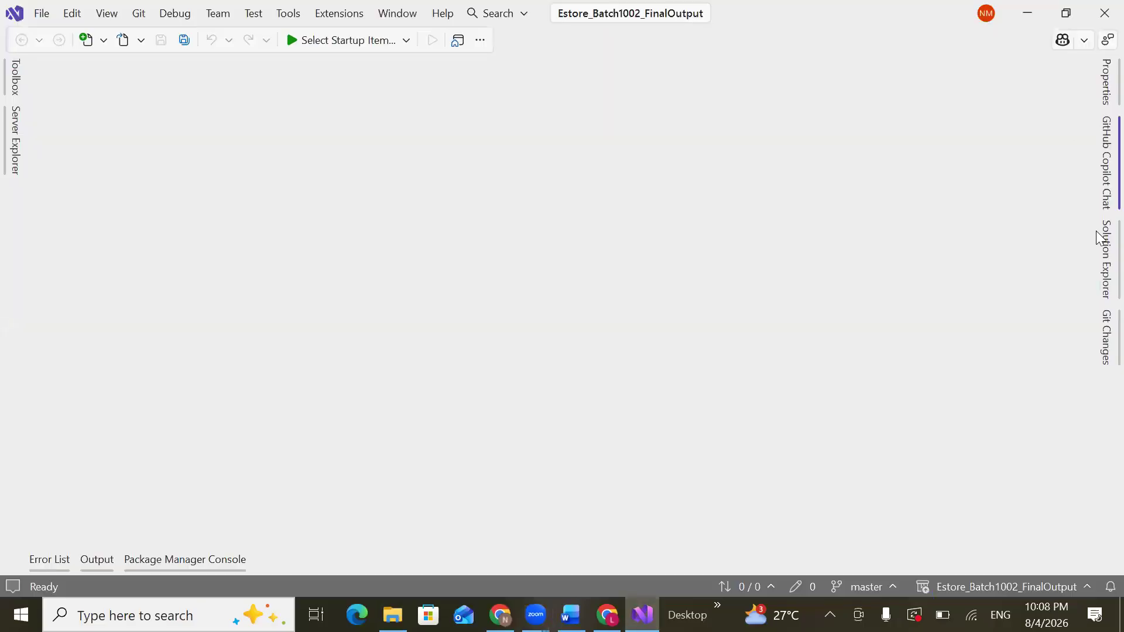
click(1097, 248)
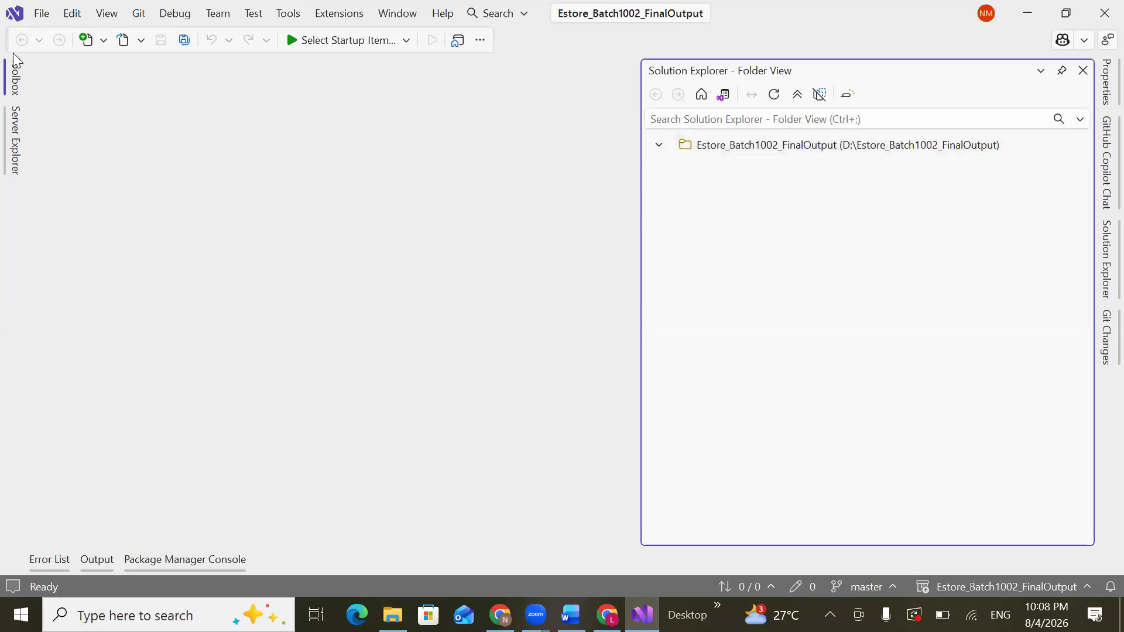
click(37, 19)
click(63, 177)
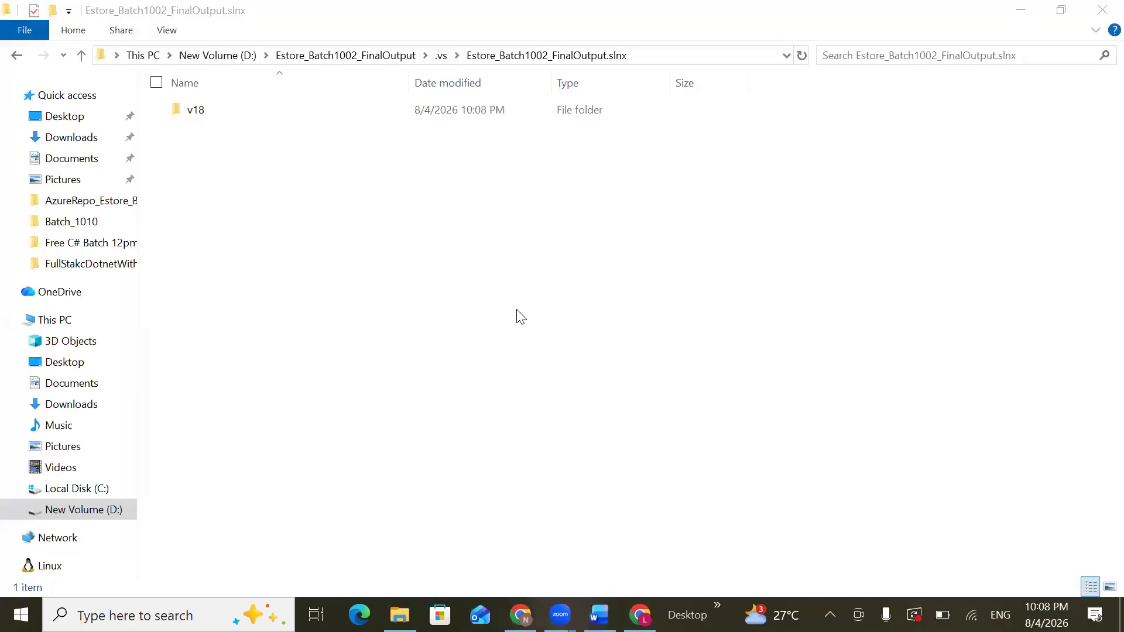
Copy the EStoreProject1002 folder from the existing EStore demo folder on drive D:.
click(441, 58)
click(299, 56)
click(243, 55)
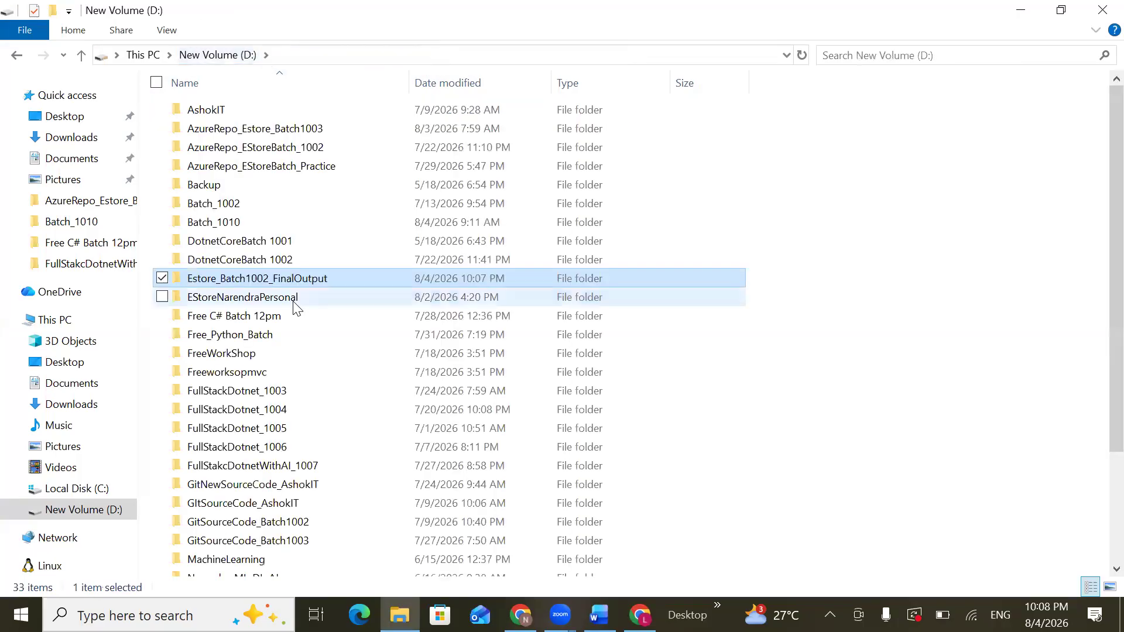
scroll(298, 309, down, 3)
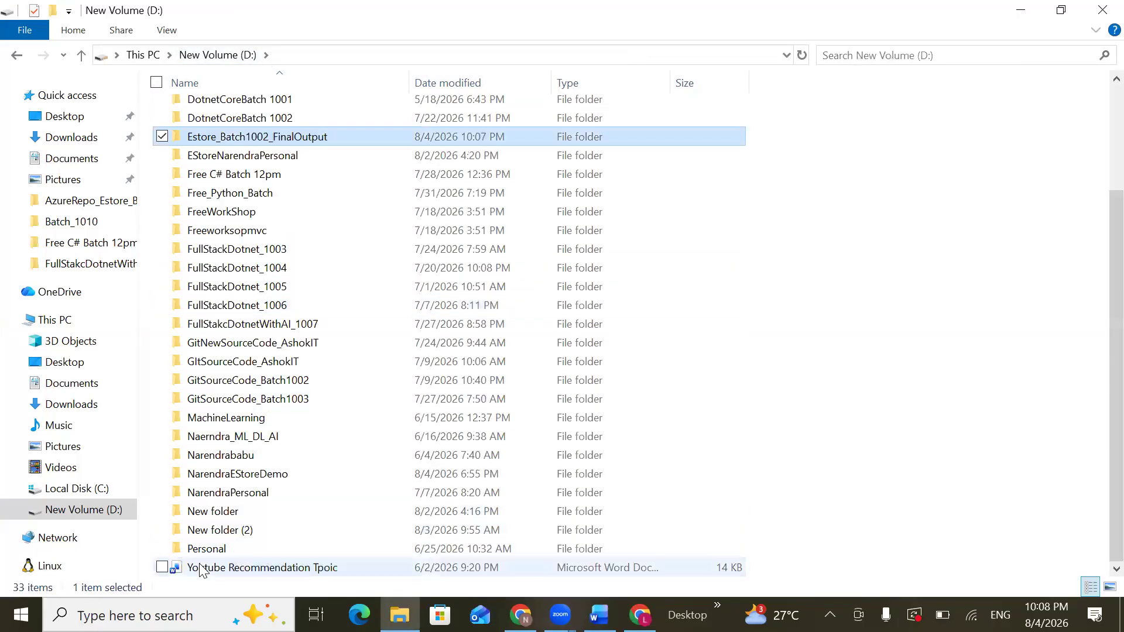
double_click(231, 474)
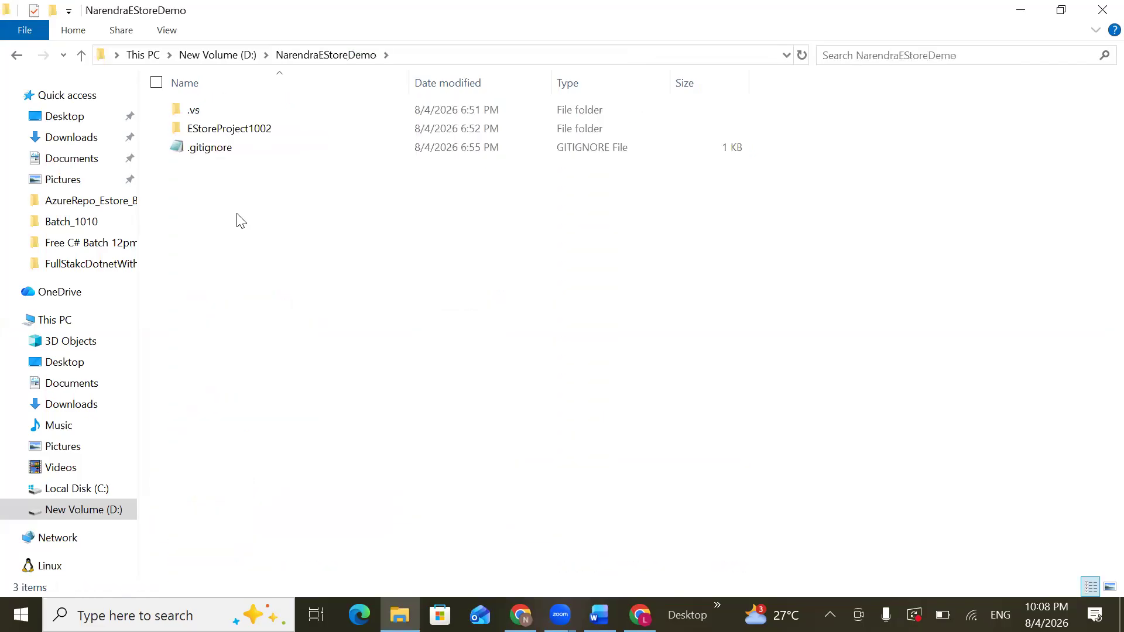
right_click(227, 130)
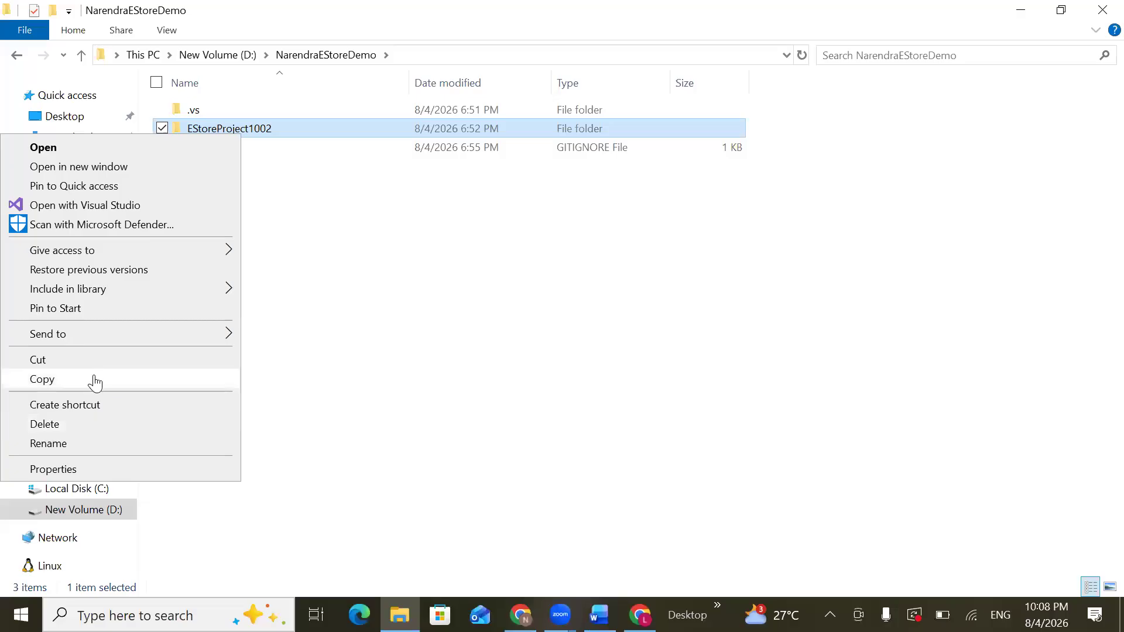
click(94, 382)
Paste the copied EStoreProject1002 folder into the Estore_Batch1002_FinalOutput folder on drive D:.
click(148, 55)
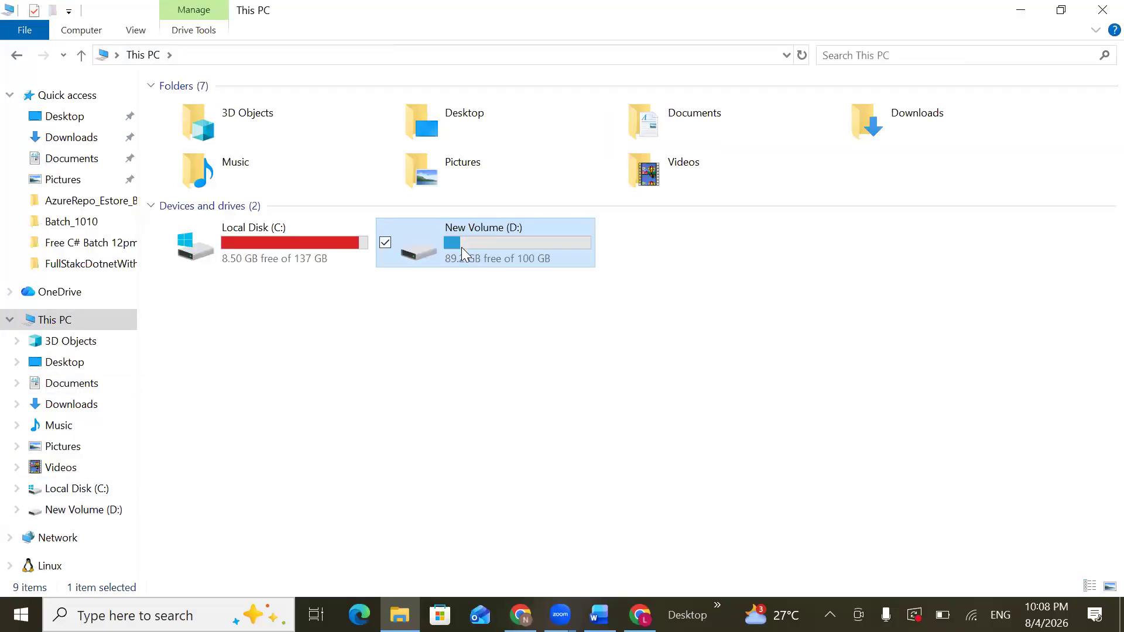
double_click(461, 248)
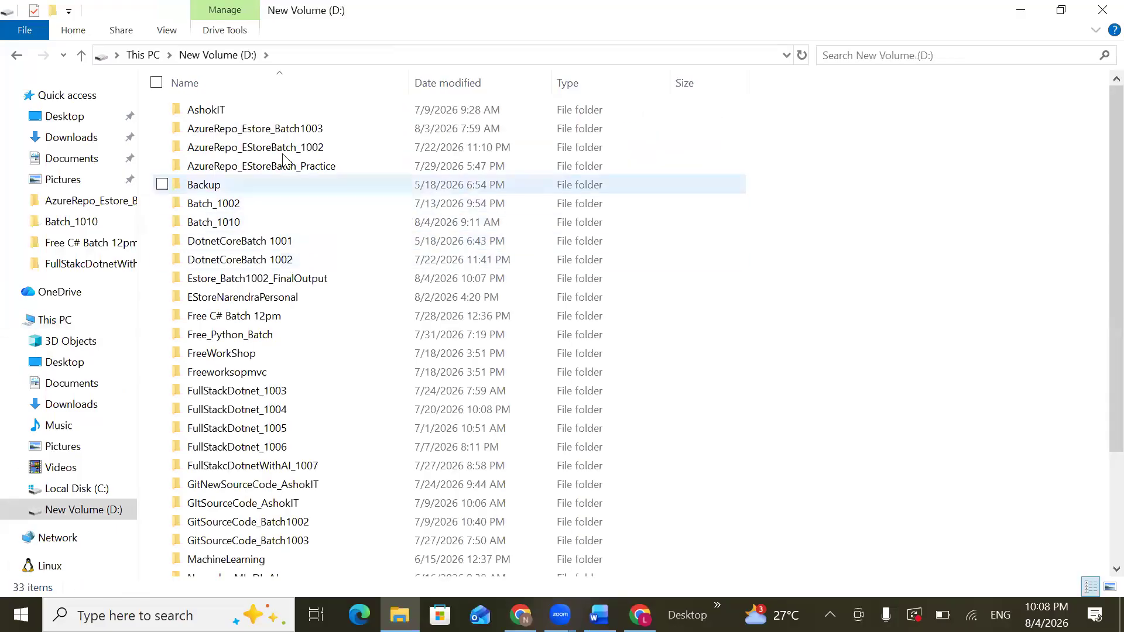
click(288, 281)
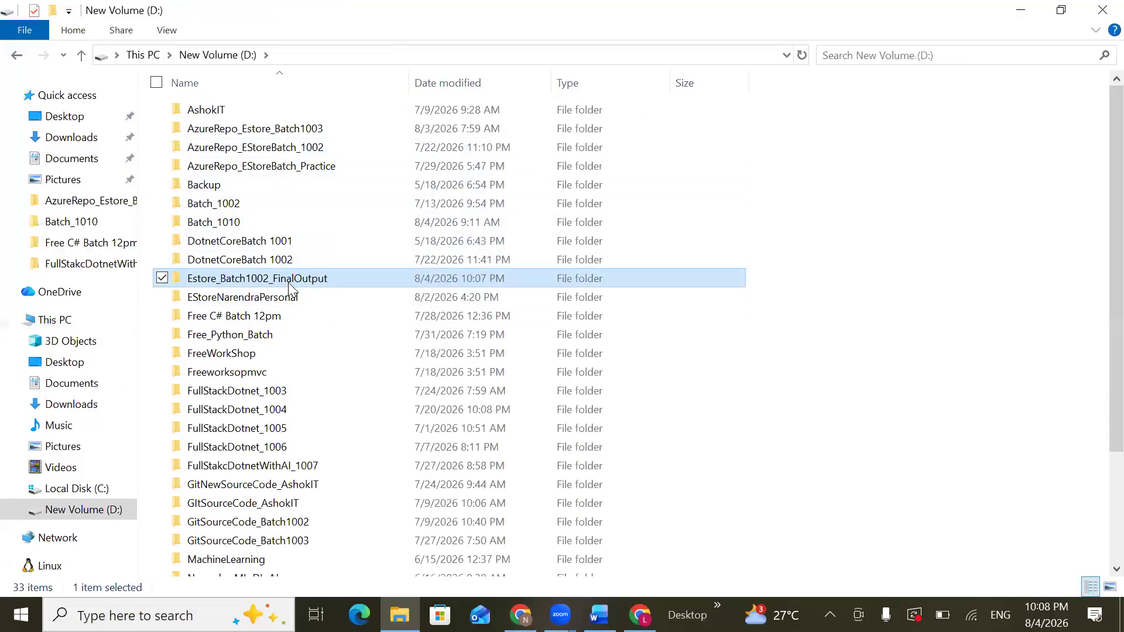
double_click(288, 282)
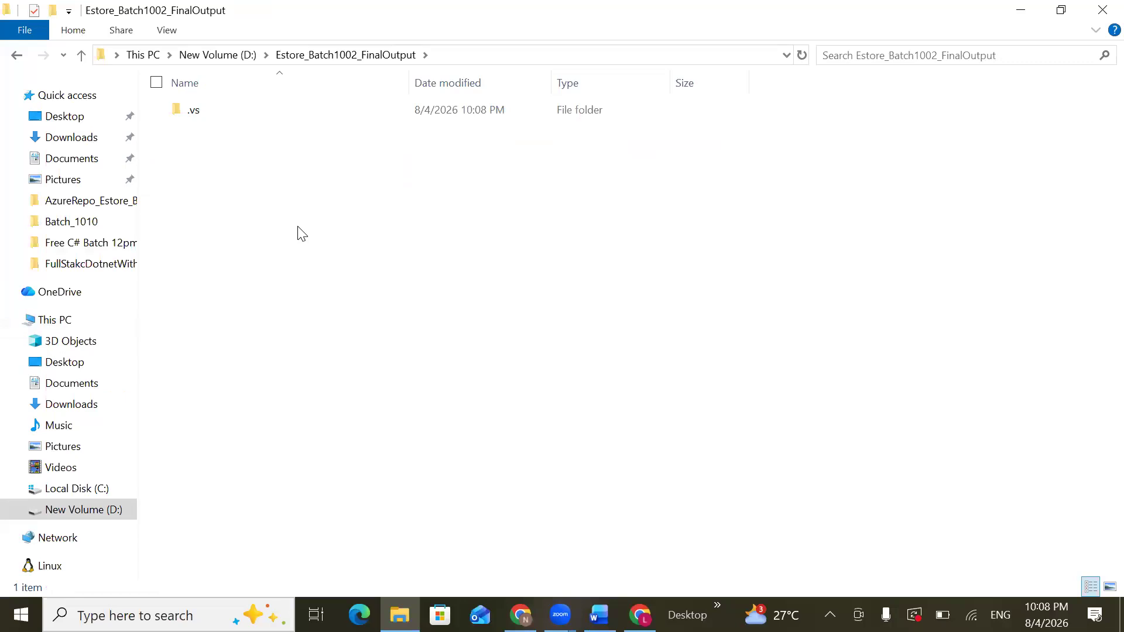
key(ctrl+v)
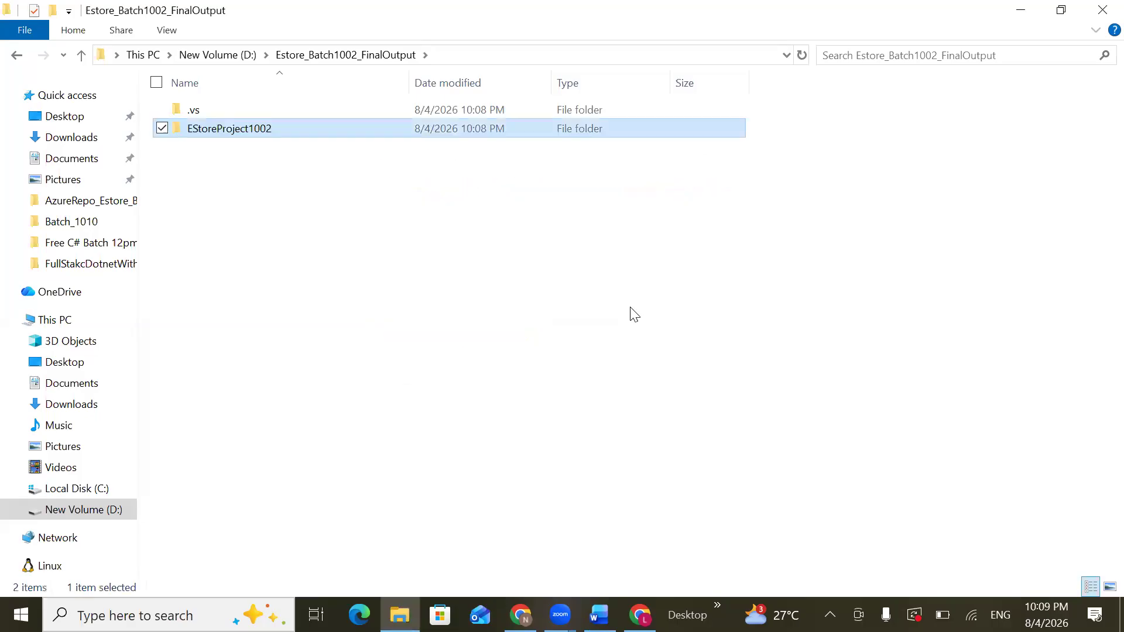
Open the EStoreProject1002.slnx solution from the pasted EStoreProject1002 folder in Visual Studio.
double_click(206, 136)
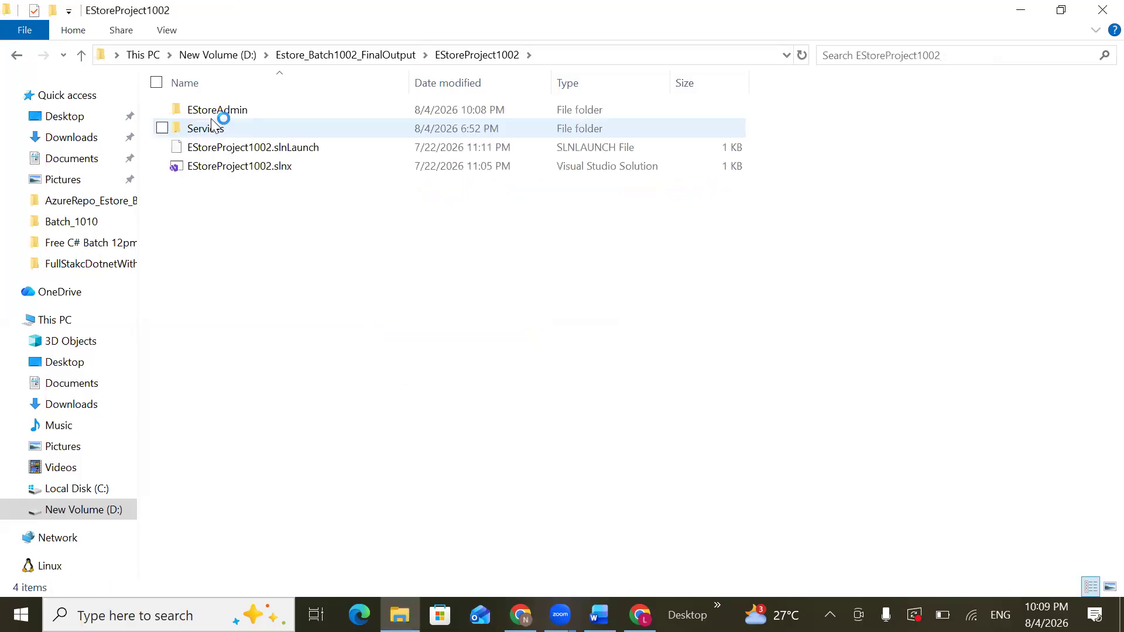
double_click(220, 168)
right_click(221, 172)
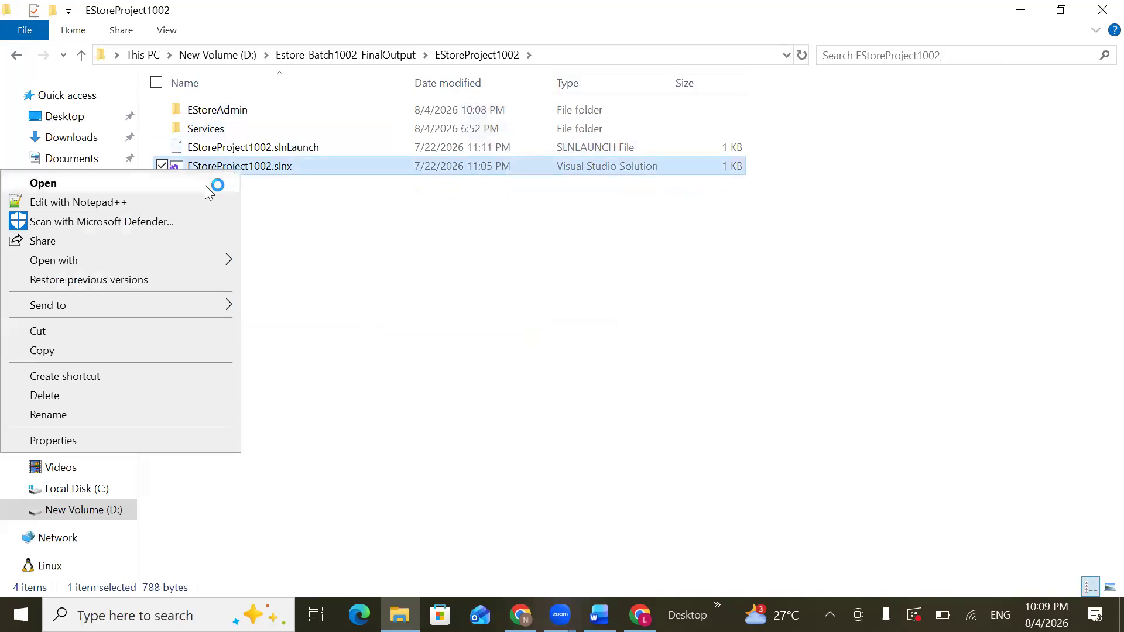
click(521, 275)
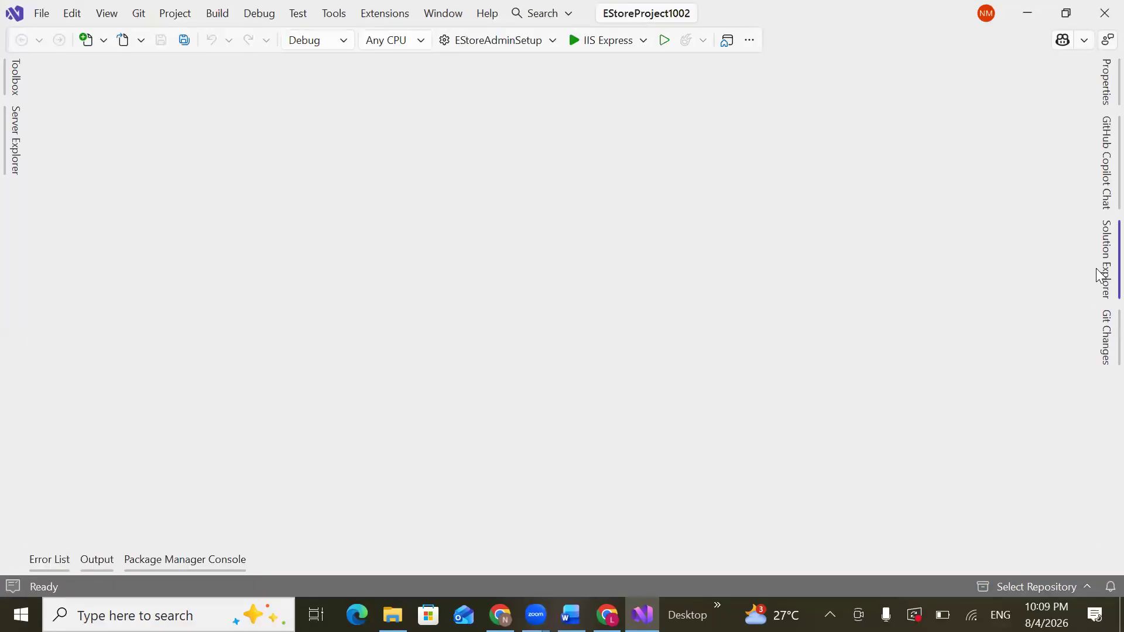
Examine the projects in the EStoreAdmin and Services/Catalog folders in Solution Explorer.
click(1104, 261)
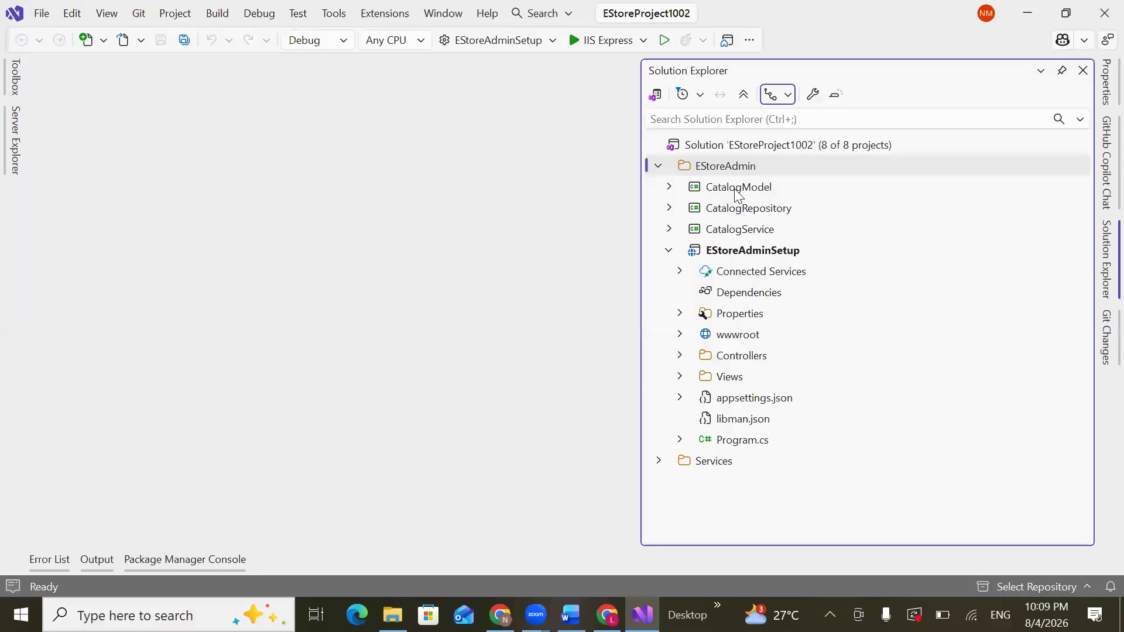
click(668, 252)
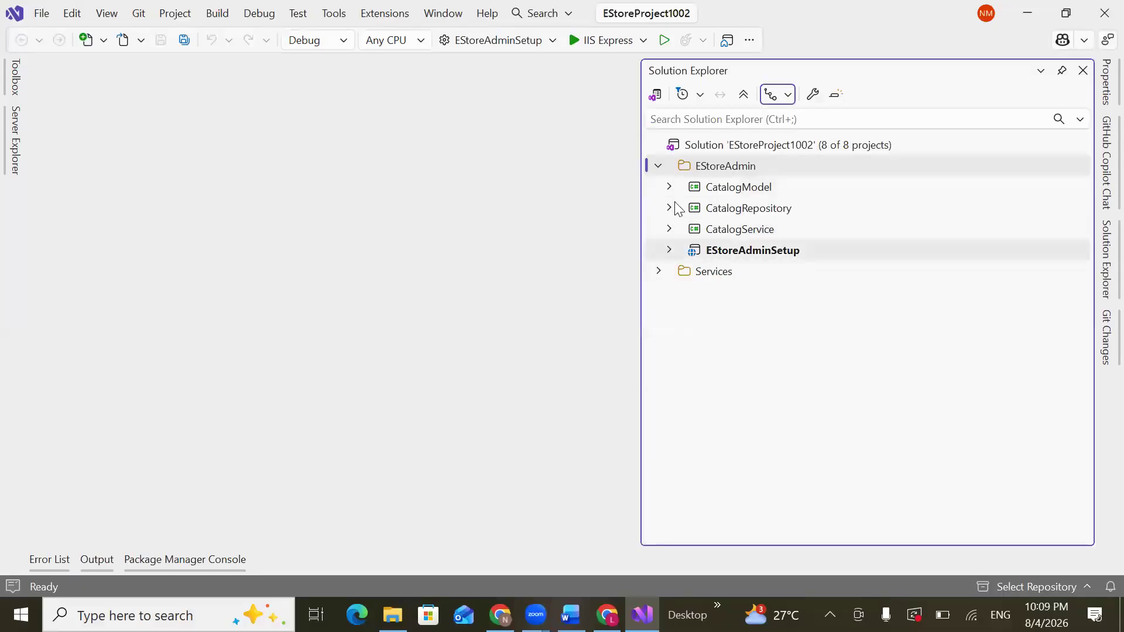
click(654, 166)
click(659, 188)
click(669, 209)
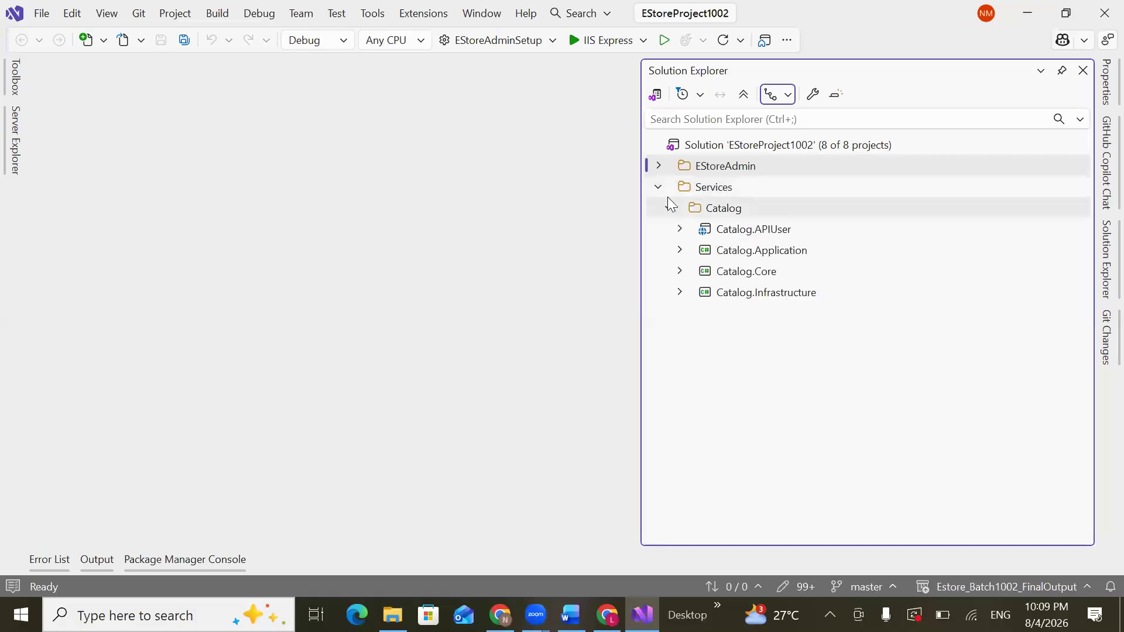
click(658, 168)
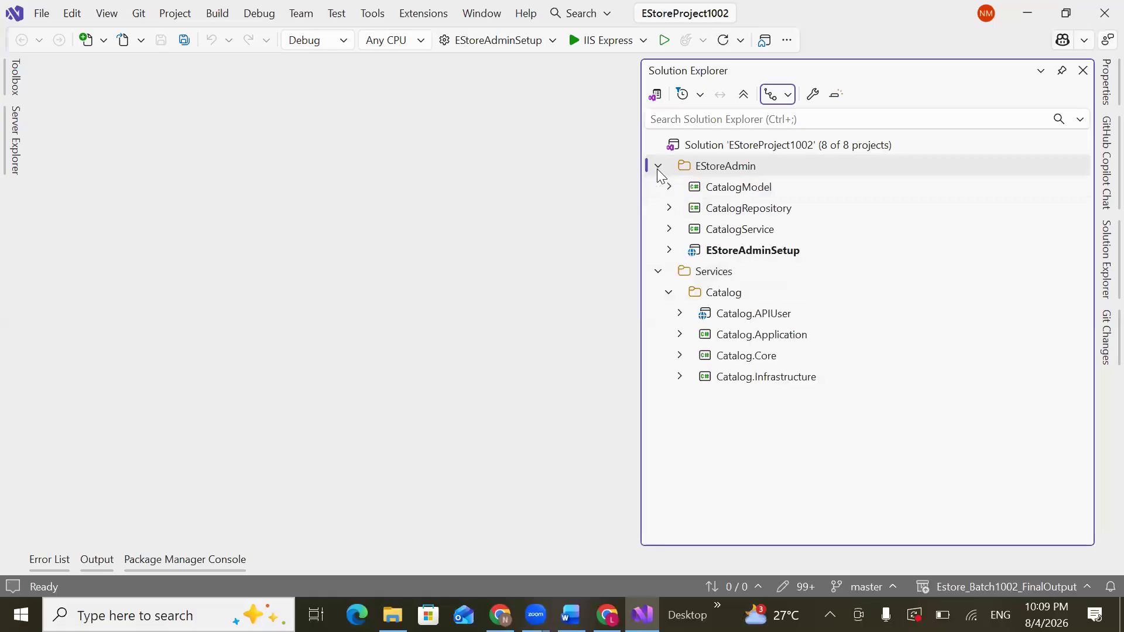
click(738, 154)
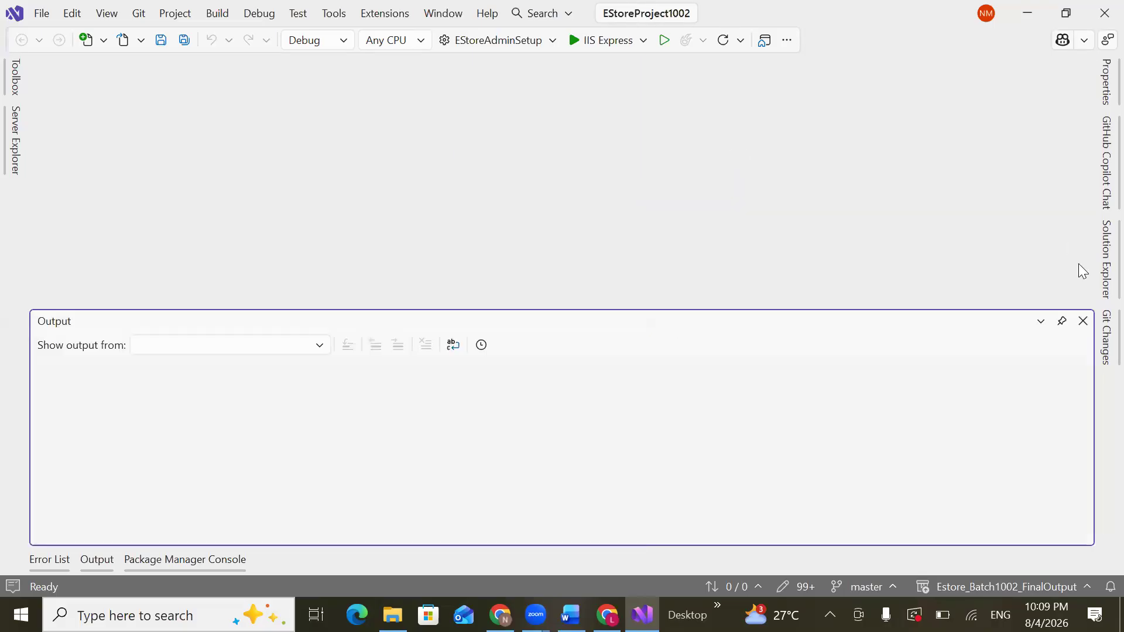
Clean the whole EStoreProject1002 solution and build it.
click(1098, 264)
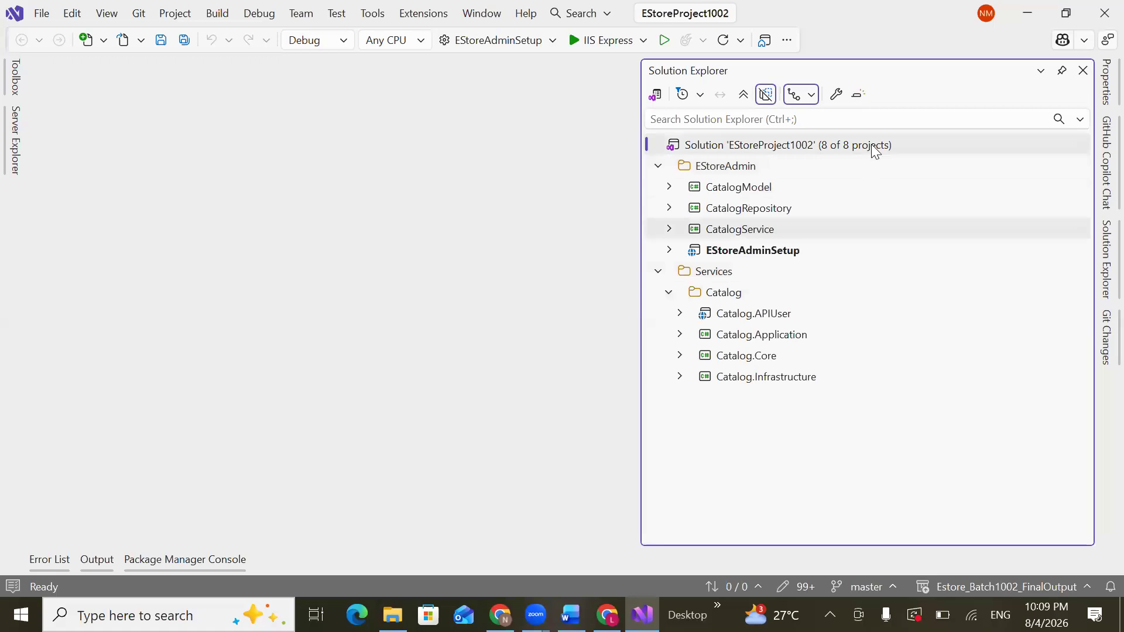
right_click(874, 146)
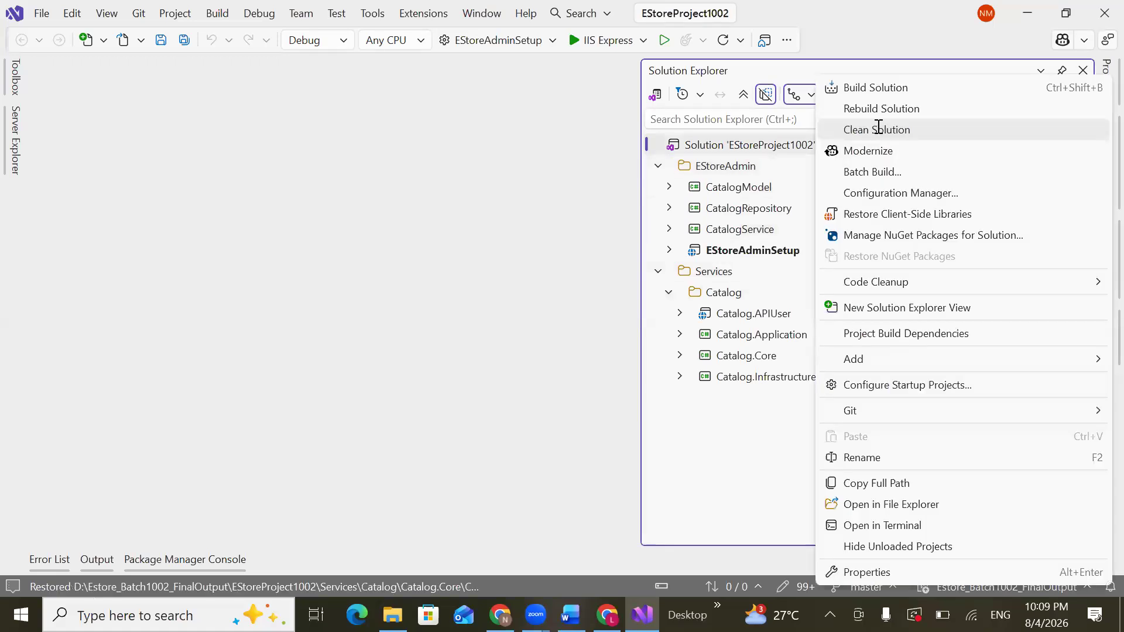
click(878, 129)
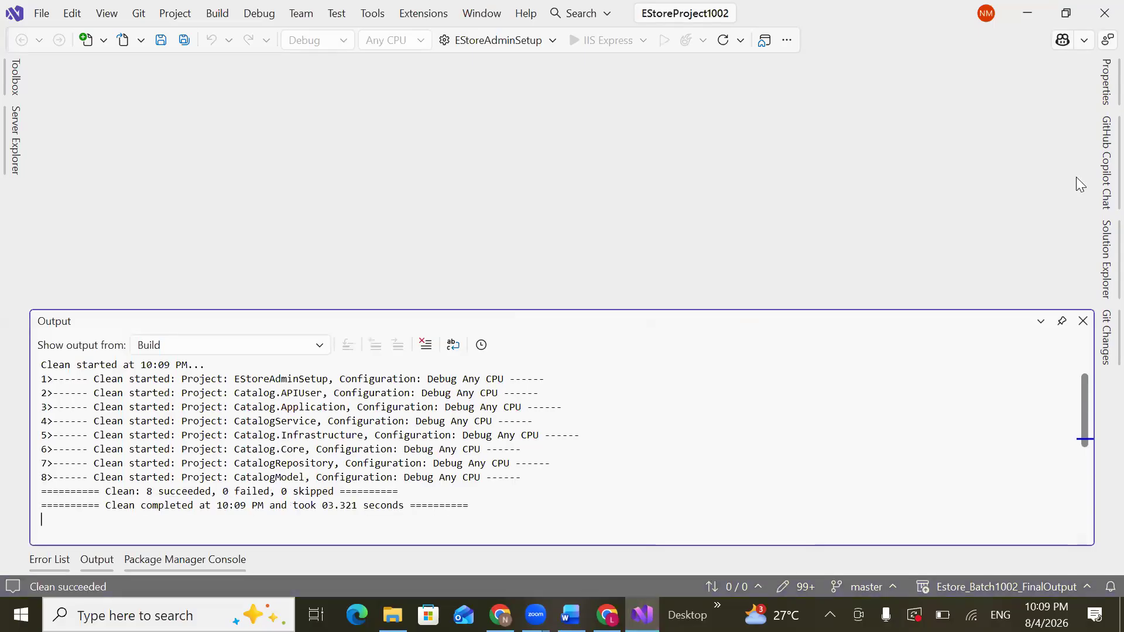
click(1103, 260)
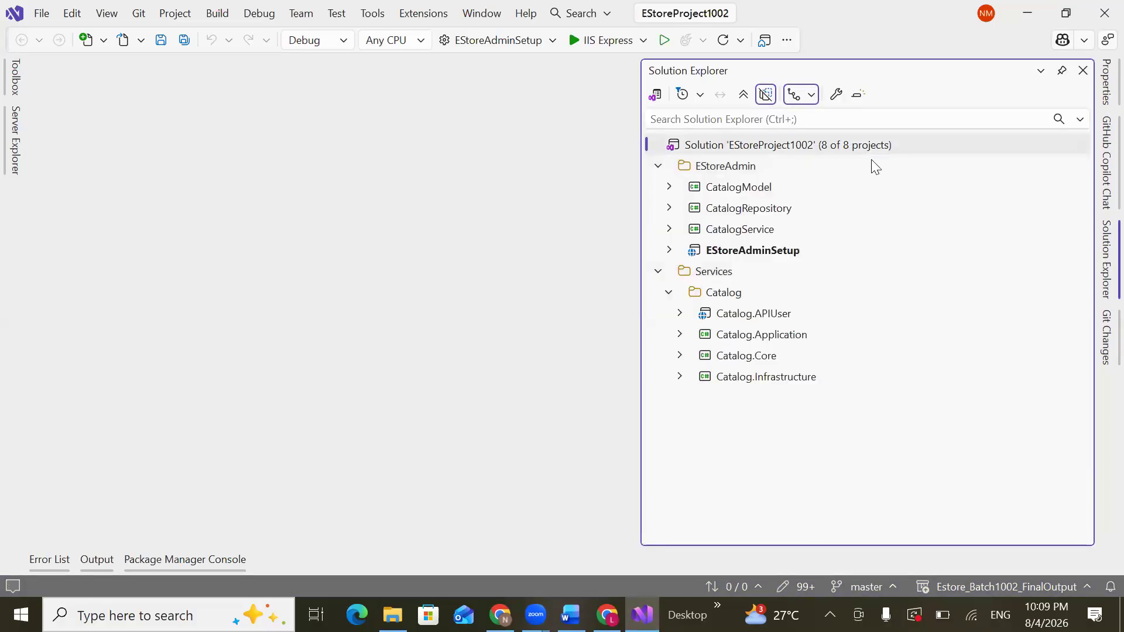
right_click(878, 142)
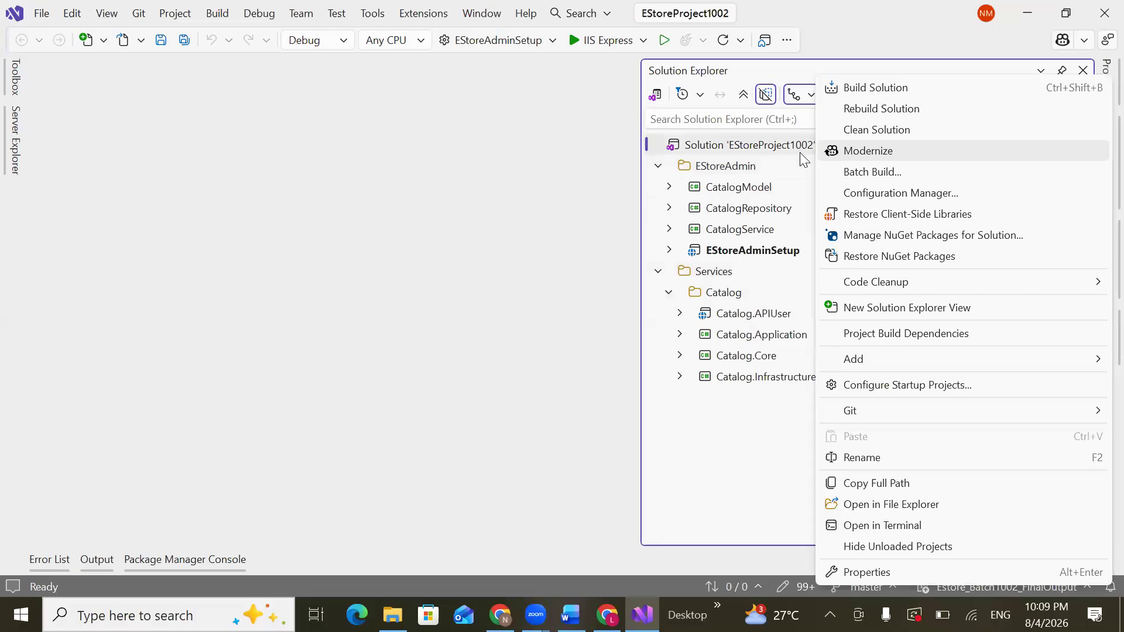
key(ctrl+shift+b)
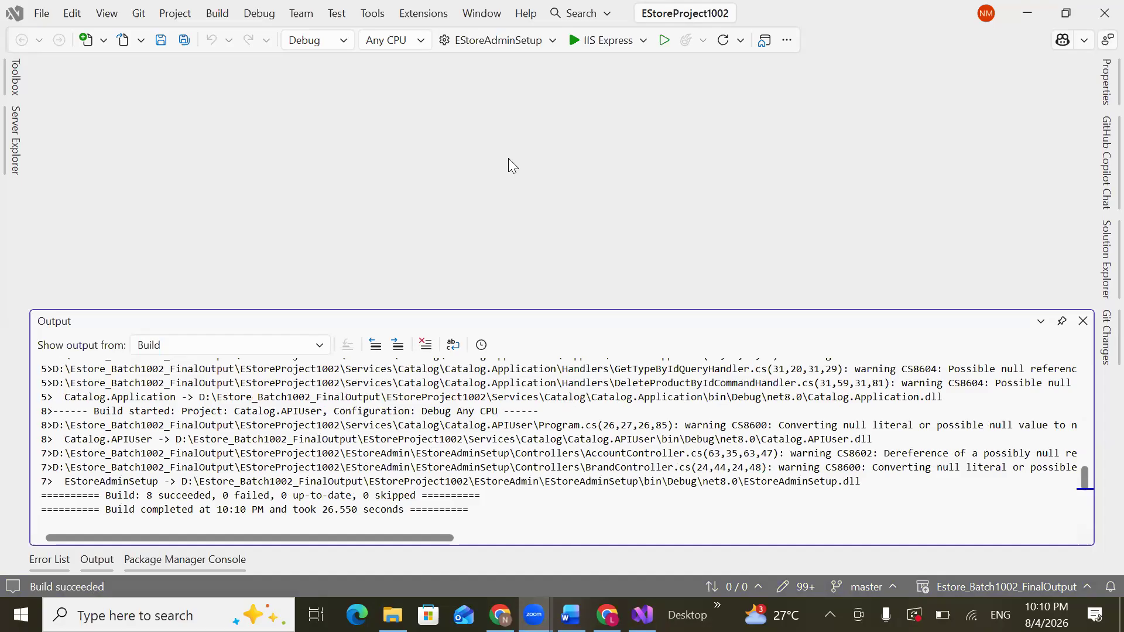
Run EStoreAdminSetup with IIS Express, read the details of the unhandled exception, and stop debugging.
click(585, 46)
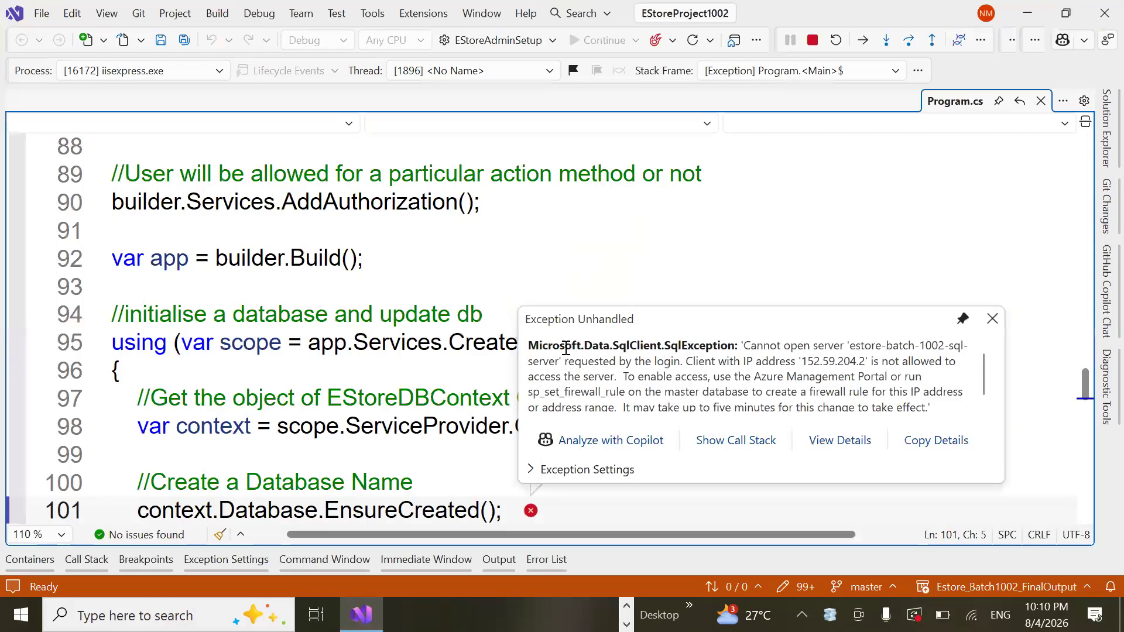
drag(785, 345, 939, 410)
click(597, 386)
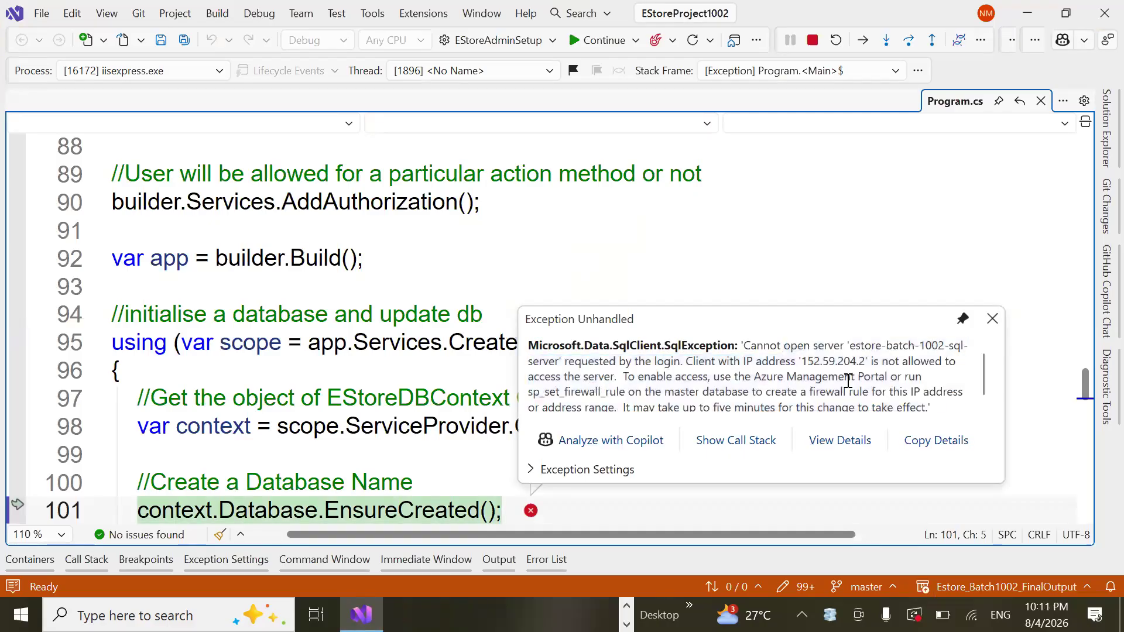
click(946, 406)
shift+click(751, 358)
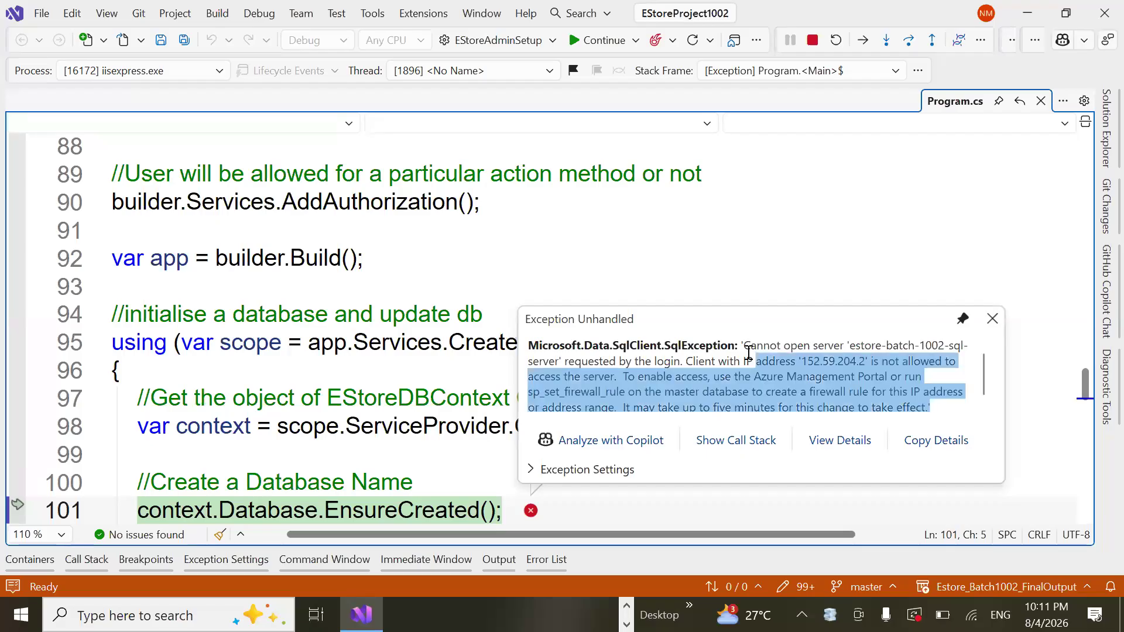
shift+click(743, 347)
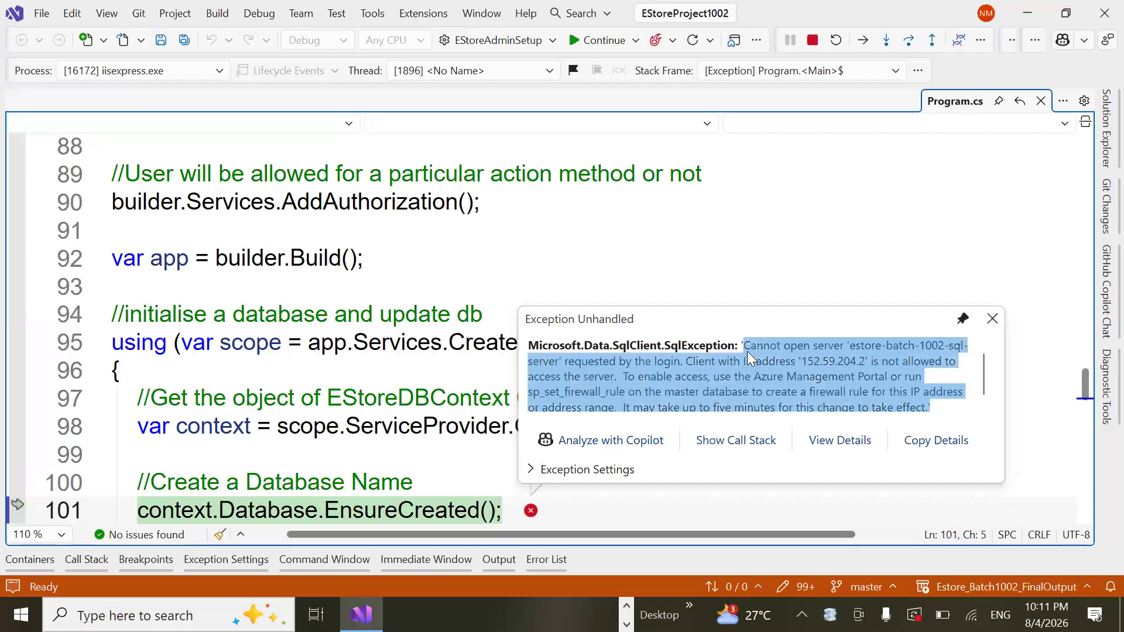
click(804, 44)
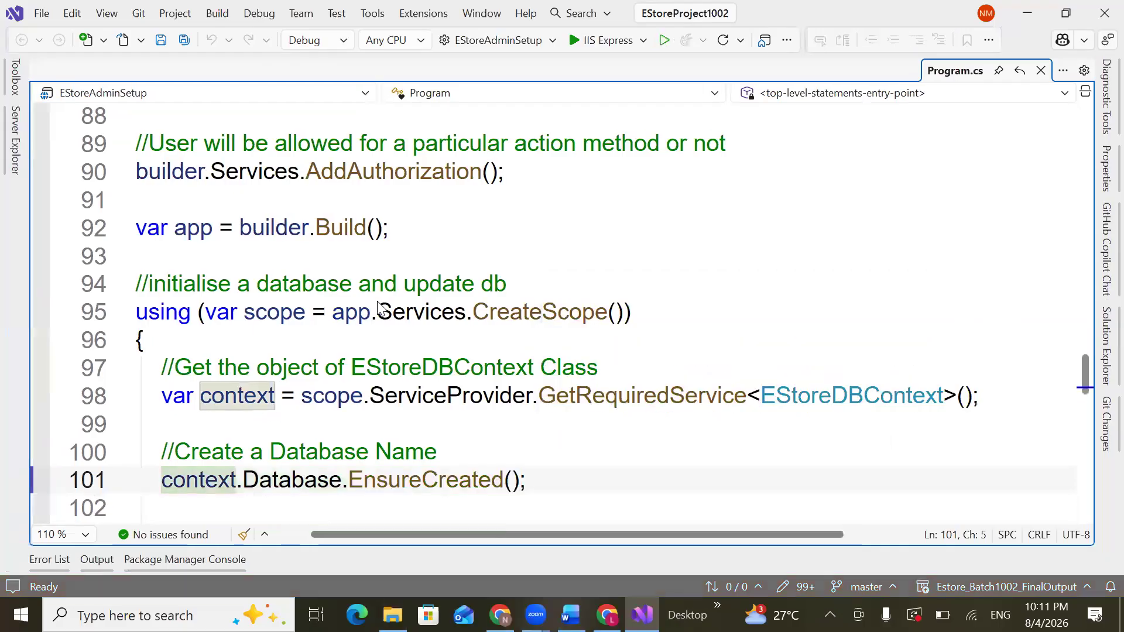
Switch to the Azure portal in Chrome and open the estore_batch_1002 SQL database in the itask_Batch_1002 resource group.
key(alt+Tab)
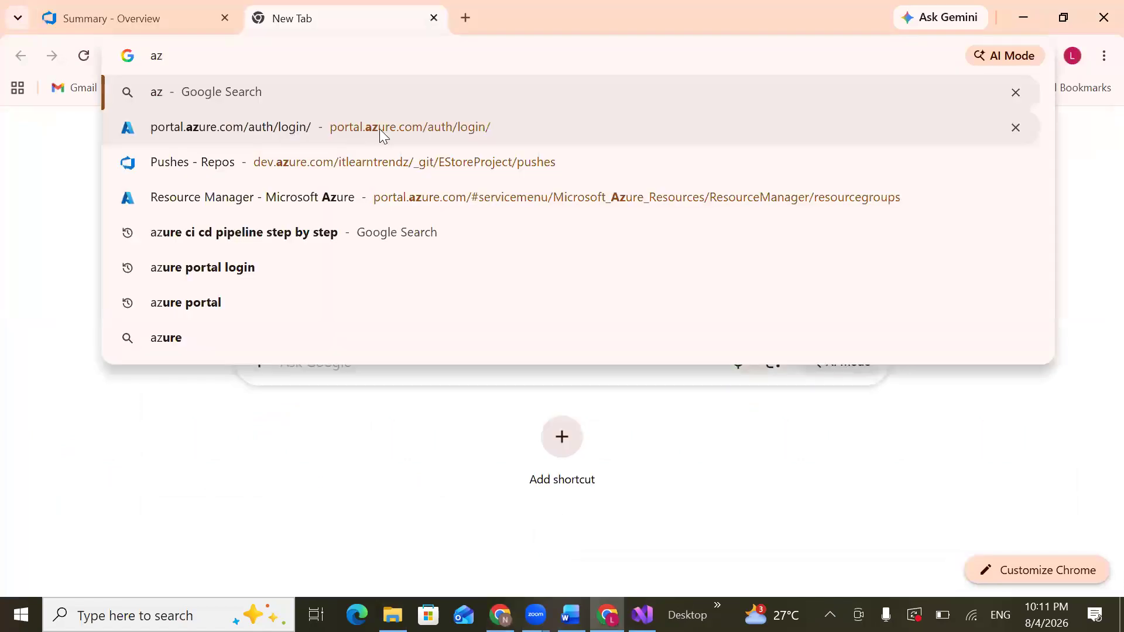
click(380, 129)
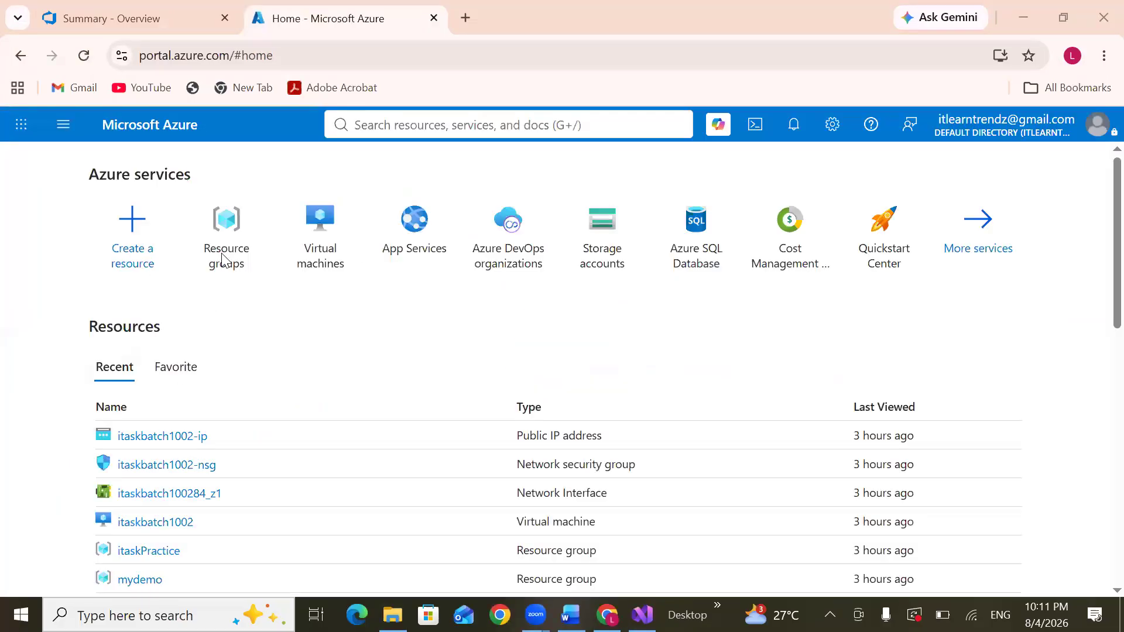
mouse_move(222, 261)
click(398, 290)
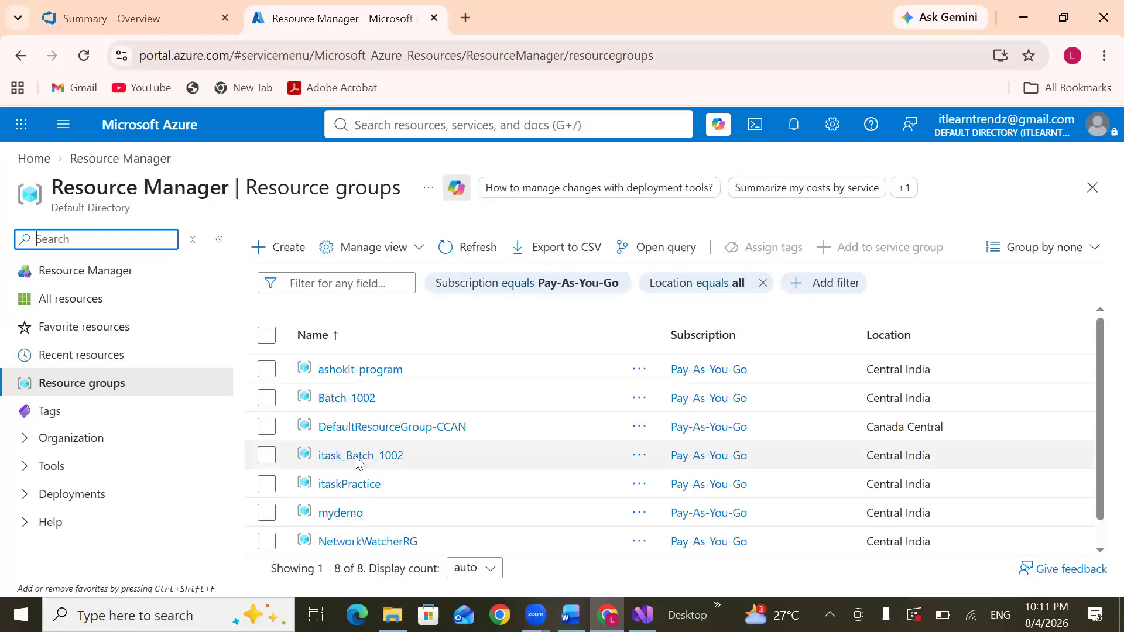
click(356, 460)
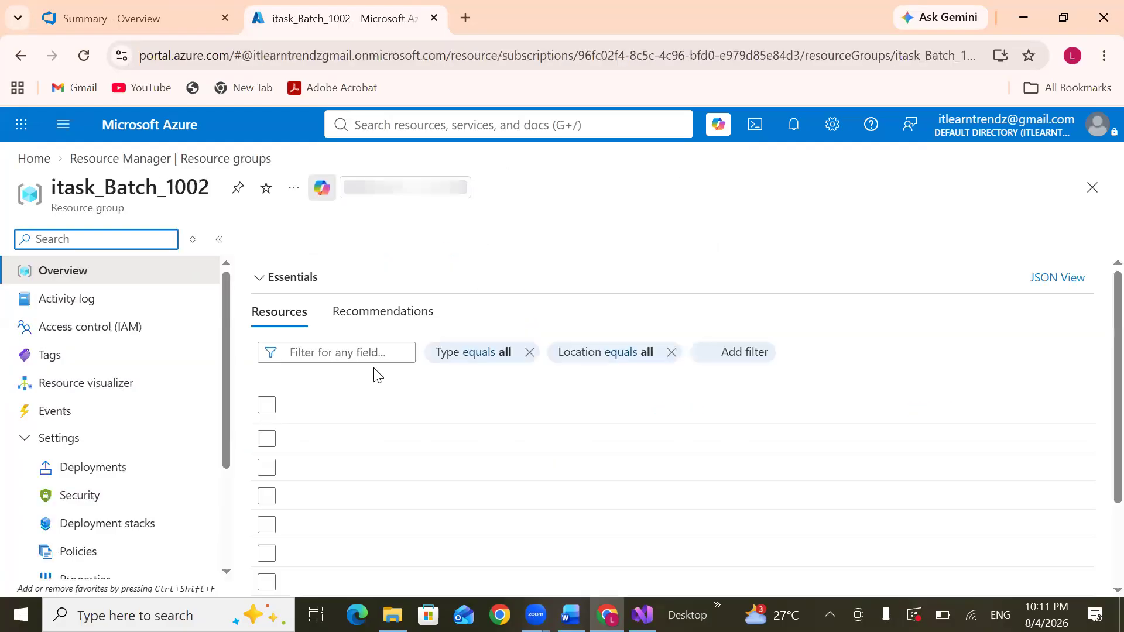
scroll(567, 363, down, 2)
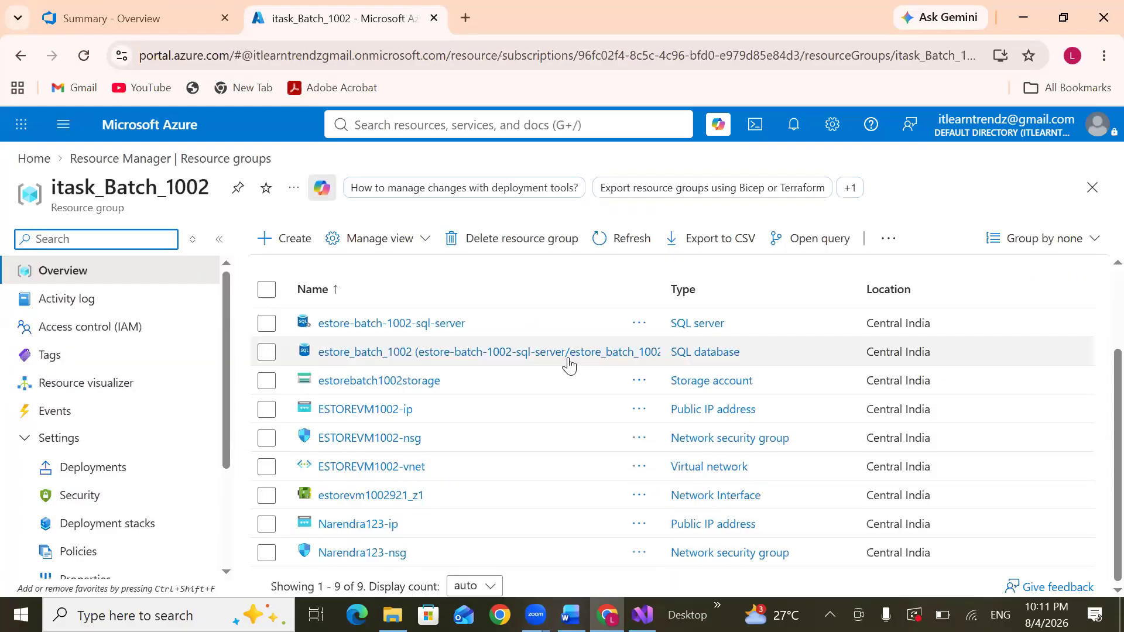
click(569, 354)
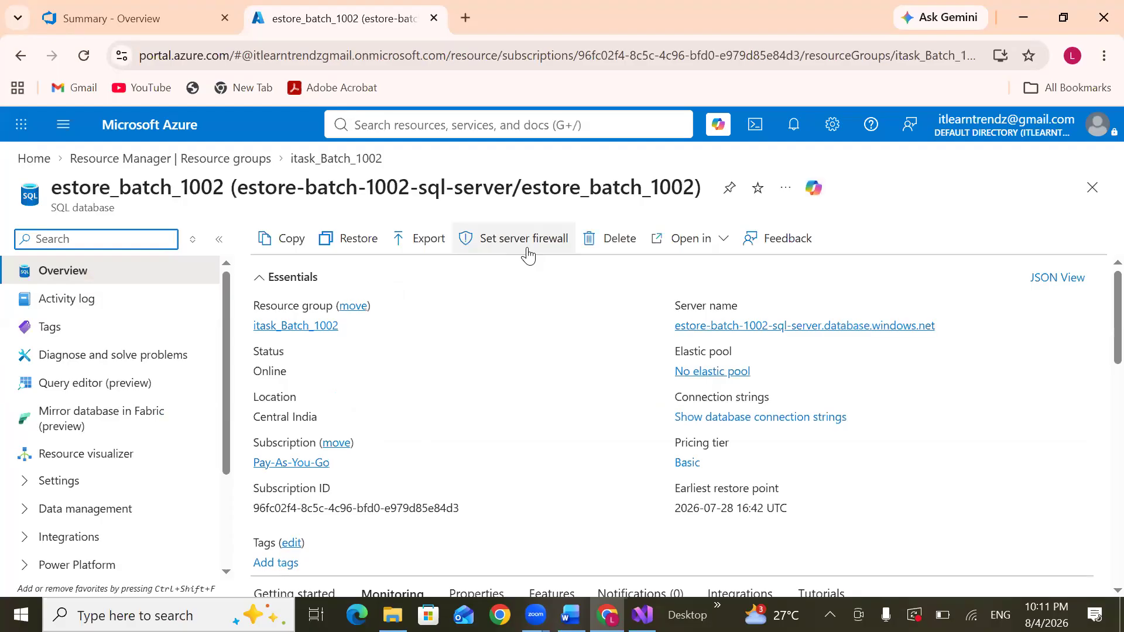
Add the current client IPv4 address to the firewall rules of estore-batch-1002-sql-server and save the rules.
click(528, 254)
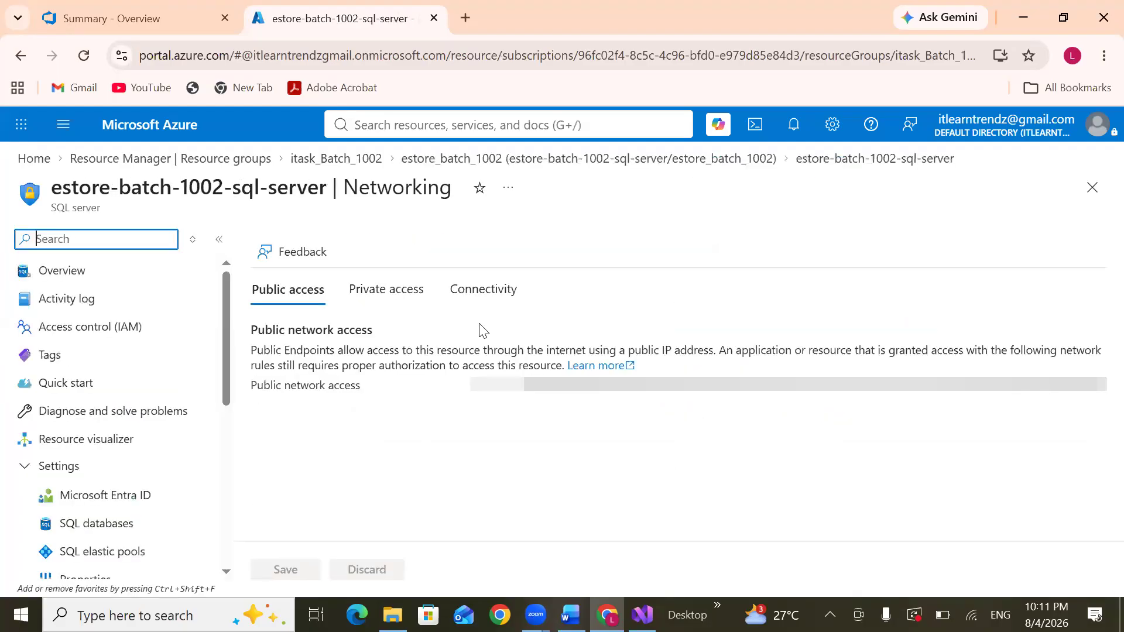
scroll(480, 325, down, 1)
scroll(439, 319, down, 5)
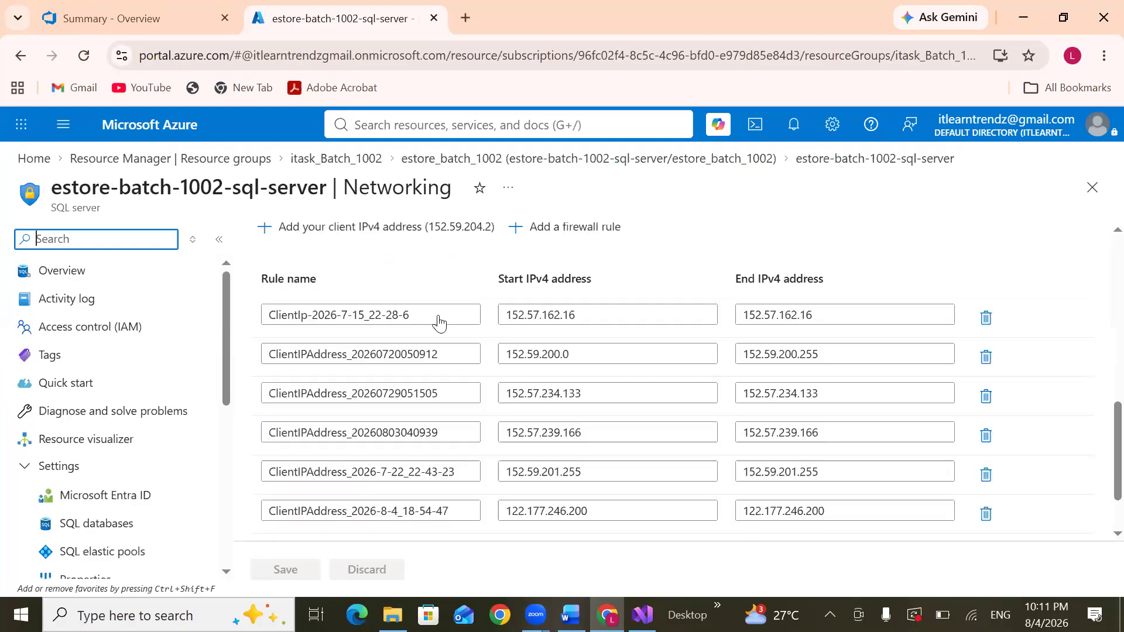
scroll(438, 319, up, 2)
click(436, 319)
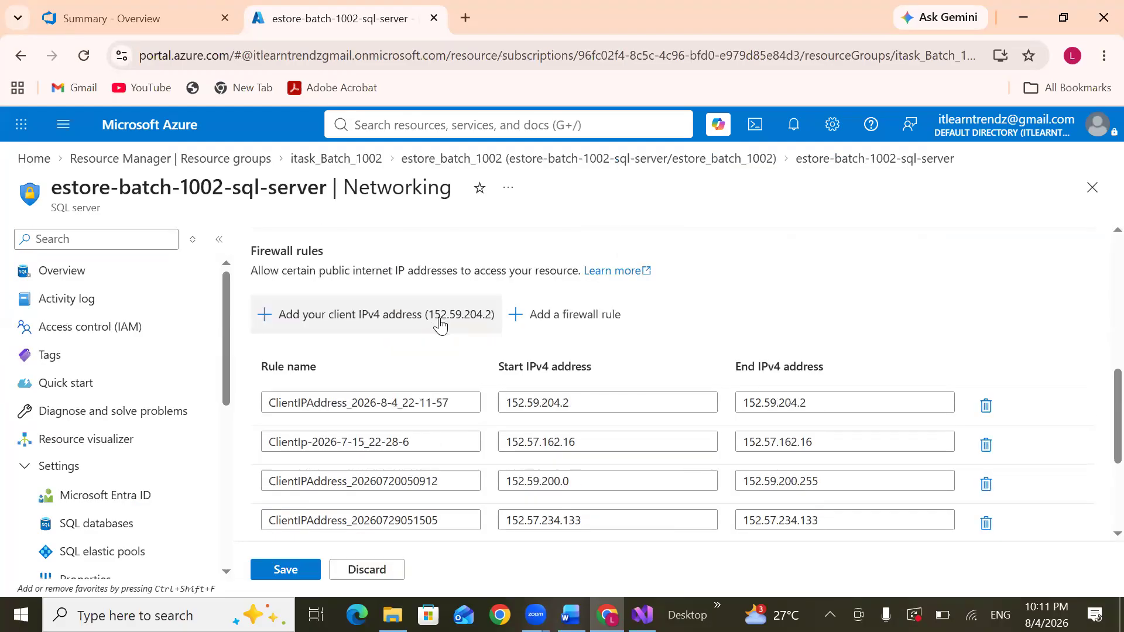
scroll(450, 334, down, 3)
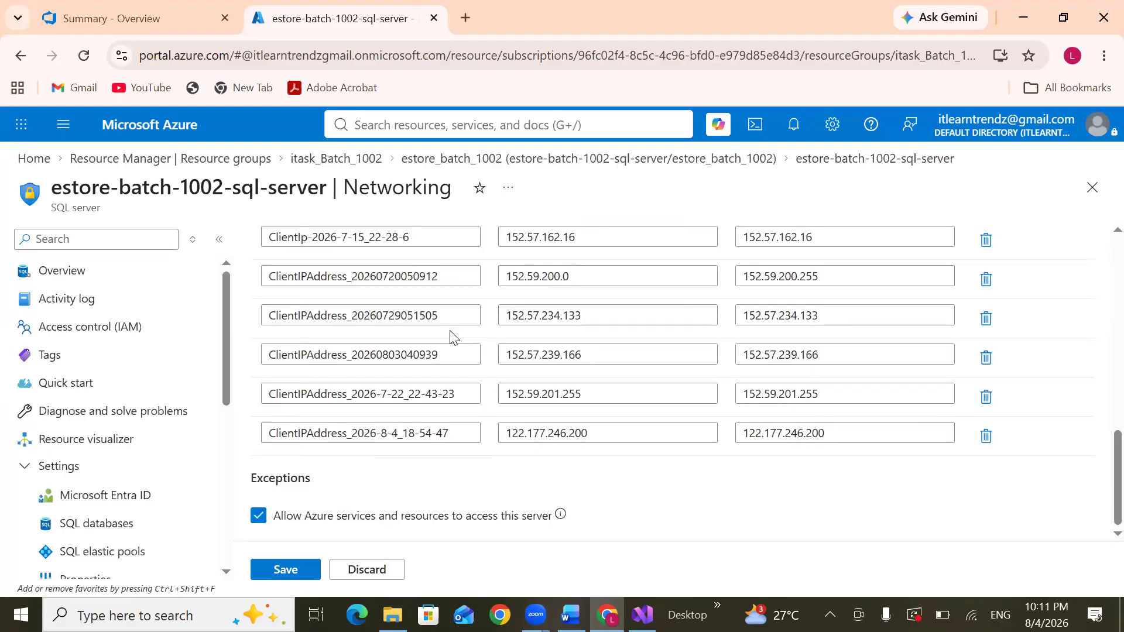
scroll(451, 335, up, 10)
scroll(451, 336, down, 10)
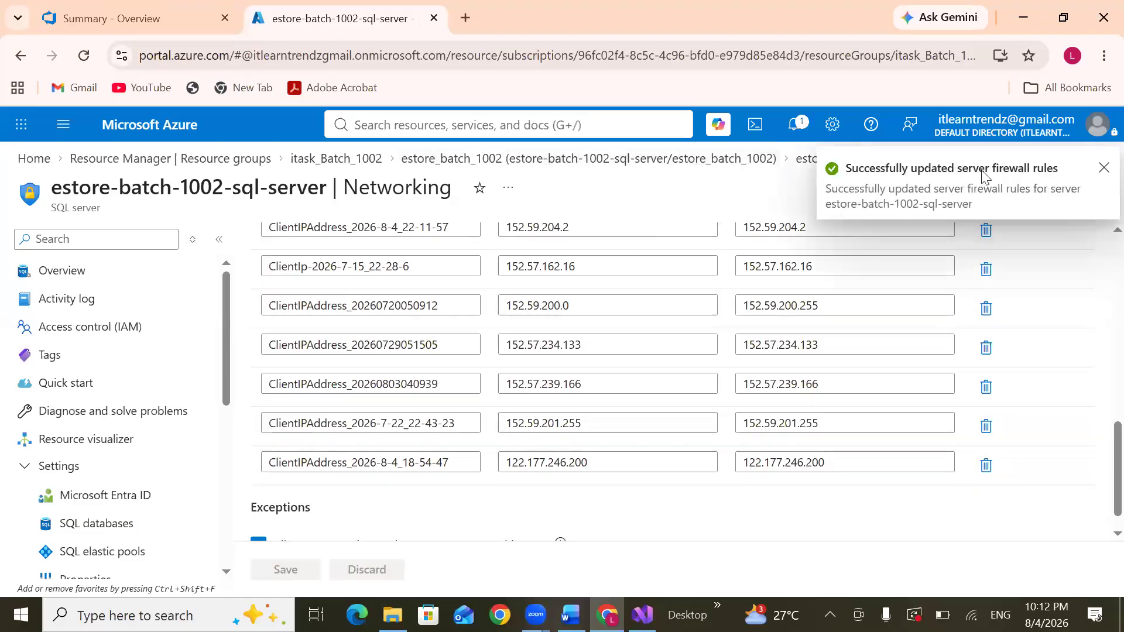
Switch to Visual Studio and run the EStoreAdminSetup project with IIS Express.
click(1104, 168)
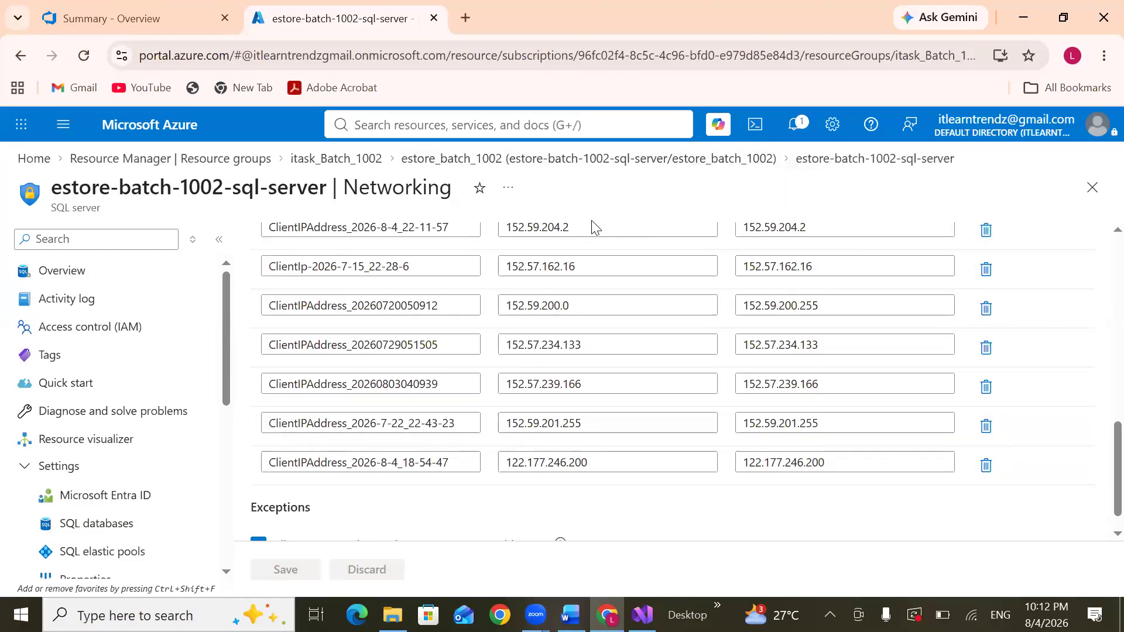
scroll(469, 278, up, 3)
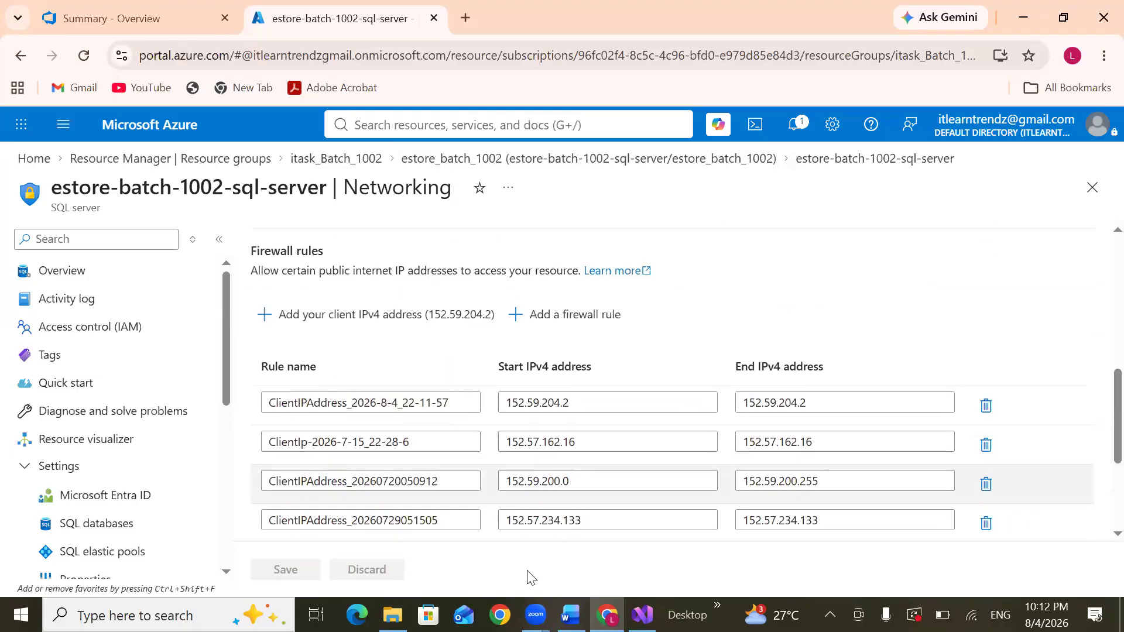
click(642, 615)
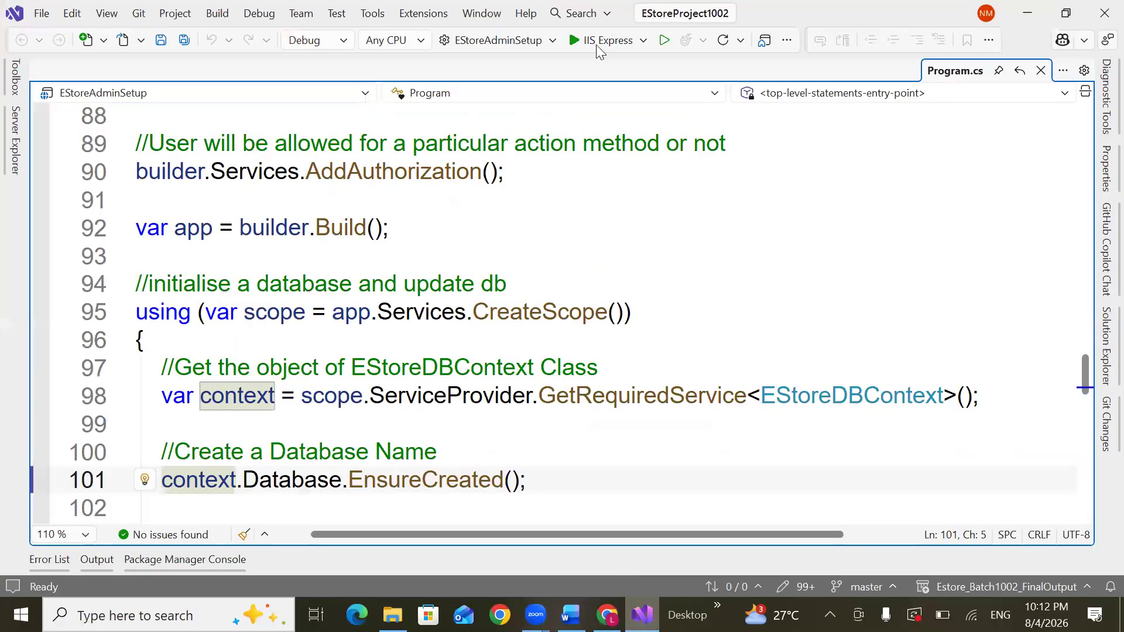
click(596, 41)
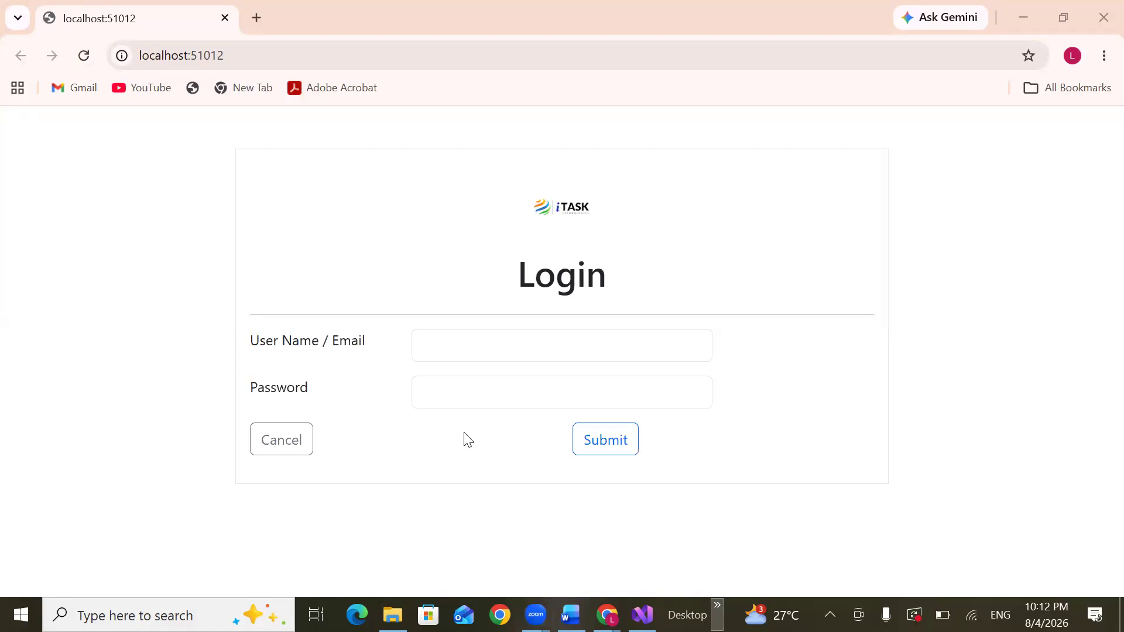
Log in to the EStore admin site by entering the admin e-mail and the account password.
click(515, 342)
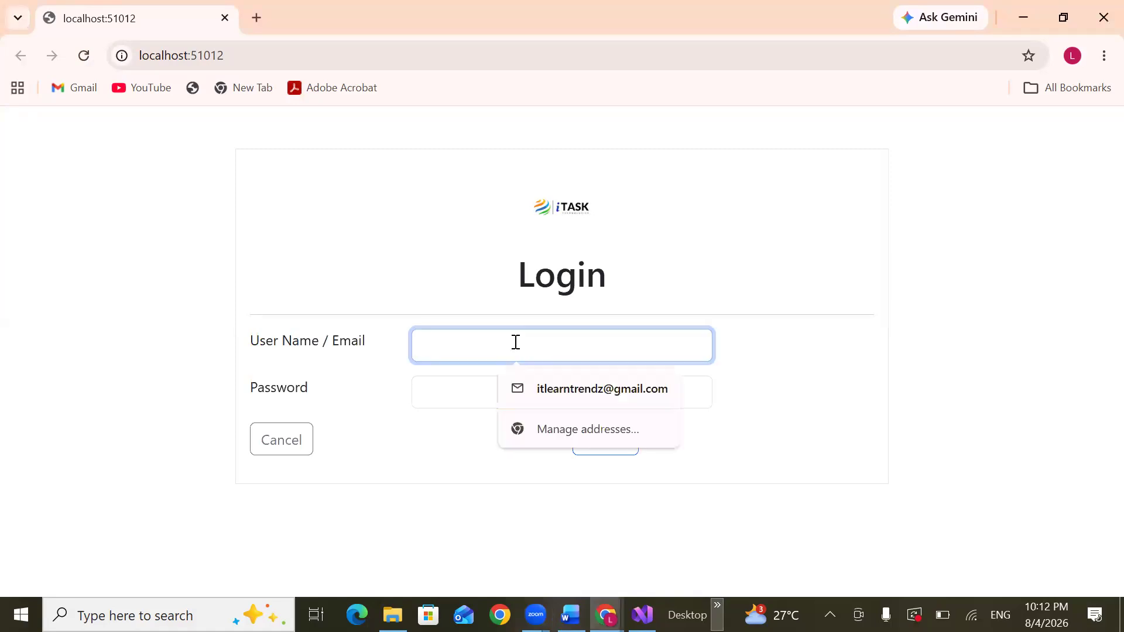
text(adm)
key(Down)
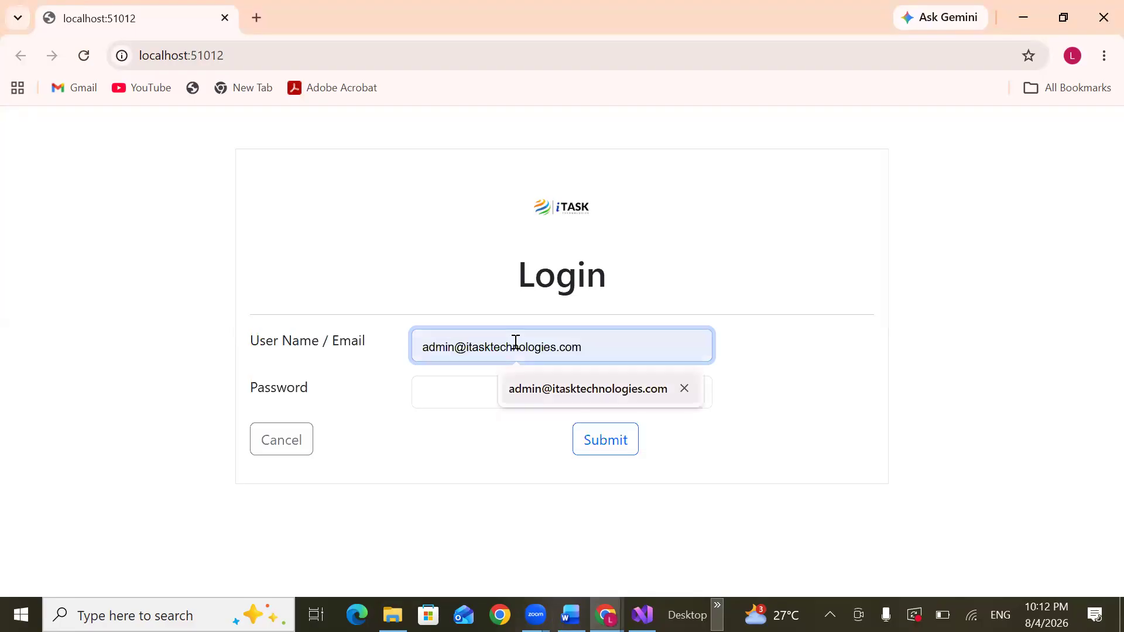
key(Tab)
text(•)
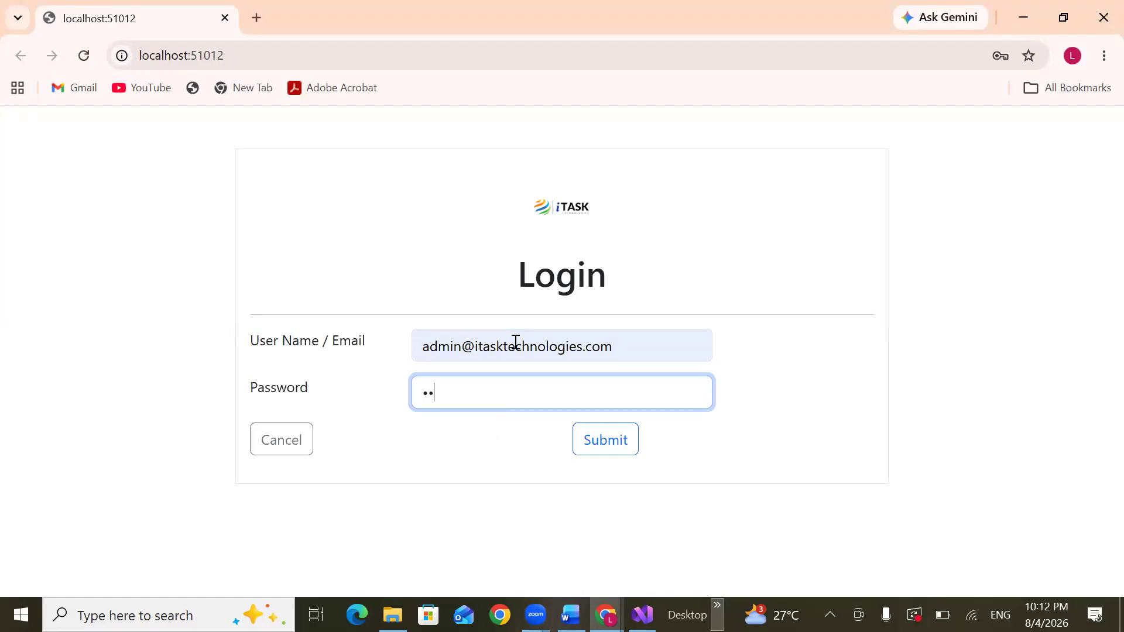
text(•••••••)
key(Return)
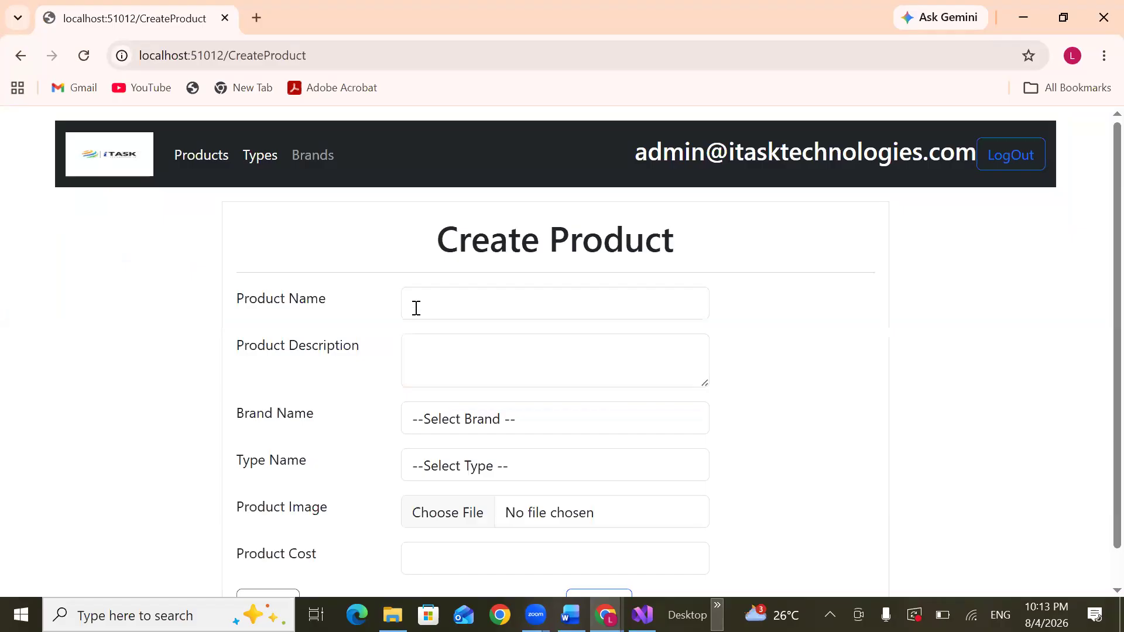
Start a new product named Samsung Laptop with the description "Samsung Laptop Description".
click(450, 318)
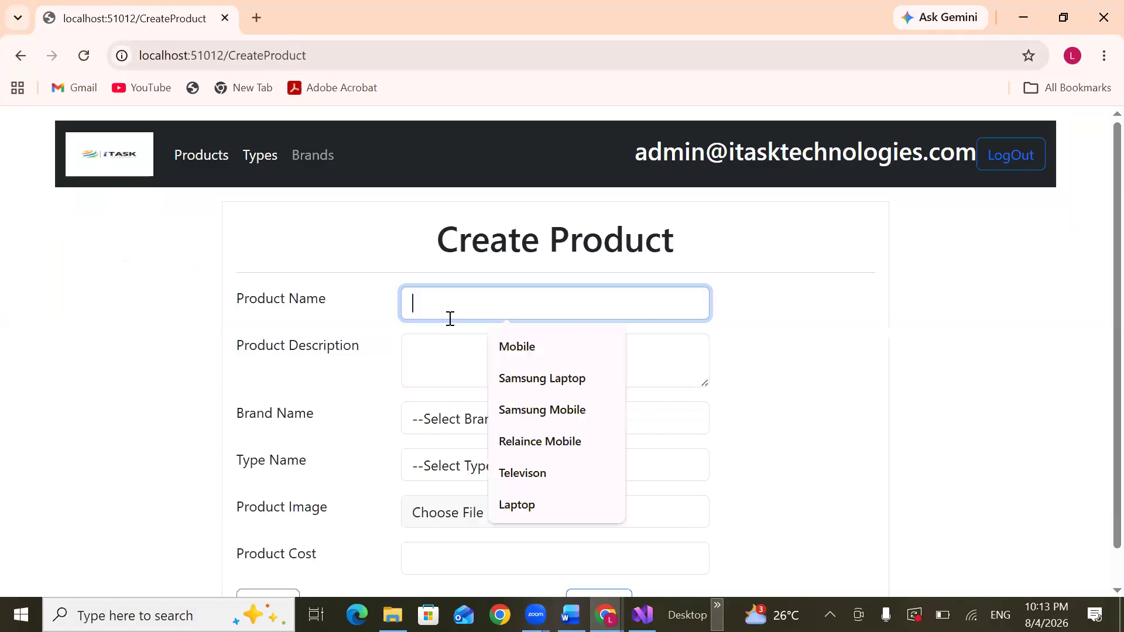
key(Return)
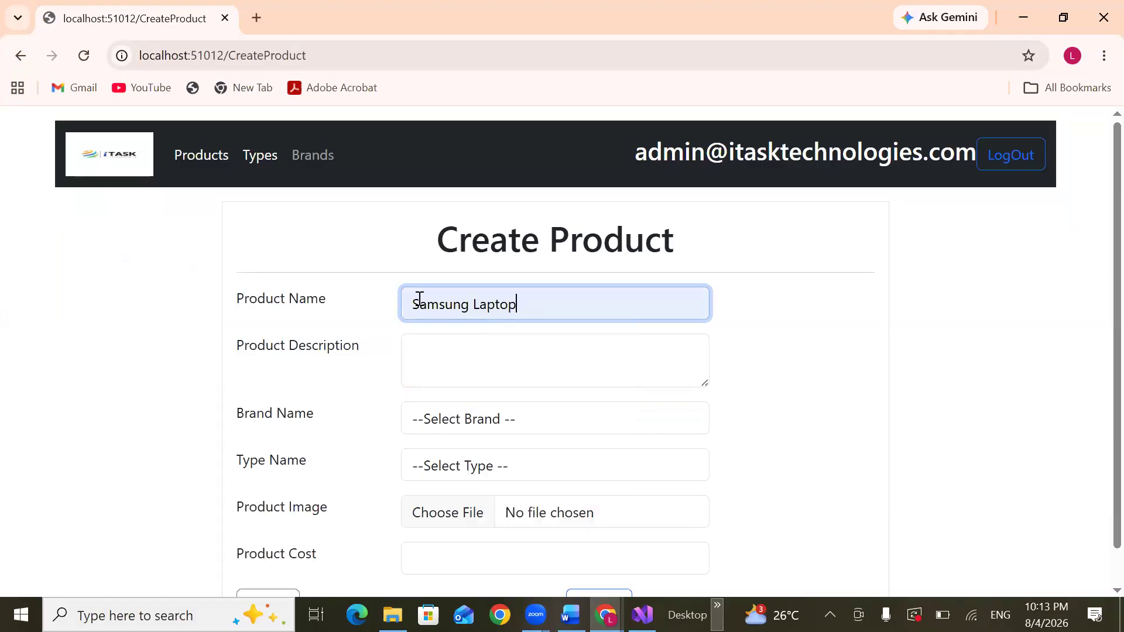
key(ctrl+a)
key(ctrl+c)
key(Tab)
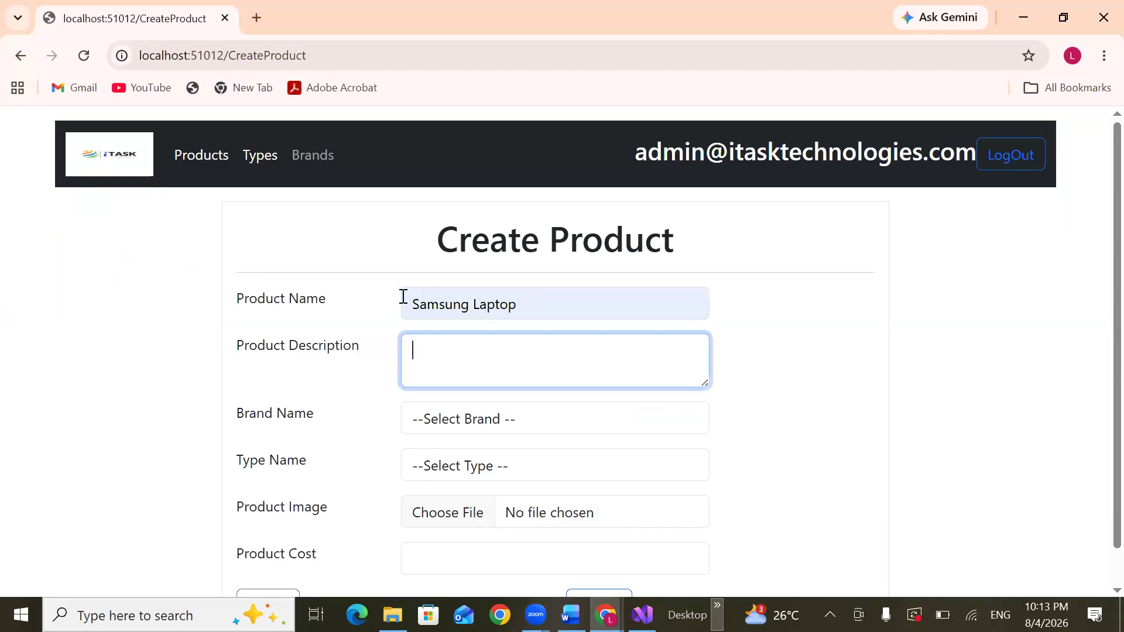
key(ctrl+v)
text(Des)
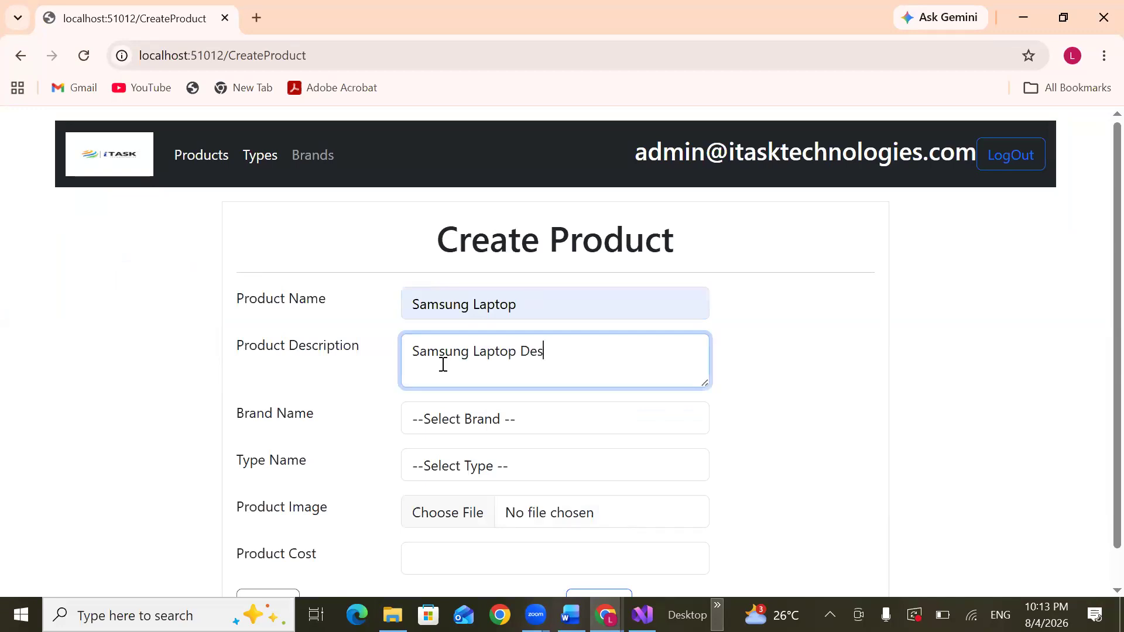
text(cr)
text(iptio)
text(n)
Set the product's brand to Samsung and its type to Tabs.
key(Tab)
key(s)
key(Tab)
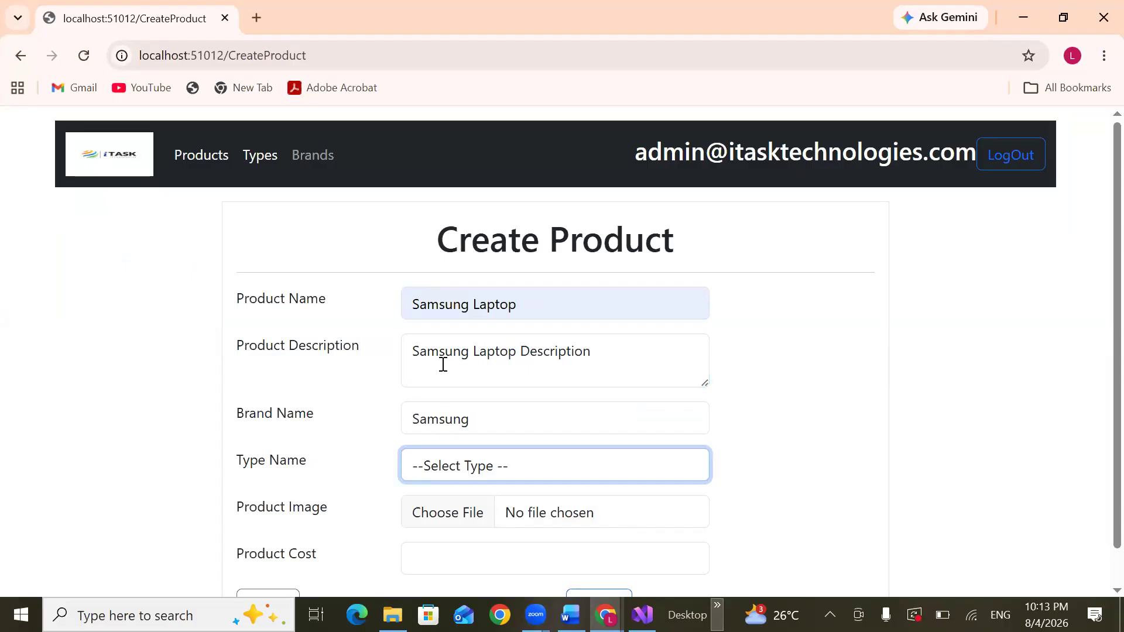
key(alt+Down)
key(Down)
key(Return)
key(Tab)
Attach the JPG file 3c65d325-3bb9-4e9f-aa46-d6607c5f92d3 from Downloads as the product image.
key(Return)
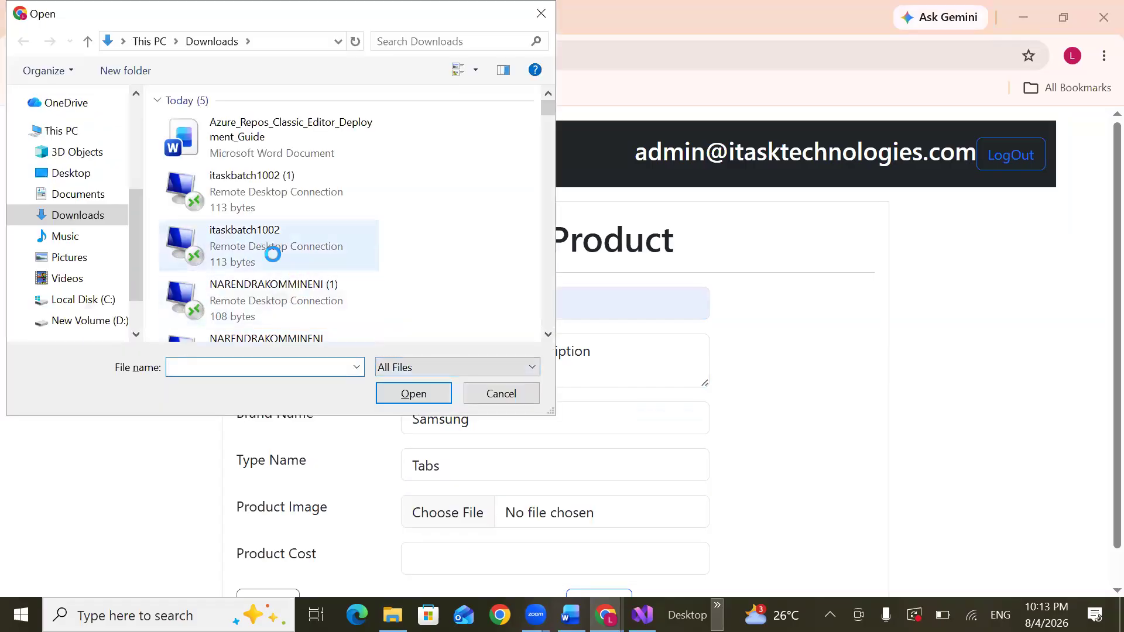
scroll(272, 254, down, 10)
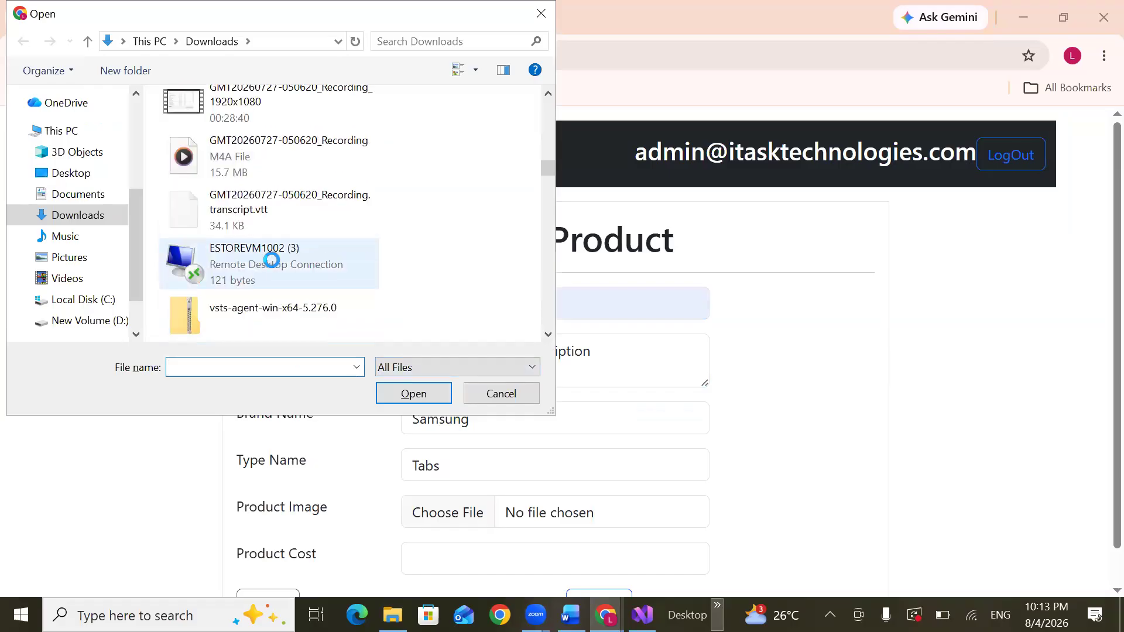
scroll(272, 258, down, 8)
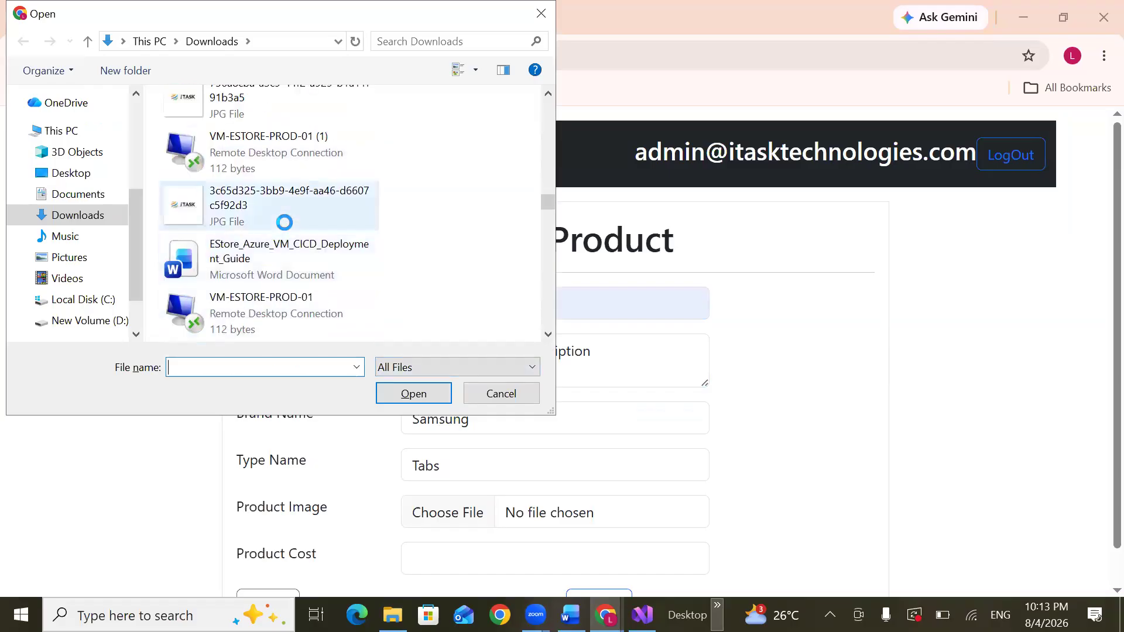
double_click(284, 222)
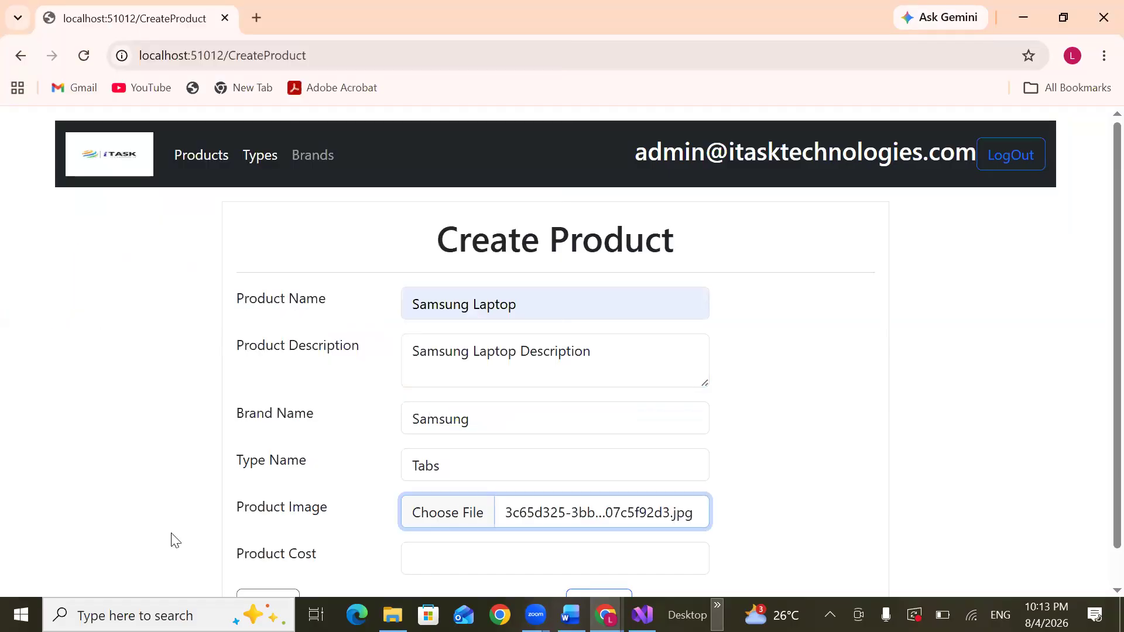
Set the product cost to 55000 and submit the new product.
click(436, 571)
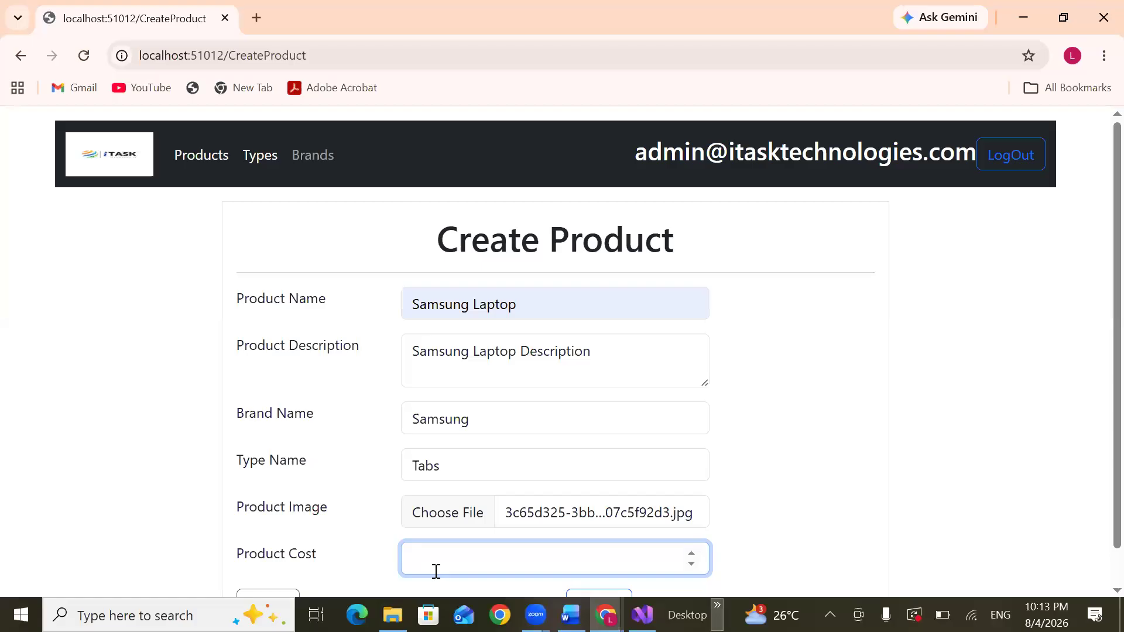
text(55000)
key(Tab)
key(Tab)
key(Return)
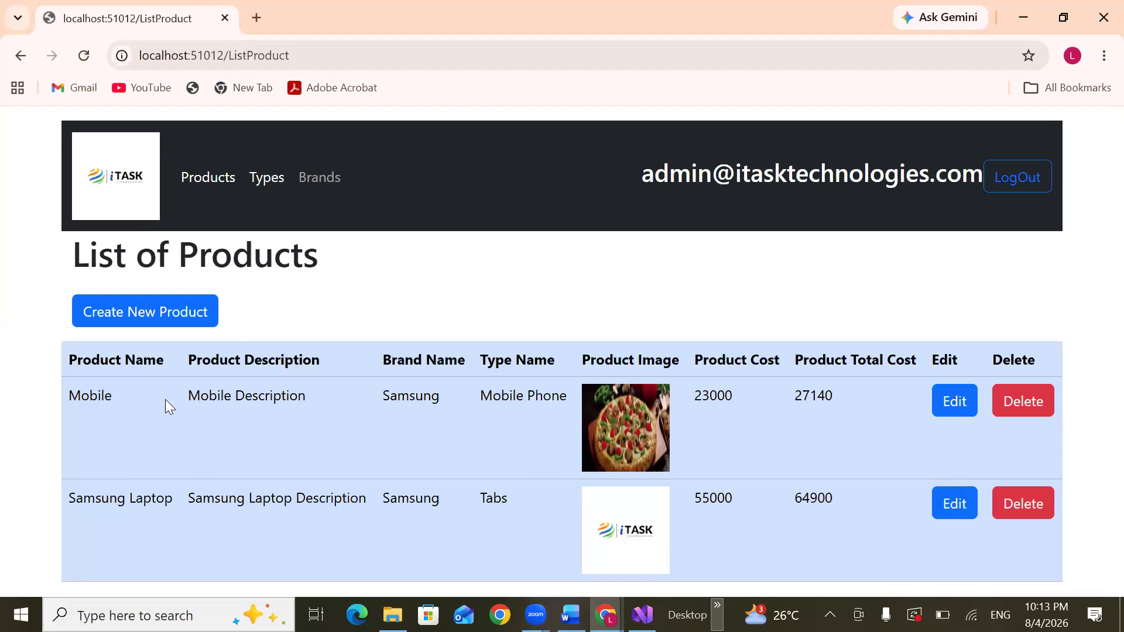
Log out of the EStore admin site and close its browser window to end the run.
key(alt+Tab)
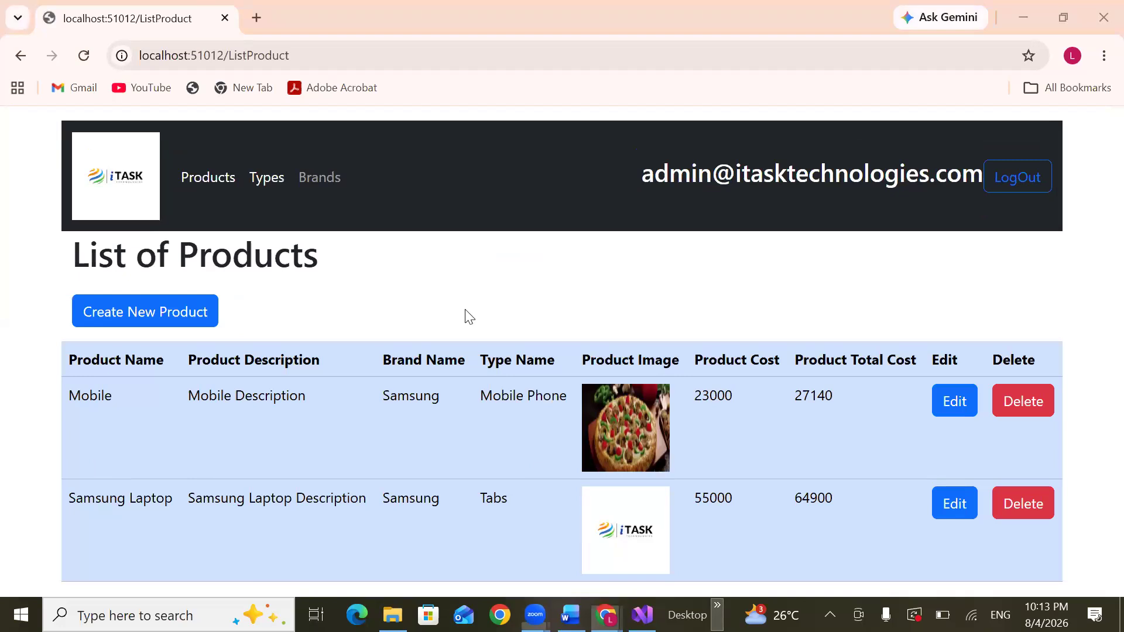
click(549, 209)
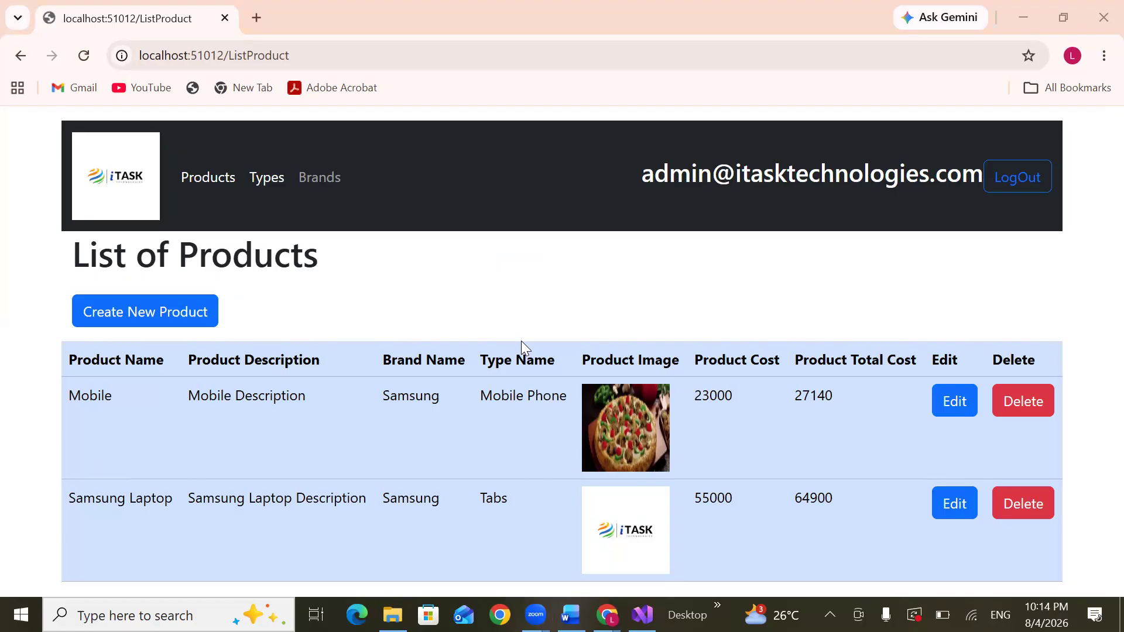
click(995, 196)
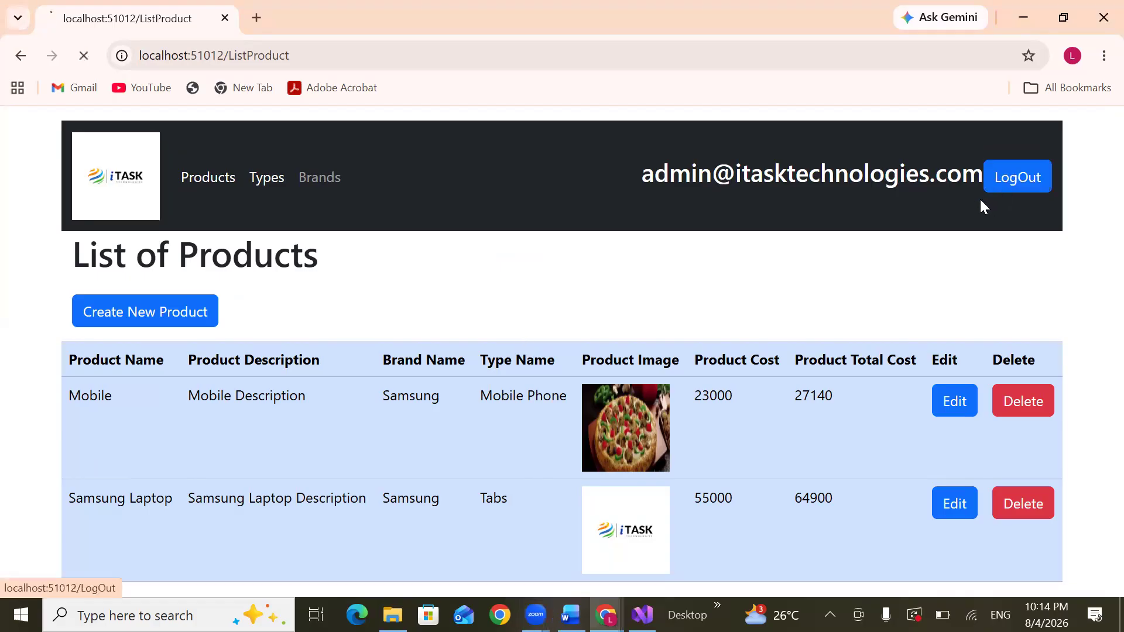
click(1103, 18)
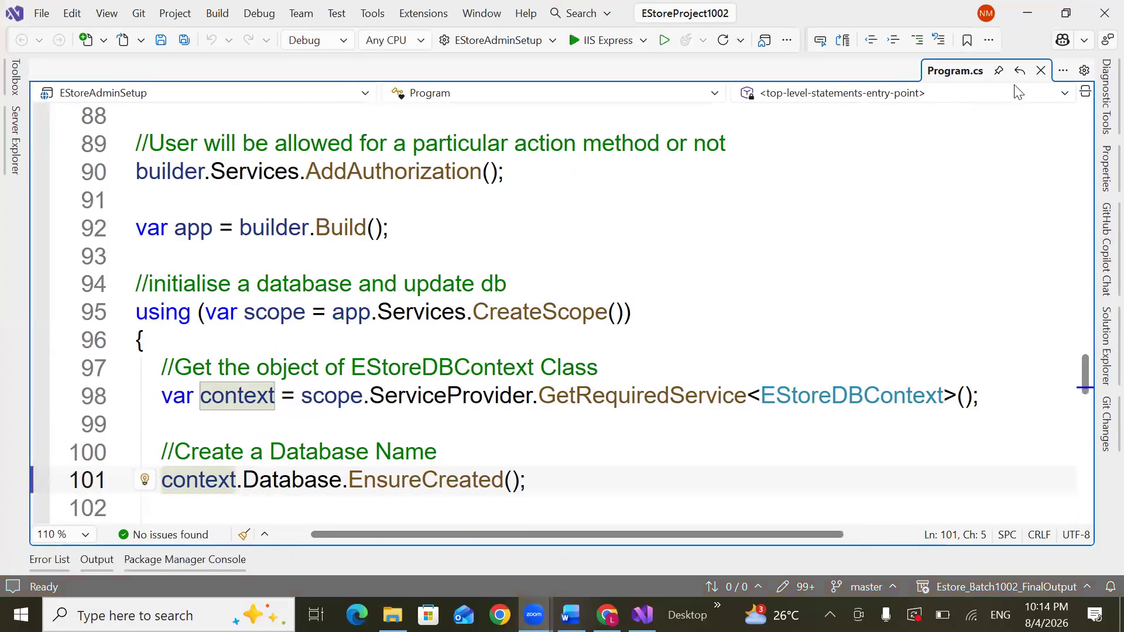
Close Program.cs and have Git ignore the .vs folder at the root of the Estore_Batch1002_FinalOutput repository.
click(1039, 70)
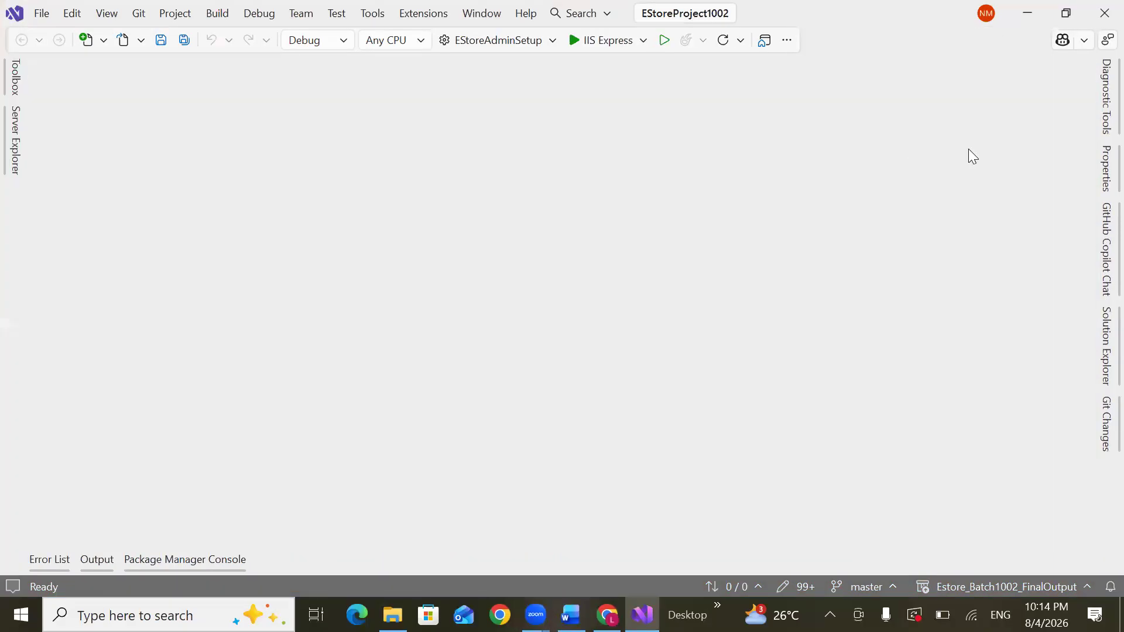
click(1104, 346)
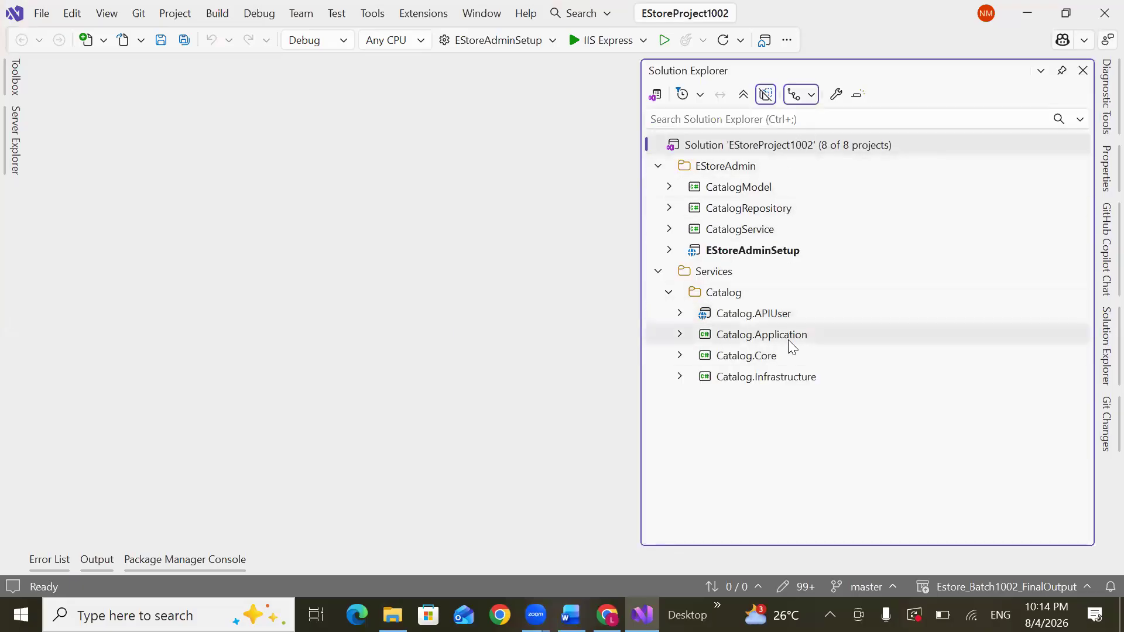
click(1105, 424)
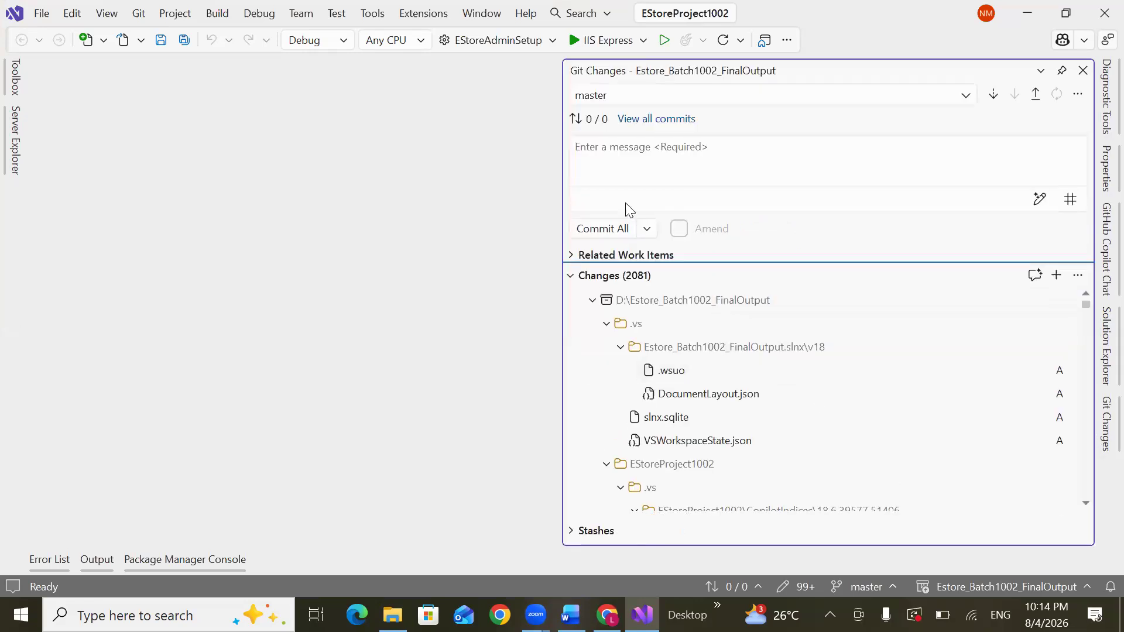
right_click(655, 327)
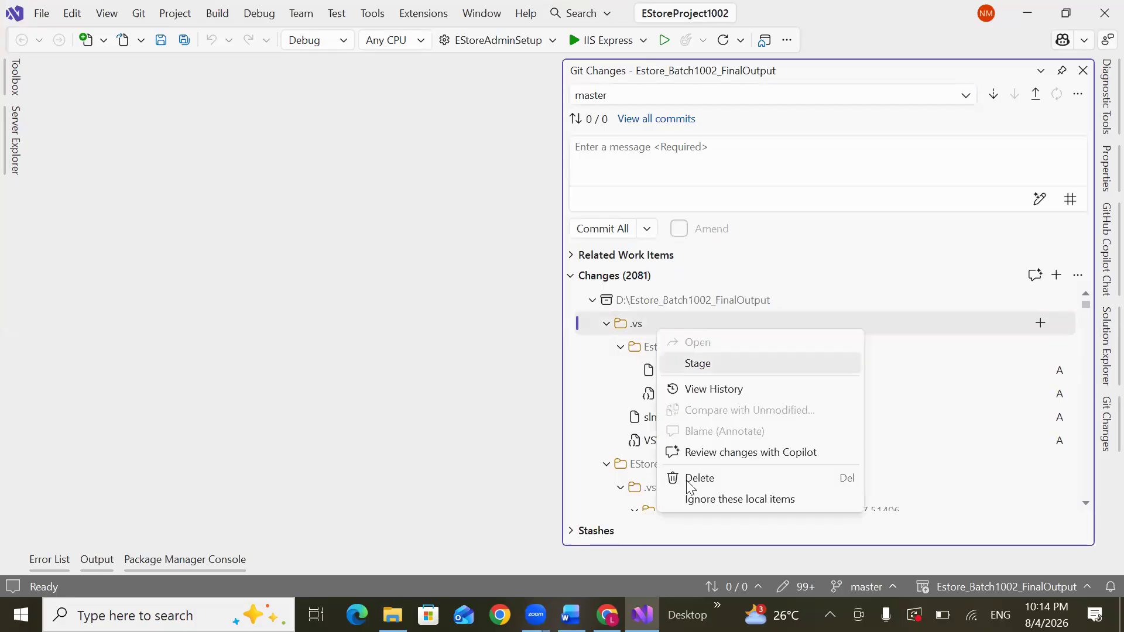
click(695, 499)
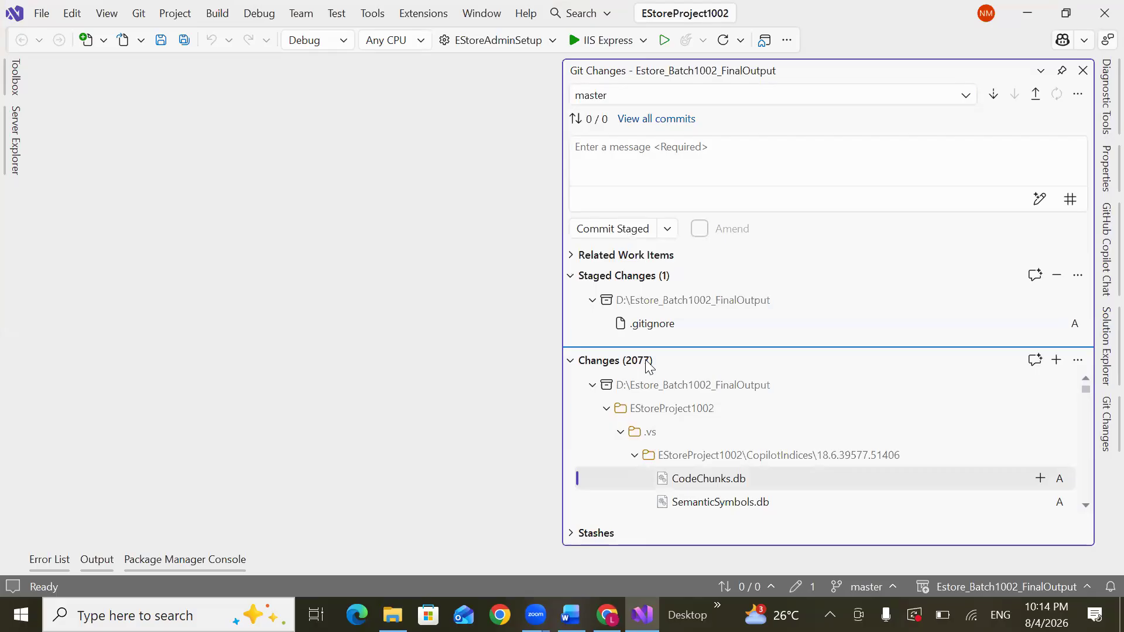
Have Git ignore the local items in the .vs folder under EStoreProject1002.
click(571, 276)
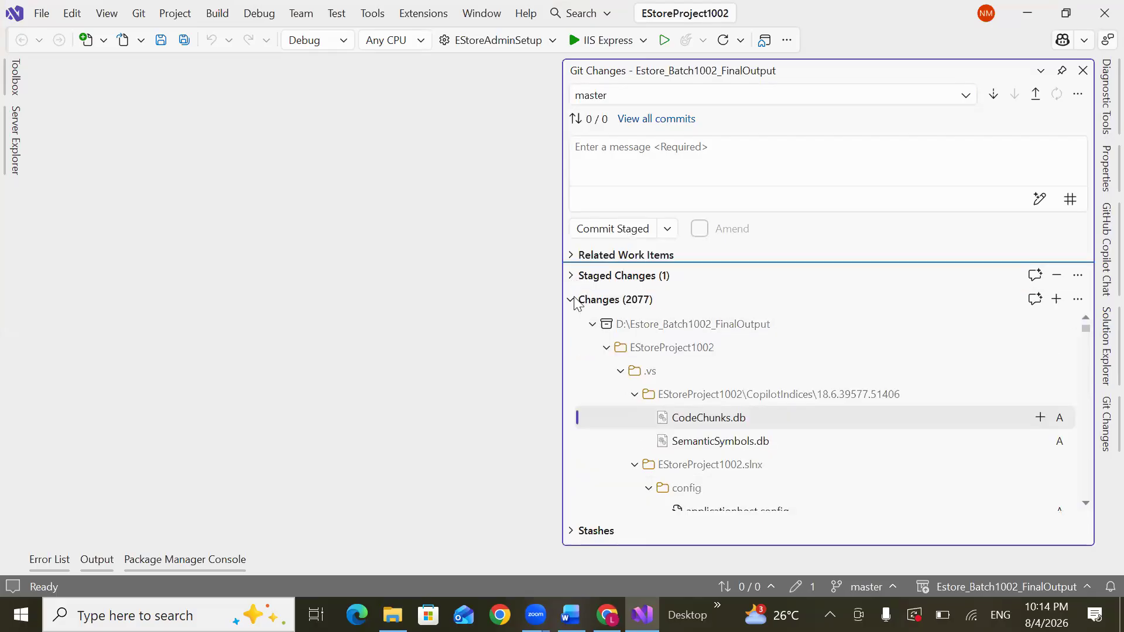
right_click(671, 373)
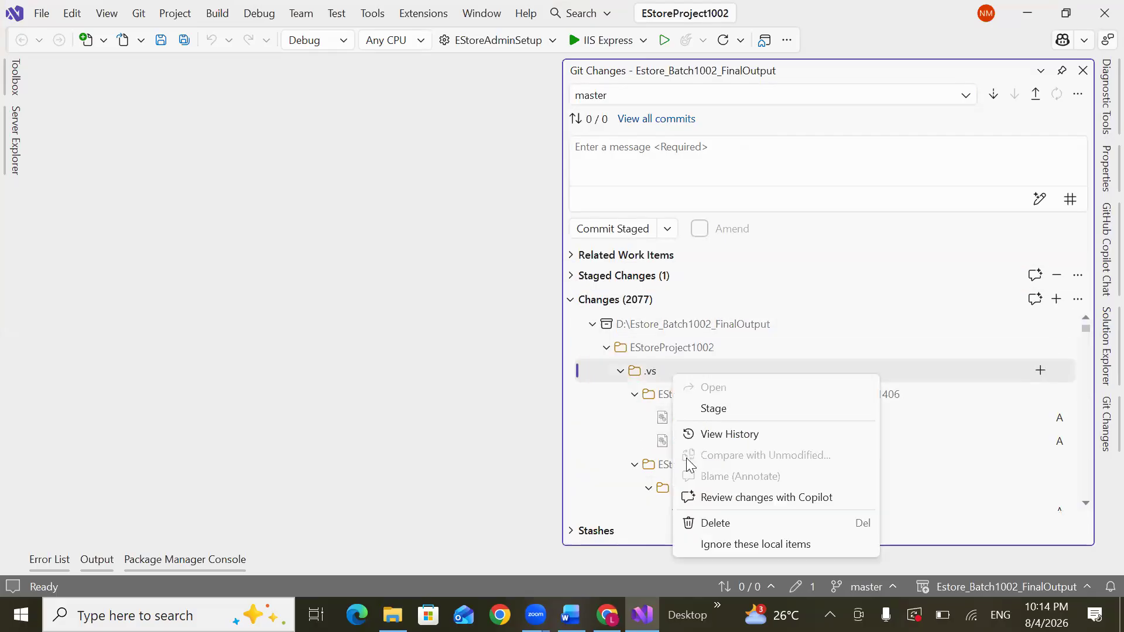
click(705, 542)
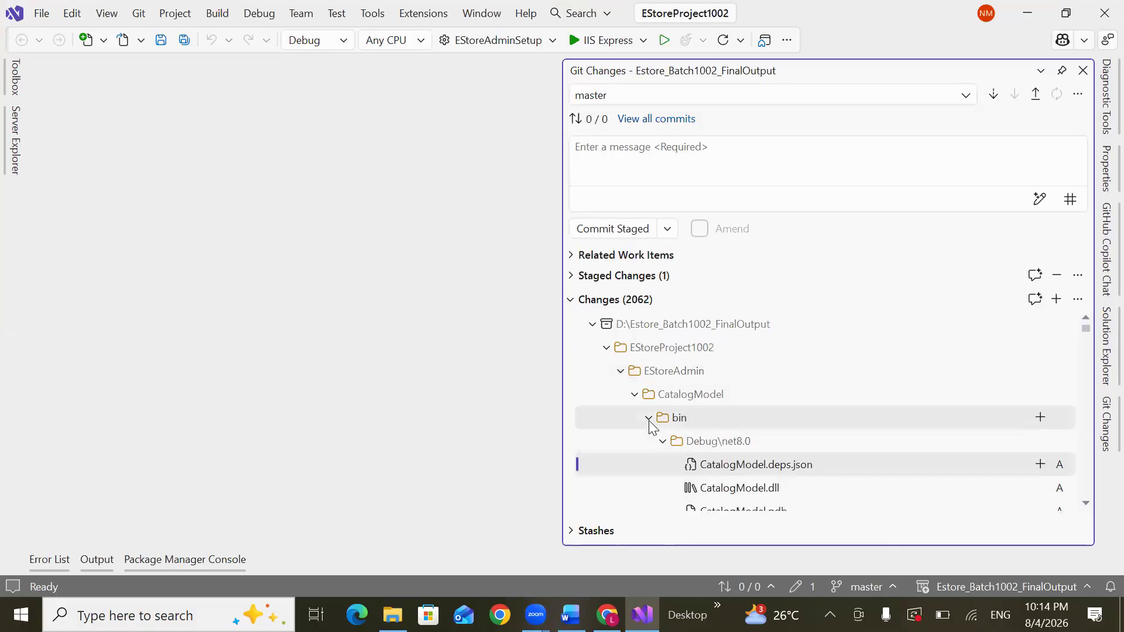
Collapse the CatalogModel, CatalogRepository, CatalogService and EStoreAdminSetup folders in the list of uncommitted Git changes.
click(648, 420)
click(634, 394)
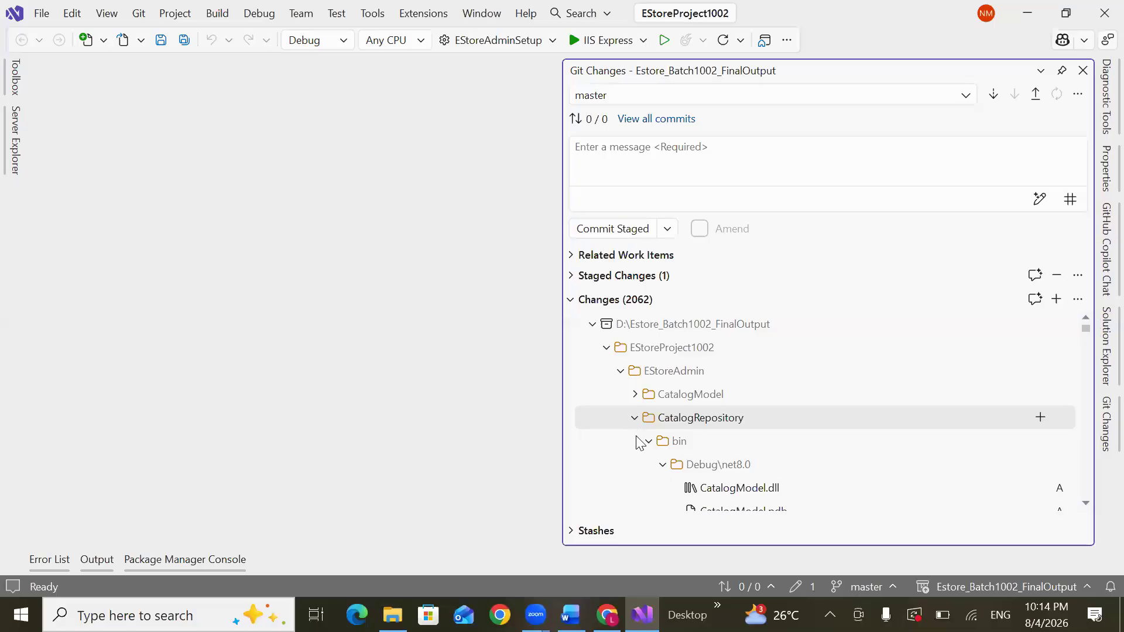
click(635, 417)
click(635, 441)
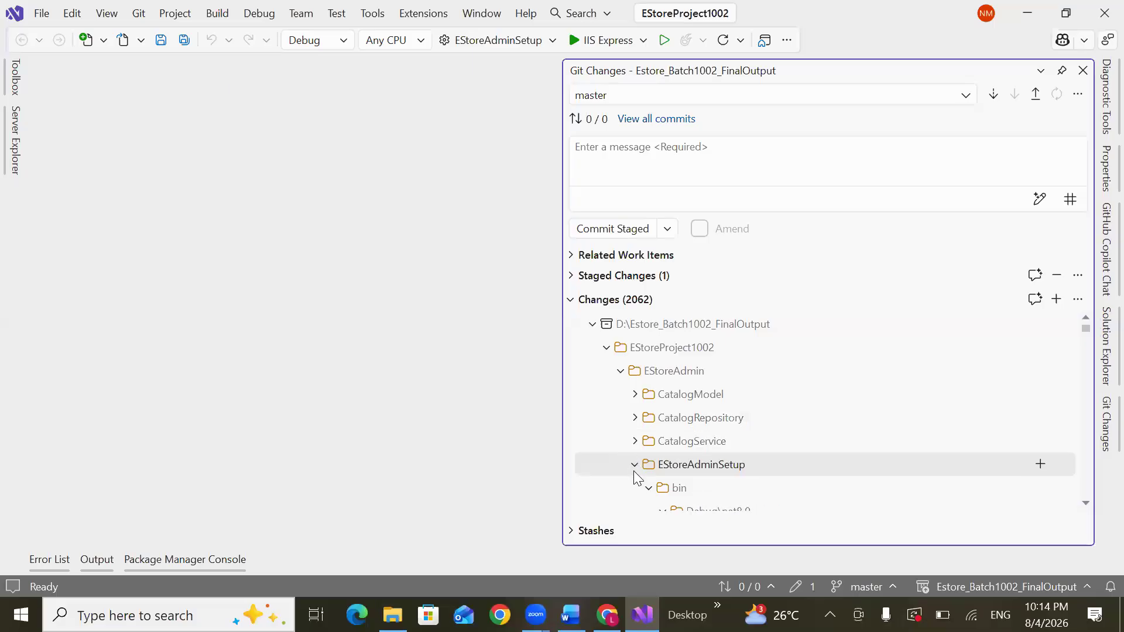
scroll(635, 468, down, 3)
click(635, 381)
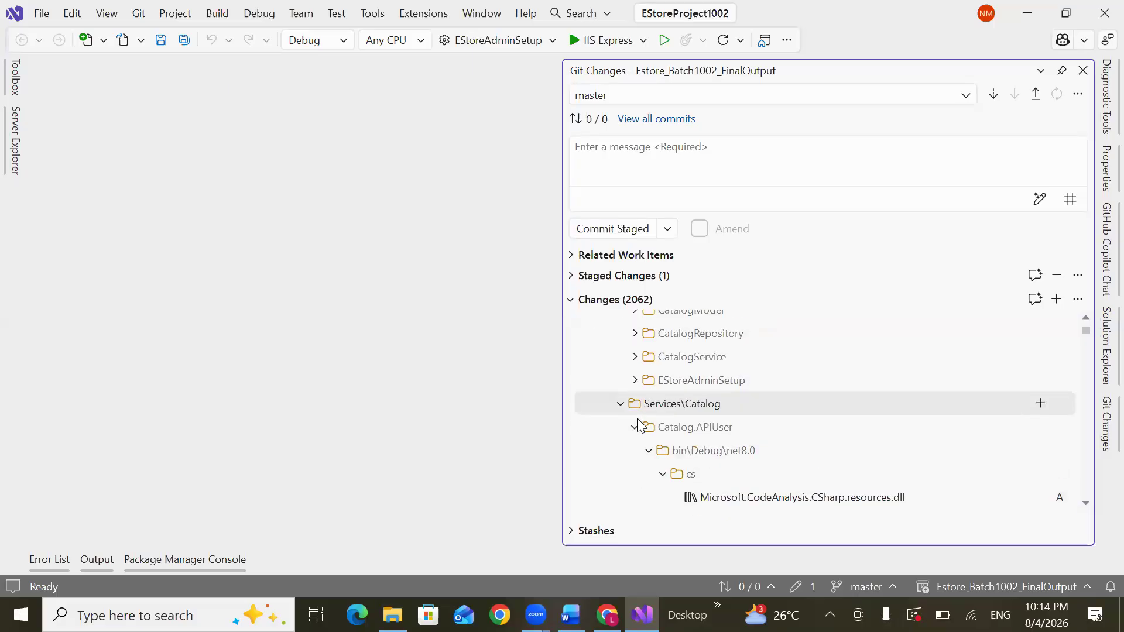
scroll(627, 439, up, 3)
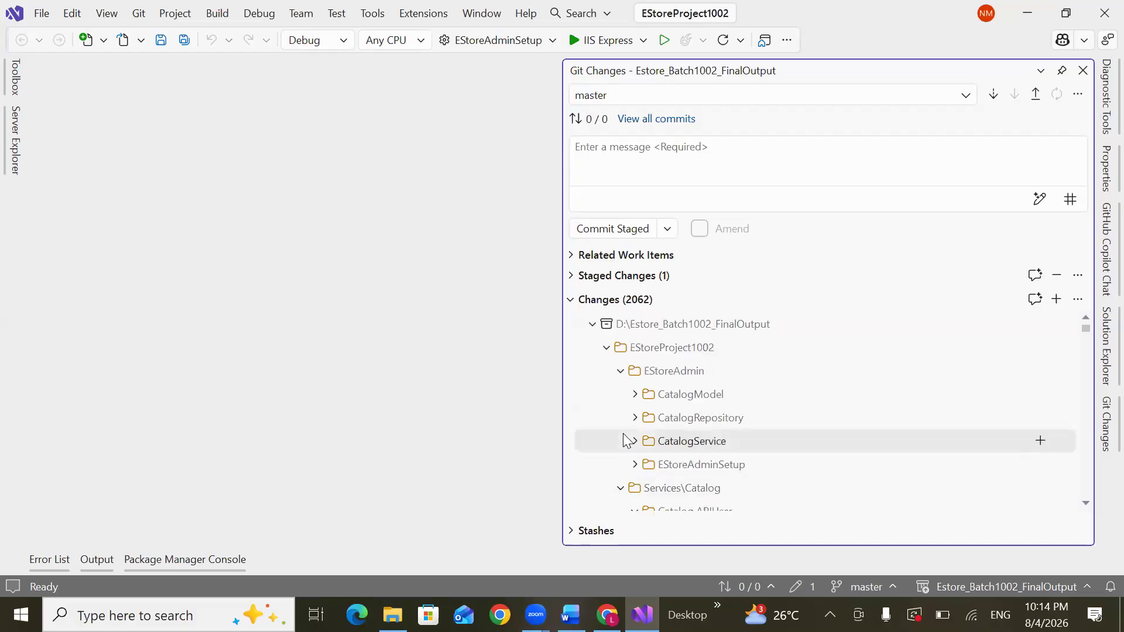
Collapse the EStoreAdmin folder, the Catalog project folders and the Services\Catalog folder in the list of uncommitted Git changes.
click(625, 378)
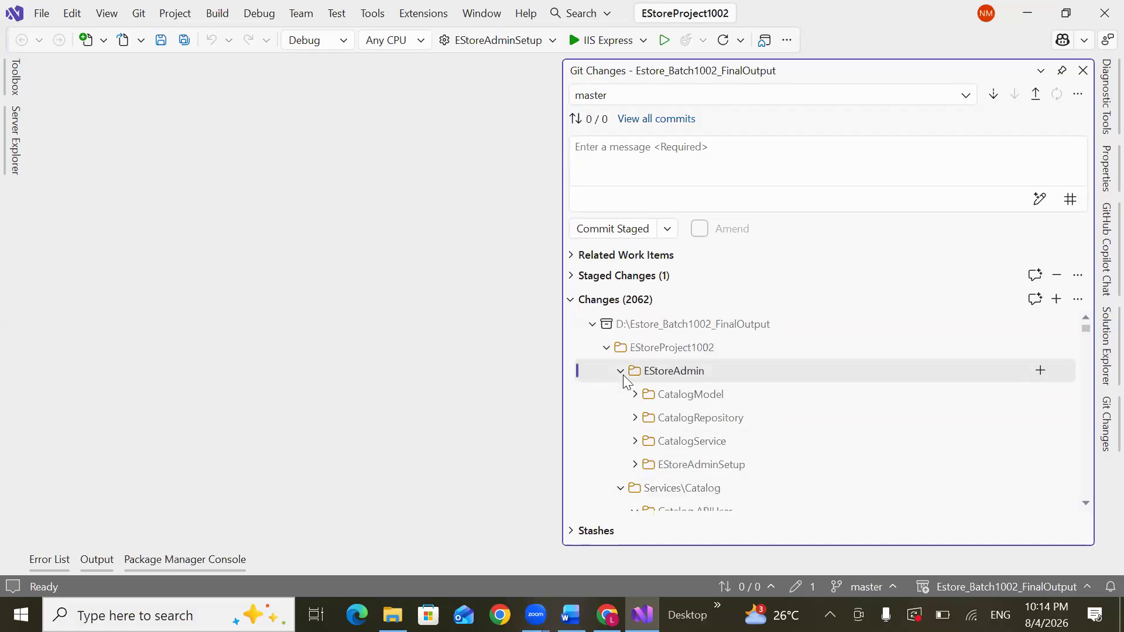
click(624, 378)
click(622, 394)
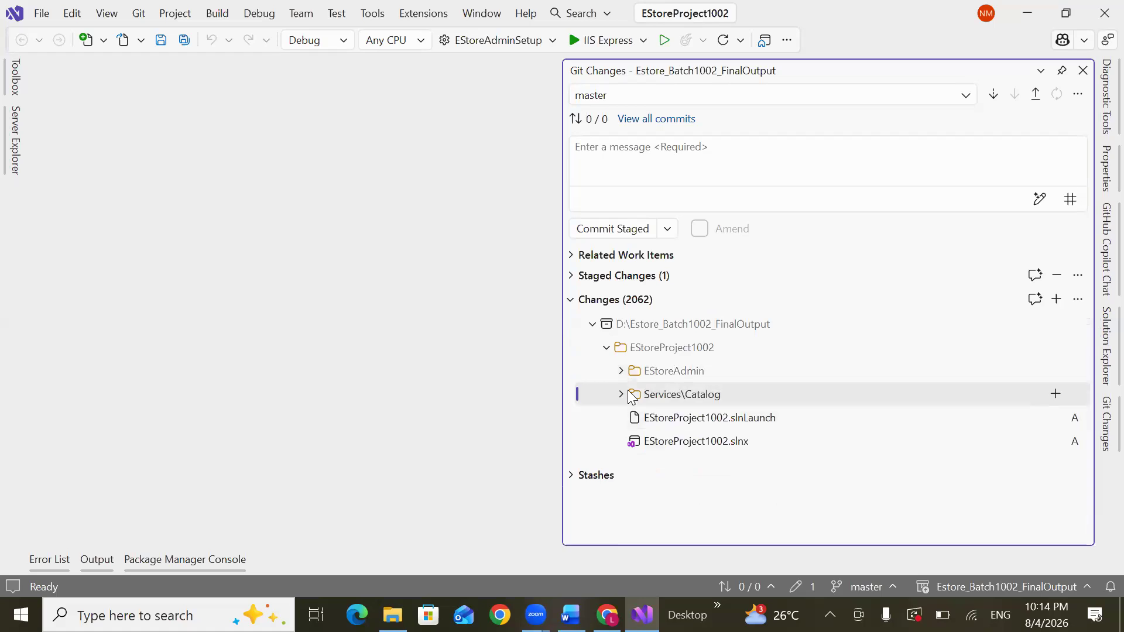
click(622, 395)
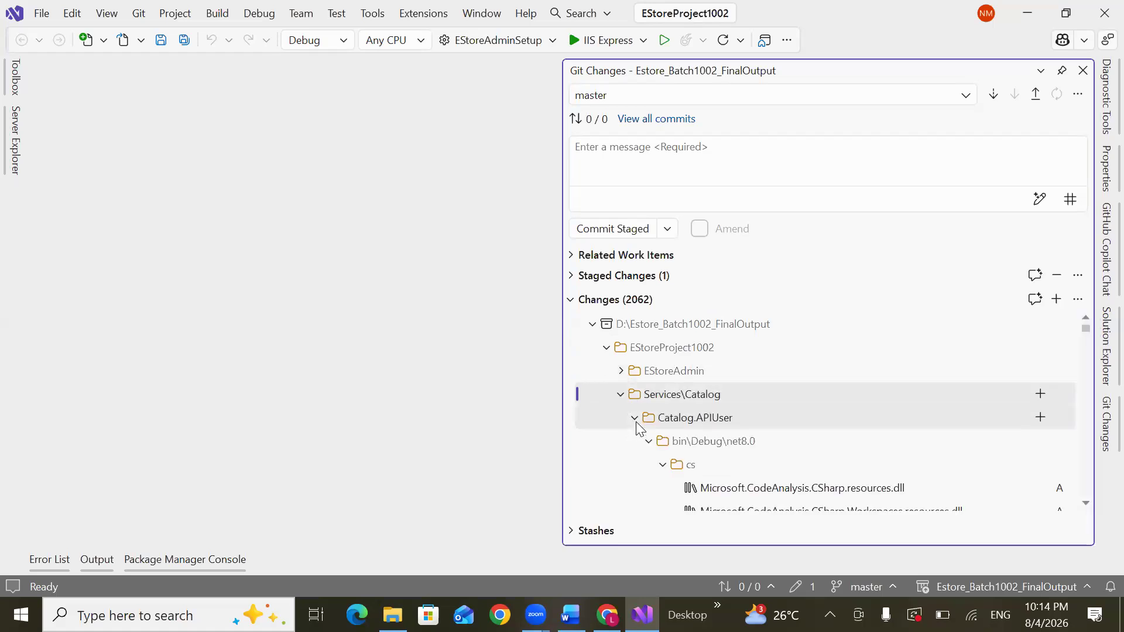
click(635, 418)
click(635, 442)
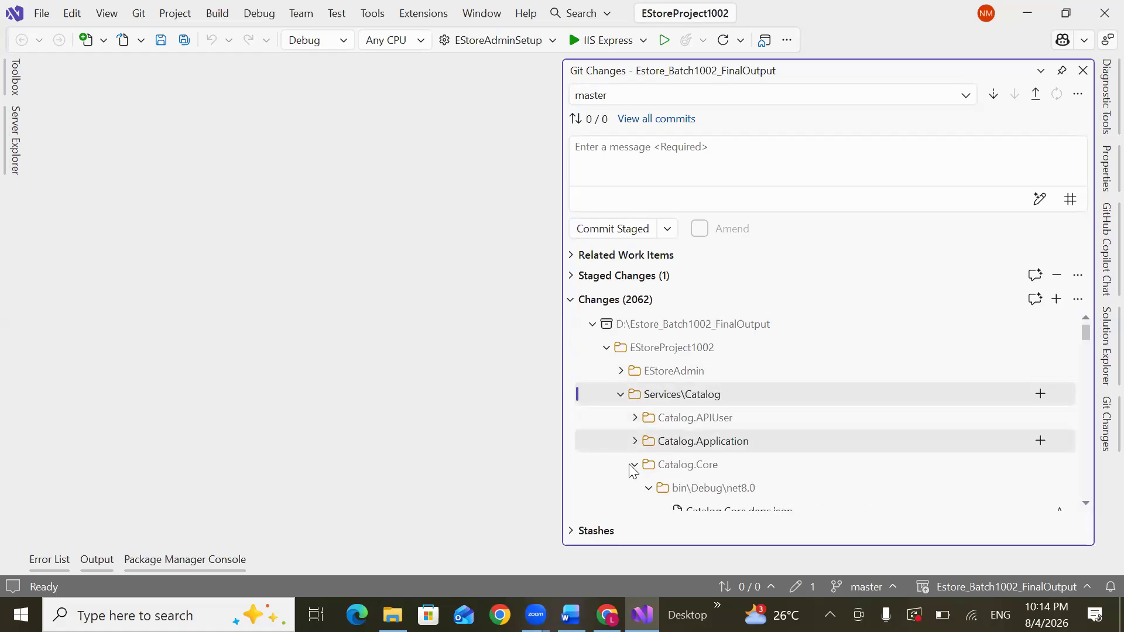
click(635, 465)
scroll(656, 446, down, 1)
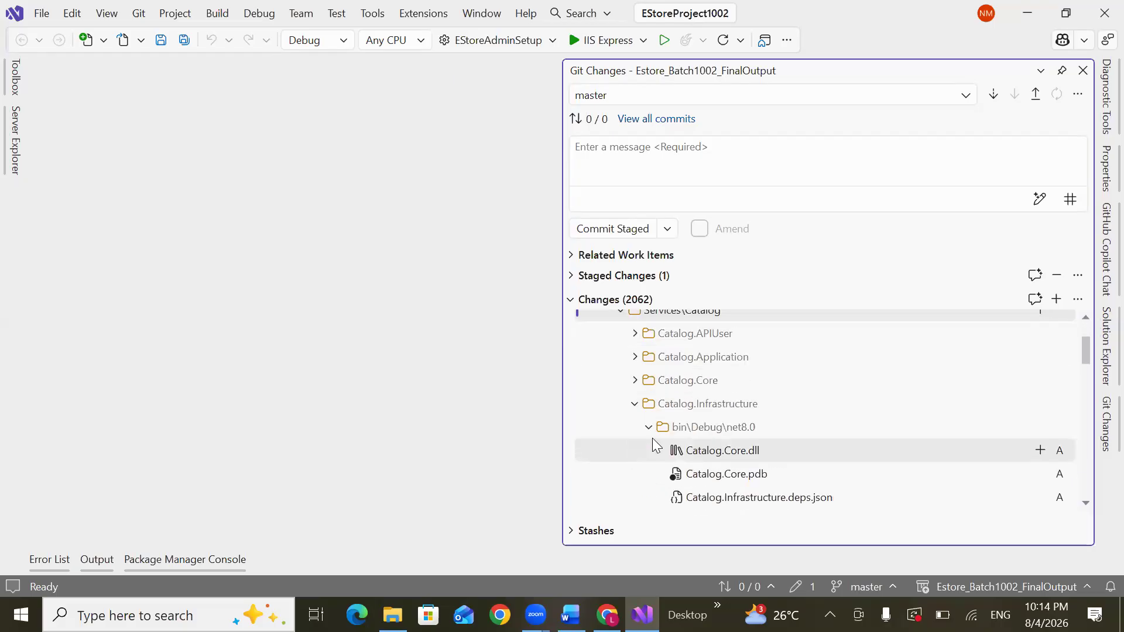
click(634, 404)
scroll(633, 422, down, 1)
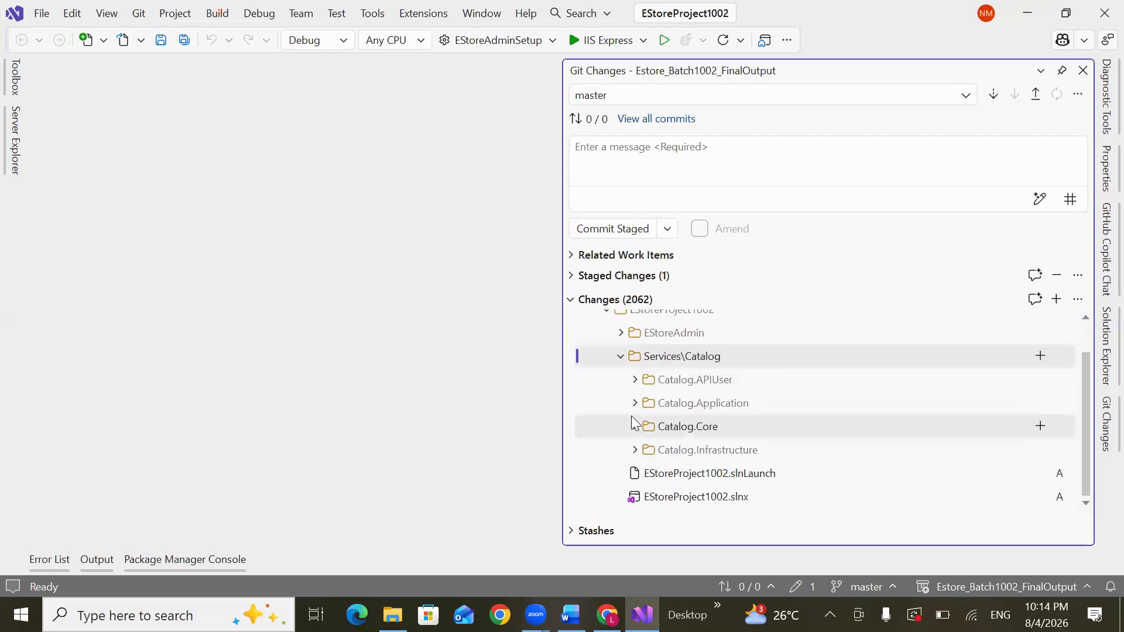
scroll(632, 421, up, 1)
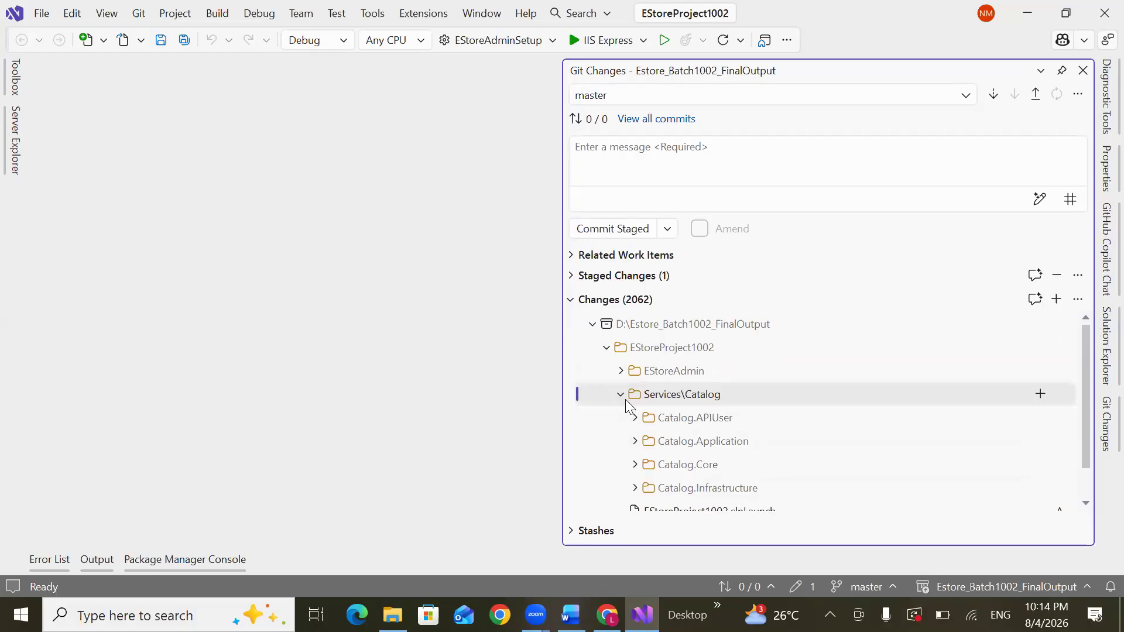
click(621, 394)
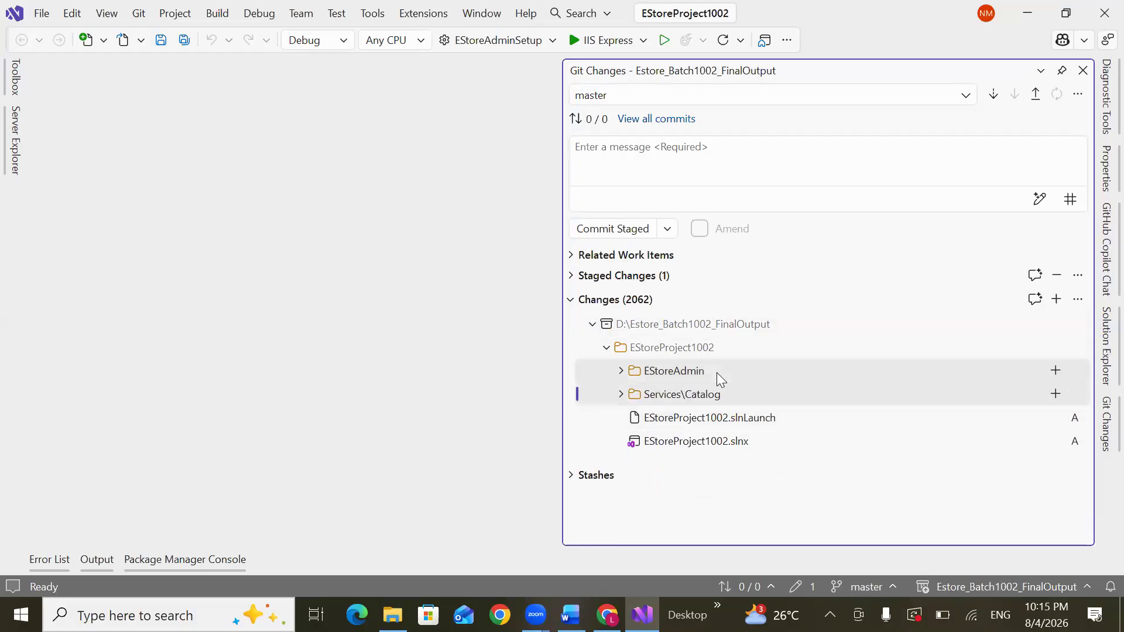
Commit the staged change to master with the message "New EStore Branch Created".
click(667, 229)
click(670, 172)
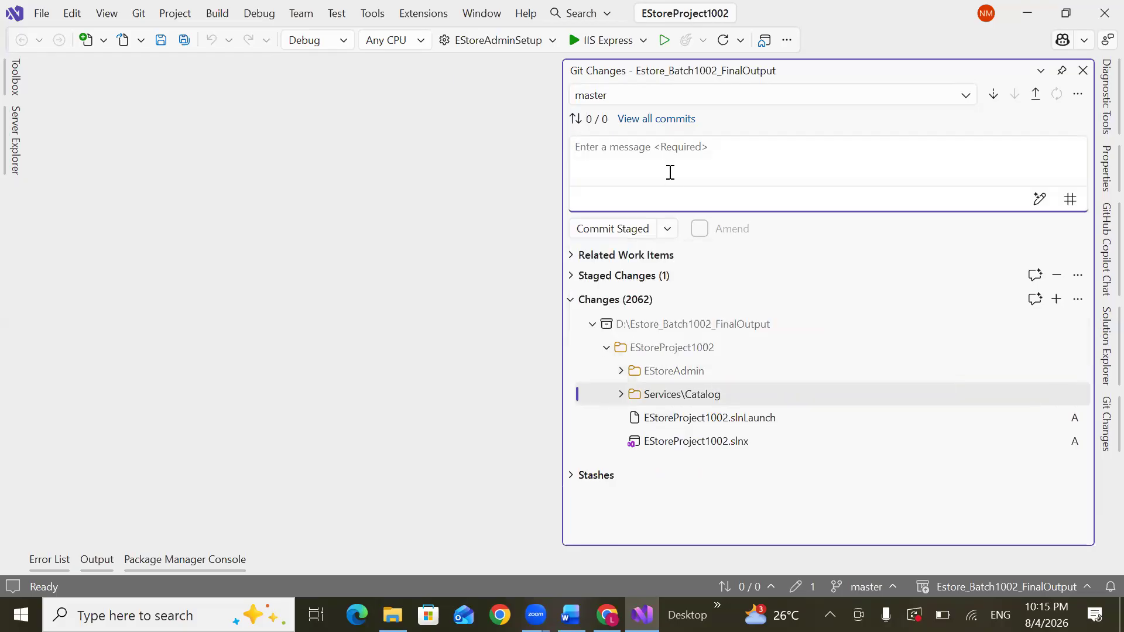
text(New ES)
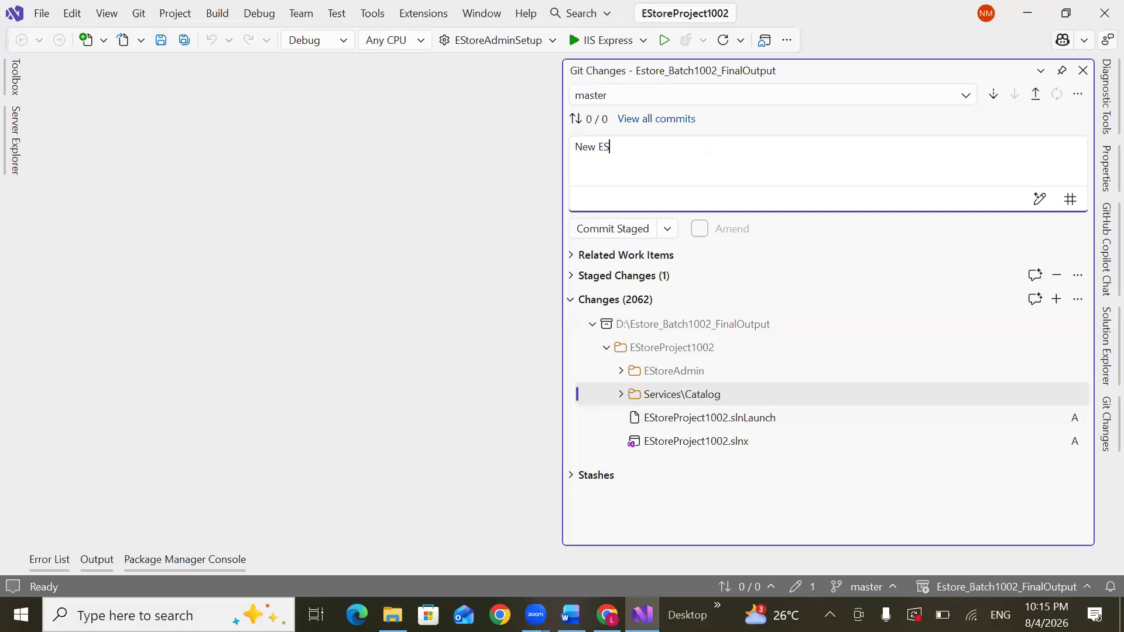
text(tore Branch Created)
click(622, 232)
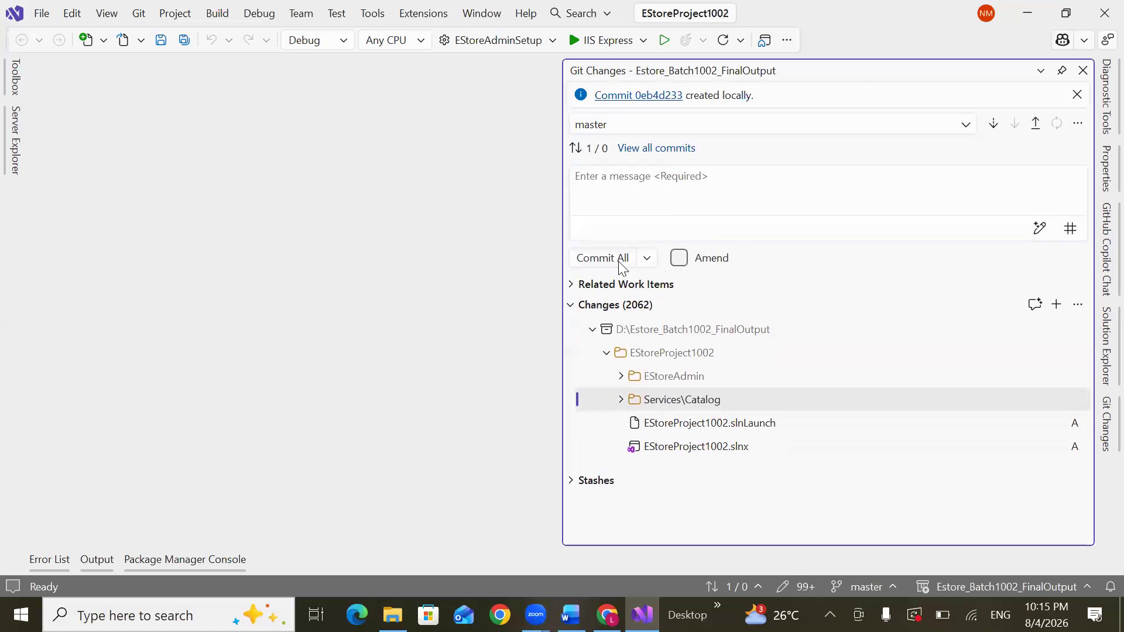
Commit all remaining changes with the message "New Estore Branch Commit" and push master to origin.
click(620, 263)
click(617, 203)
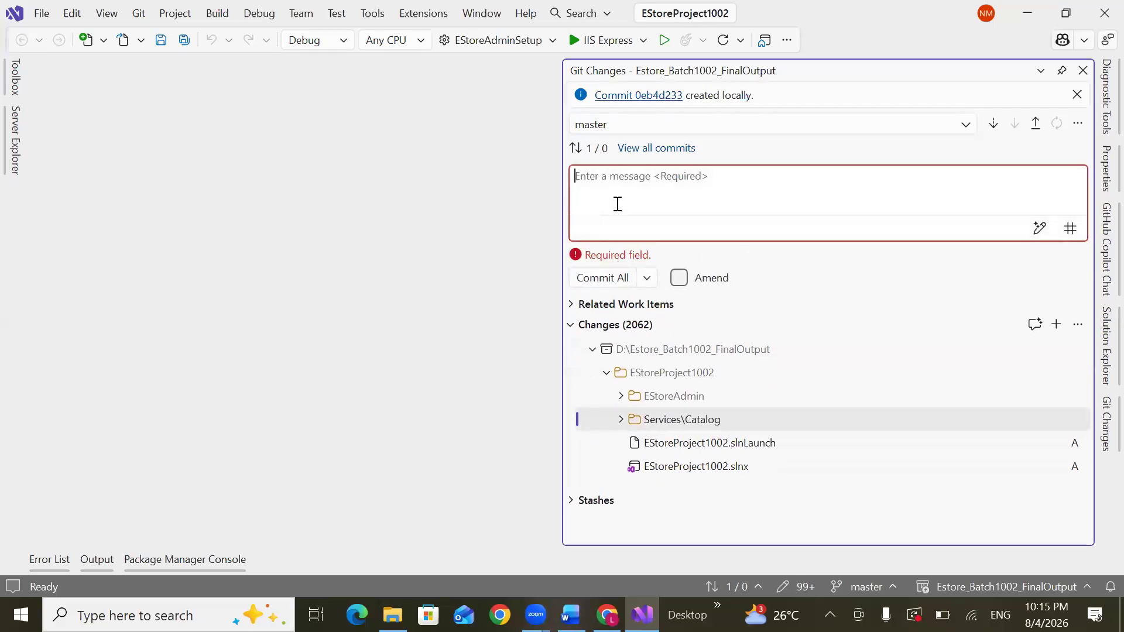
text(New)
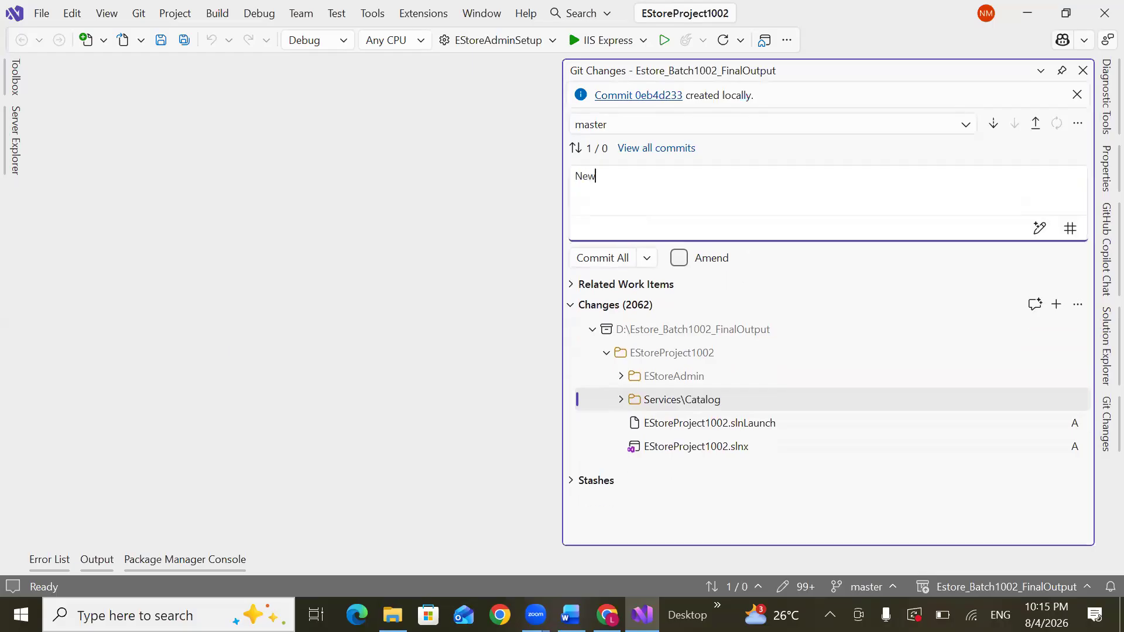
text(tore Branch Committed)
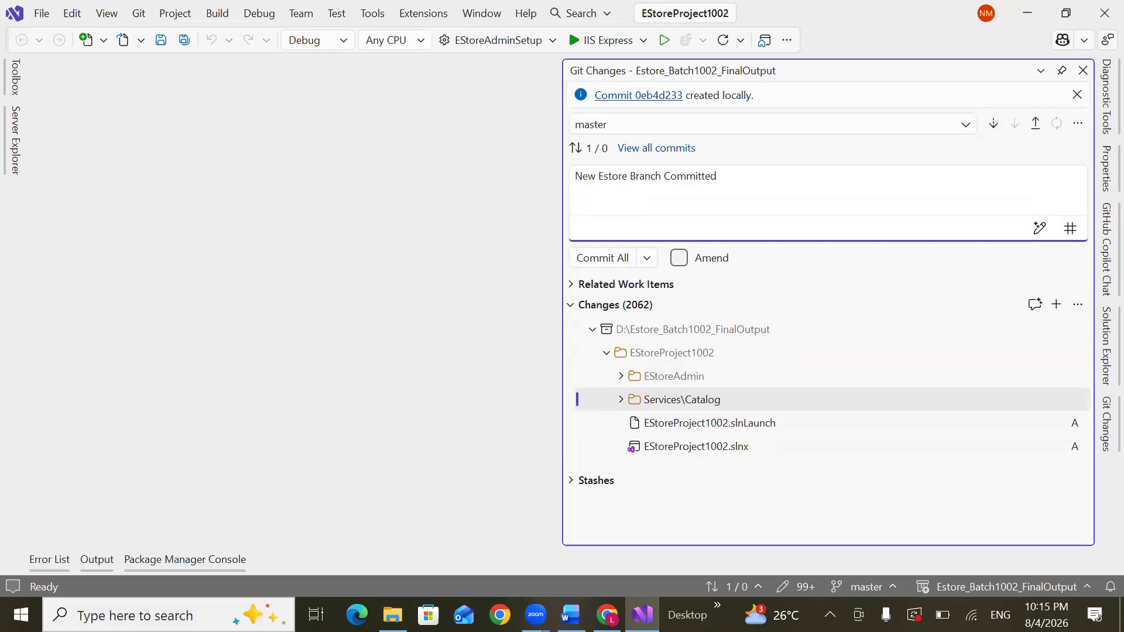
click(603, 258)
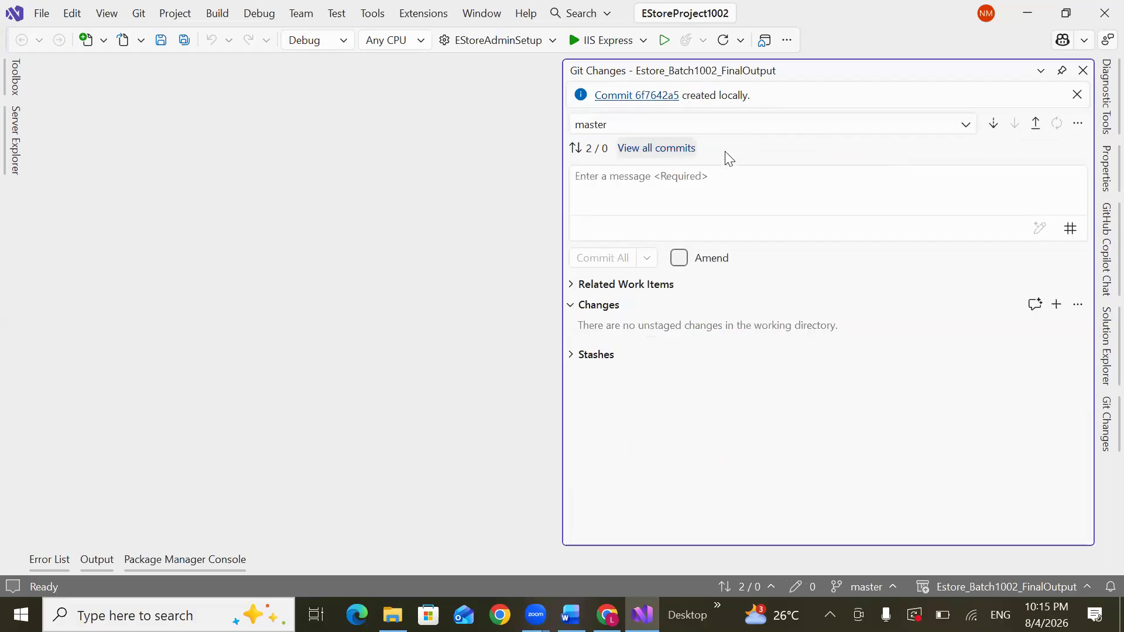
click(1035, 123)
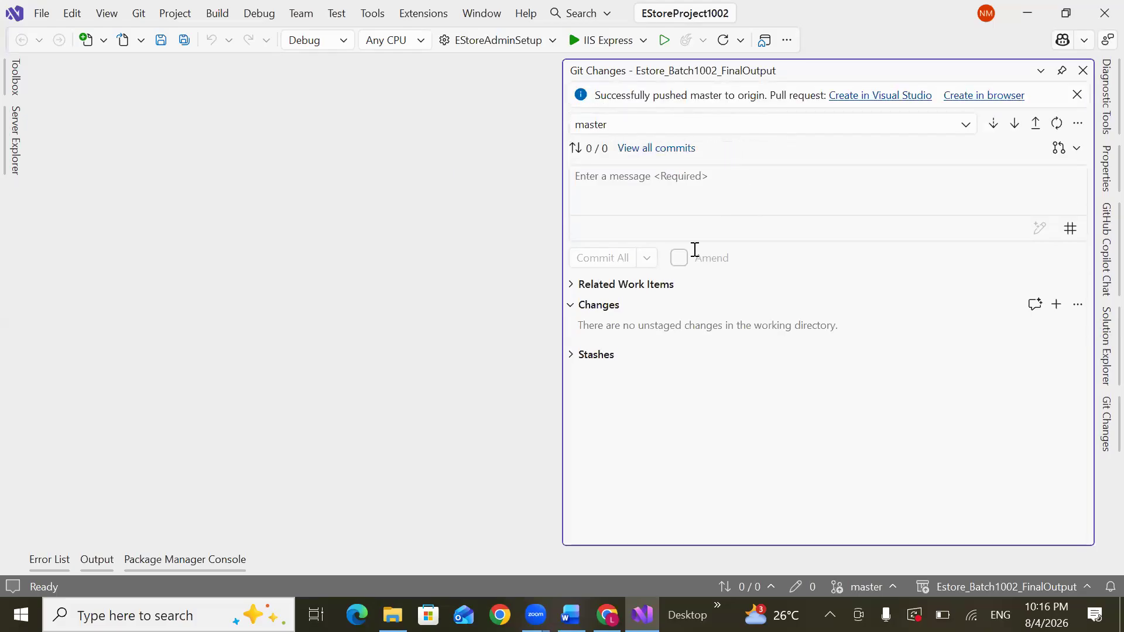
Switch to Chrome and examine the EStoreProject1002, EStoreAdmin and Services/Catalog folders in the repository files of the Azure DevOps project.
click(607, 614)
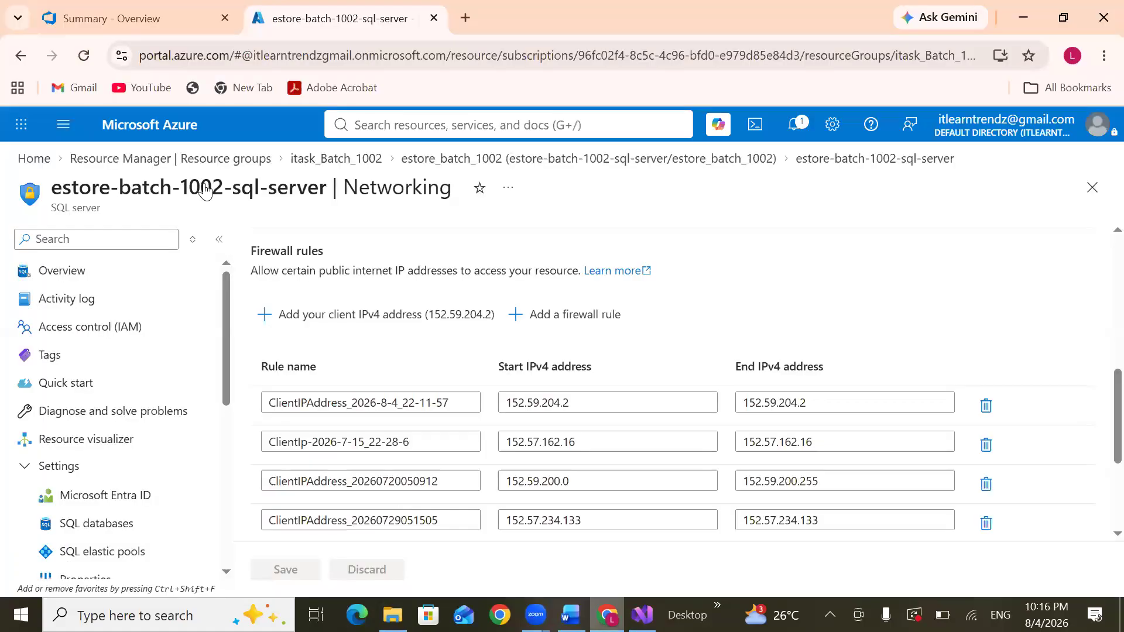
click(117, 14)
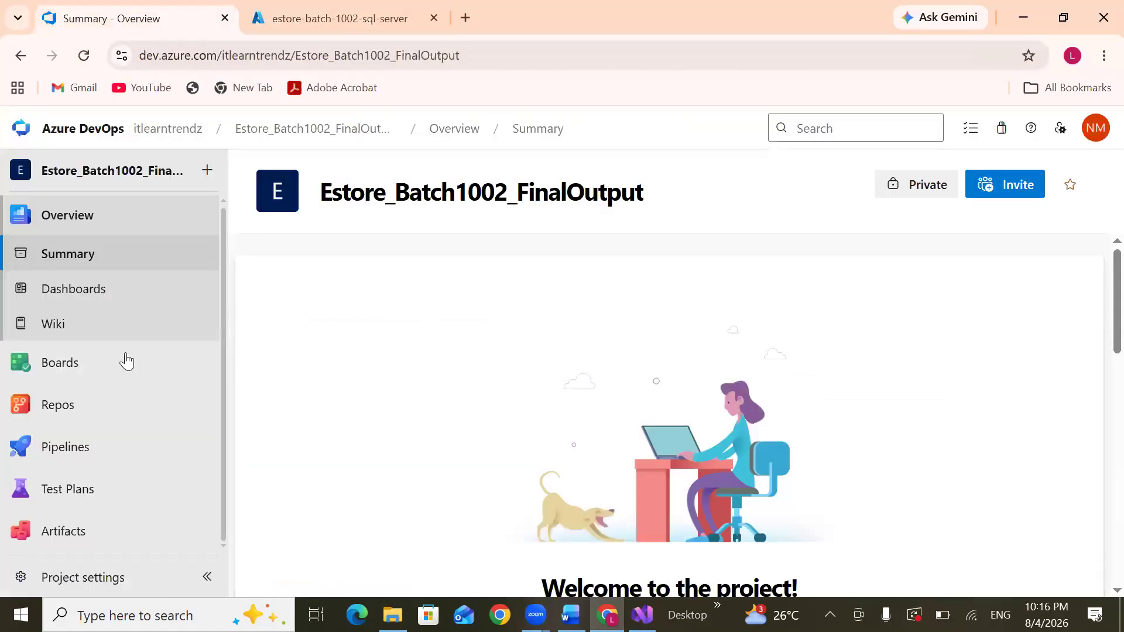
click(119, 413)
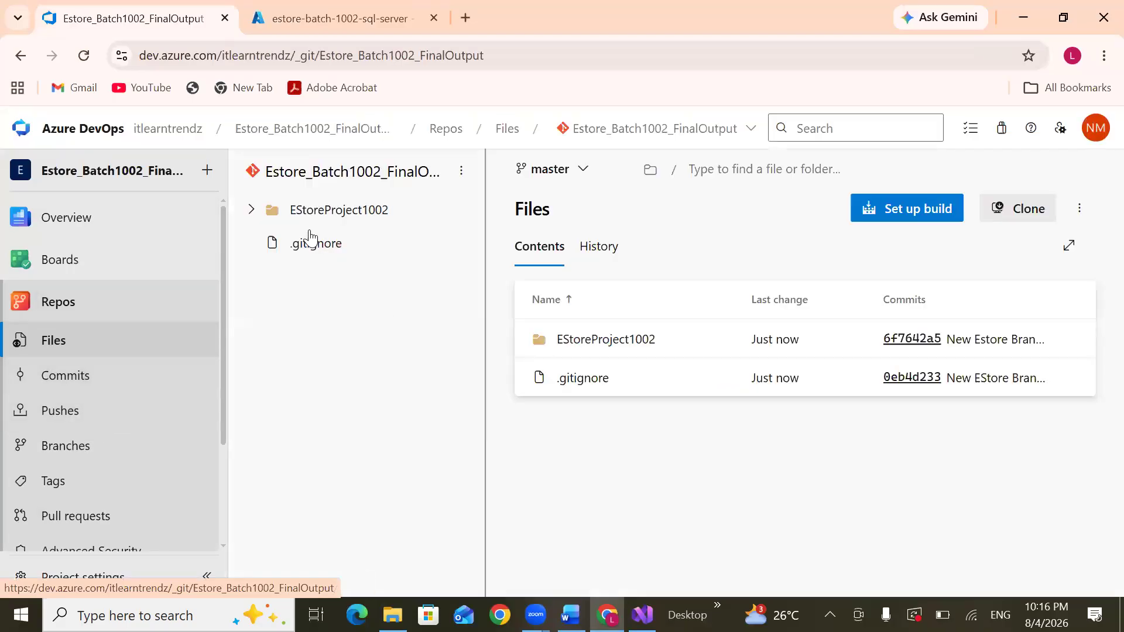
click(252, 212)
click(267, 246)
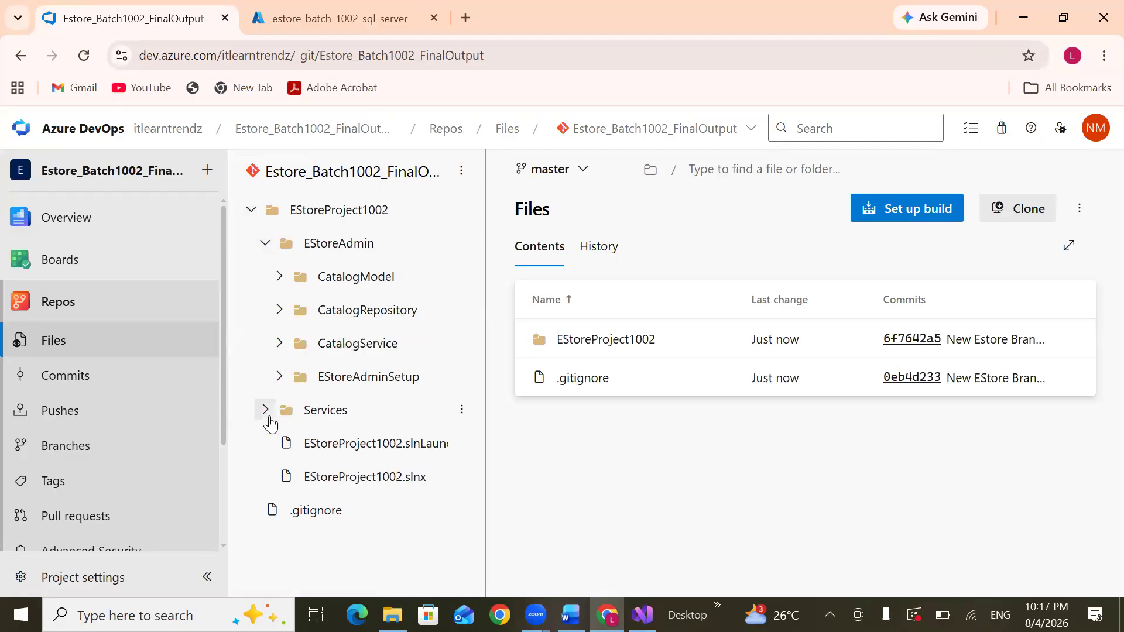
click(267, 412)
click(278, 445)
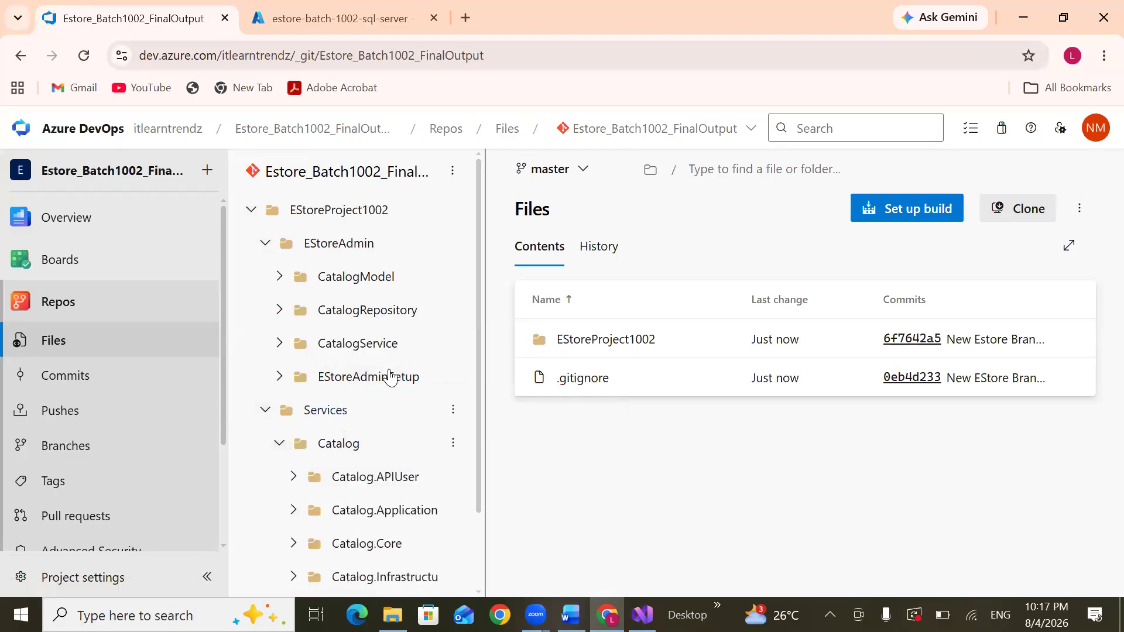
scroll(386, 374, down, 2)
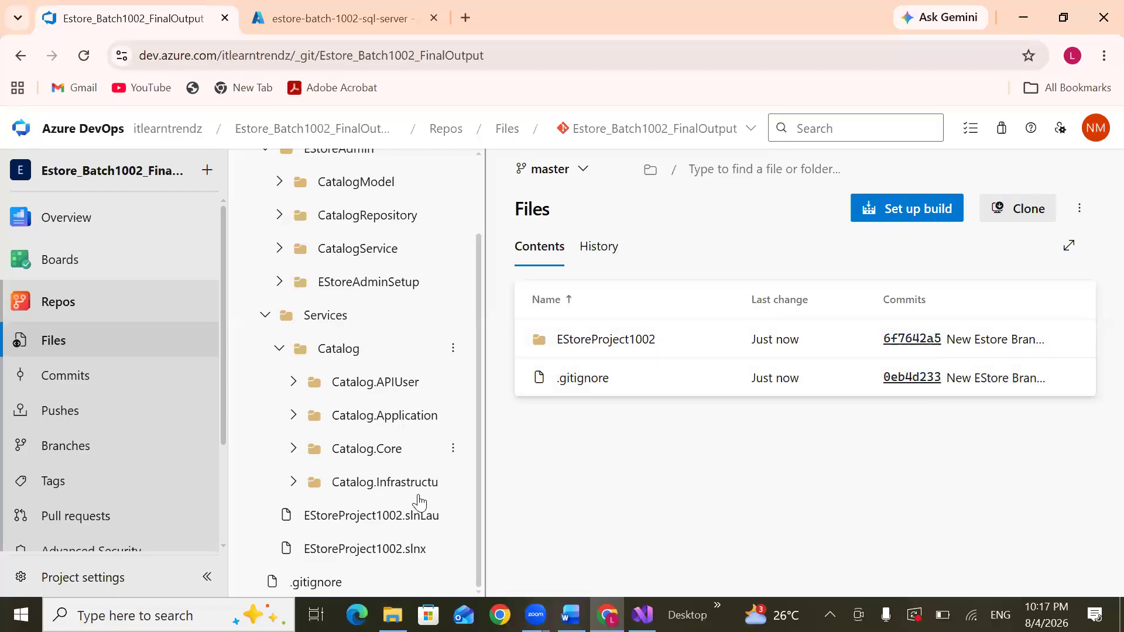
Show the commit history of the master branch in the repository.
key(alt+Tab)
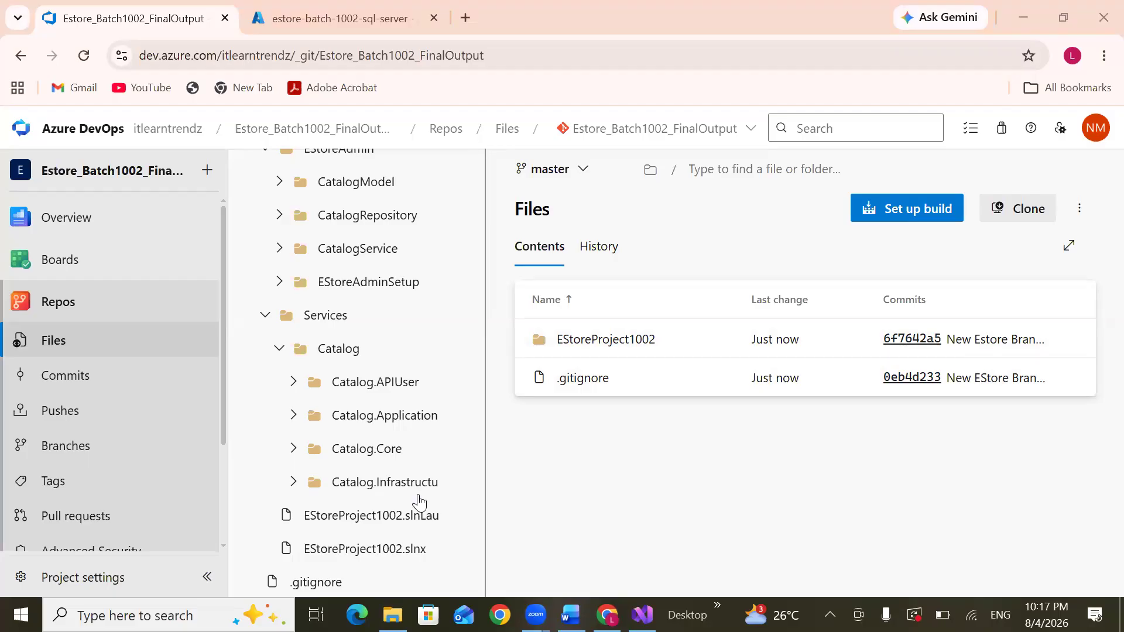
click(588, 257)
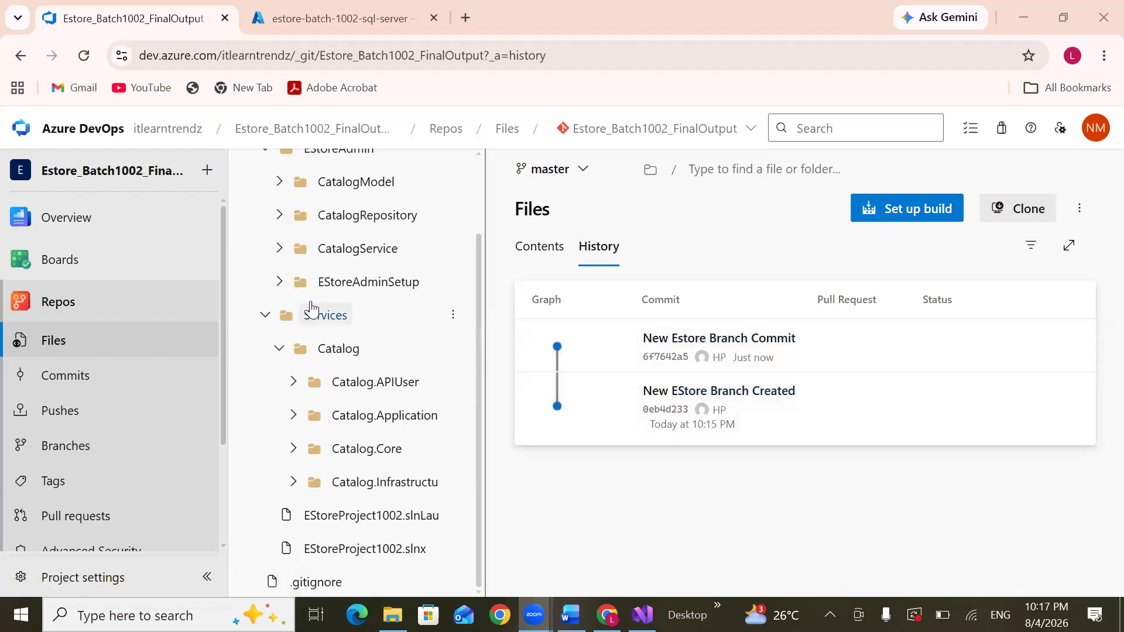
scroll(313, 310, up, 2)
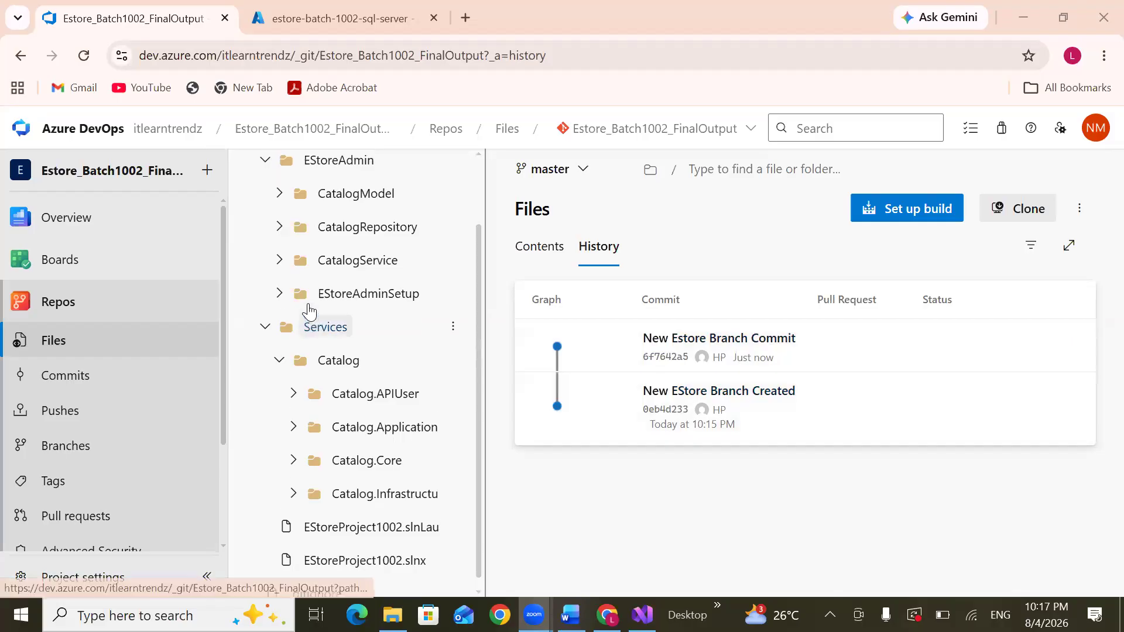
Review the project stats on the Estore_Batch1002_FinalOutput summary page and open the project's Pipelines page.
click(303, 128)
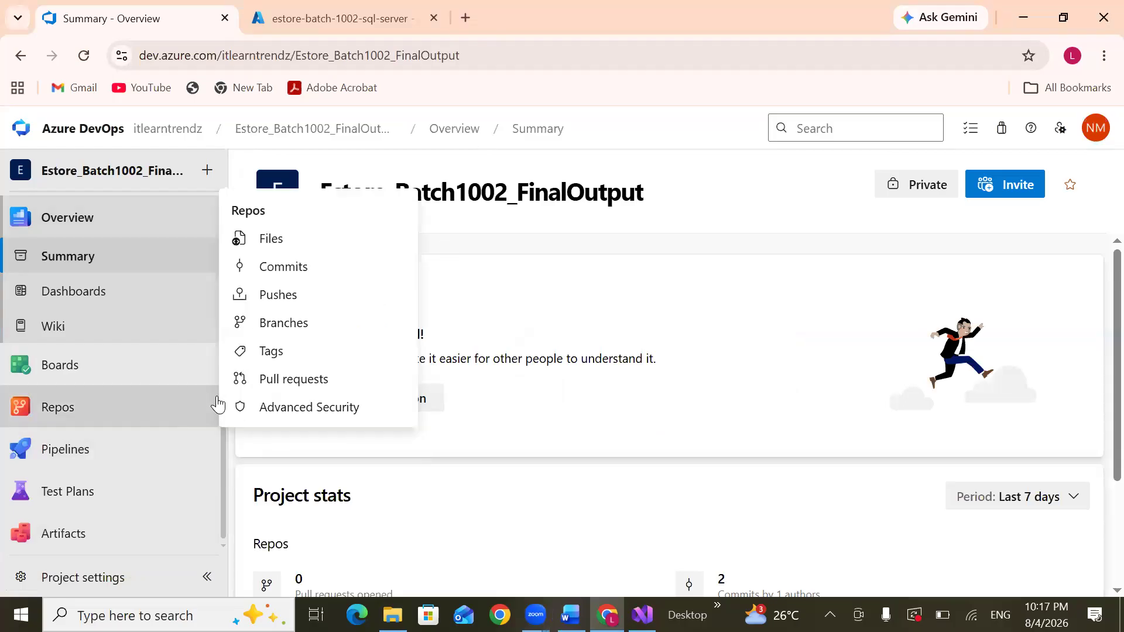
scroll(637, 444, down, 3)
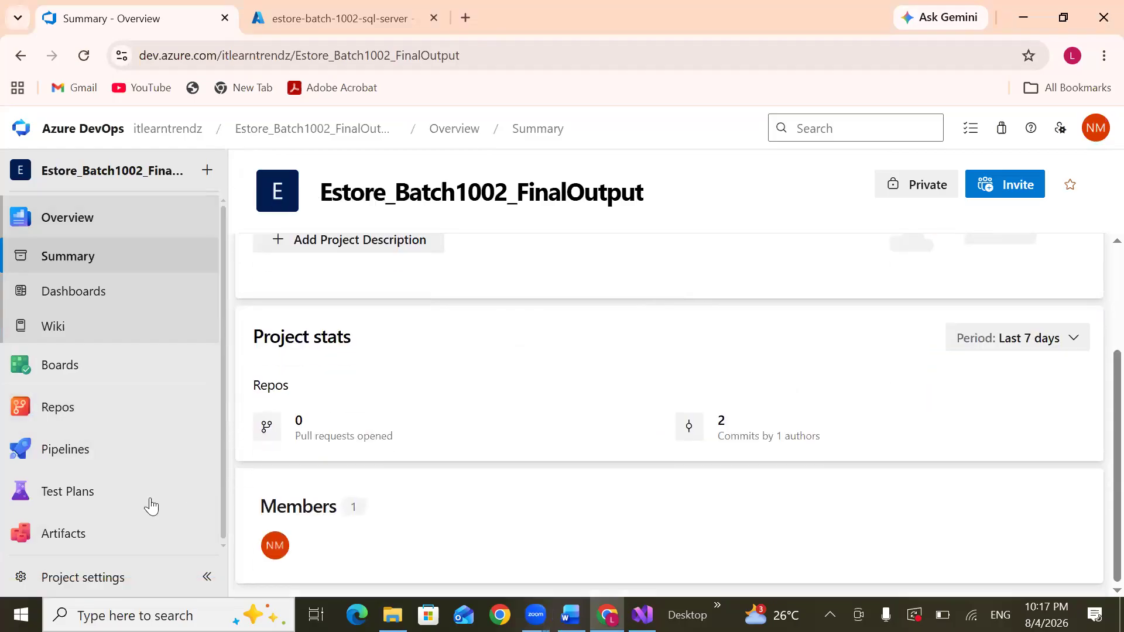
click(120, 454)
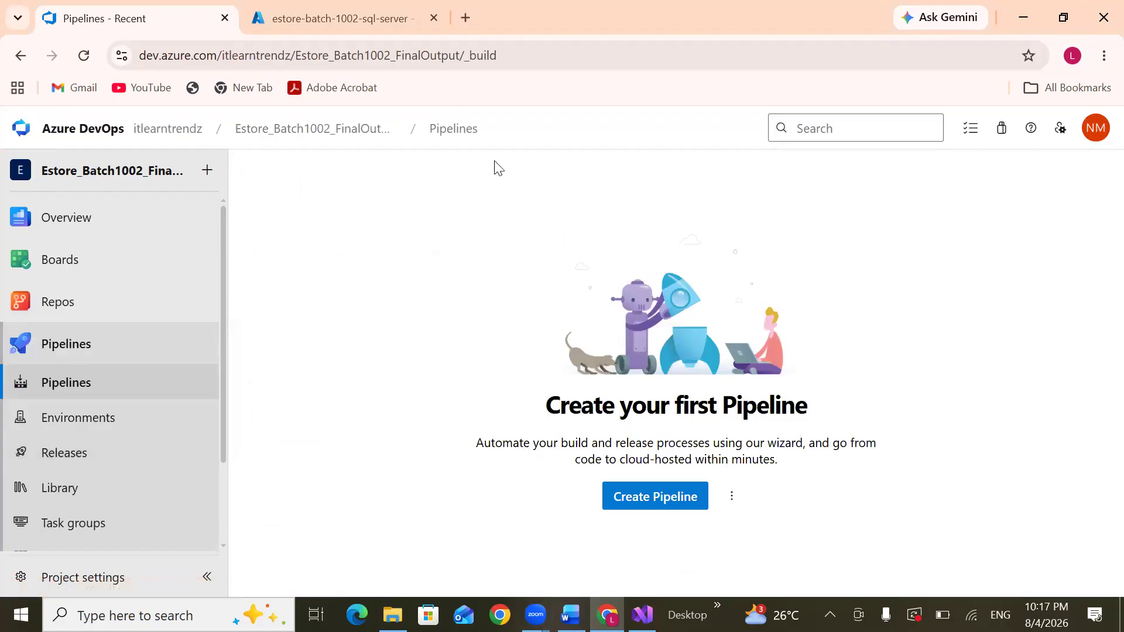
In the Azure portal, start a new resource group and name it estore_batch1002_finaloutput.
click(320, 25)
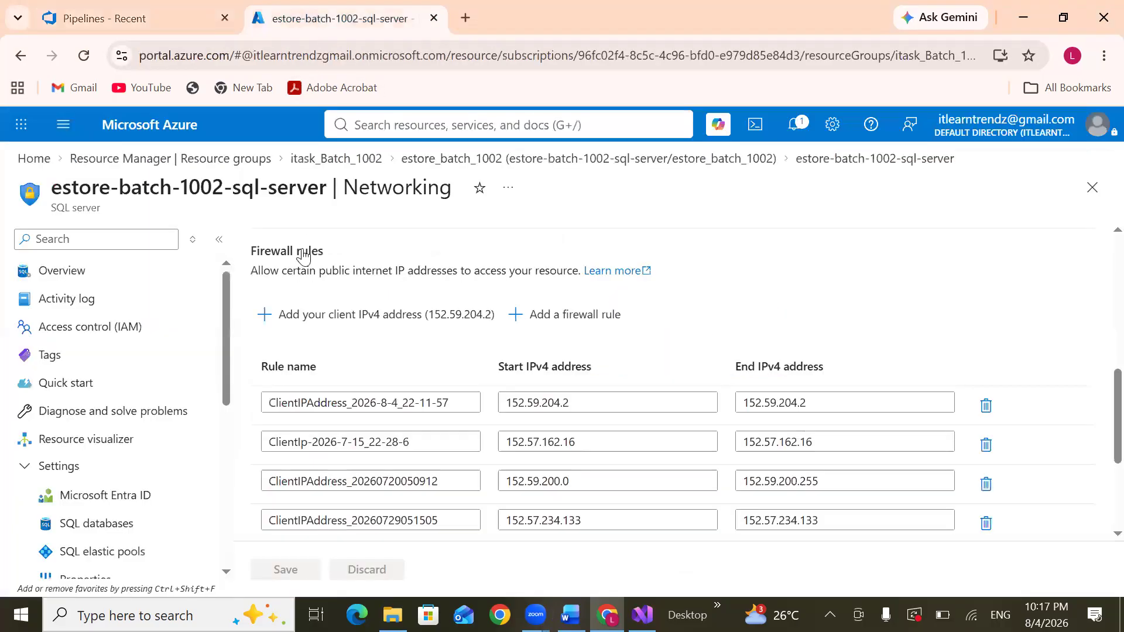
click(123, 167)
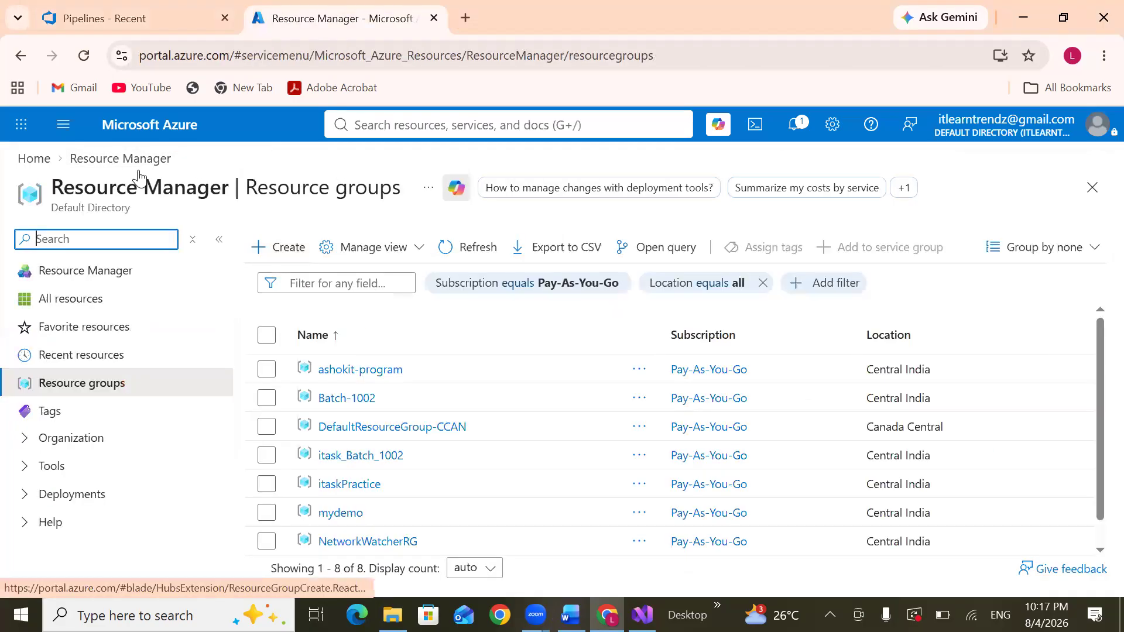
click(276, 261)
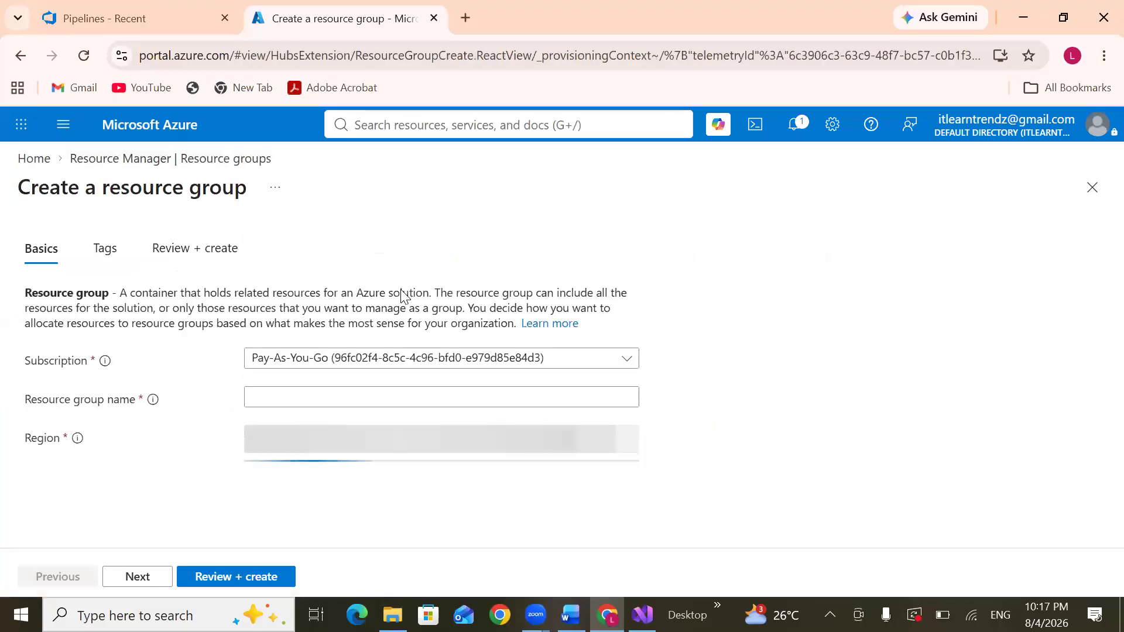
click(395, 398)
text(esto)
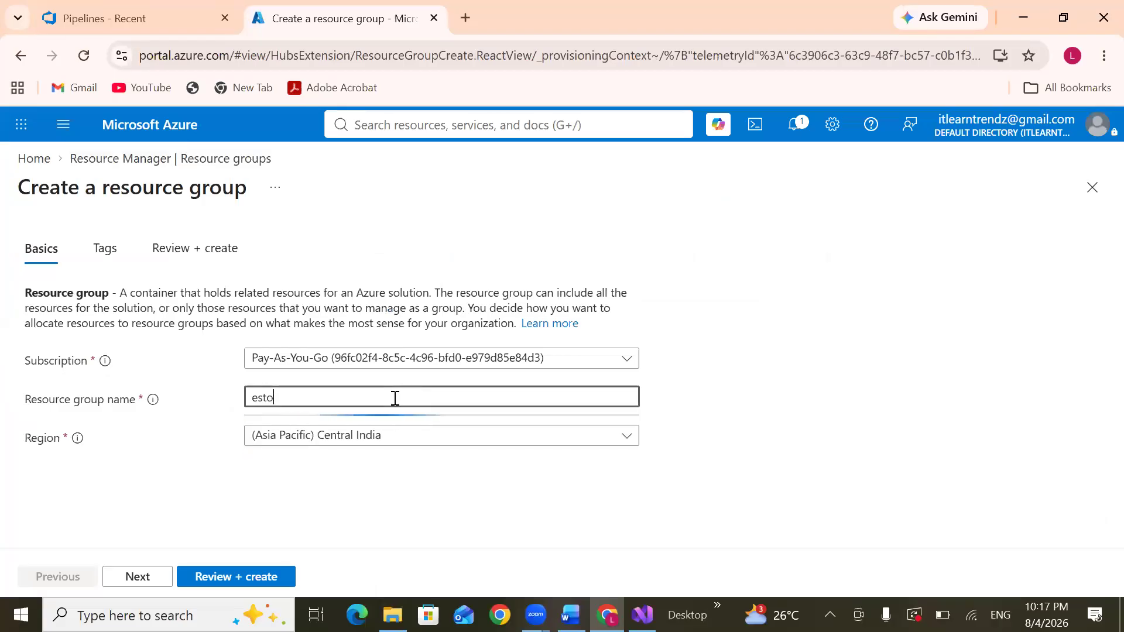
text(re_batch1002_final)
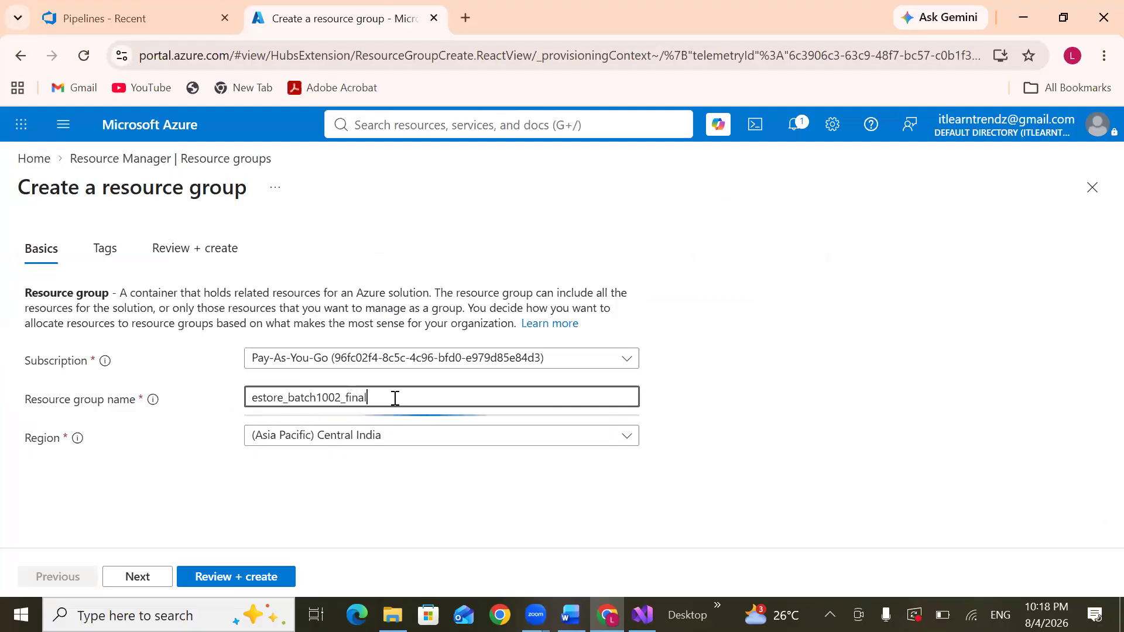
text(out)
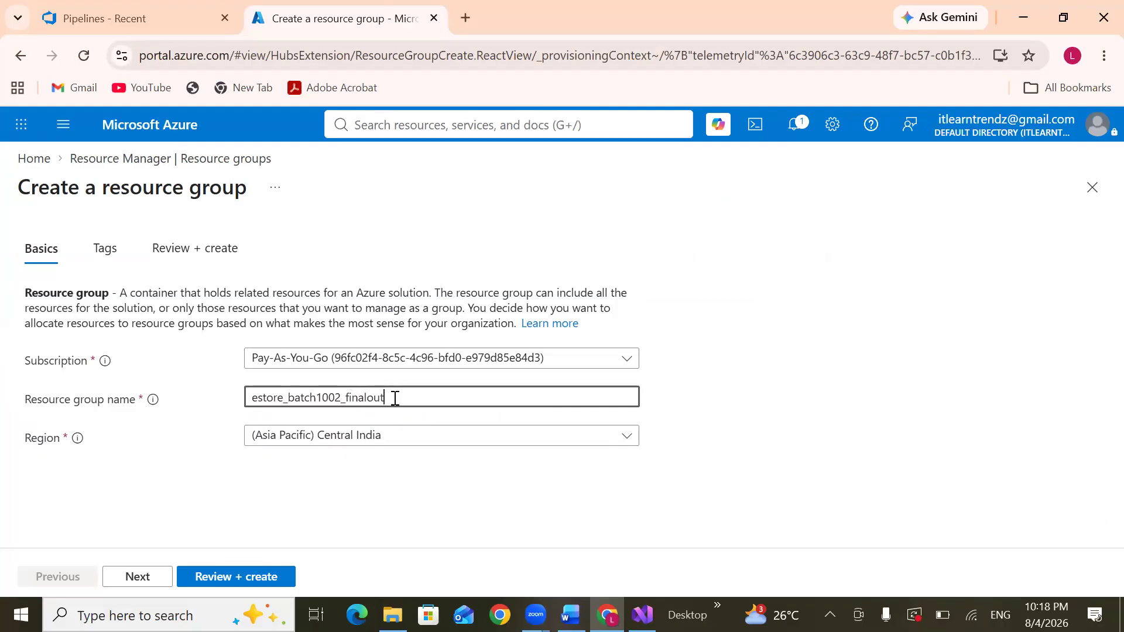
text(put)
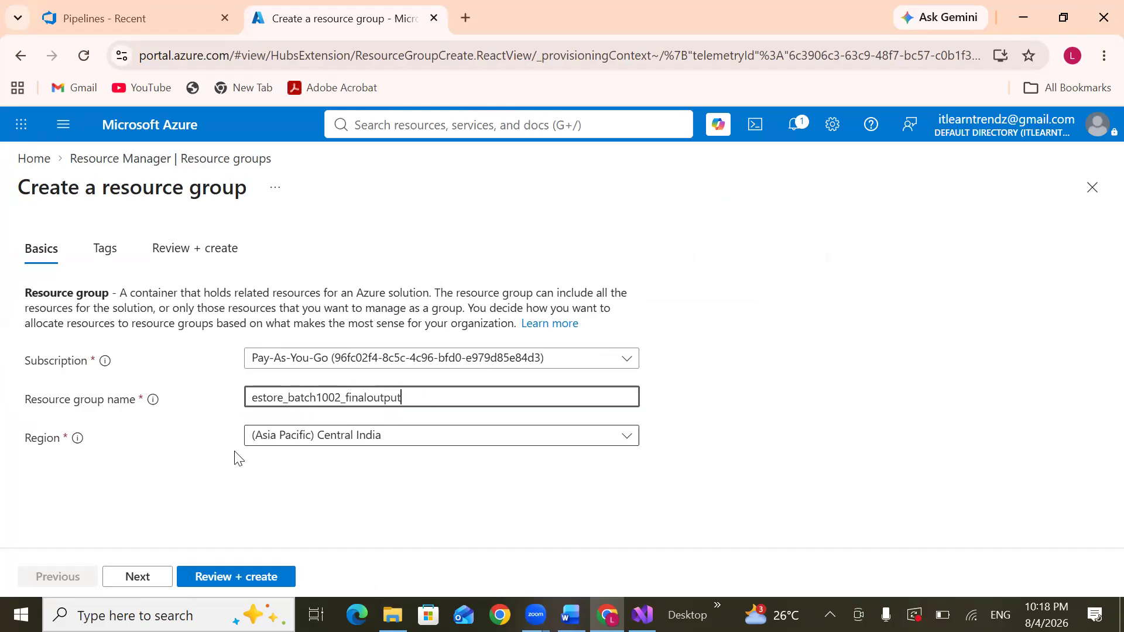
Create the resource group without tags and dismiss the completion notification.
click(137, 576)
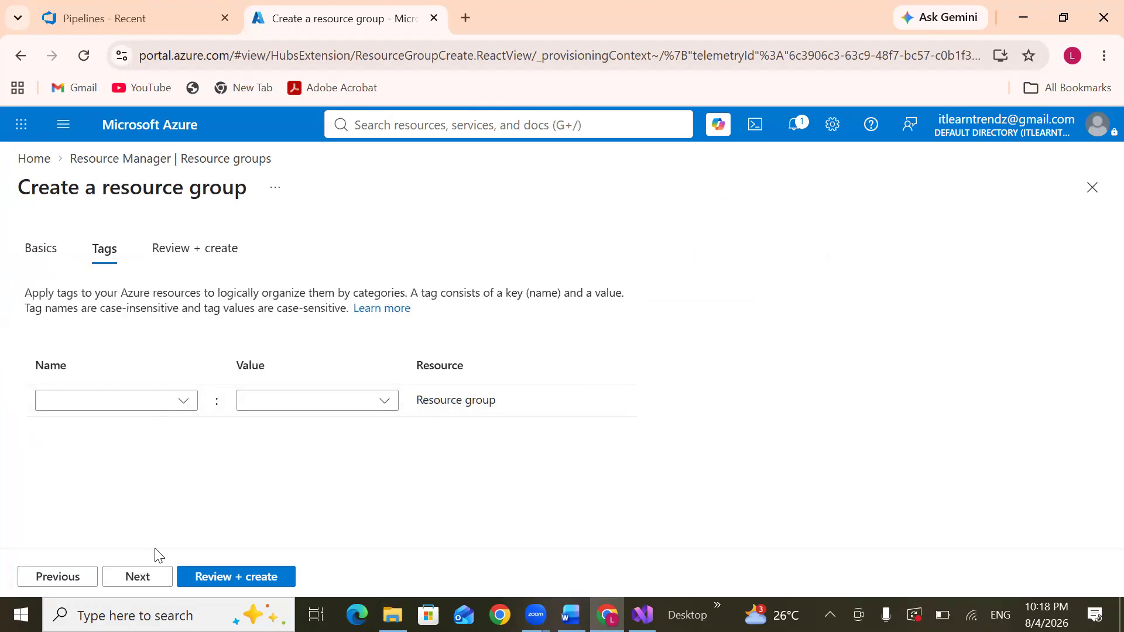
click(137, 574)
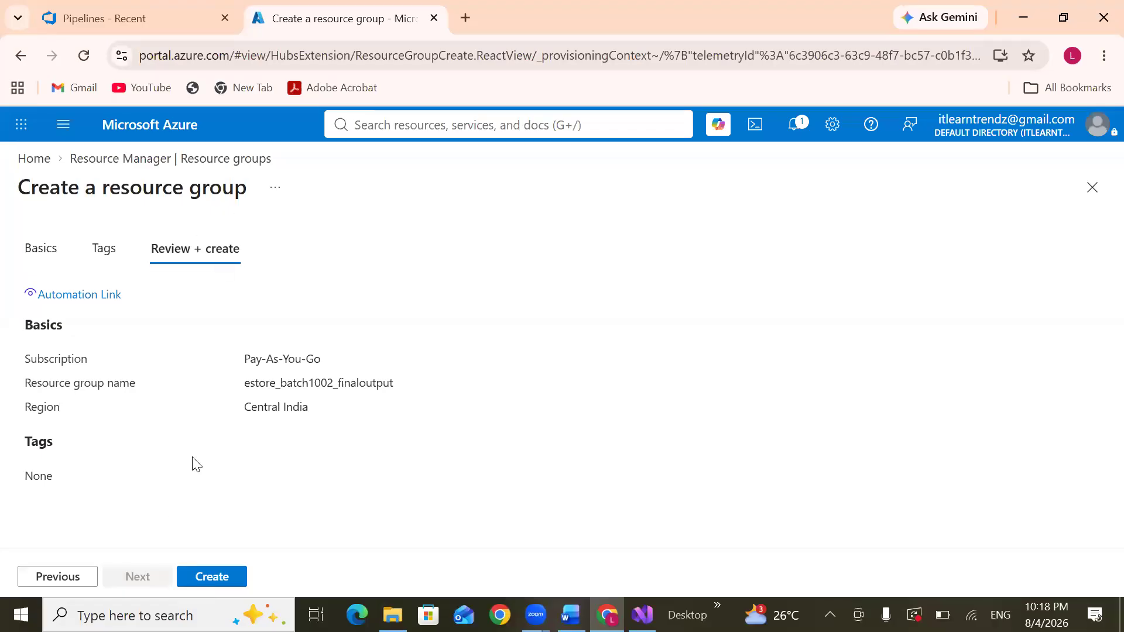
click(211, 574)
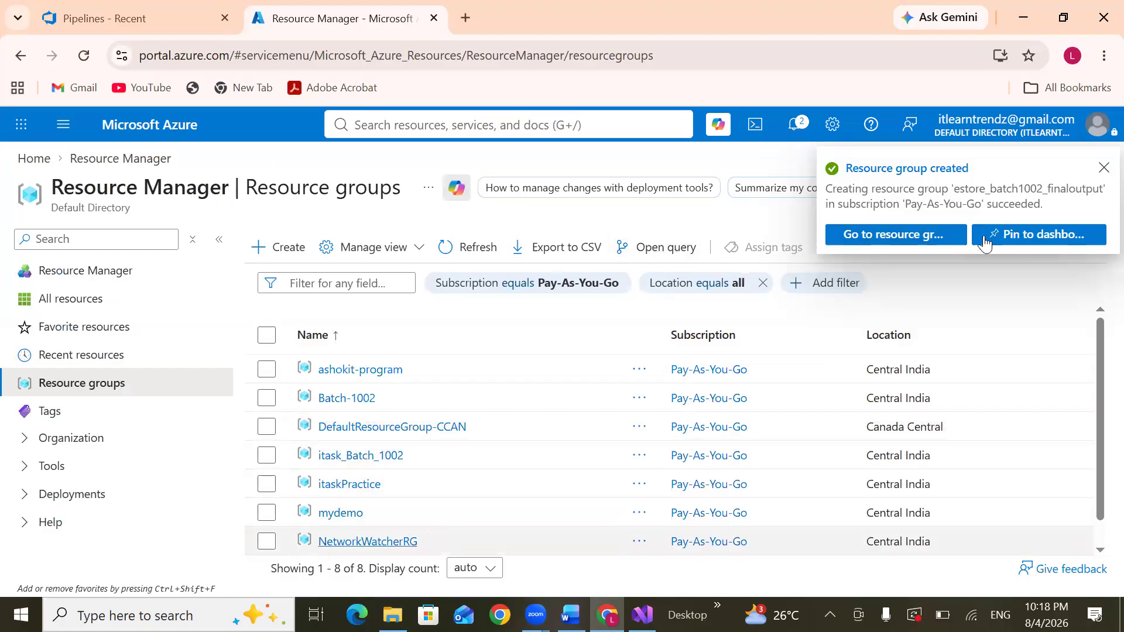
click(1104, 168)
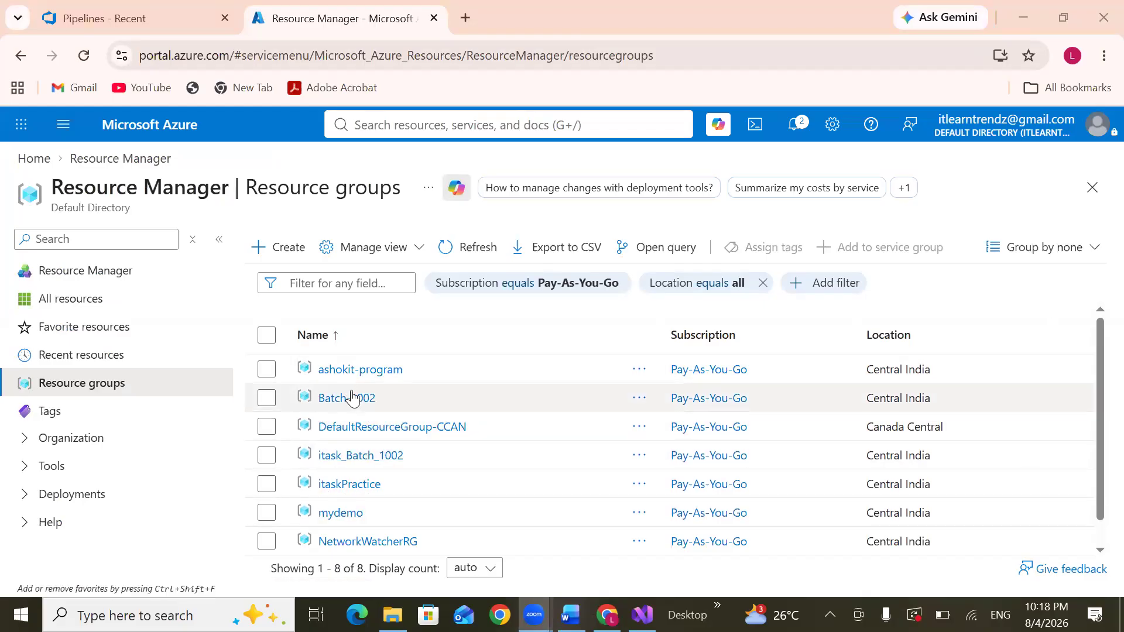
Look through the resource groups list for the new group and reload the page.
scroll(352, 397, down, 1)
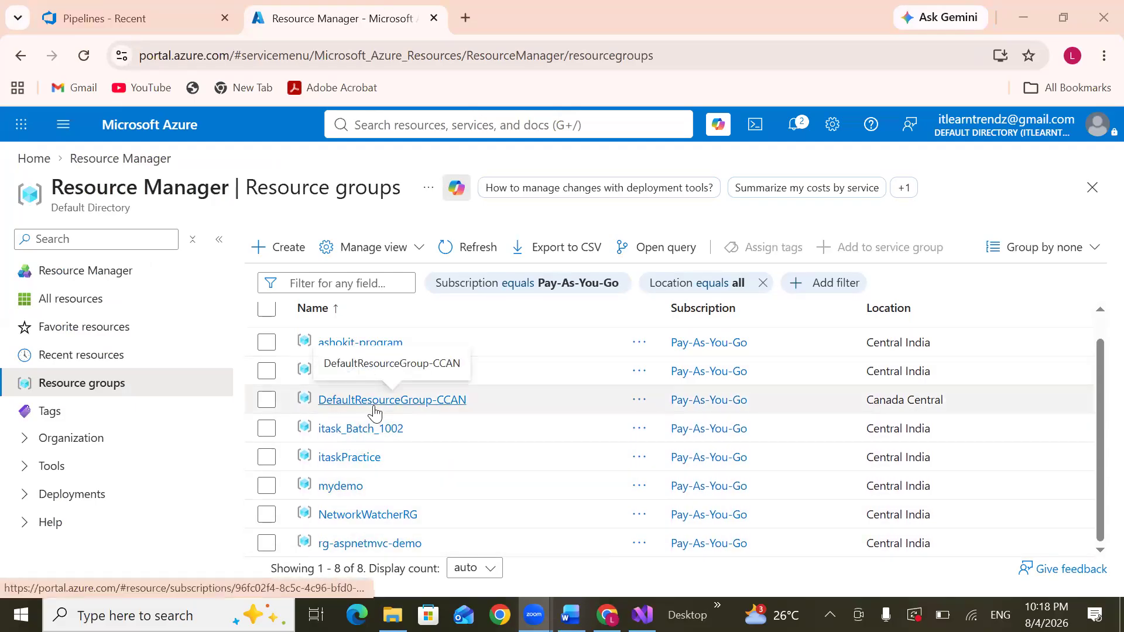
scroll(374, 410, up, 1)
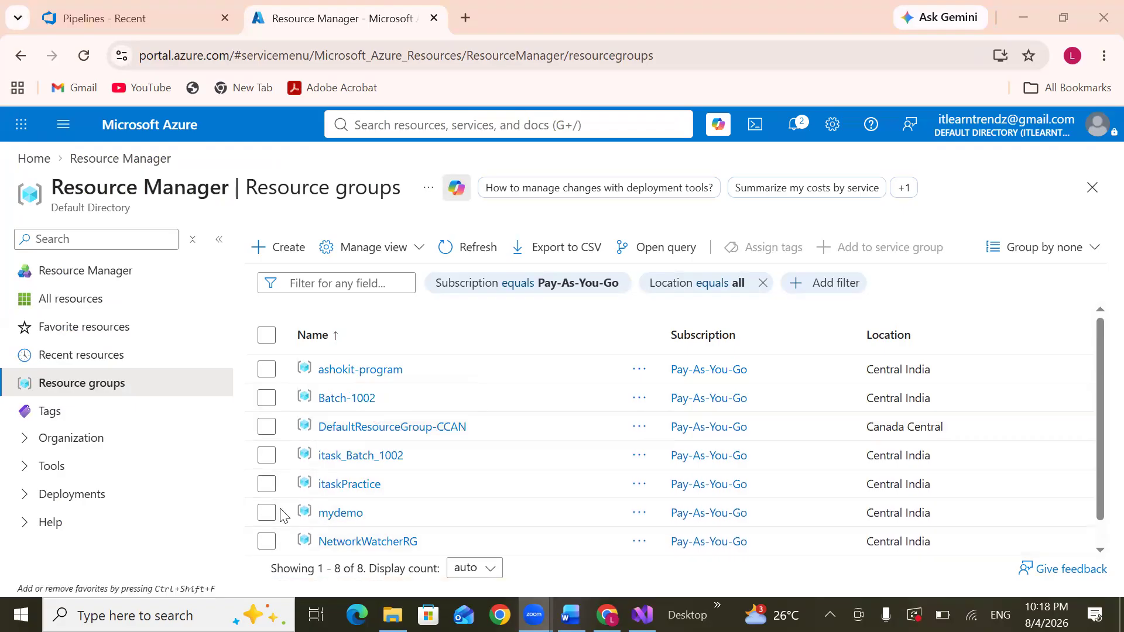
scroll(353, 494, down, 1)
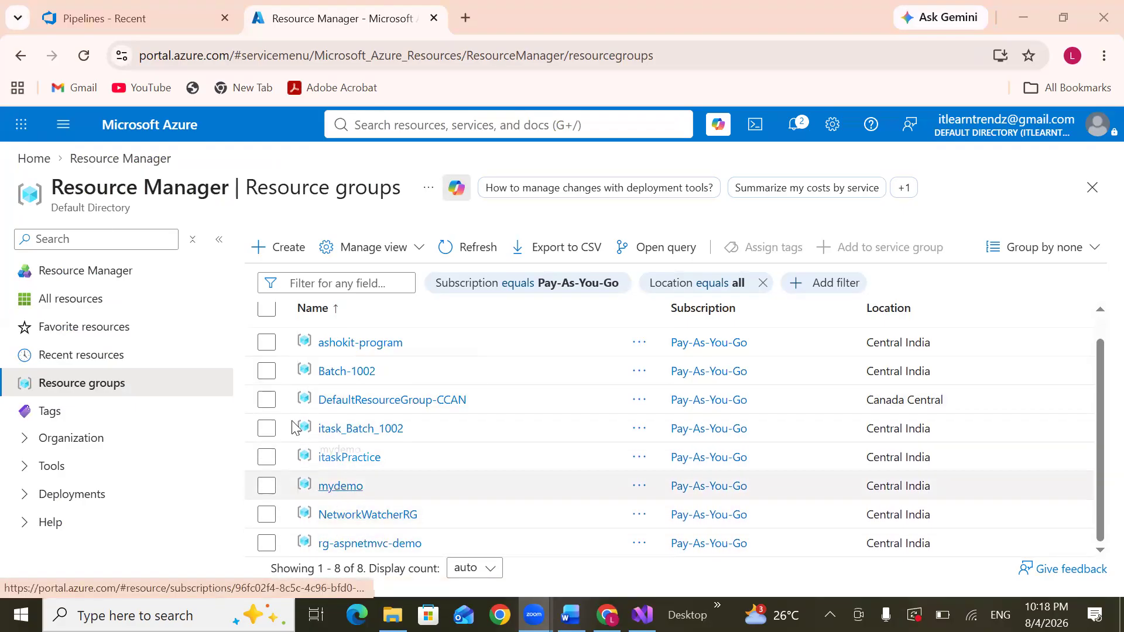
click(84, 55)
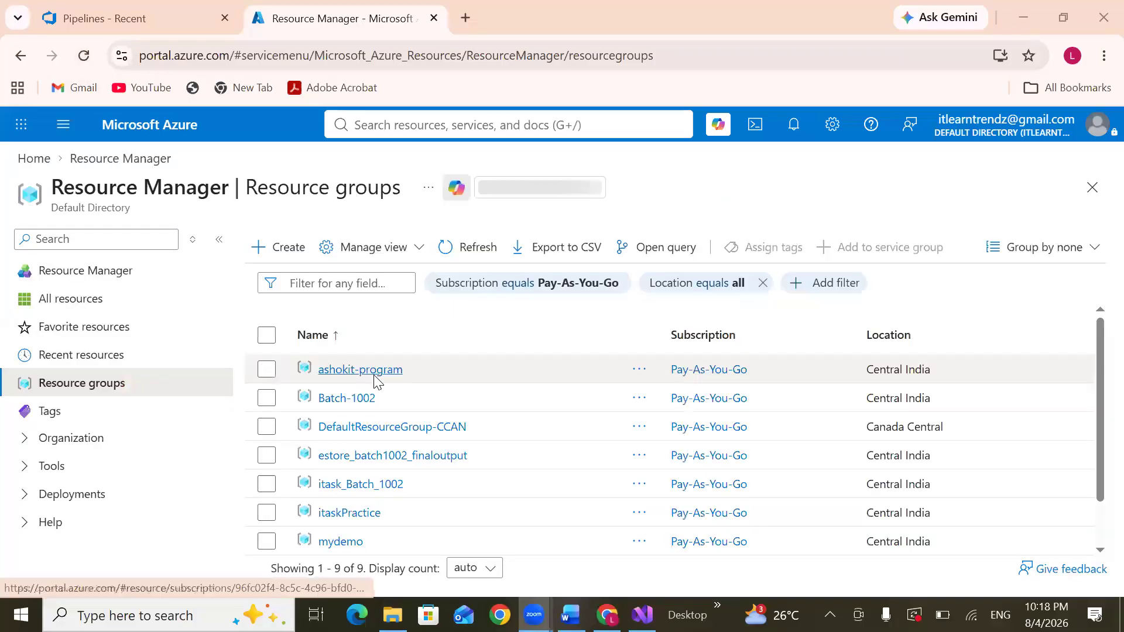
Open the estore_batch1002_finaloutput resource group and browse the Marketplace for a resource to create in it.
click(389, 460)
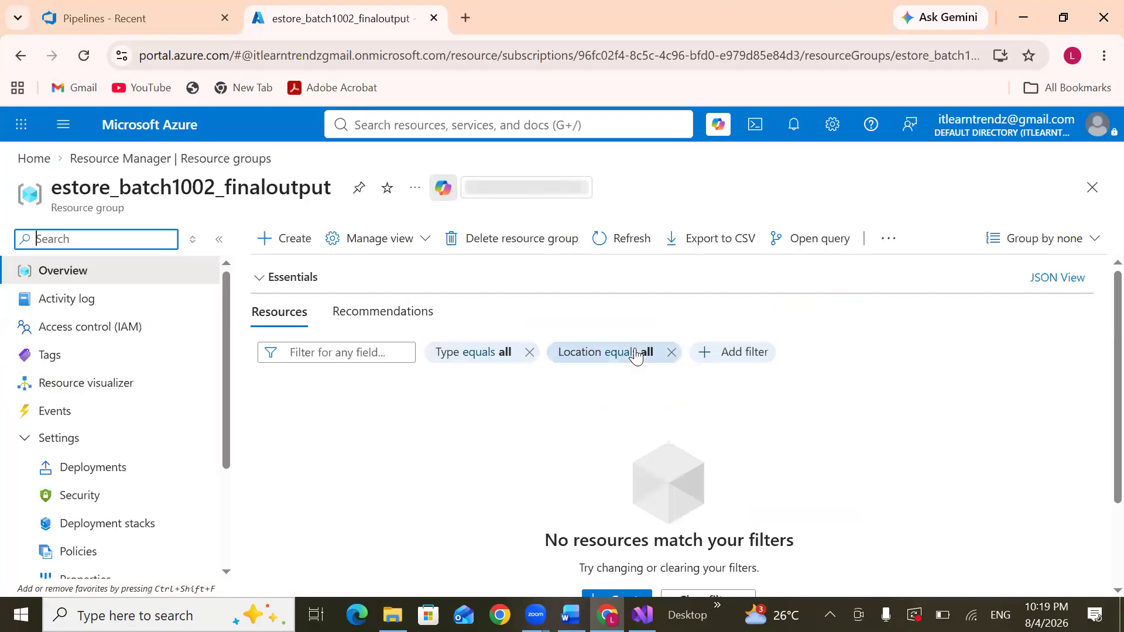
click(295, 239)
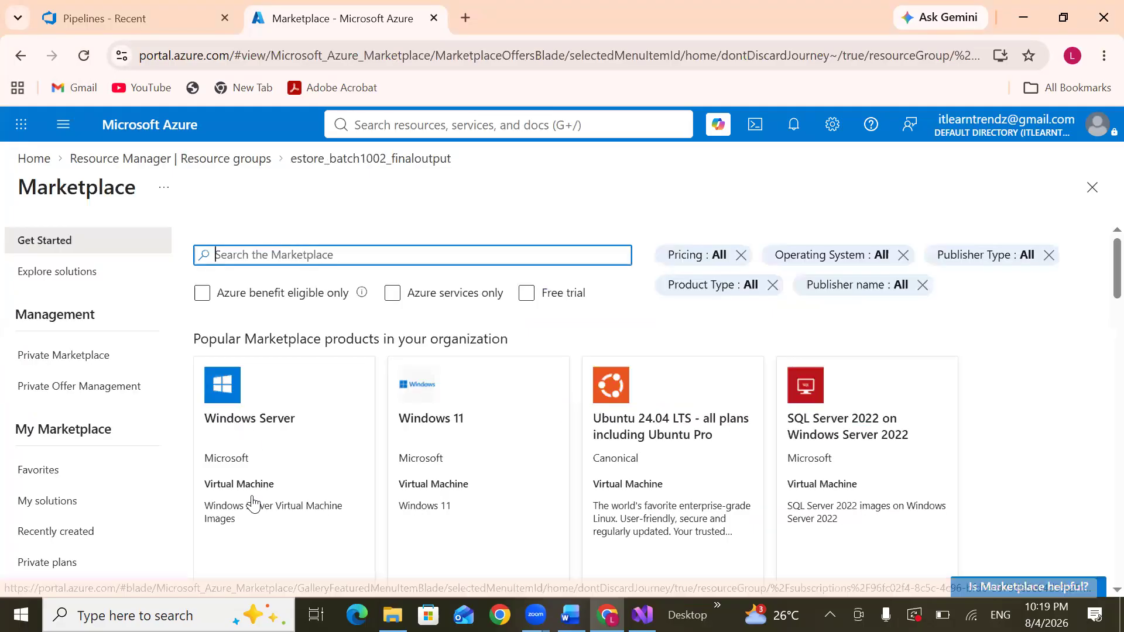
scroll(308, 376, down, 5)
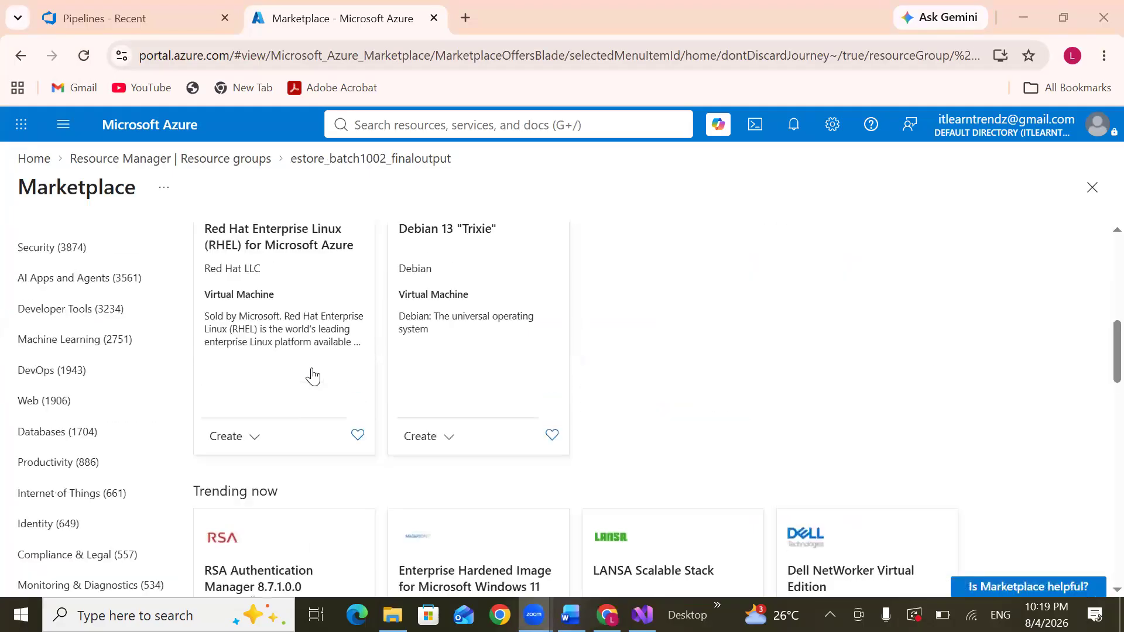
click(242, 361)
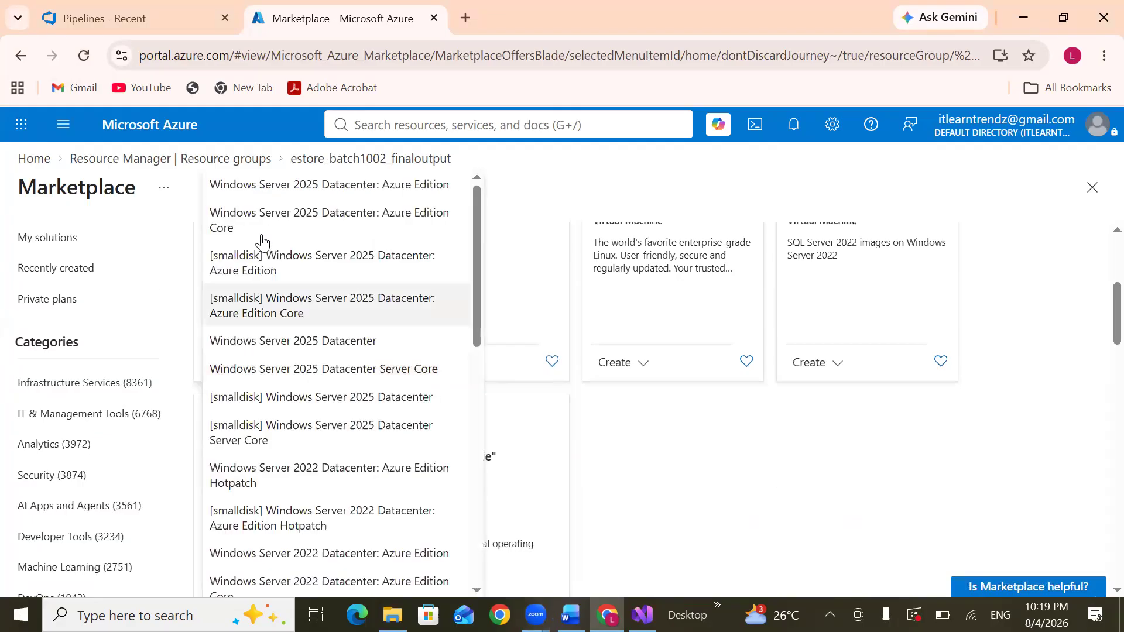
click(311, 190)
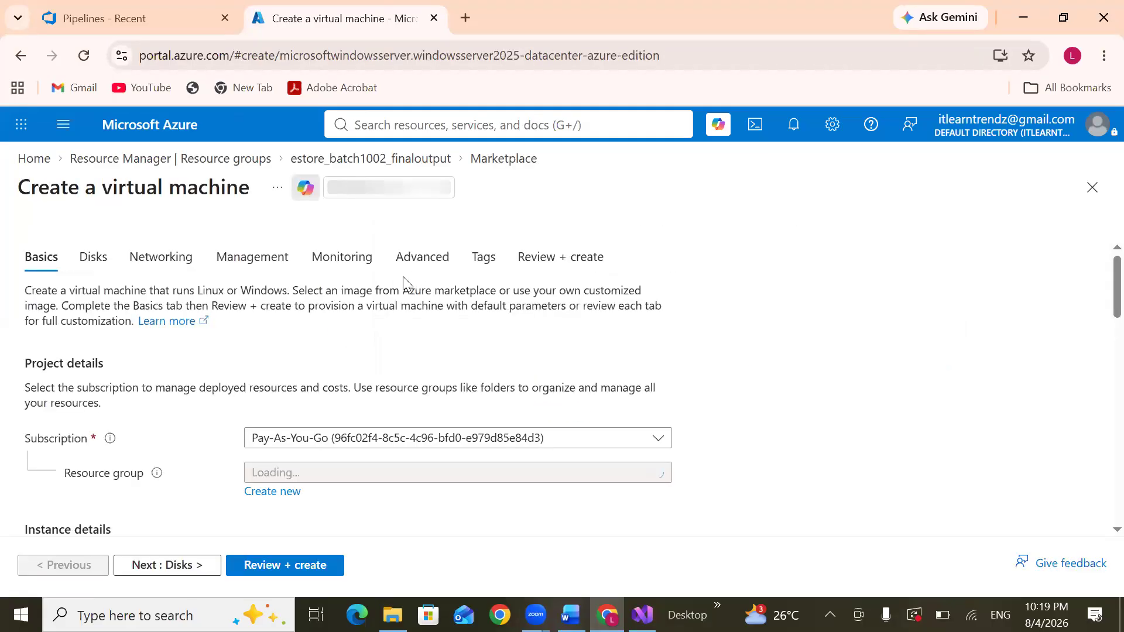
scroll(439, 371, down, 2)
scroll(439, 372, up, 2)
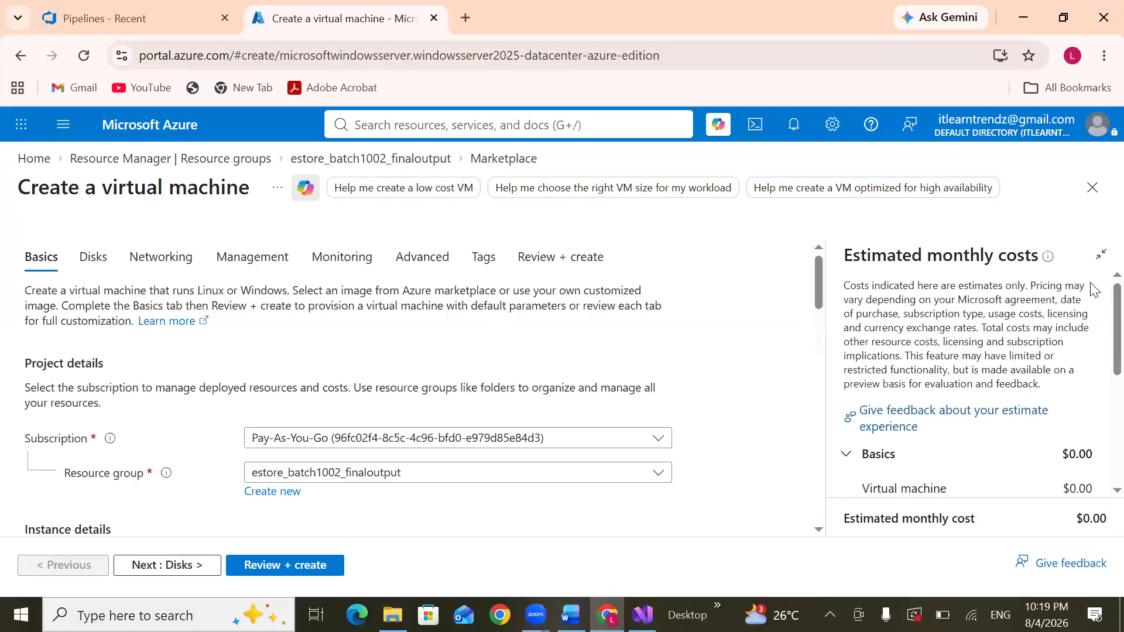
click(1092, 187)
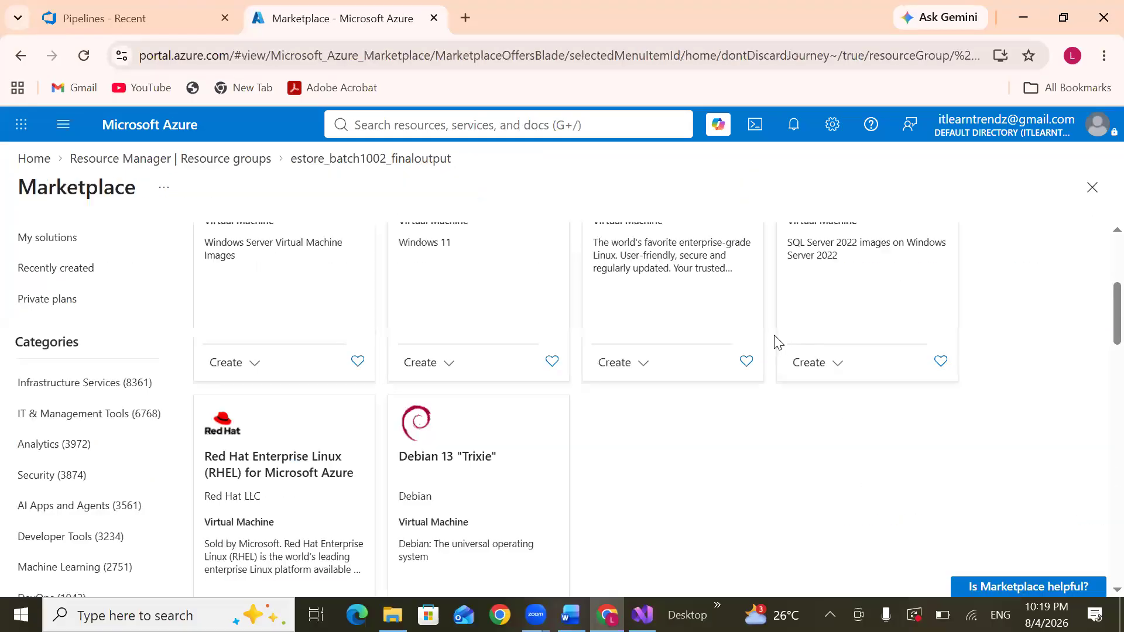
Review the Windows Server editions offered for creating a virtual machine, from the 2025 to the 2016 Datacenter images.
click(249, 364)
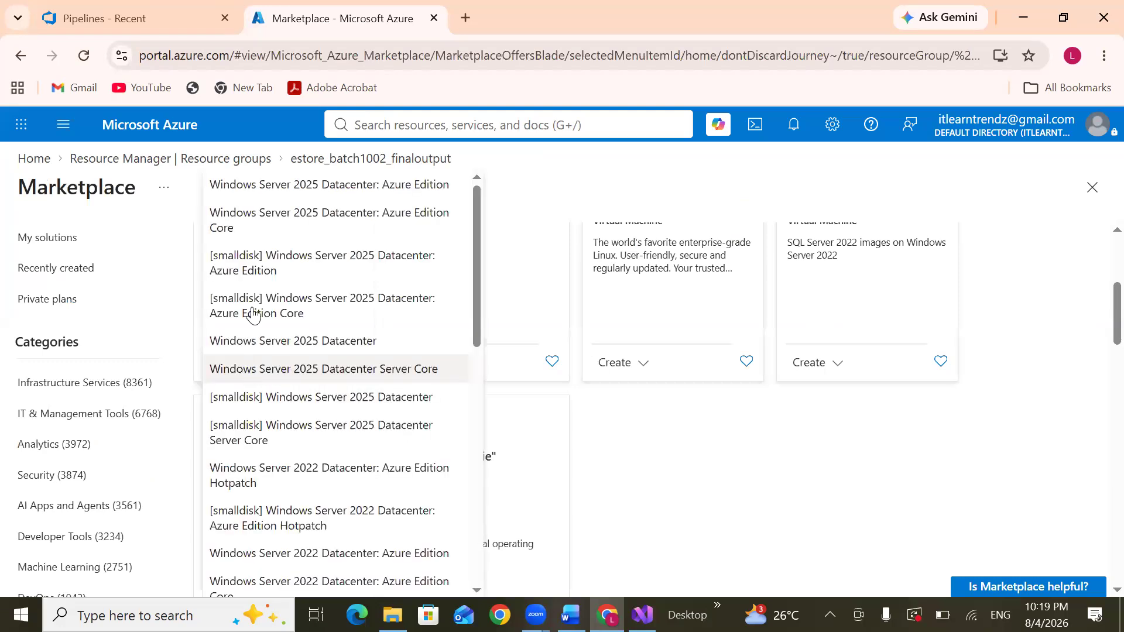
scroll(290, 352, down, 5)
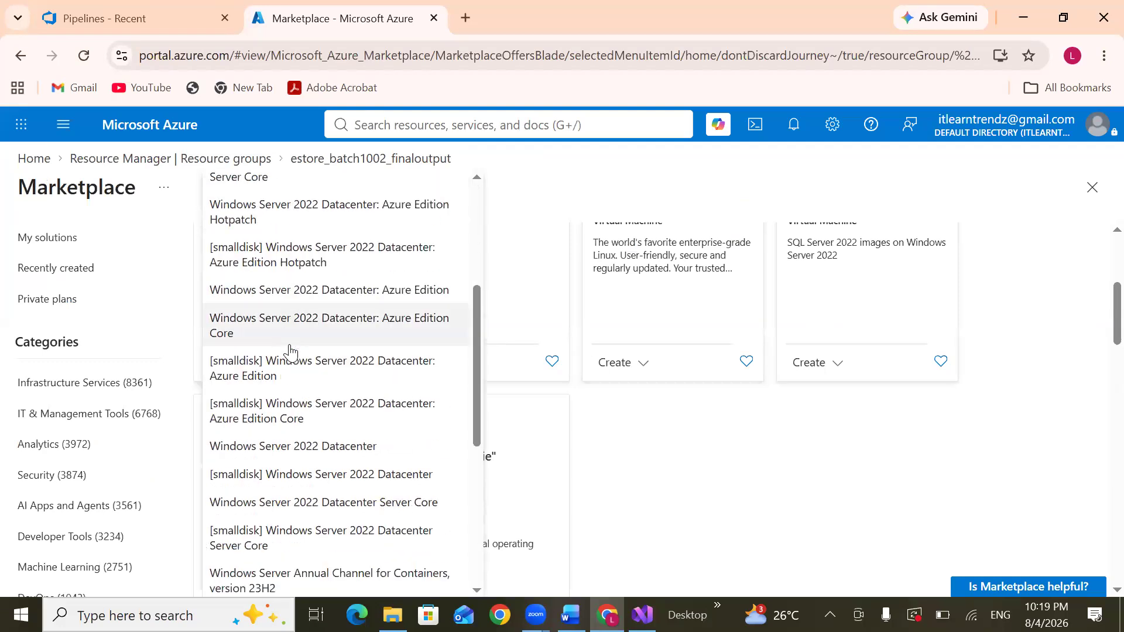
scroll(290, 352, up, 5)
scroll(319, 228, up, 1)
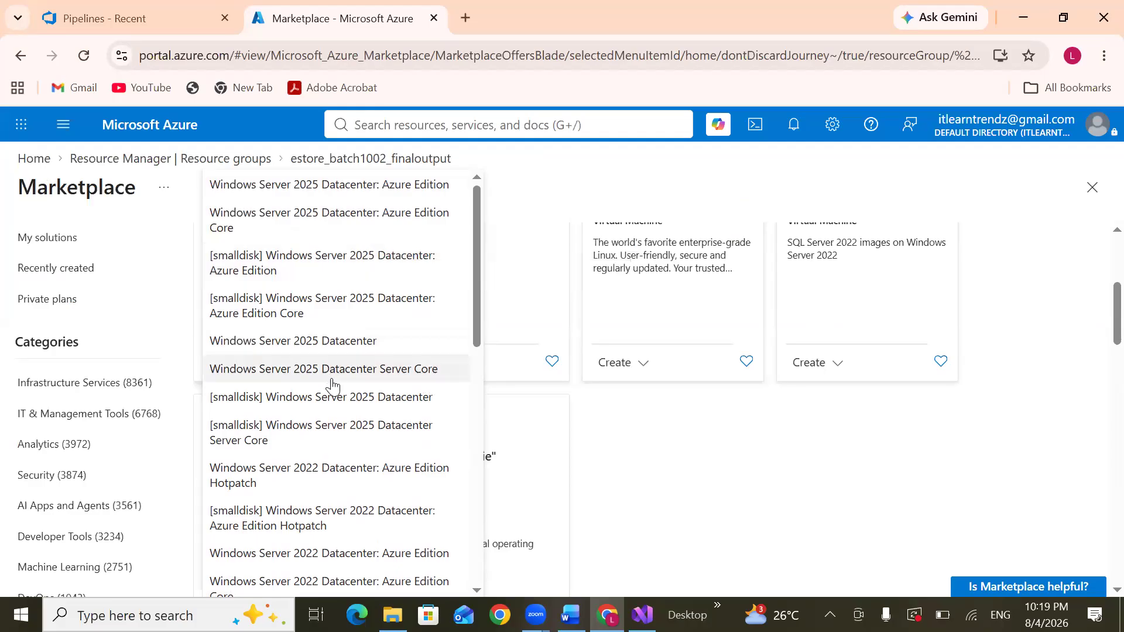
scroll(332, 386, down, 10)
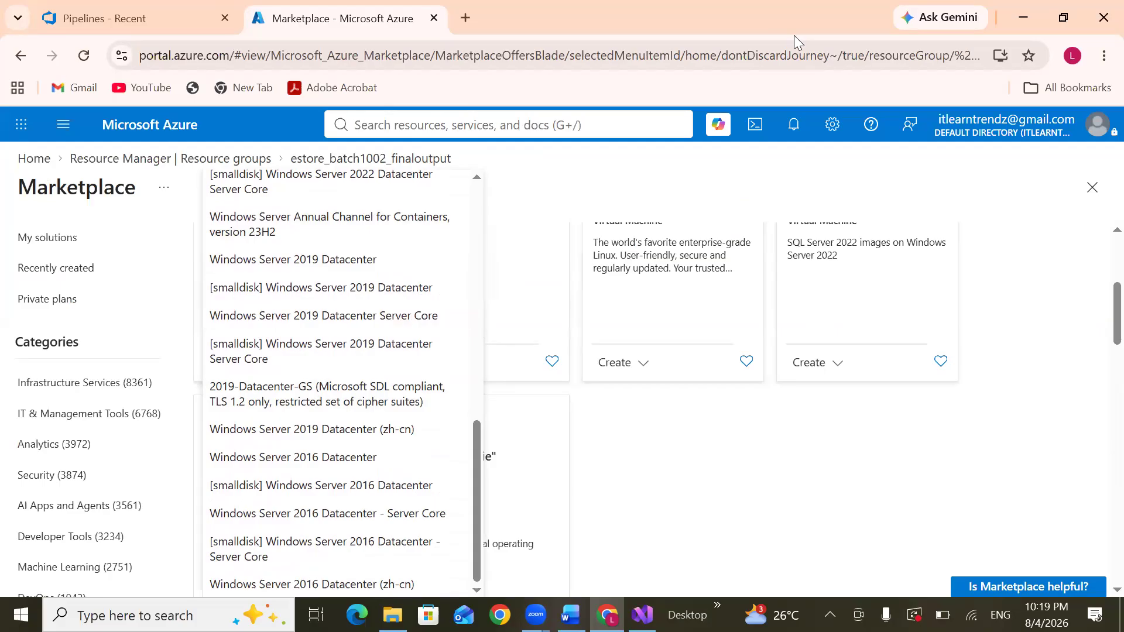
Switch to the Azure_Repos_Classic_Editor_Deployment_Guide document in Word and go back to its table of contents.
click(1023, 17)
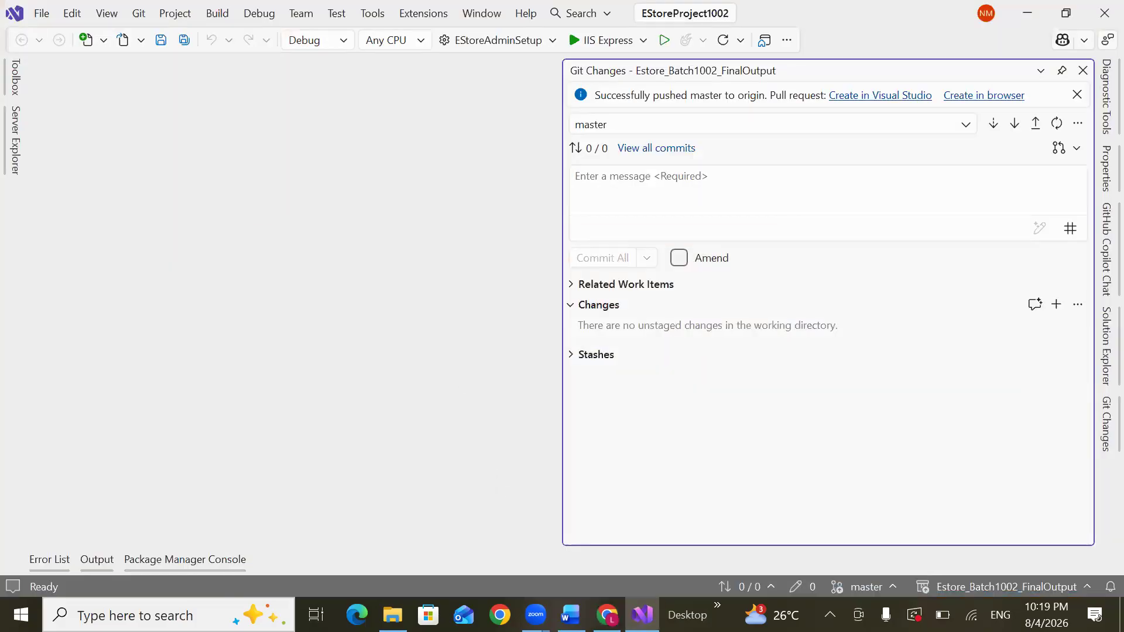
key(alt+Tab)
scroll(443, 398, down, 6)
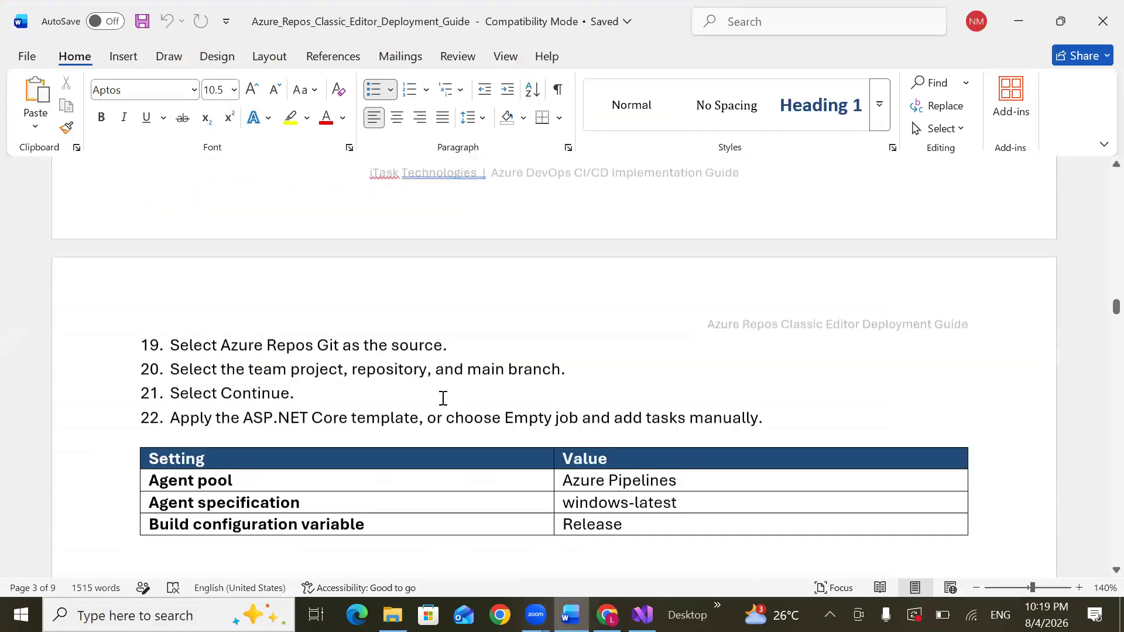
scroll(443, 398, down, 8)
scroll(443, 398, up, 12)
scroll(443, 398, up, 15)
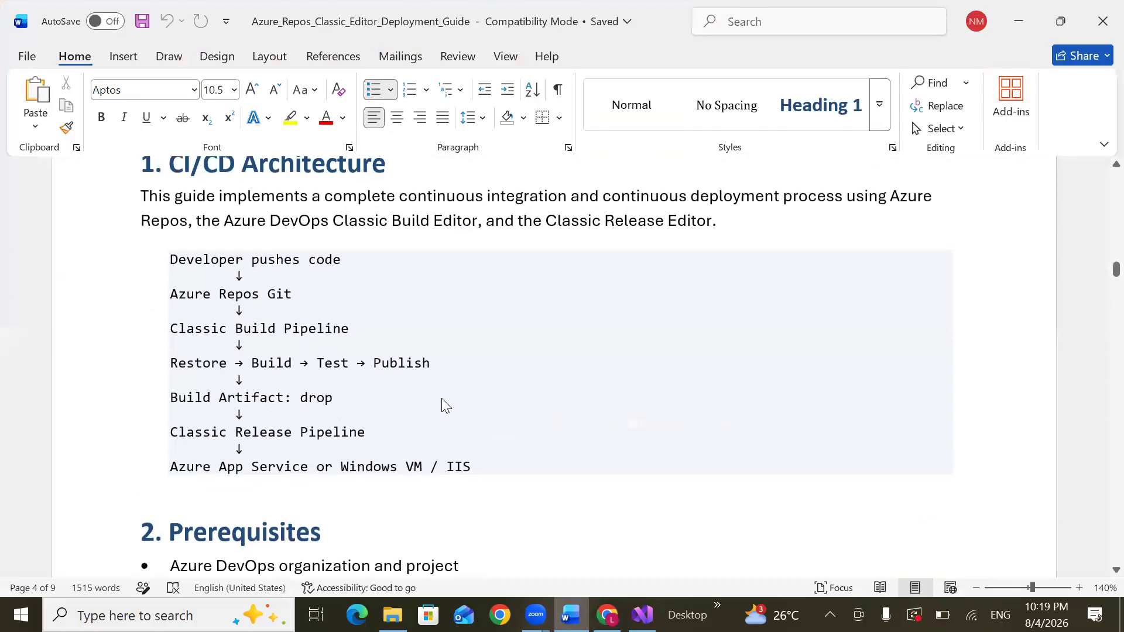
scroll(442, 398, up, 8)
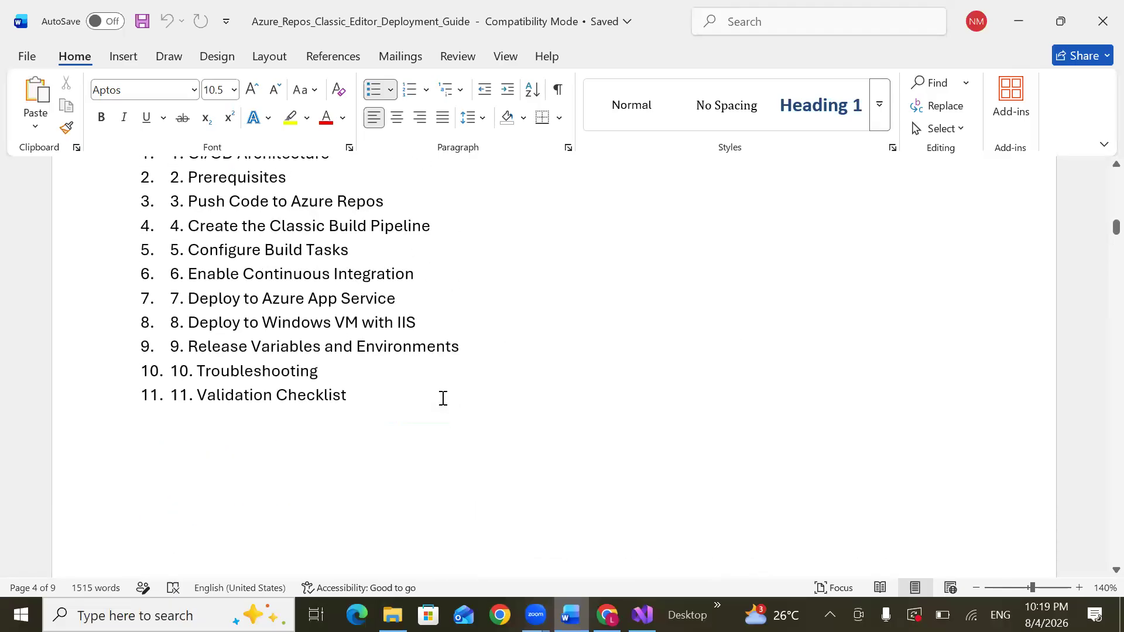
Point out the "Deploy to Windows VM with IIS" entry in the table of contents by selecting its text.
triple_click(270, 326)
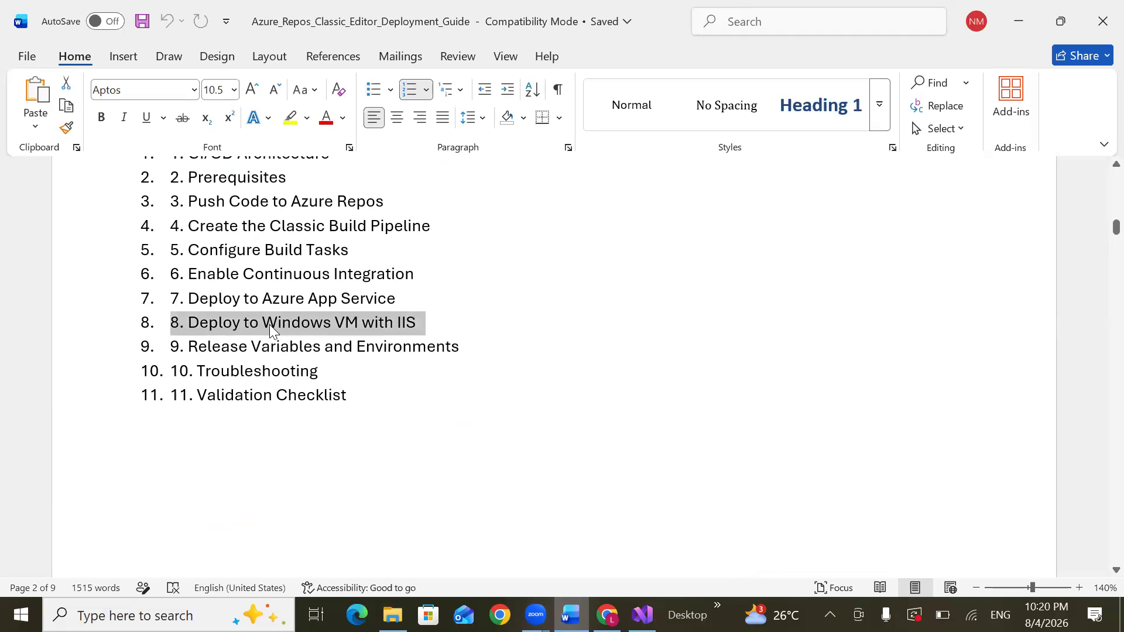
double_click(270, 327)
click(233, 325)
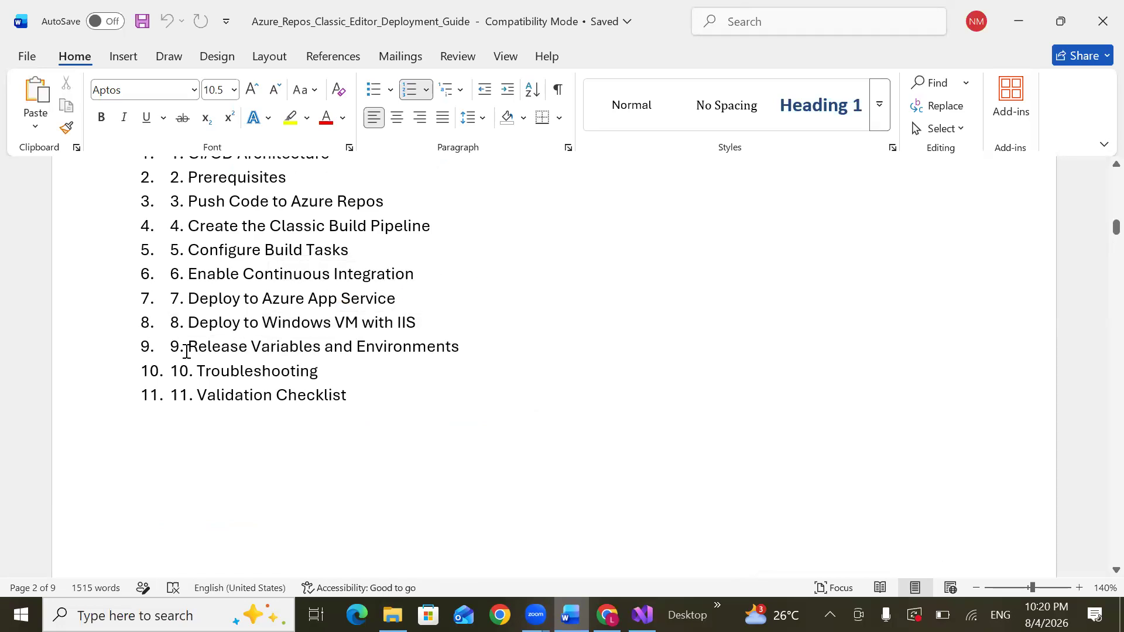
scroll(186, 351, up, 2)
scroll(187, 352, down, 2)
triple_click(429, 322)
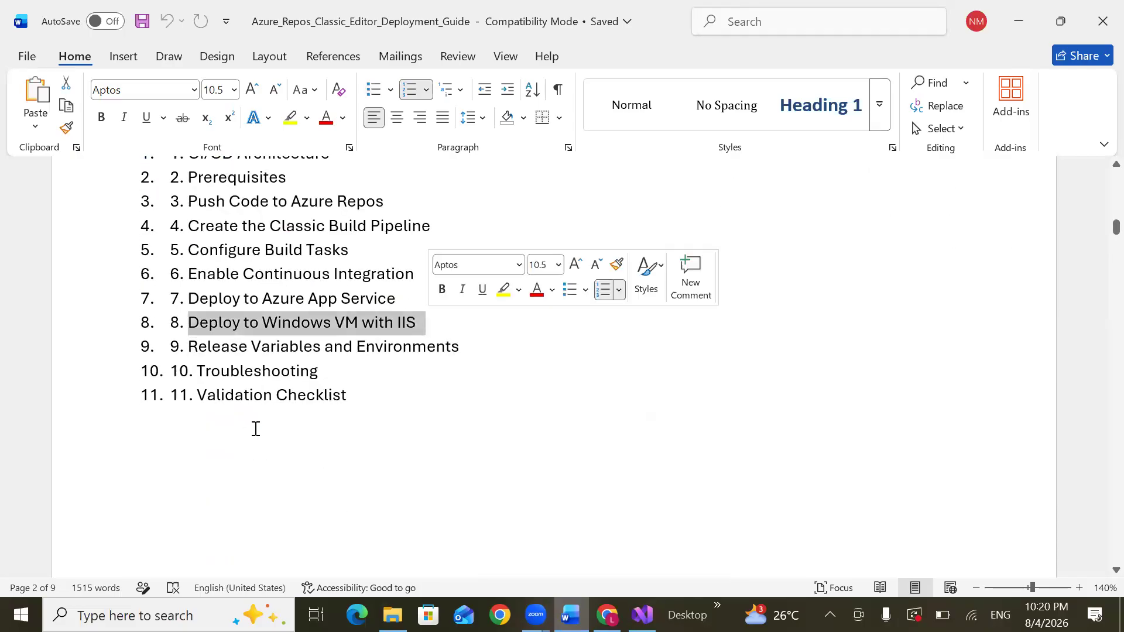
click(283, 403)
Read the guide from the architecture through the Windows VM with IIS and Deployment Group sections, and return to the Azure Marketplace in Chrome.
scroll(283, 403, down, 20)
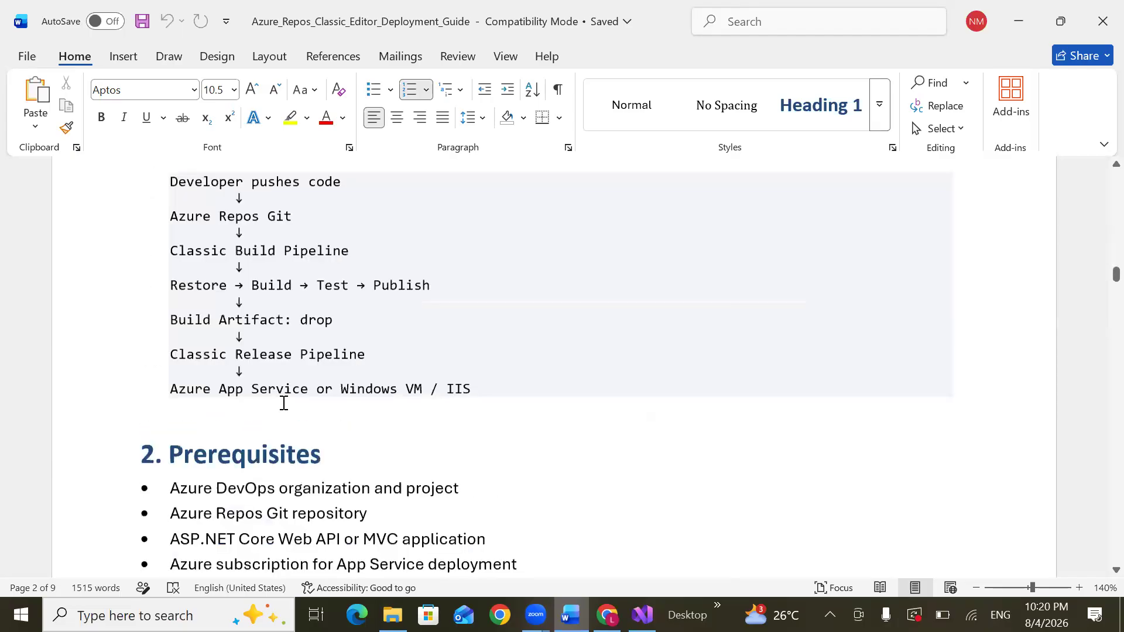
scroll(284, 403, down, 18)
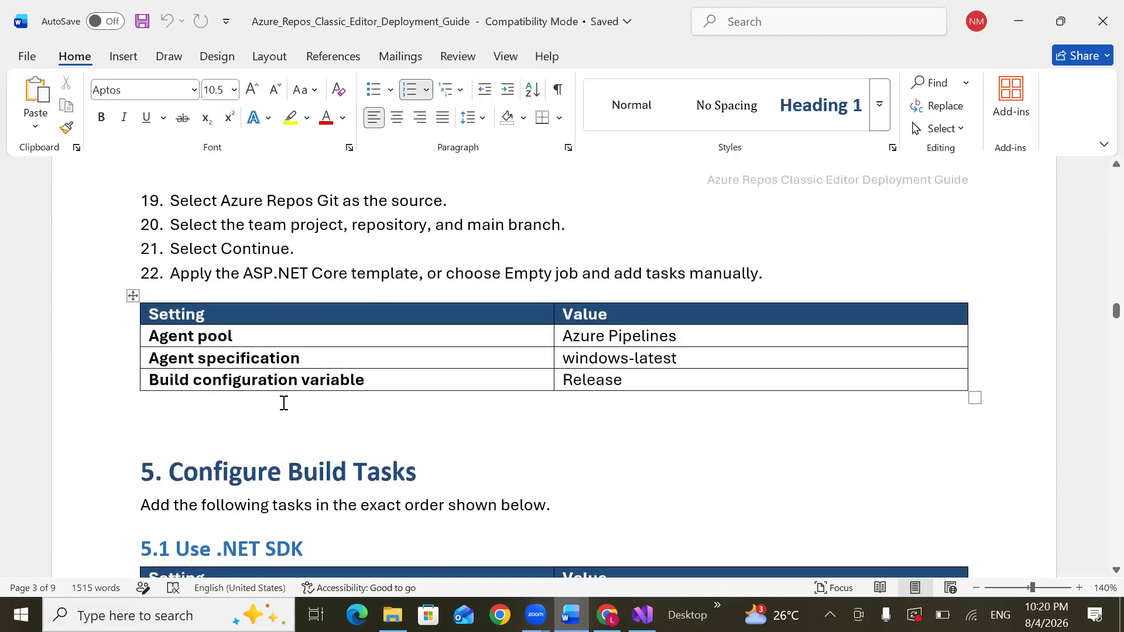
scroll(283, 403, down, 20)
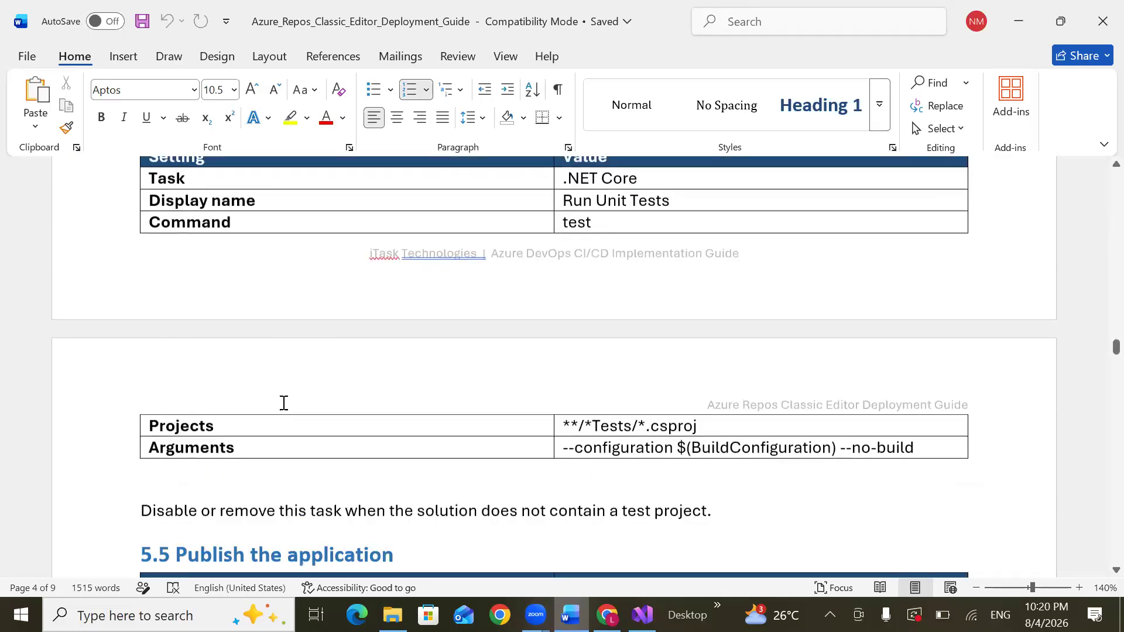
scroll(283, 403, down, 5)
scroll(283, 402, up, 1)
scroll(284, 403, down, 5)
scroll(283, 402, down, 7)
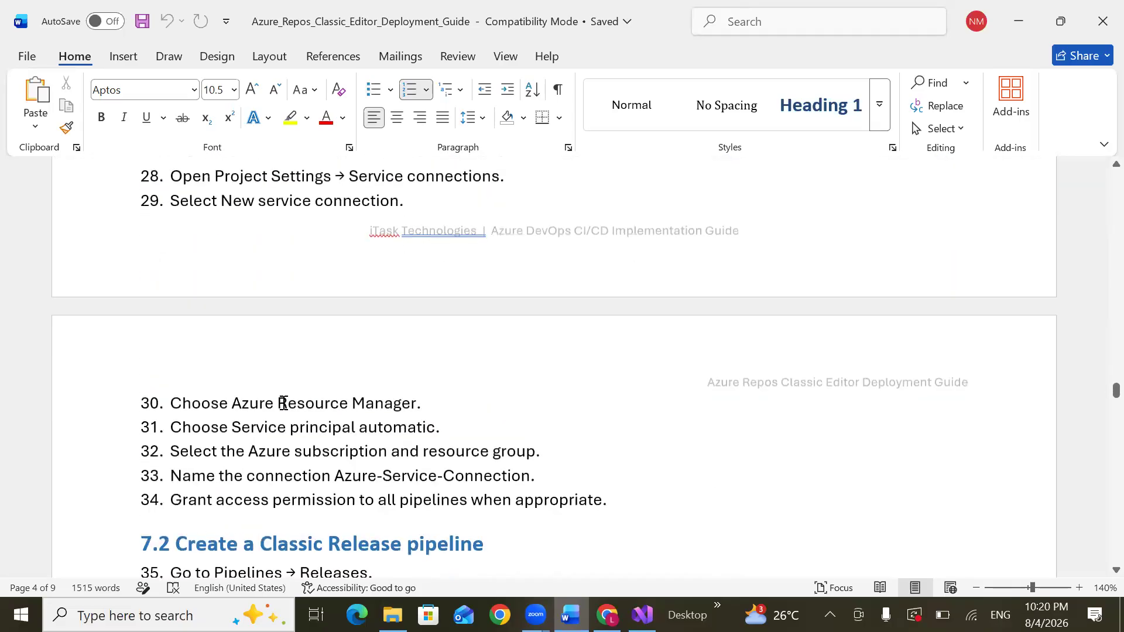
scroll(283, 403, up, 2)
scroll(284, 407, down, 15)
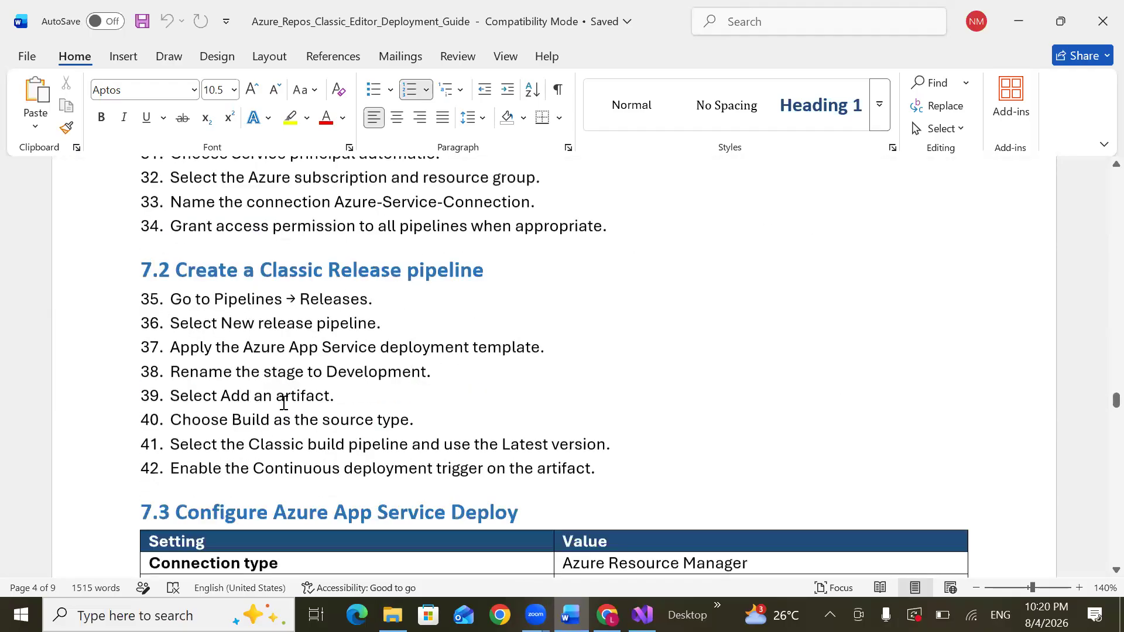
scroll(283, 403, down, 3)
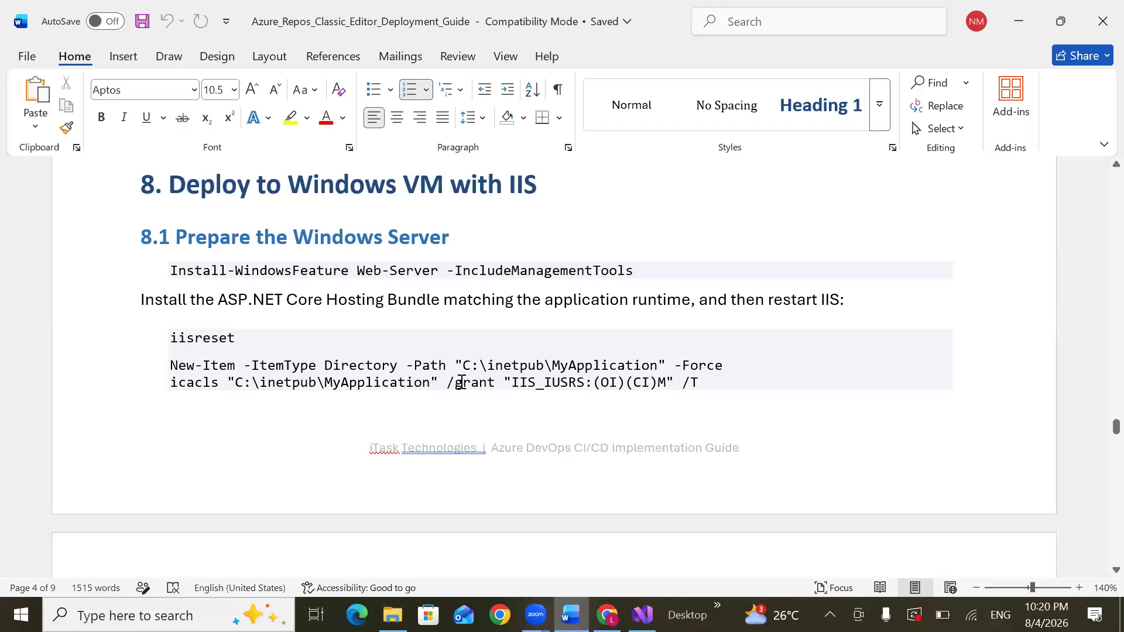
scroll(461, 382, down, 6)
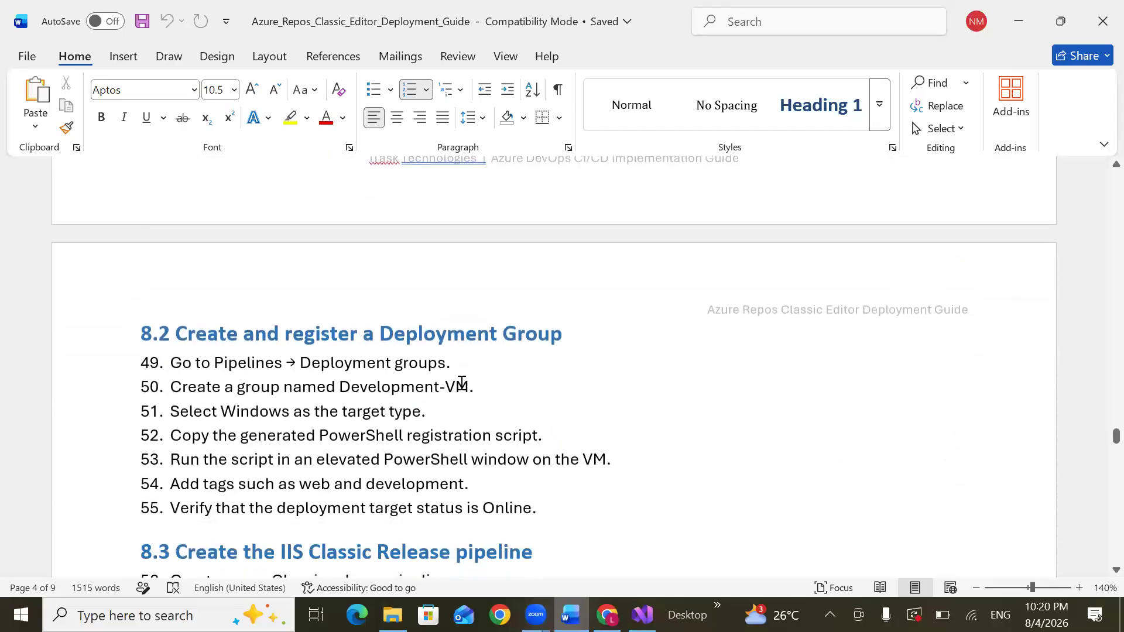
scroll(462, 382, up, 7)
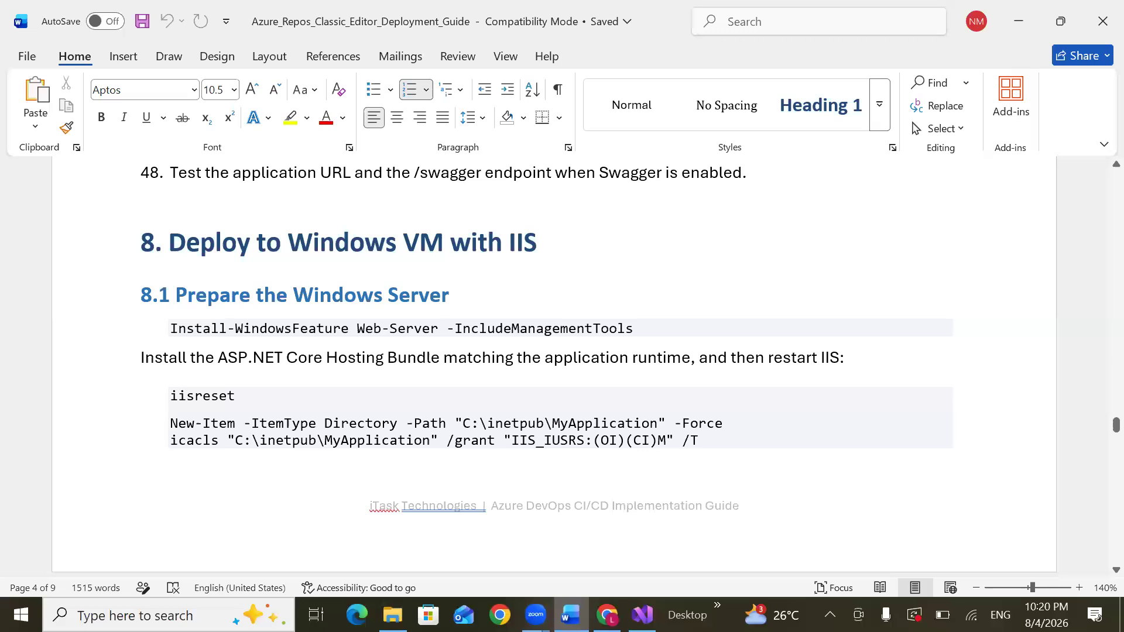
key(alt+Tab)
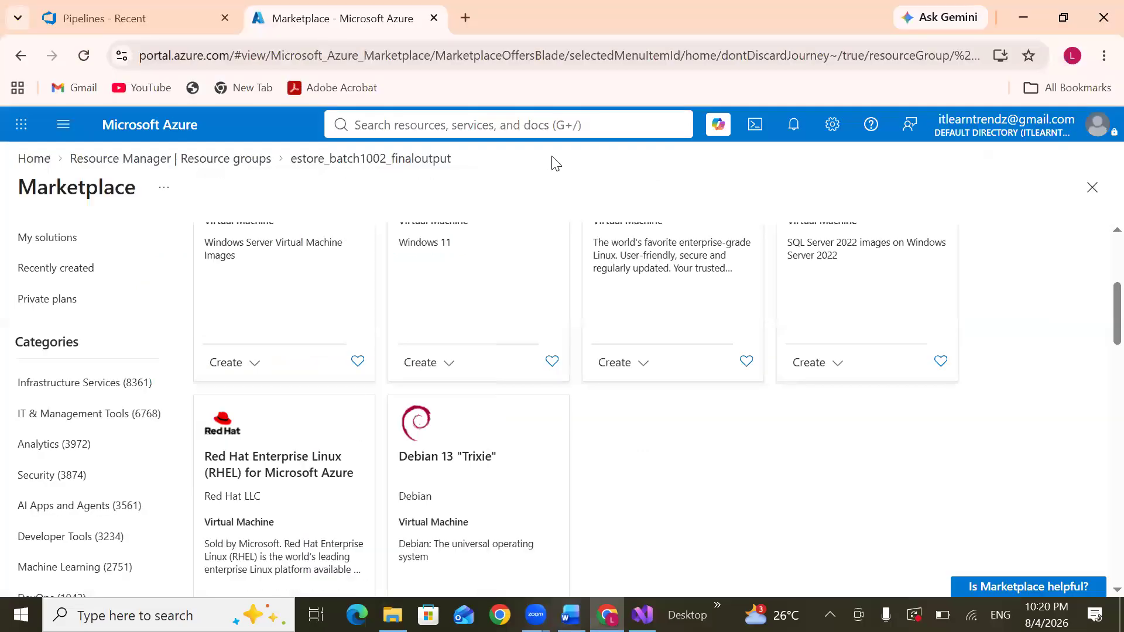
Open the virtual machine in the mydemo resource group and copy its operating system value from the overview.
click(112, 159)
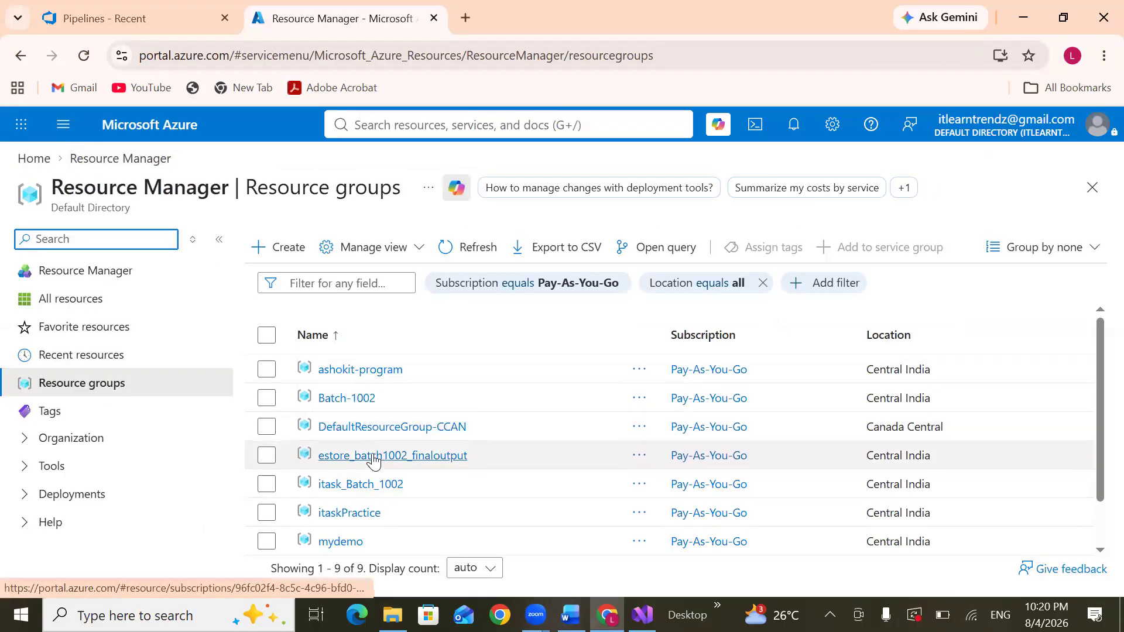
scroll(224, 573, down, 2)
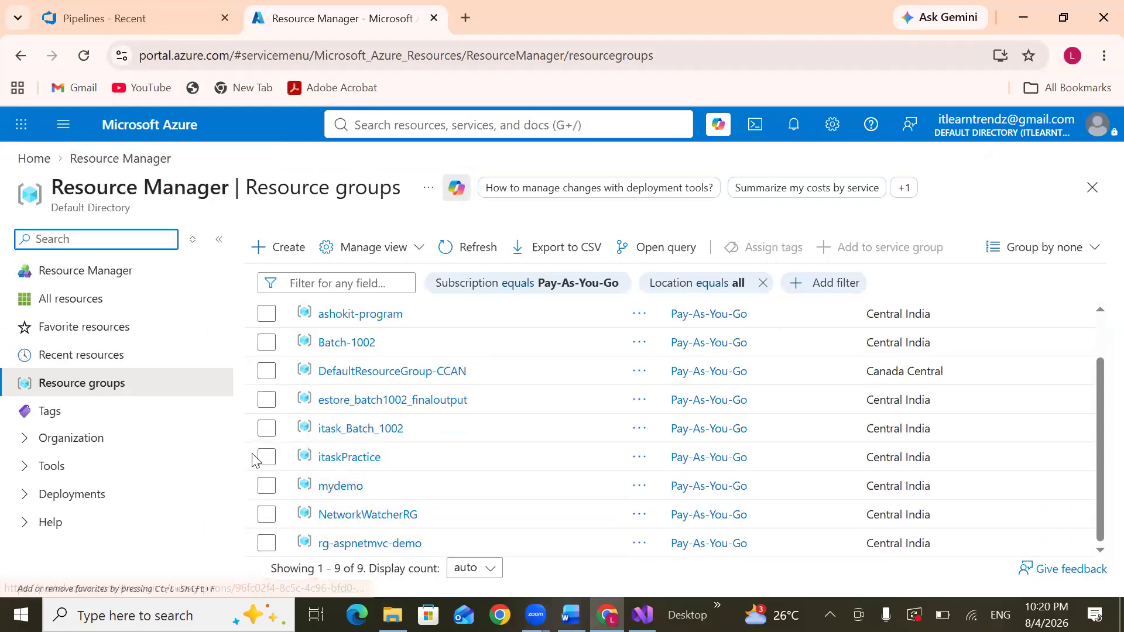
click(339, 487)
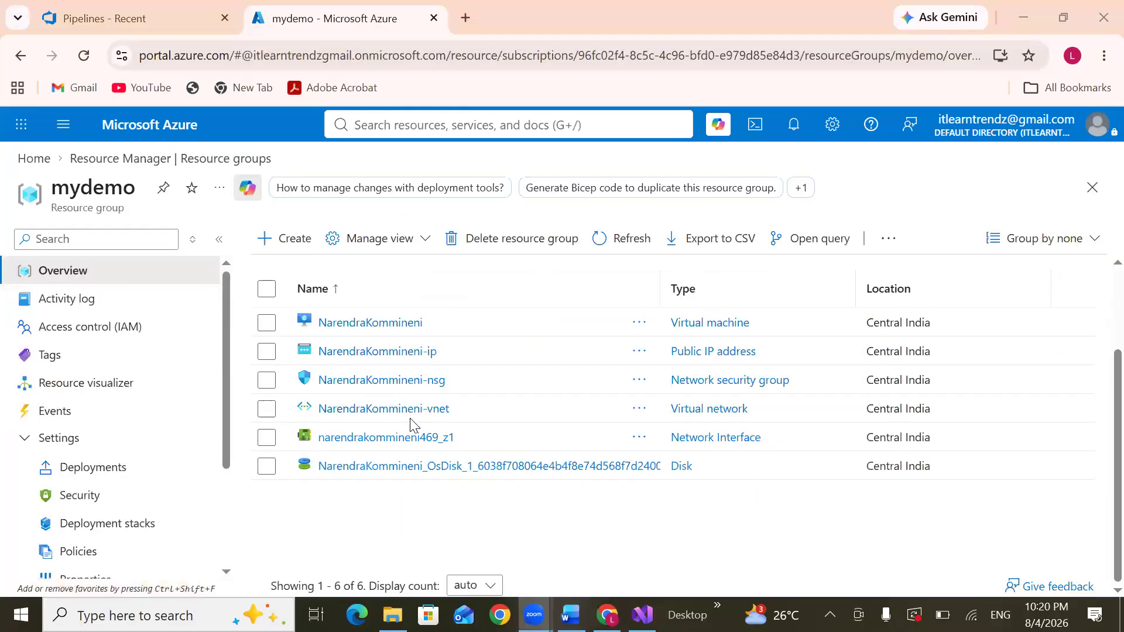
click(384, 327)
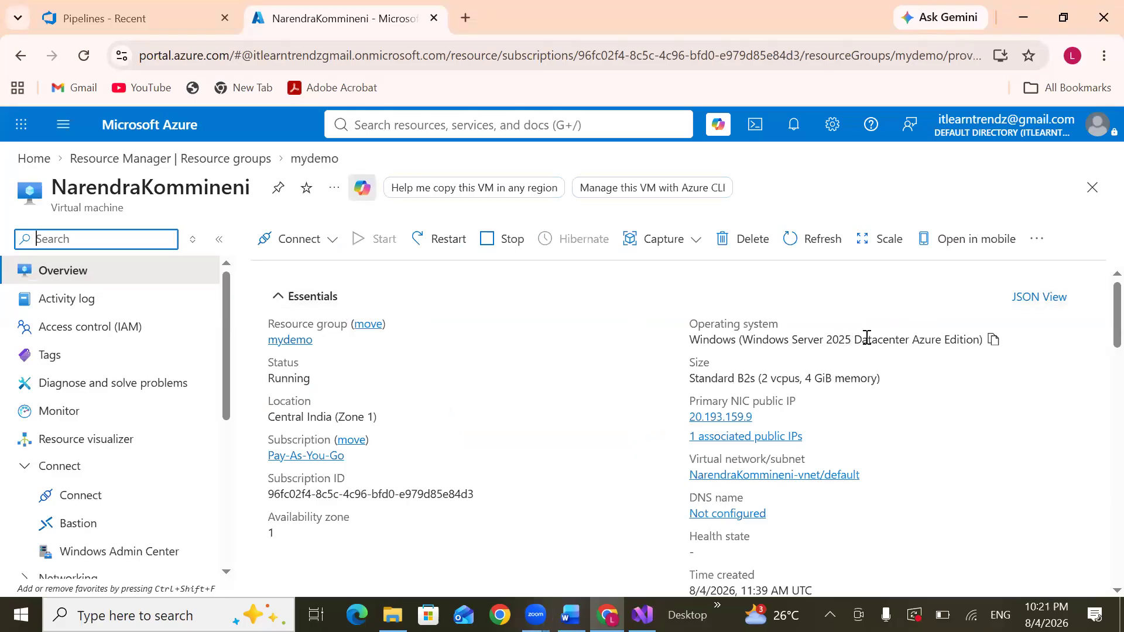
click(991, 342)
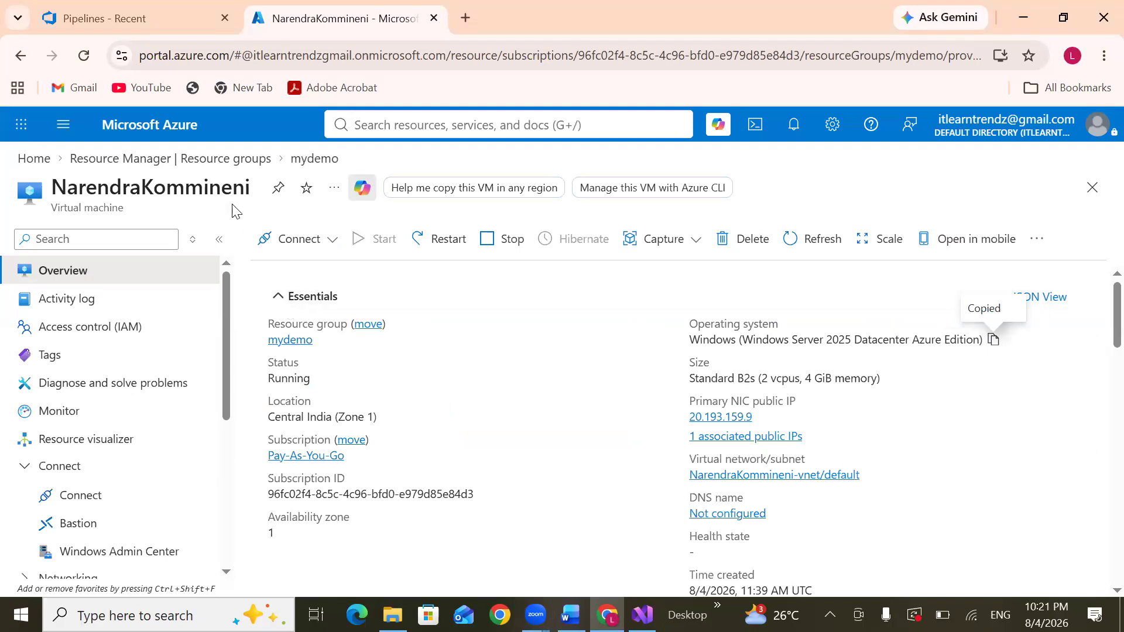
Start creating a Windows Server 2025 Datacenter: Azure Edition virtual machine in the estore_batch1002_finaloutput resource group.
click(101, 162)
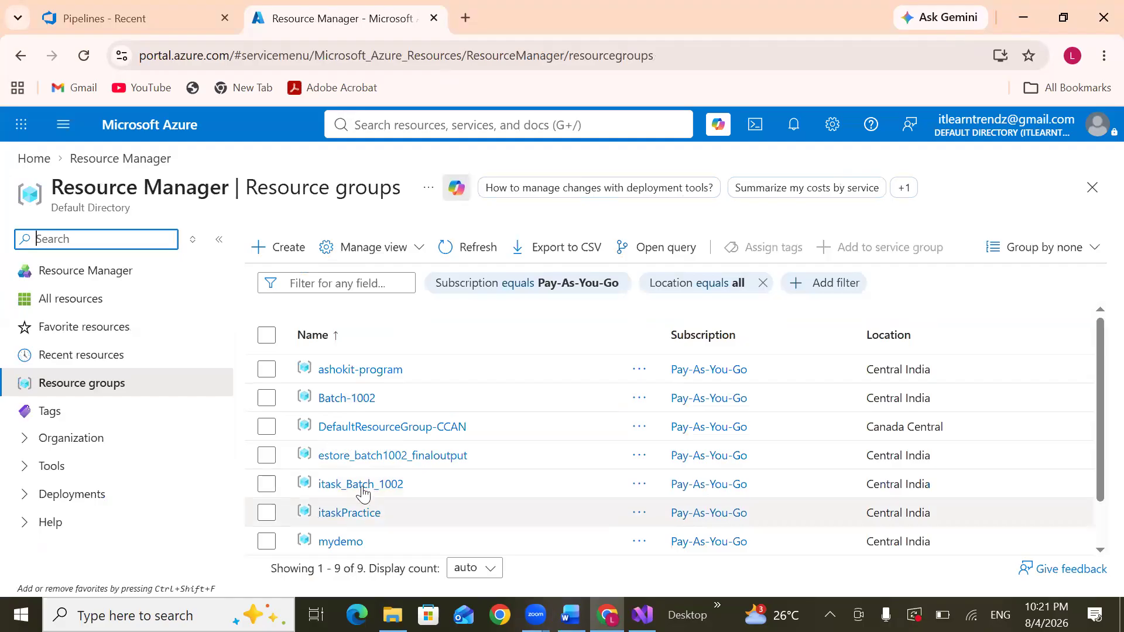
click(379, 452)
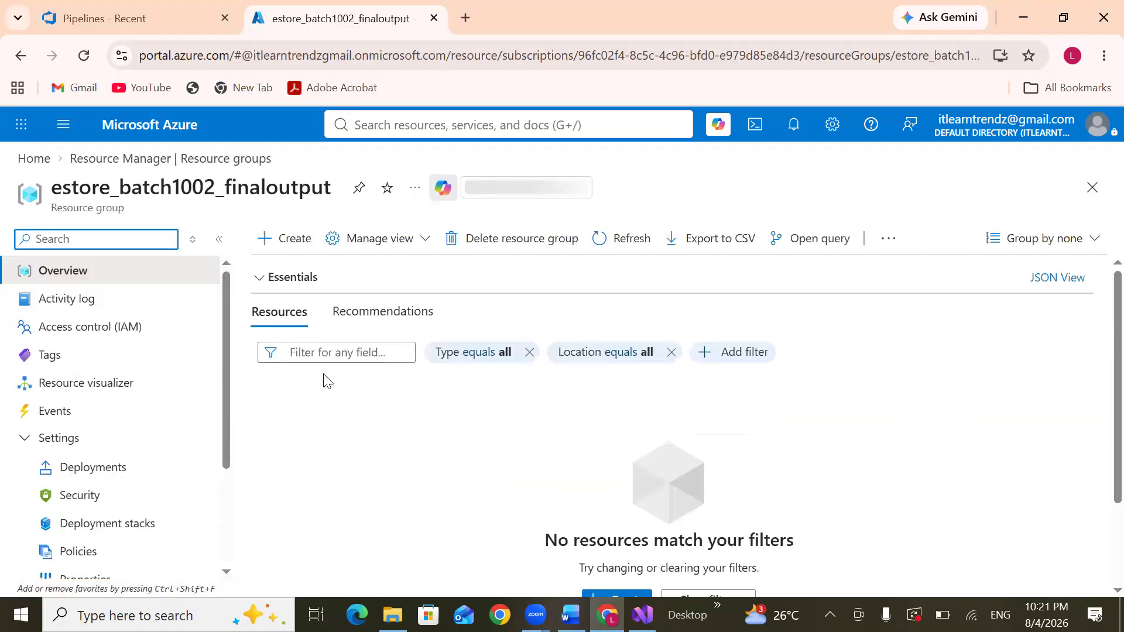
click(290, 243)
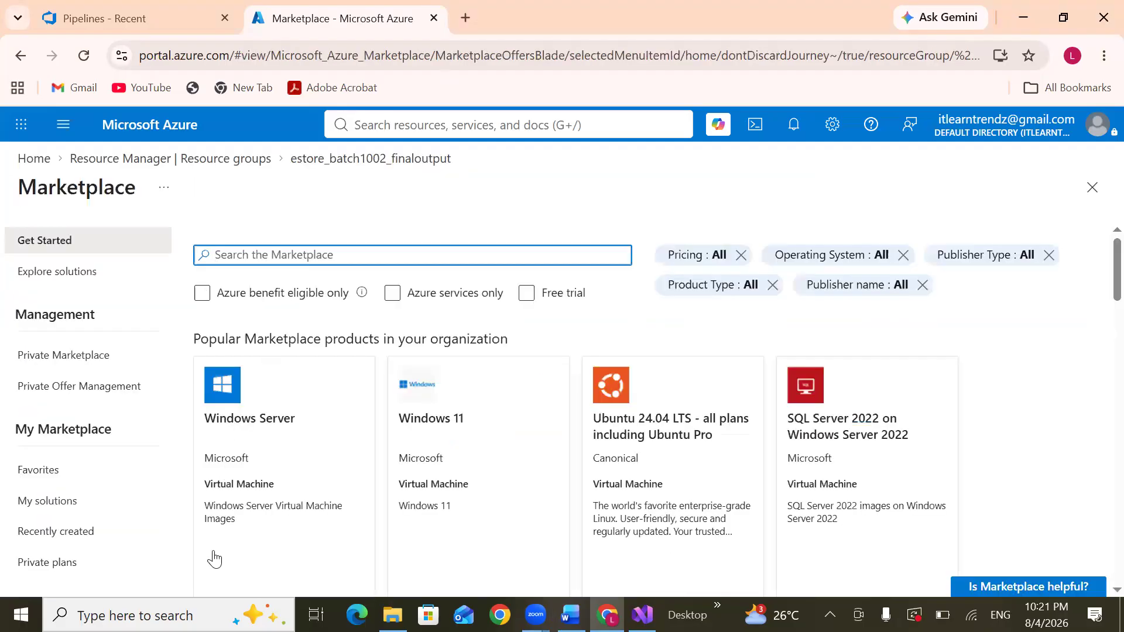
scroll(218, 496, down, 3)
click(215, 460)
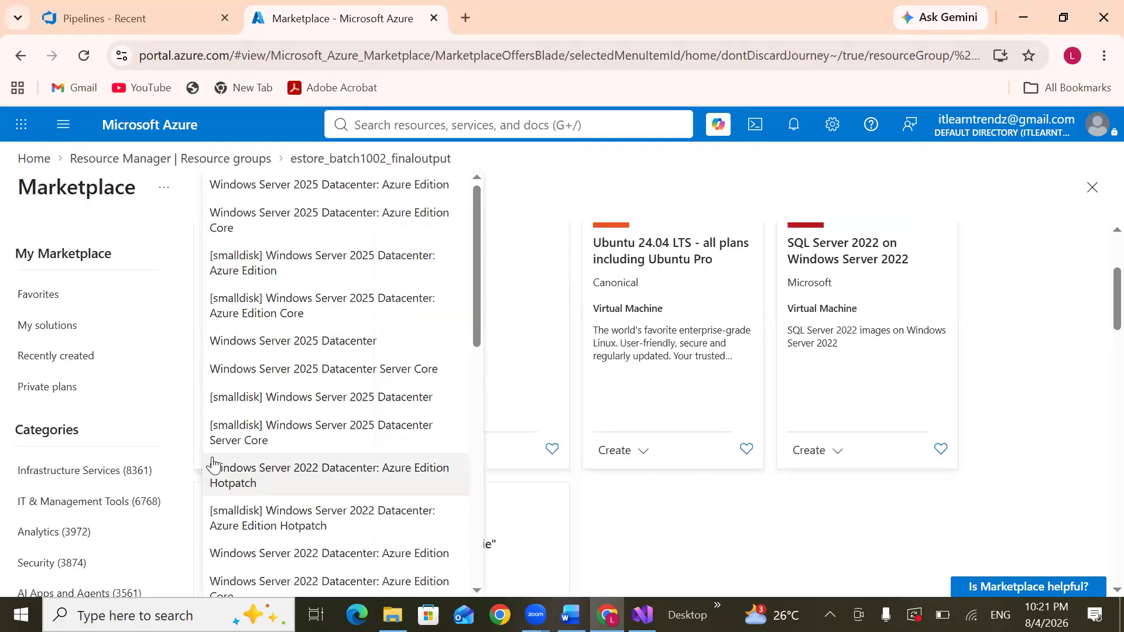
click(328, 192)
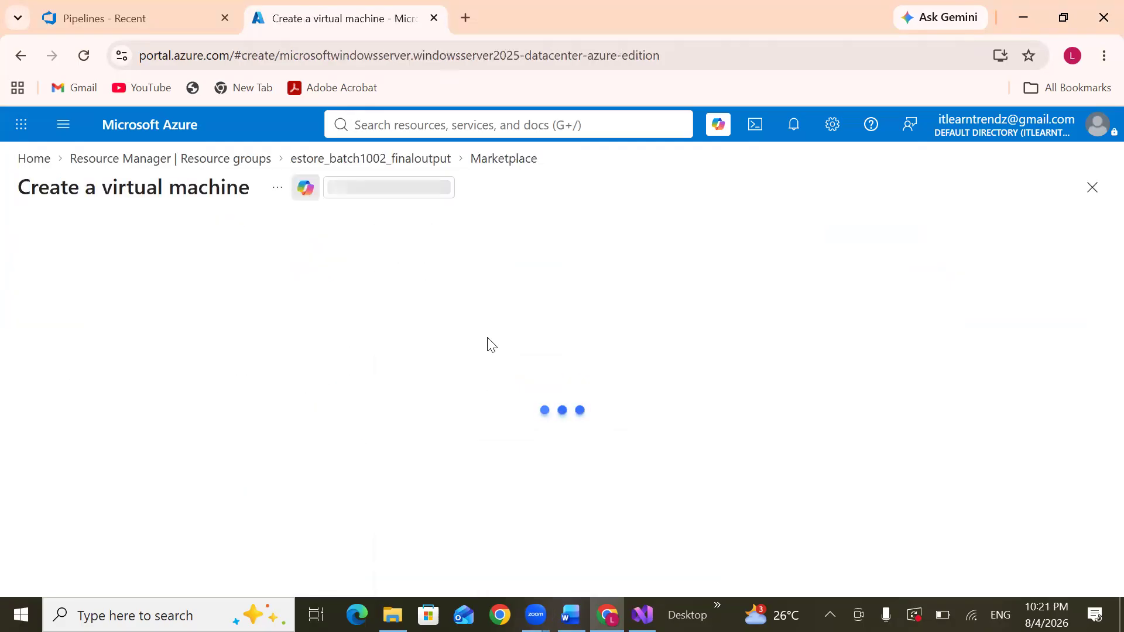
Name the virtual machine estorebatch1002final in the instance details.
scroll(490, 345, down, 4)
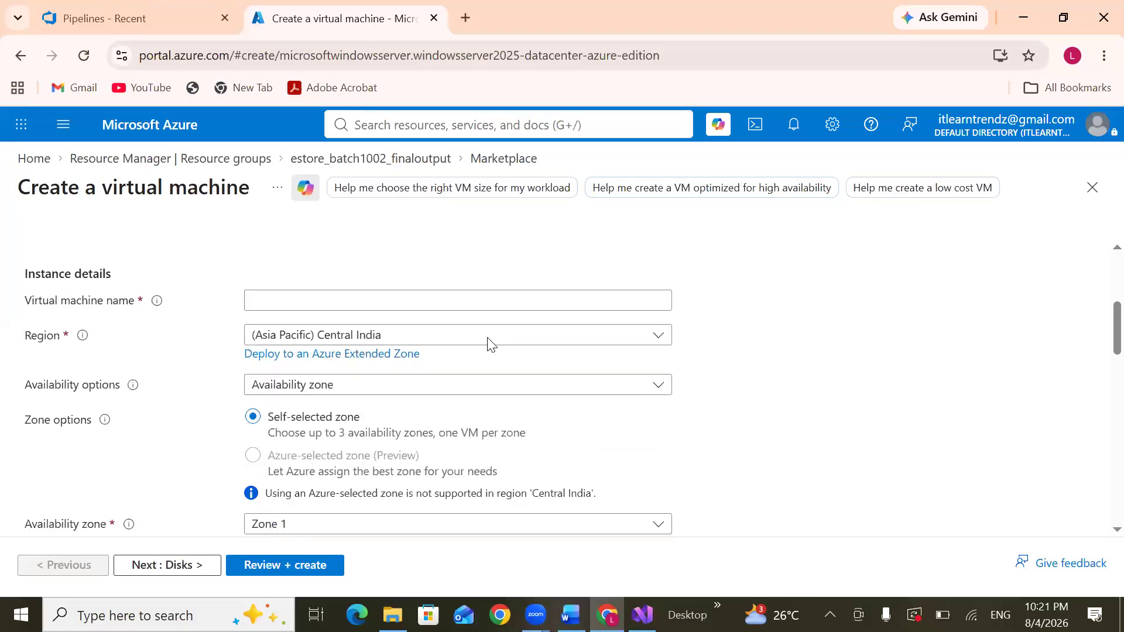
click(353, 296)
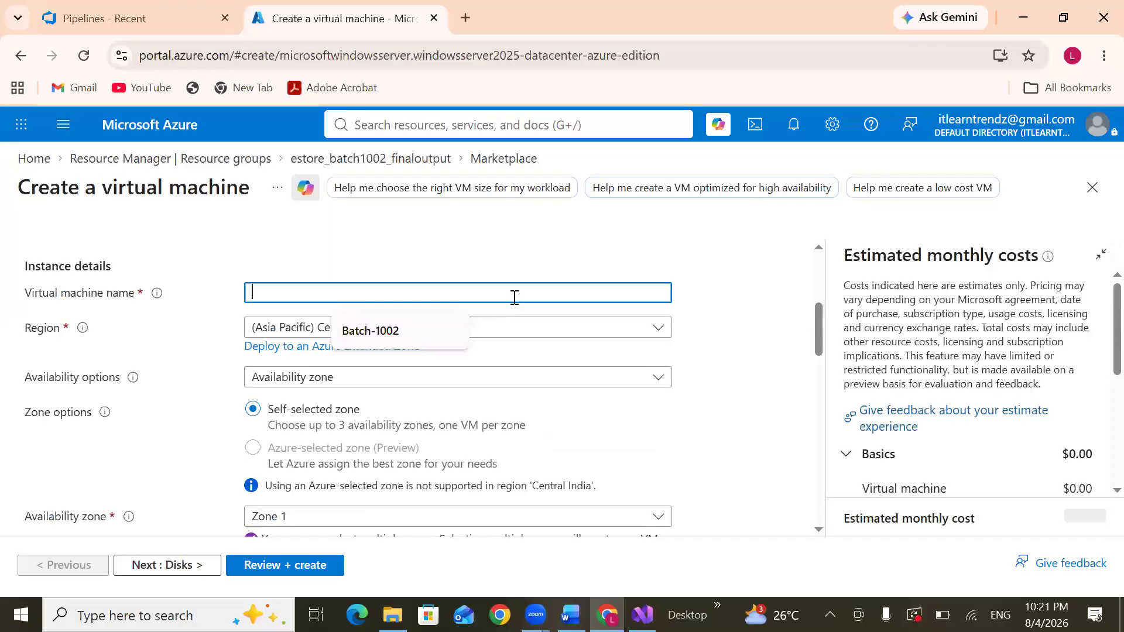
text(estorebatch1002final)
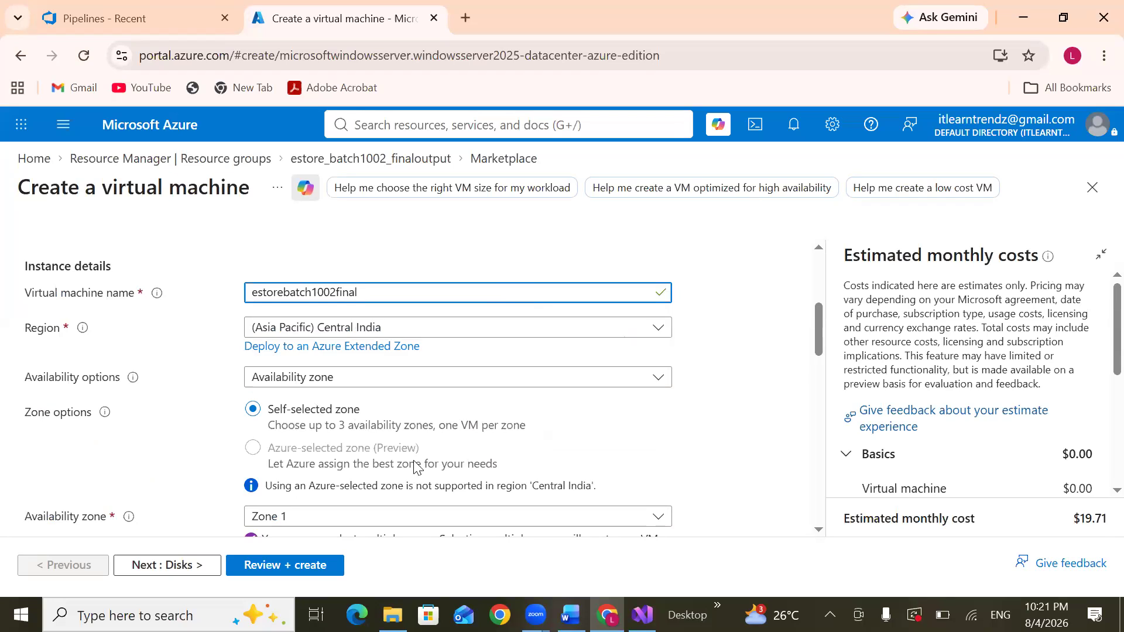
Check the machine's image and size settings and set the administrator username to estoreadminmodule.
scroll(411, 470, down, 7)
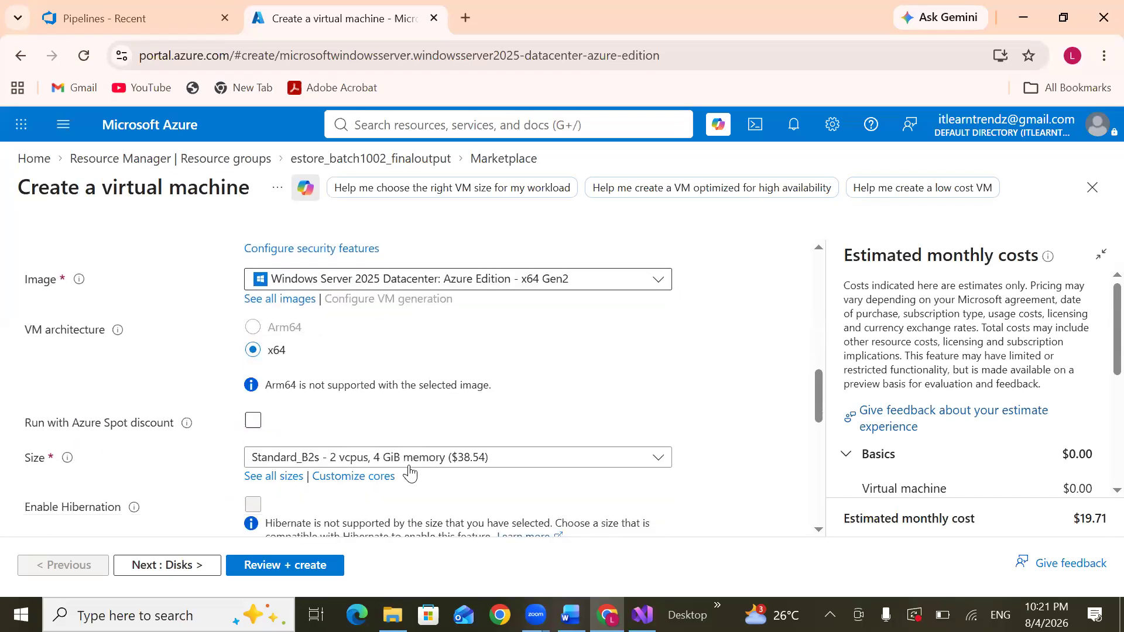
scroll(357, 417, up, 3)
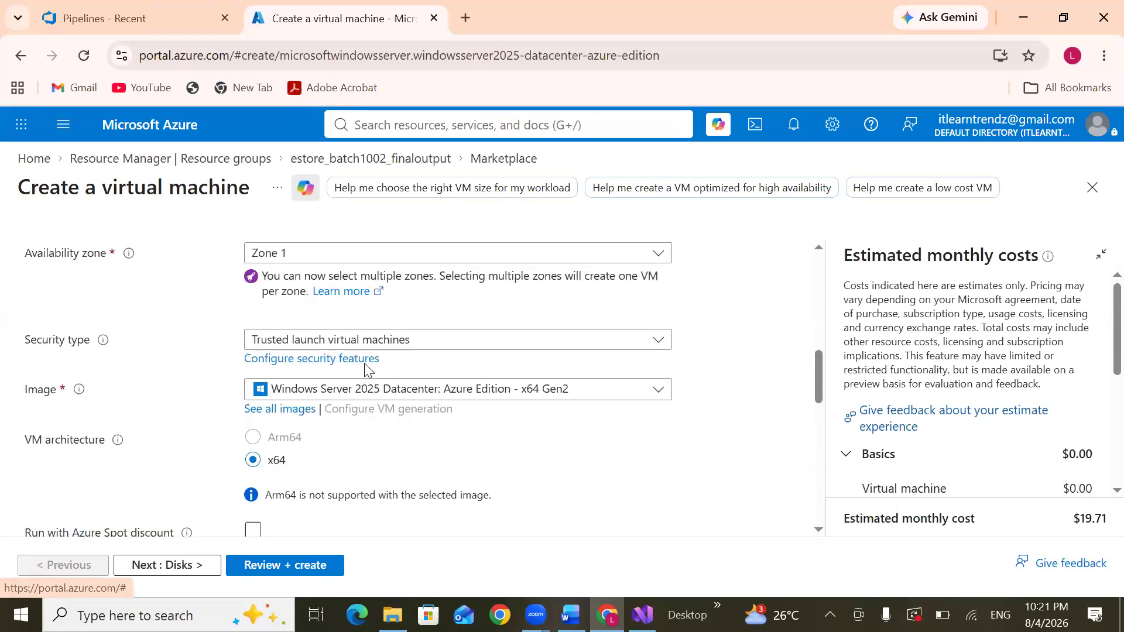
scroll(470, 454, down, 8)
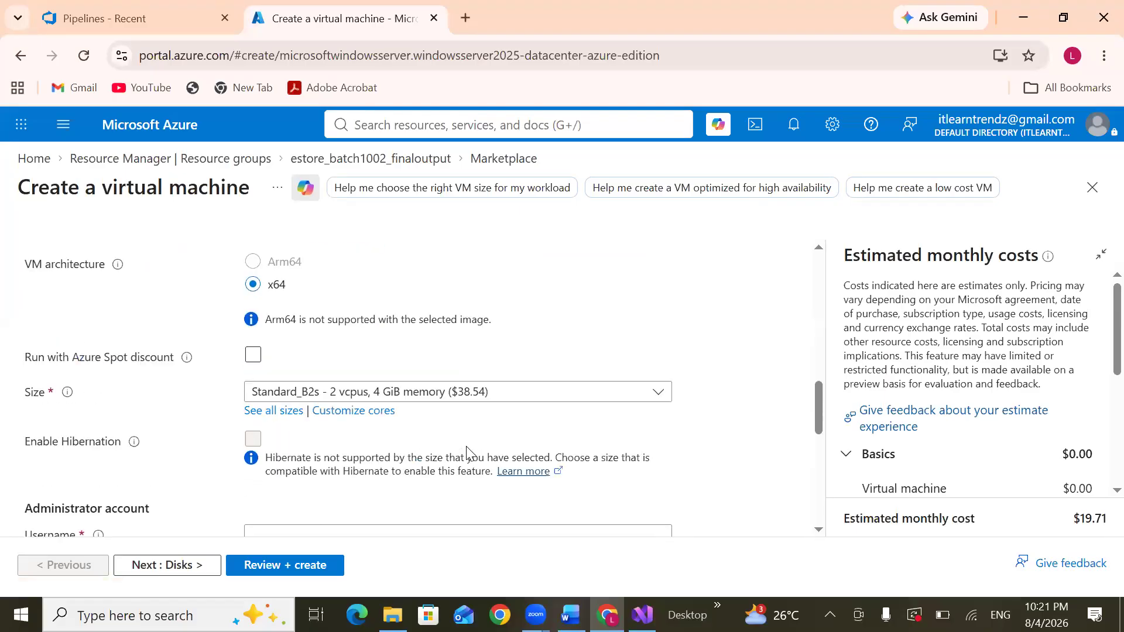
click(356, 274)
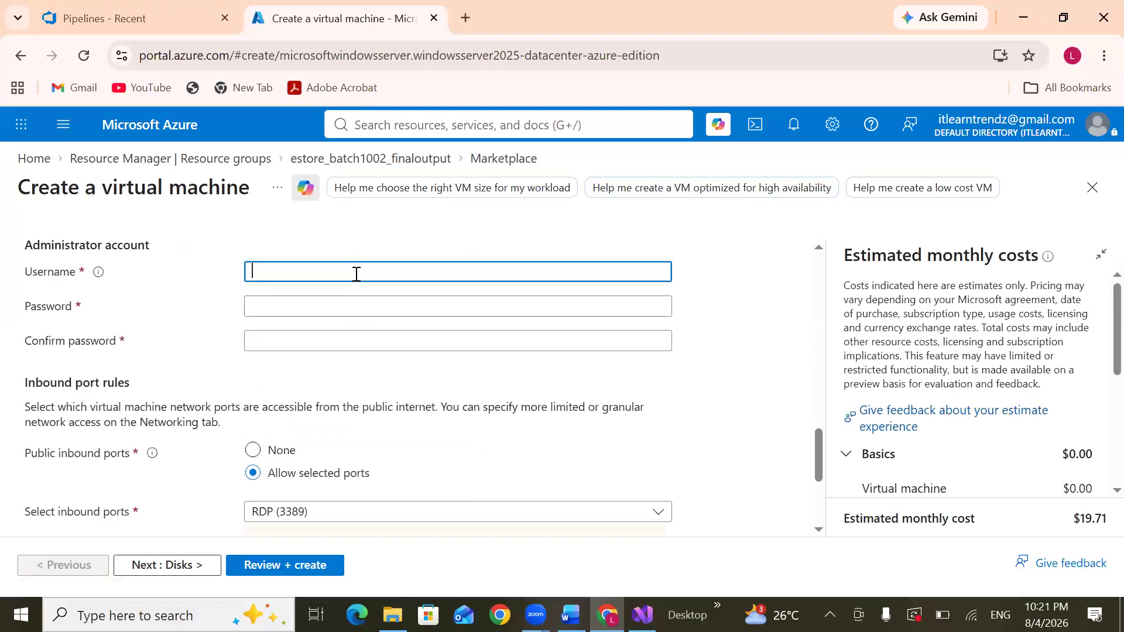
text(estoreadminmodule)
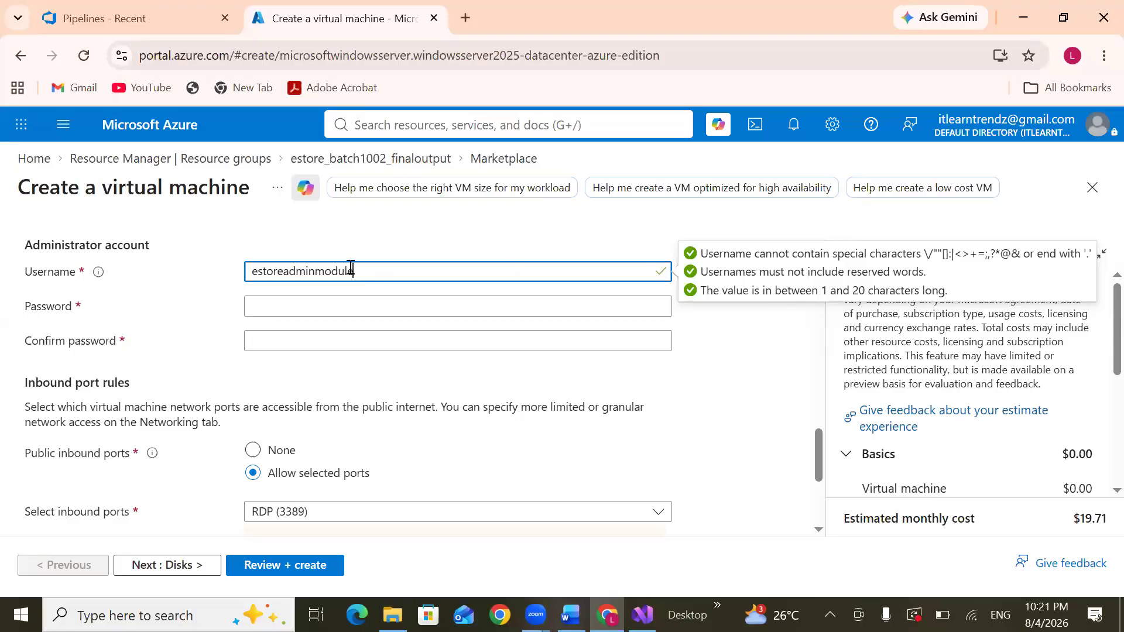
Enter and confirm the administrator account password for the virtual machine.
click(325, 296)
text(E)
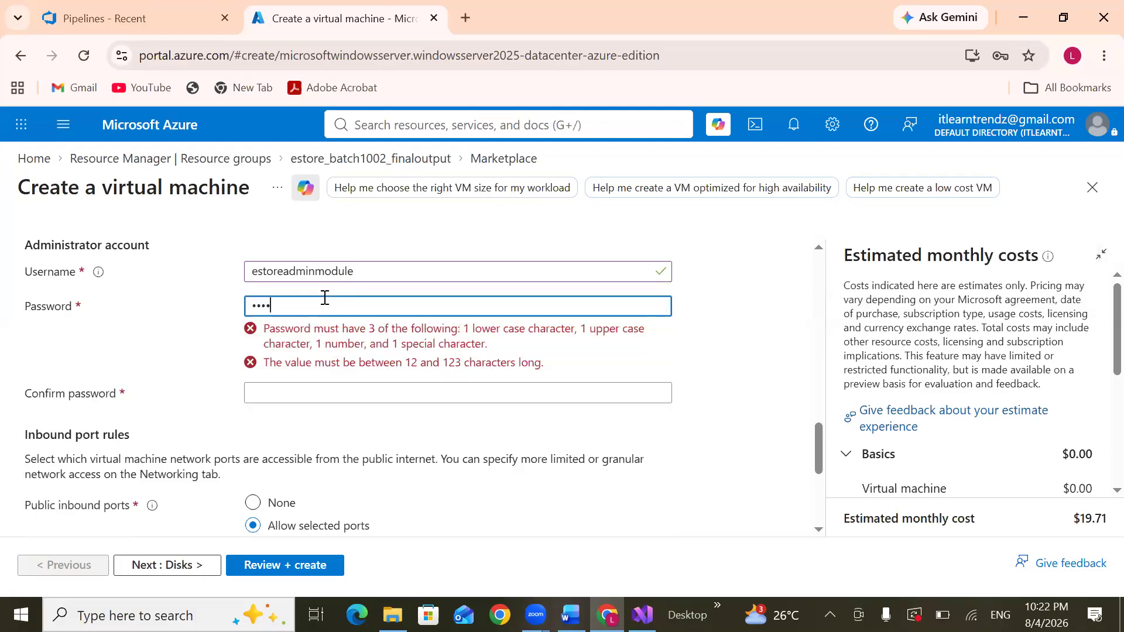
text(•••••••••)
key(Tab)
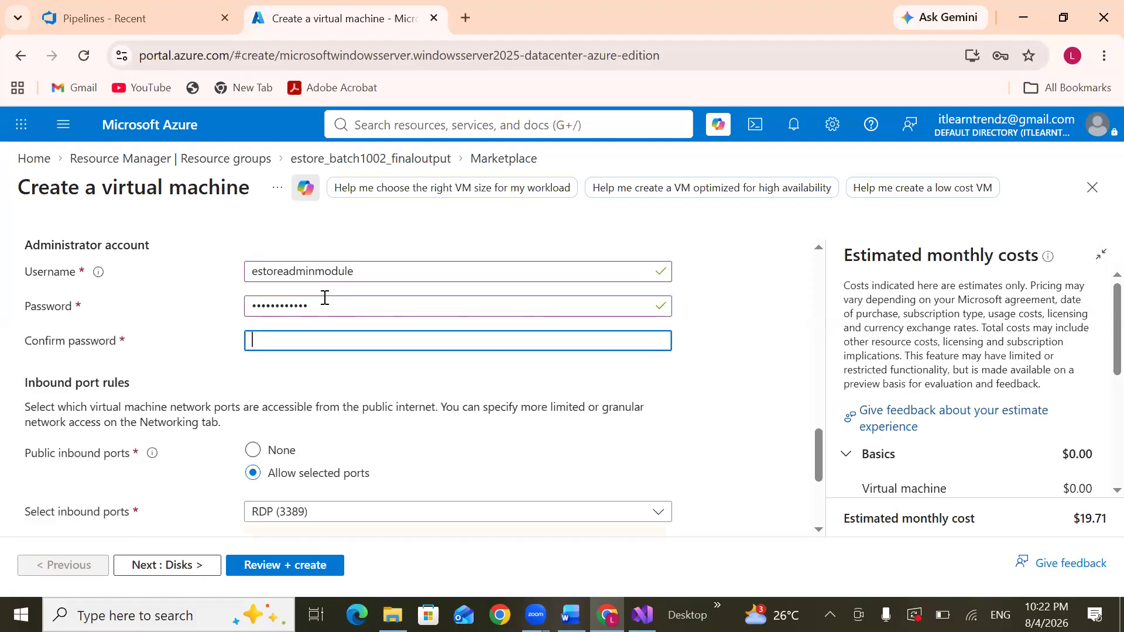
text(***)
click(343, 432)
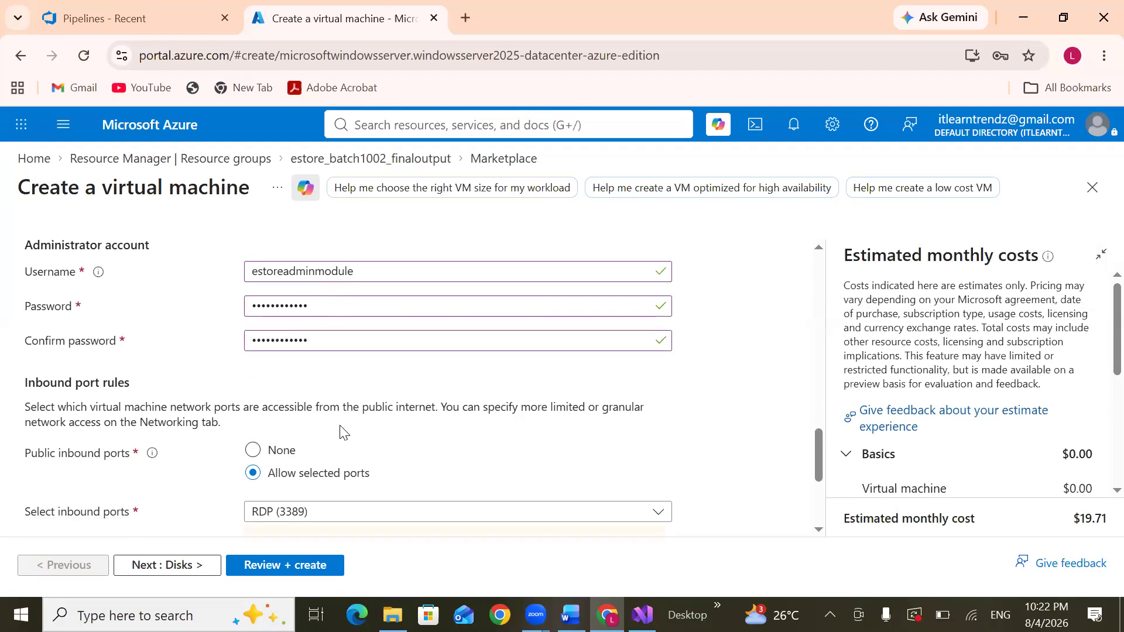
Allow HTTP (80) and HTTPS (443) as inbound ports in addition to RDP (3389).
scroll(342, 432, down, 4)
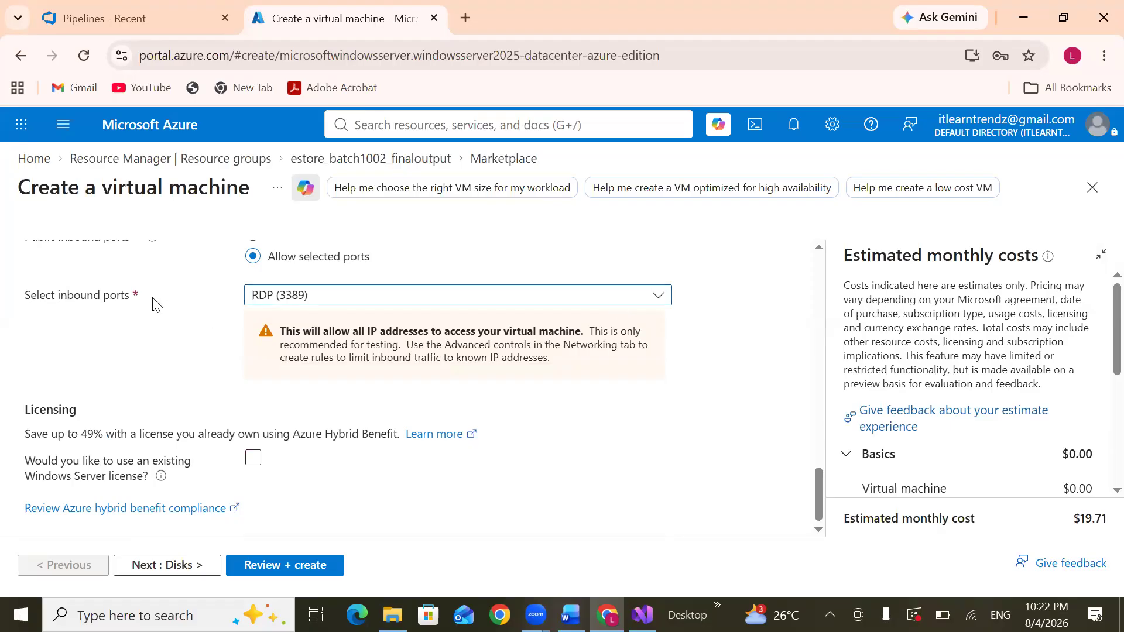
click(659, 297)
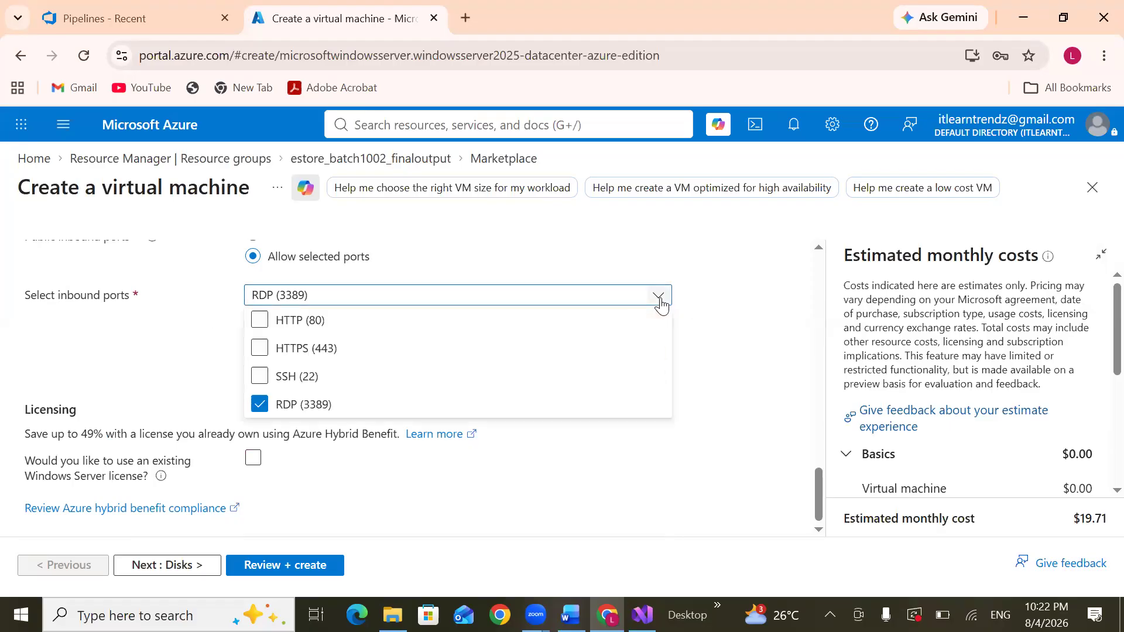
click(259, 321)
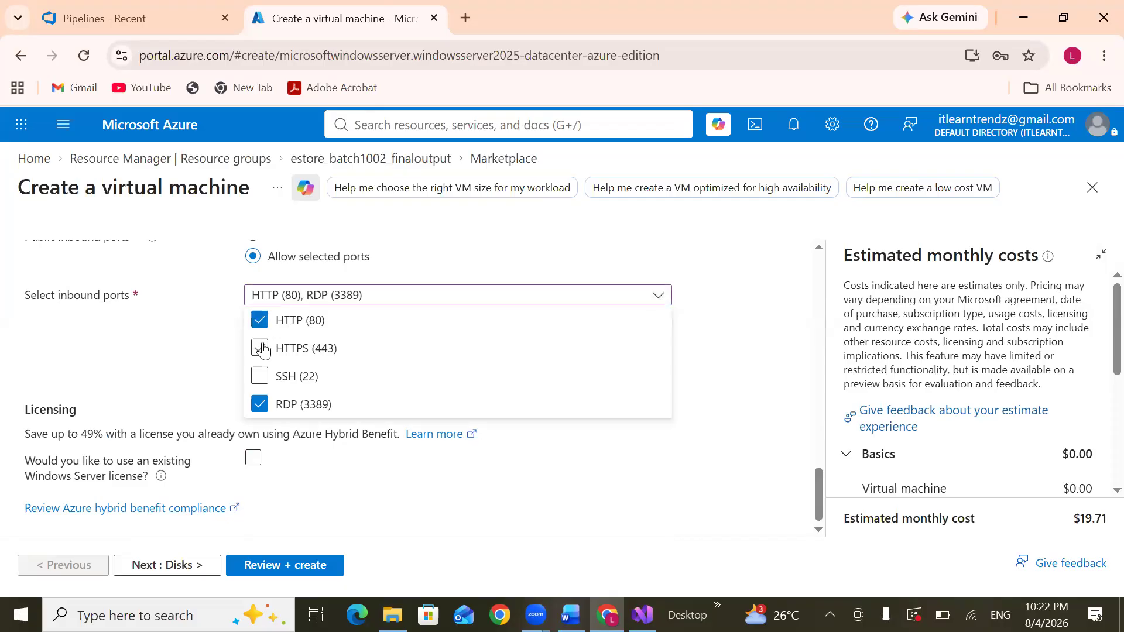
click(261, 349)
click(173, 379)
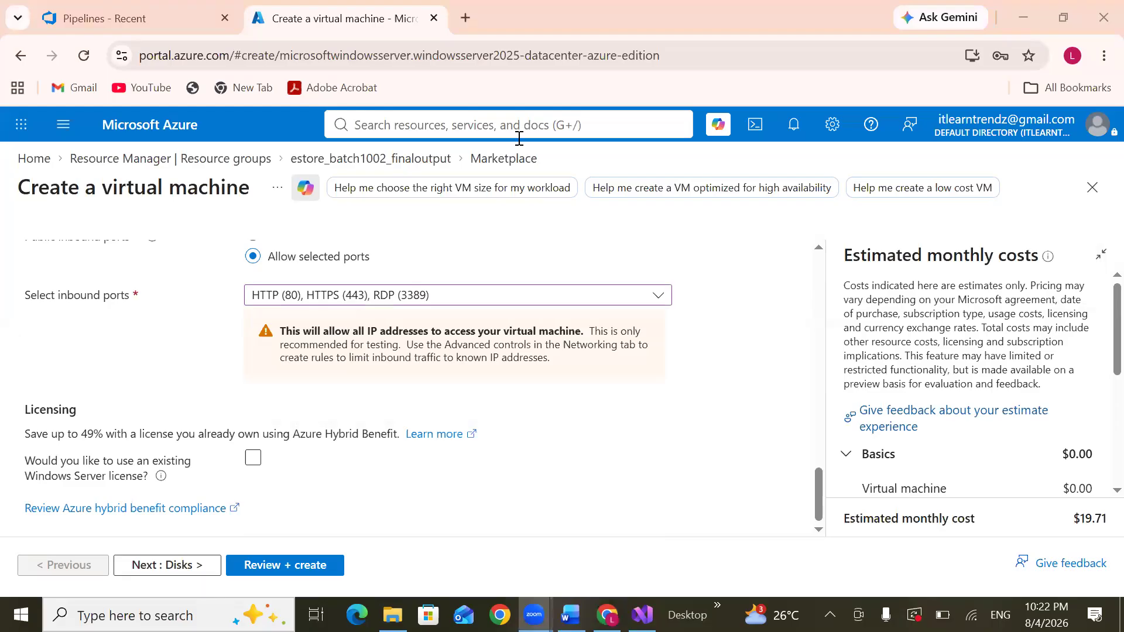
Keep the default disk, networking, management, monitoring, advanced and tag settings and proceed to the final review of the virtual machine.
click(200, 567)
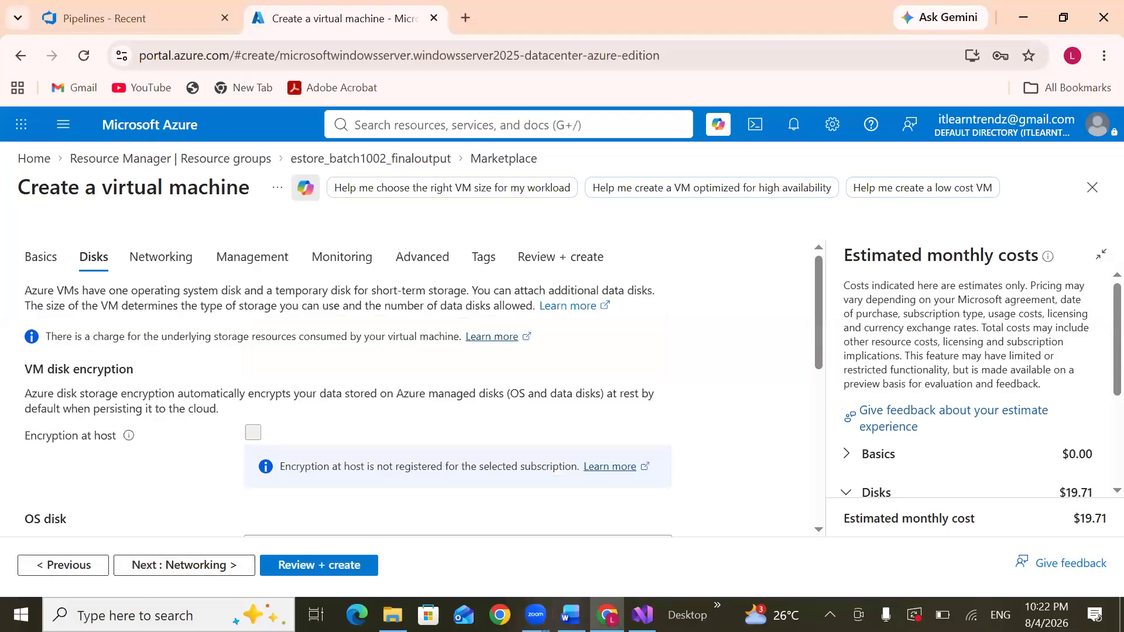
click(182, 567)
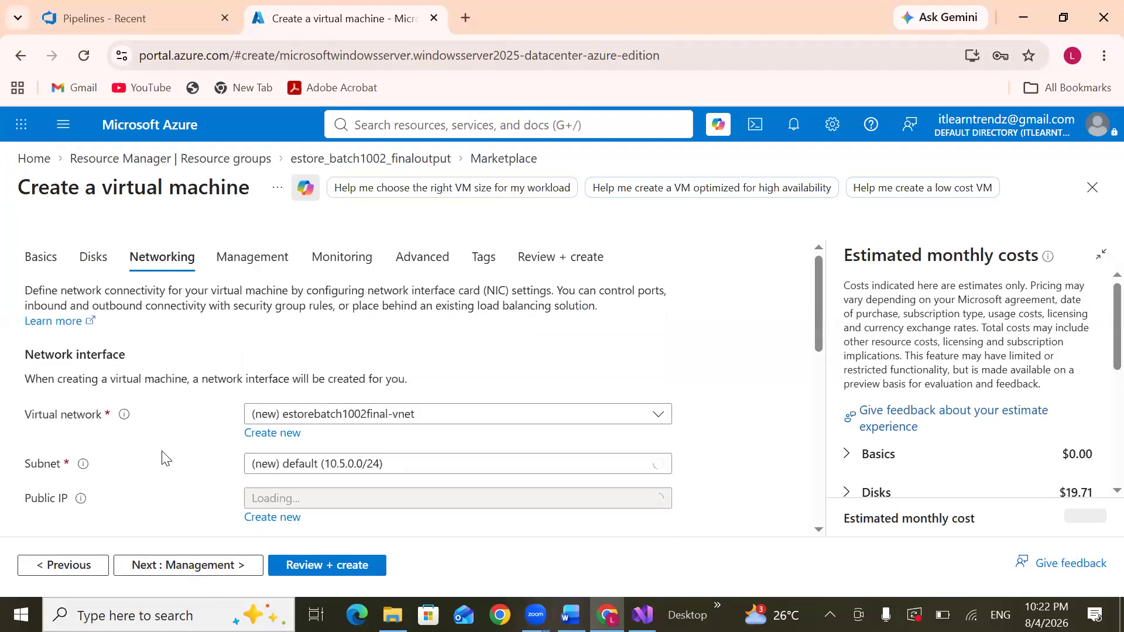
scroll(163, 458, down, 3)
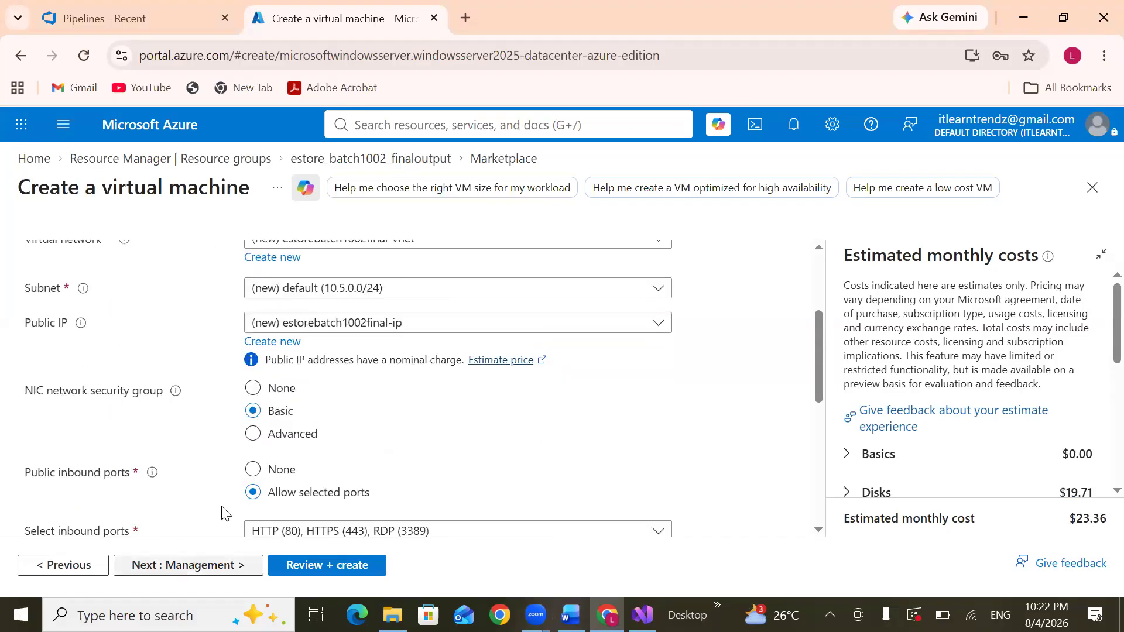
scroll(237, 422, down, 5)
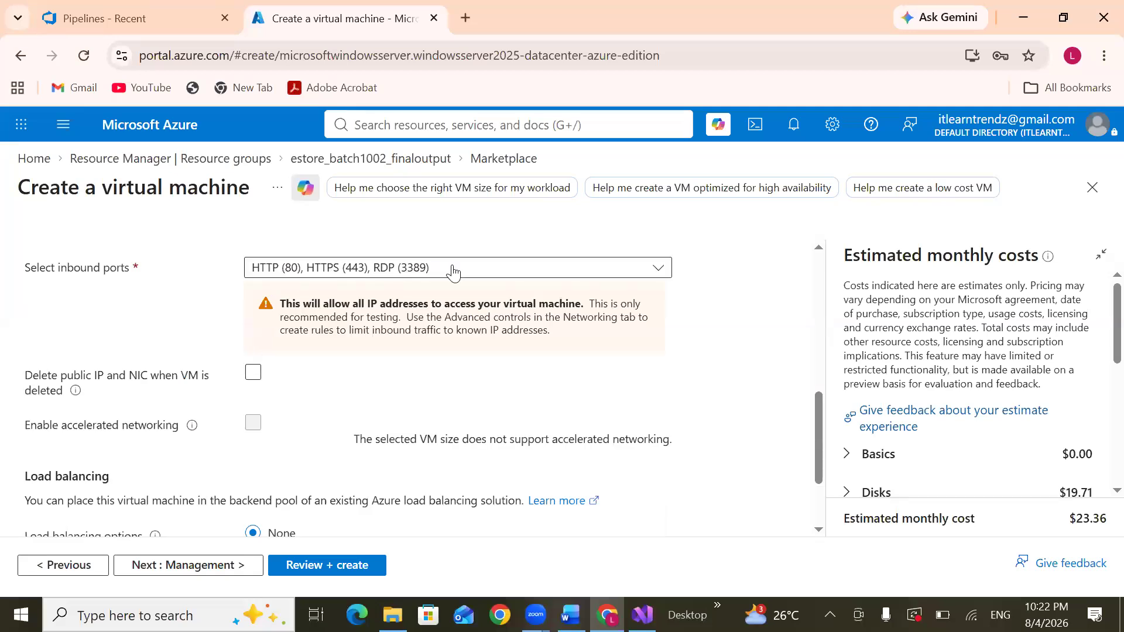
click(149, 565)
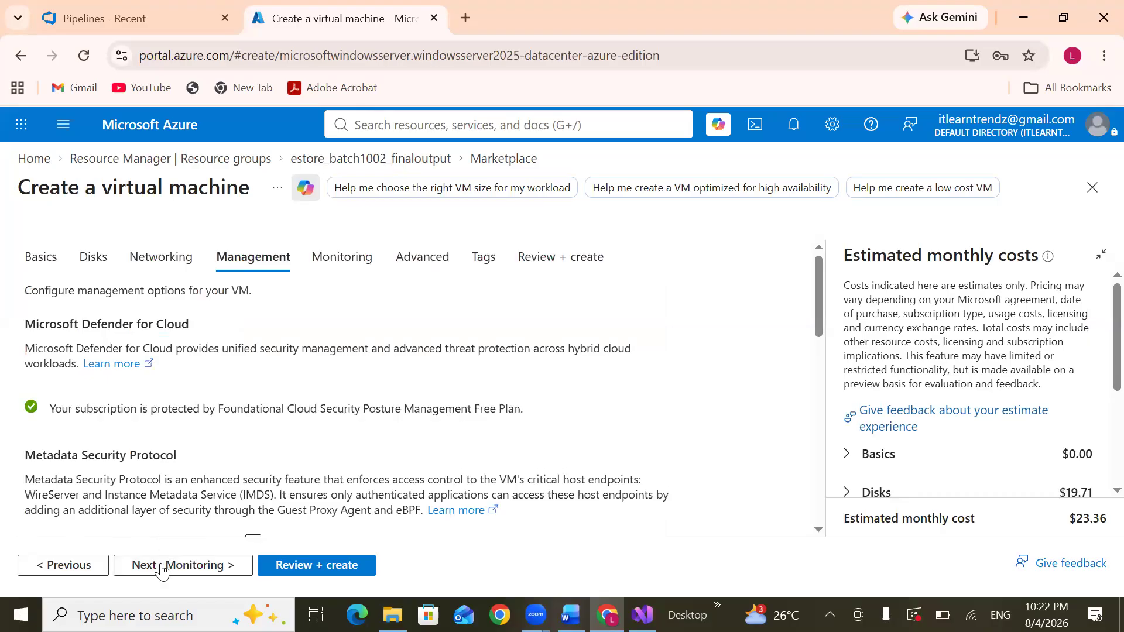
click(166, 565)
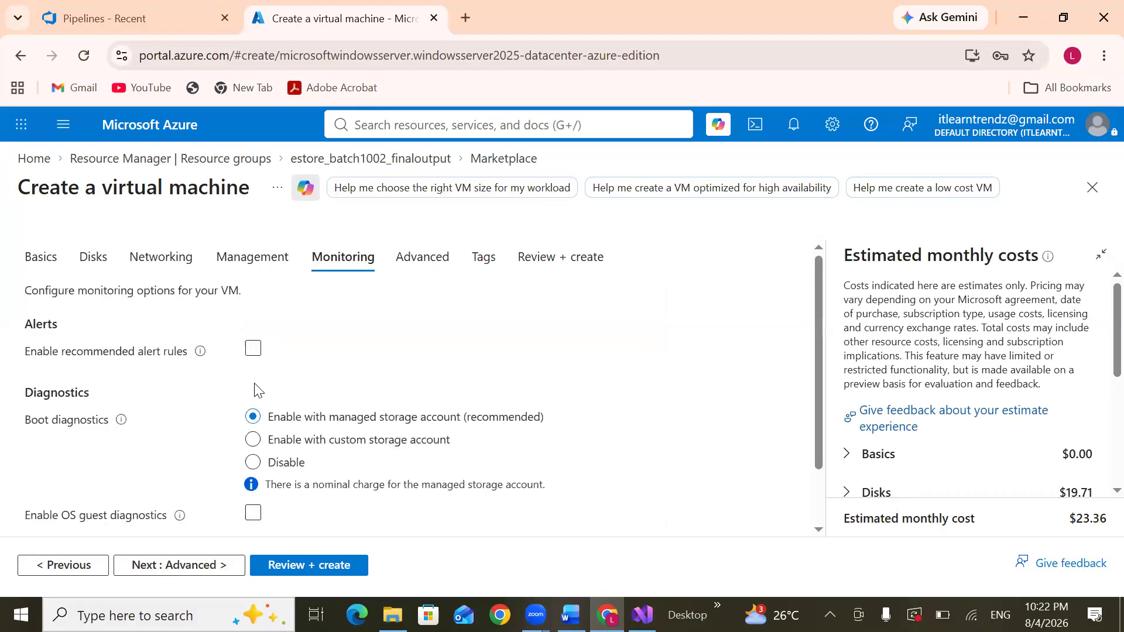
click(176, 568)
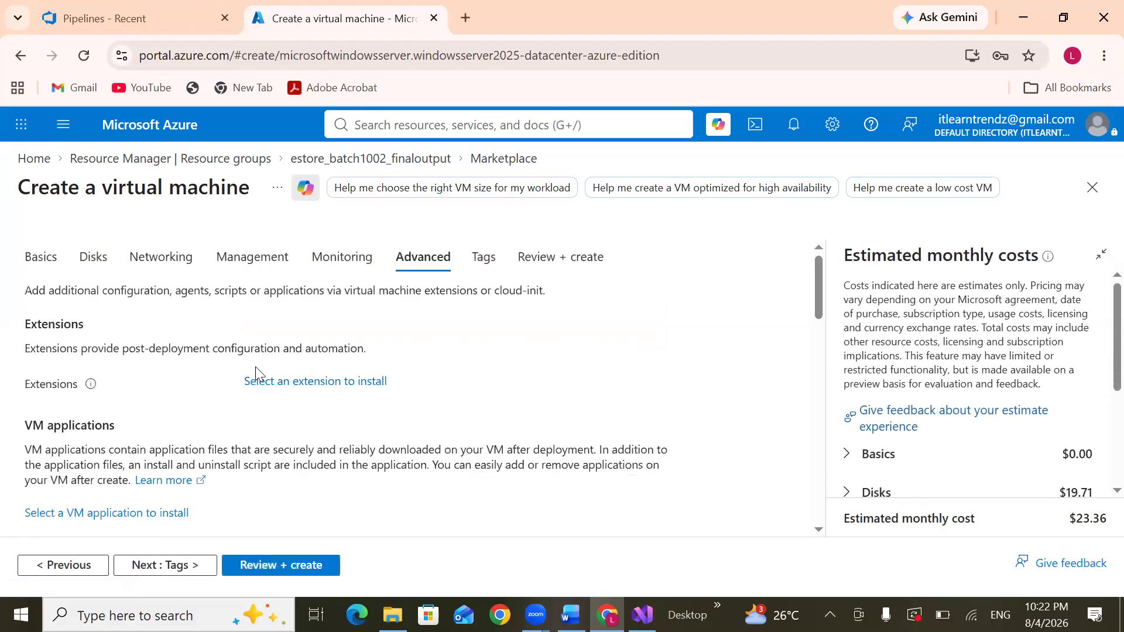
click(144, 571)
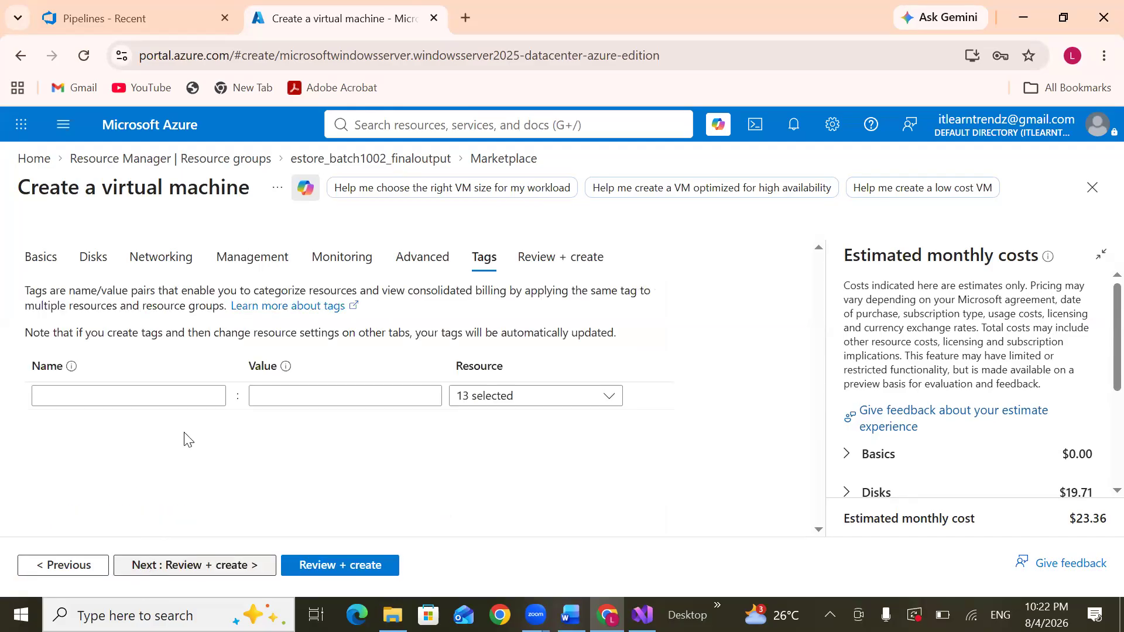
click(179, 576)
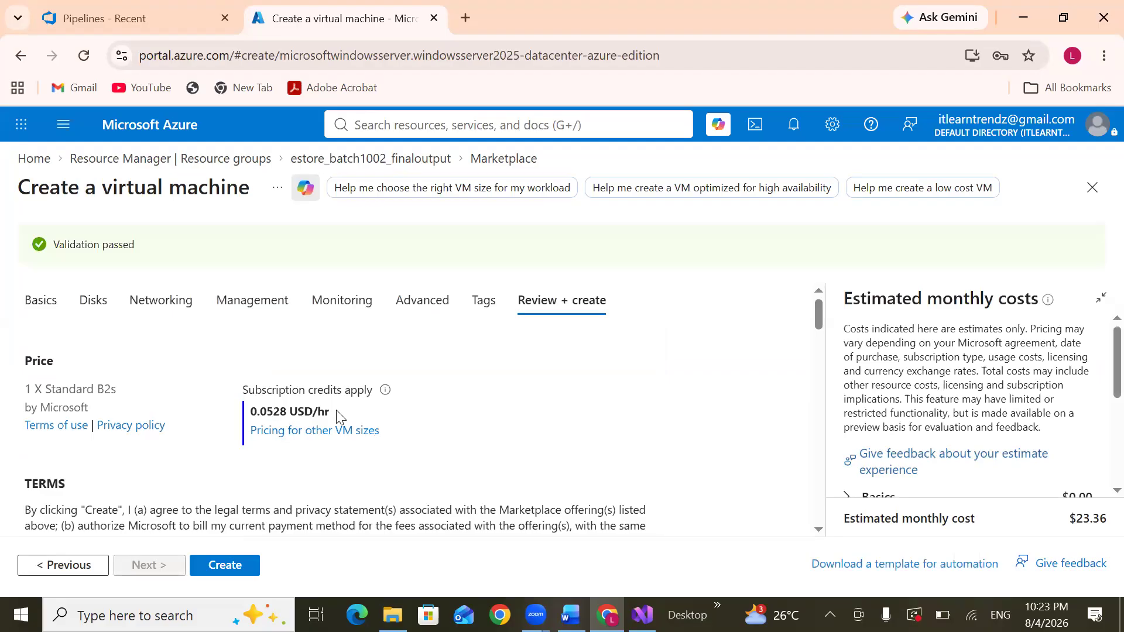
Check the hourly price and configuration summary, create the virtual machine and look over its deployment details.
drag(287, 411, 347, 411)
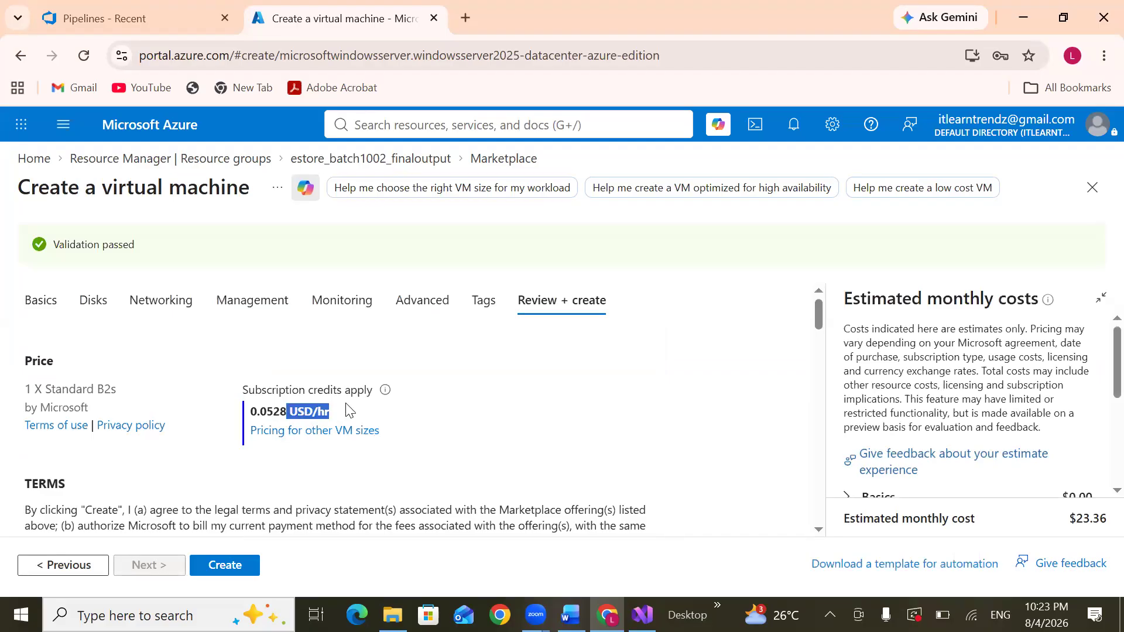
click(347, 410)
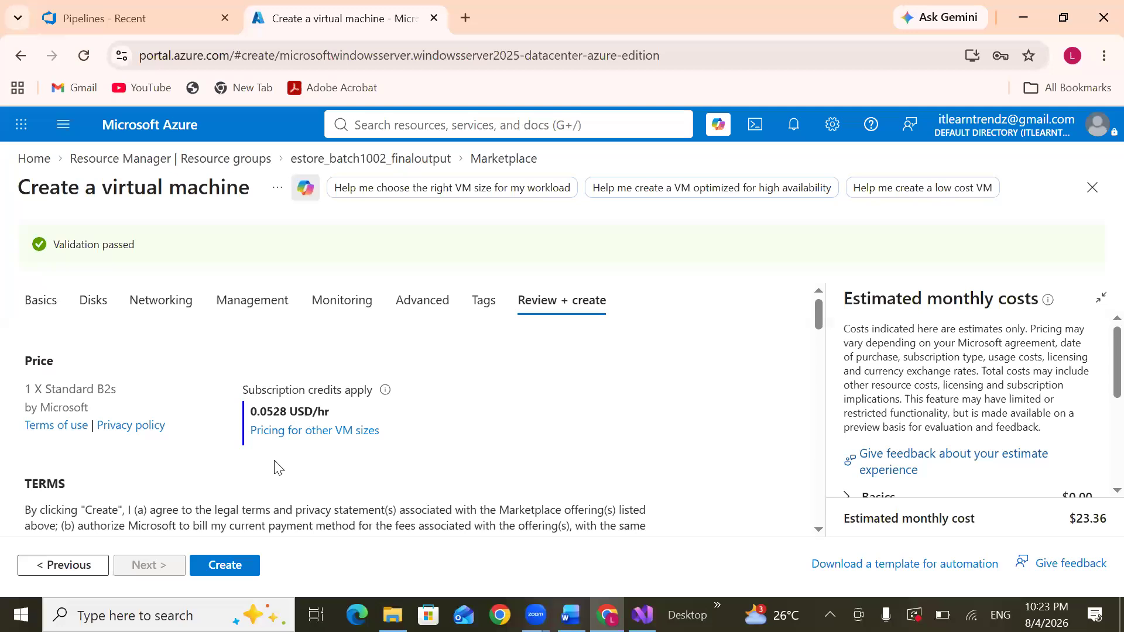
scroll(275, 466, down, 10)
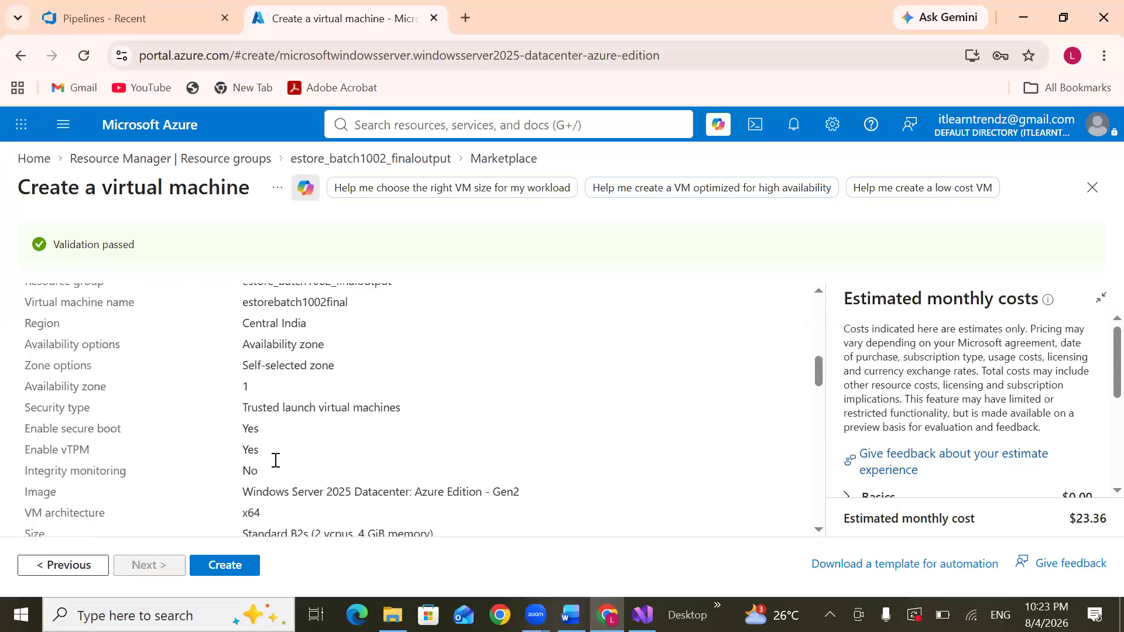
scroll(275, 467, down, 10)
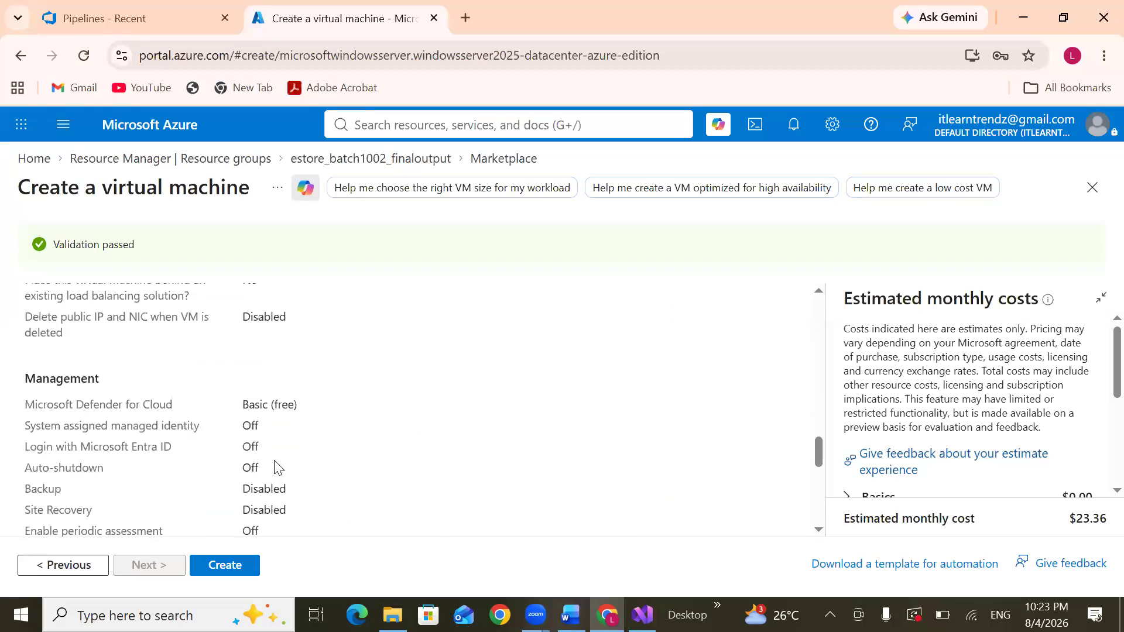
scroll(275, 466, down, 3)
click(233, 564)
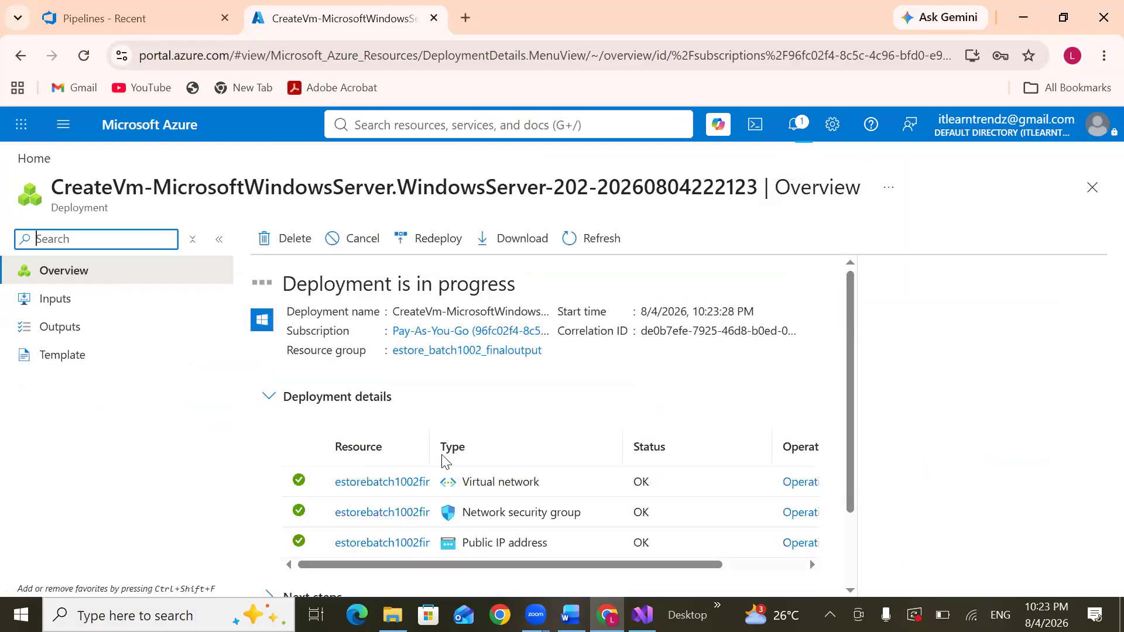
scroll(443, 460, down, 2)
scroll(443, 459, up, 2)
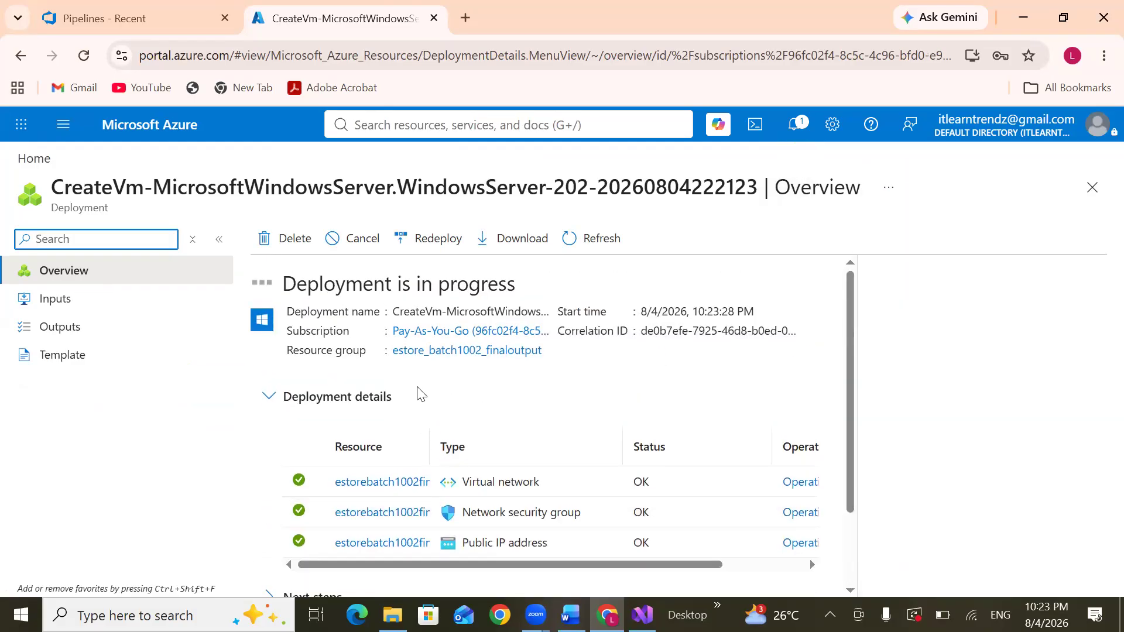
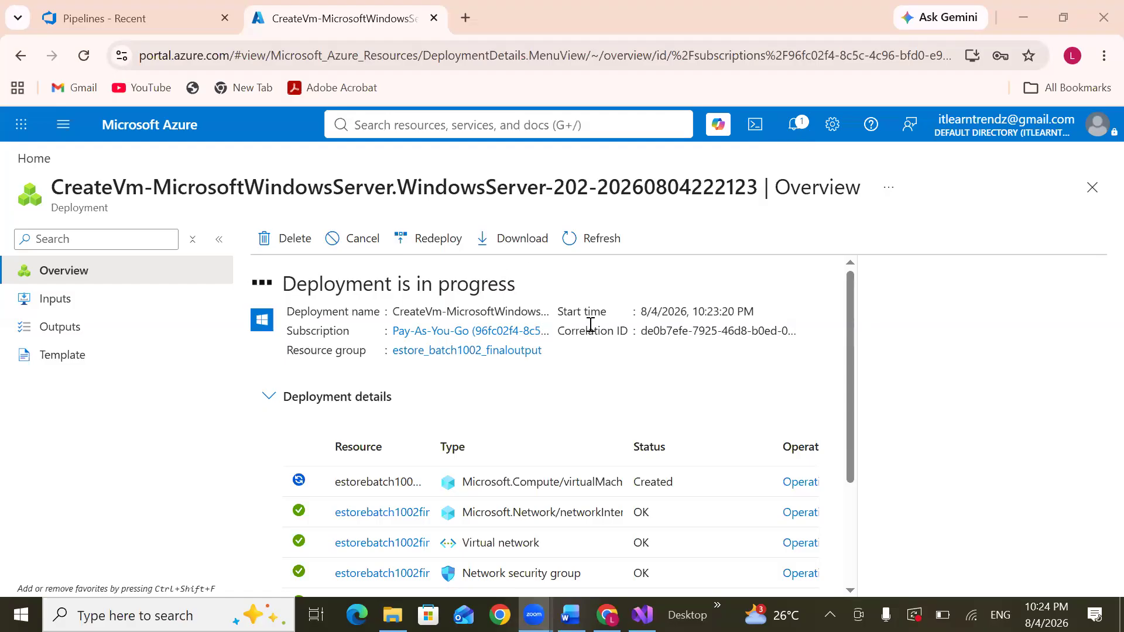
Wait for the virtual machine deployment to finish, then open its resource group and review the resources in it.
scroll(590, 325, down, 3)
scroll(590, 325, up, 3)
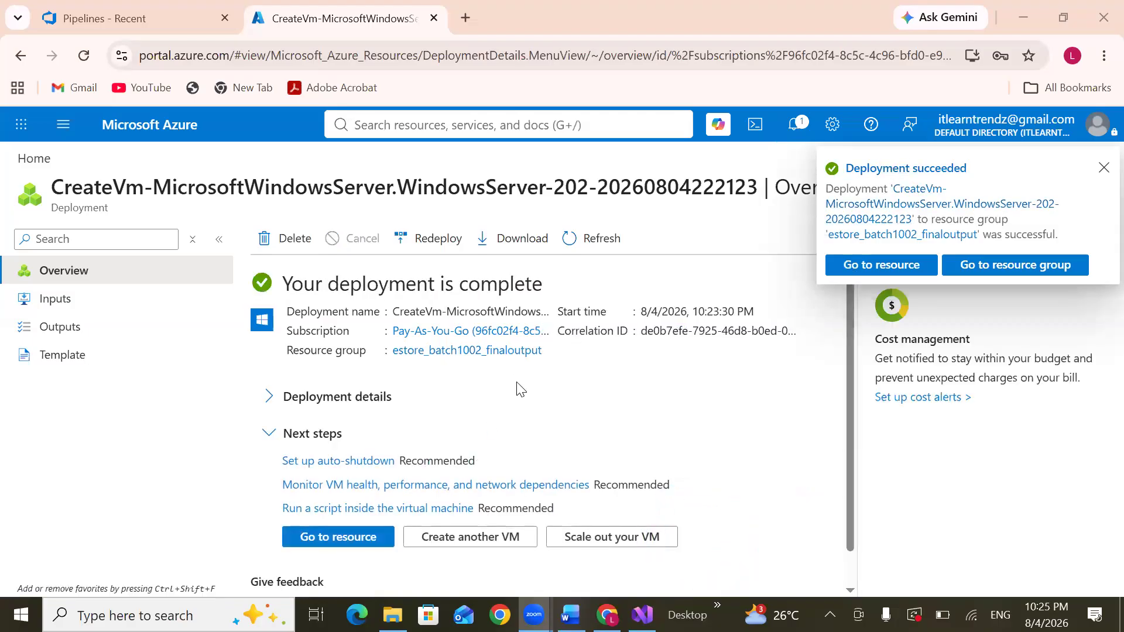
click(981, 270)
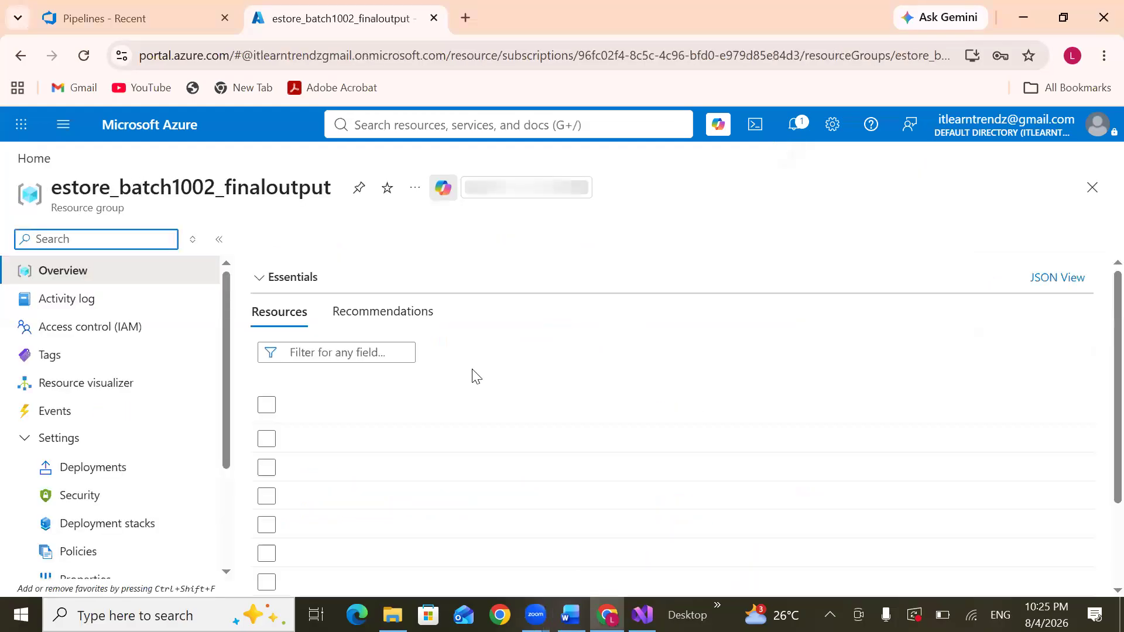
scroll(461, 370, down, 3)
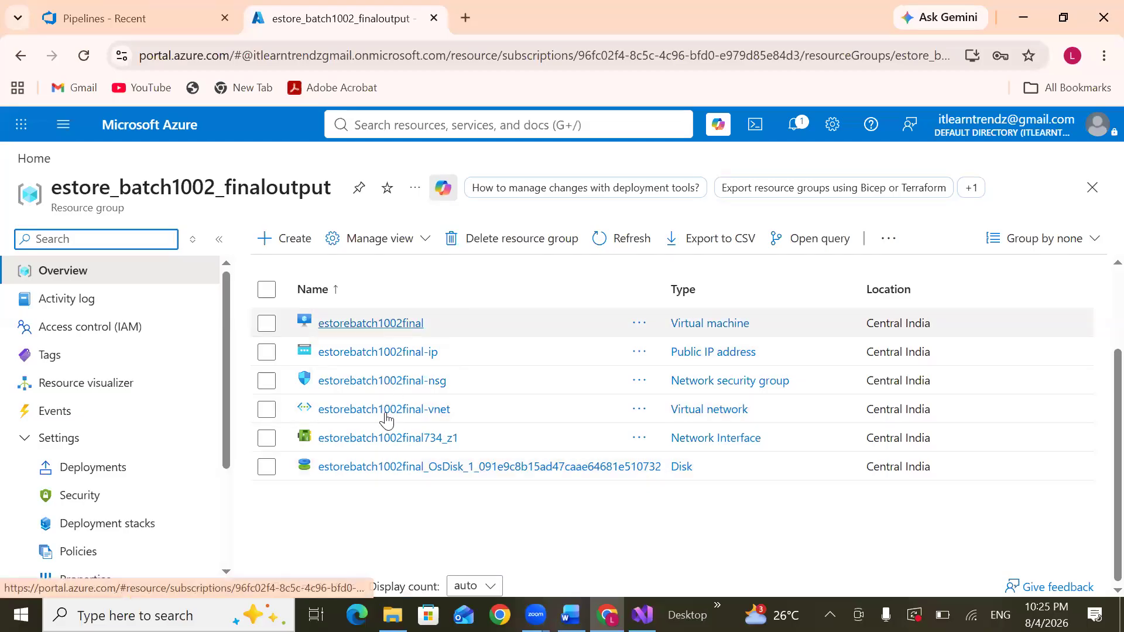
Open the estorebatch1002final virtual machine and examine its essentials, particularly the status, location and size.
click(393, 331)
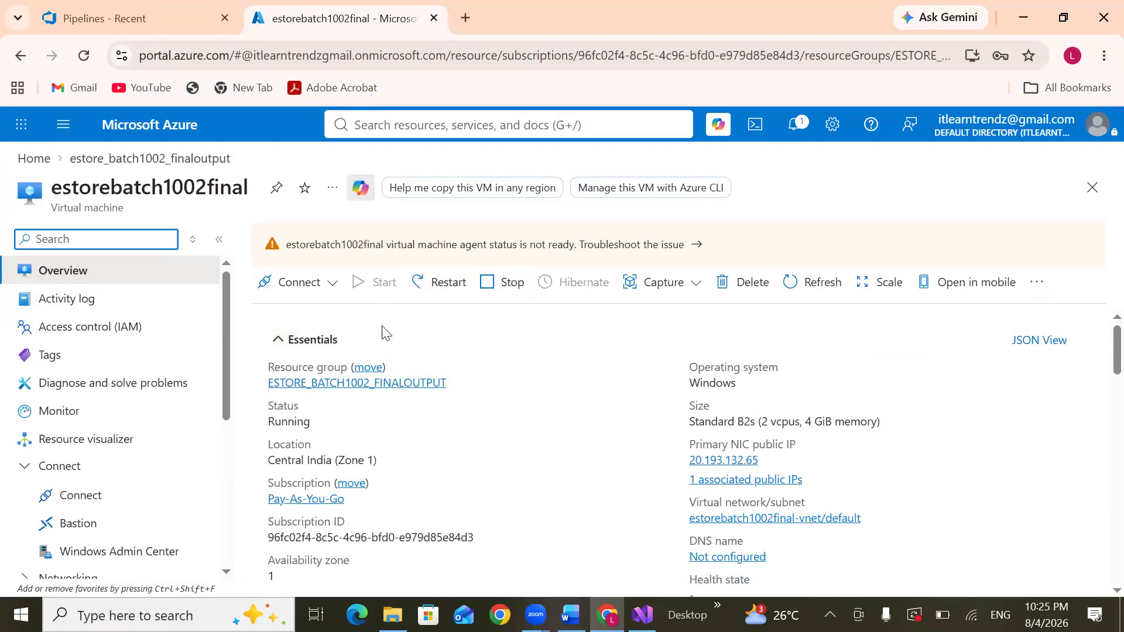
scroll(423, 363, down, 5)
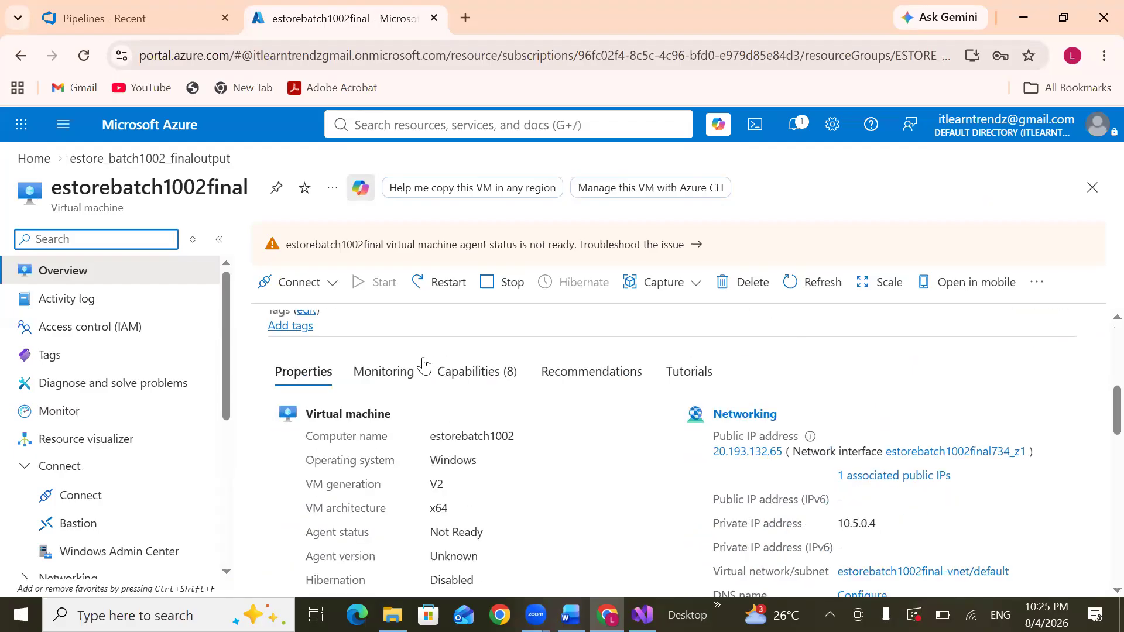
scroll(415, 425, down, 1)
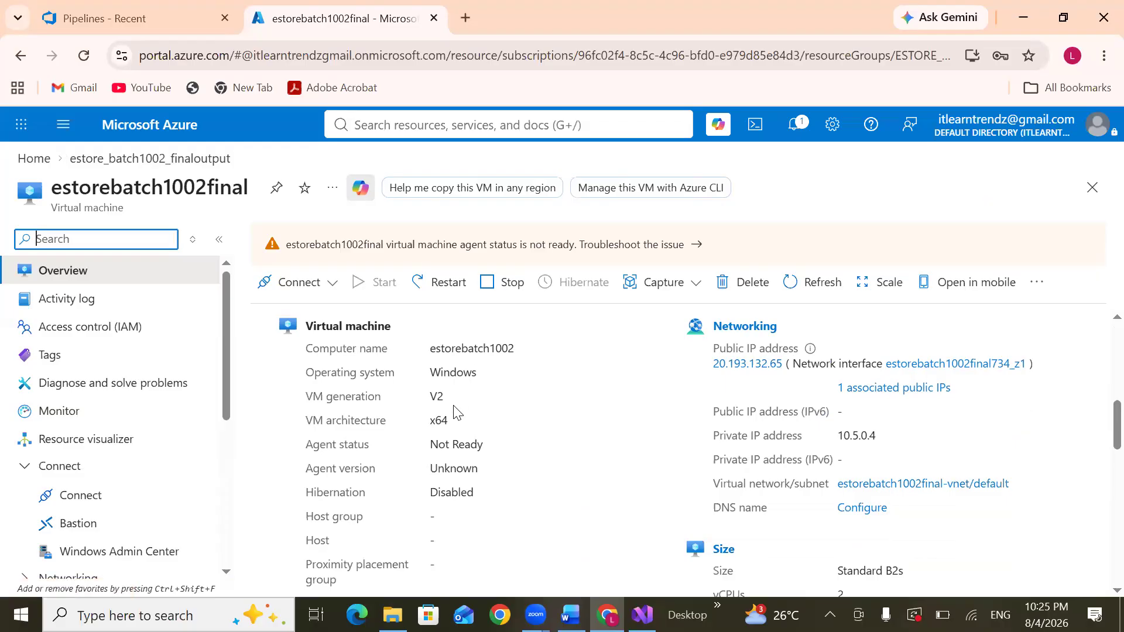
scroll(457, 413, up, 3)
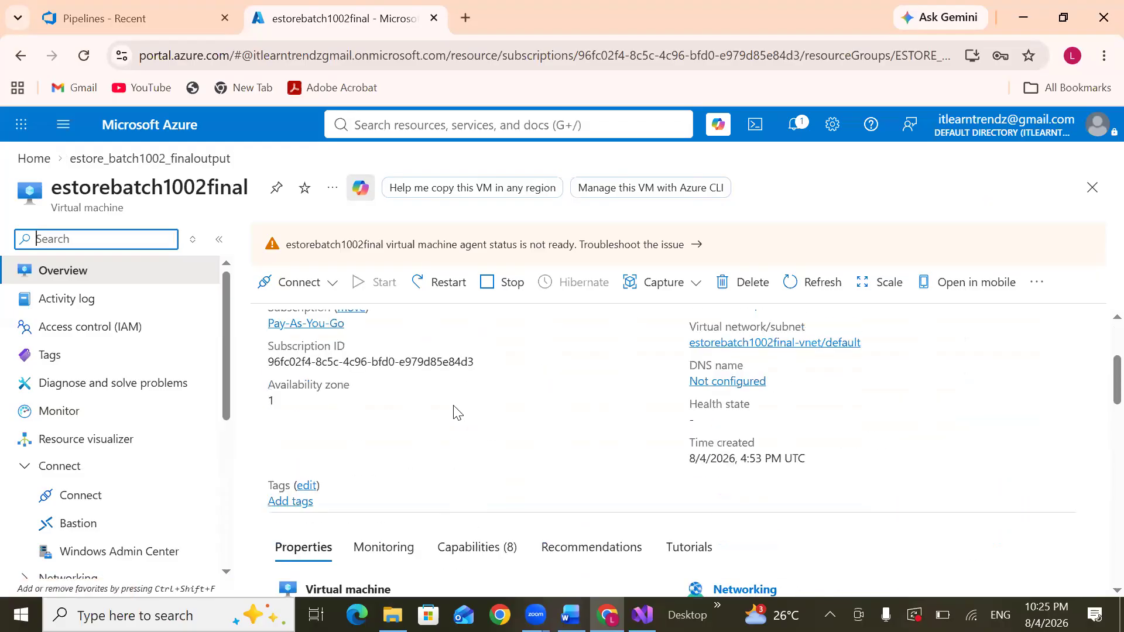
scroll(455, 412, up, 1)
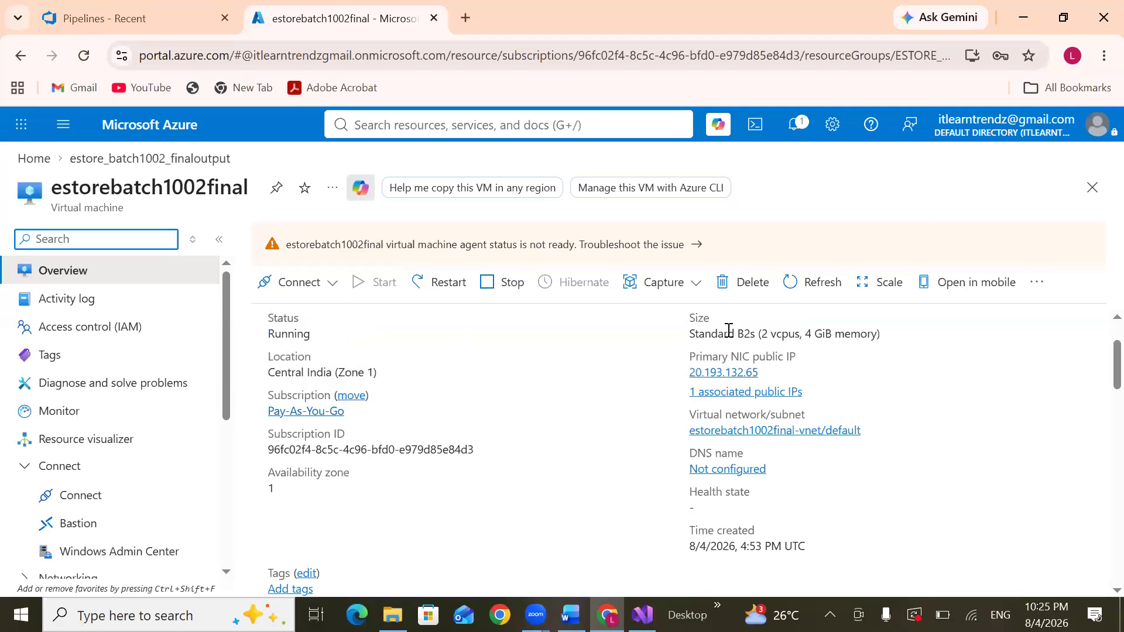
drag(690, 336, 880, 335)
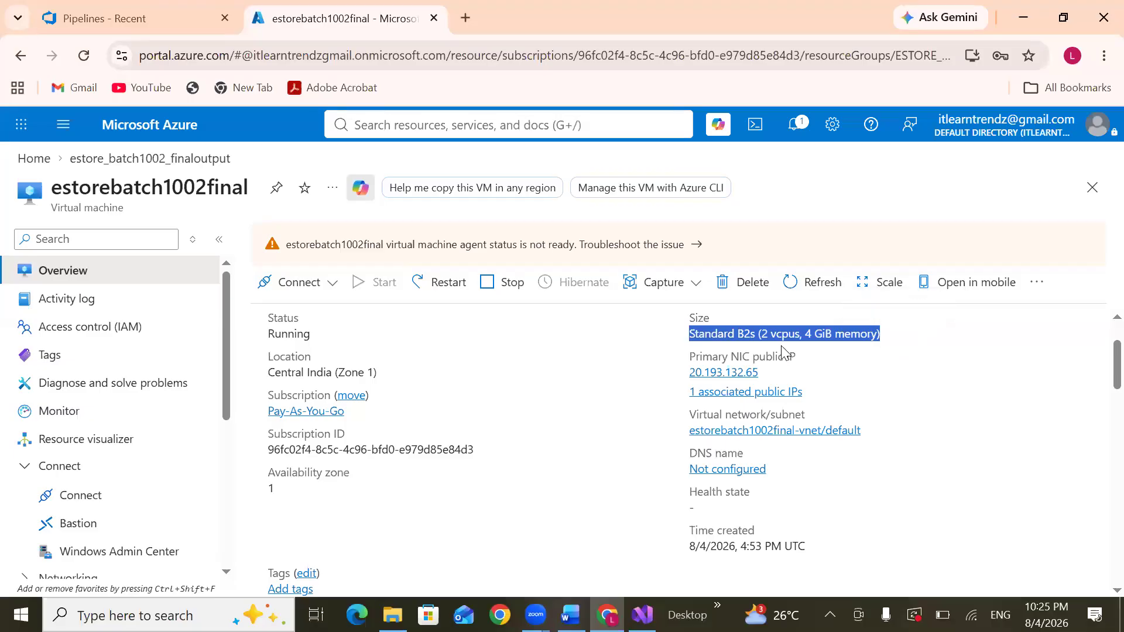
click(620, 359)
scroll(620, 359, up, 1)
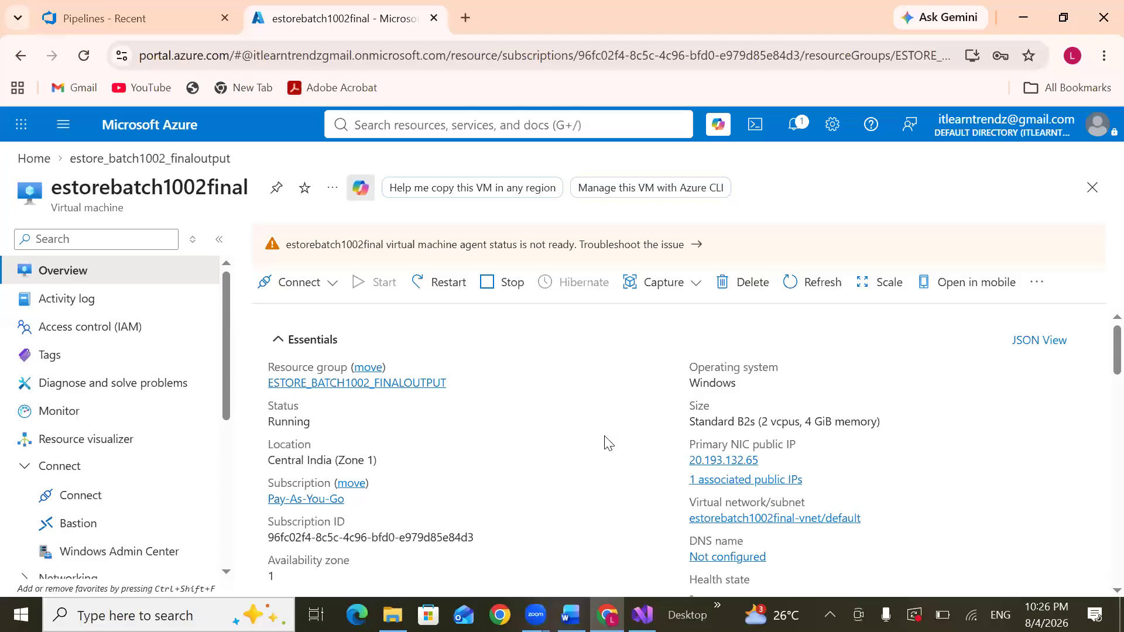
Examine the virtual machine's networking, its vCPU, RAM and thread sizing, and its source image details.
scroll(584, 432, down, 1)
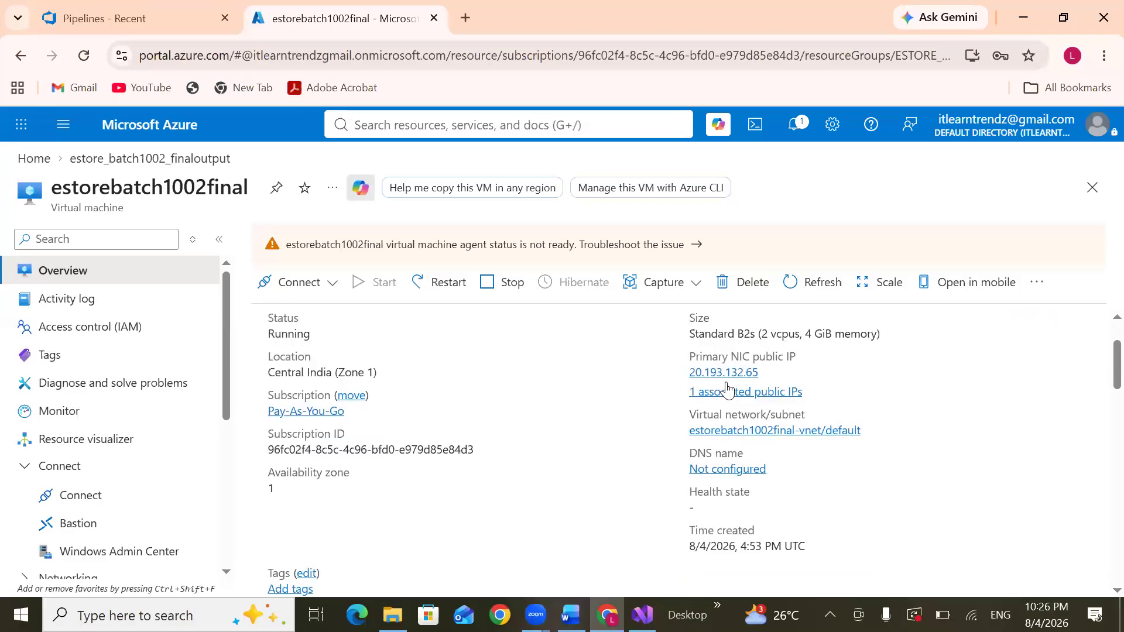
scroll(575, 410, down, 5)
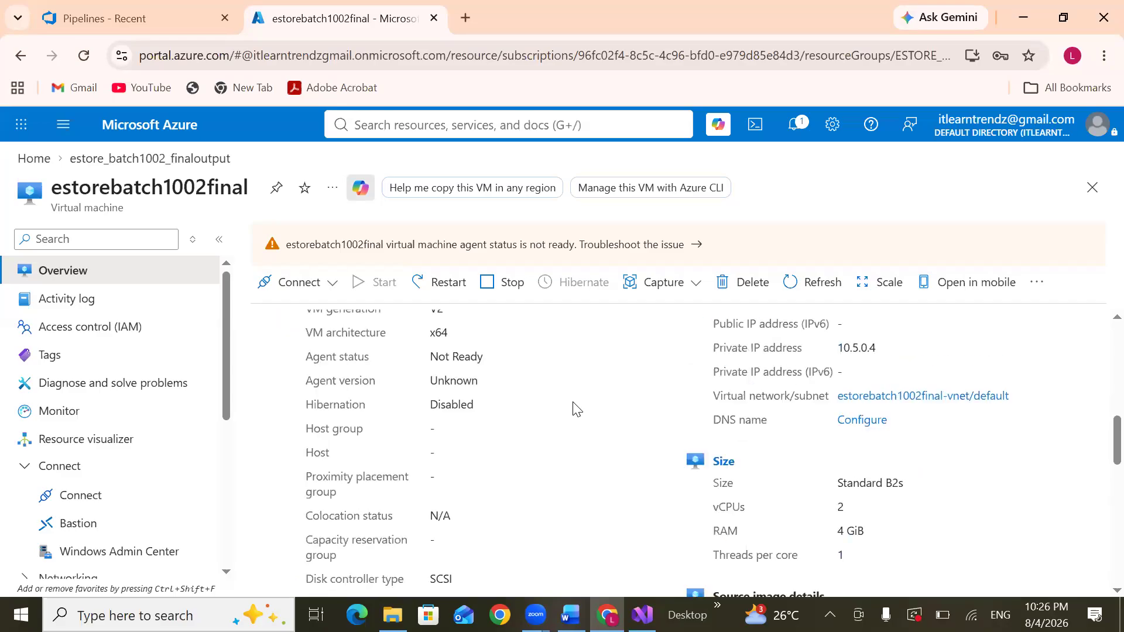
scroll(731, 413, down, 1)
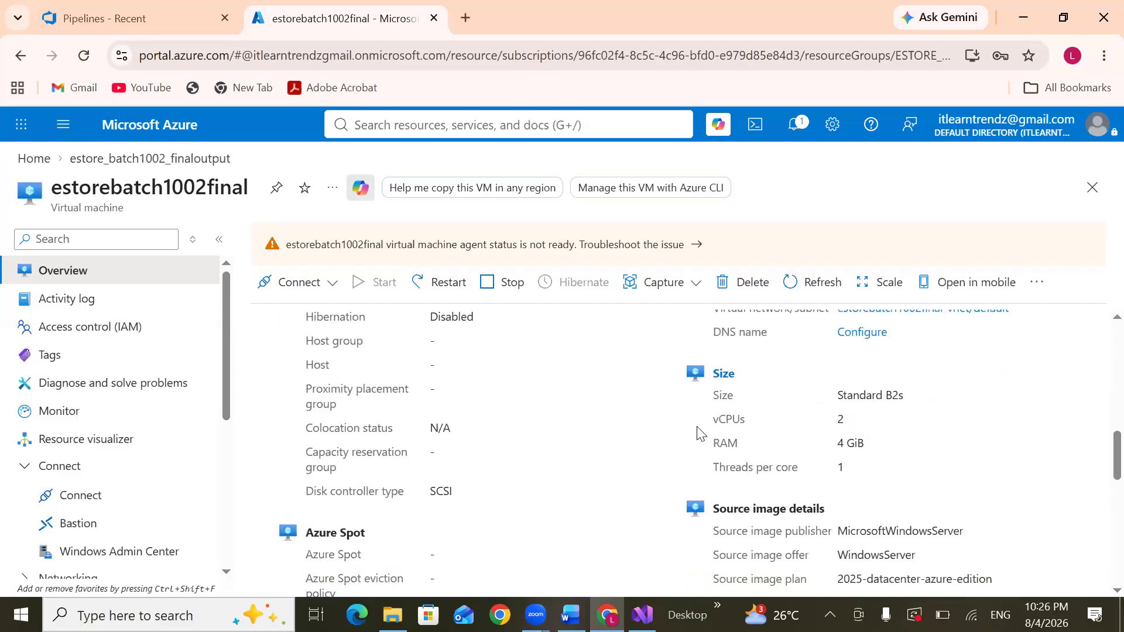
drag(731, 418, 802, 471)
click(621, 476)
scroll(647, 463, down, 2)
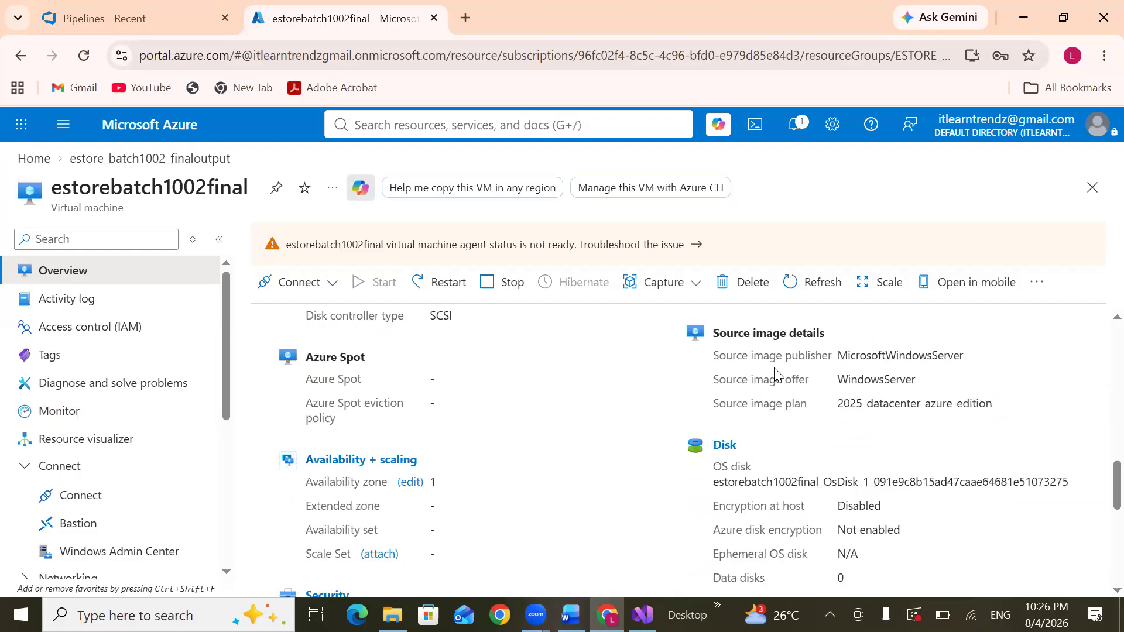
scroll(690, 451, down, 1)
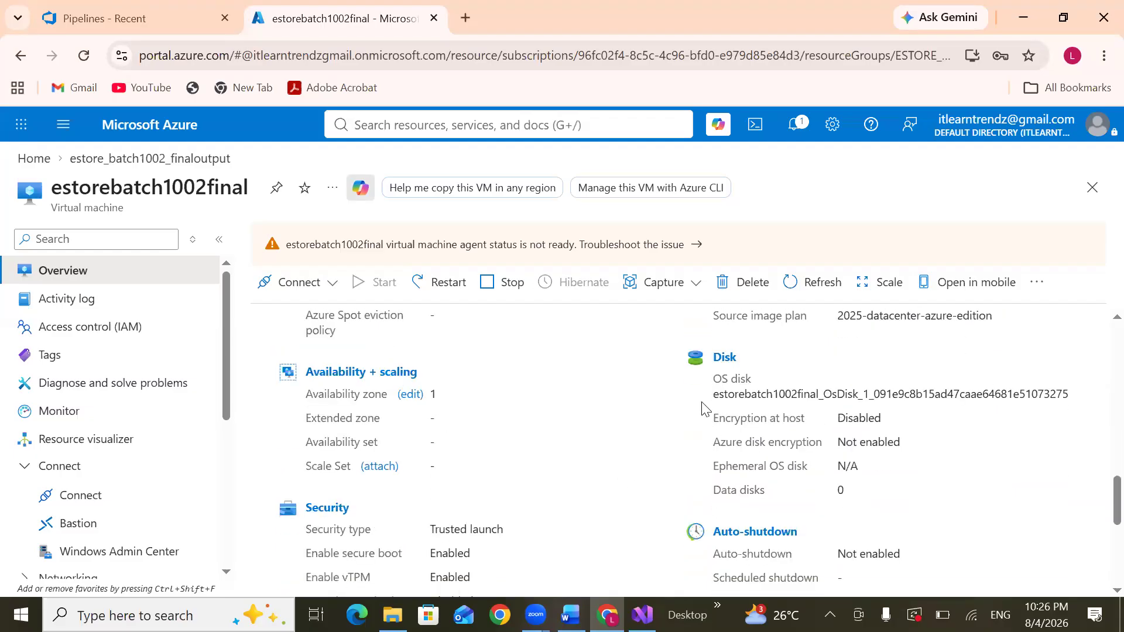
Examine the virtual machine's disk, security, auto-shutdown, health monitoring and extension properties.
drag(704, 408, 884, 502)
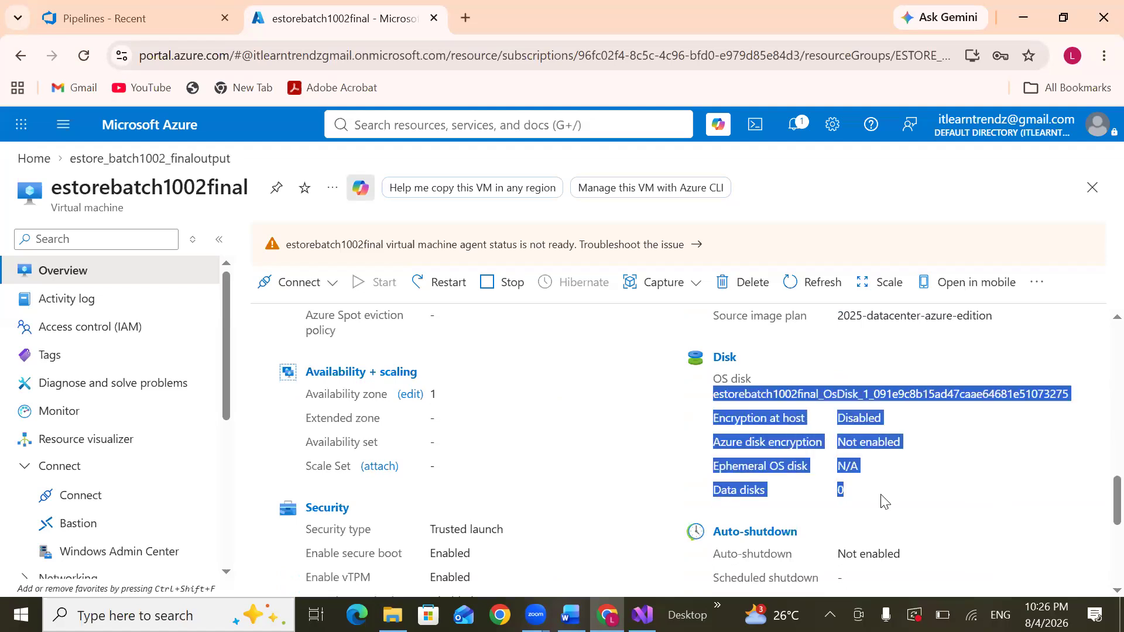
click(884, 502)
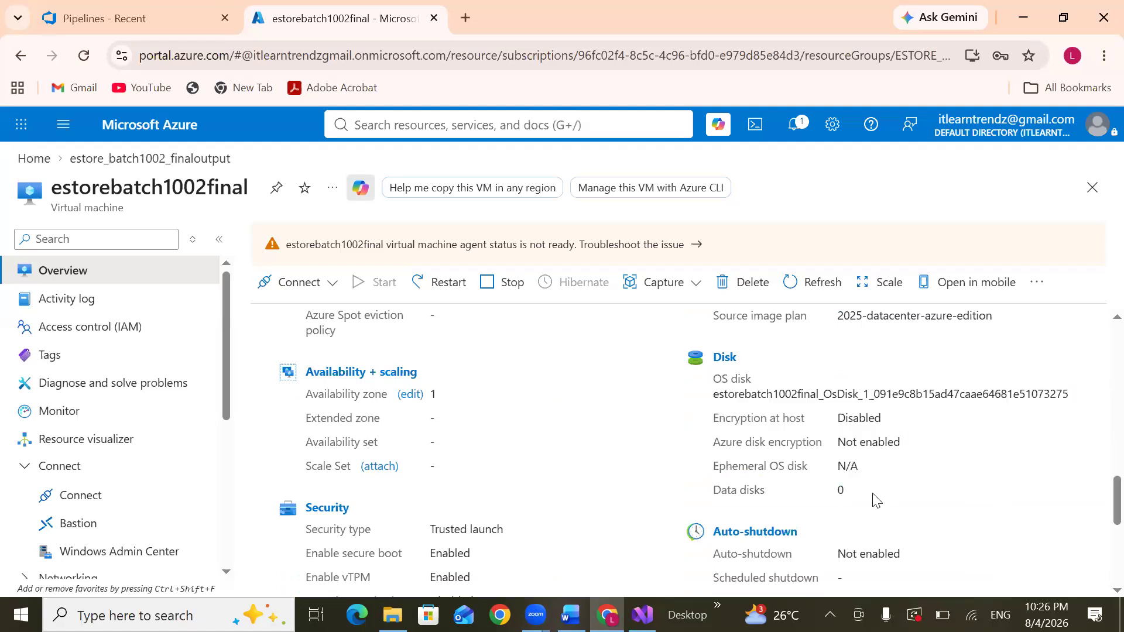
drag(718, 394, 925, 490)
click(925, 491)
scroll(614, 445, down, 3)
scroll(614, 444, down, 3)
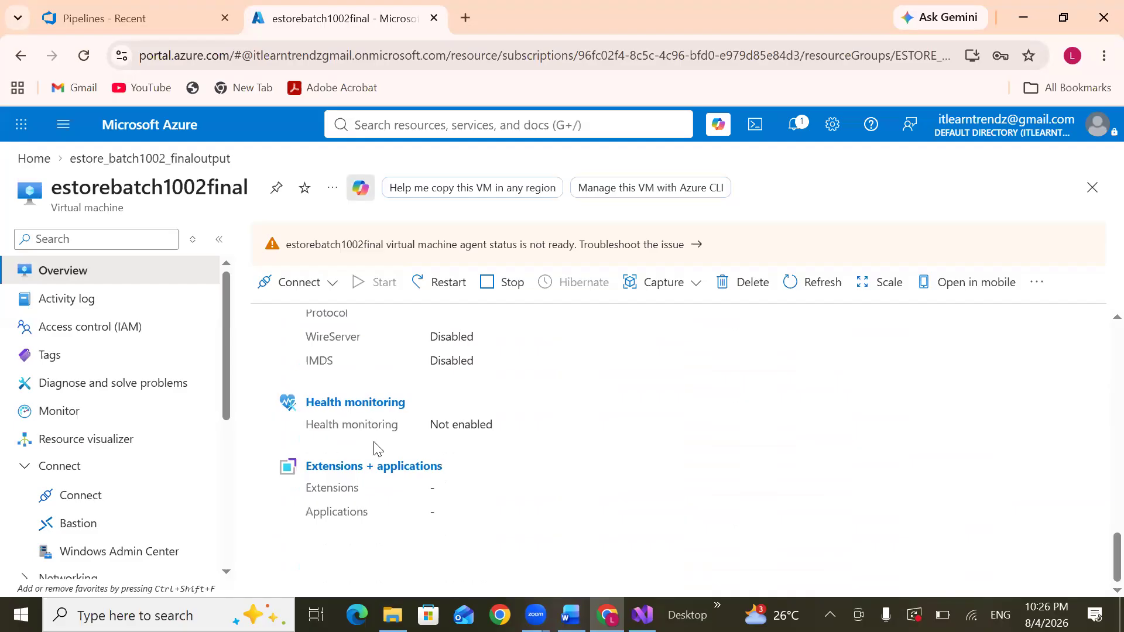
scroll(475, 417, up, 3)
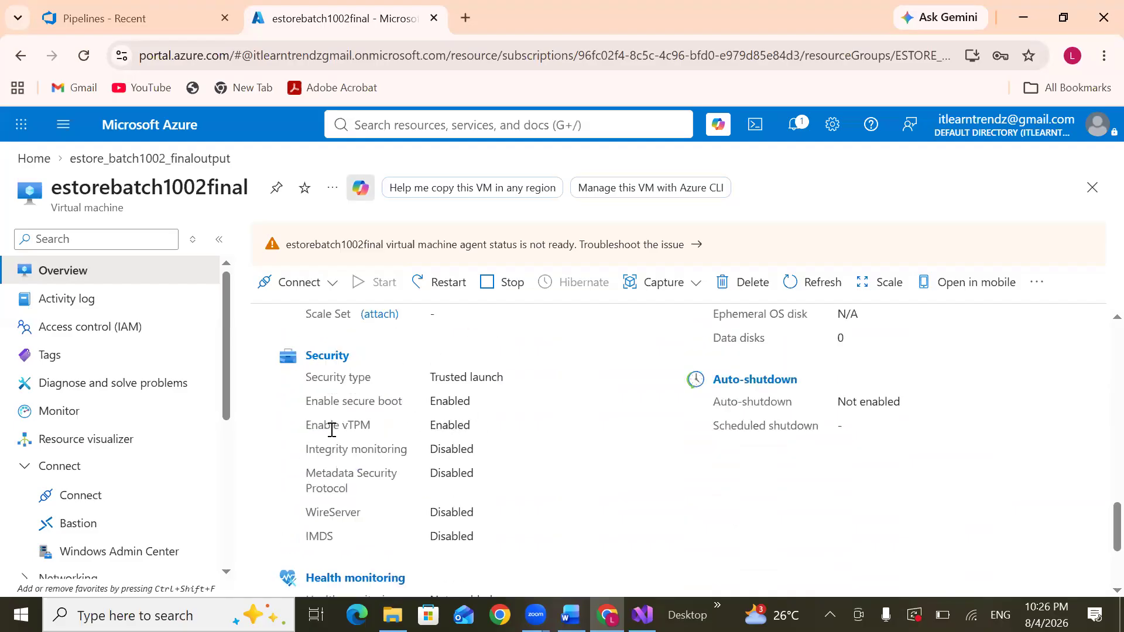
scroll(428, 497, up, 10)
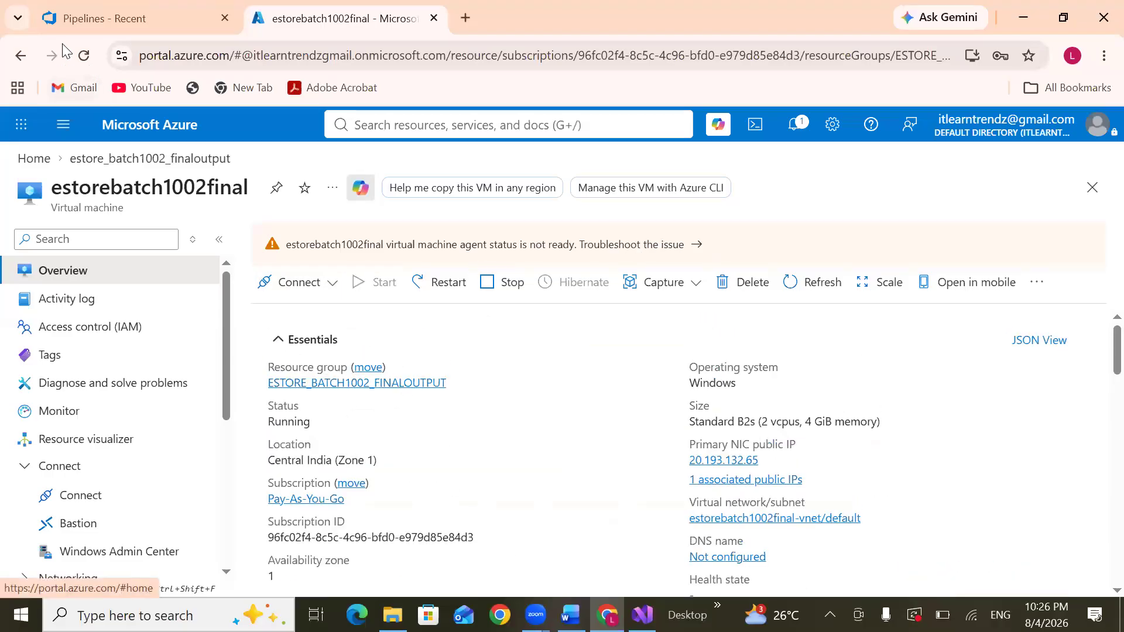
Reload the virtual machine's page and recheck its agent status, operating system and remaining properties.
click(84, 55)
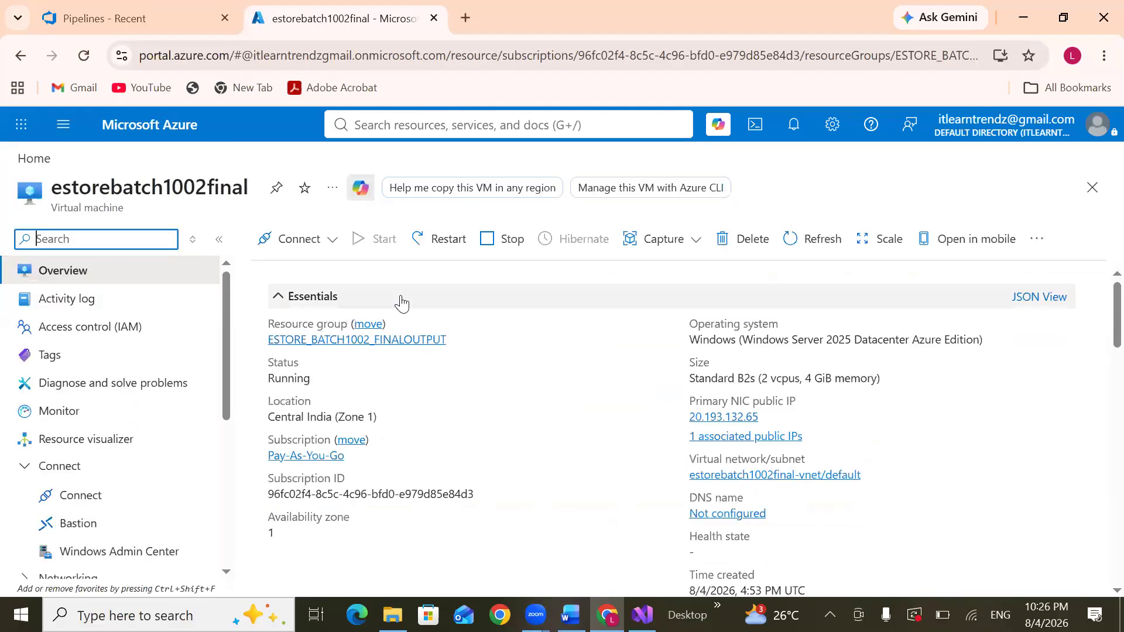
scroll(401, 303, down, 15)
scroll(401, 302, down, 2)
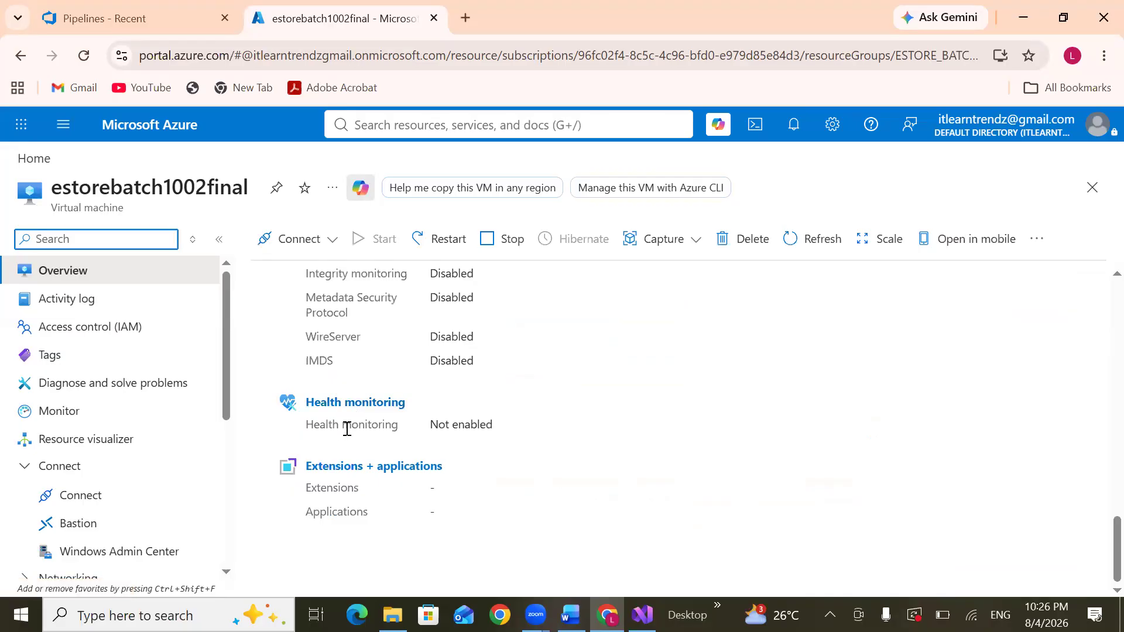
scroll(347, 429, up, 10)
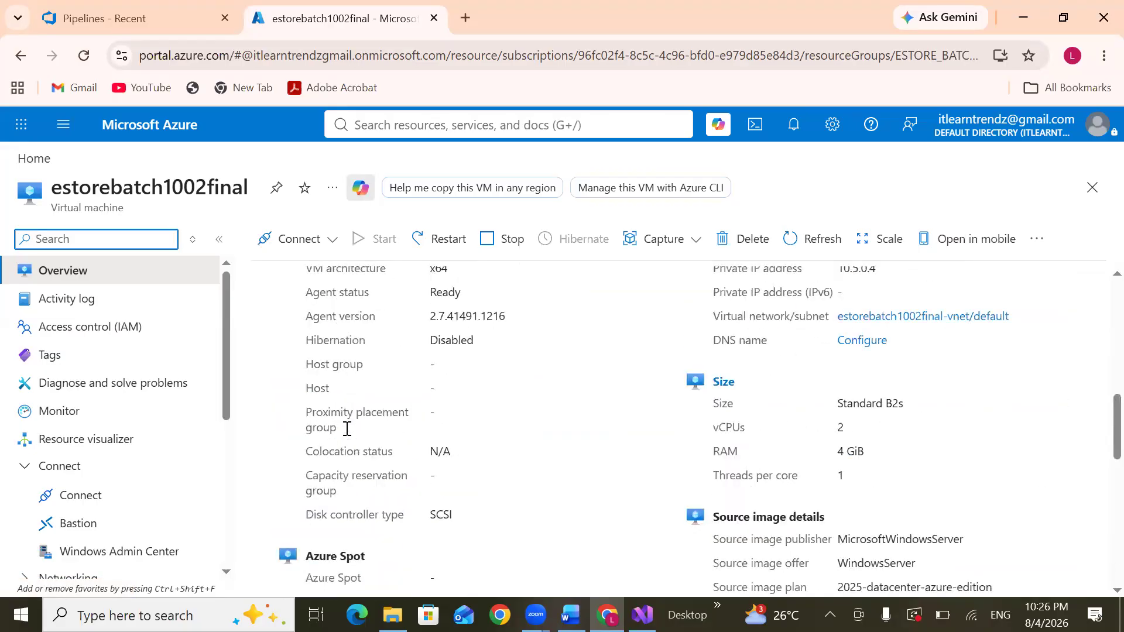
scroll(347, 429, up, 3)
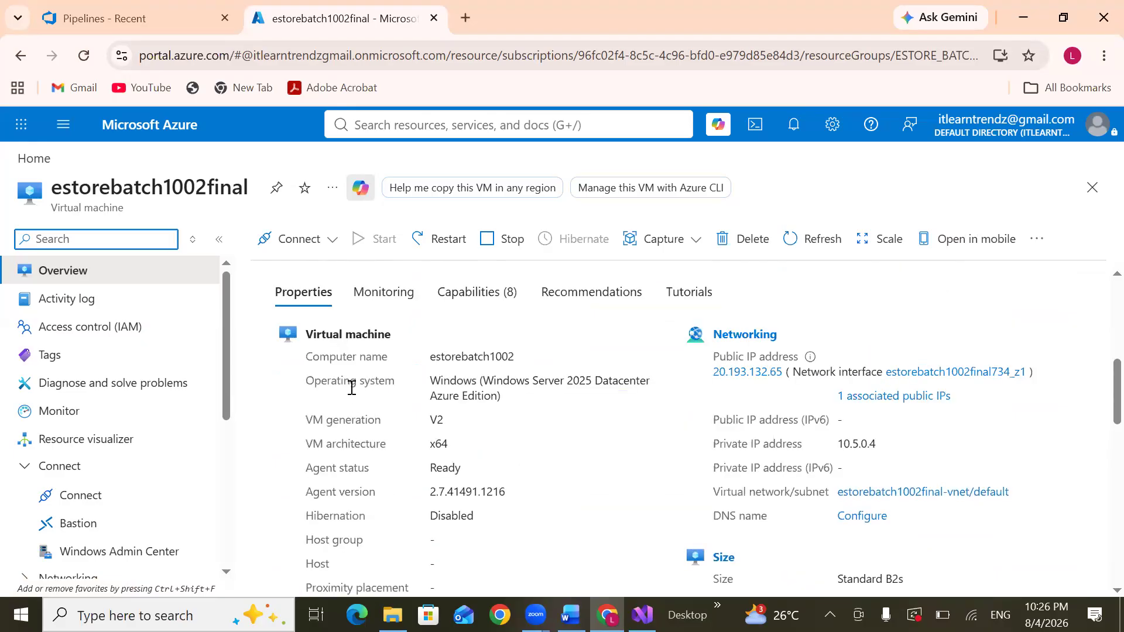
scroll(352, 383, down, 6)
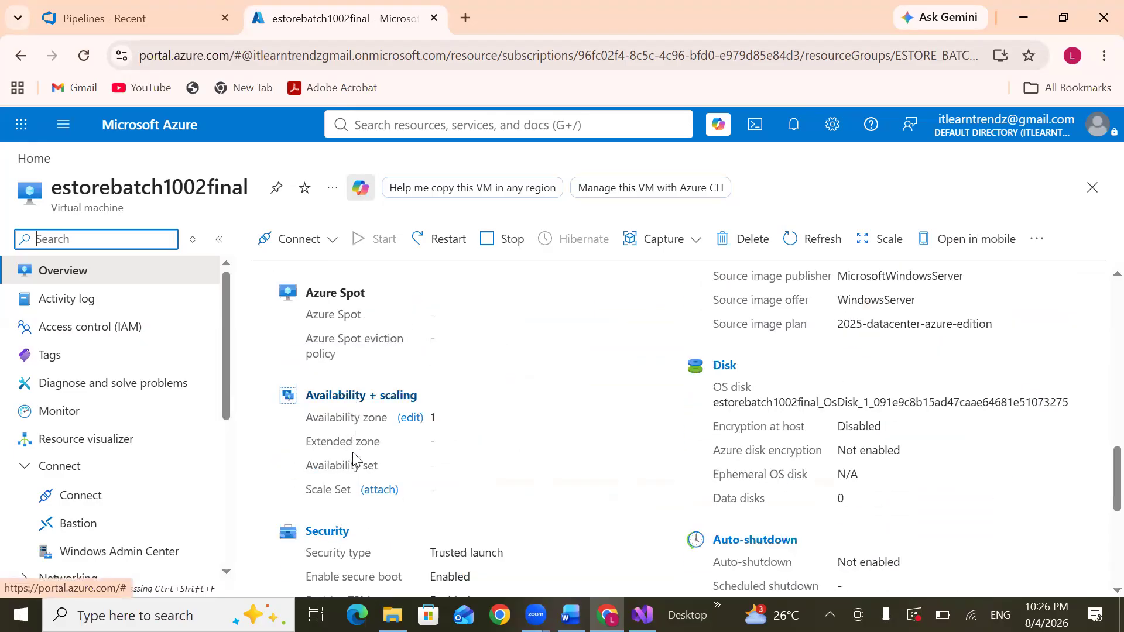
scroll(471, 459, down, 5)
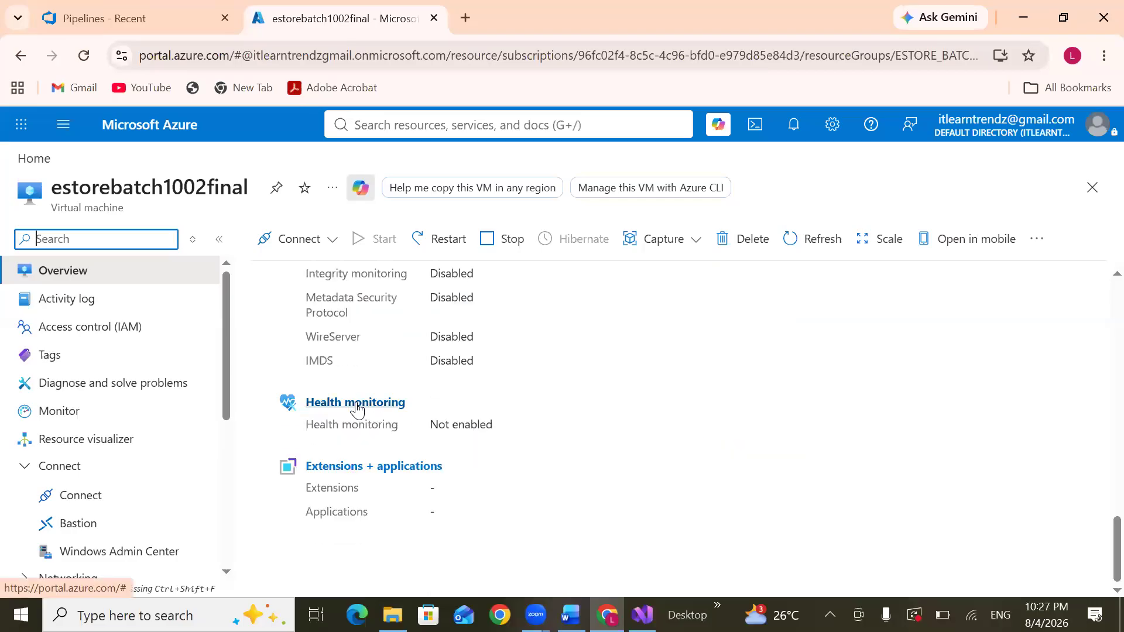
Open the virtual machine's health monitoring settings and read what application health monitoring does.
click(358, 409)
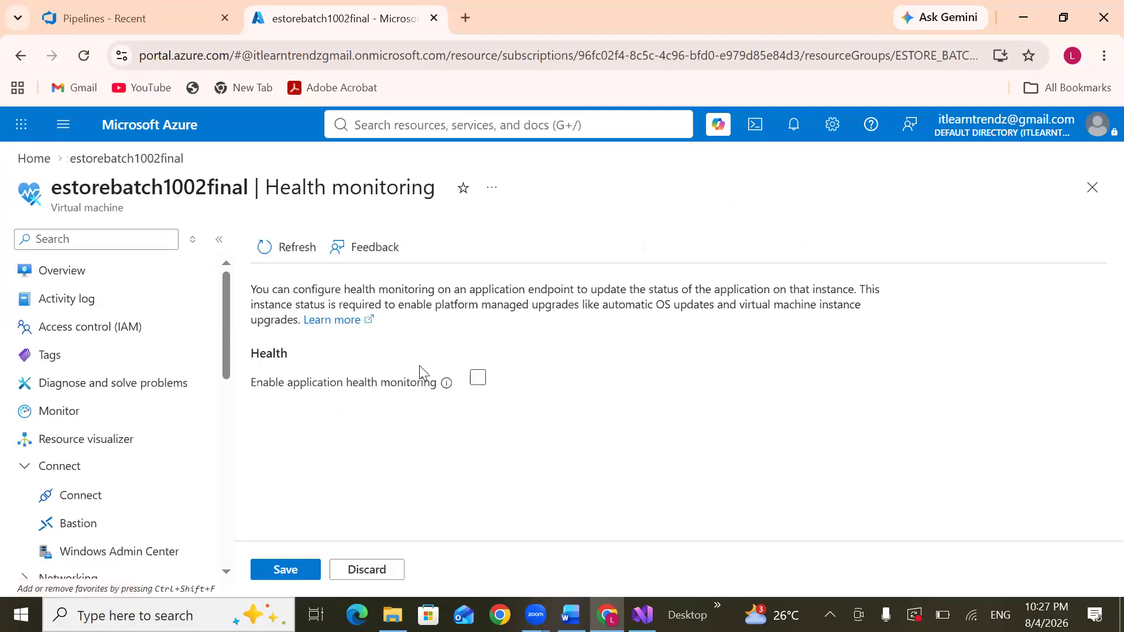
drag(603, 299, 638, 321)
click(642, 325)
Return to the portal home and open the estore_batch1002_finaloutput resource group to list its resources.
click(34, 159)
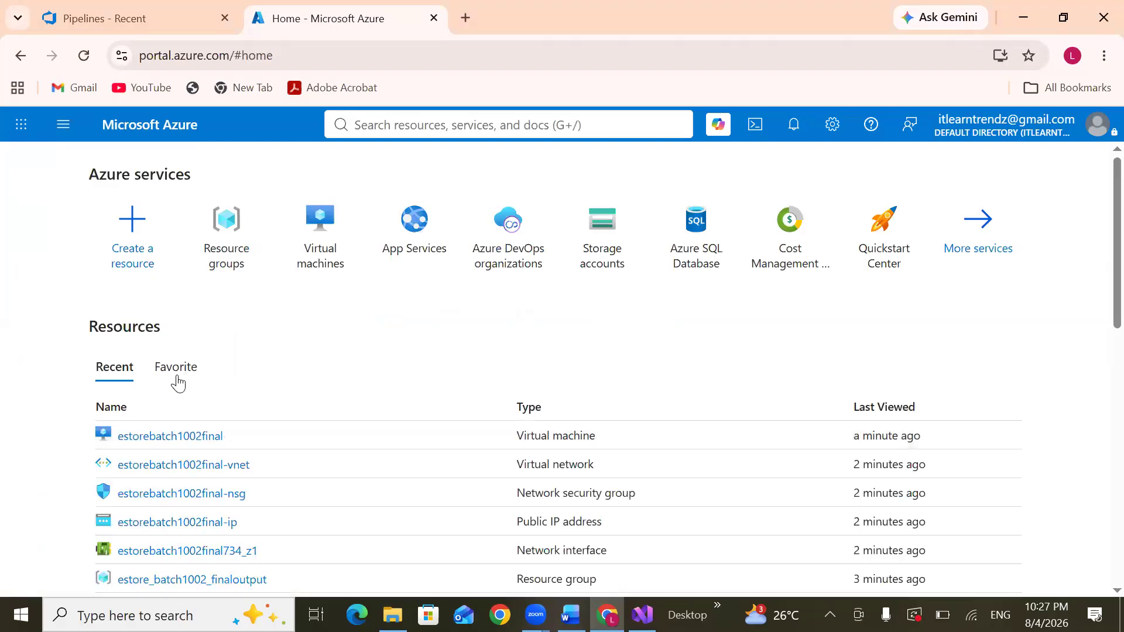
click(214, 267)
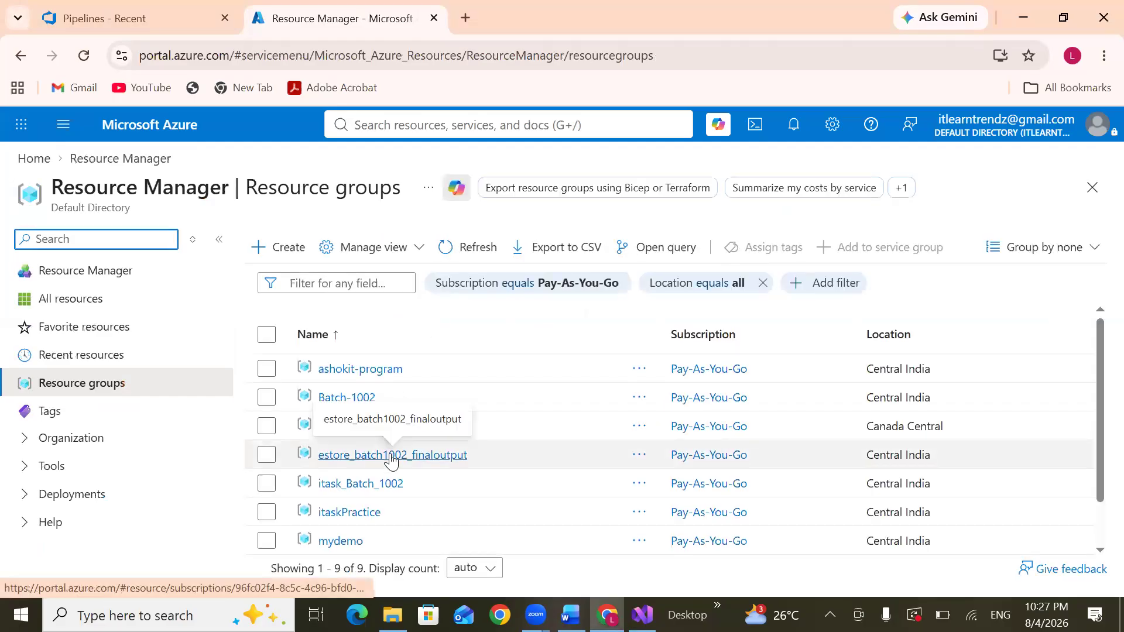
scroll(389, 455, down, 1)
click(417, 402)
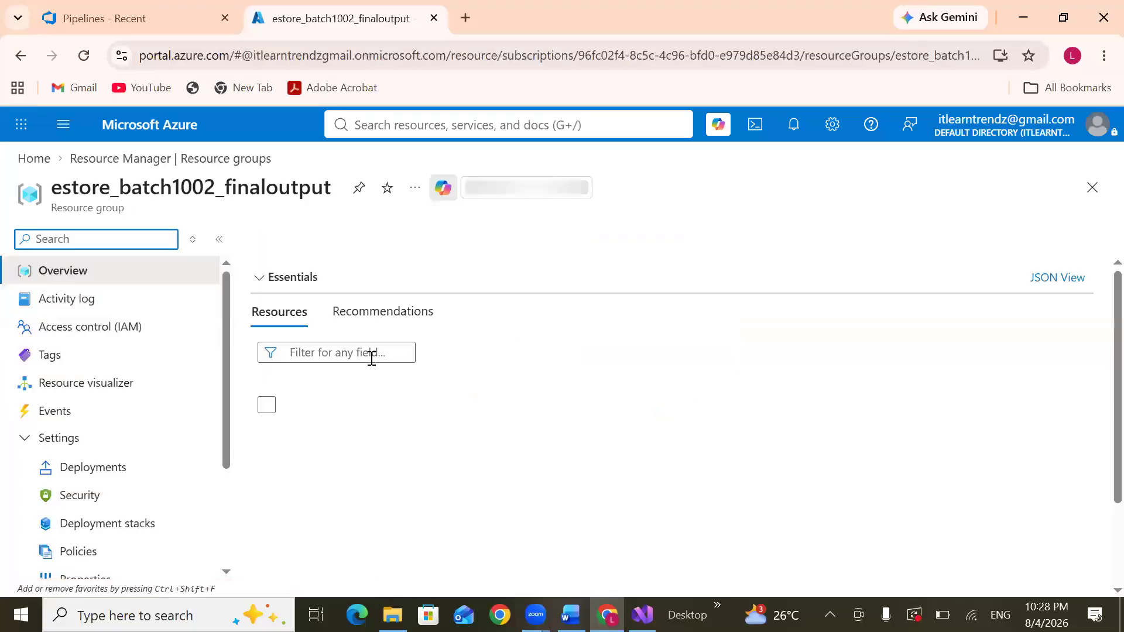
scroll(484, 427, down, 2)
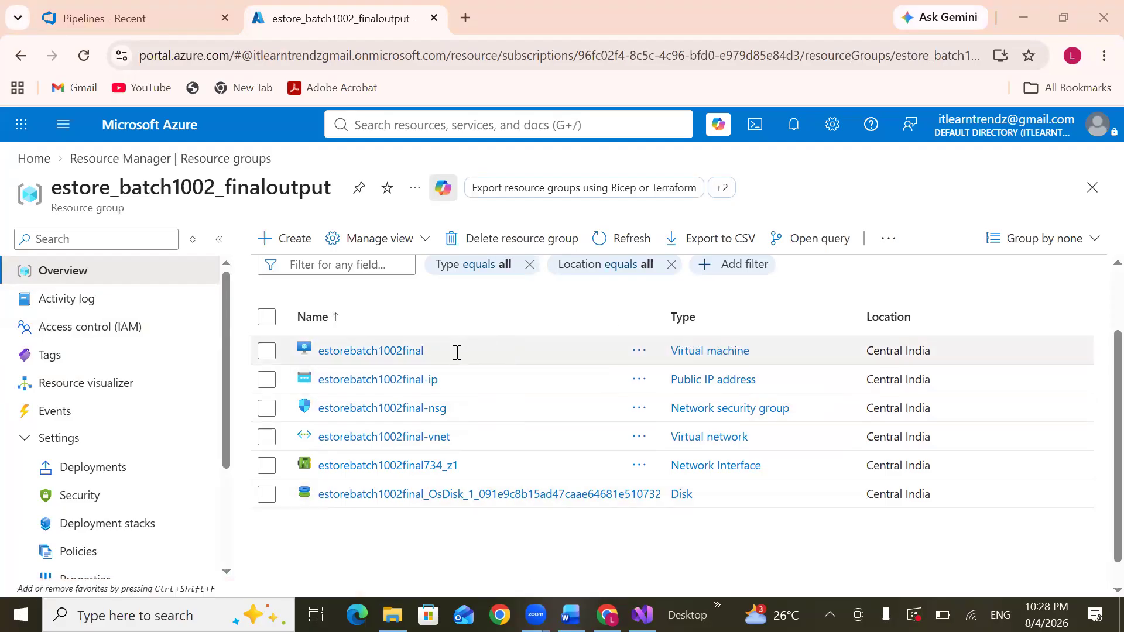
drag(381, 361, 383, 363)
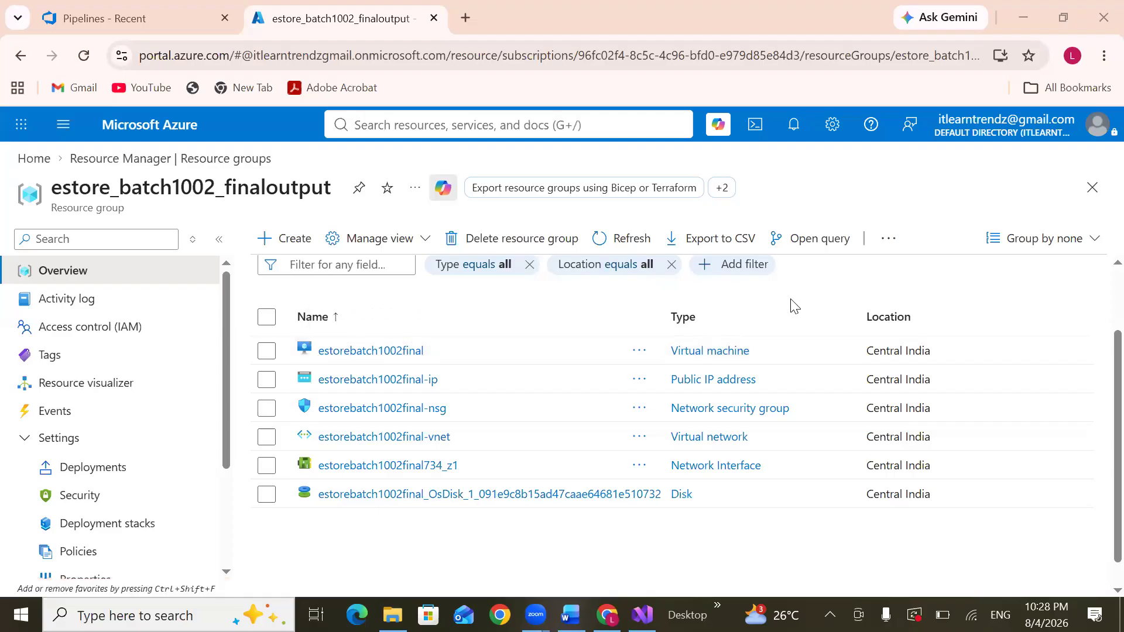
Open the connection page of the estorebatch1002final virtual machine.
click(396, 362)
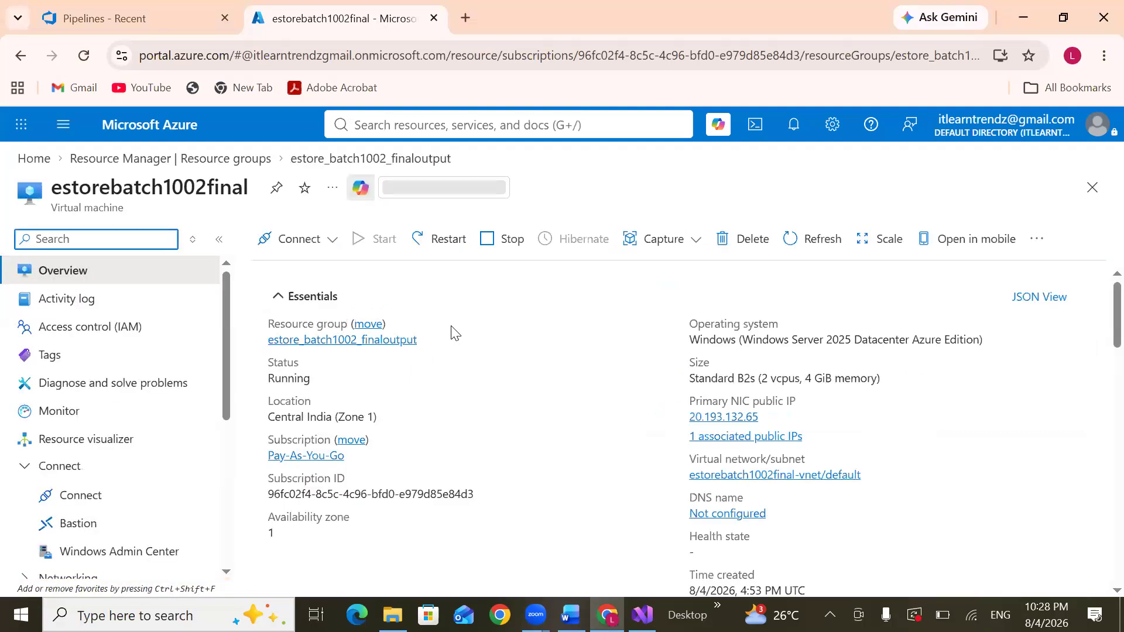
click(334, 252)
click(325, 266)
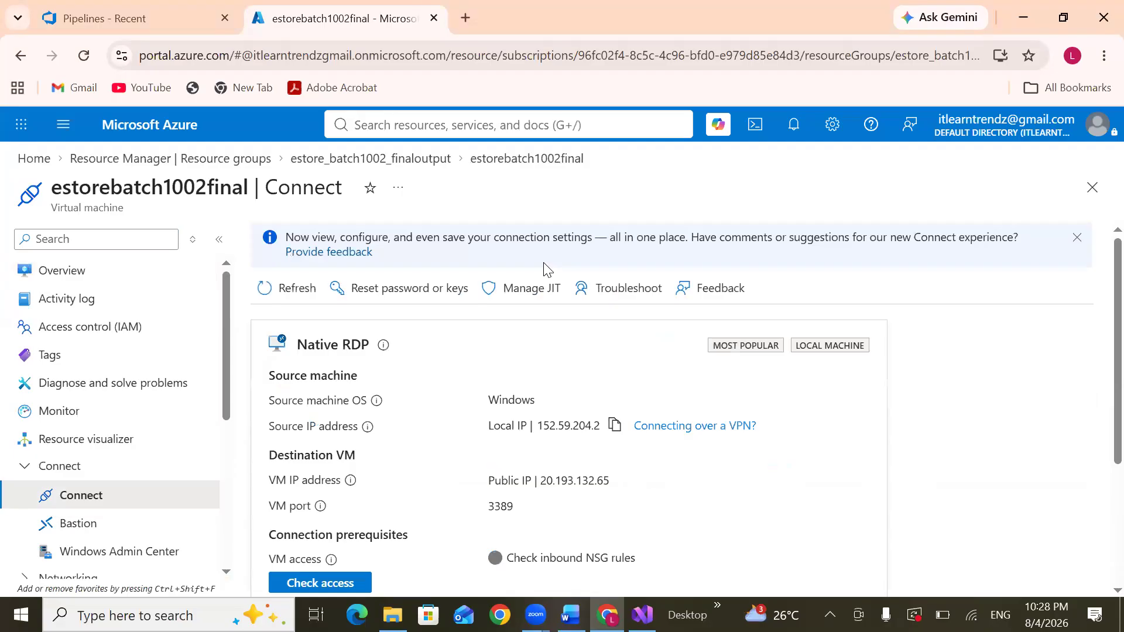
Download the virtual machine's RDP file, open it and agree to connect despite the unknown publisher.
scroll(610, 374, down, 1)
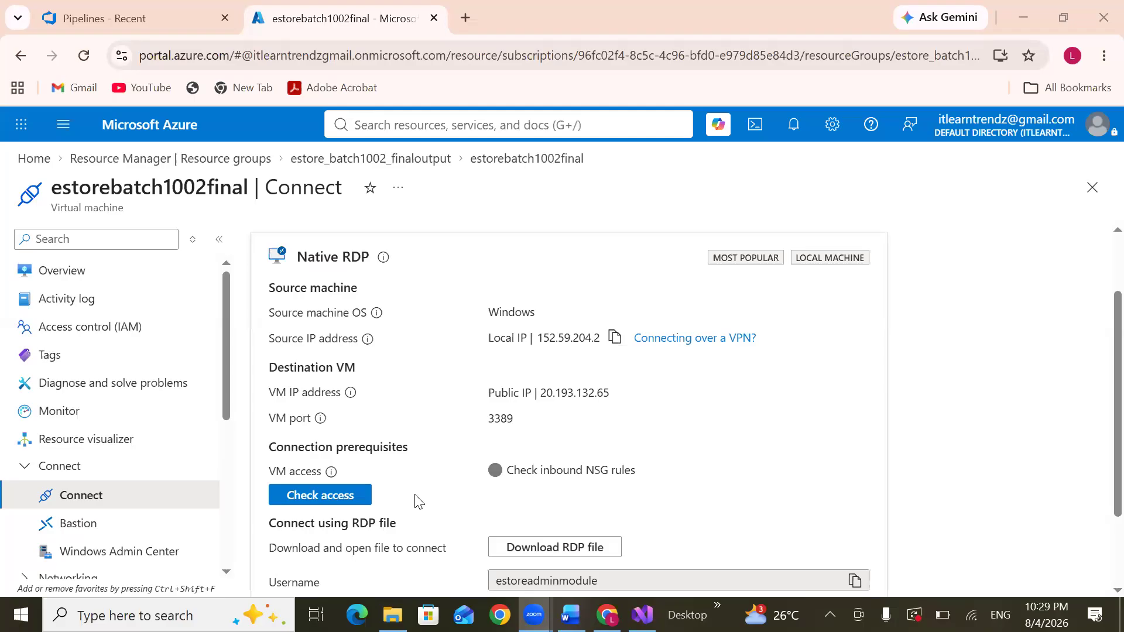
scroll(450, 484, down, 2)
click(512, 439)
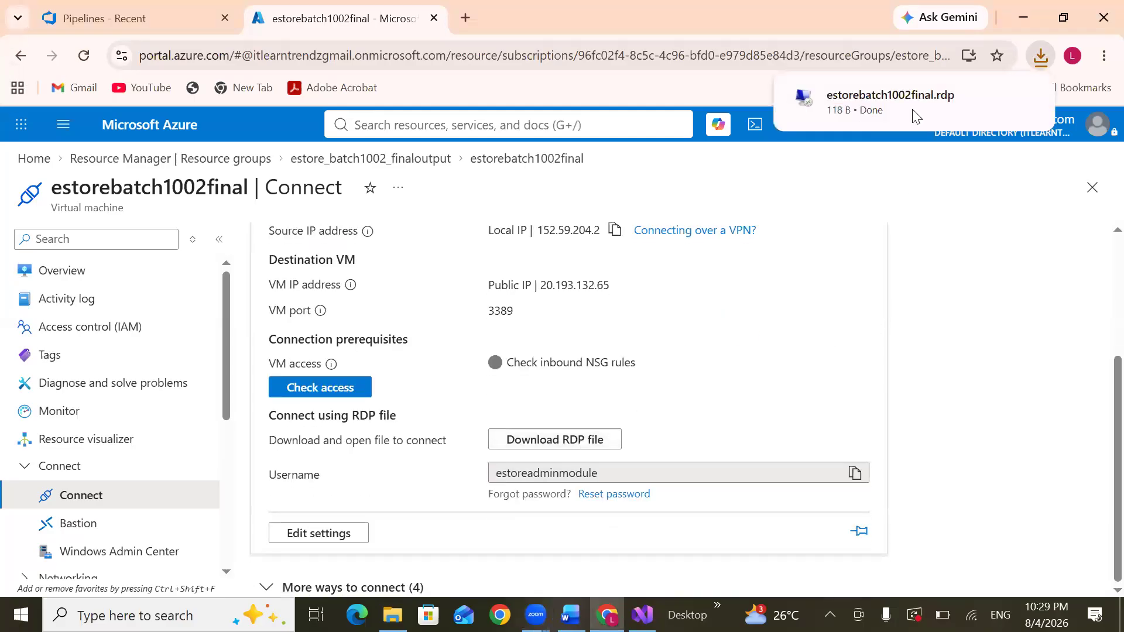
click(917, 106)
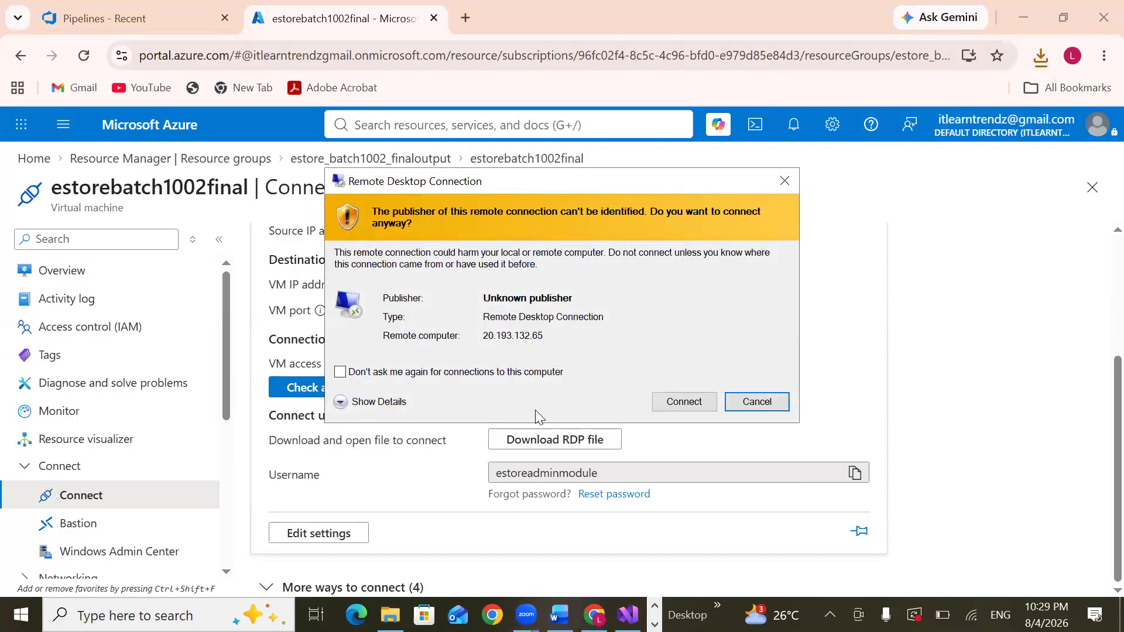
click(679, 407)
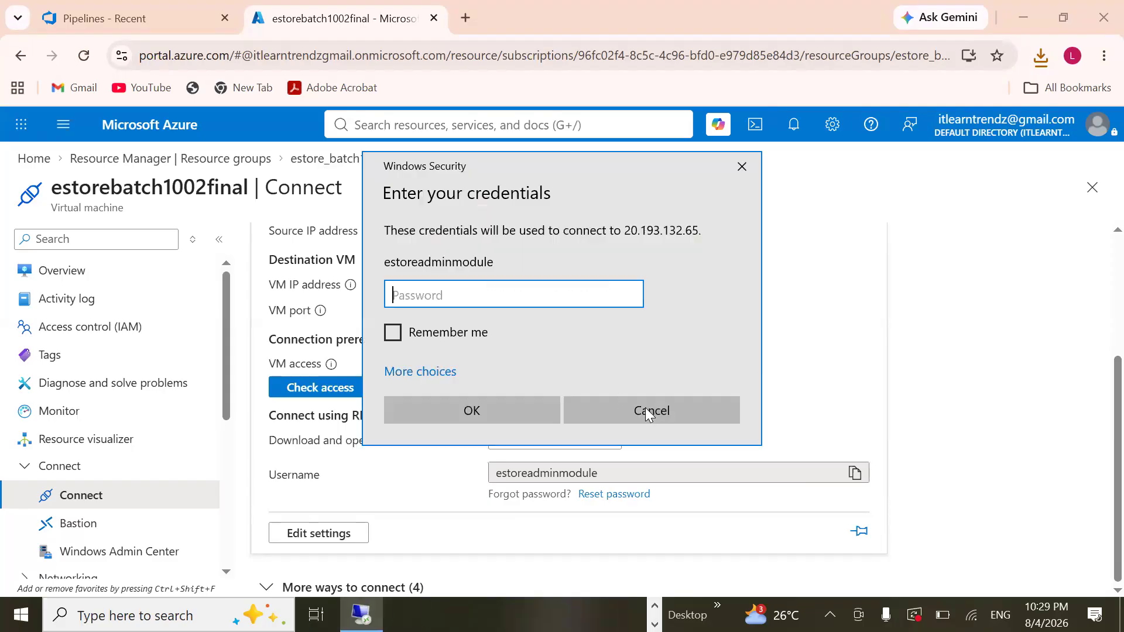
Enter the administrator account password and accept the remote computer's certificate, opting out of further prompts for this computer.
text(••••••••••••)
key(Return)
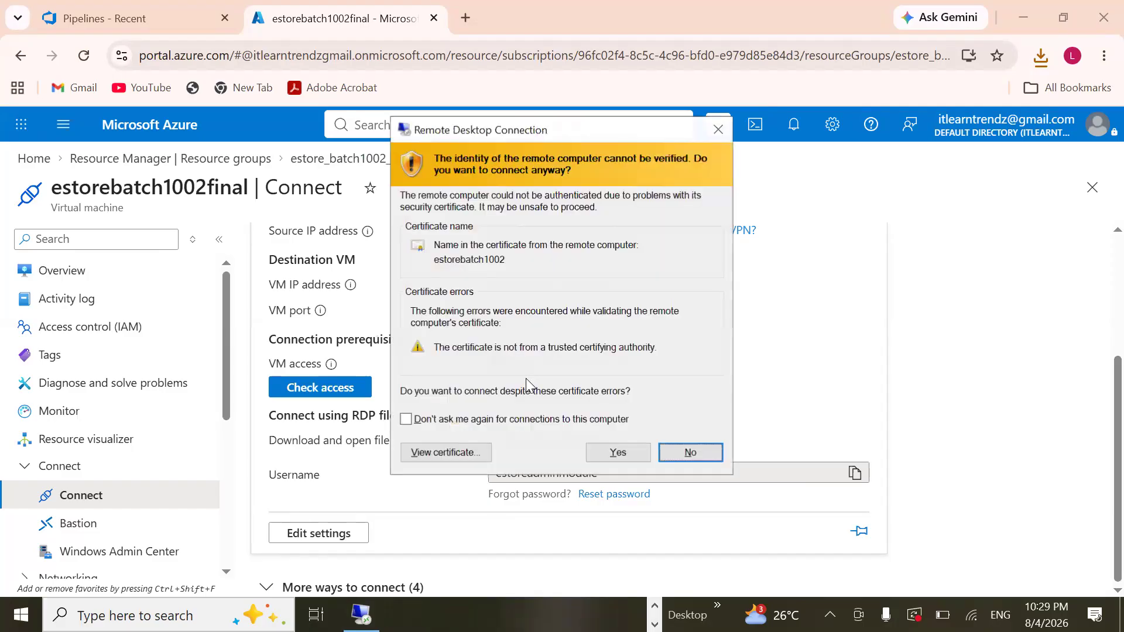
click(531, 420)
click(616, 455)
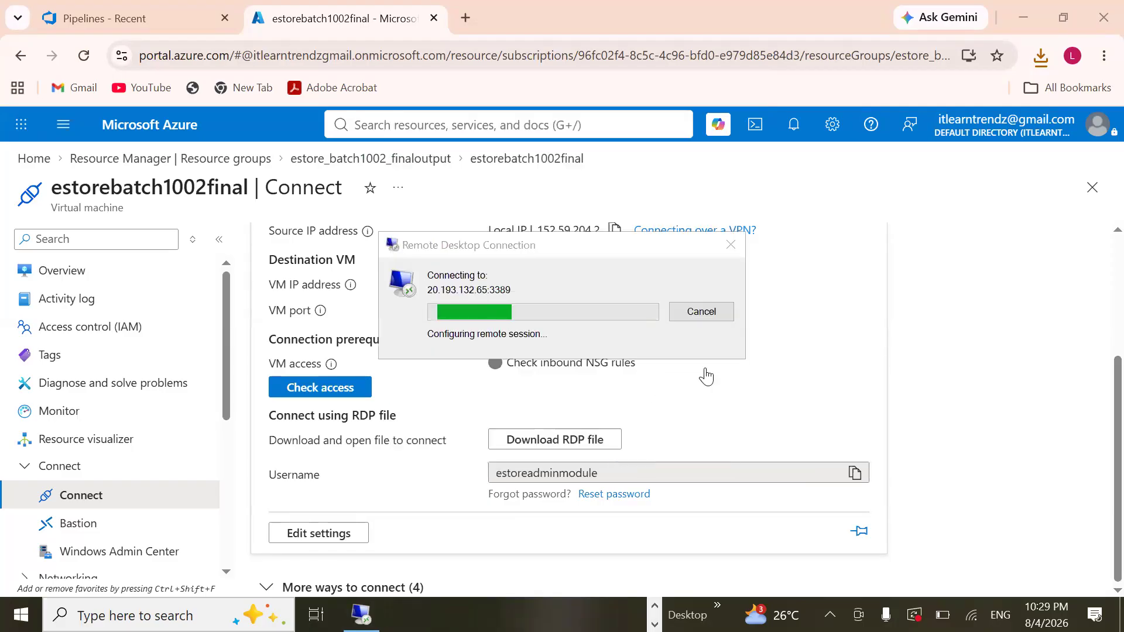
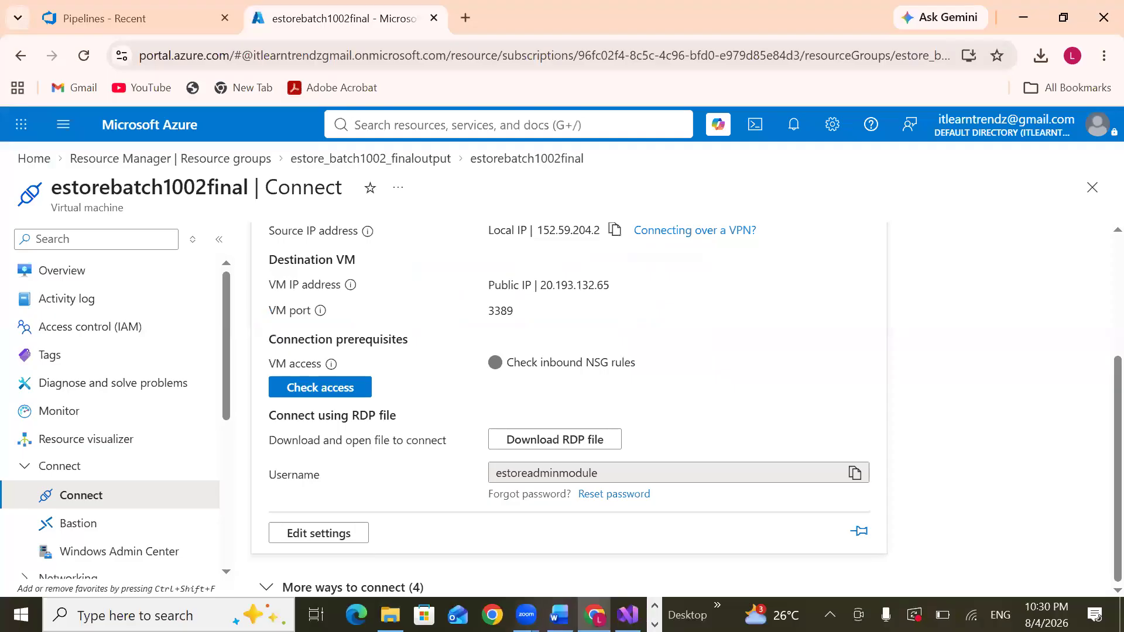
Switch to the remote desktop session of the virtual machine and dismiss the Windows Admin Center and Azure Arc message.
click(627, 615)
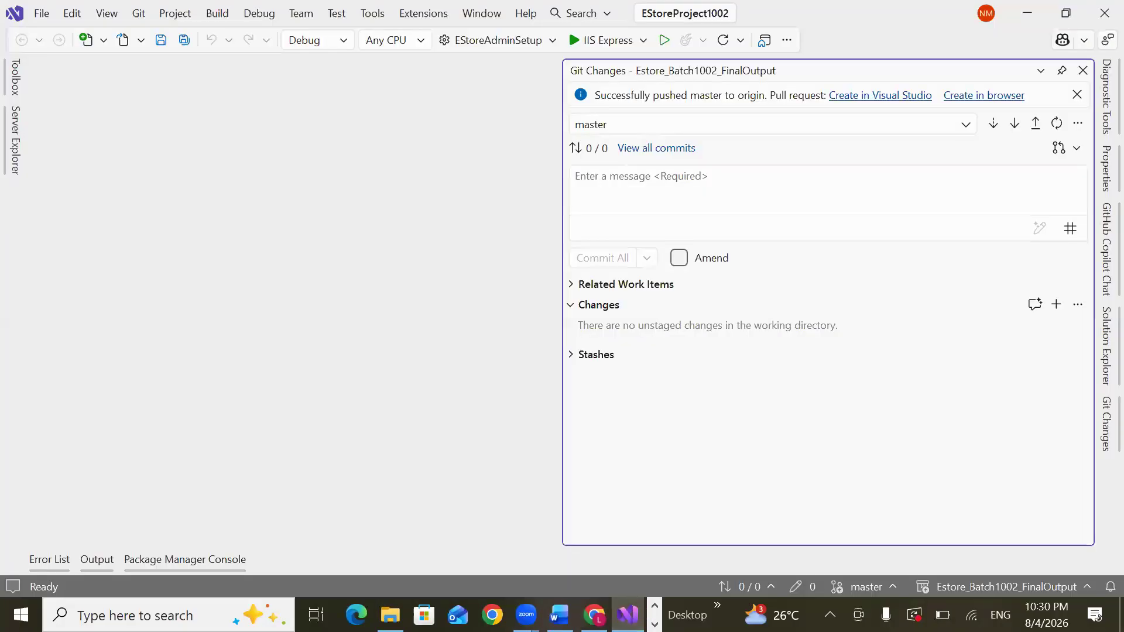
click(654, 625)
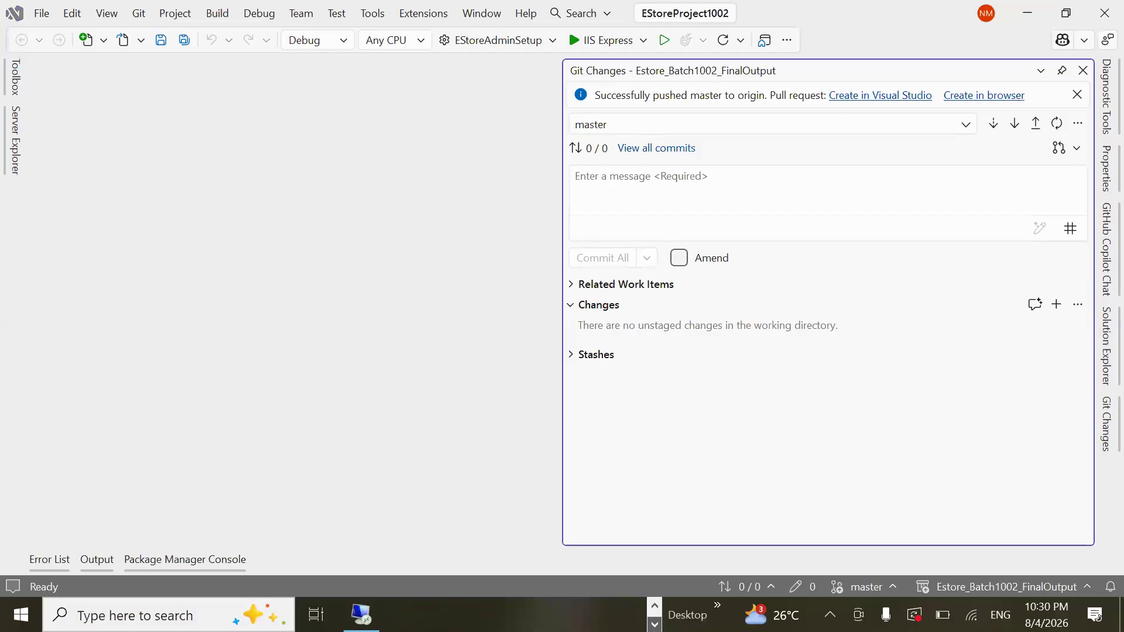
click(361, 615)
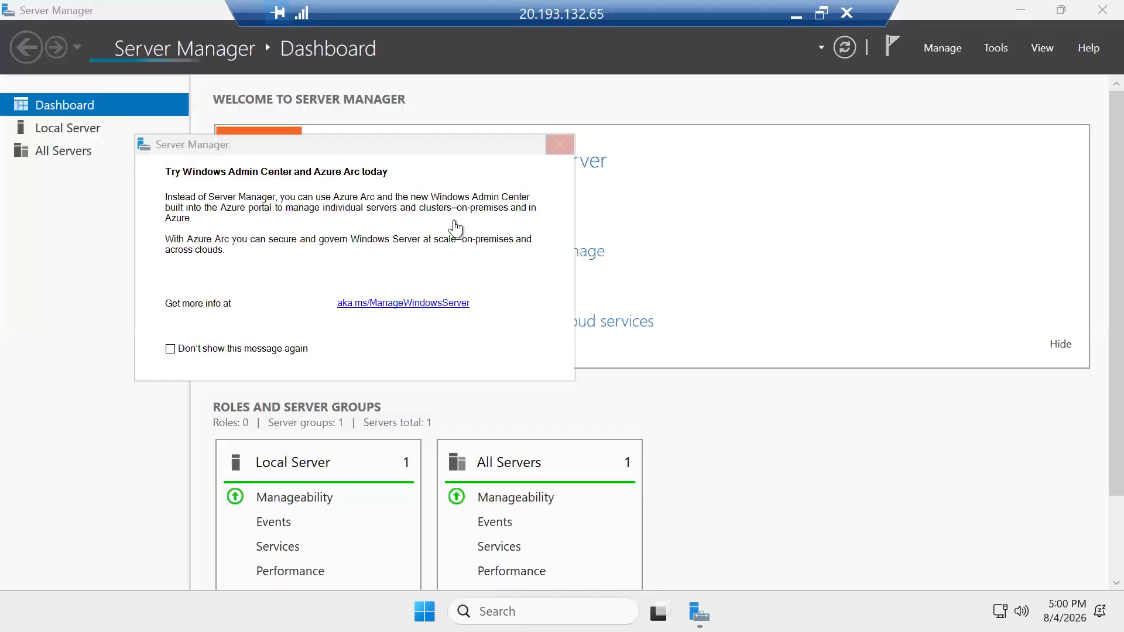
click(559, 144)
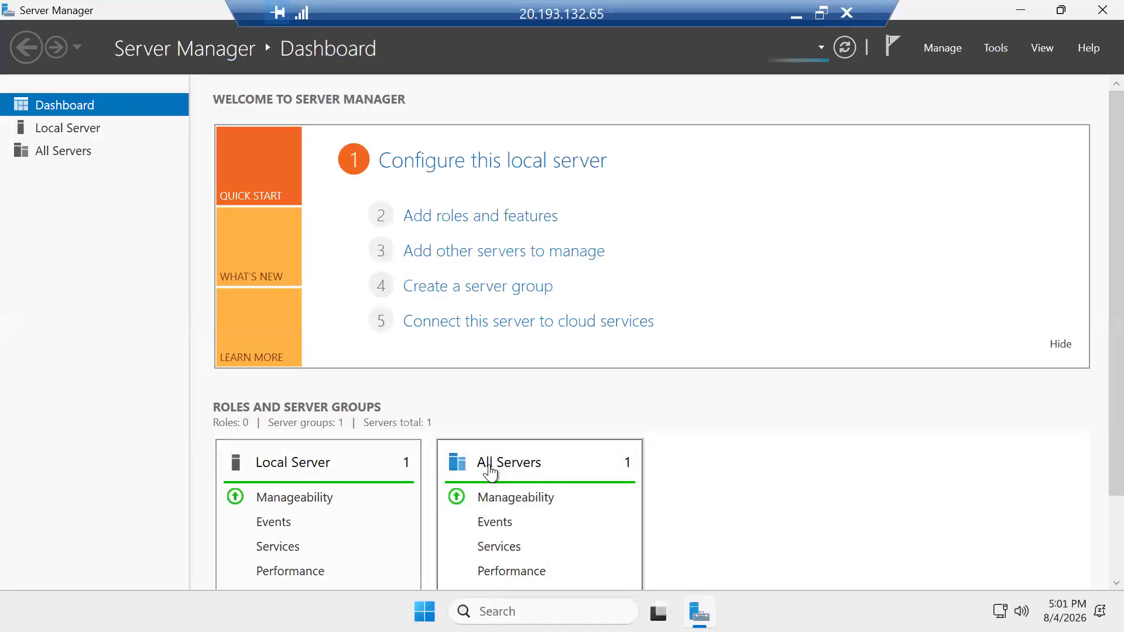
Try to start the Add Roles and Features wizard in the remote machine's Server Manager.
click(941, 49)
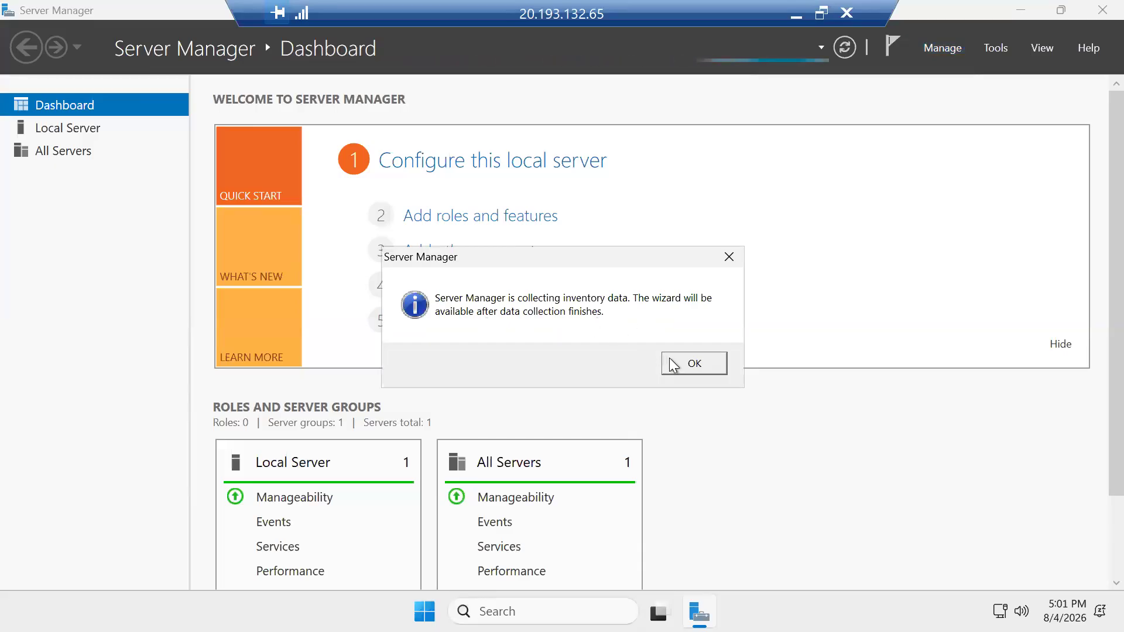
click(694, 363)
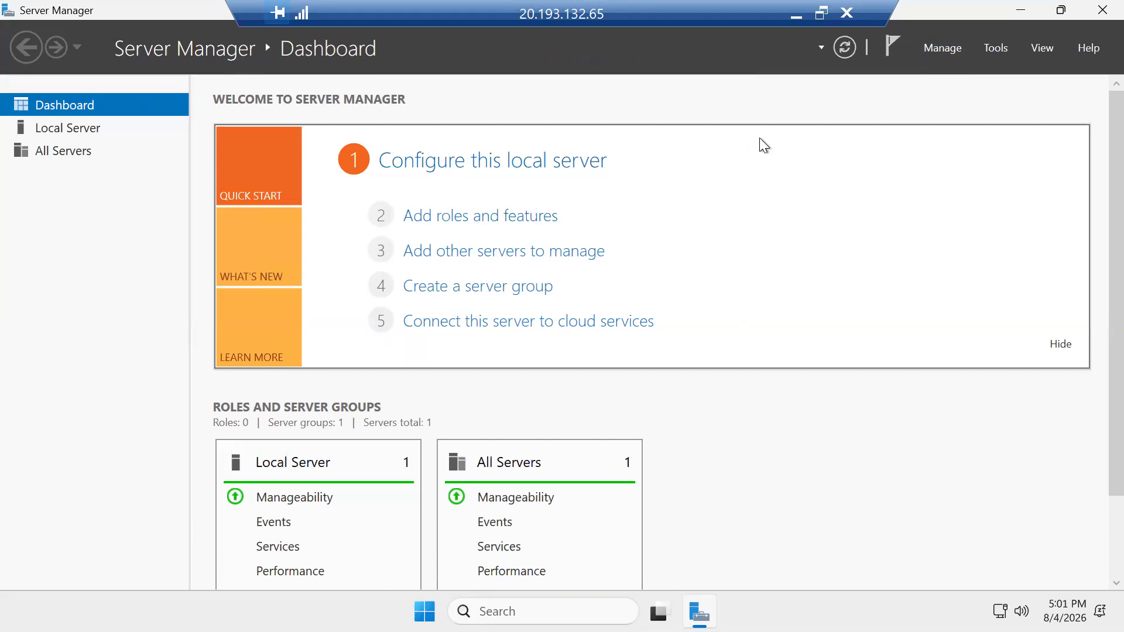
click(940, 49)
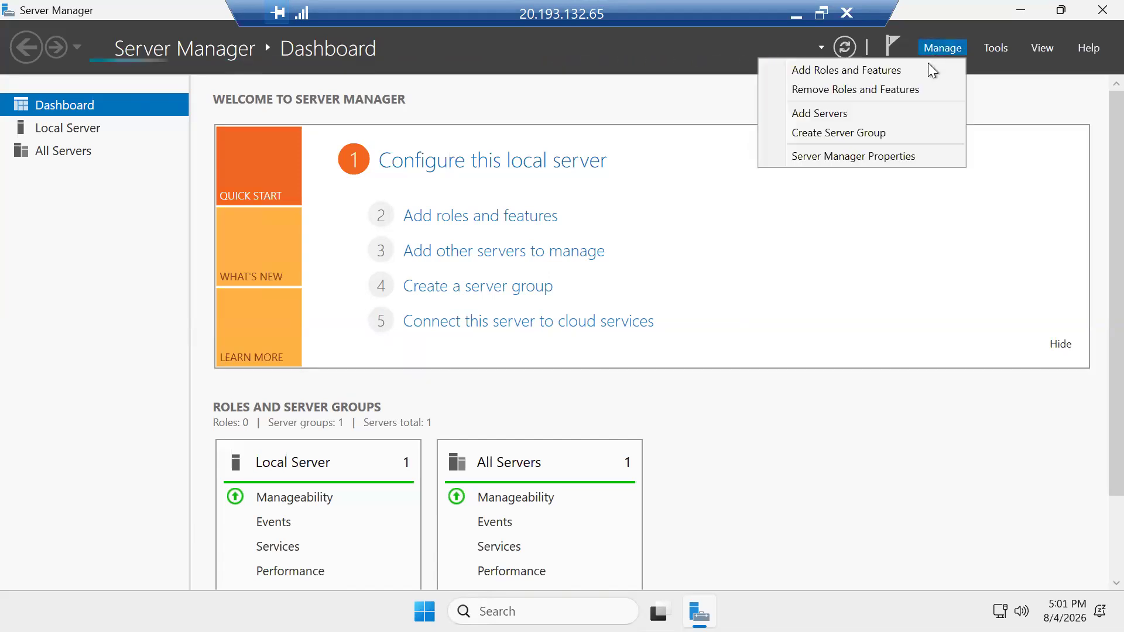
click(876, 114)
click(727, 254)
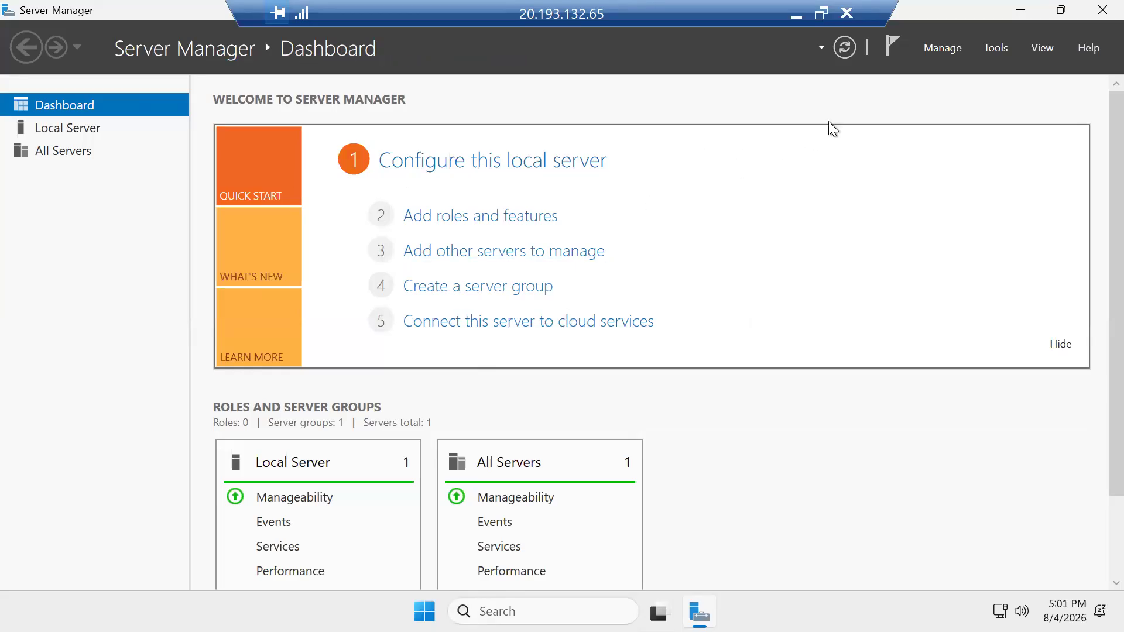
Start the Add Roles and Features wizard with a role-based or feature-based installation and estorebatch1002 as the destination server.
click(942, 52)
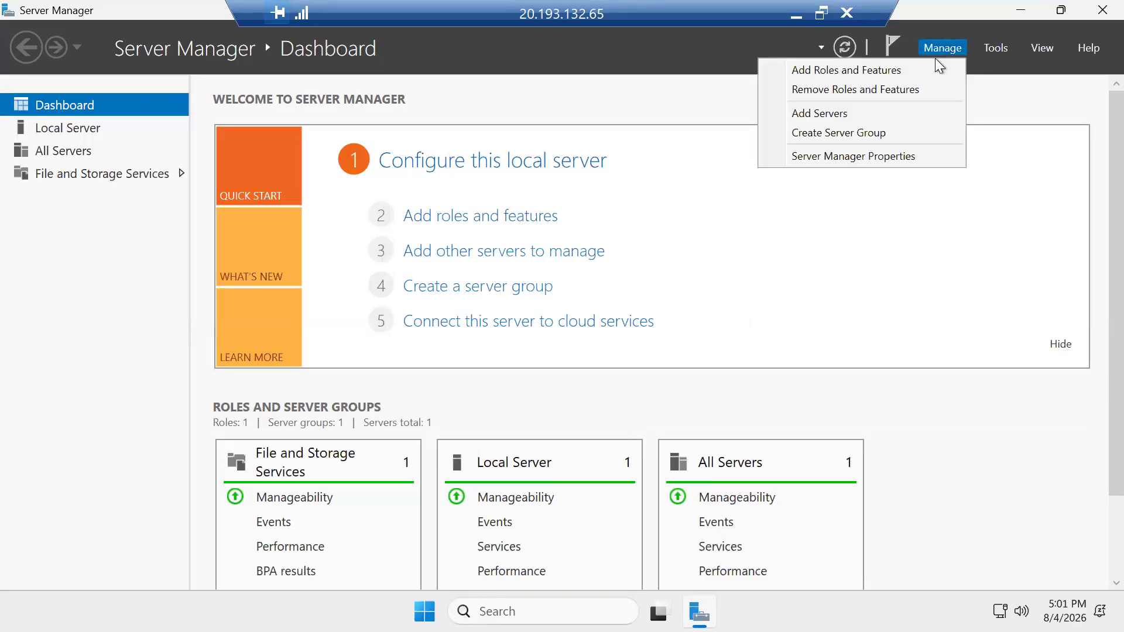
click(925, 71)
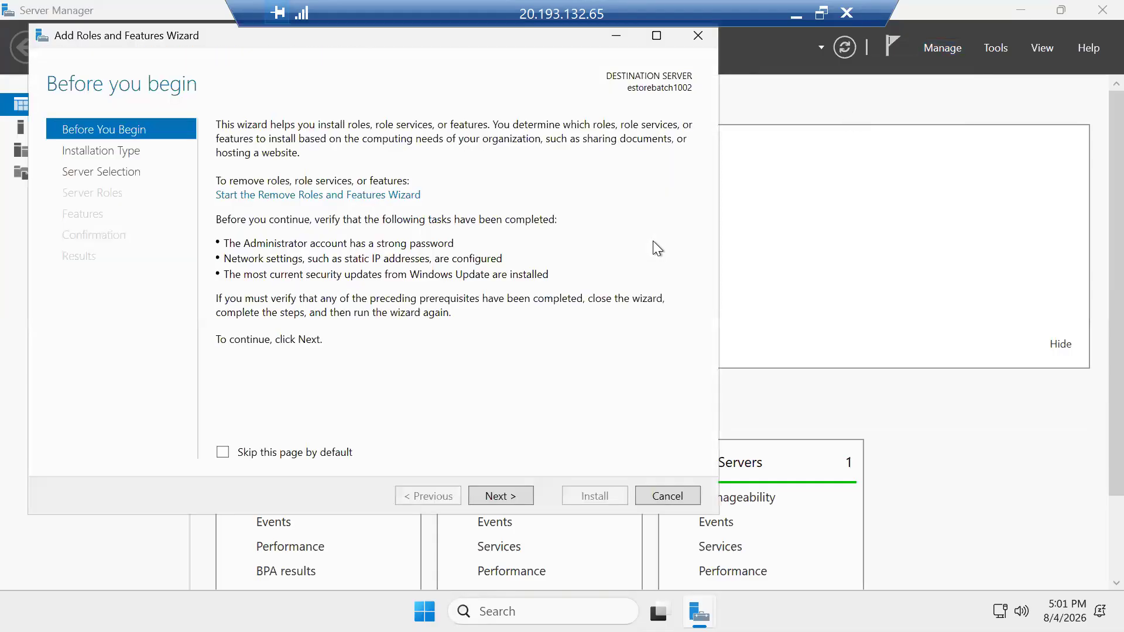
click(496, 495)
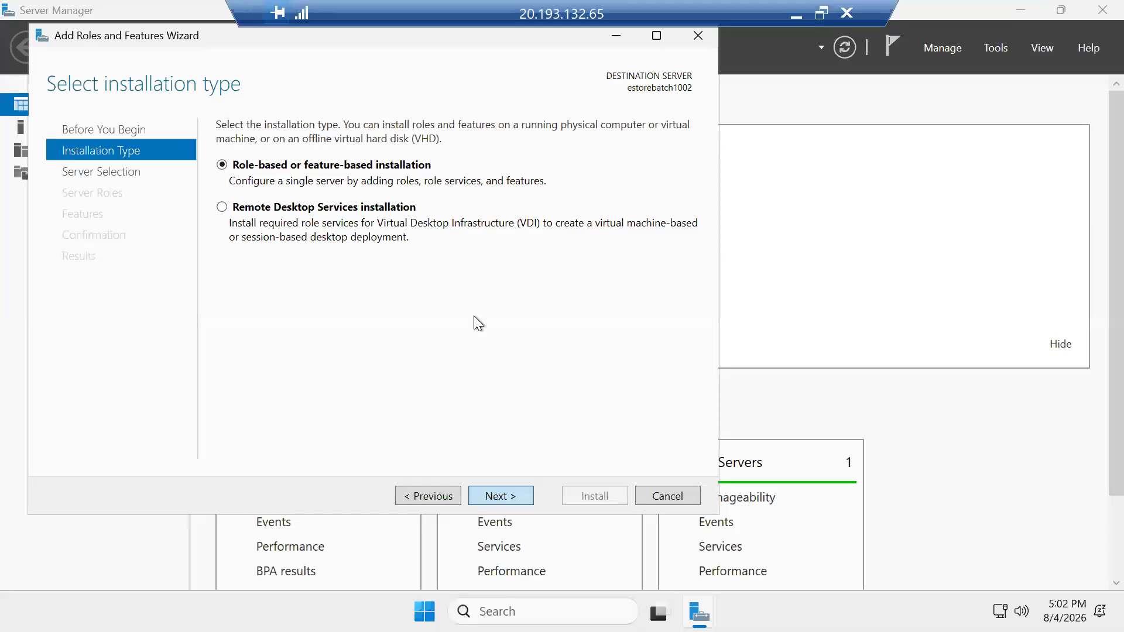
click(491, 497)
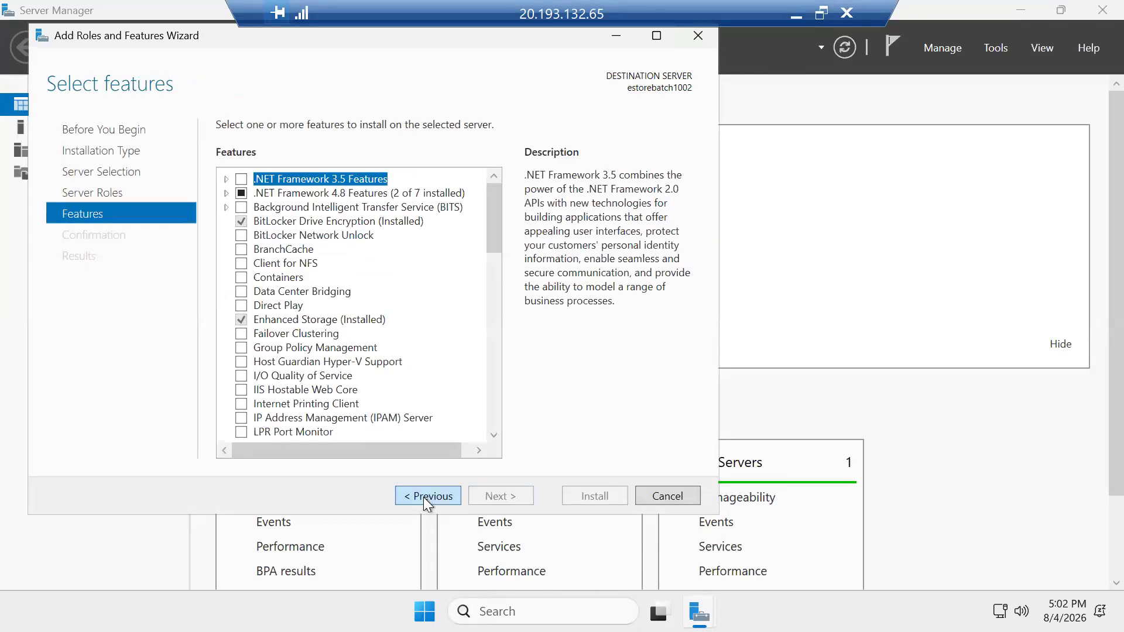
click(424, 497)
click(424, 497)
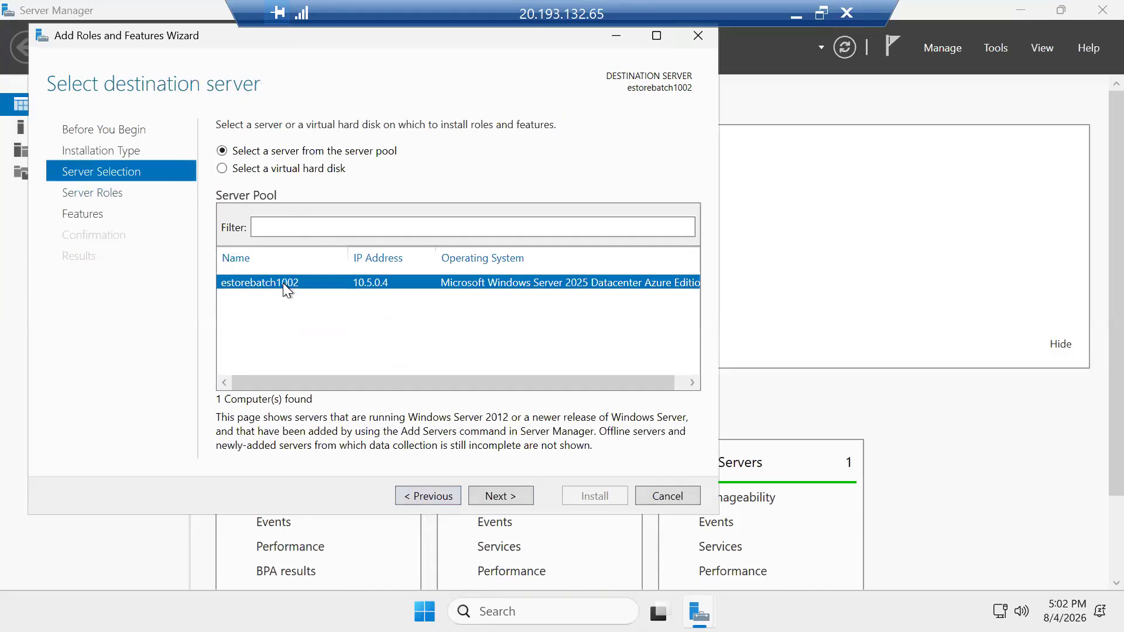
click(491, 497)
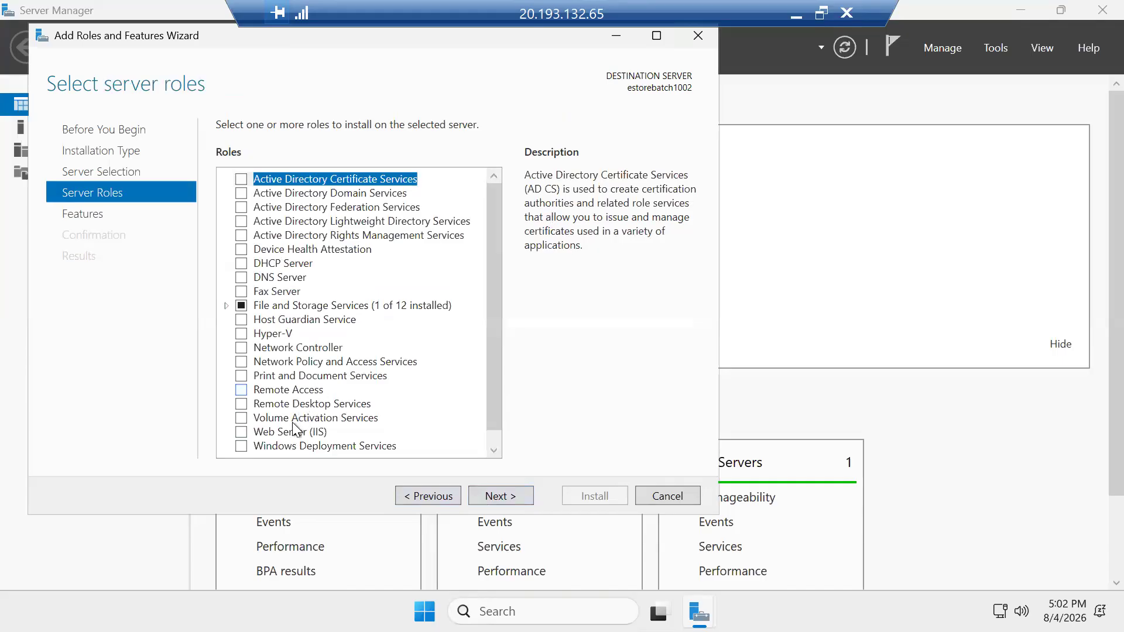
Select the Web Server (IIS) role and add its required features, including the IIS Management Console.
scroll(270, 440, down, 1)
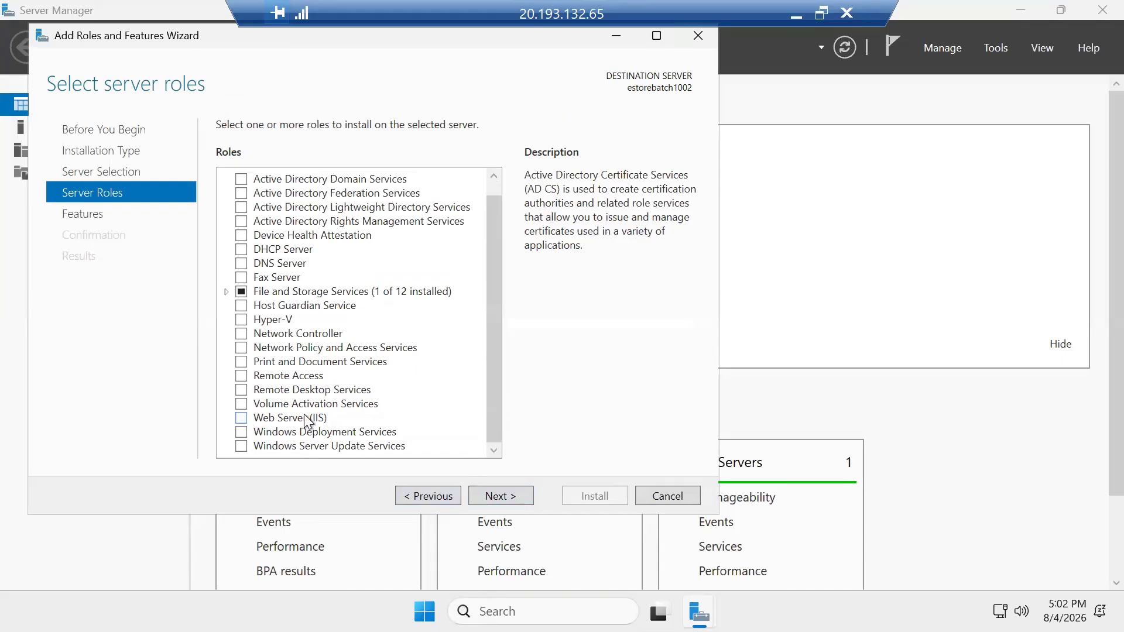
click(240, 421)
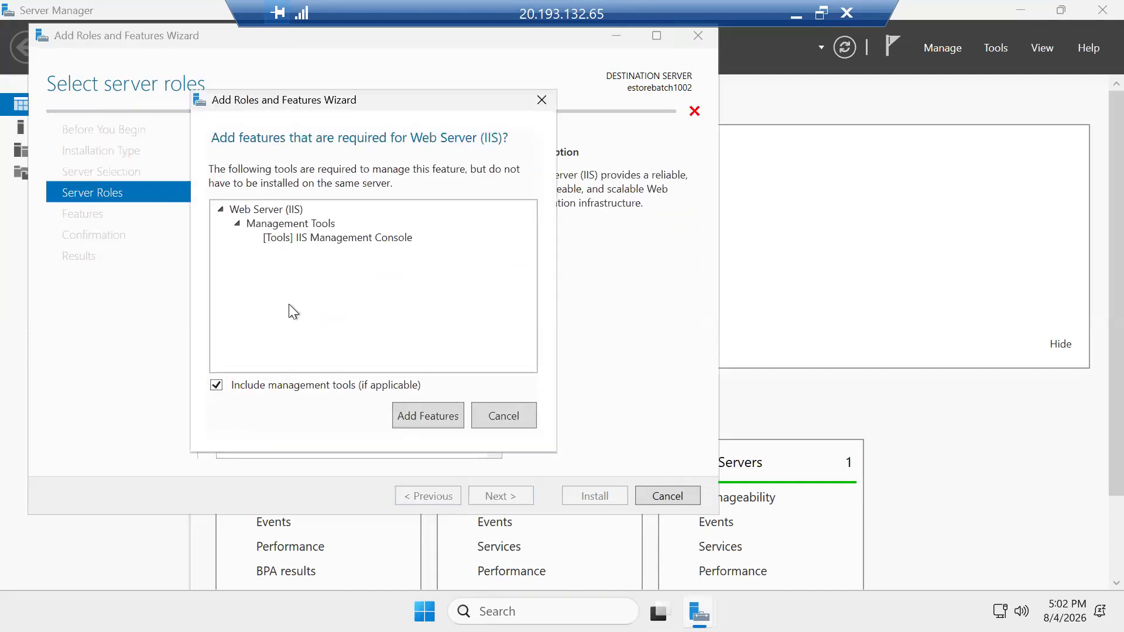
click(403, 420)
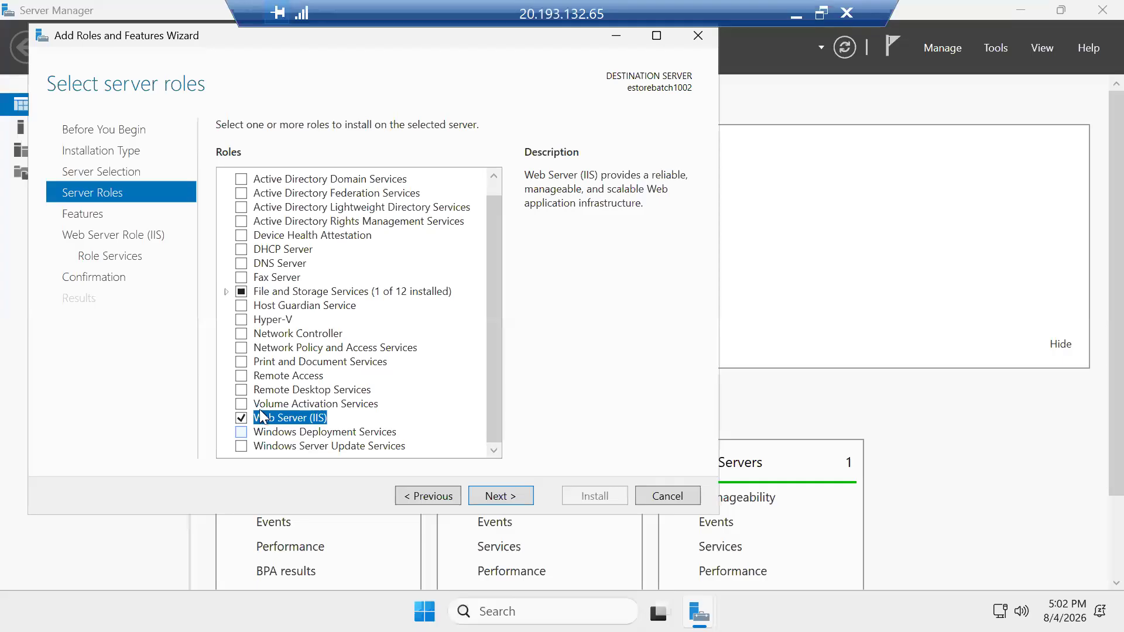
Keep the default features and IIS role services, review the installation selections and start the installation.
click(479, 496)
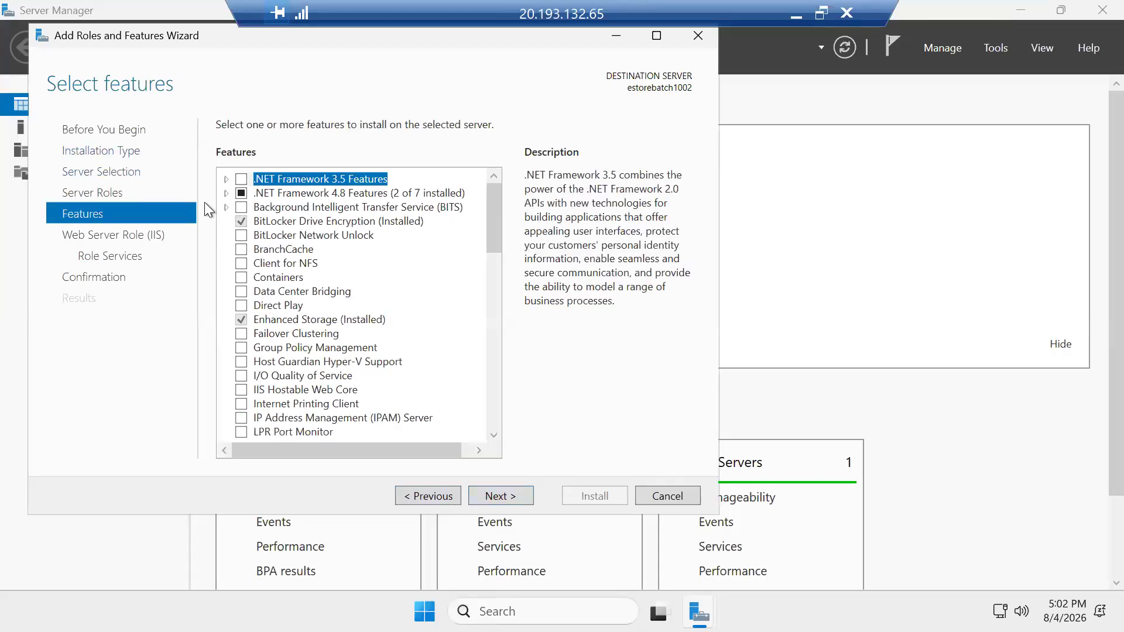
double_click(504, 496)
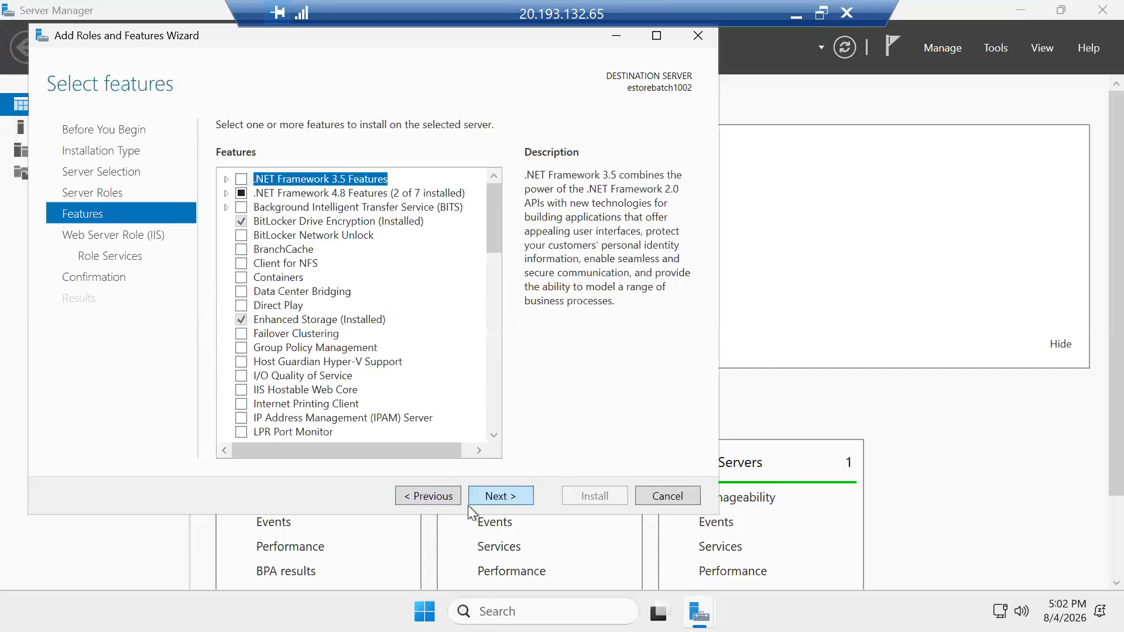
click(496, 494)
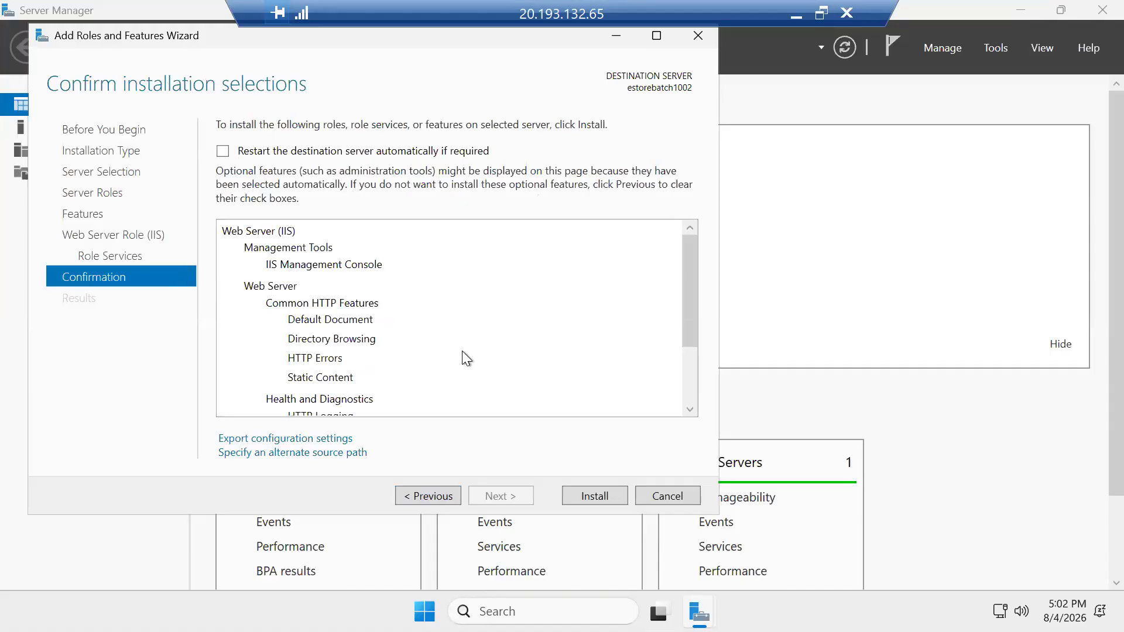
scroll(466, 357, down, 3)
scroll(466, 358, up, 3)
click(606, 498)
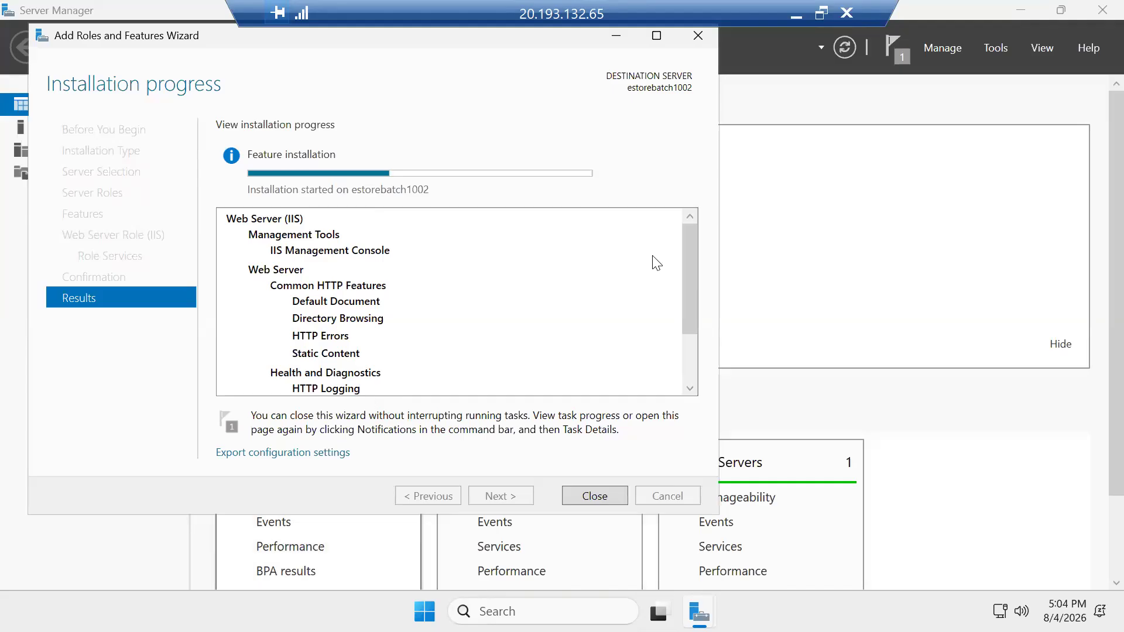
Leave the remote session and return to it to check the IIS installation progress, then minimize it again.
click(797, 18)
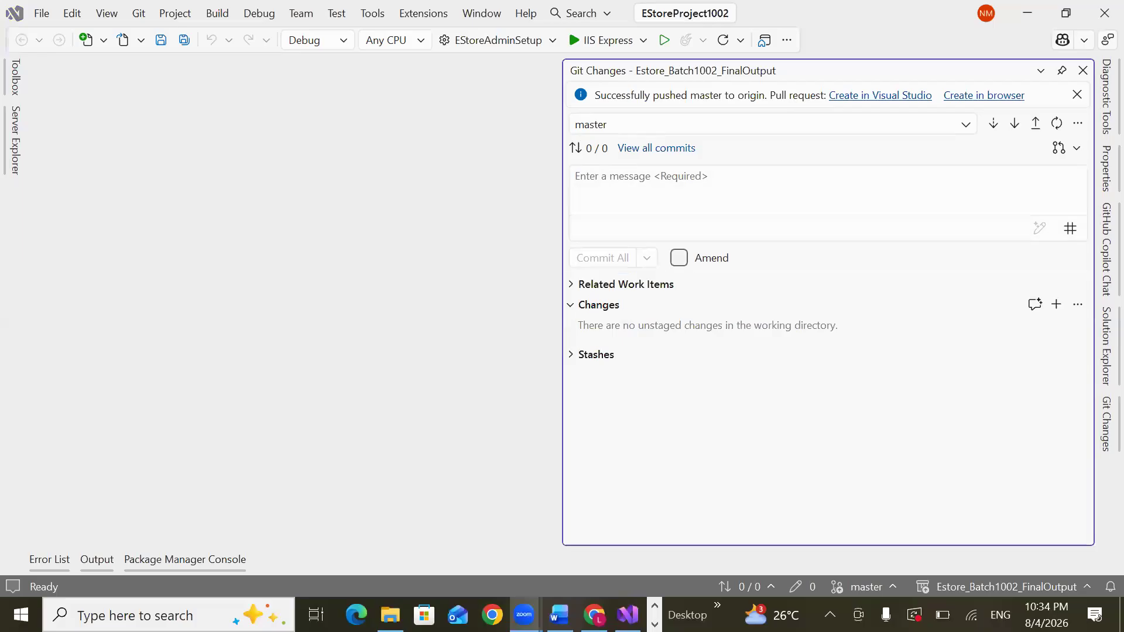
click(655, 624)
click(362, 615)
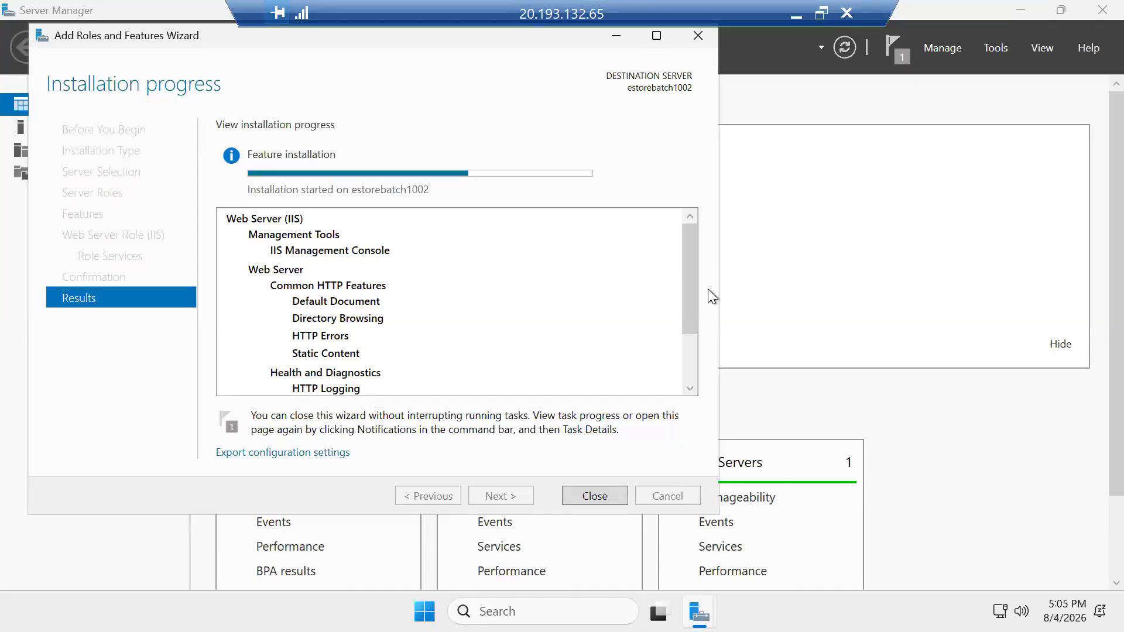
click(797, 17)
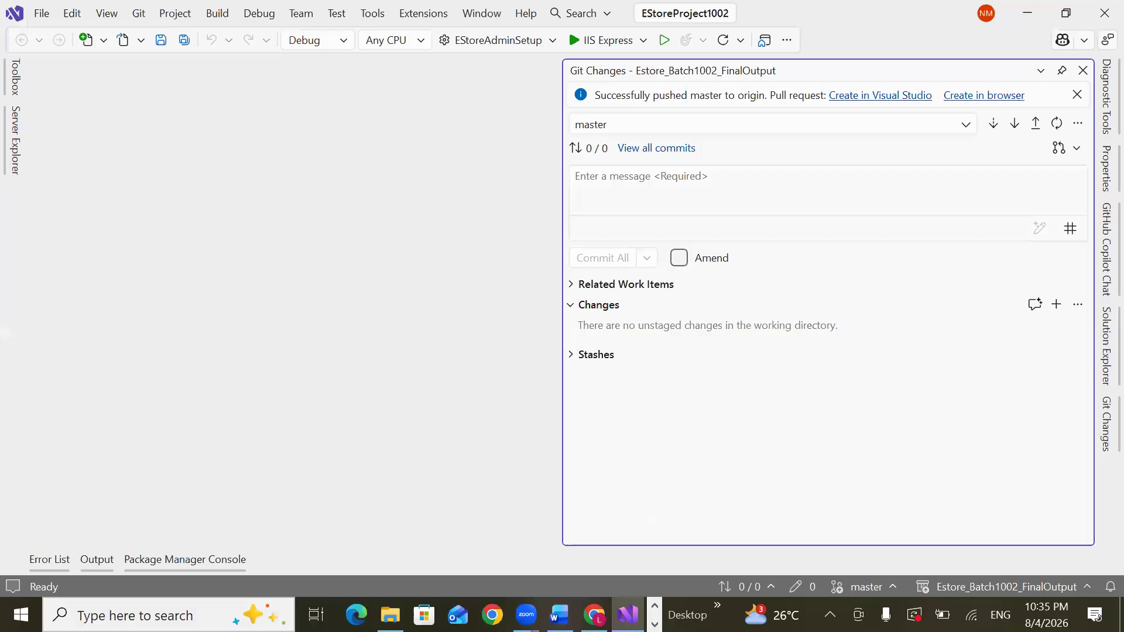
Switch to the browser, go to the Azure DevOps projects home and open the demo project at the end of the list.
key(alt+Tab)
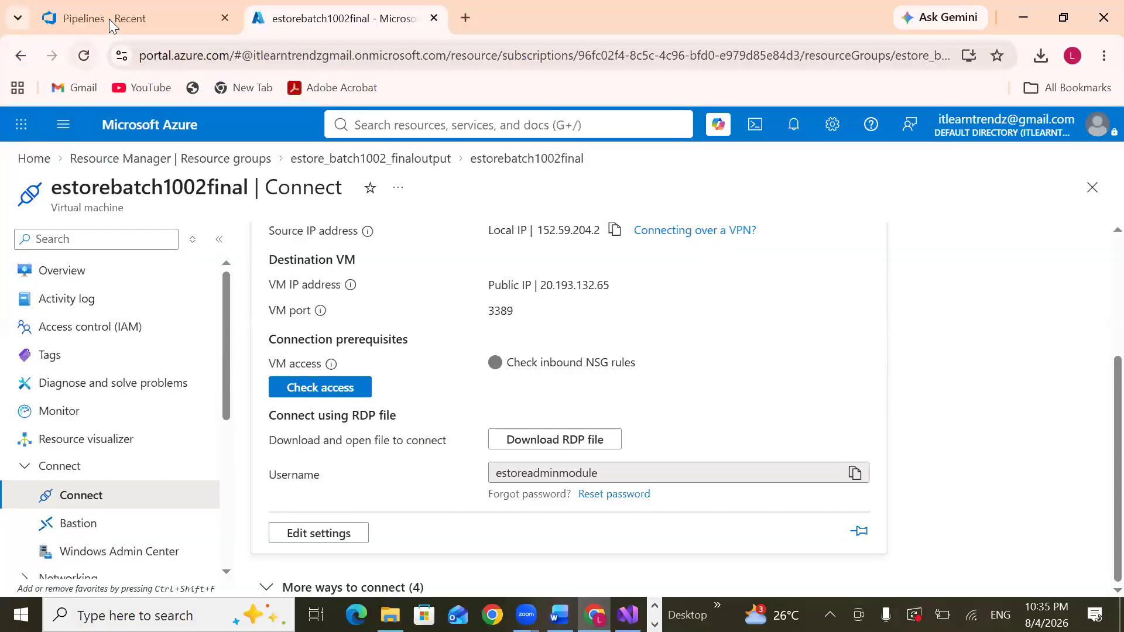
click(109, 19)
click(166, 131)
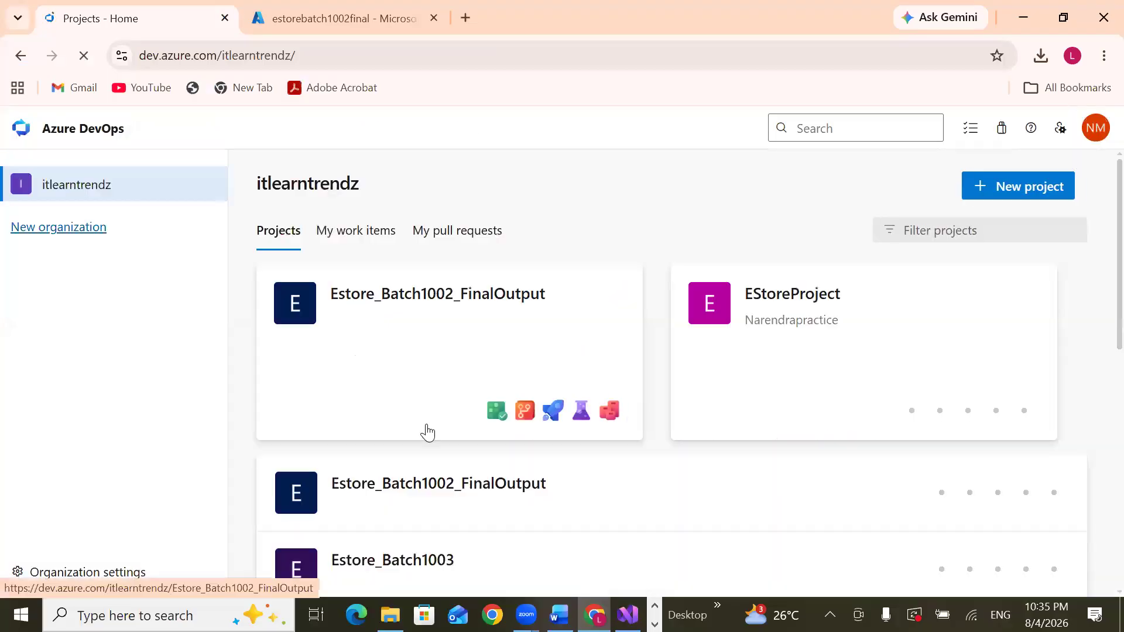
scroll(427, 431, down, 10)
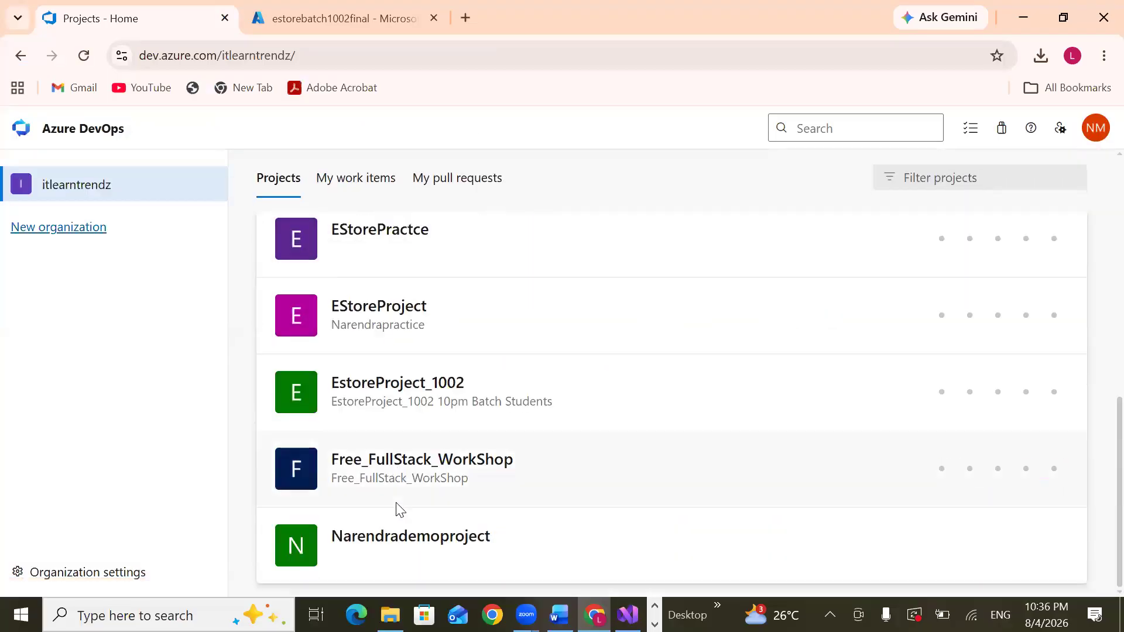
click(397, 509)
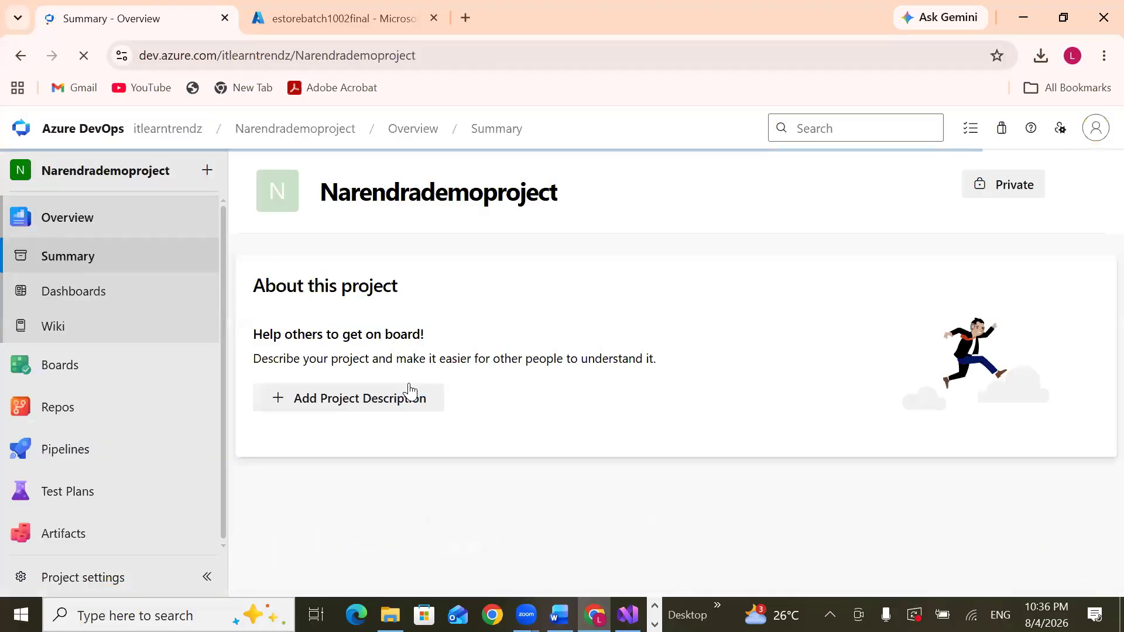
Open the deployment logs of the EstoreAzureIISWeb stage of Release-1 in New release pipeline (1).
mouse_move(130, 399)
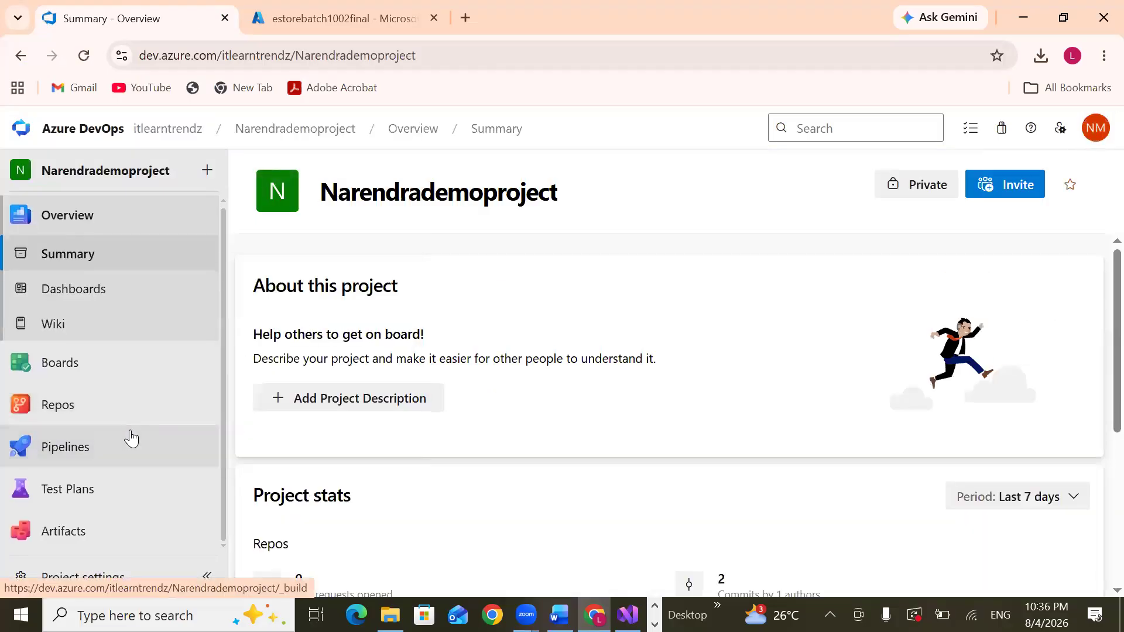
click(129, 440)
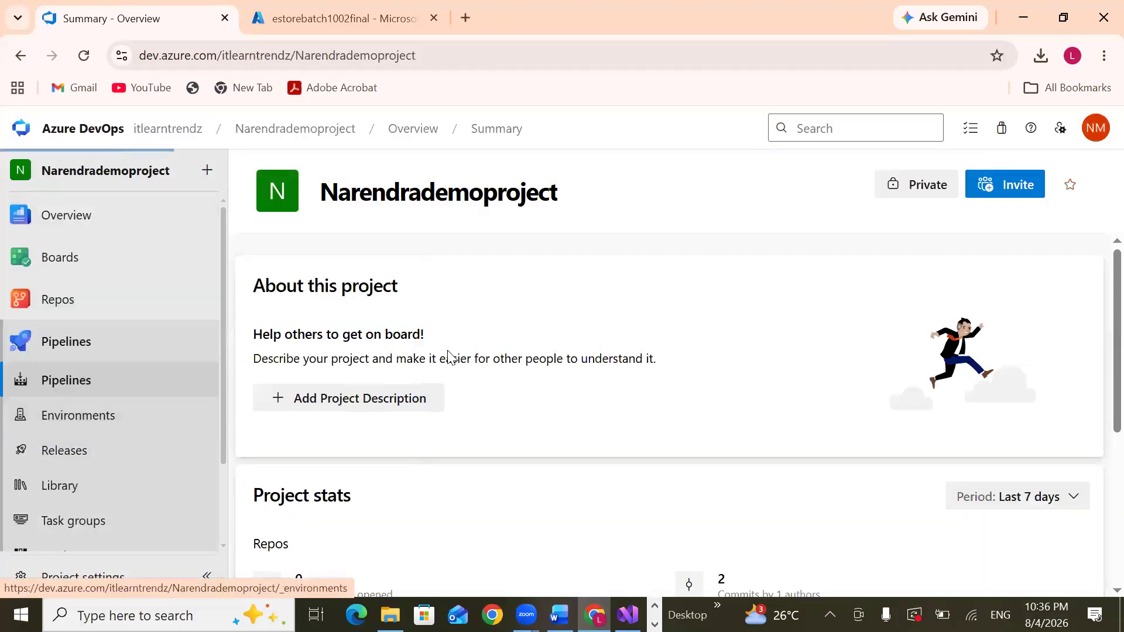
click(99, 455)
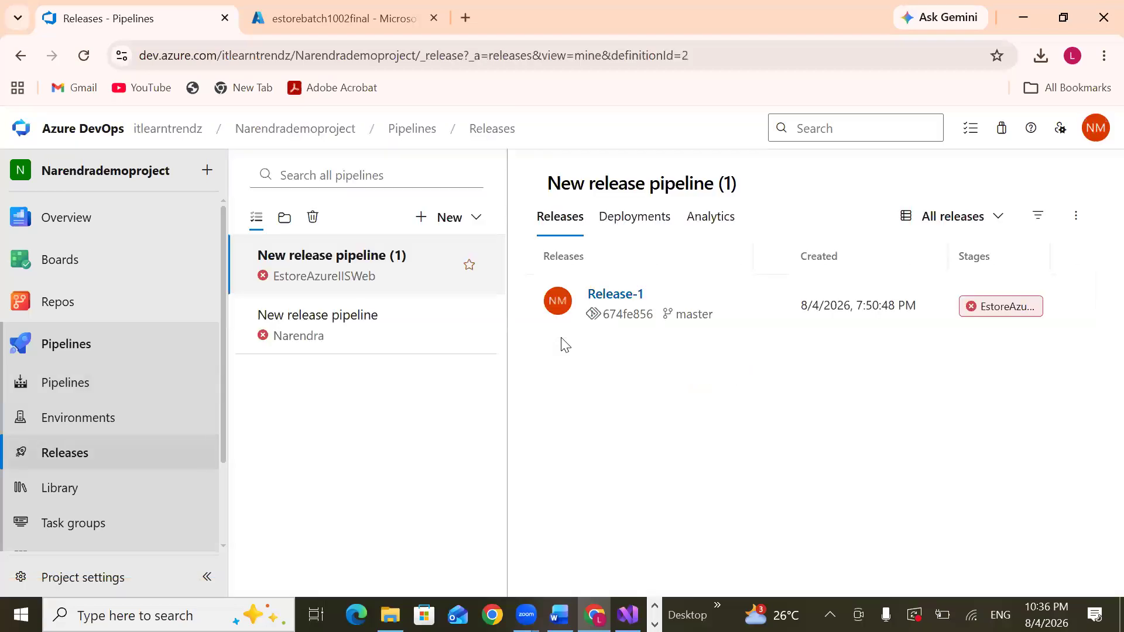
click(987, 322)
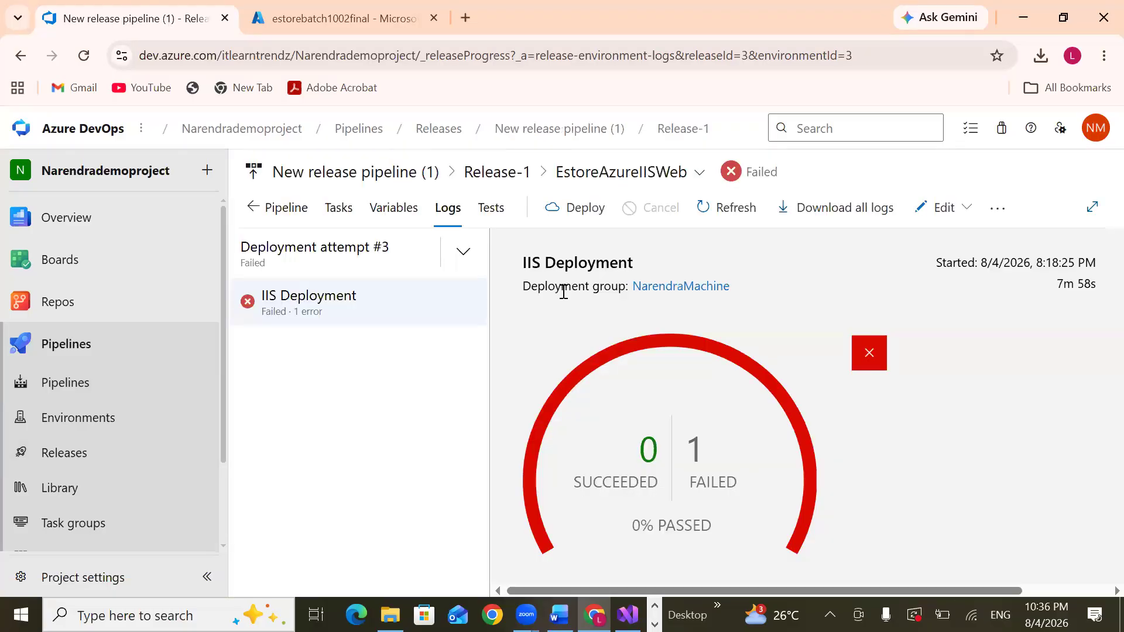
Download all logs of the EstoreAzureIISWeb stage, open the ReleaseLogs_3.zip archive and enter its 1_EstoreAzureIISWeb folder.
click(831, 208)
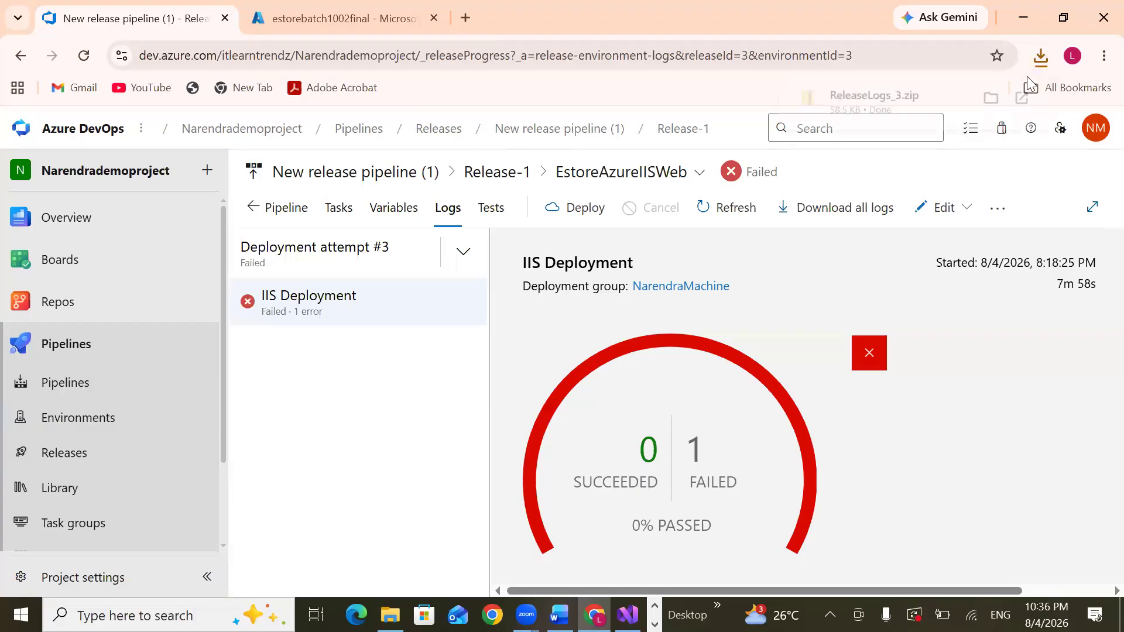
click(913, 101)
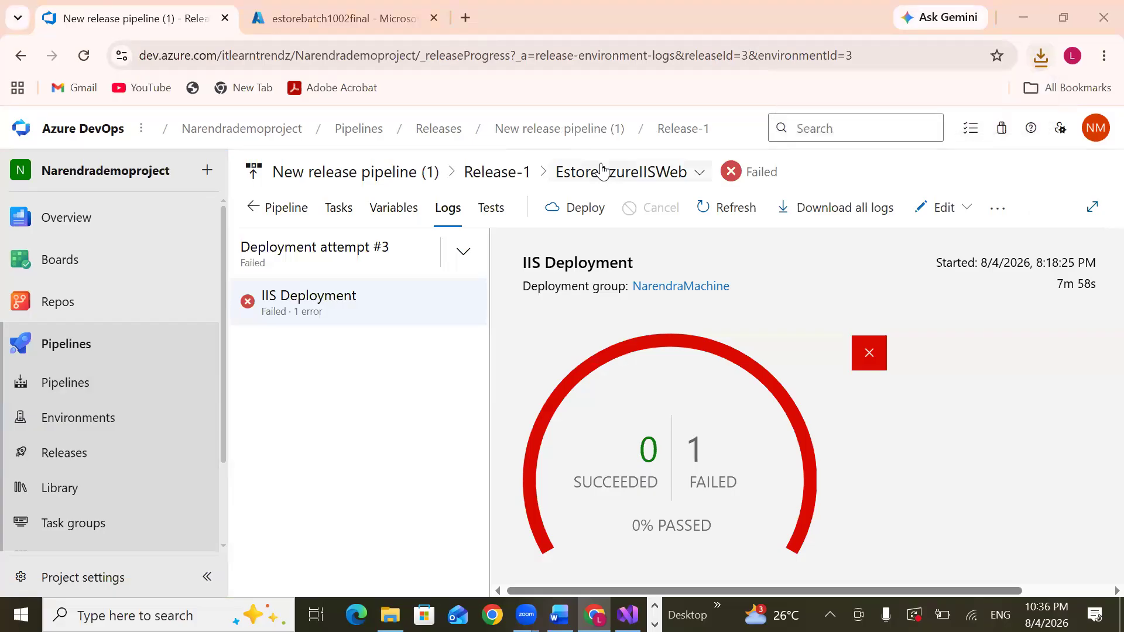
double_click(268, 111)
right_click(236, 148)
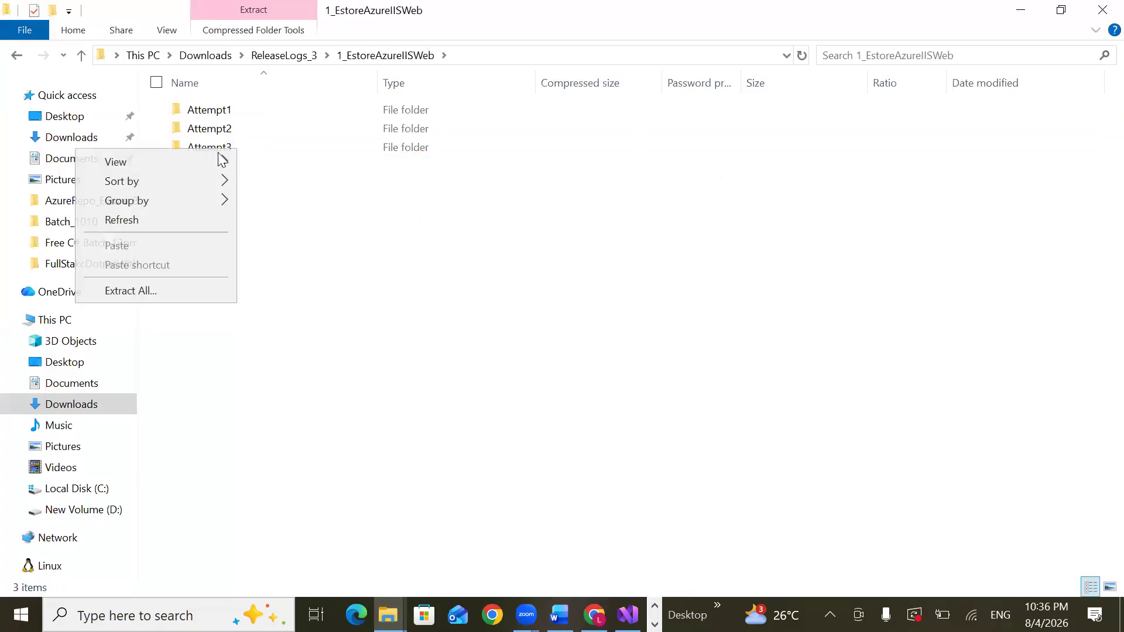
In the downloaded logs, open the Attempt3 folder and go down through 1_IIS Deployment to the itaskbatch1002 folder.
click(309, 154)
right_click(308, 154)
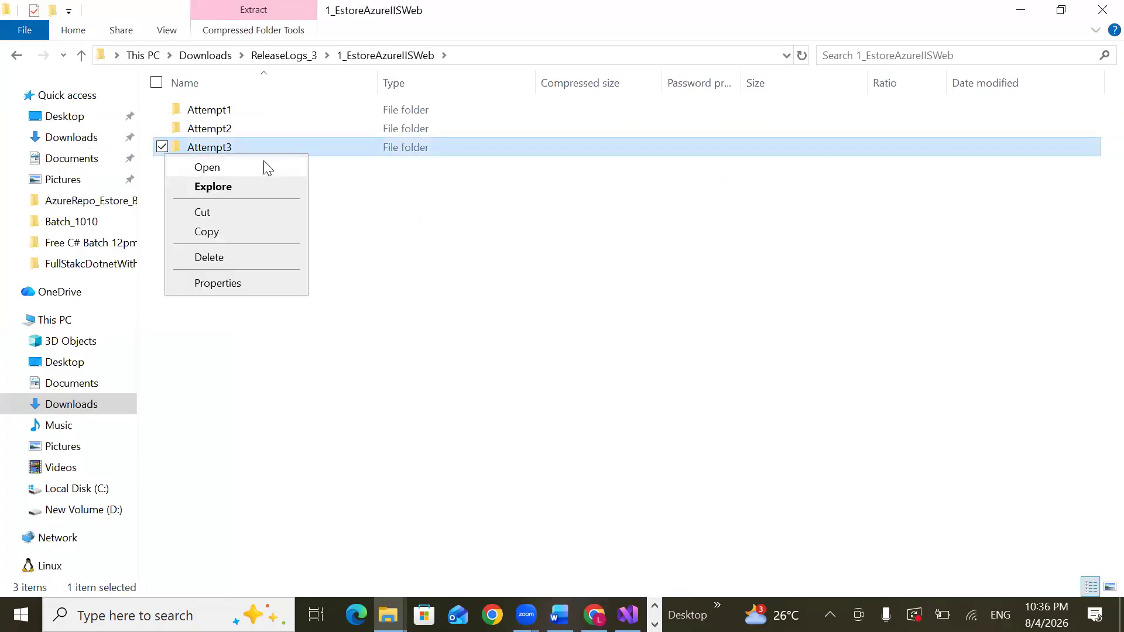
click(264, 168)
right_click(243, 117)
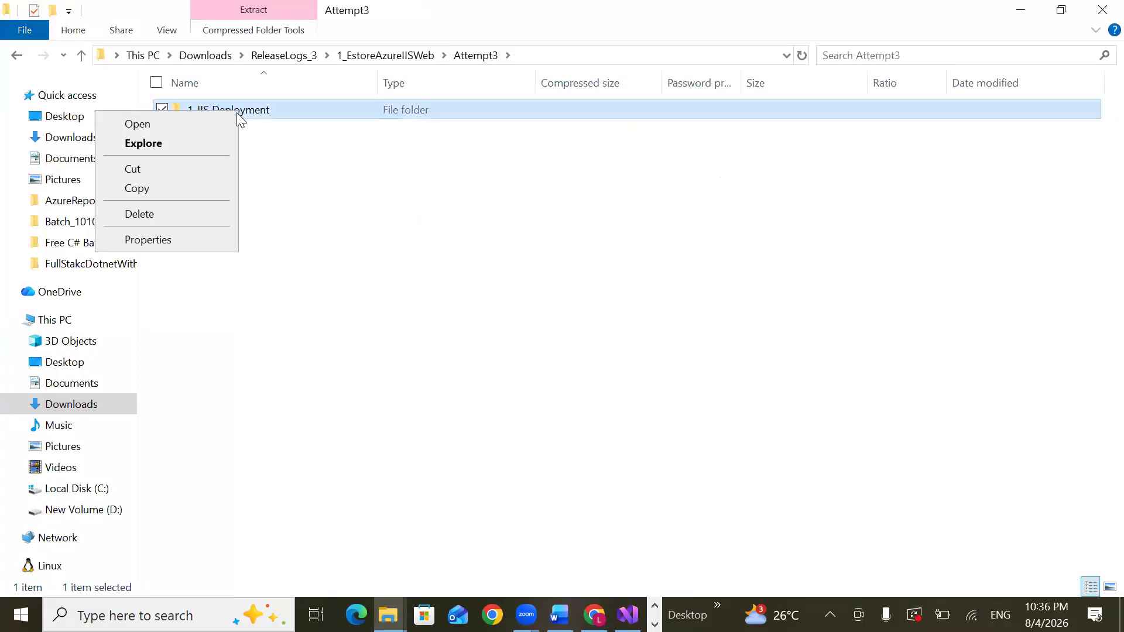
click(222, 122)
right_click(210, 120)
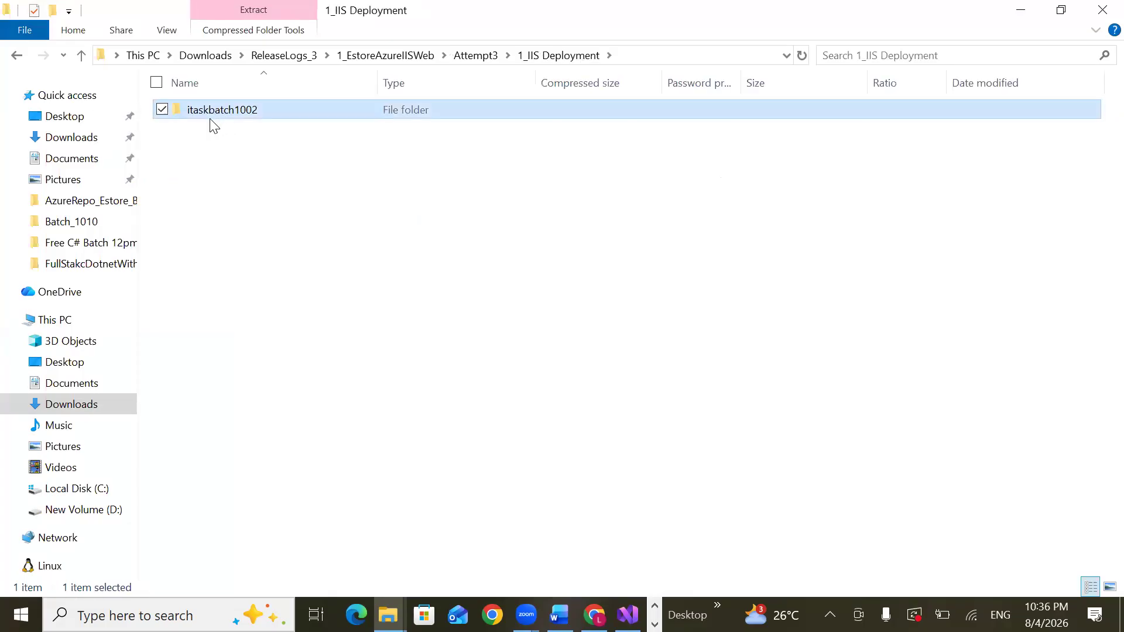
click(209, 121)
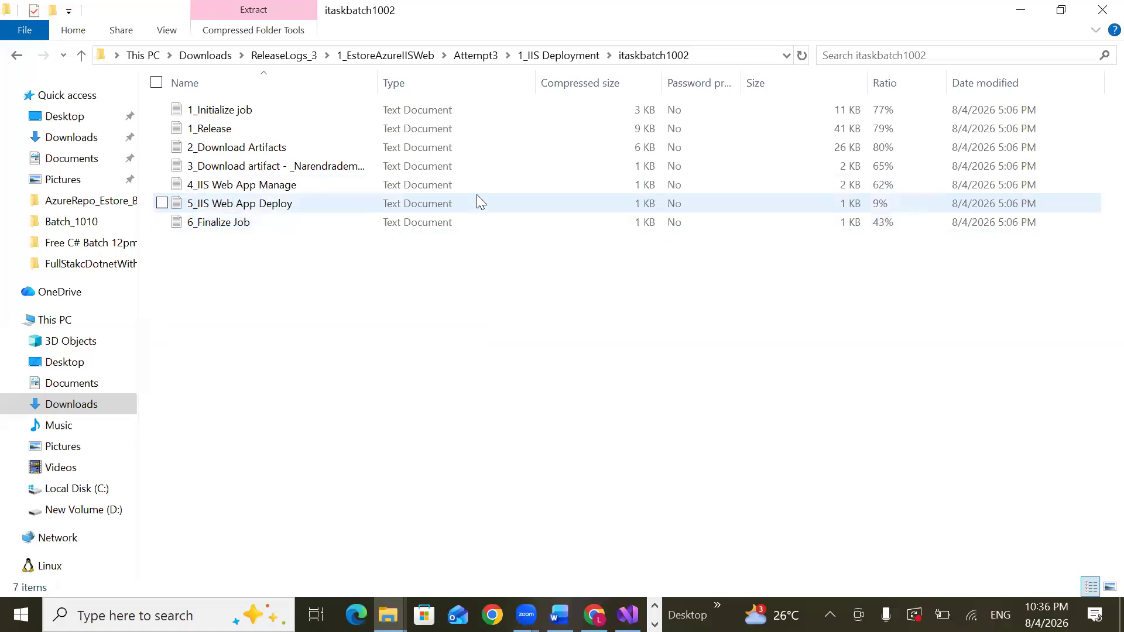
Open the 4_IIS Web App Manage log enlarged to full screen, read it through to the end and close it.
right_click(244, 189)
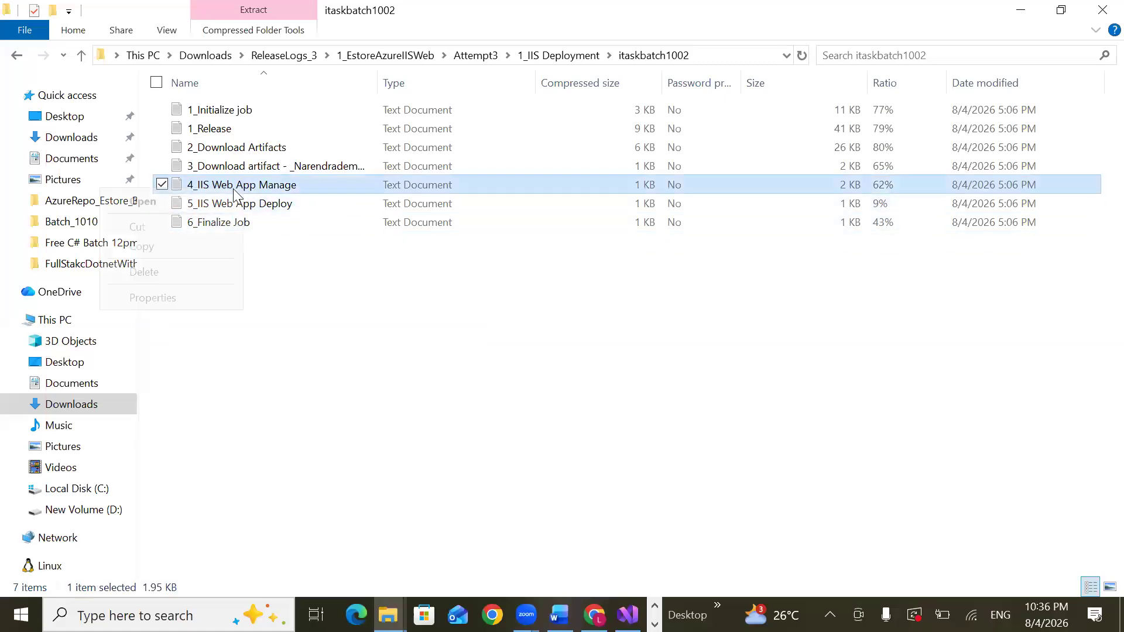
click(199, 193)
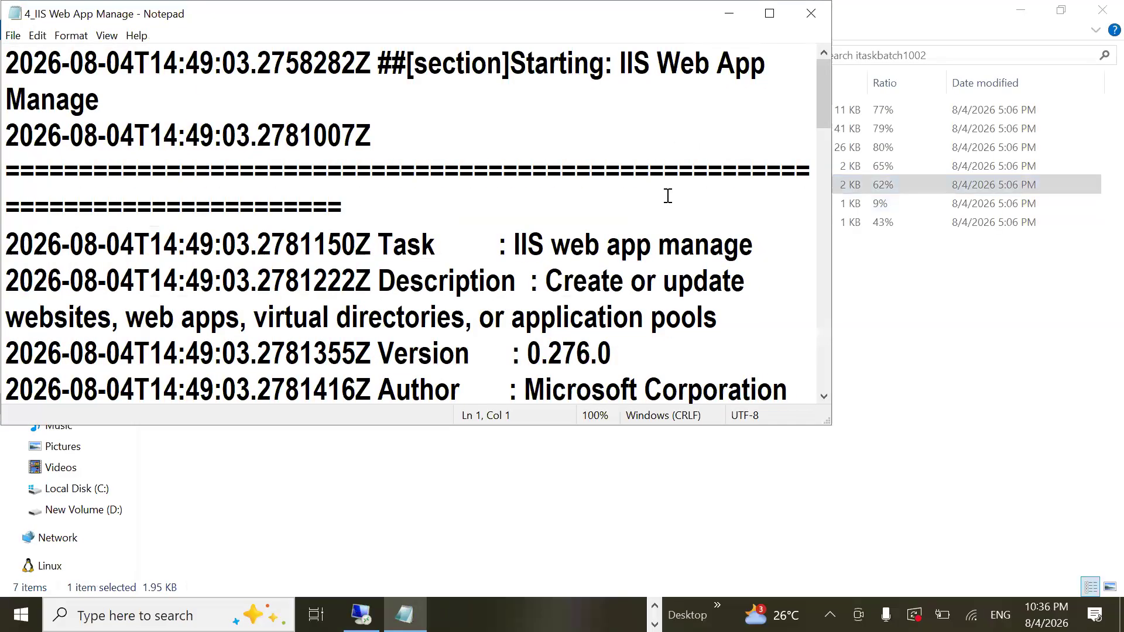
click(769, 13)
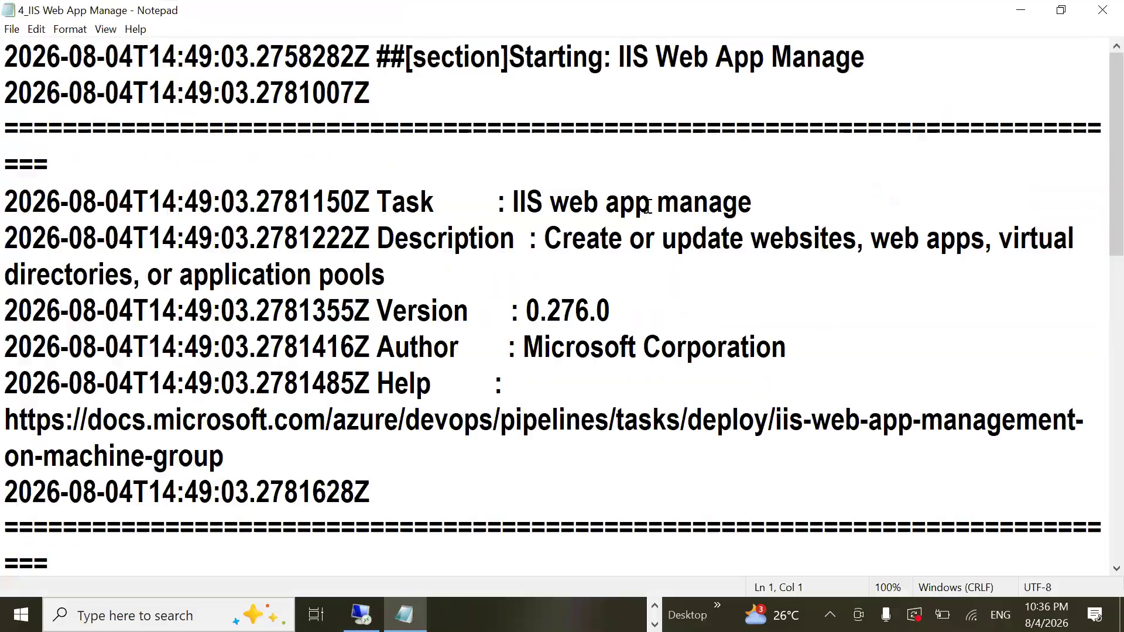
scroll(647, 207, down, 4)
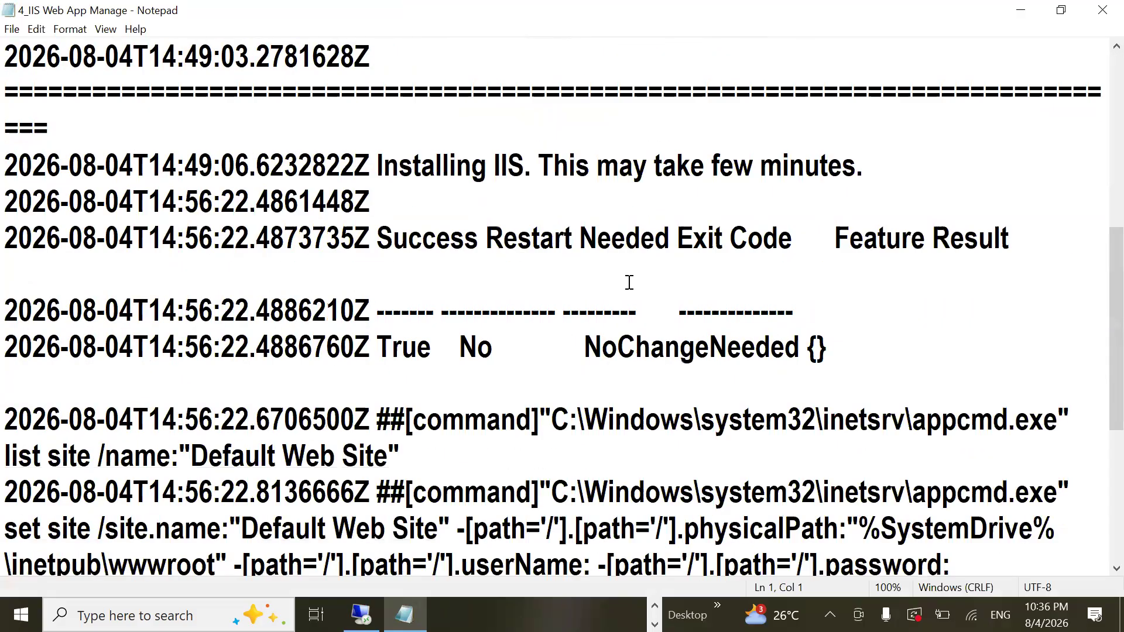
scroll(627, 283, down, 2)
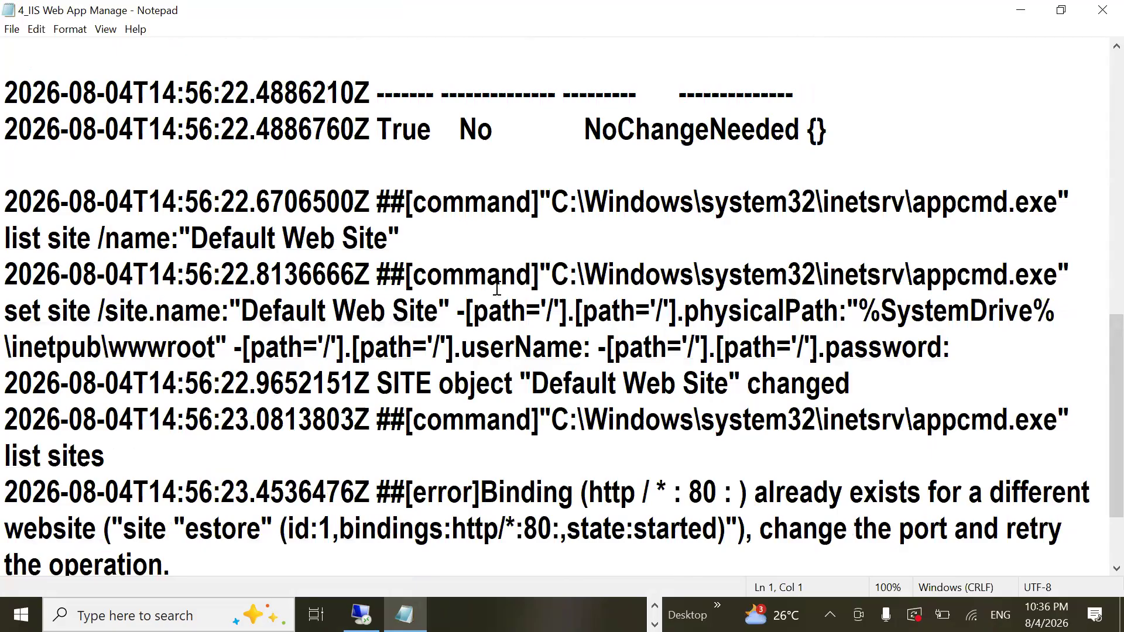
scroll(497, 289, down, 1)
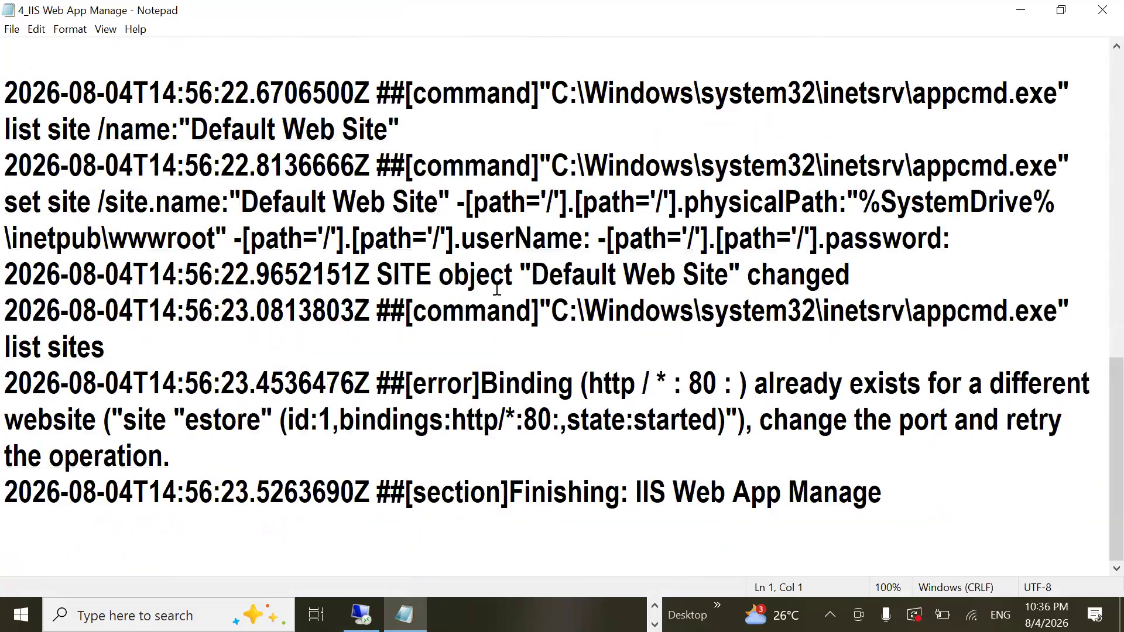
click(1102, 10)
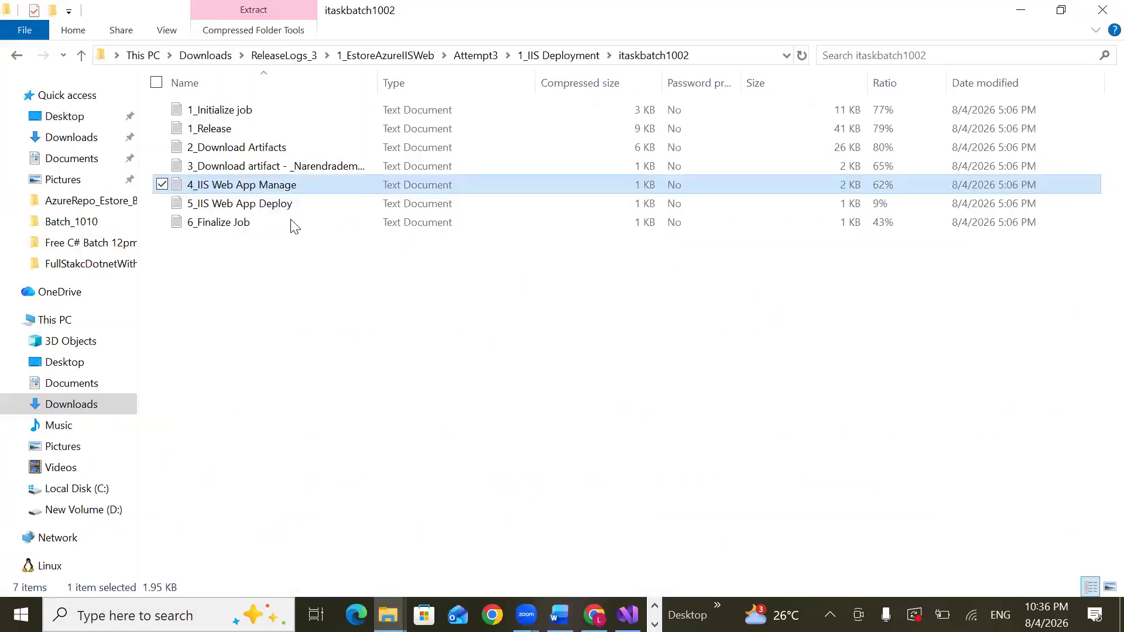
Open the 3_Download artifact log, read it through to the end and close it.
right_click(291, 169)
scroll(444, 175, down, 3)
scroll(444, 176, down, 5)
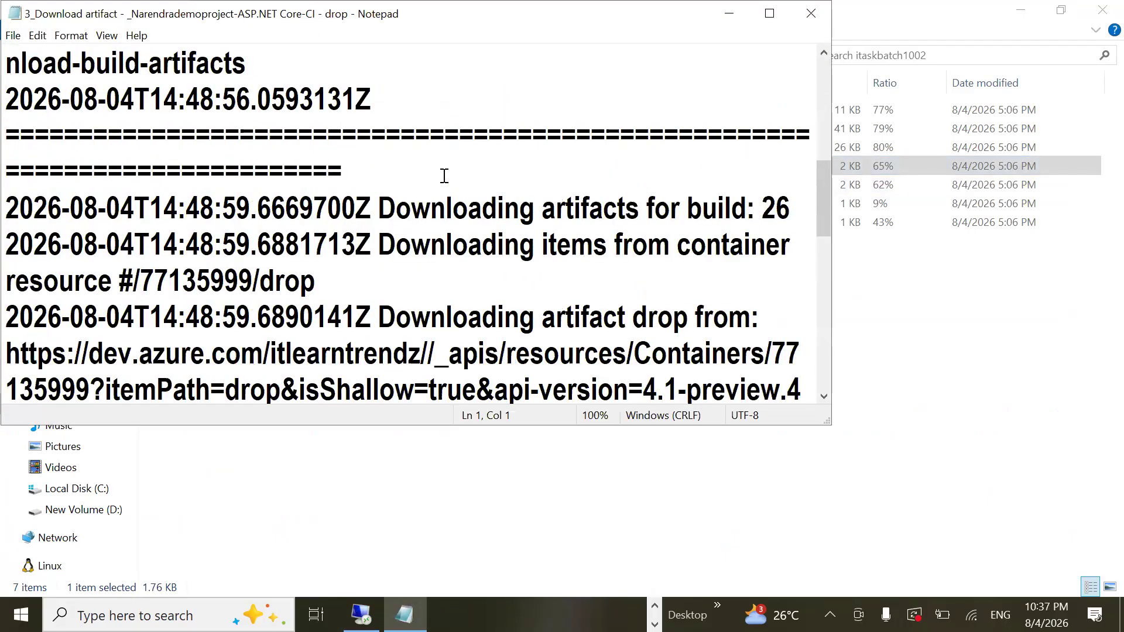
scroll(444, 176, down, 2)
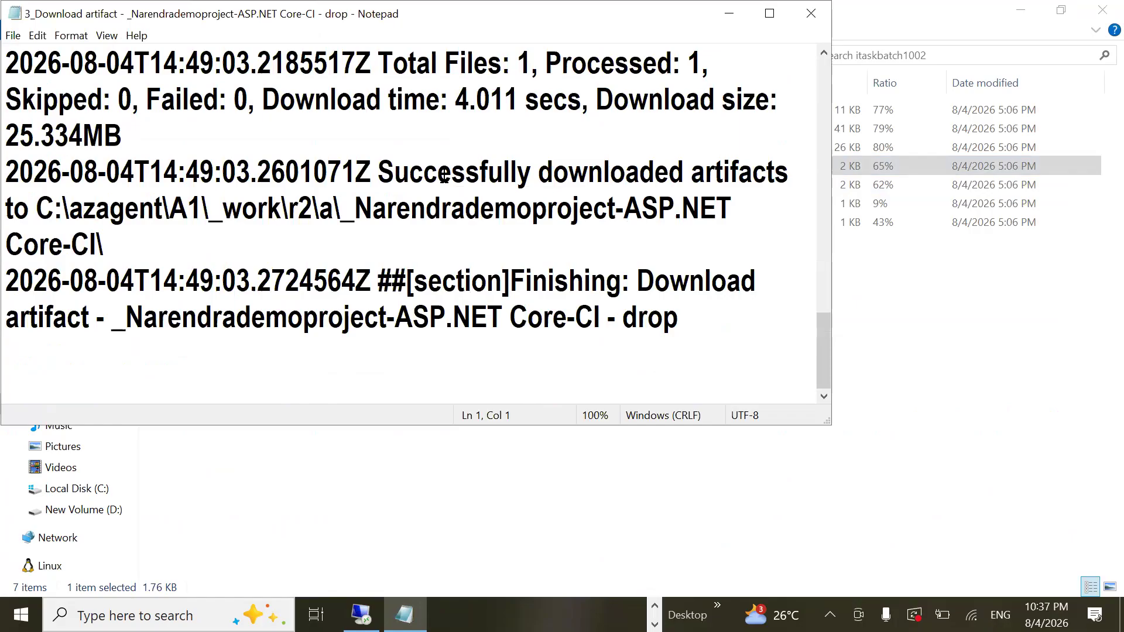
click(811, 13)
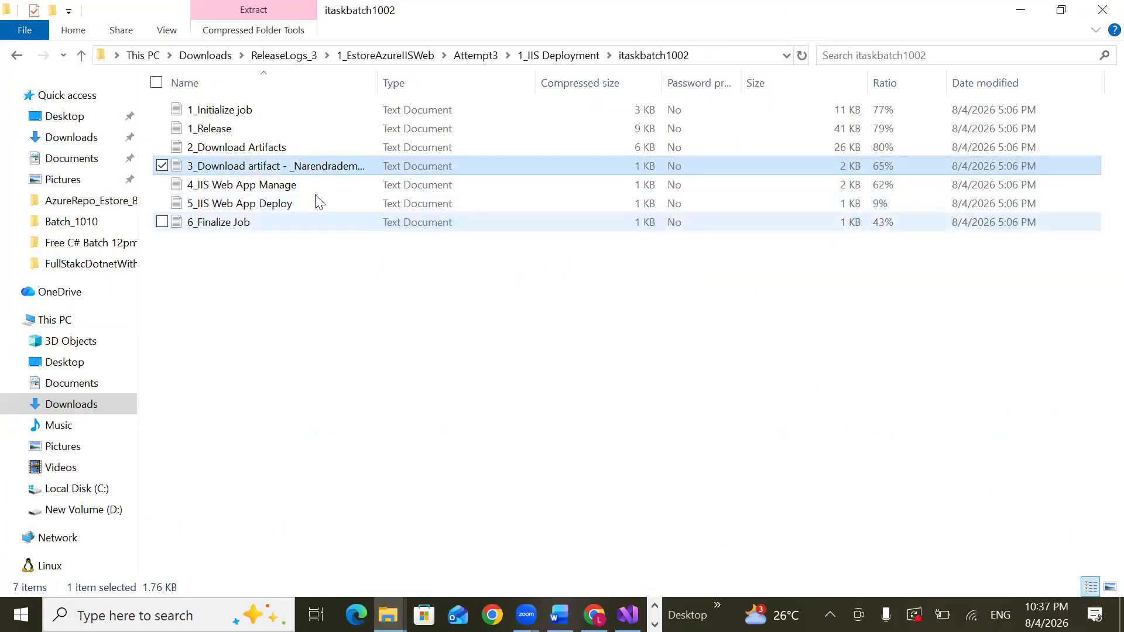
Open the 5_IIS Web App Deploy log, highlight its full text while reading it and close it.
right_click(272, 200)
click(254, 213)
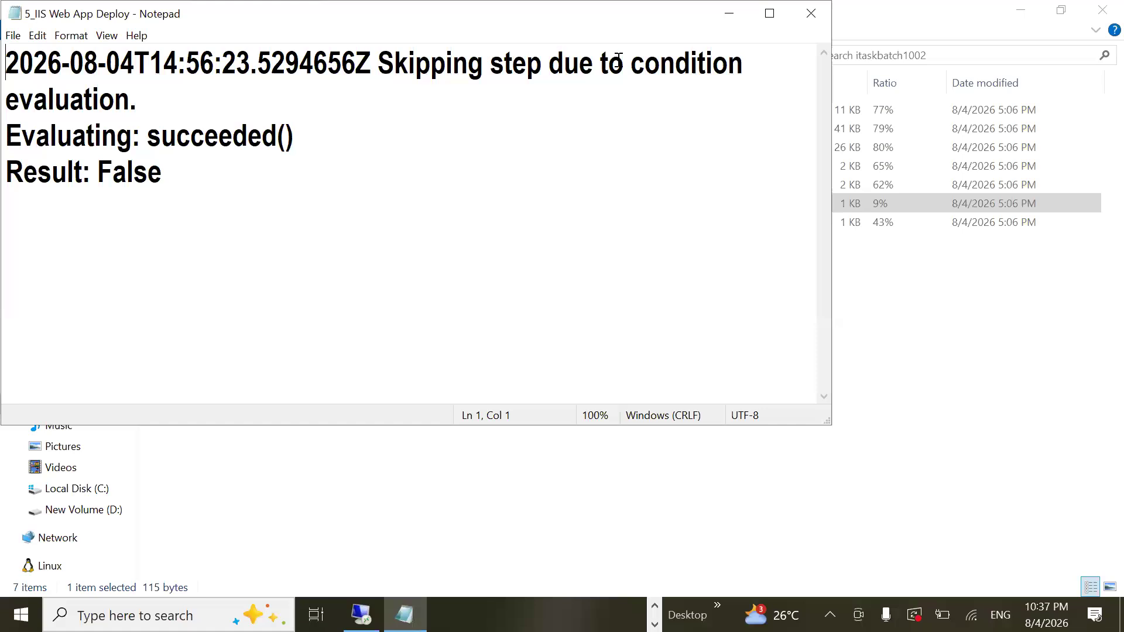
click(164, 181)
shift+click(10, 73)
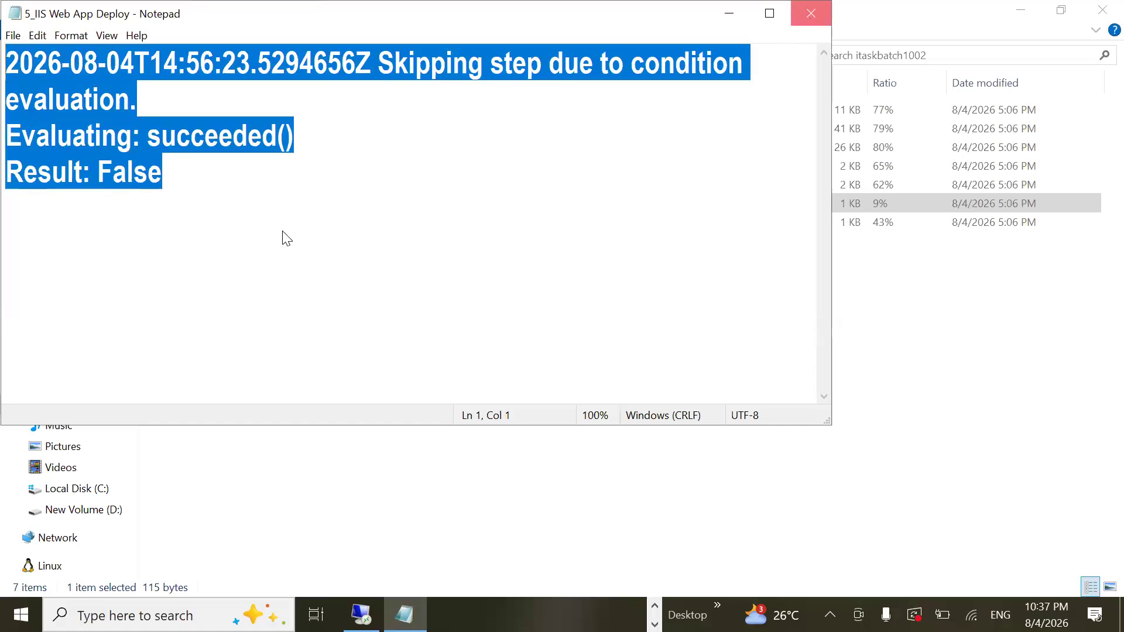
key(alt+F4)
Read the 6_Finalize Job log, highlighting its last three lines, and close both the log and the logs folder.
right_click(216, 226)
click(201, 237)
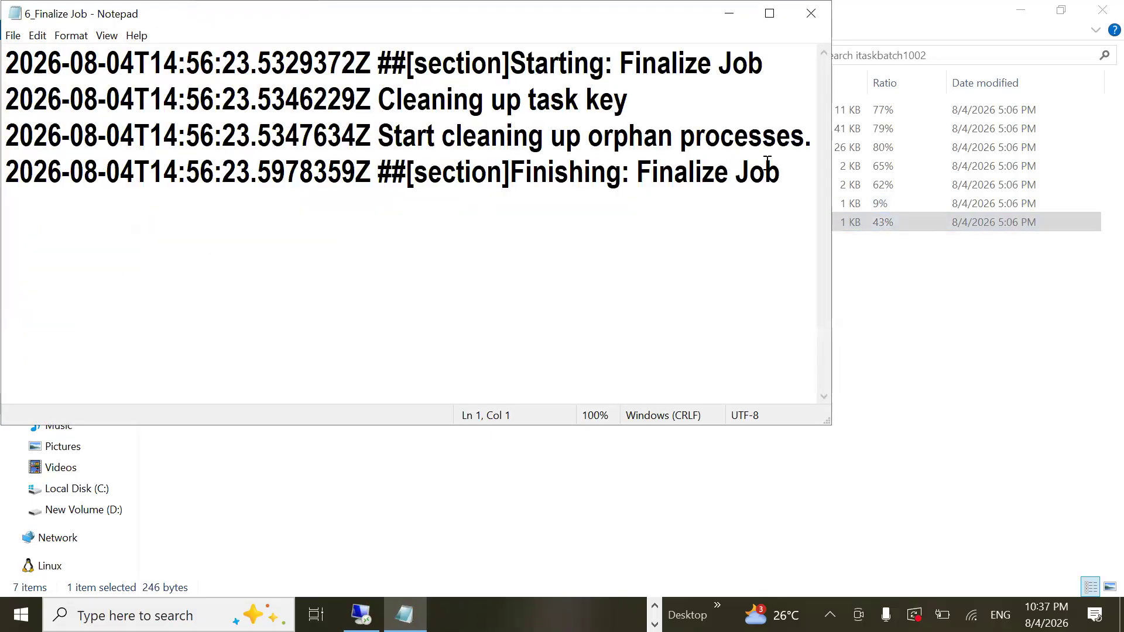
drag(788, 181, 10, 86)
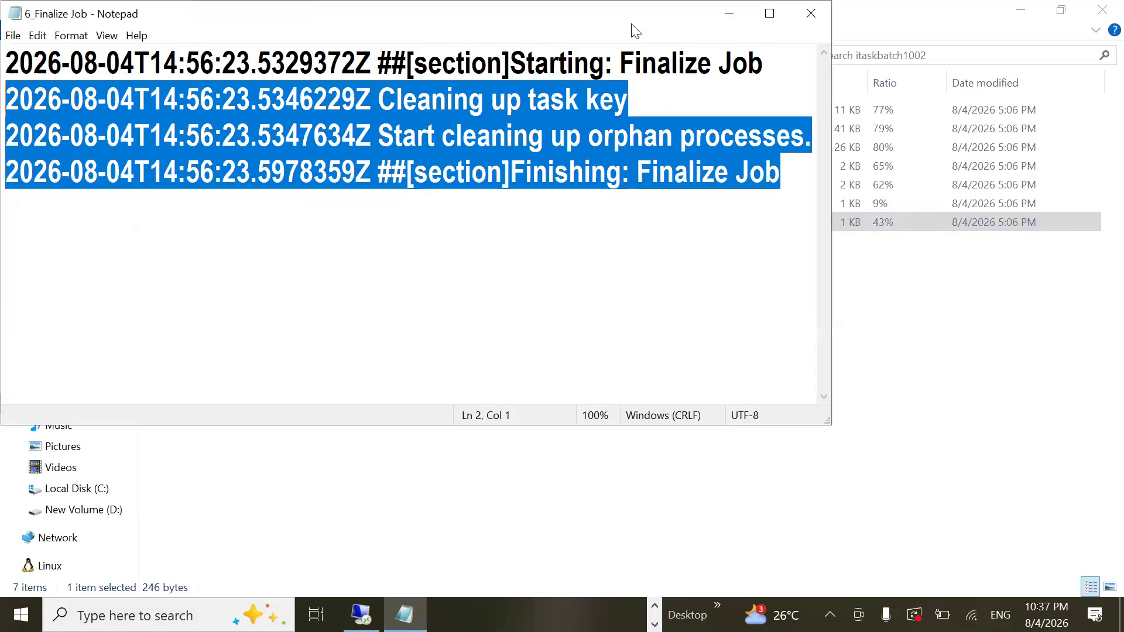
click(811, 13)
click(1098, 9)
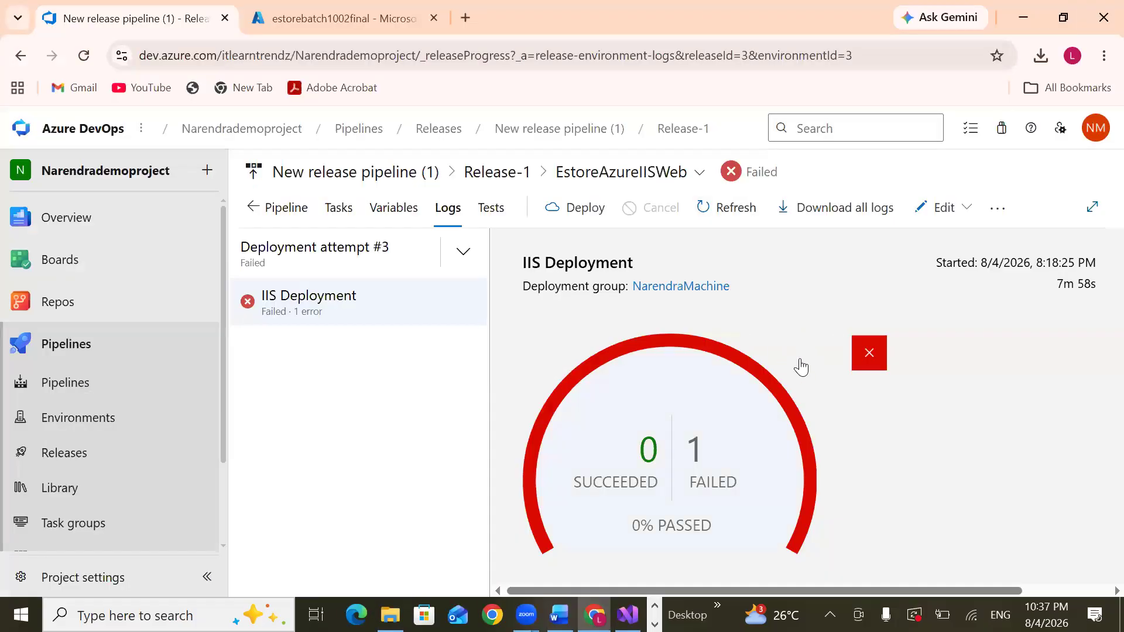
Open the failed itaskbatch1002 target's task logs and examine the error line in the IIS Web App Manage log, closing the log when done.
click(870, 357)
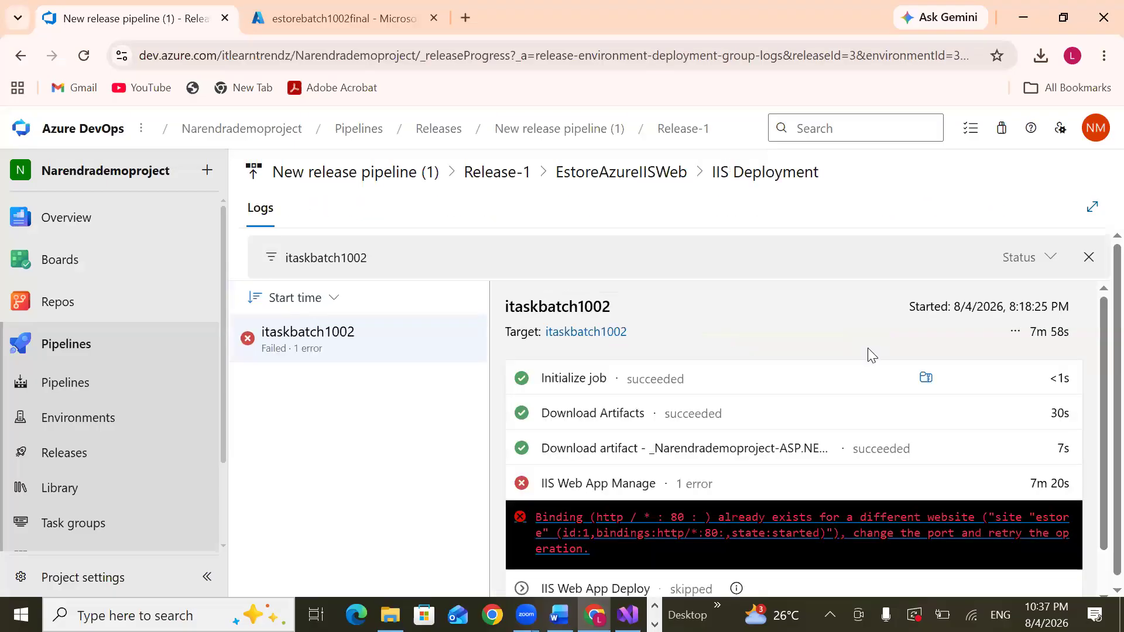
scroll(634, 371, down, 1)
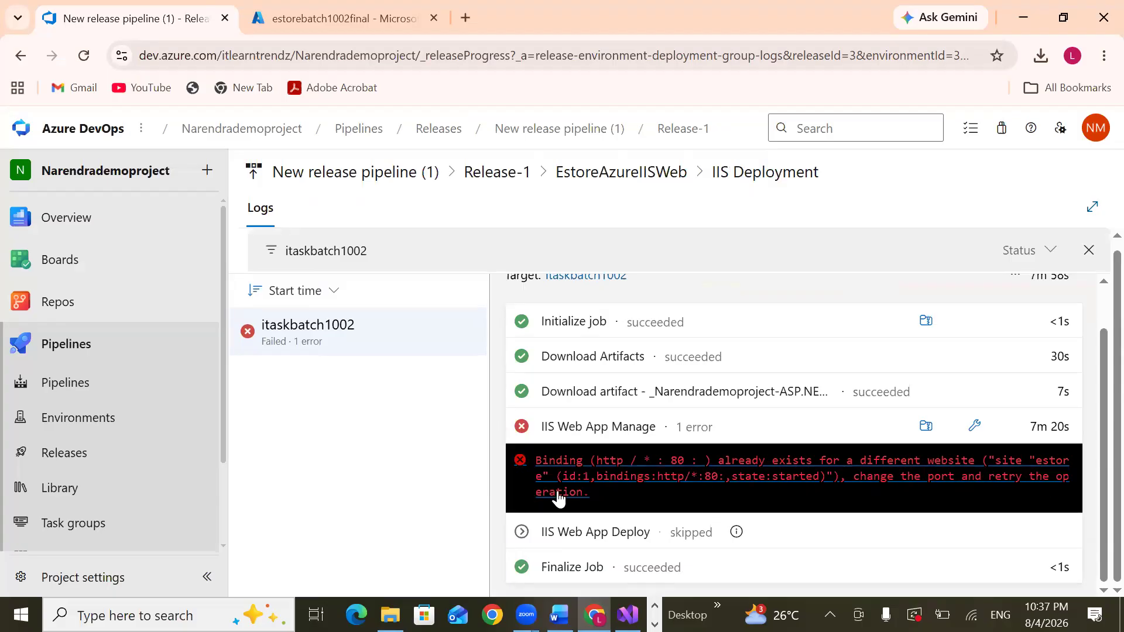
click(589, 433)
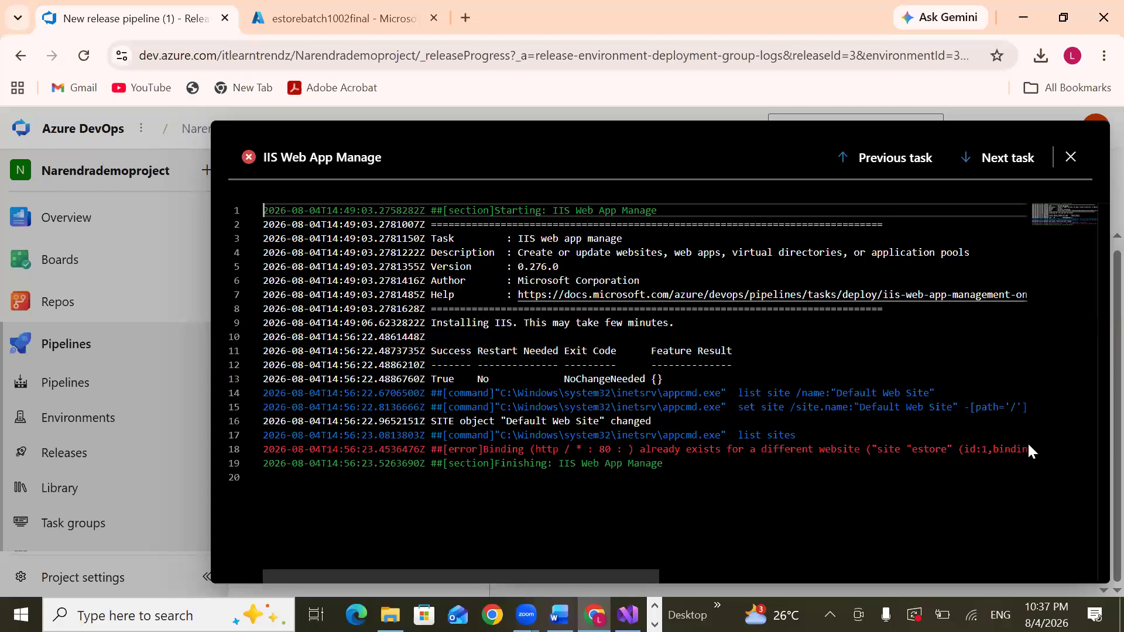
drag(263, 449, 1048, 455)
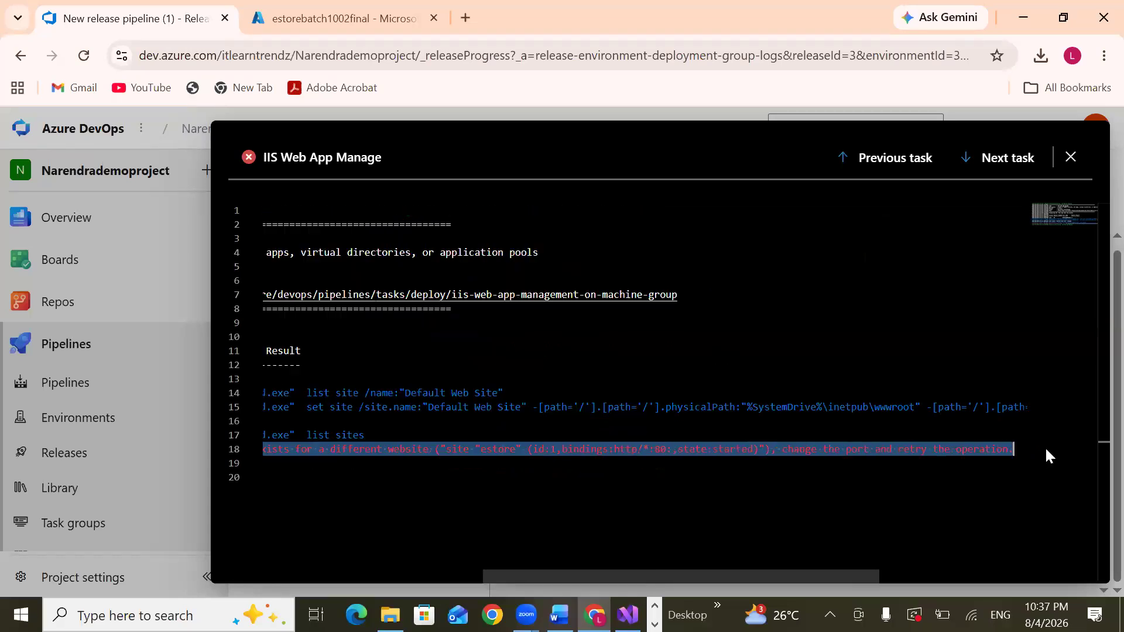
click(637, 450)
click(590, 464)
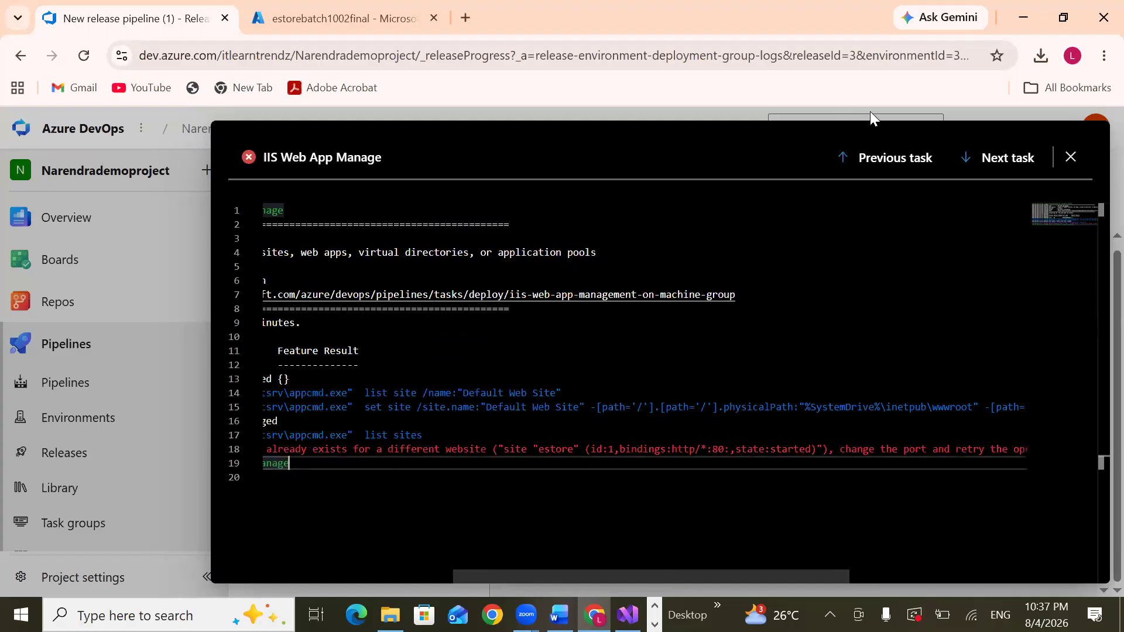
click(1070, 156)
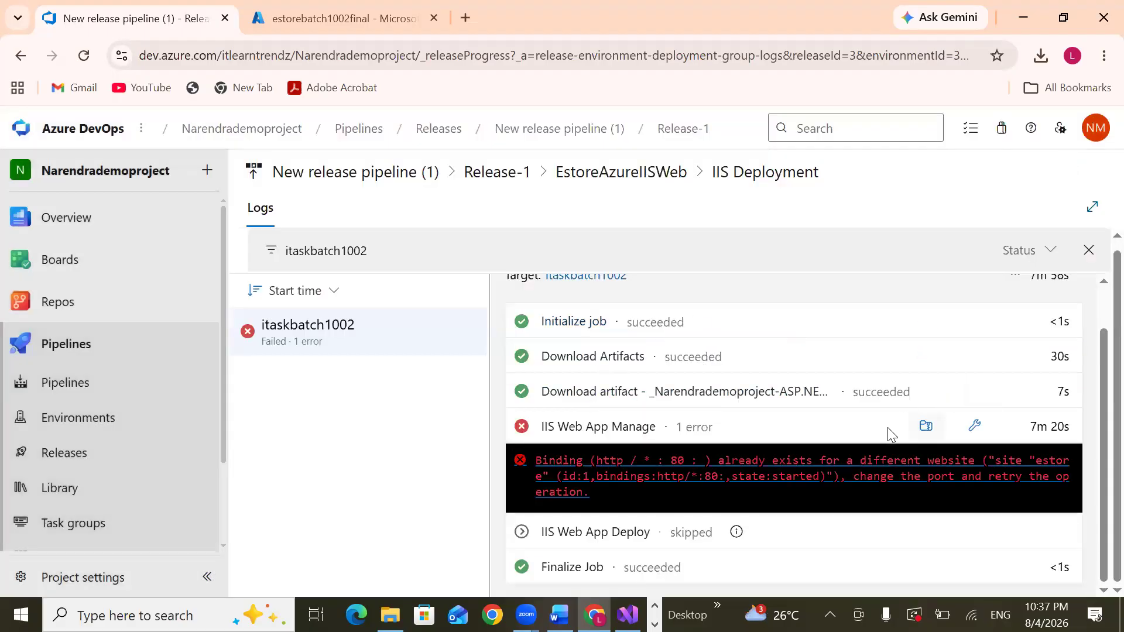
click(732, 429)
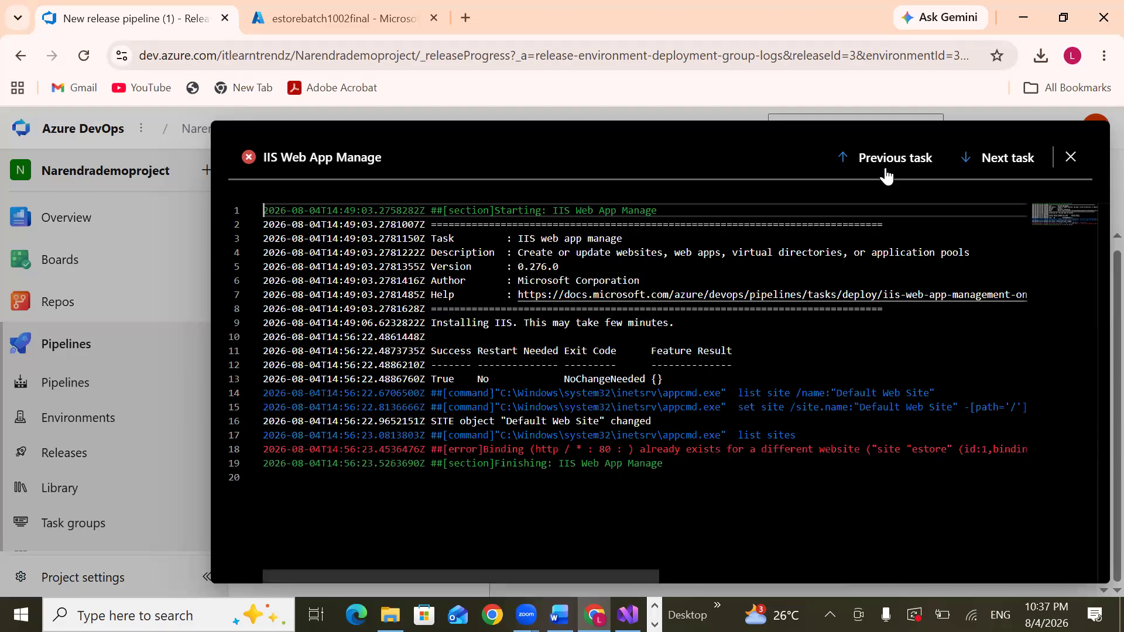
click(1071, 157)
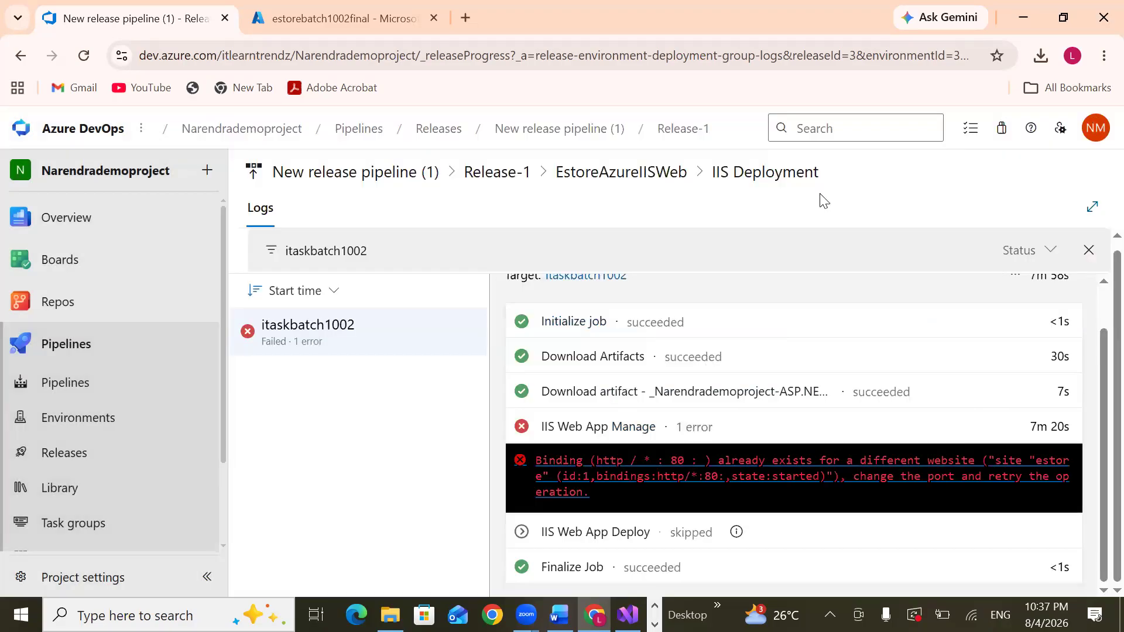
Leave the release logs for the itlearntrendz projects home and open the Estore_Batch1002_FinalOutput project.
click(648, 174)
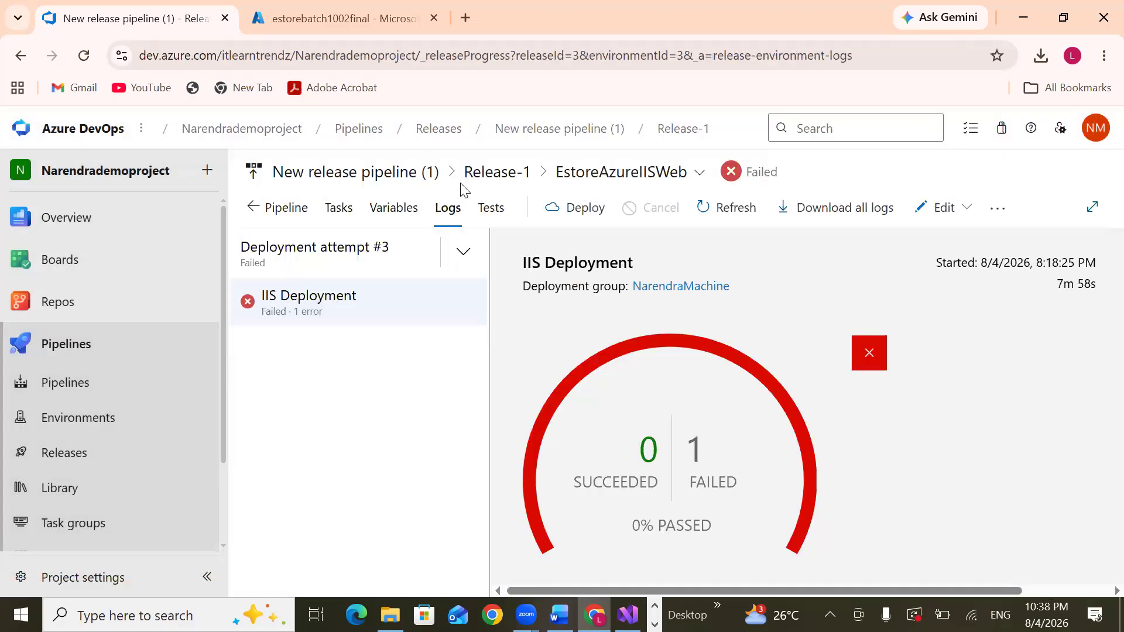
click(484, 174)
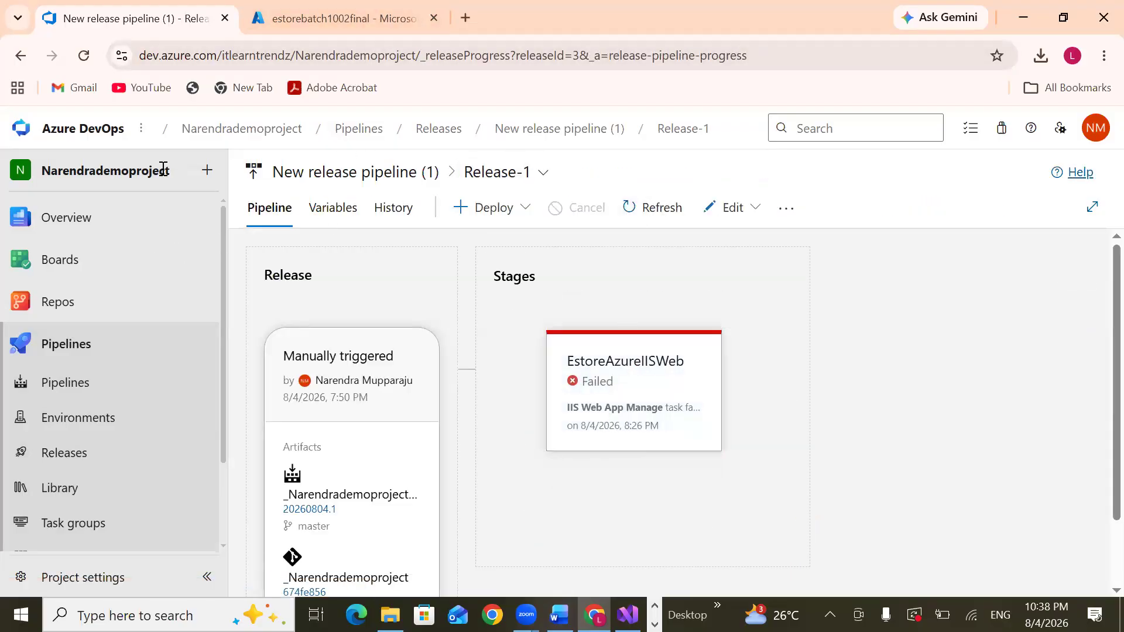
click(141, 128)
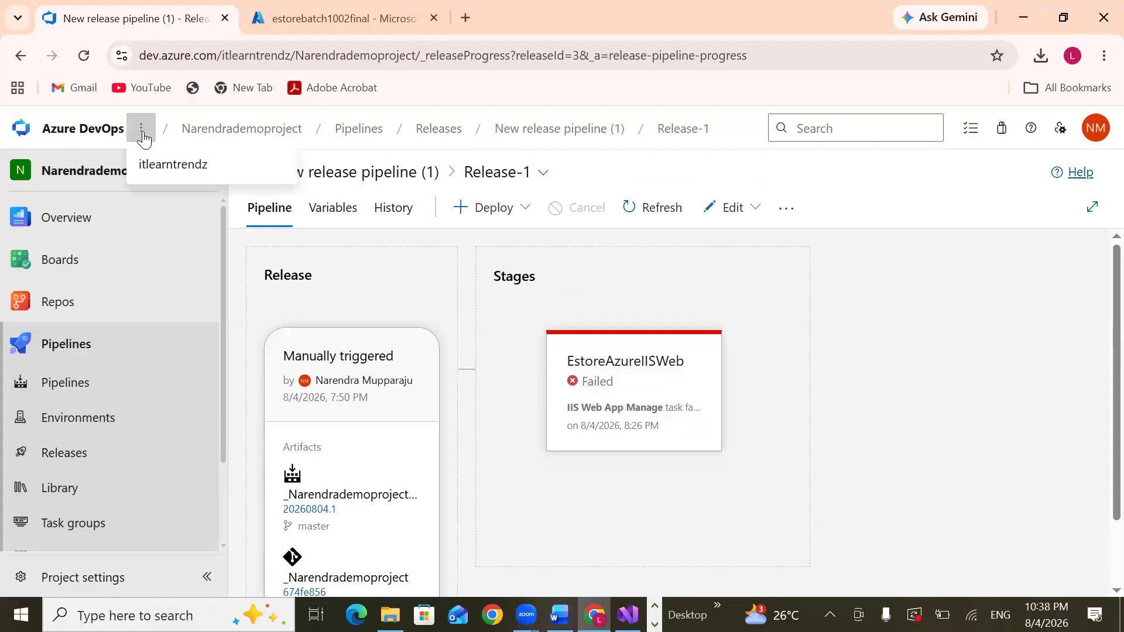
click(161, 154)
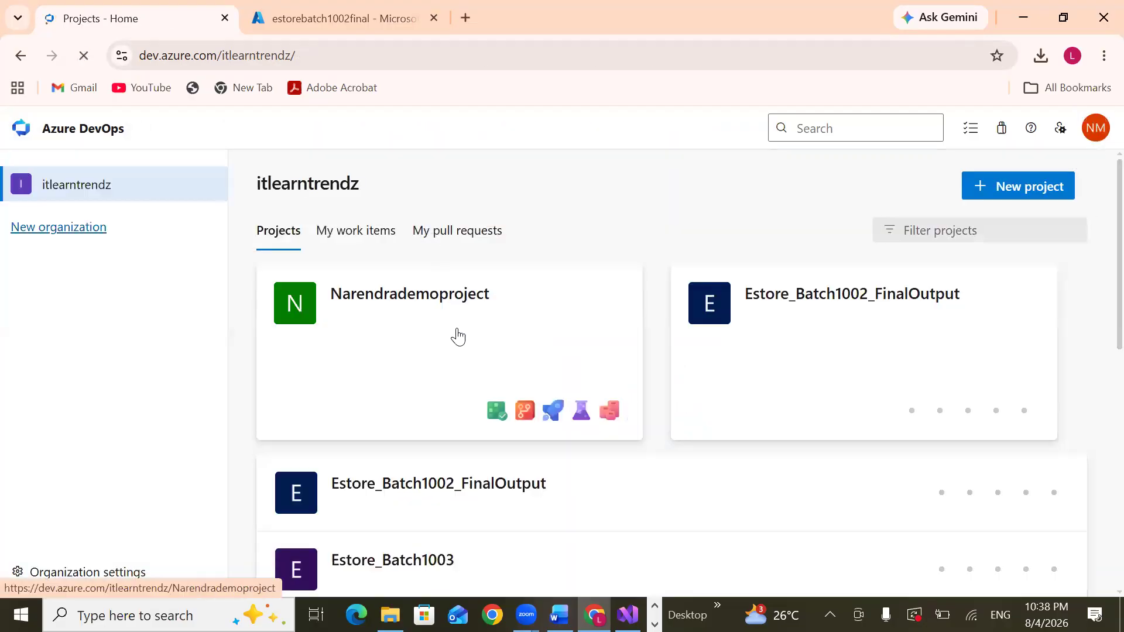
scroll(458, 336, down, 1)
click(883, 283)
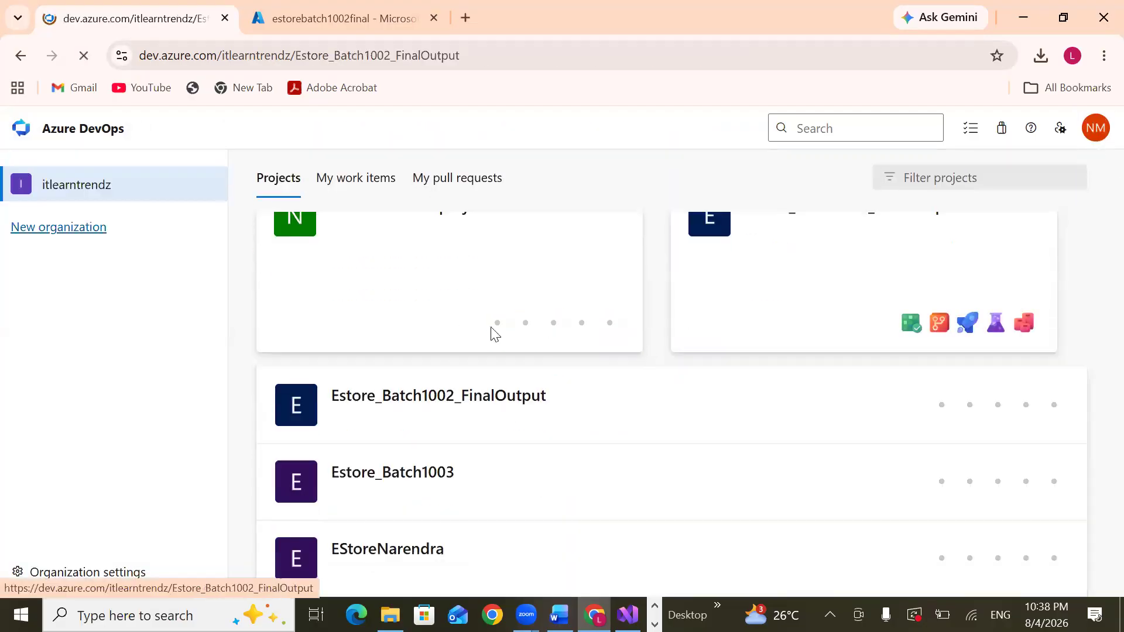
Open the repository files of the Estore_Batch1002_FinalOutput project.
scroll(446, 316, down, 3)
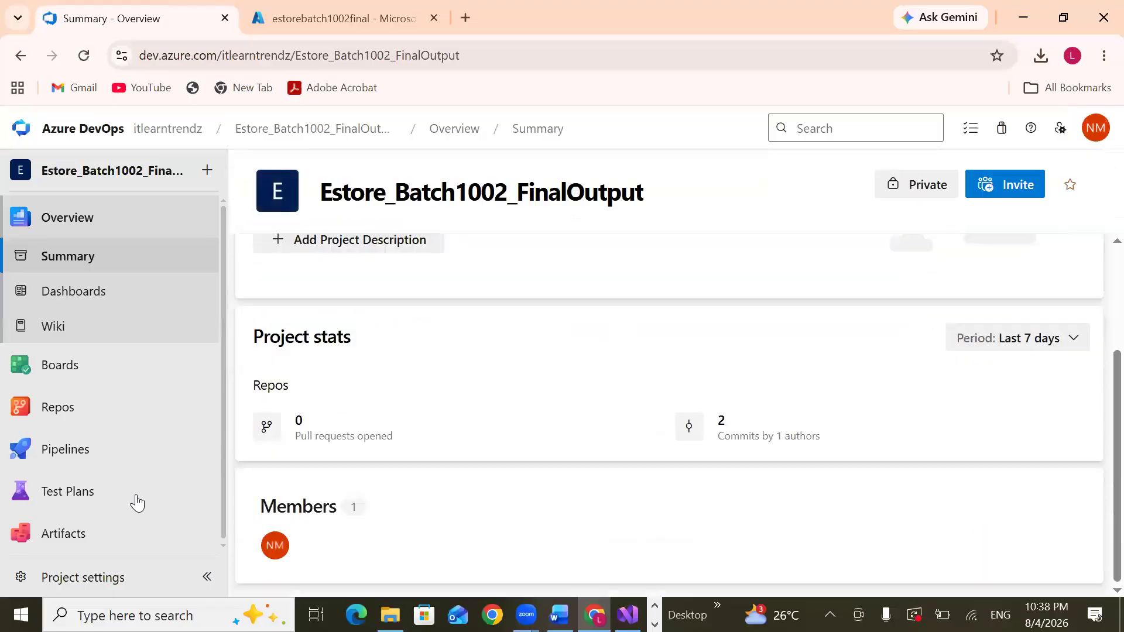
click(91, 408)
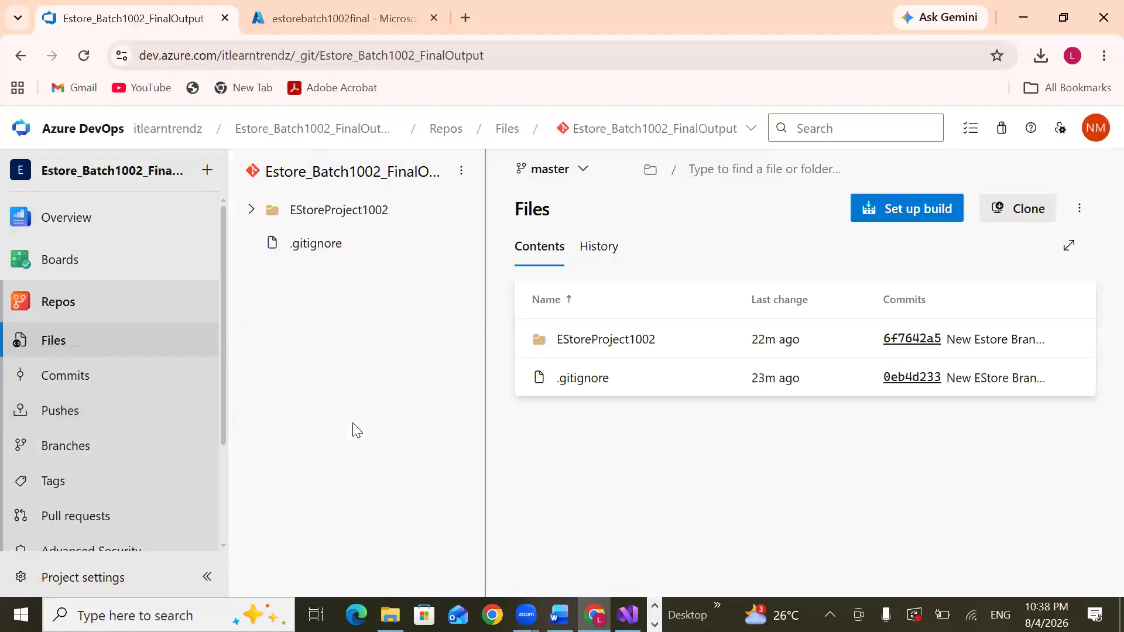
Switch to the VM's Remote Desktop session and close the completed Add Roles and Features Wizard and Server Manager.
click(654, 625)
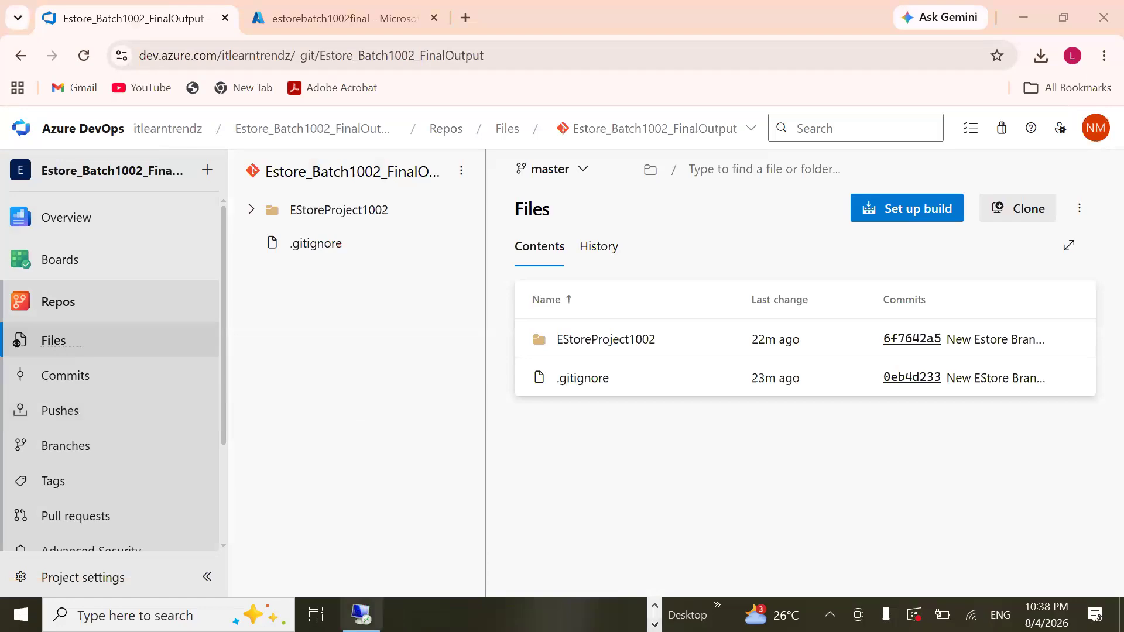
click(363, 615)
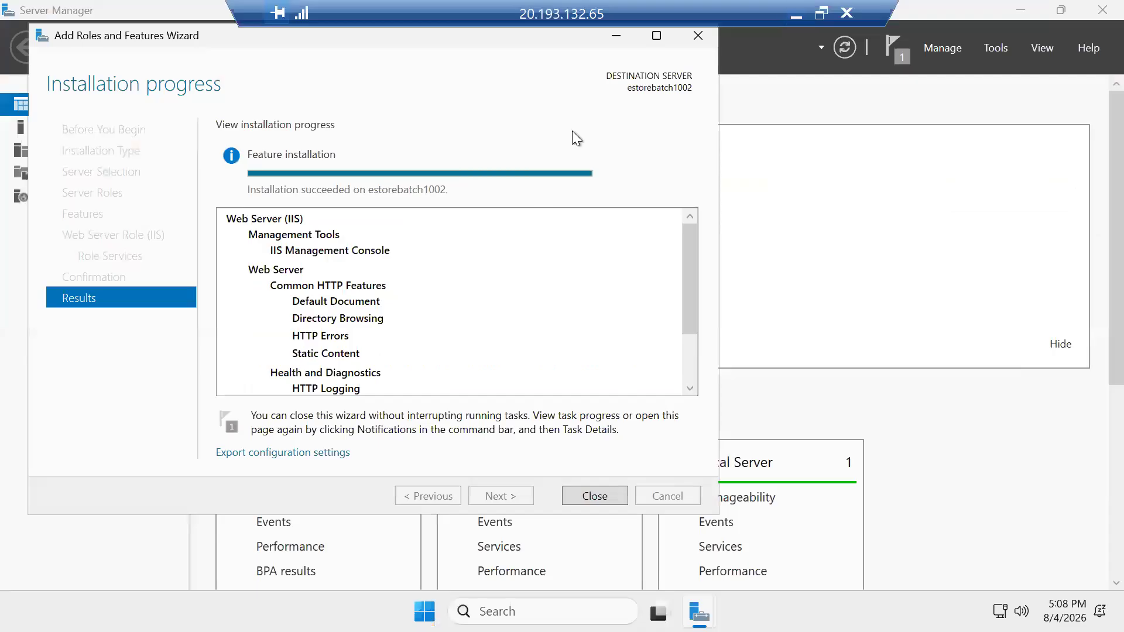
click(594, 496)
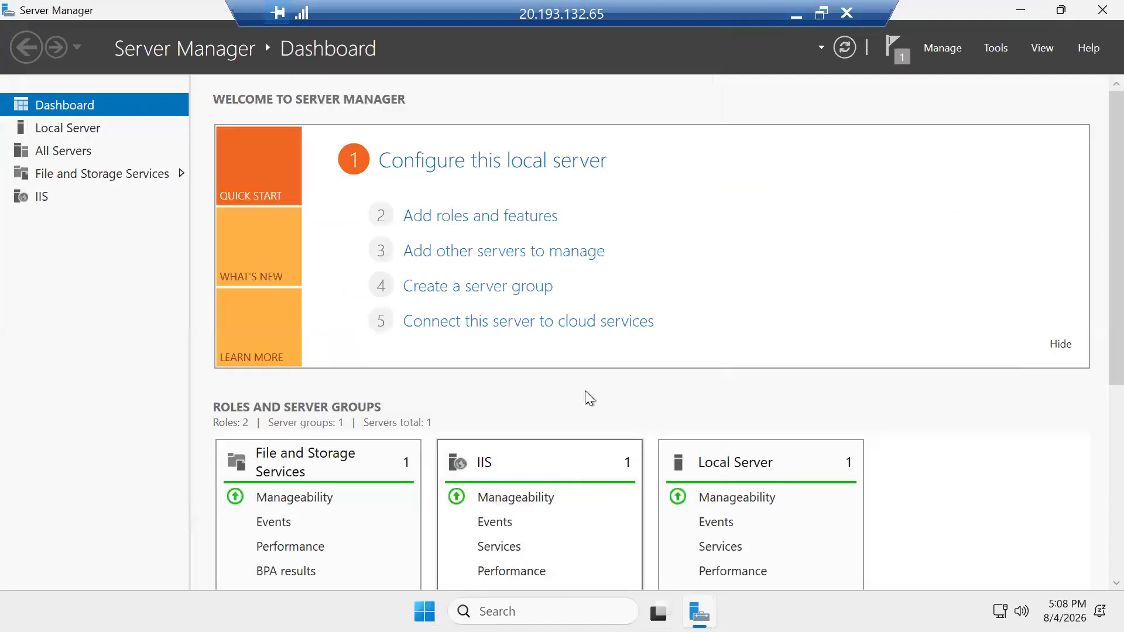
click(1102, 10)
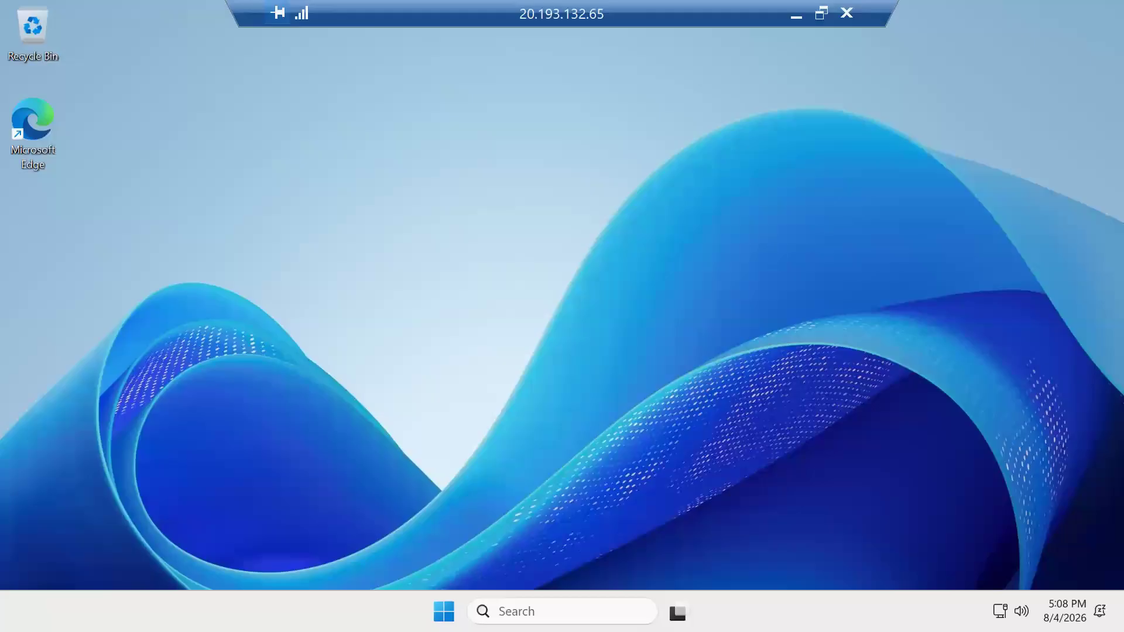
Restart the Windows Server VM from its remote session and dismiss the session-ended notice.
key(super)
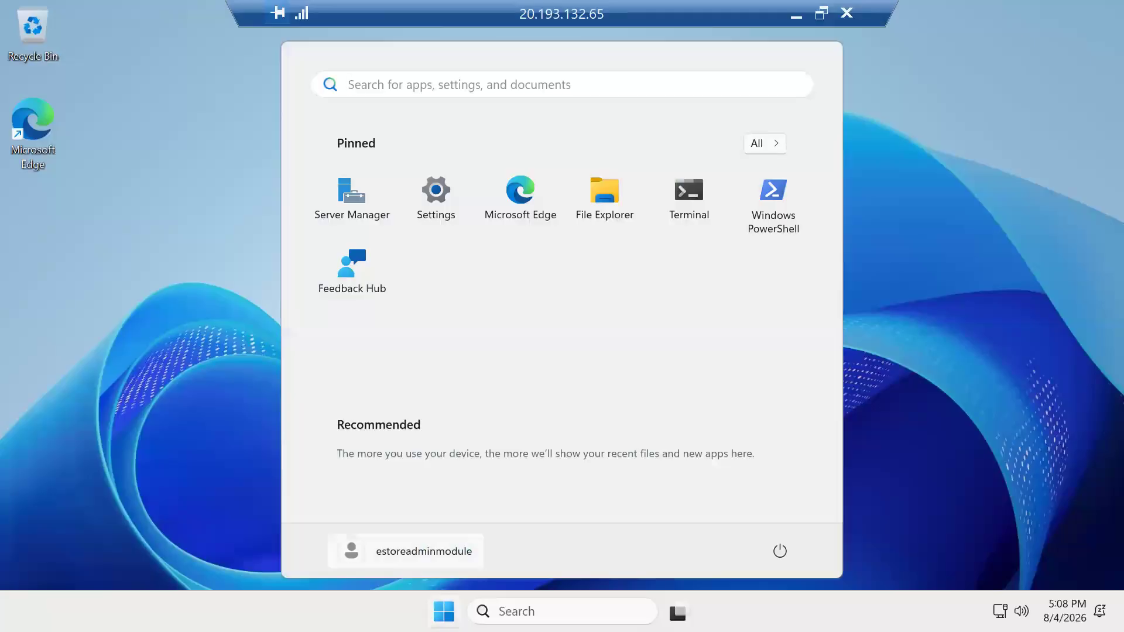
click(780, 550)
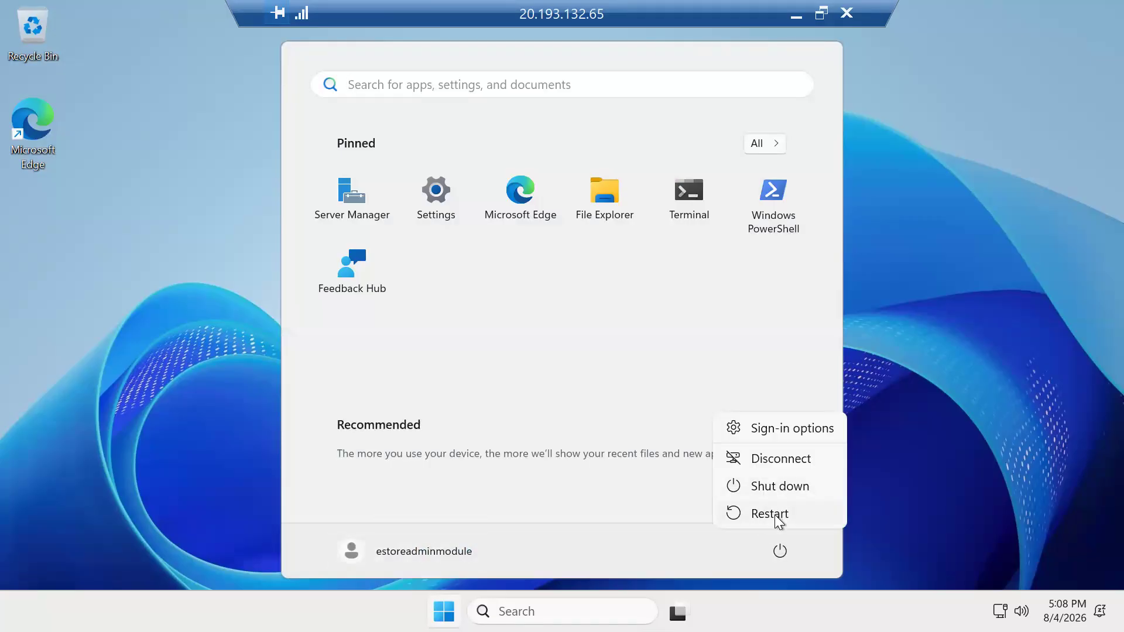
click(776, 518)
click(884, 500)
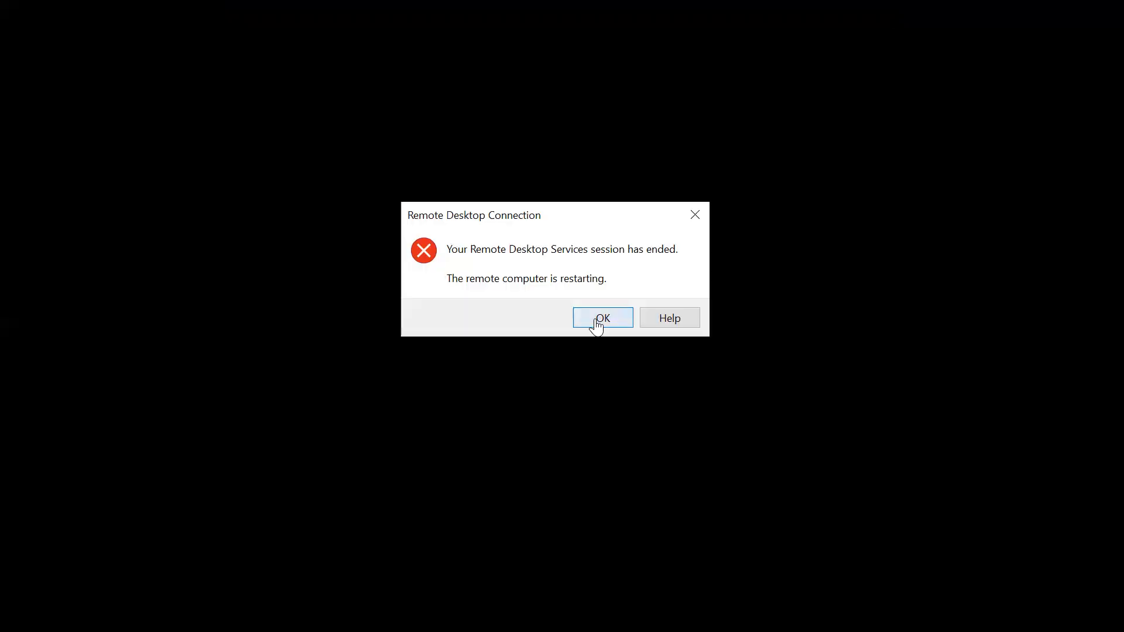
click(597, 318)
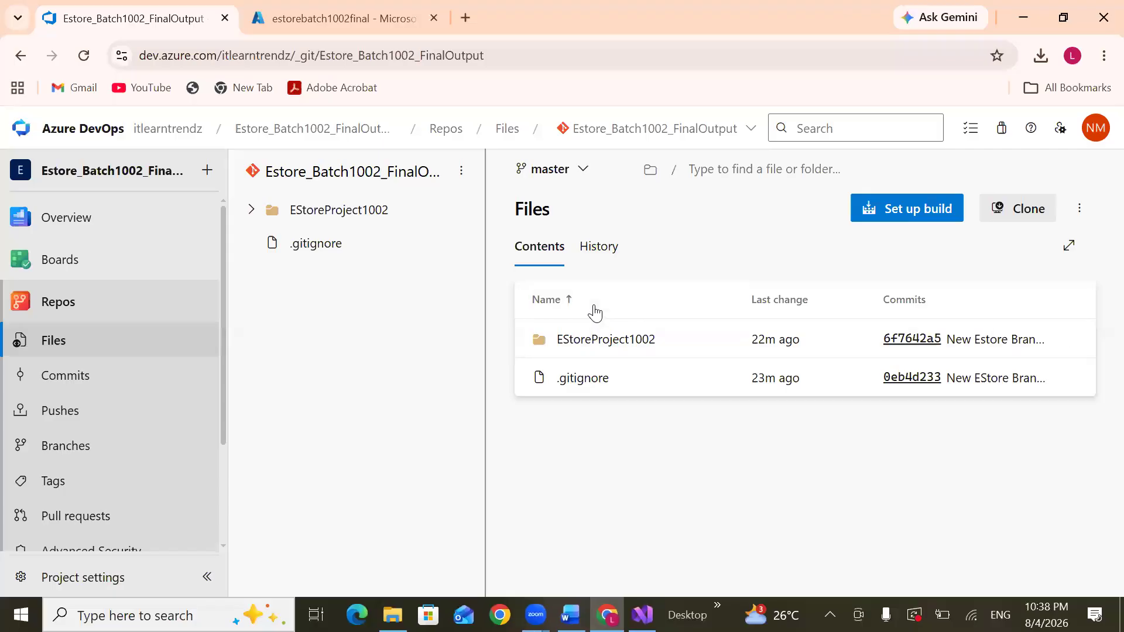
Reconnect to the estorebatch1002final VM with the RDP file downloaded from the Azure portal, entering the administrator account's password.
click(326, 15)
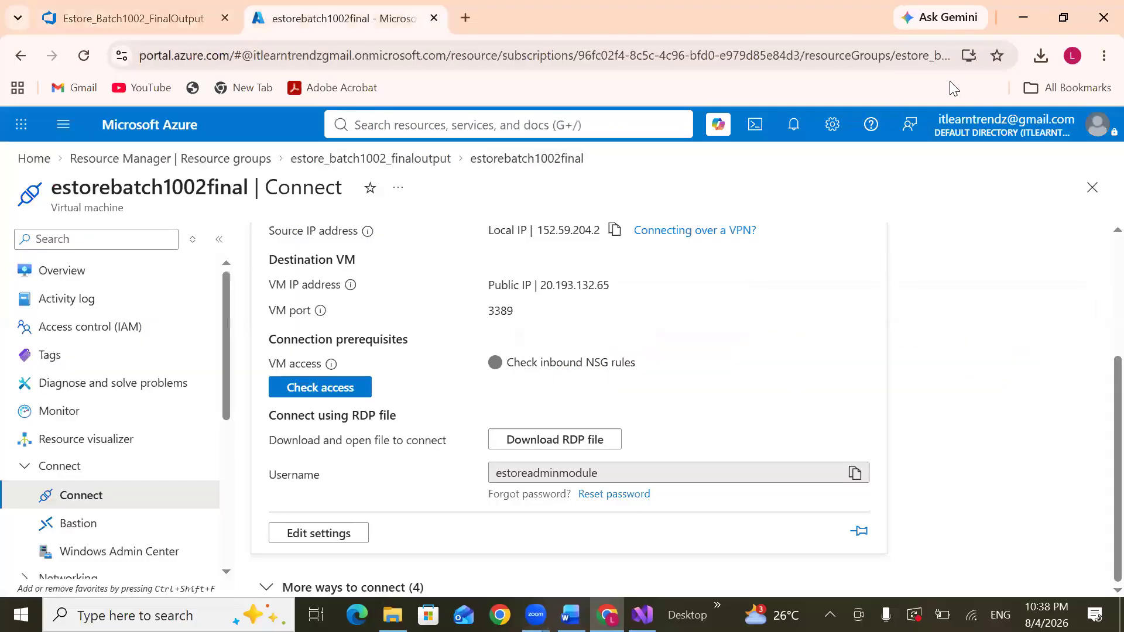
click(1041, 58)
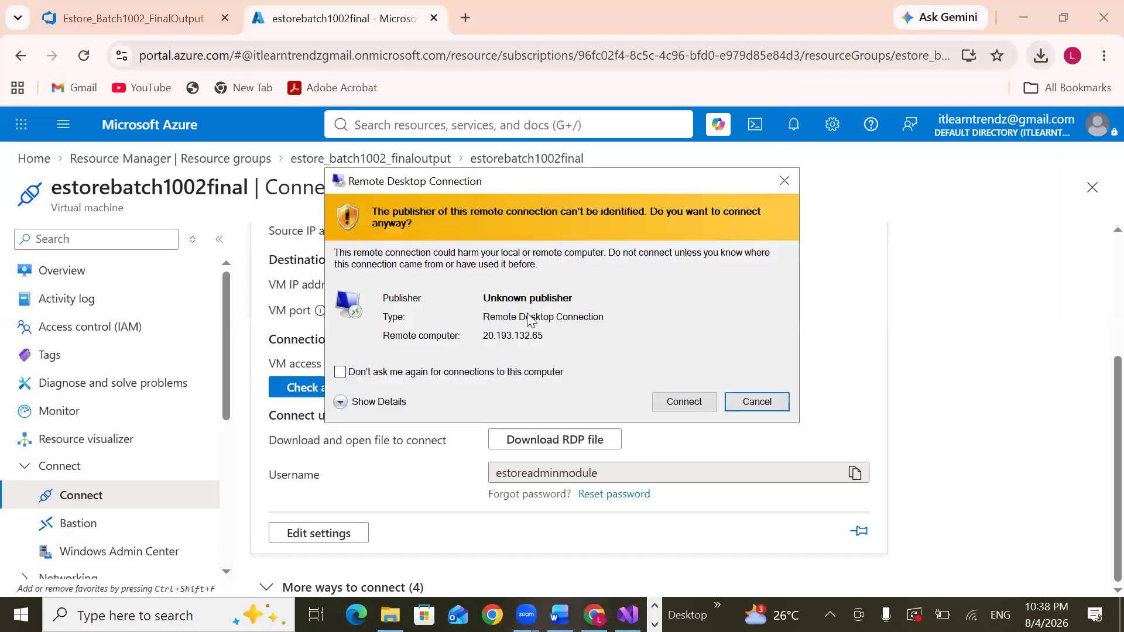
click(670, 403)
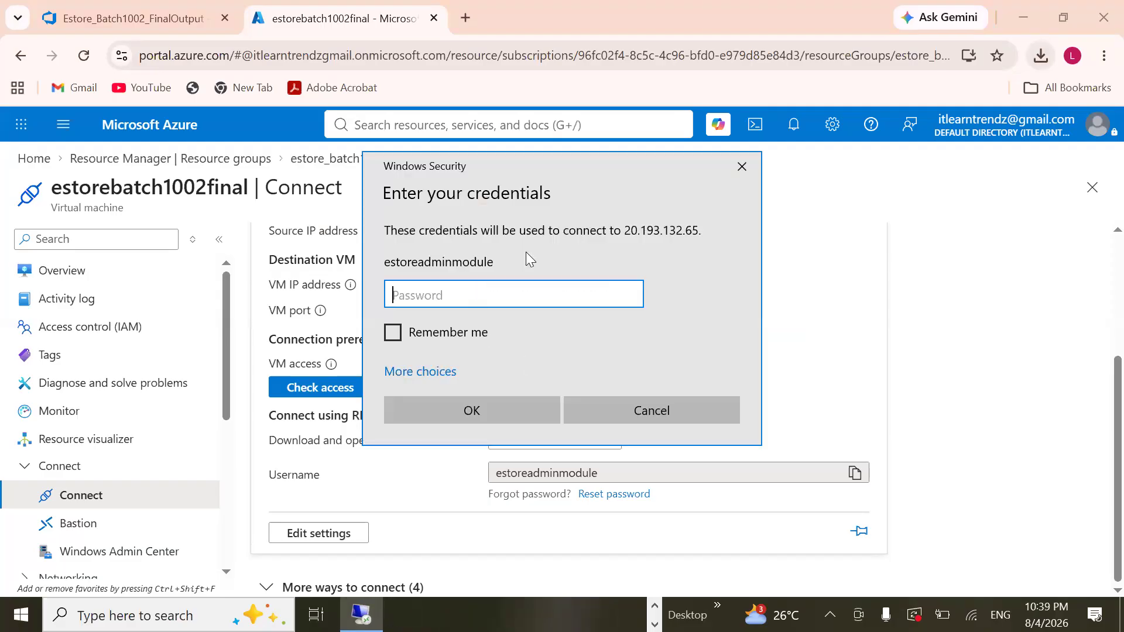
text(************)
key(Return)
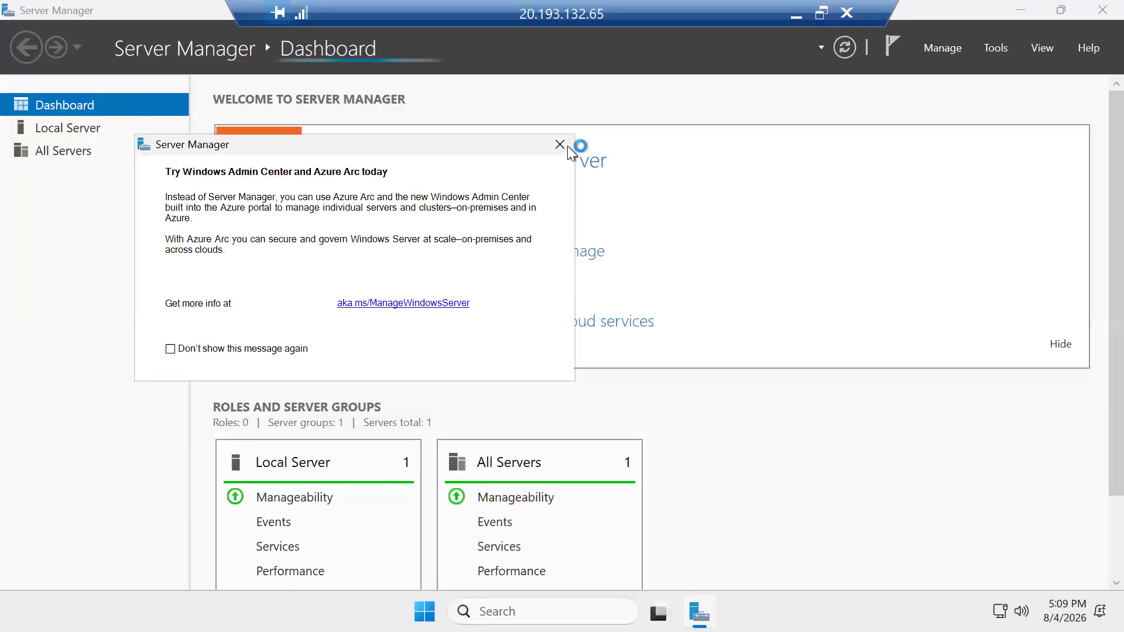
Close the Server Manager message and window on the VM, and launch IIS Manager by searching for inetmgr.
click(560, 144)
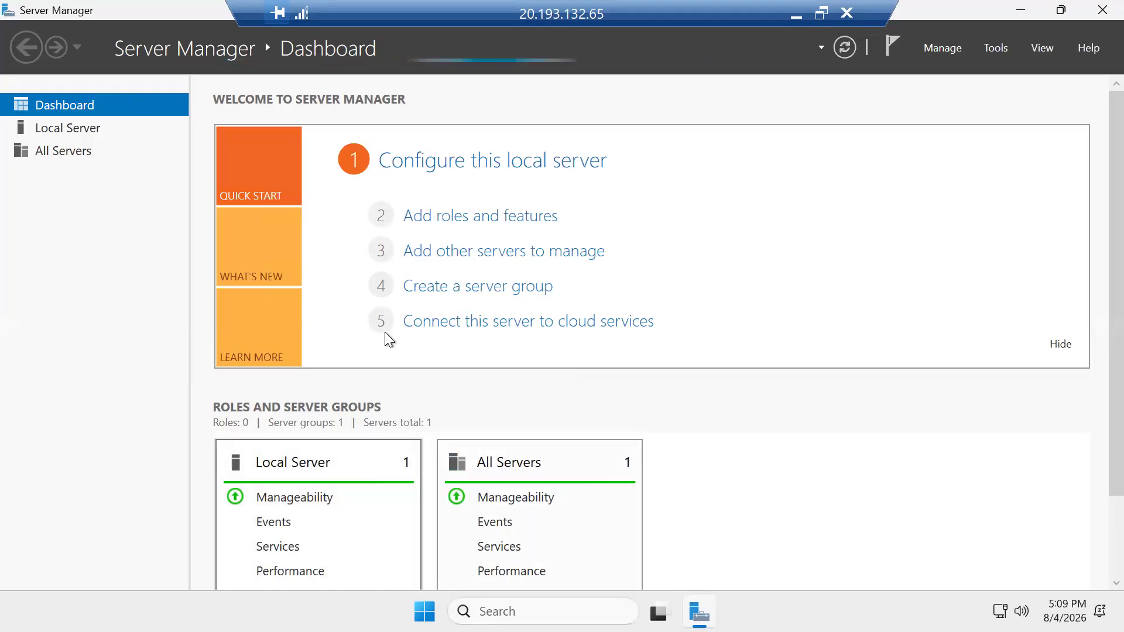
click(1102, 10)
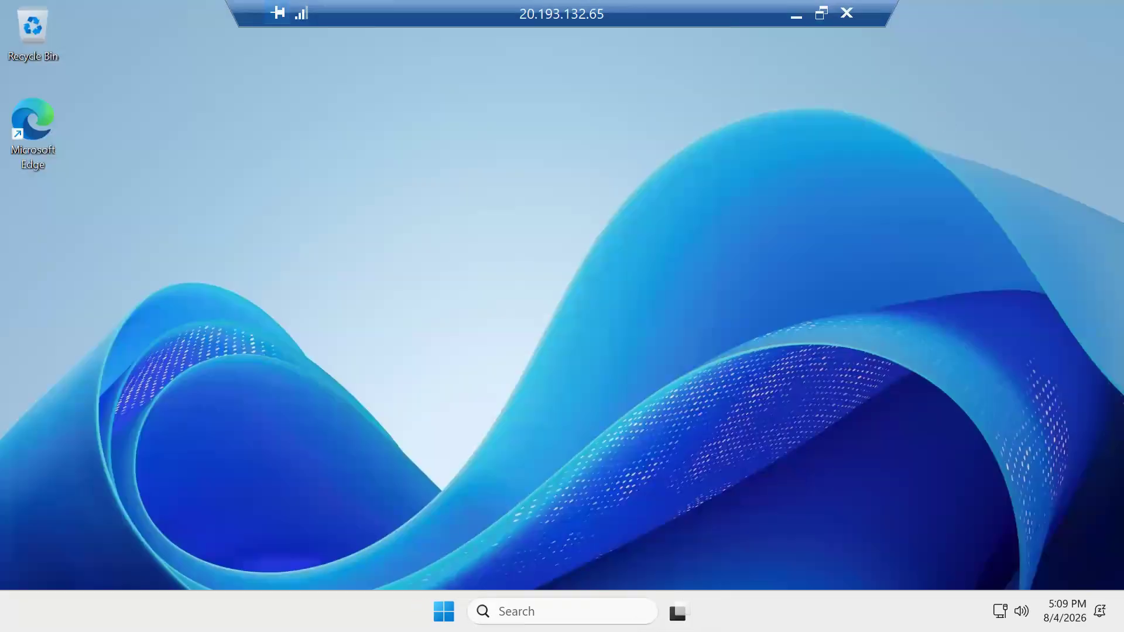
key(super)
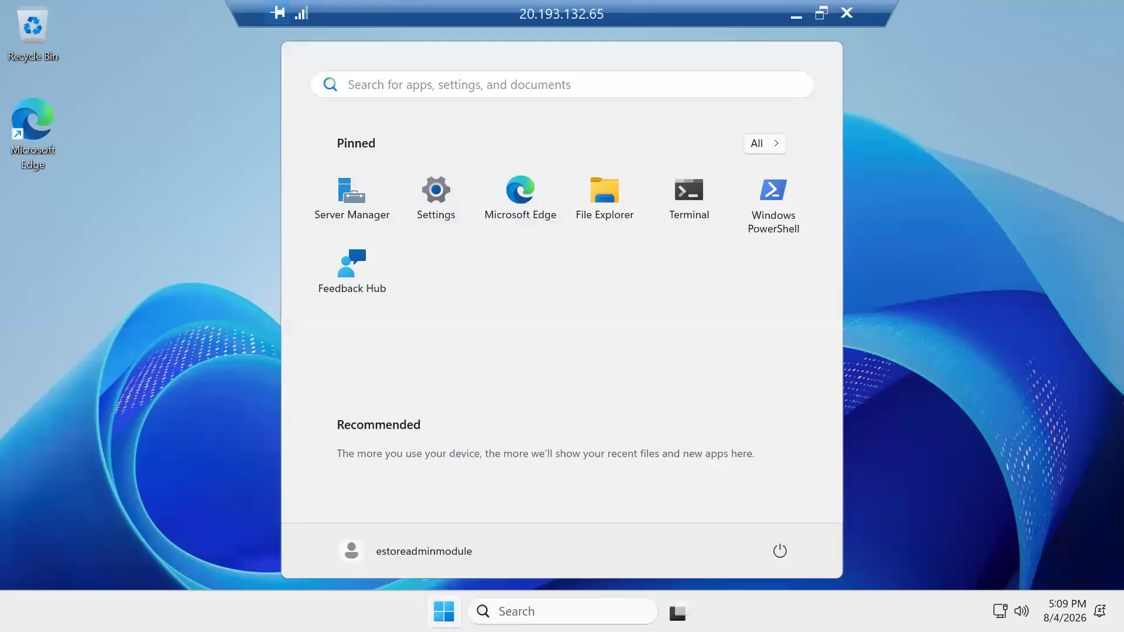
text(inet)
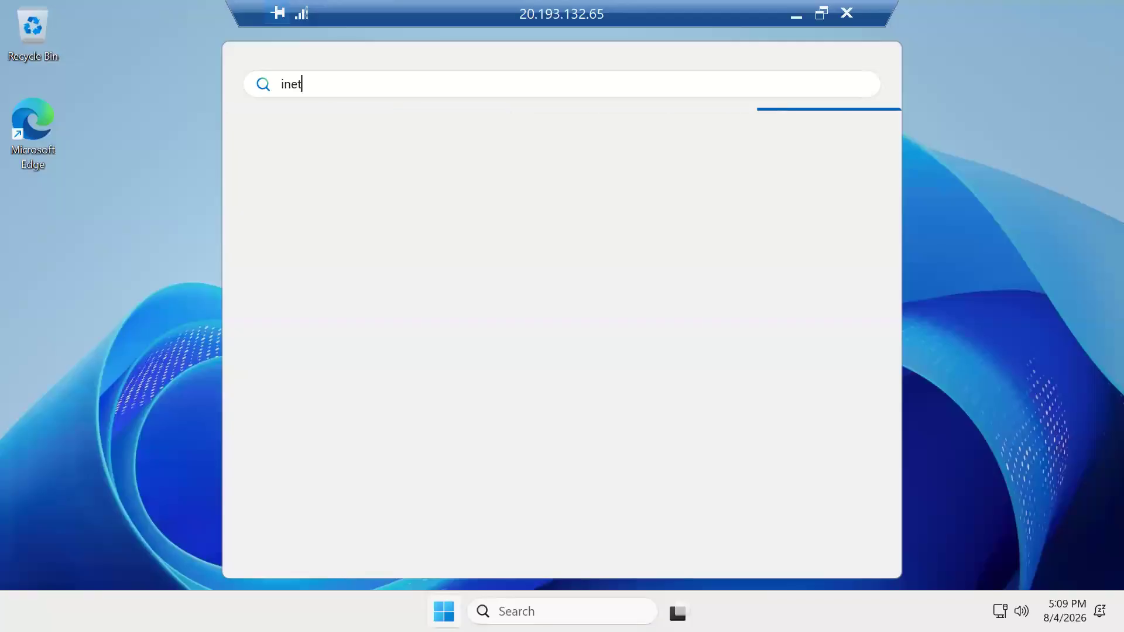
text(mgr)
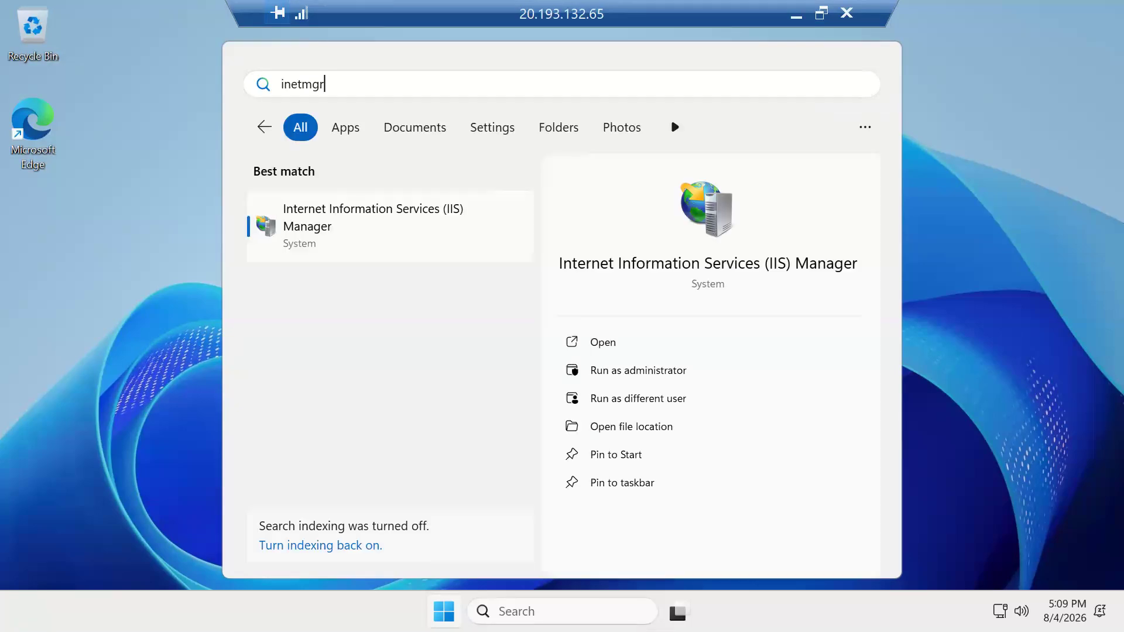
click(370, 220)
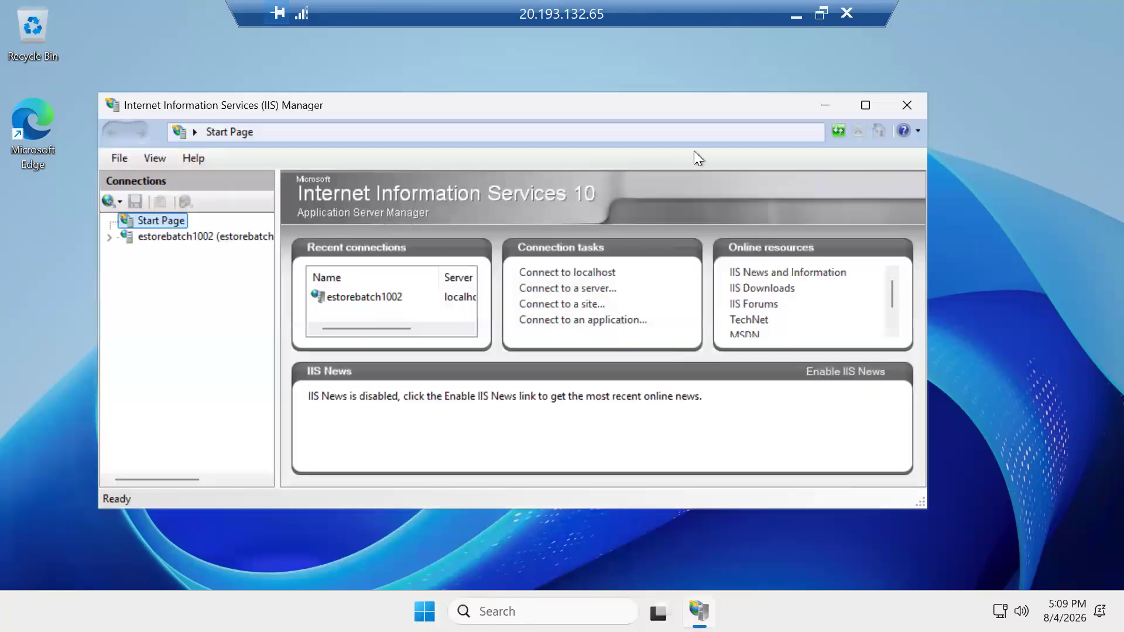
Maximize IIS Manager, widen the Connections pane, expand estorebatch1002 down to Sites and browse the Default Web Site.
click(858, 110)
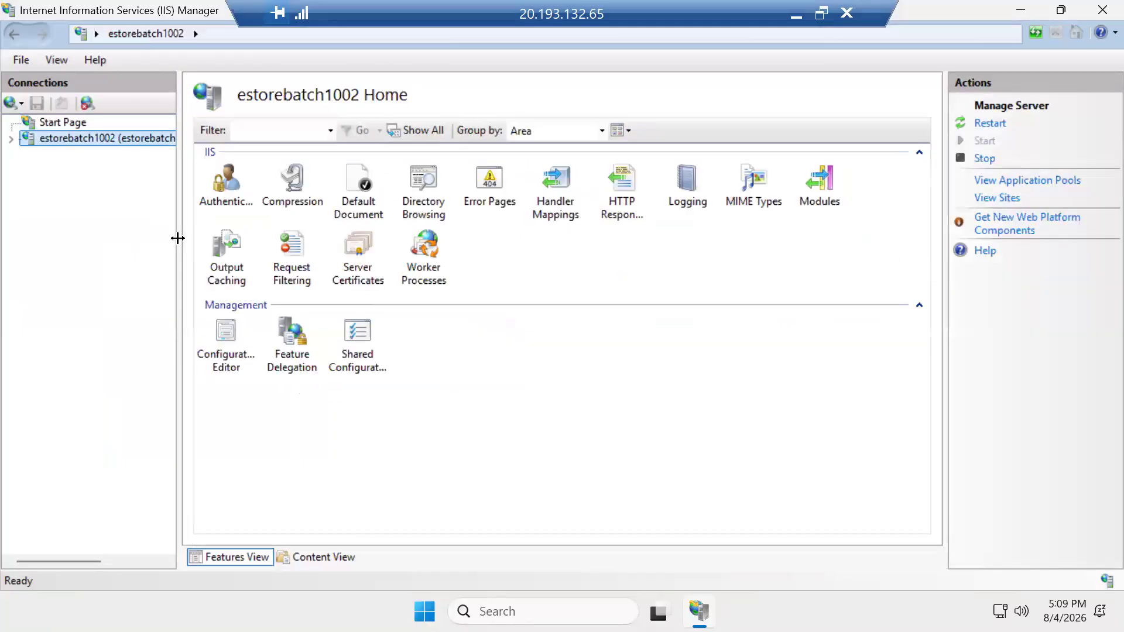
drag(179, 239, 229, 245)
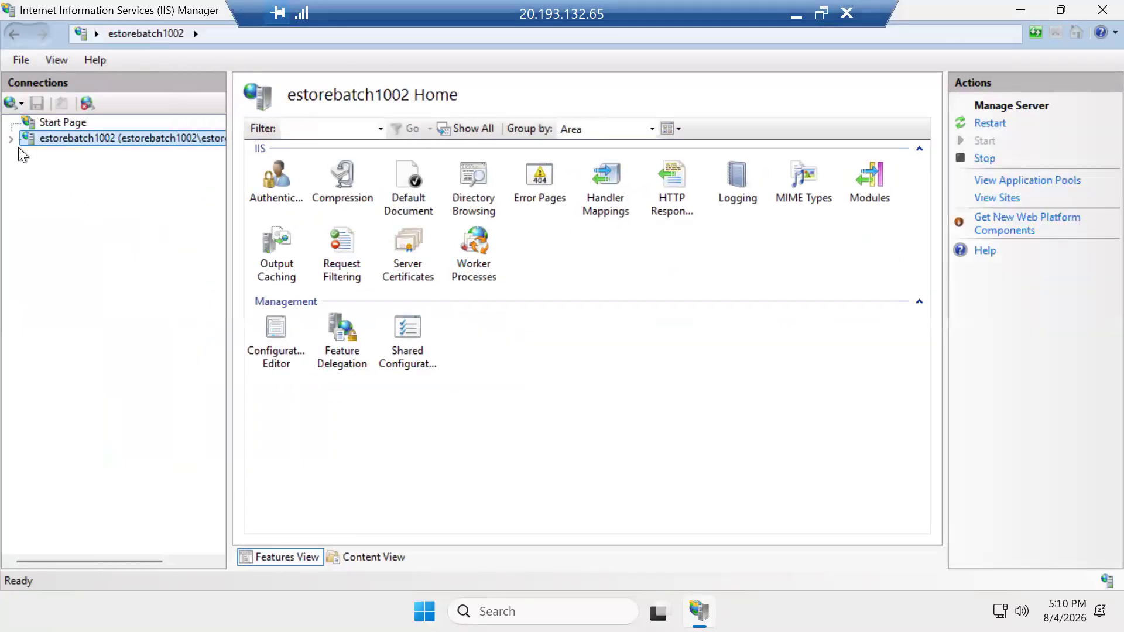
click(12, 140)
click(25, 168)
click(117, 185)
right_click(121, 186)
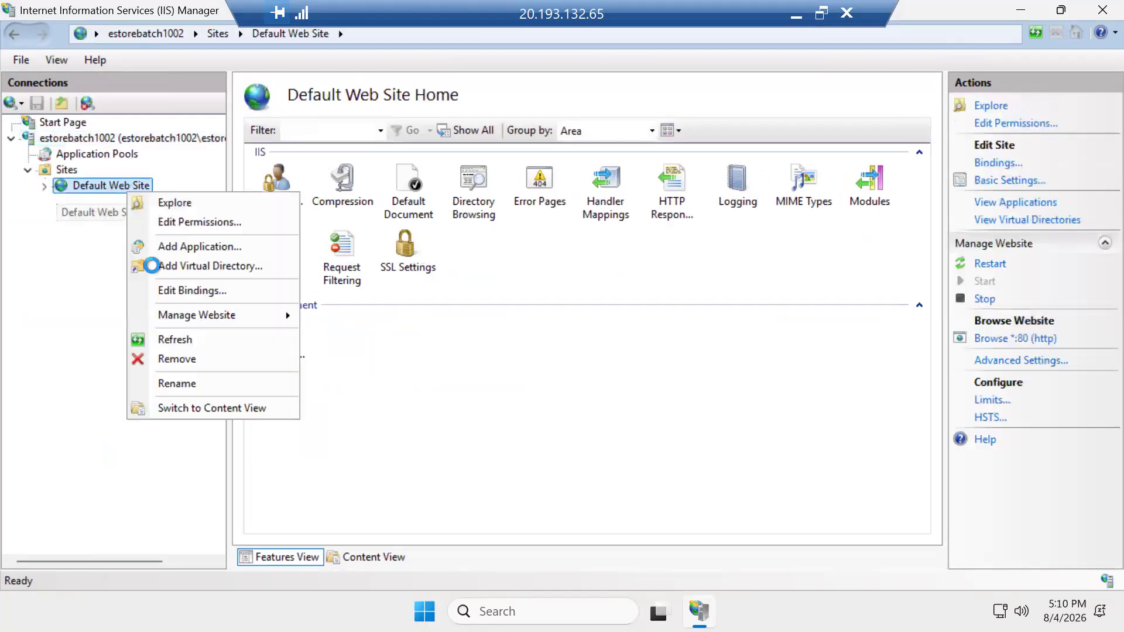
mouse_move(188, 315)
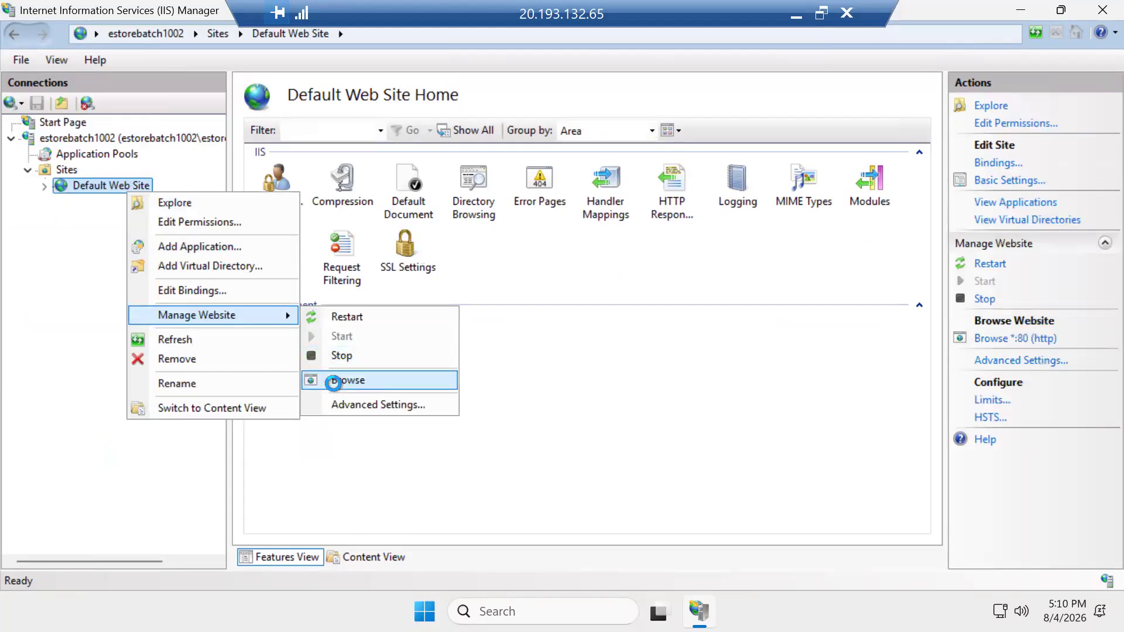
click(345, 381)
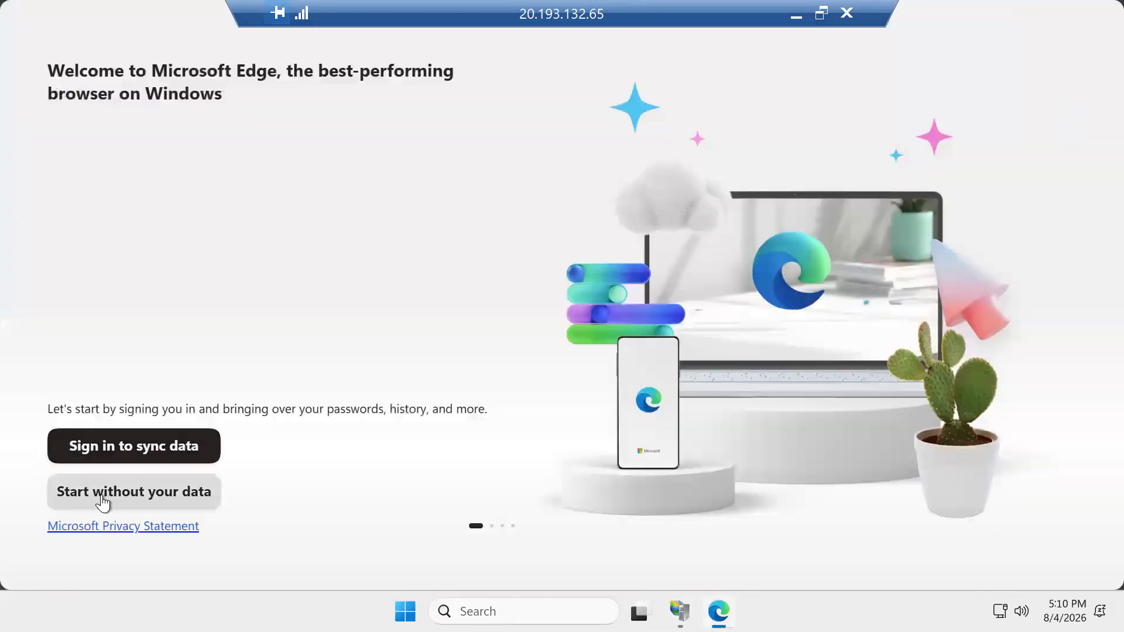
Complete the Microsoft Edge first-run setup, accepting the browsing data option and continuing without Google data.
click(104, 502)
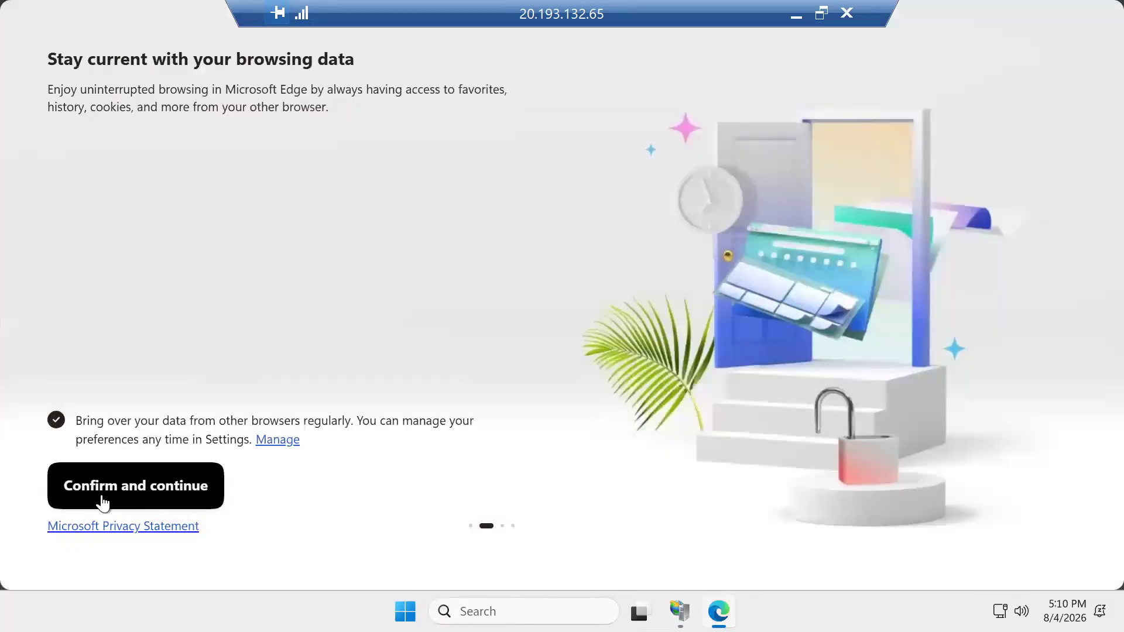
click(99, 497)
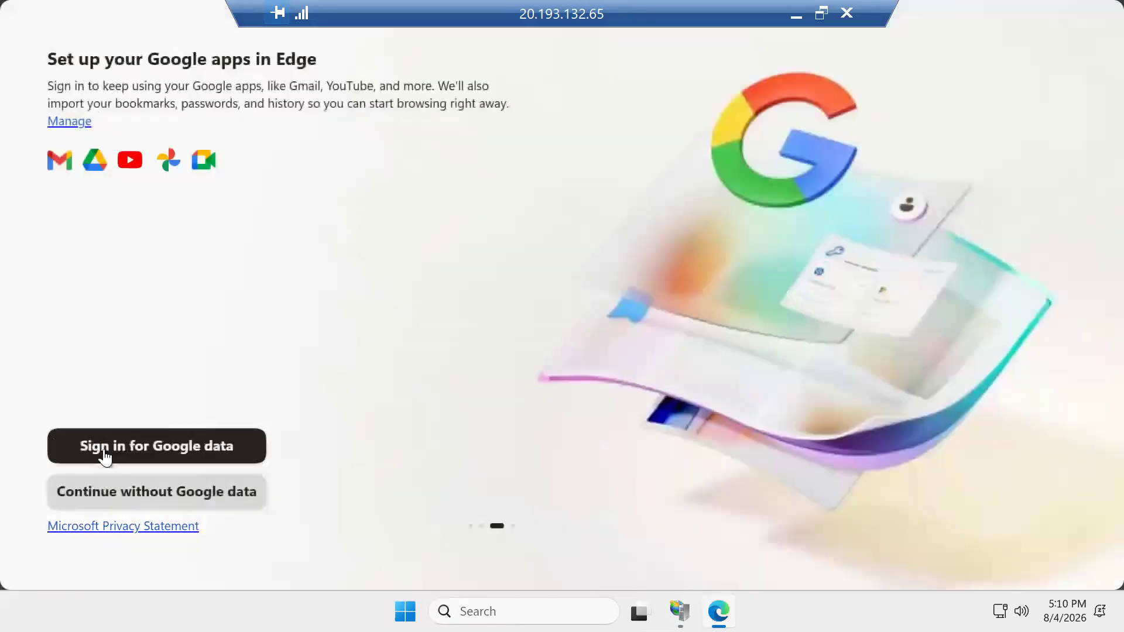
click(118, 492)
click(146, 487)
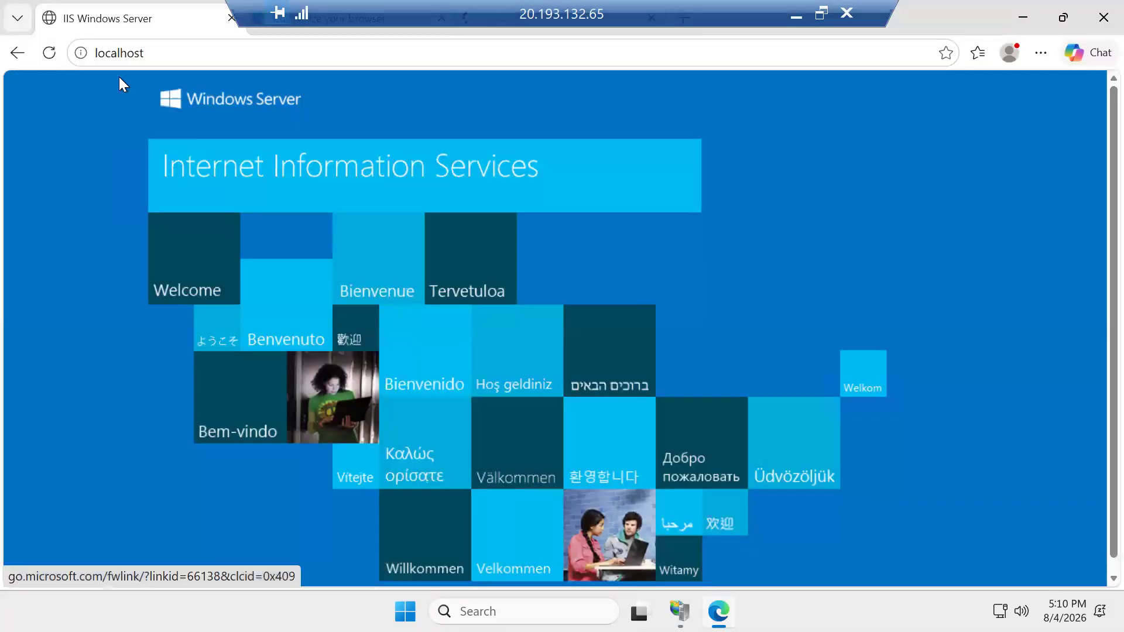
Reload the localhost address, look over the IIS welcome page, and close the browser and IIS Manager.
click(114, 52)
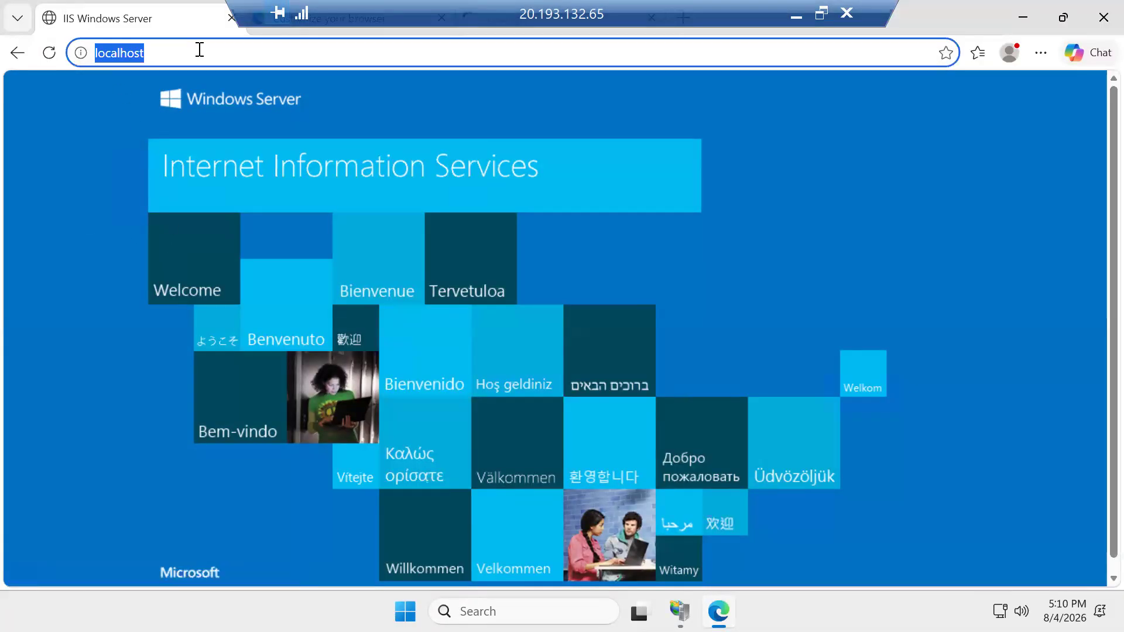
click(200, 49)
key(Return)
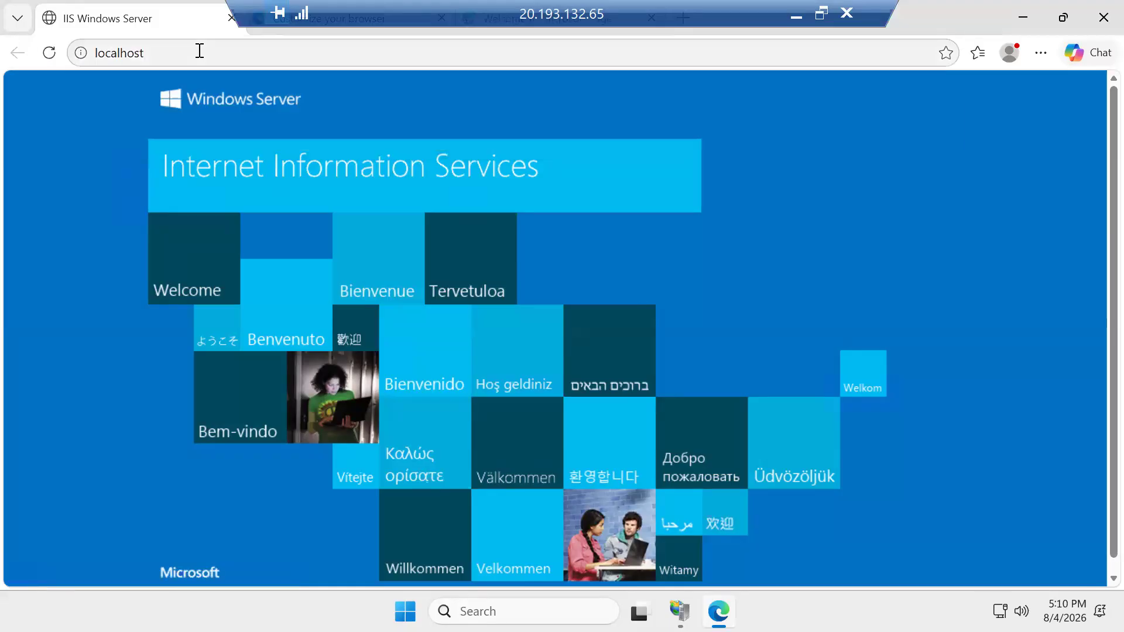
scroll(488, 319, down, 1)
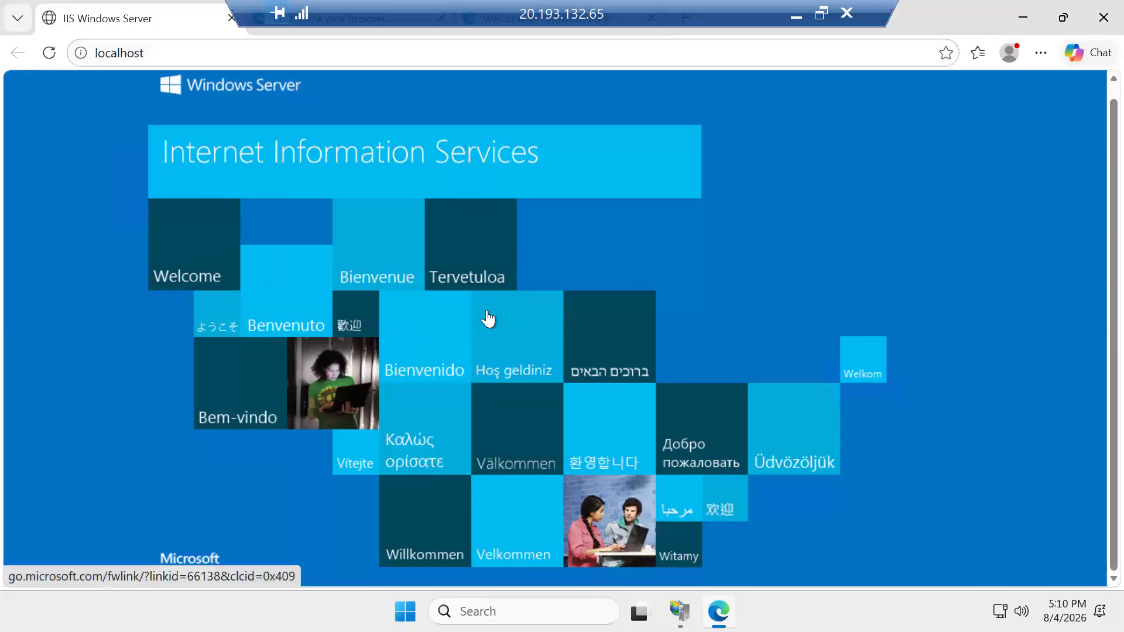
scroll(494, 370, up, 1)
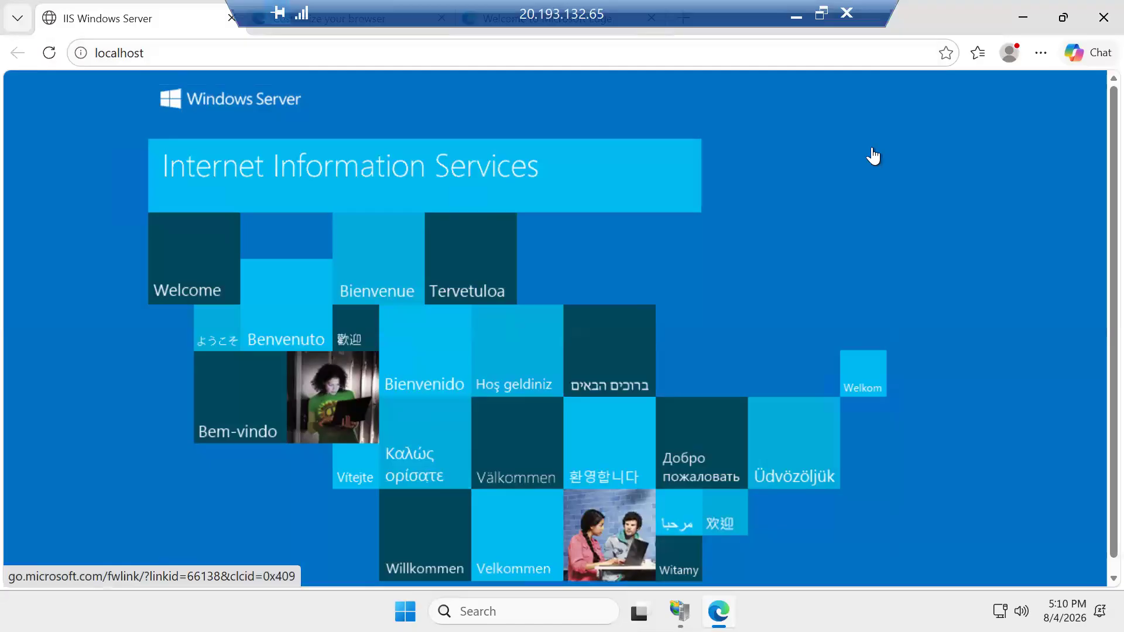
click(1089, 20)
click(1092, 16)
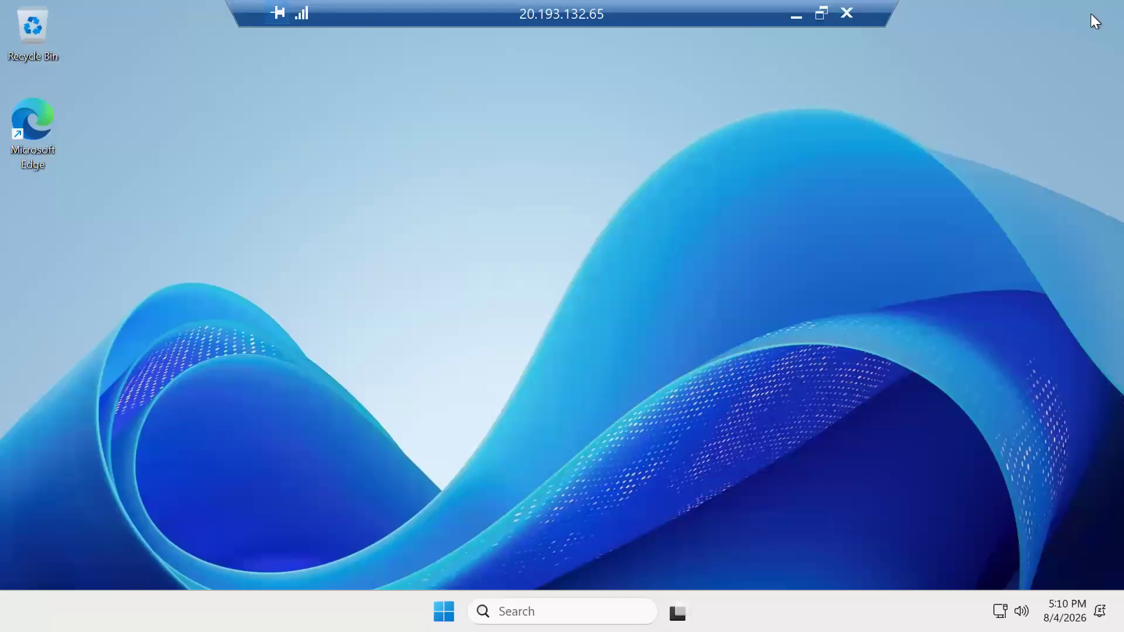
Open Microsoft Edge on the VM, search for chrome download pc and download the Chrome installer from Google's official Chrome page.
double_click(15, 157)
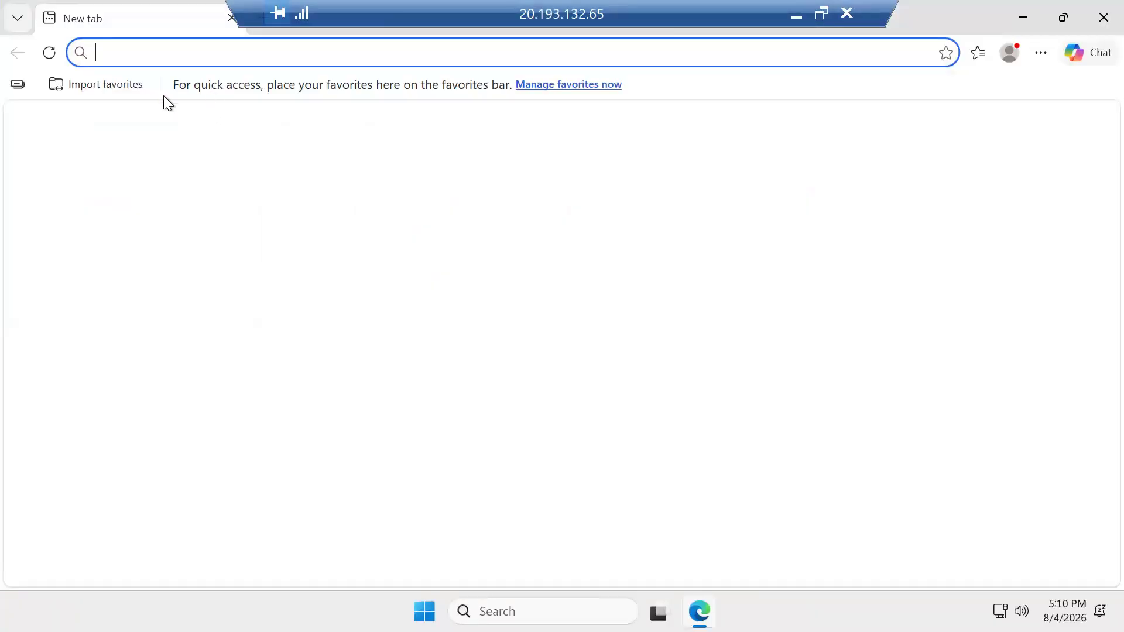
text(chro)
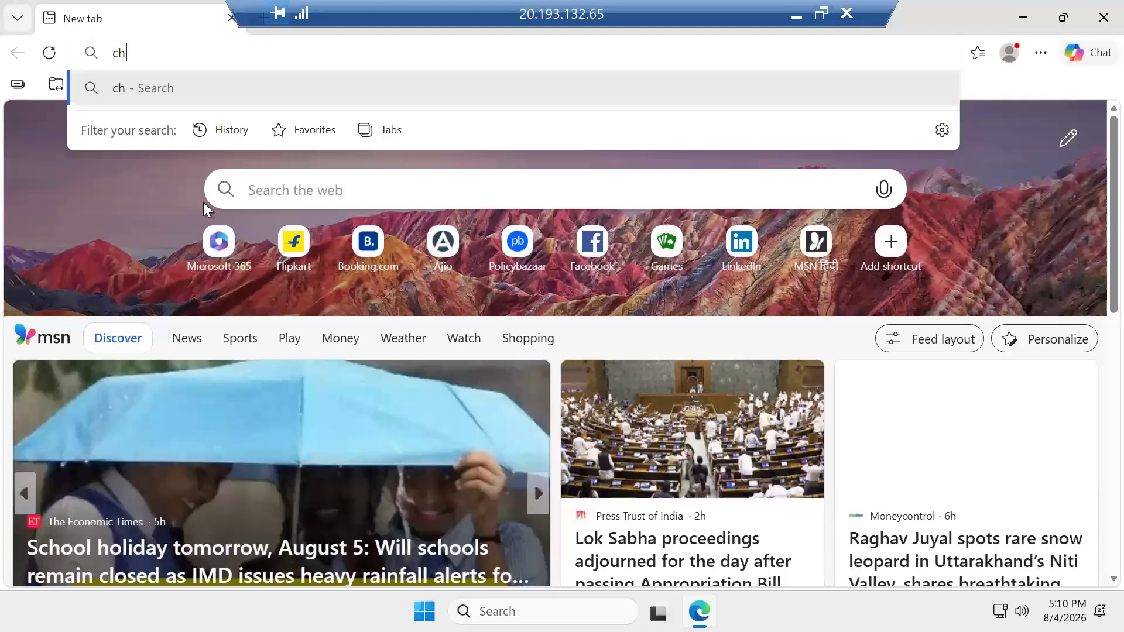
key(Up)
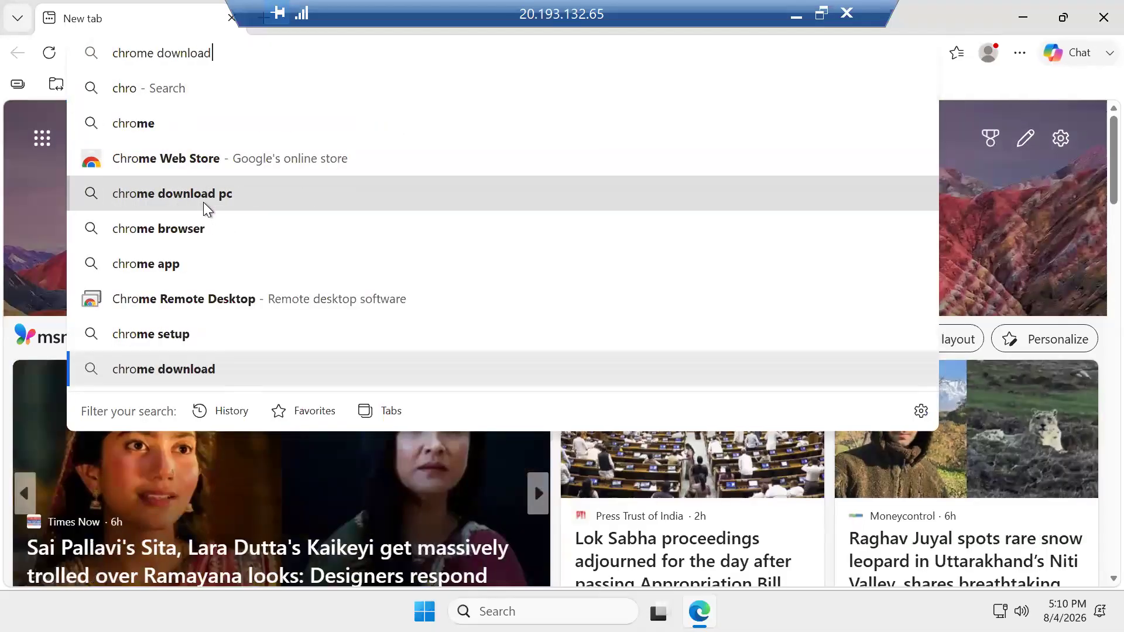
click(204, 203)
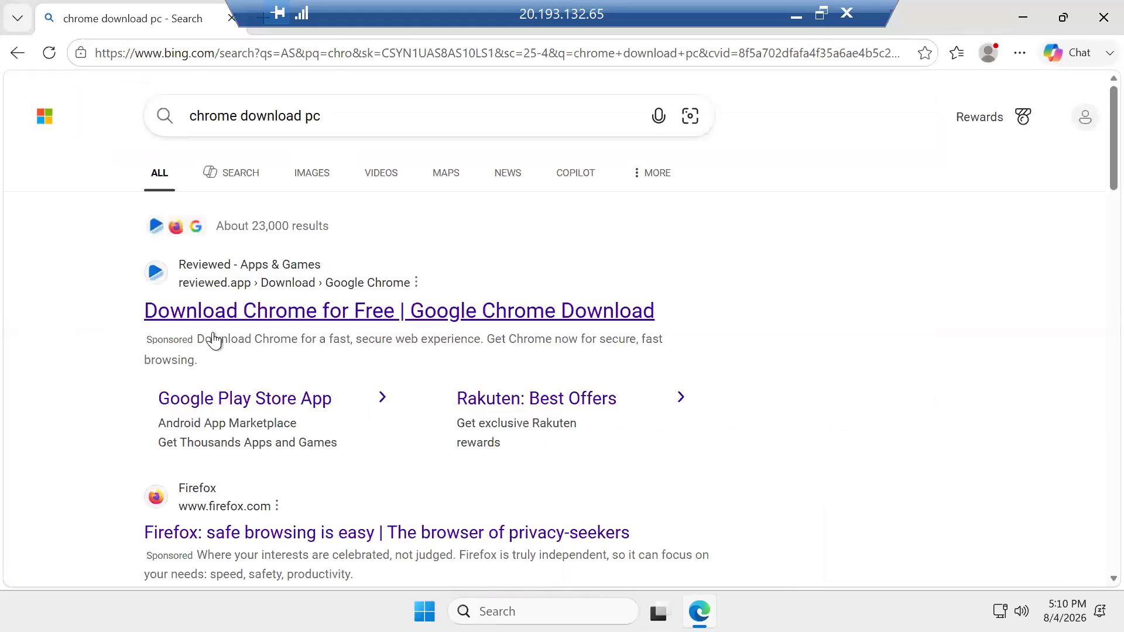
scroll(212, 332, down, 6)
scroll(213, 333, down, 1)
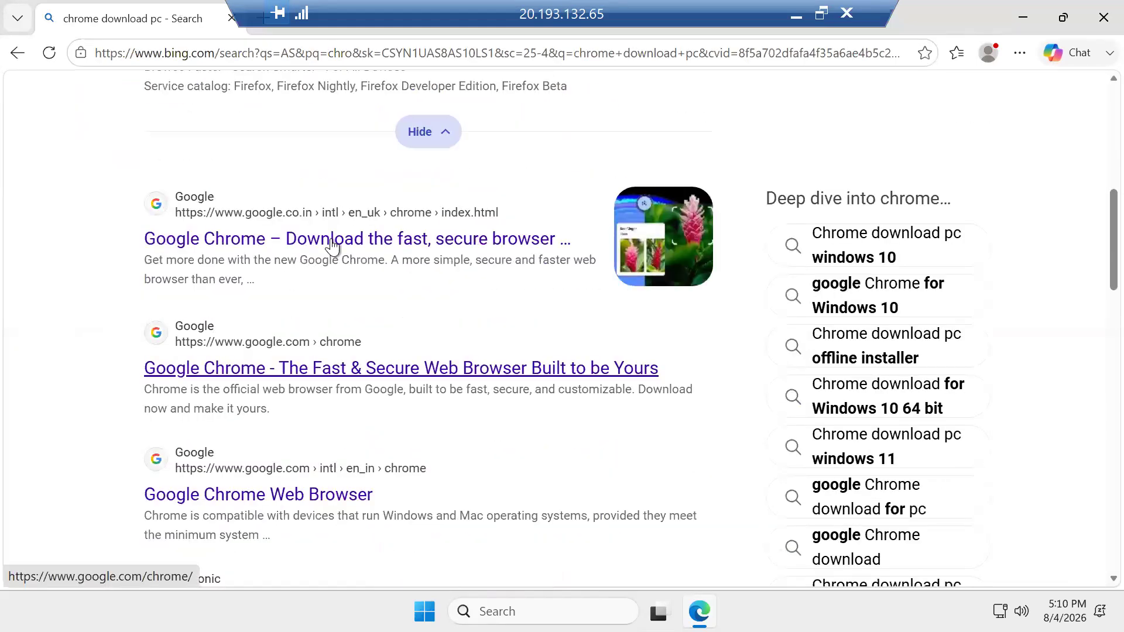
click(224, 367)
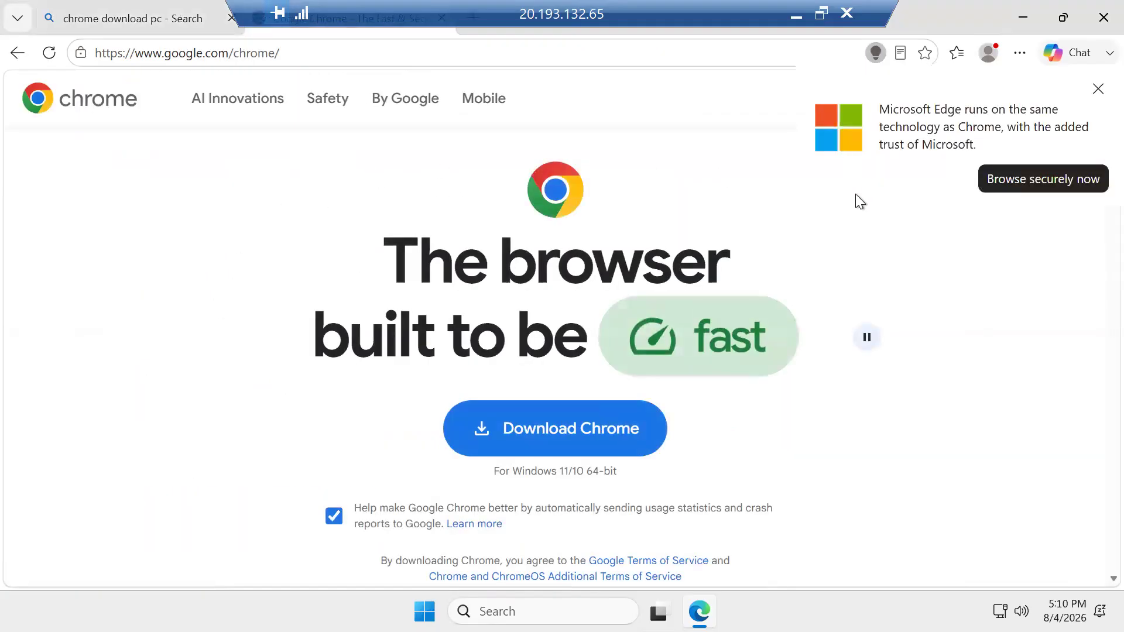
click(542, 436)
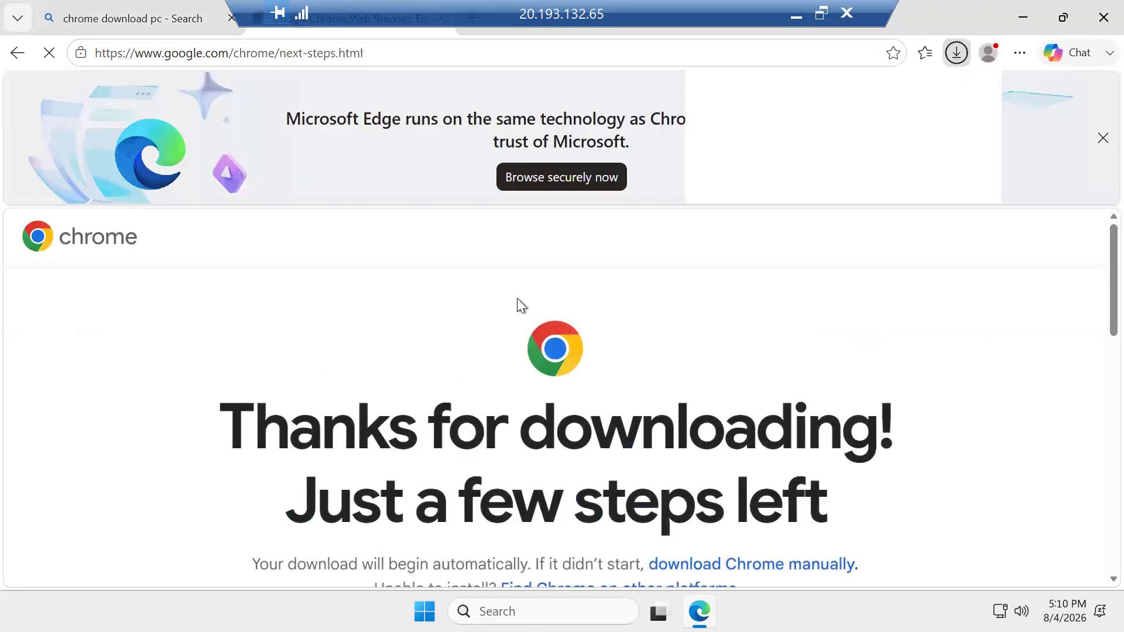
Try to install Chrome from the downloaded ChromeSetup.exe, close the installer and delete the file from the downloads.
scroll(517, 299, down, 3)
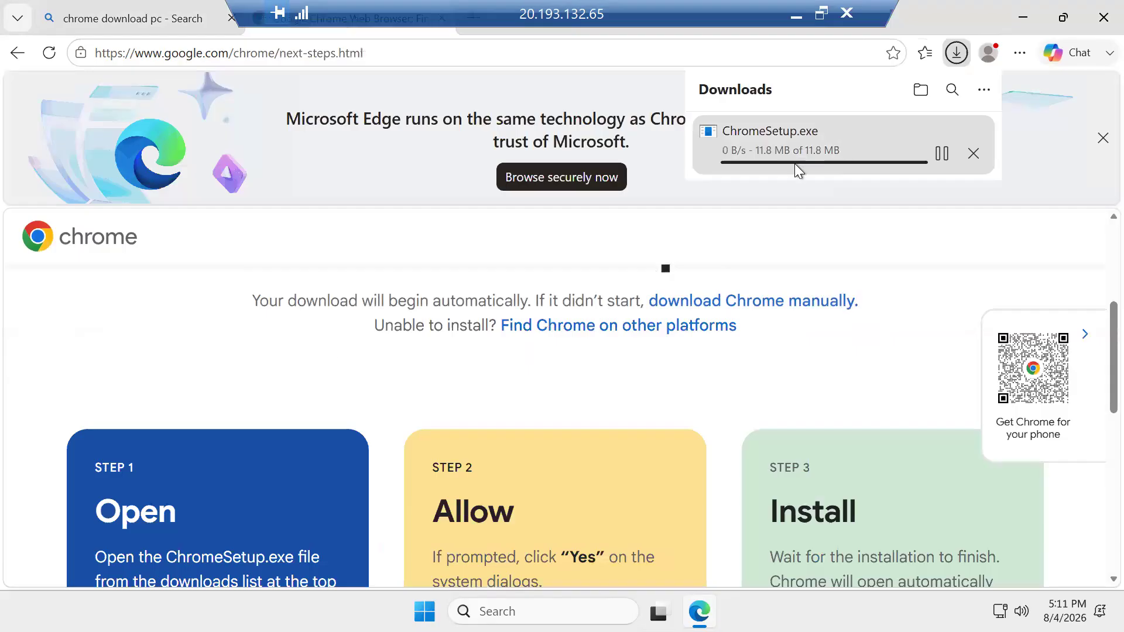
click(743, 151)
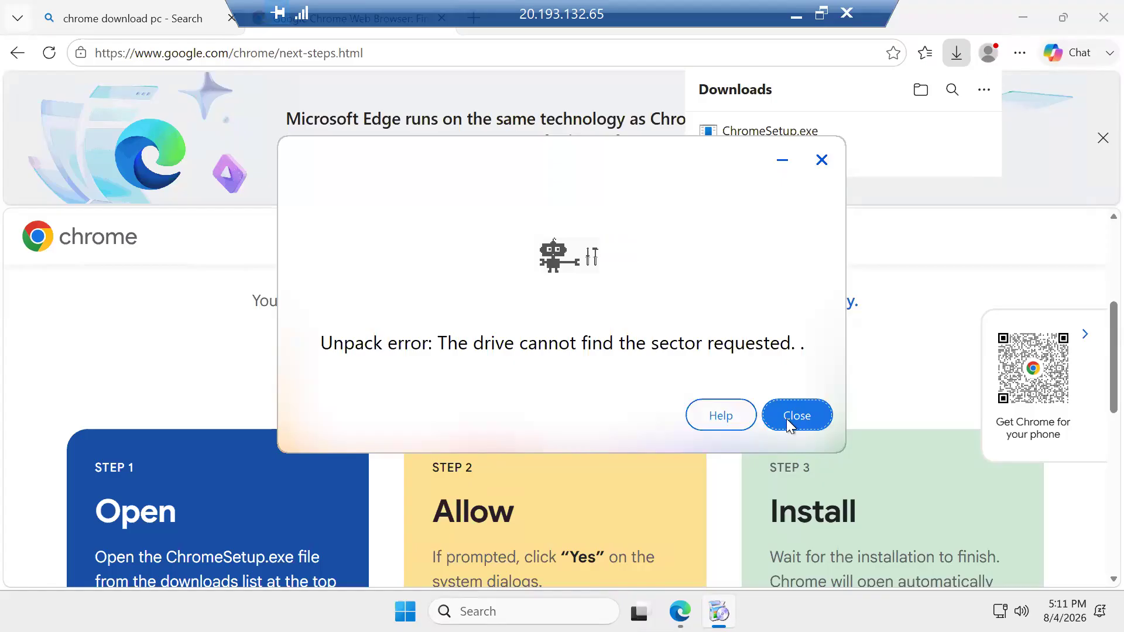
click(788, 421)
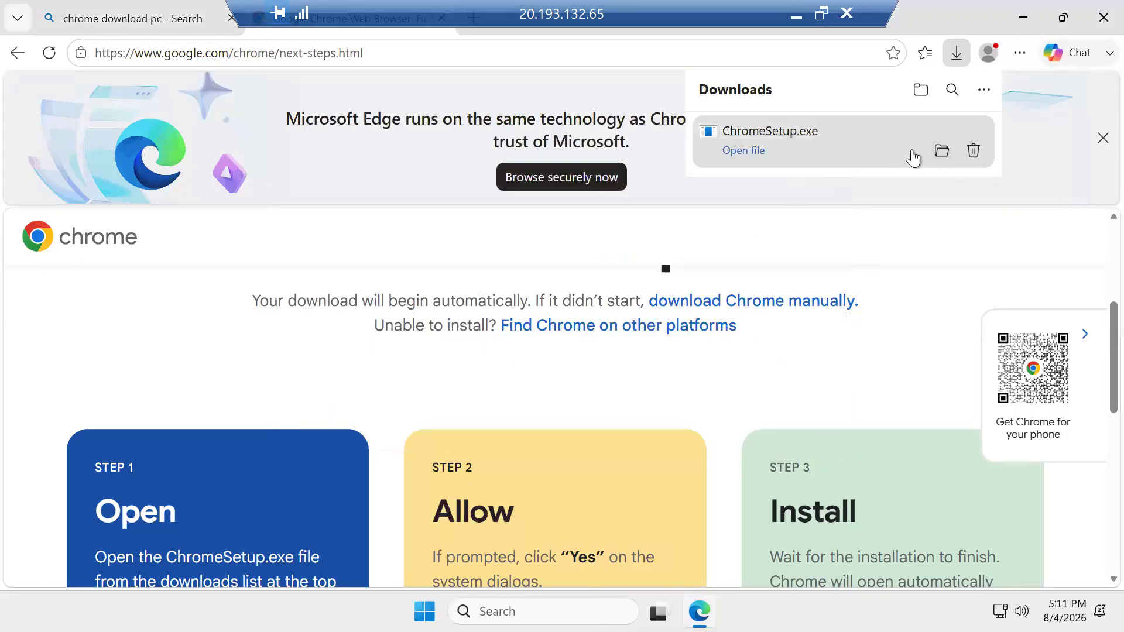
click(969, 156)
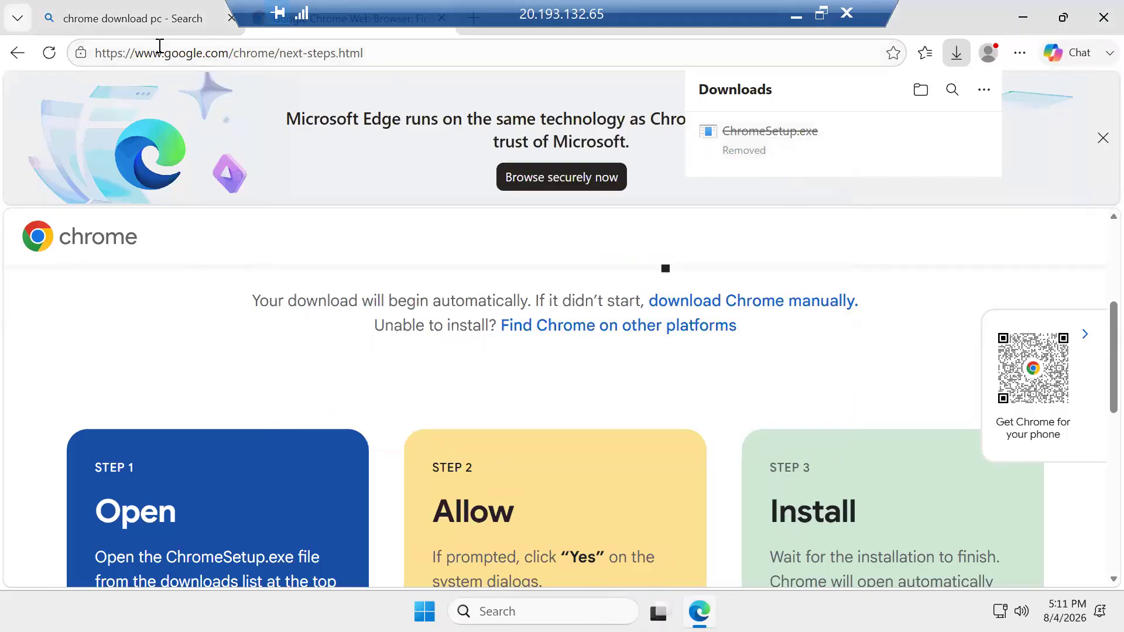
Return to the Bing search page and search for .net core 8.0 hosting bundle download.
click(143, 26)
key(ctrl+l)
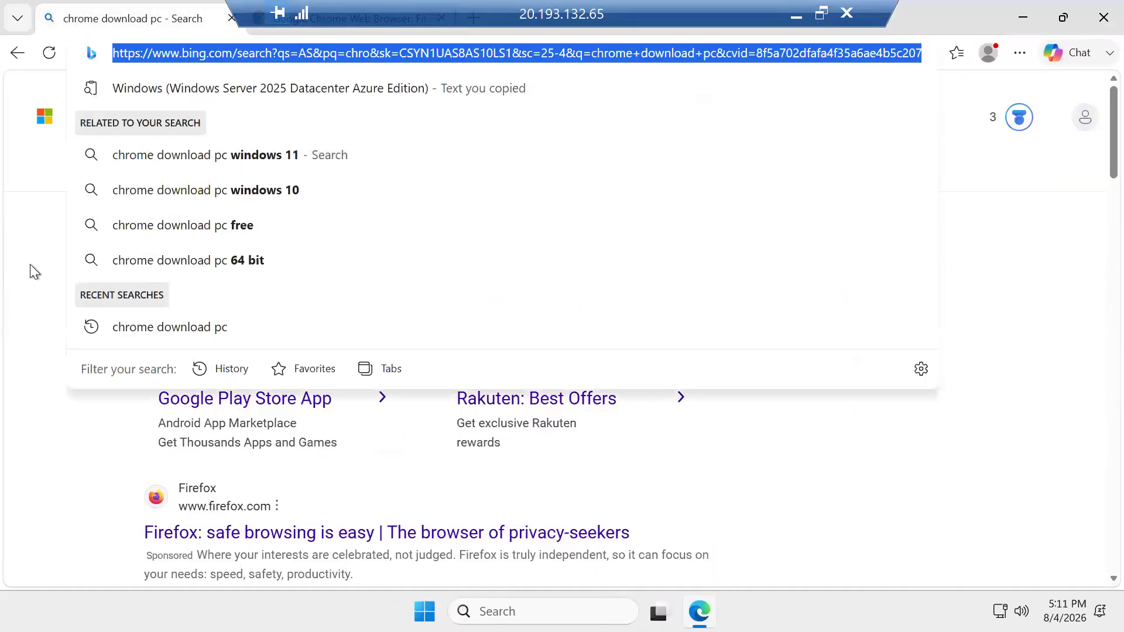
key(BackSpace)
text(.net )
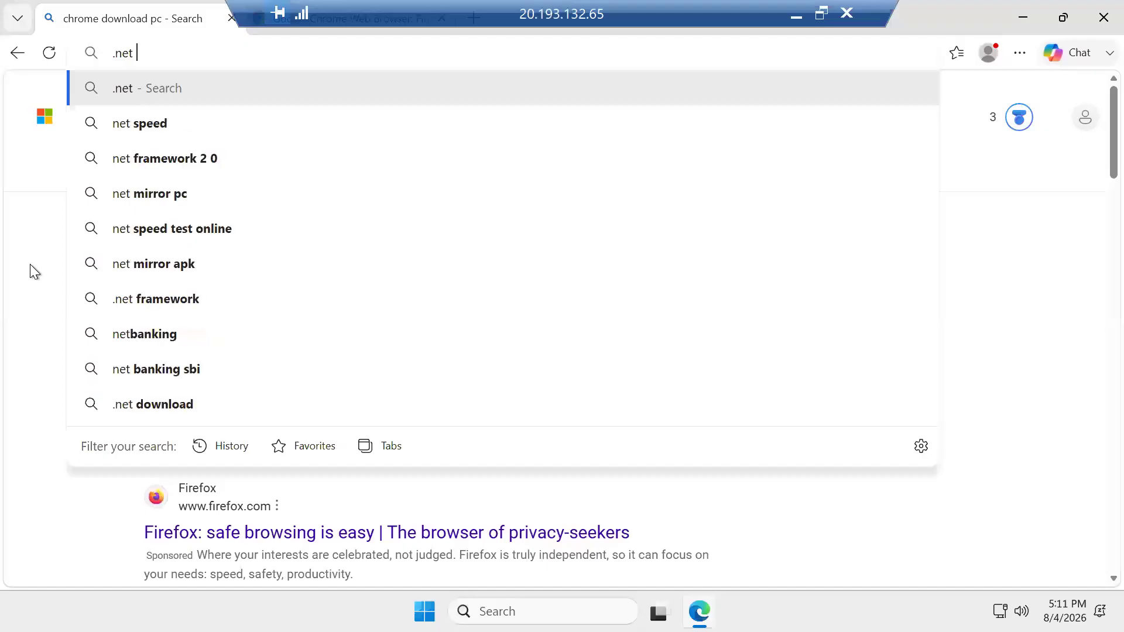
text(core )
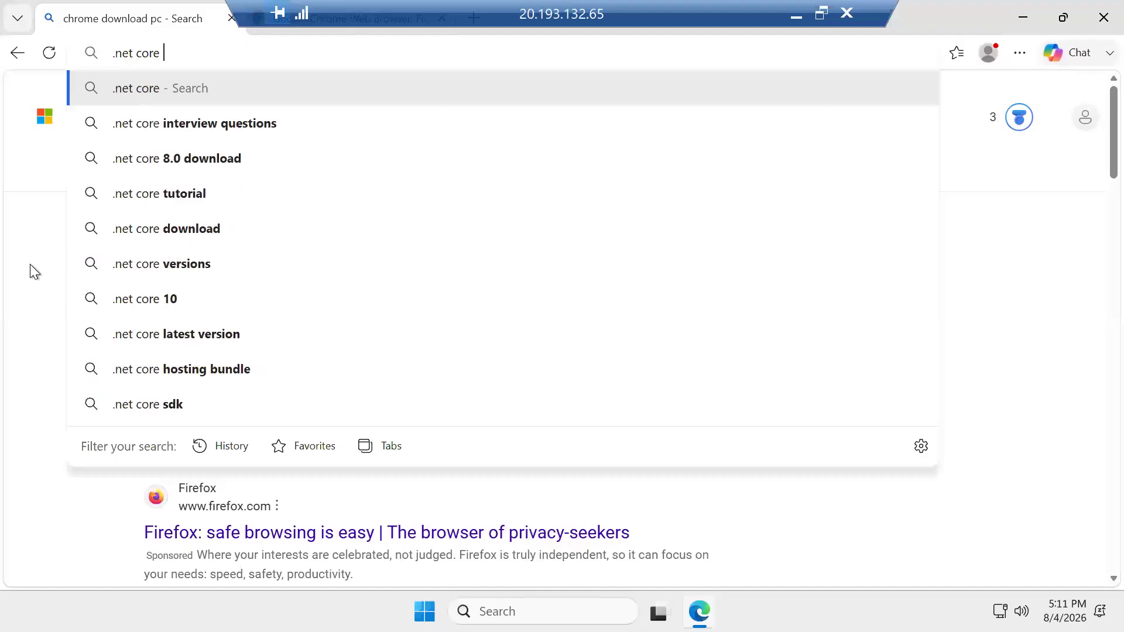
text(8.0 )
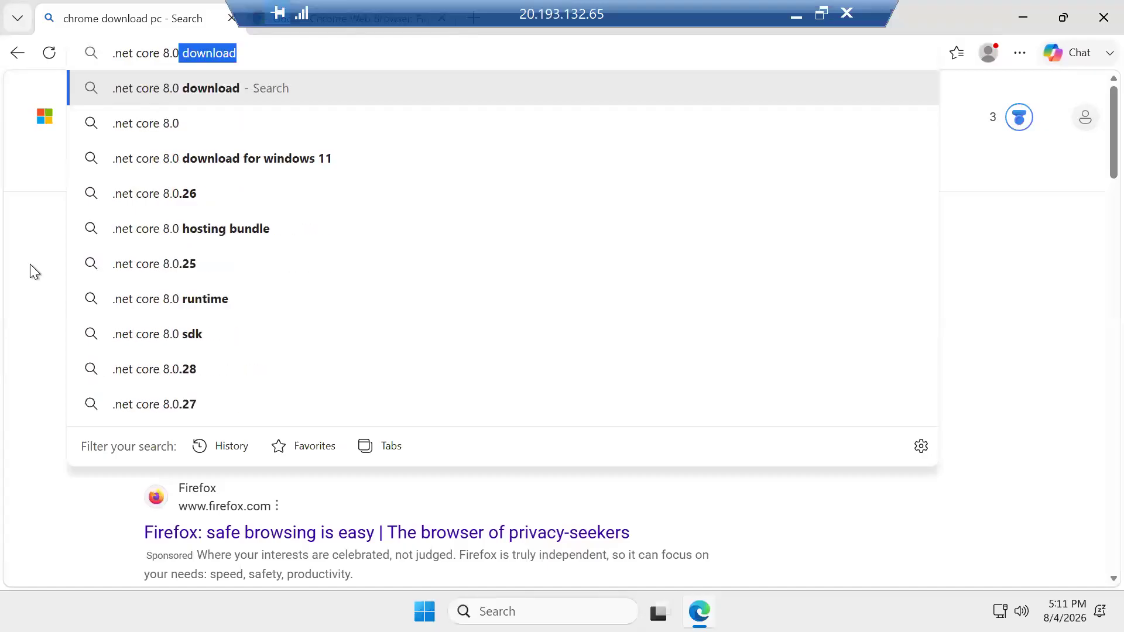
text(hosting)
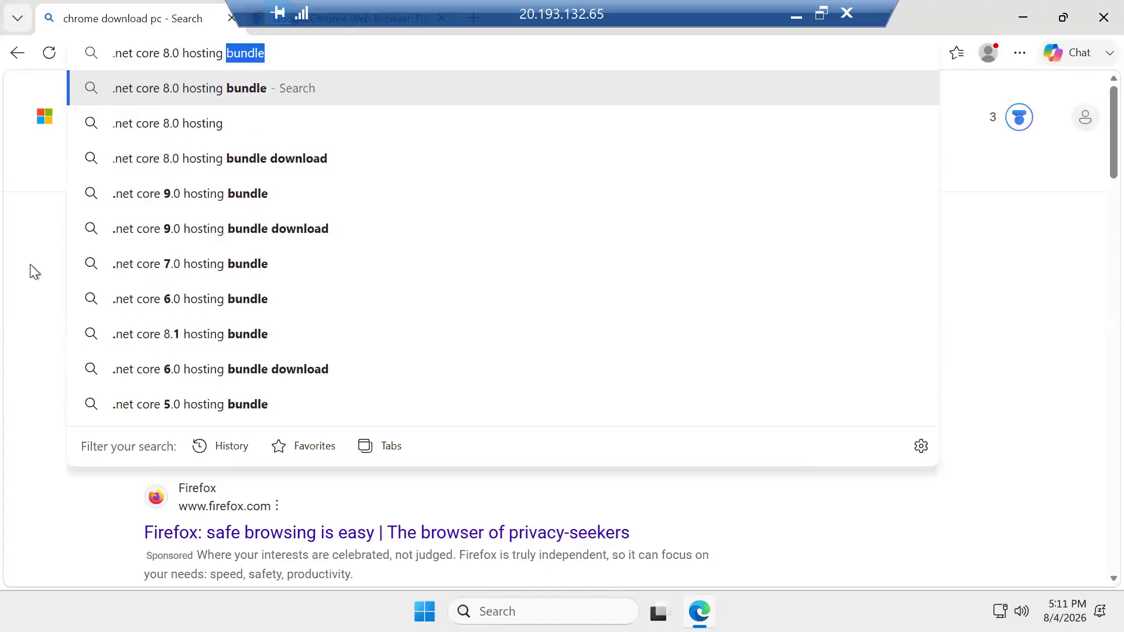
key(Right)
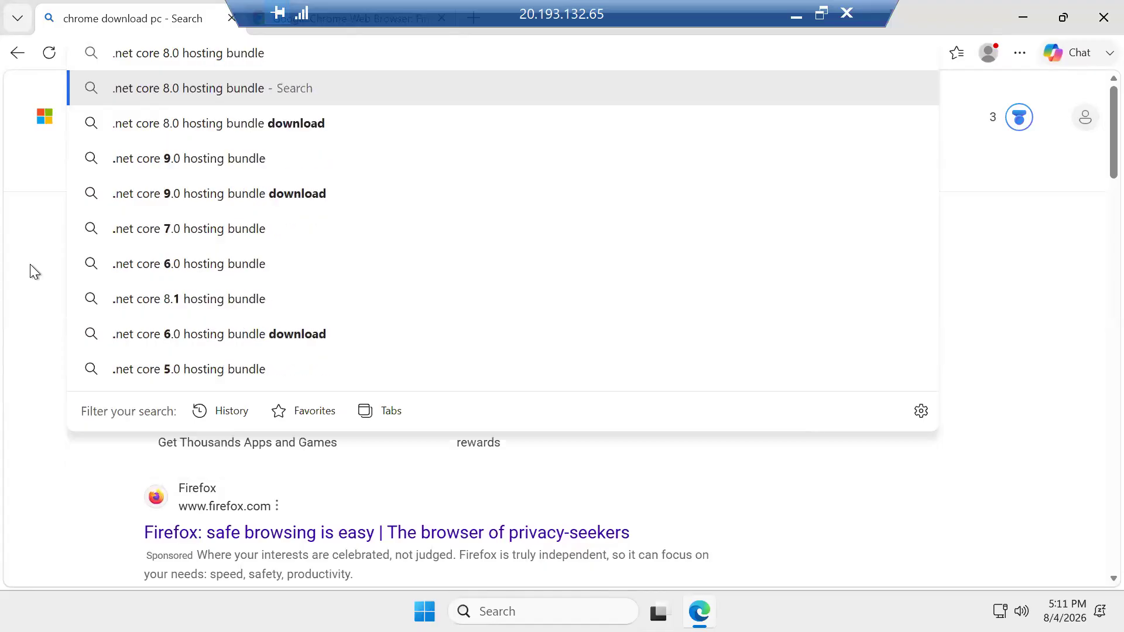
key(Down)
key(Return)
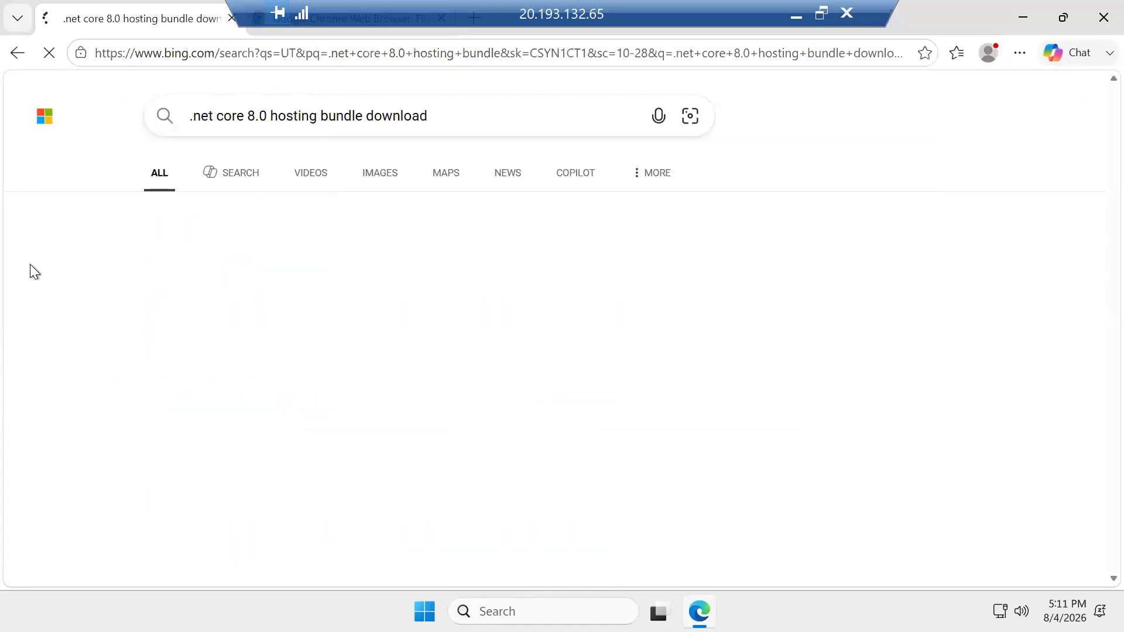
Follow the .NET 8.0 download page link in the search answer, look over the linked Q&A page and return to the results.
mouse_move(272, 287)
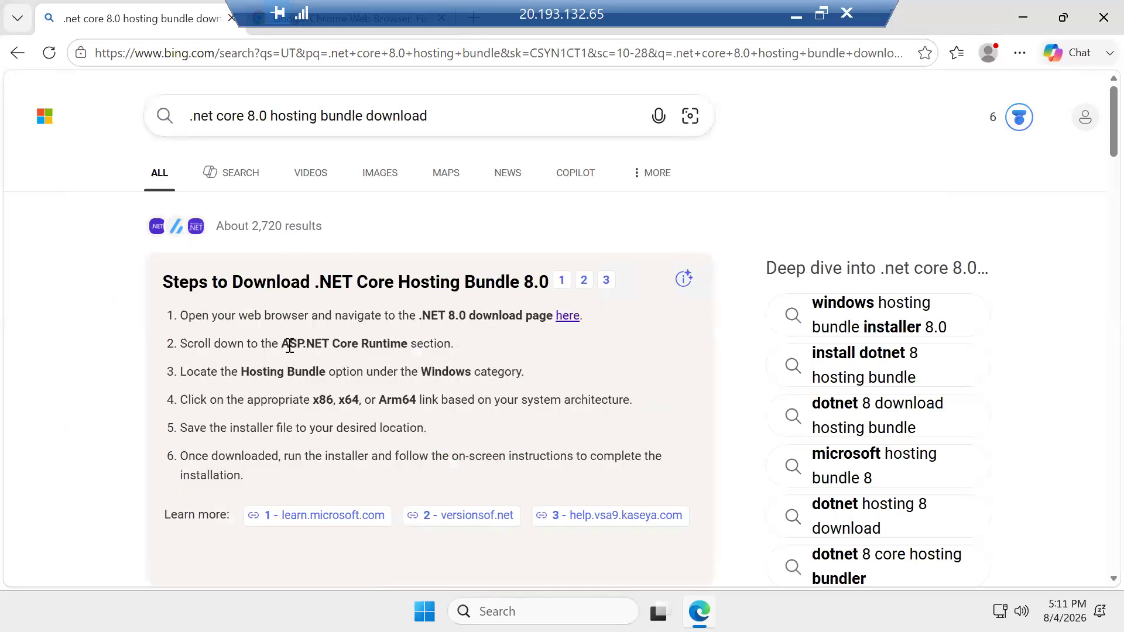
scroll(263, 366, down, 2)
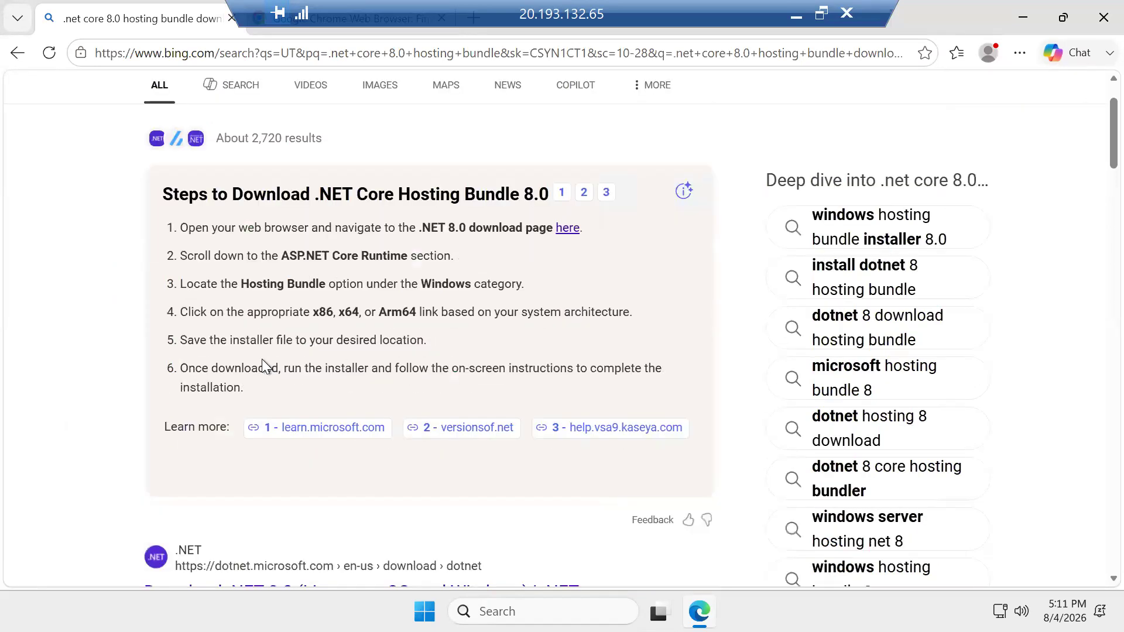
click(565, 229)
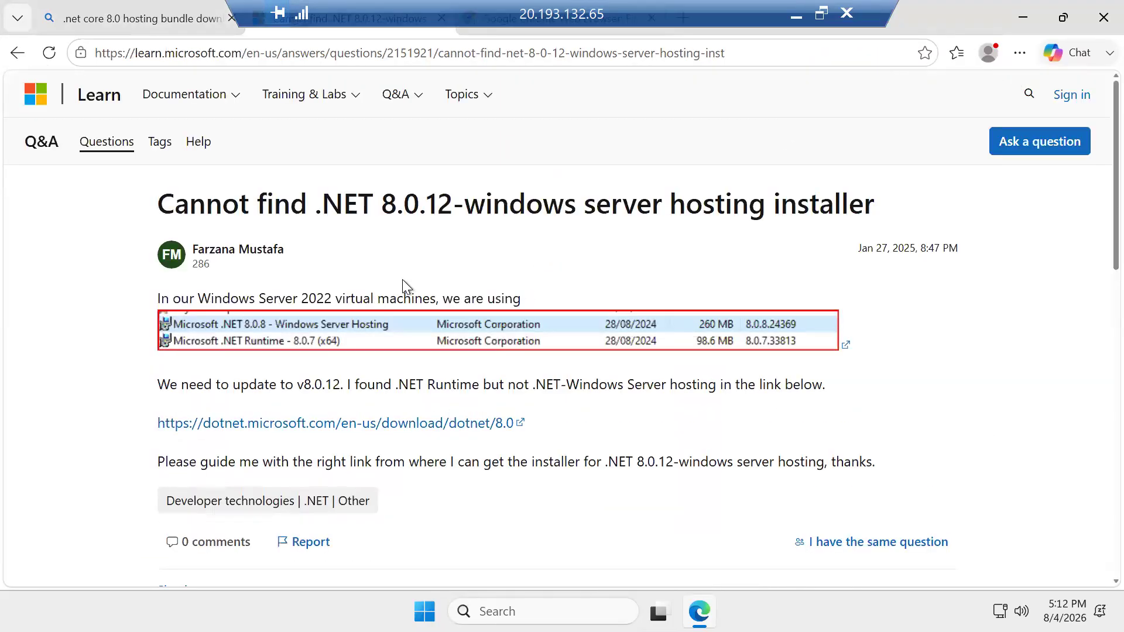
scroll(402, 279, down, 2)
scroll(402, 279, up, 1)
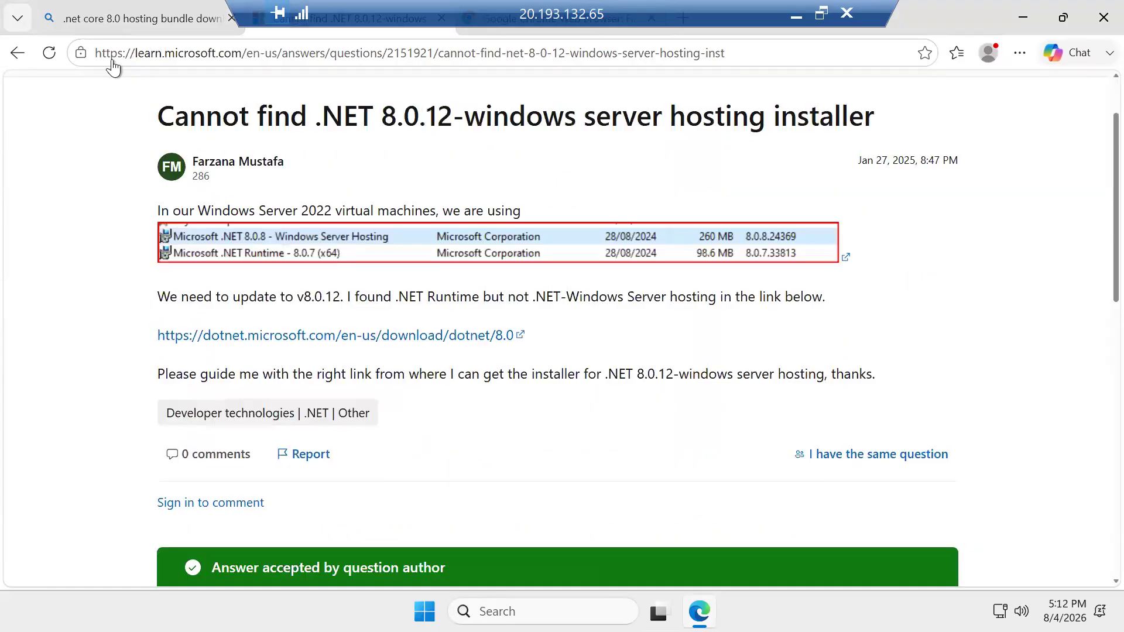
click(17, 53)
Open the Download .NET 8.0 search result and download the Windows Hosting Bundle installer for ASP.NET Core Runtime 8.0.29.
scroll(118, 262, down, 5)
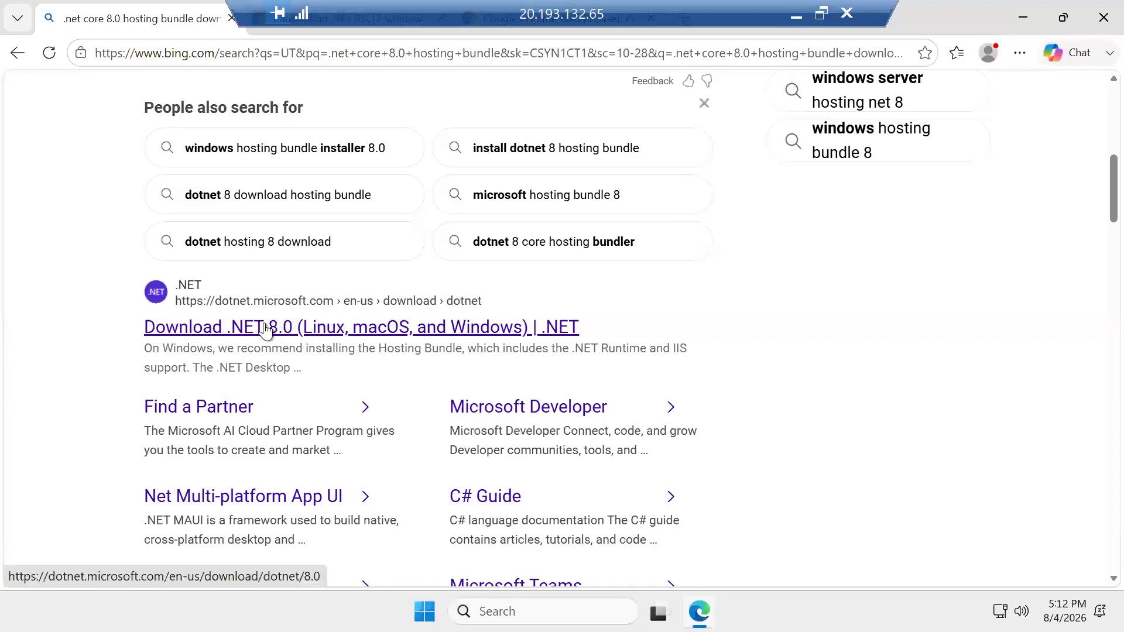
click(443, 330)
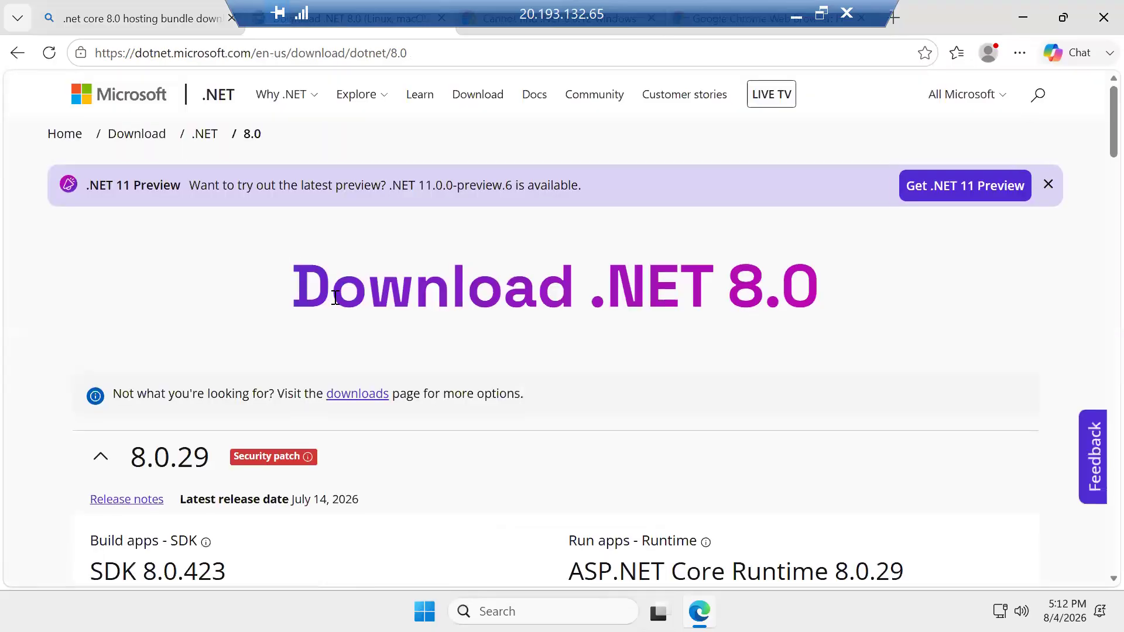
scroll(333, 297, down, 7)
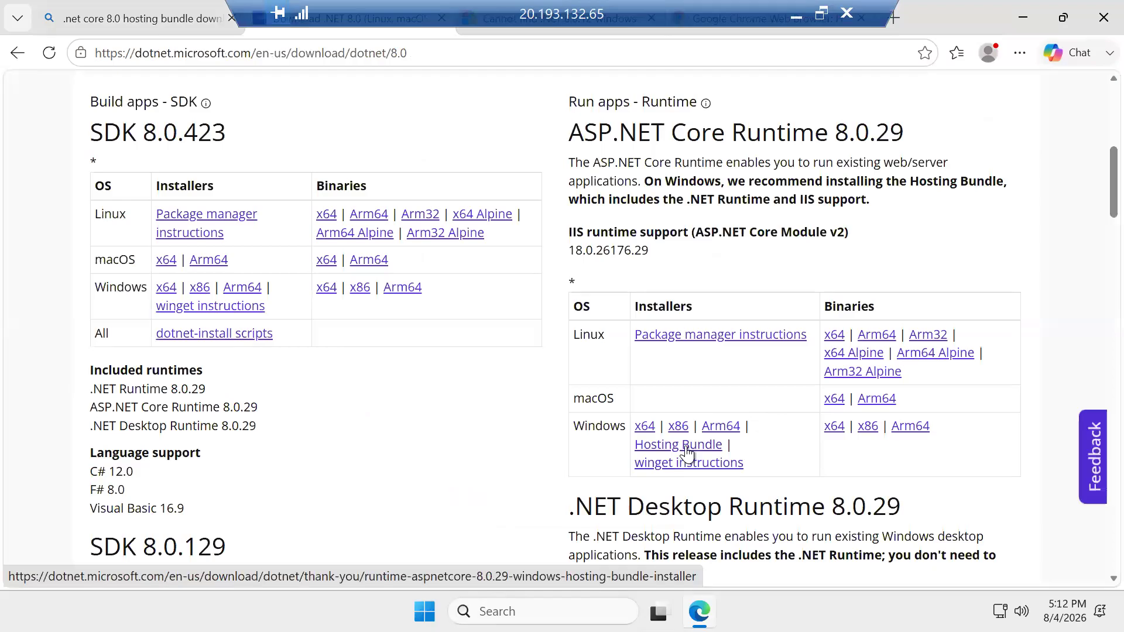
scroll(673, 448, up, 7)
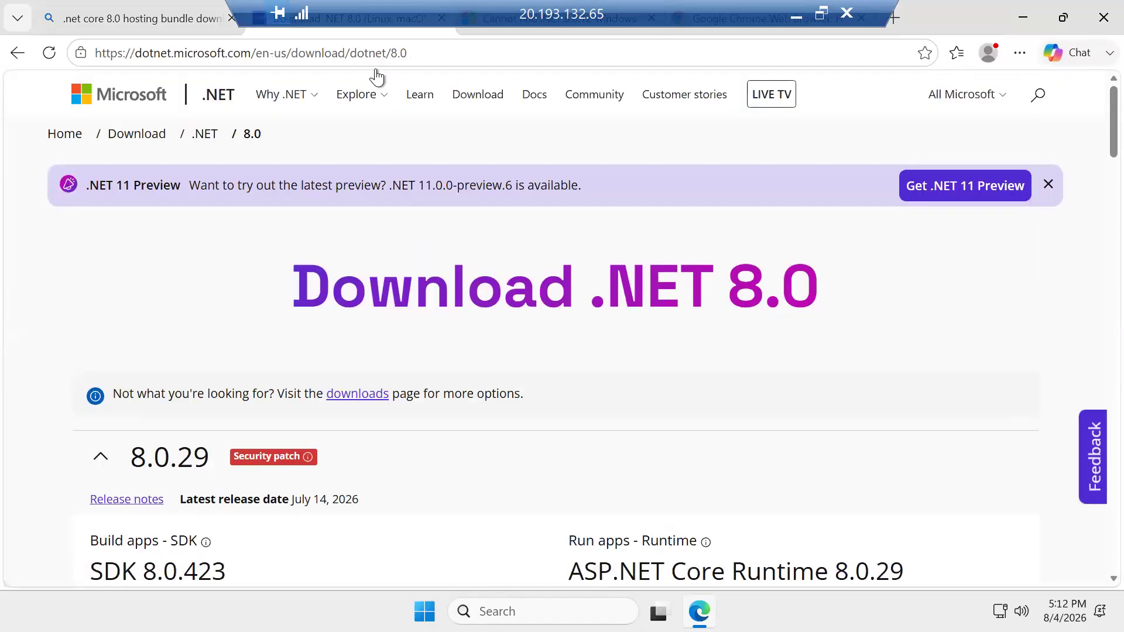
scroll(603, 387, down, 7)
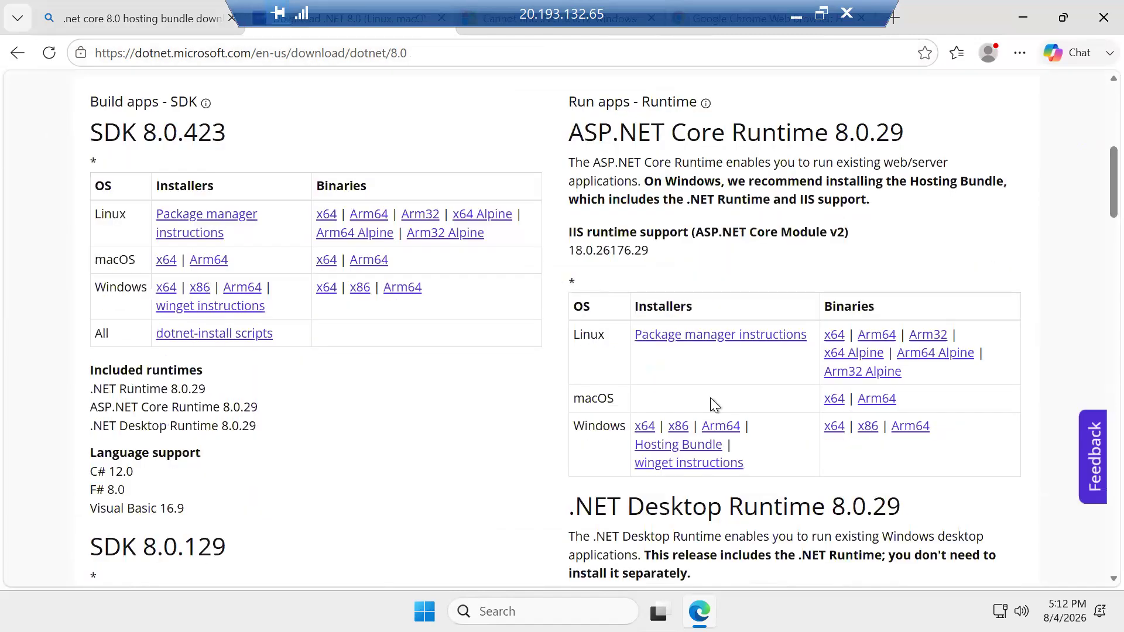
click(672, 448)
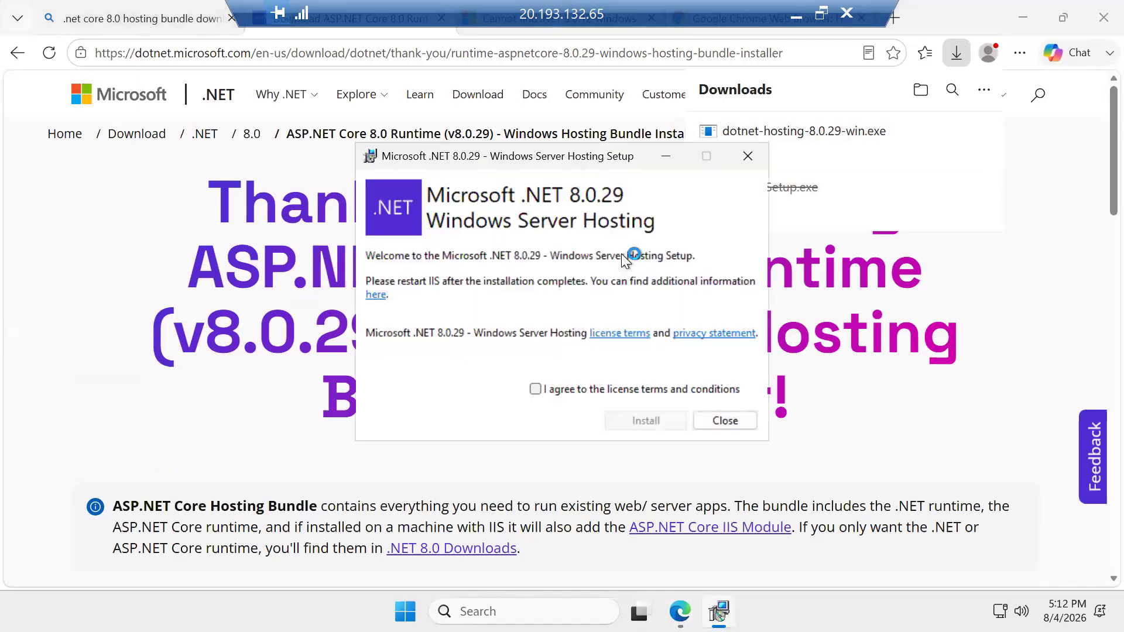
Agree to the license terms, install Microsoft .NET 8.0.29 Windows Server Hosting, and close the setup and Edge.
click(535, 389)
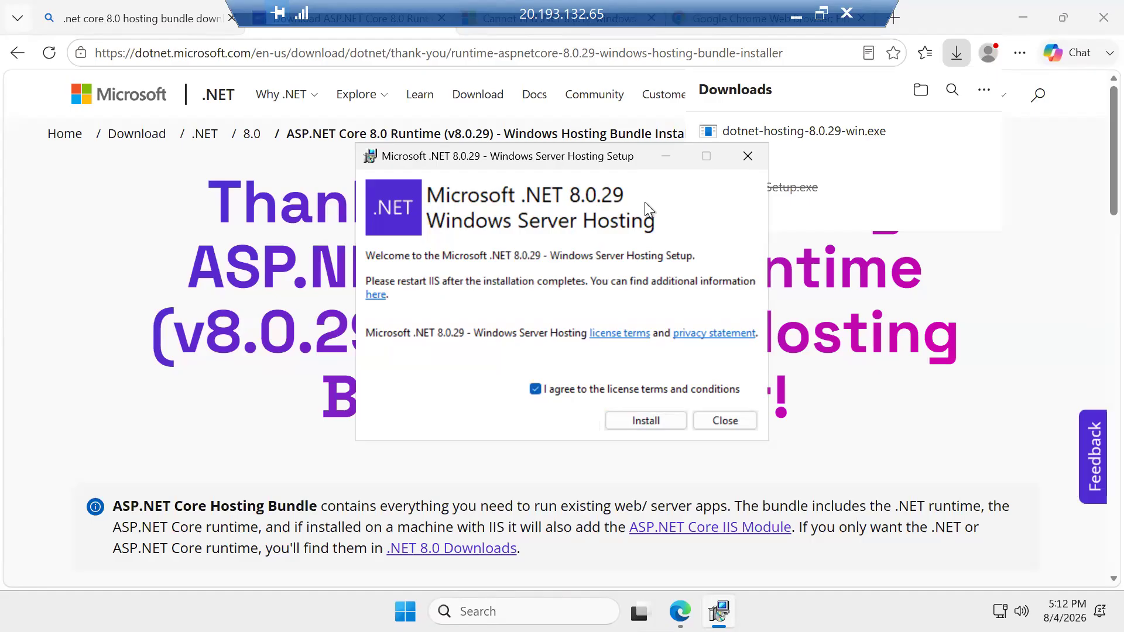
click(664, 420)
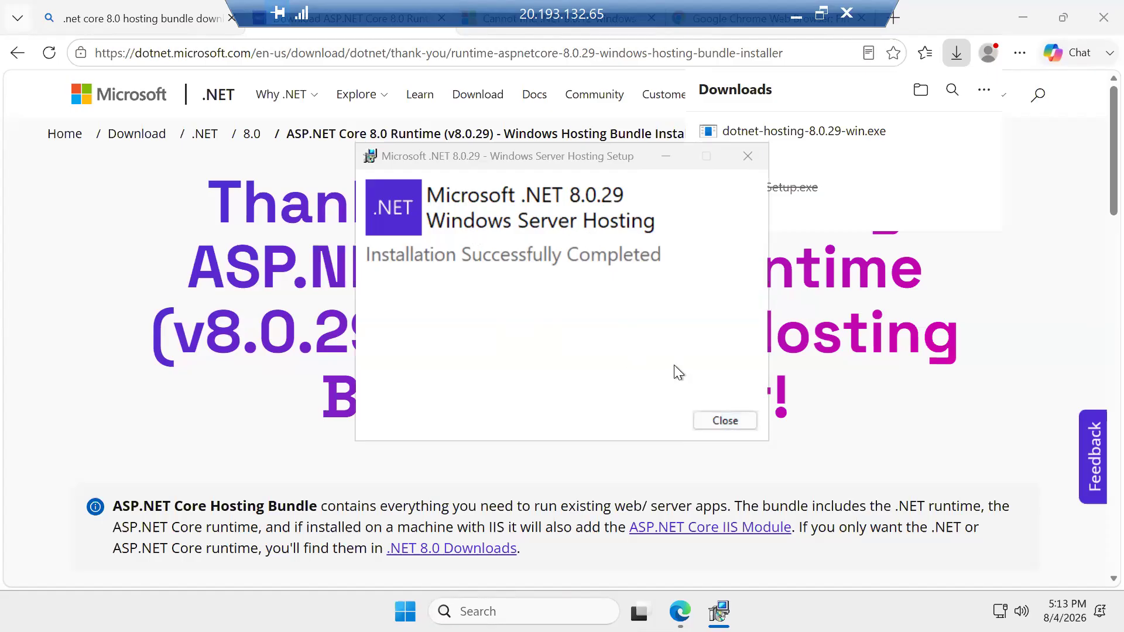
click(725, 421)
click(1102, 17)
click(1102, 17)
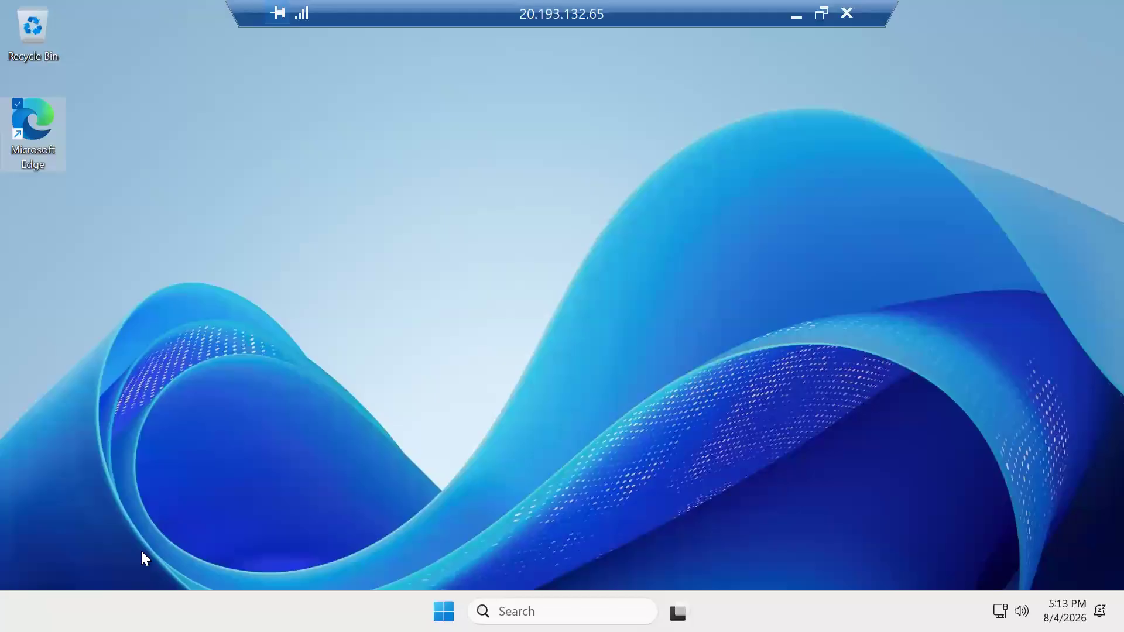
Restart the VM and dismiss the Remote Desktop message to return to the Azure portal.
key(super)
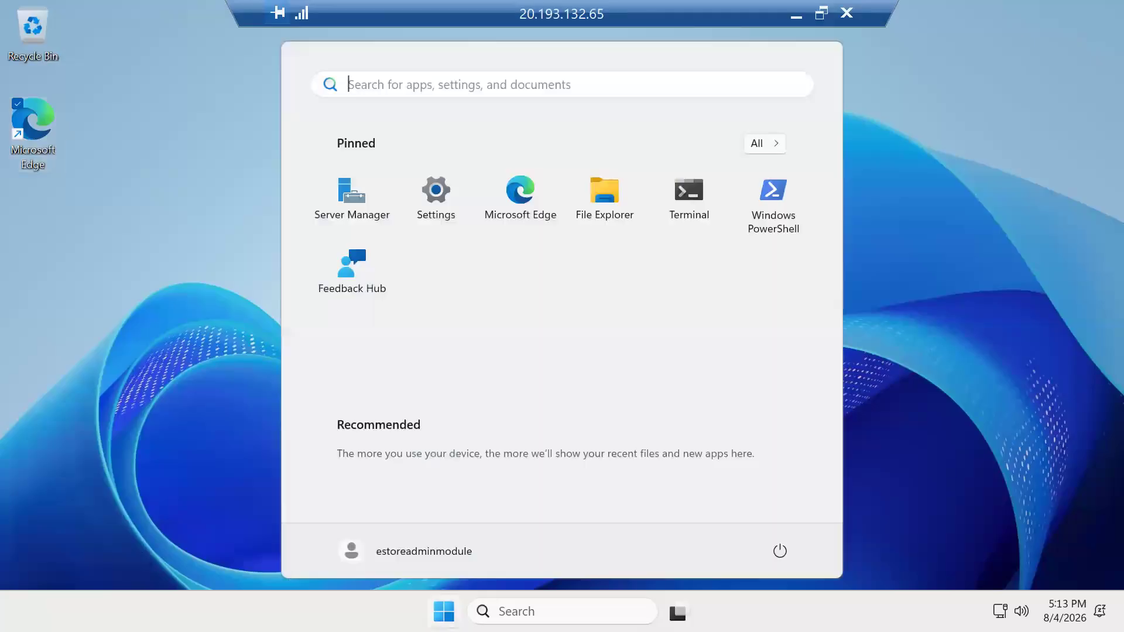
click(783, 553)
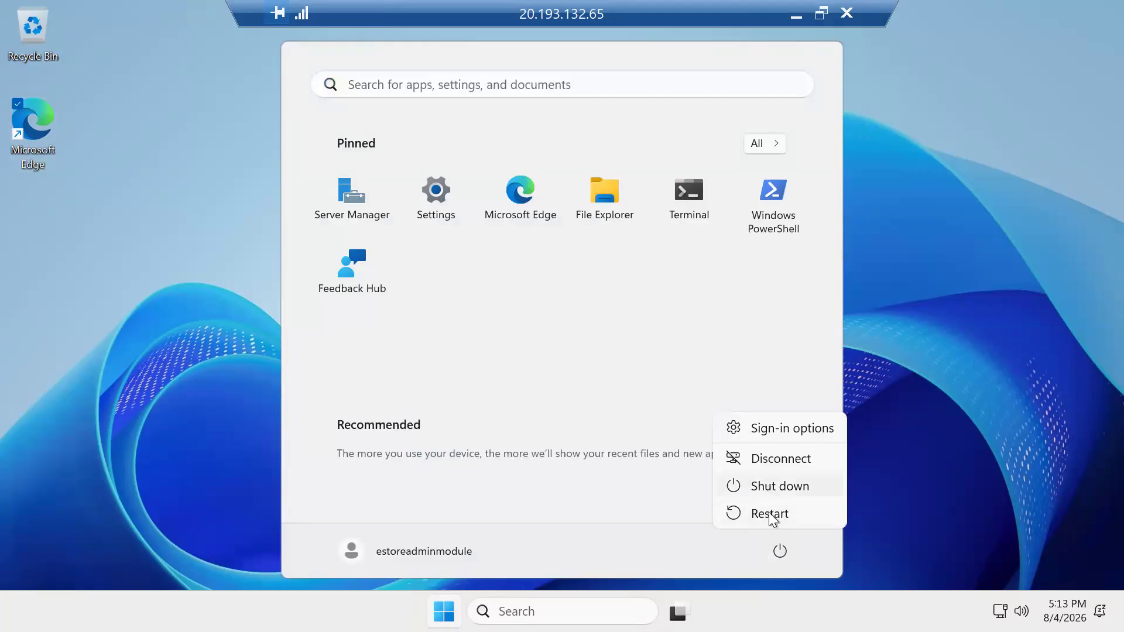
click(772, 516)
click(887, 502)
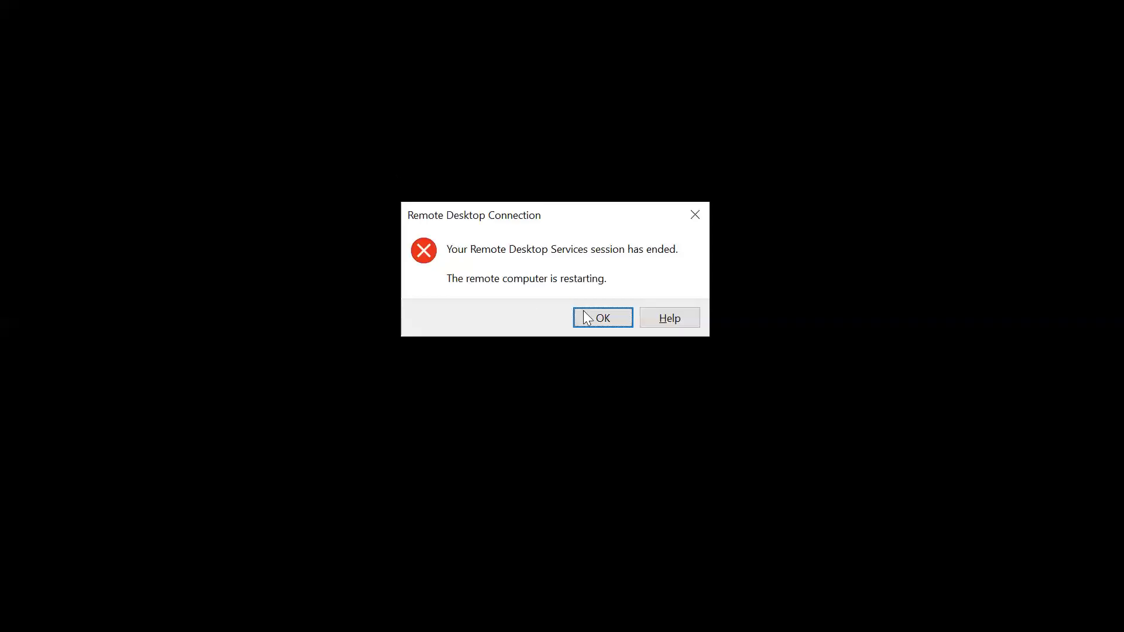
click(600, 322)
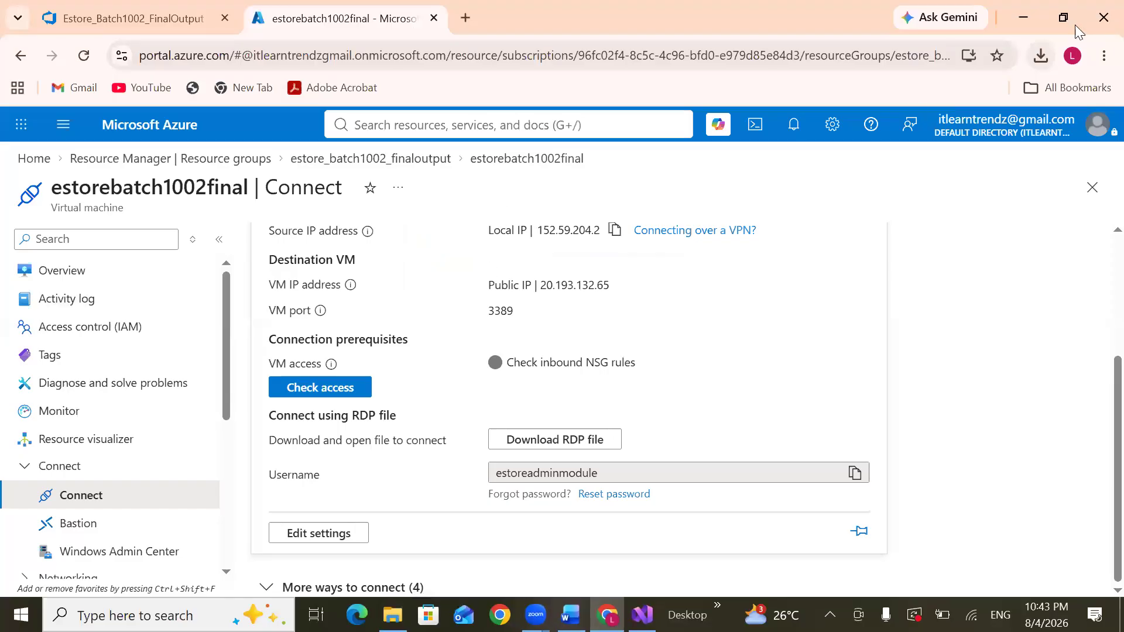
Reconnect to the restarted VM with the downloaded RDP file, entering the account password.
click(1040, 55)
click(841, 177)
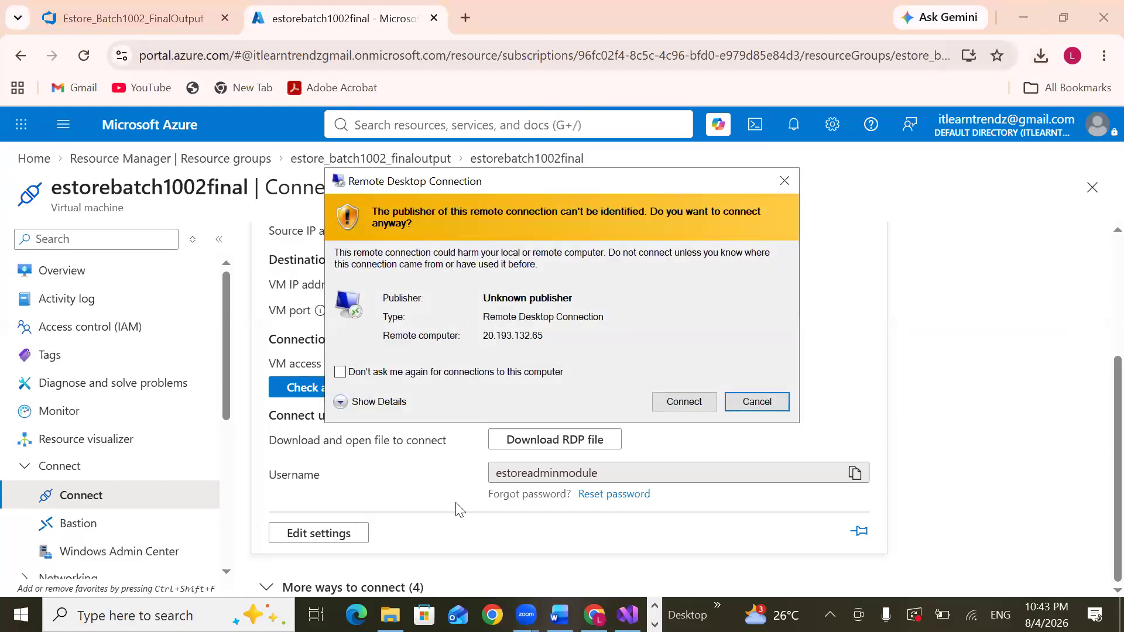
click(683, 401)
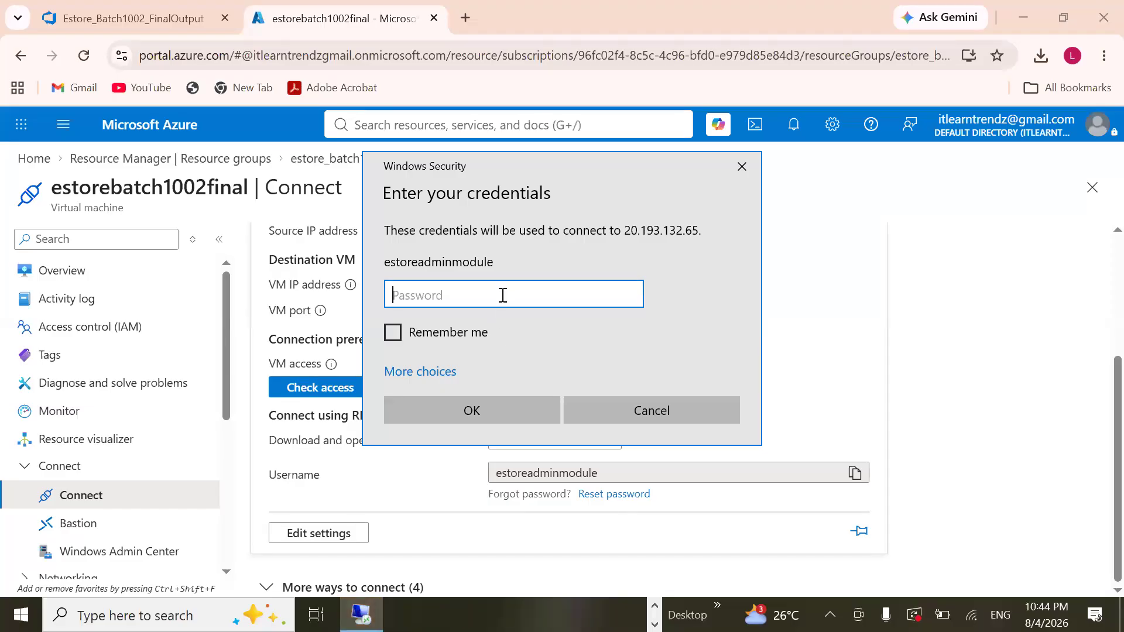
text(************)
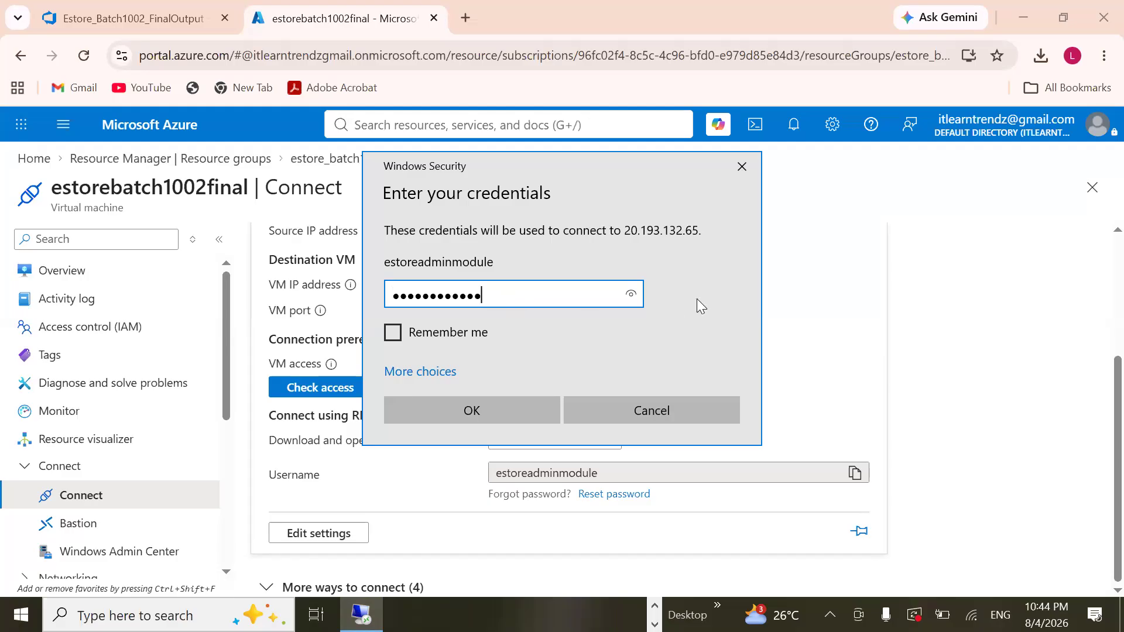
click(507, 400)
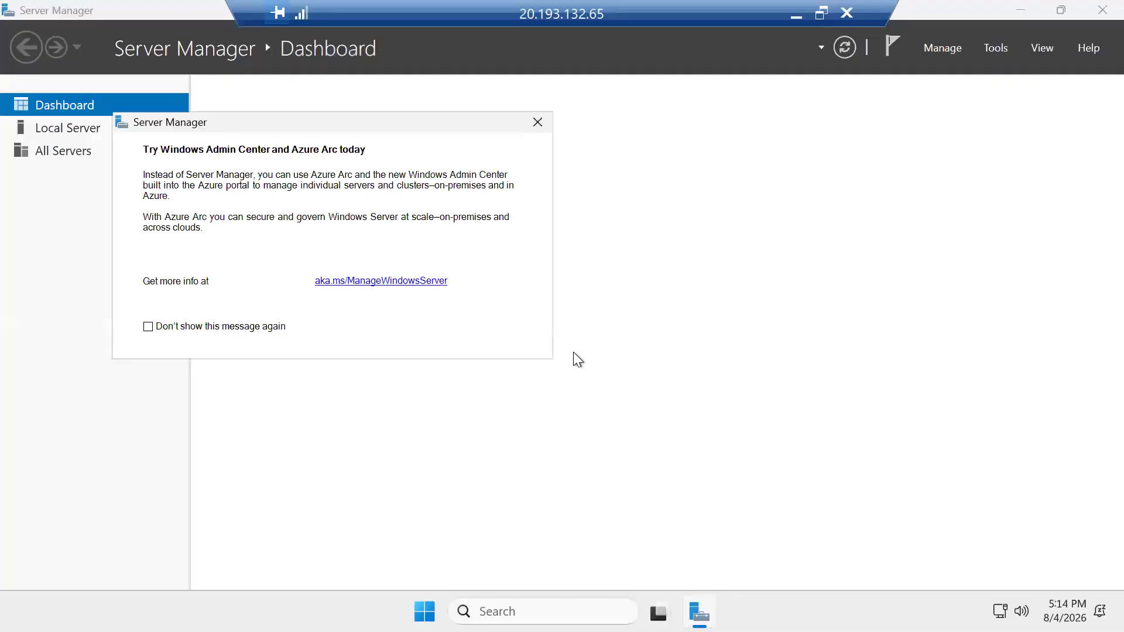
Close the Server Manager message and dashboard, search the VM for inetmgr and open IIS Manager maximized.
click(537, 123)
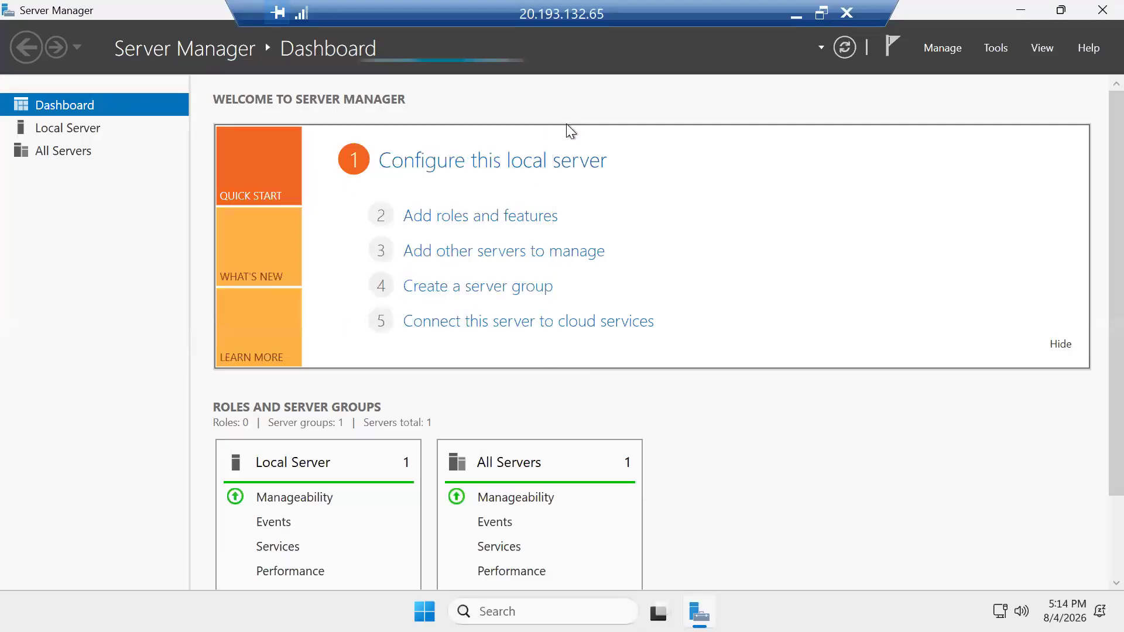
click(1102, 10)
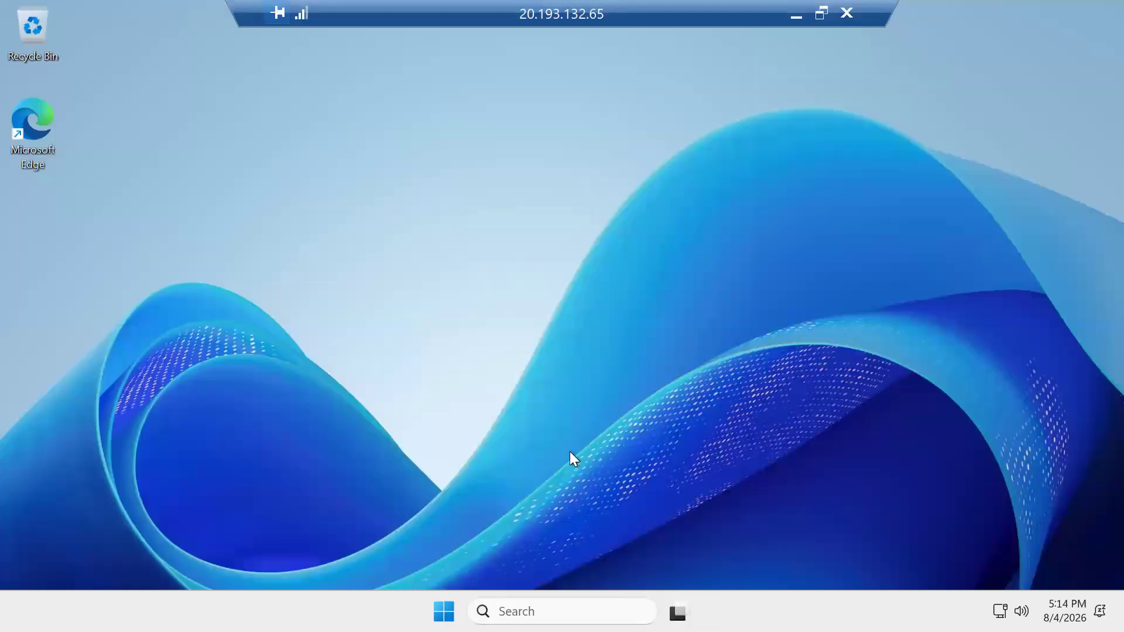
click(444, 611)
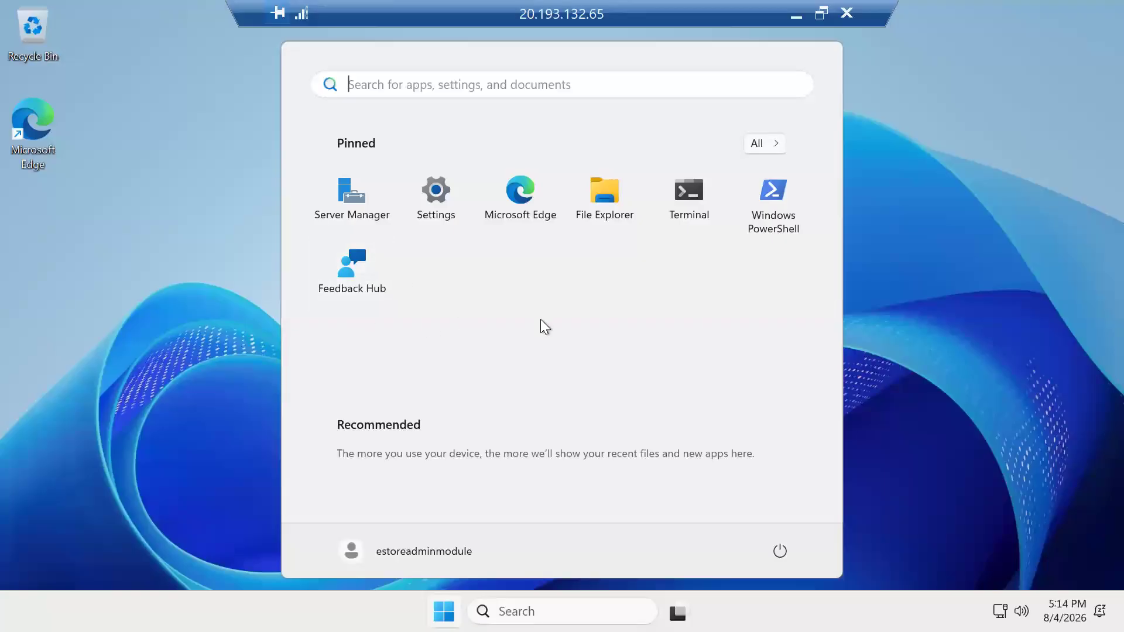
text(inet)
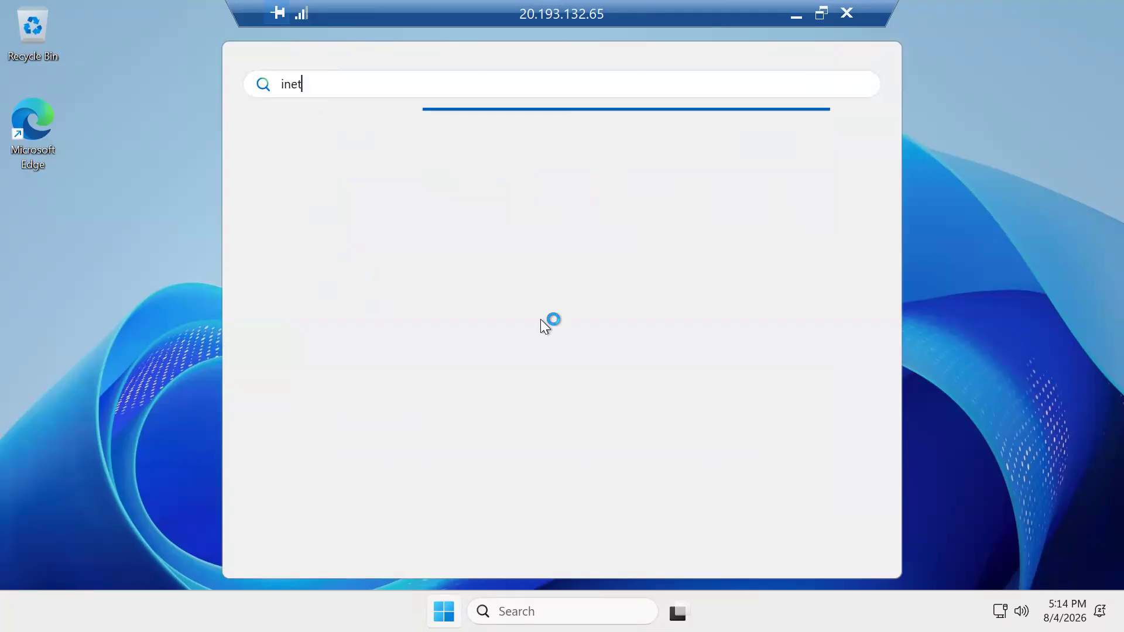
text(mgr)
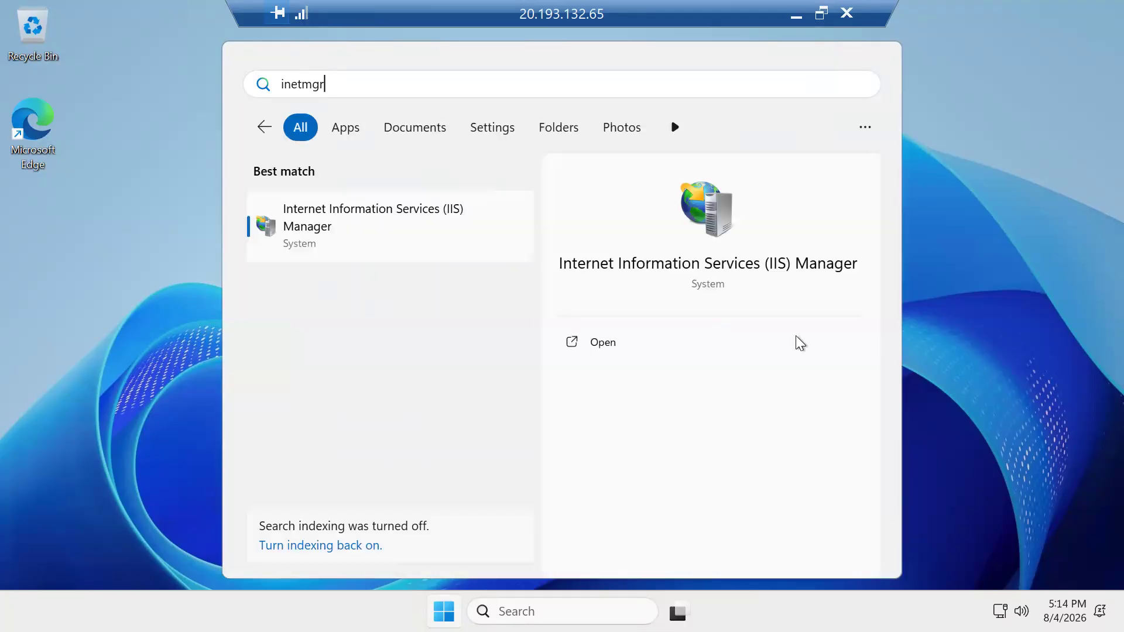
click(375, 228)
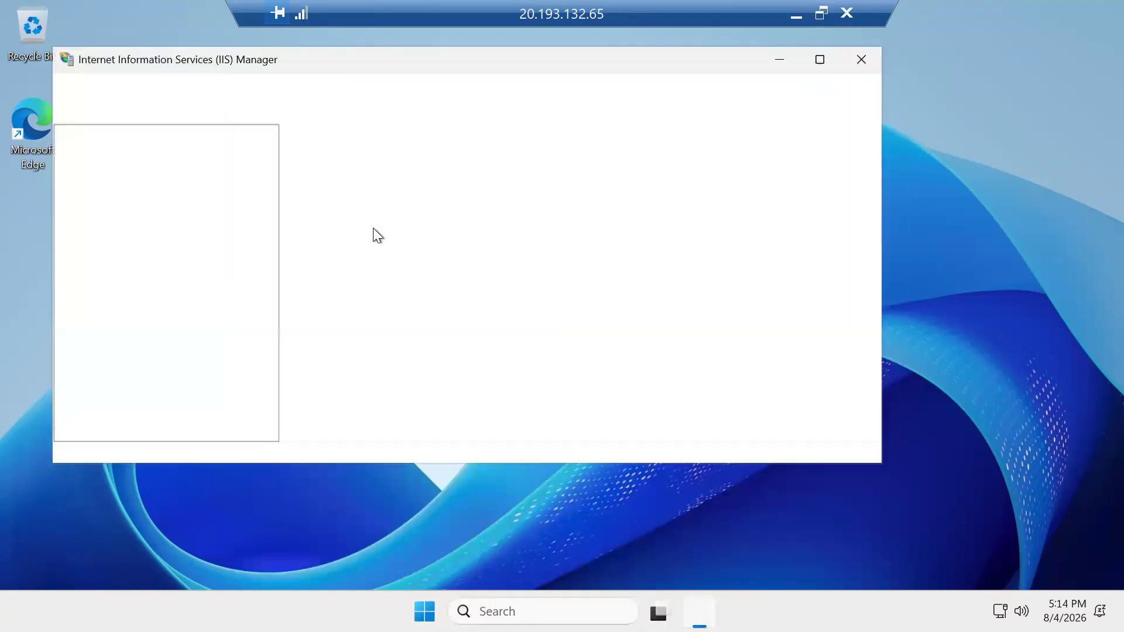
click(814, 64)
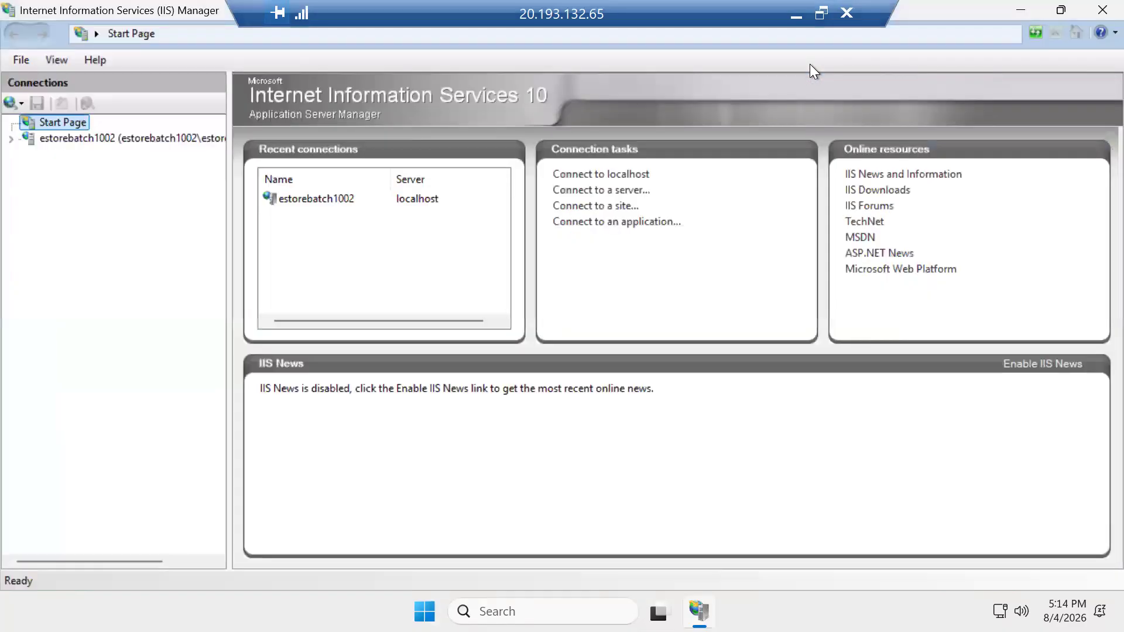
Expand the estorebatch1002 server and its Sites, select Default Web Site, and minimize IIS Manager.
click(15, 141)
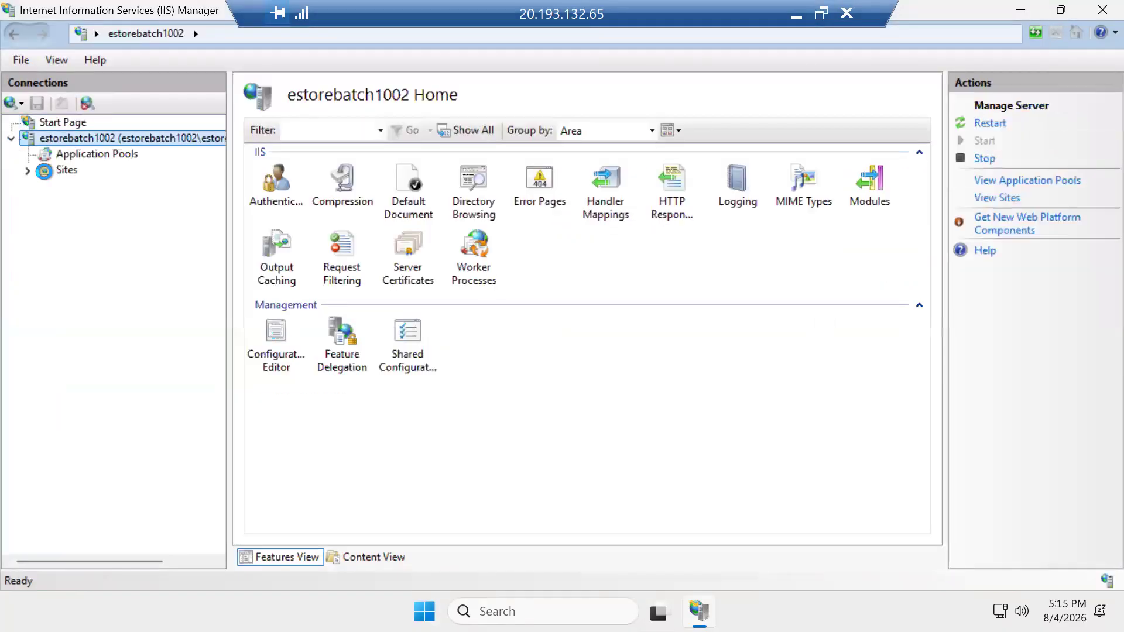
click(69, 170)
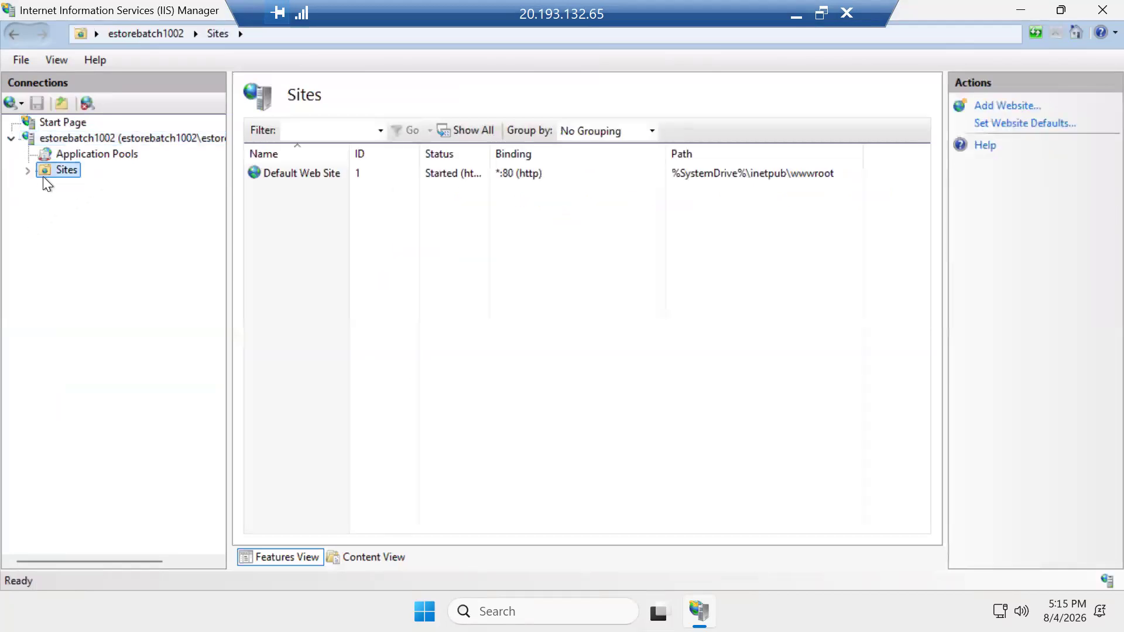
click(29, 170)
click(94, 185)
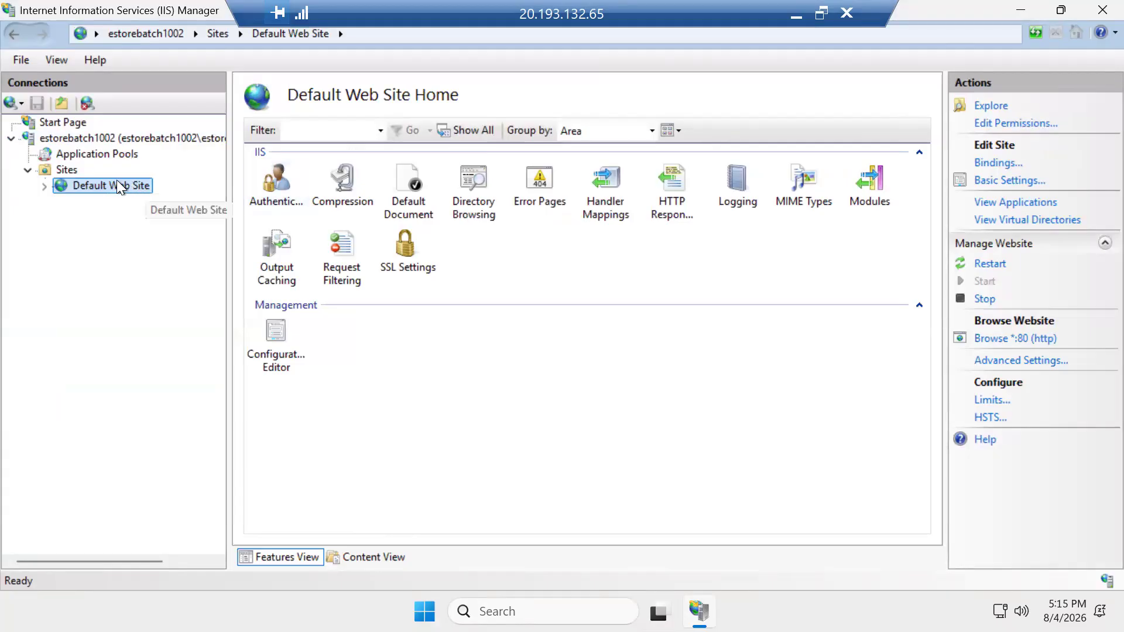
click(72, 174)
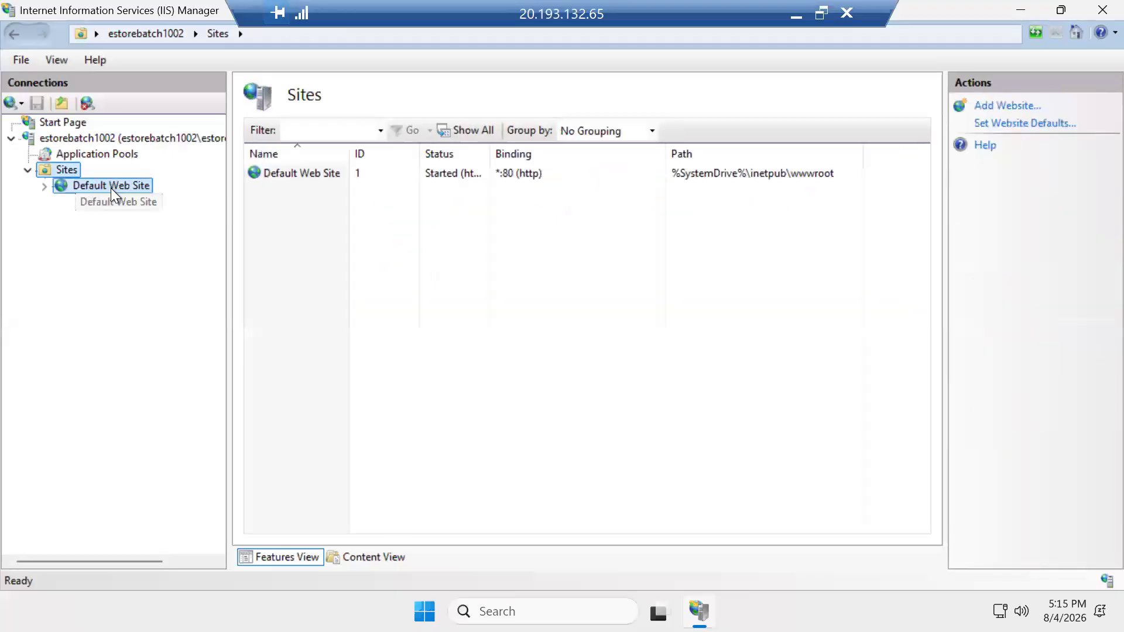
click(111, 186)
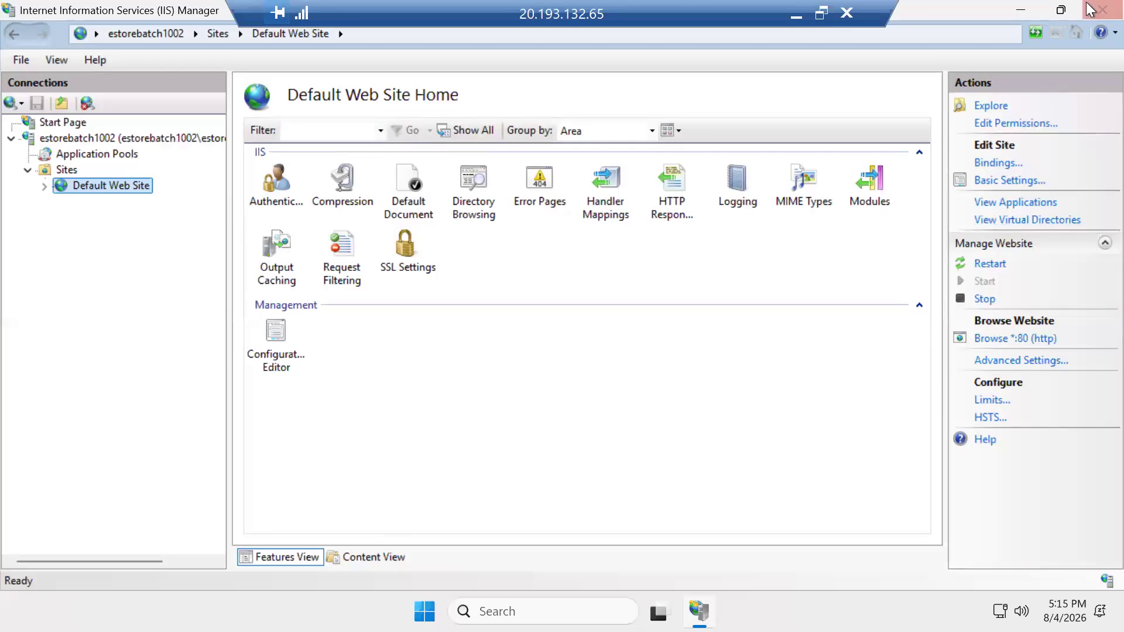
click(1024, 13)
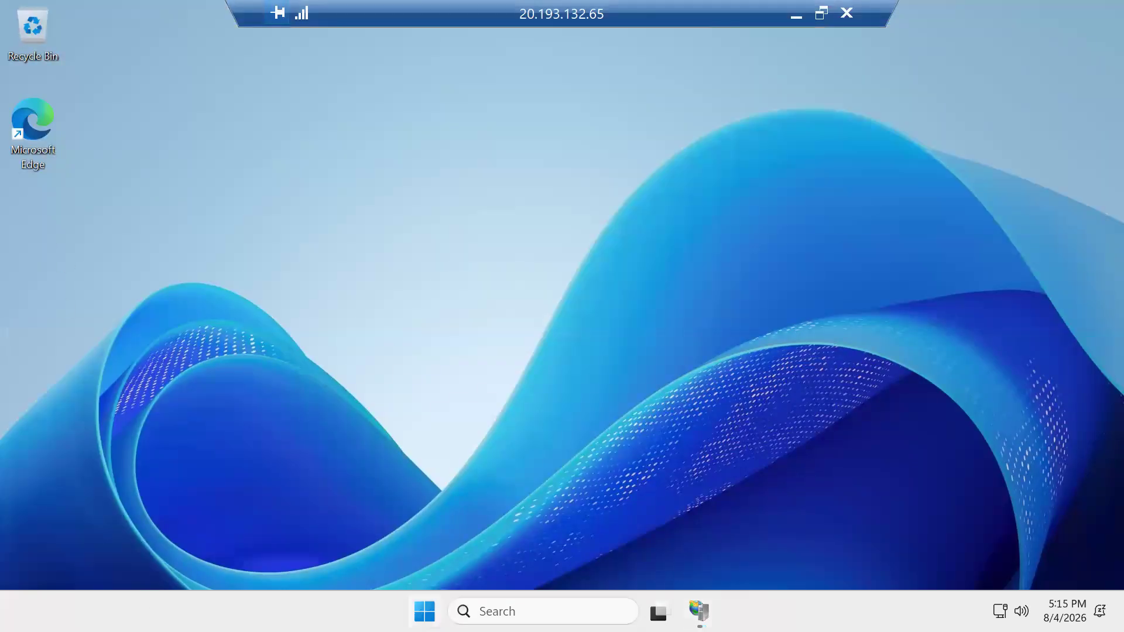
Open File Explorer on the VM and go to the C:\inetpub\wwwroot folder.
click(424, 611)
click(612, 205)
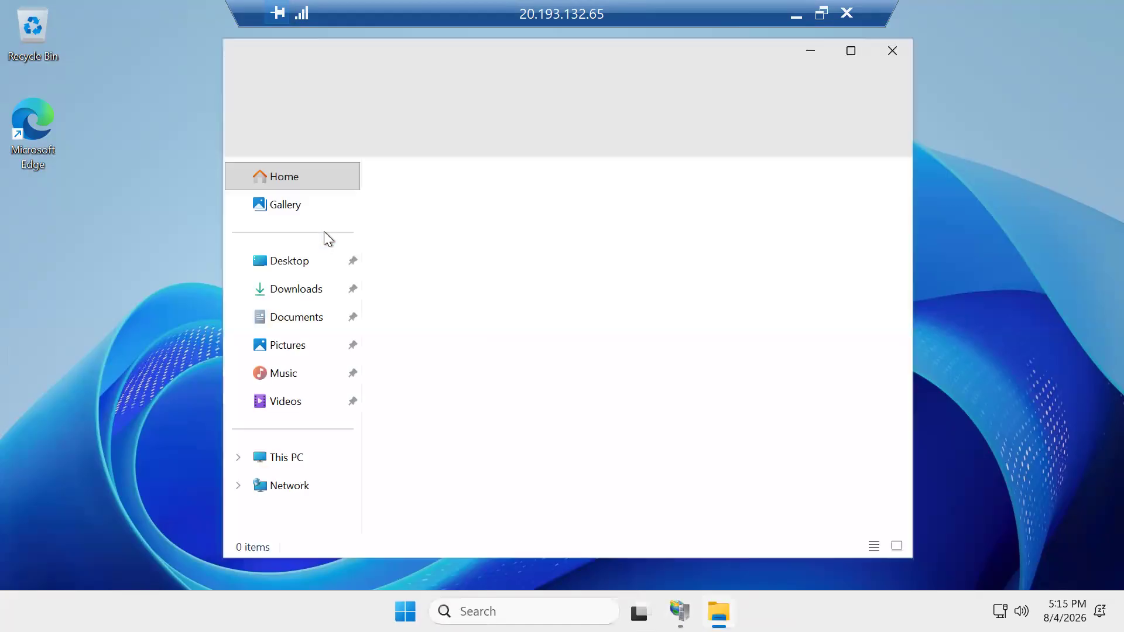
click(850, 51)
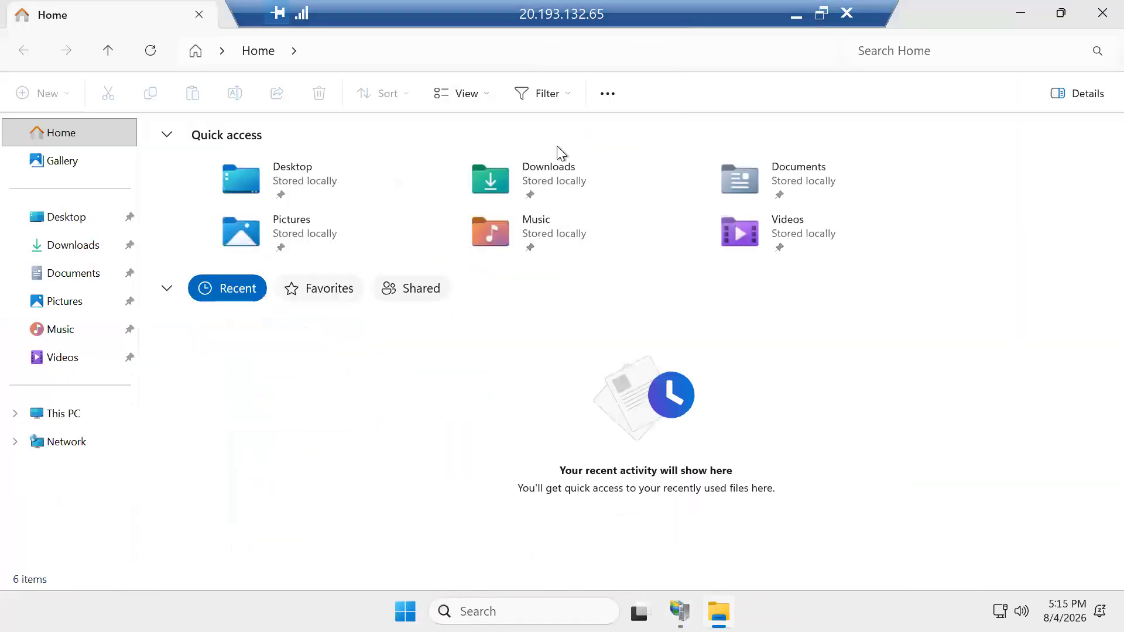
click(70, 443)
click(67, 414)
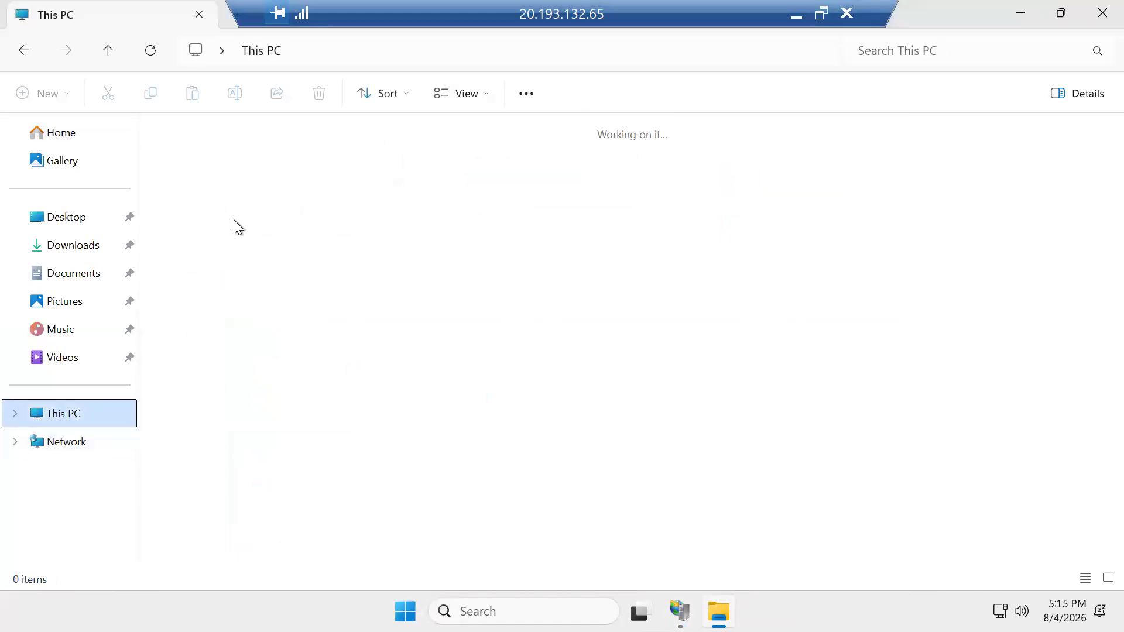
double_click(269, 177)
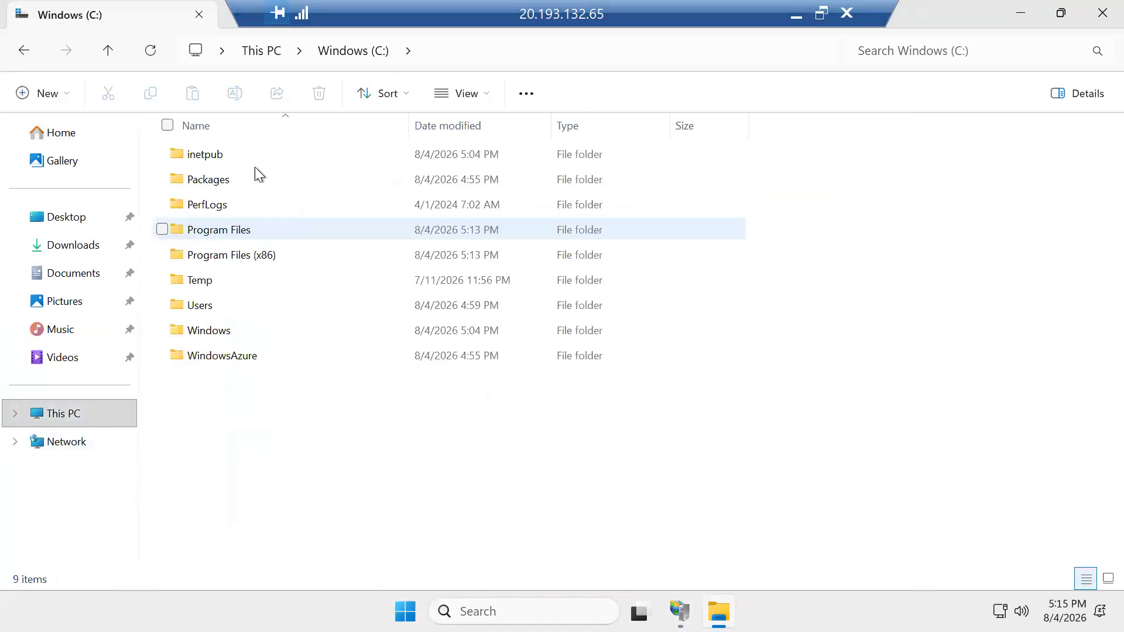
double_click(251, 161)
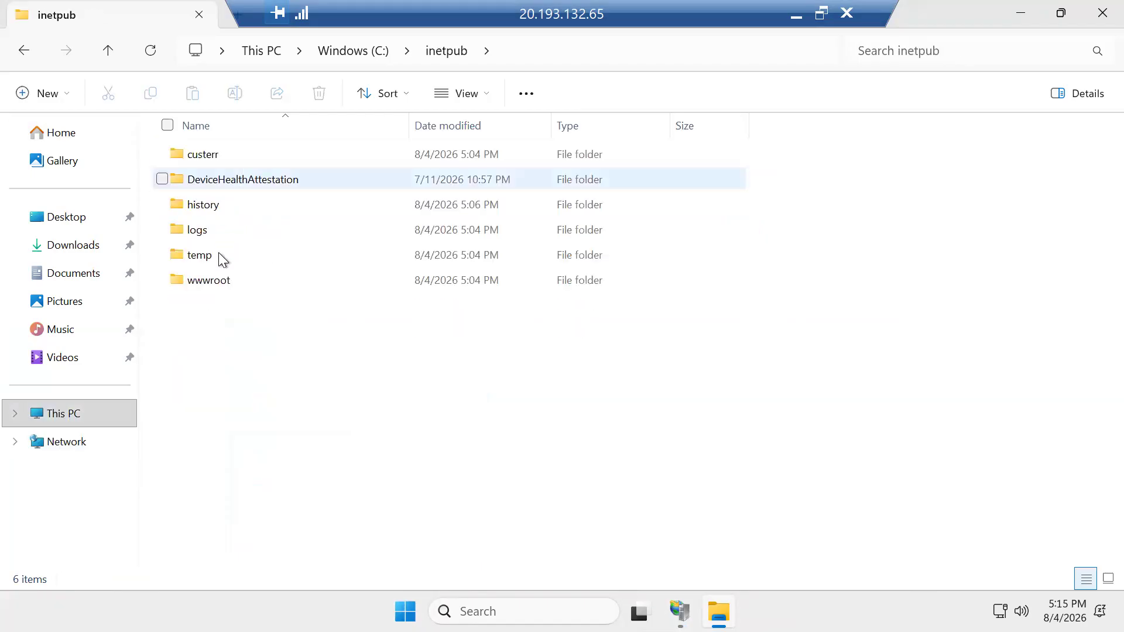
double_click(216, 282)
Permanently delete both iisstart files from wwwroot, return to the inetpub folder and close File Explorer.
drag(320, 276, 150, 107)
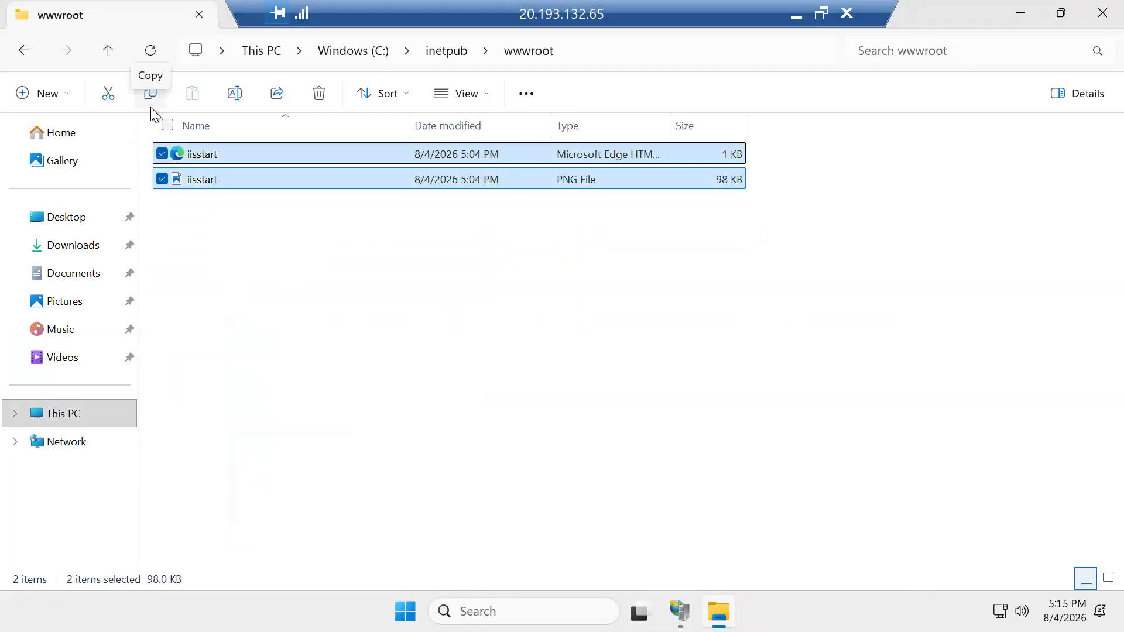
key(shift+Delete)
key(Return)
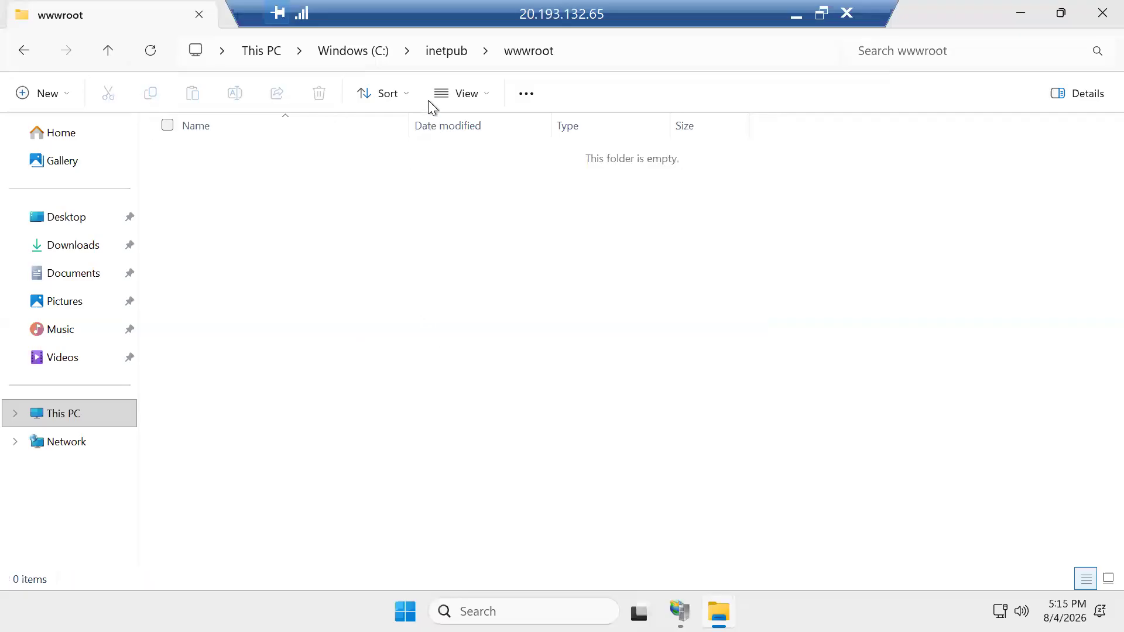
click(440, 54)
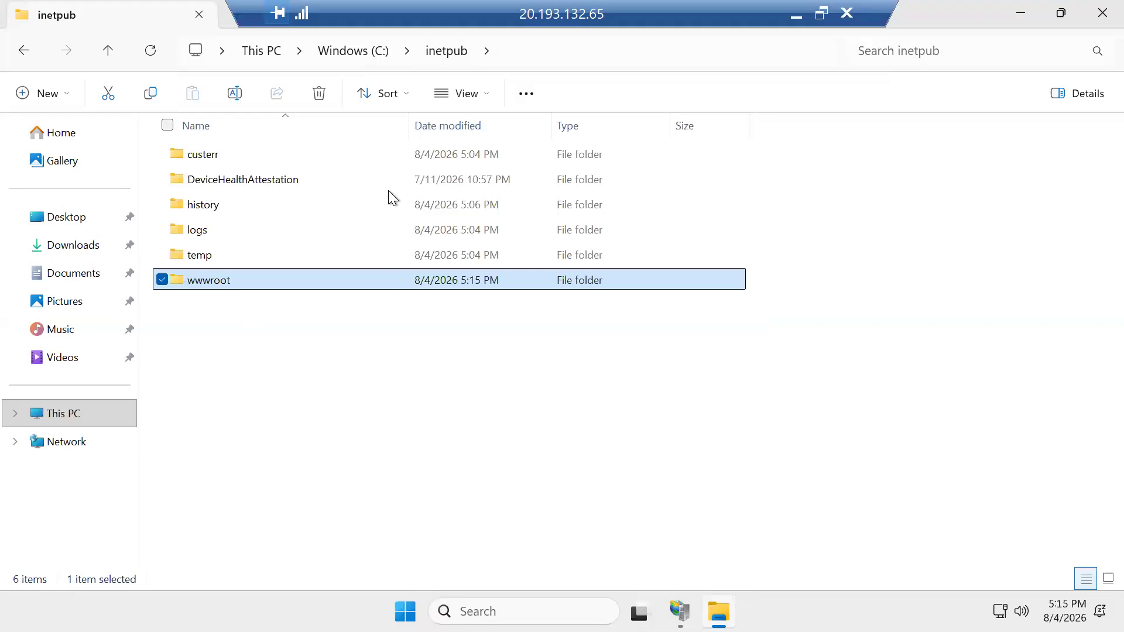
click(1102, 13)
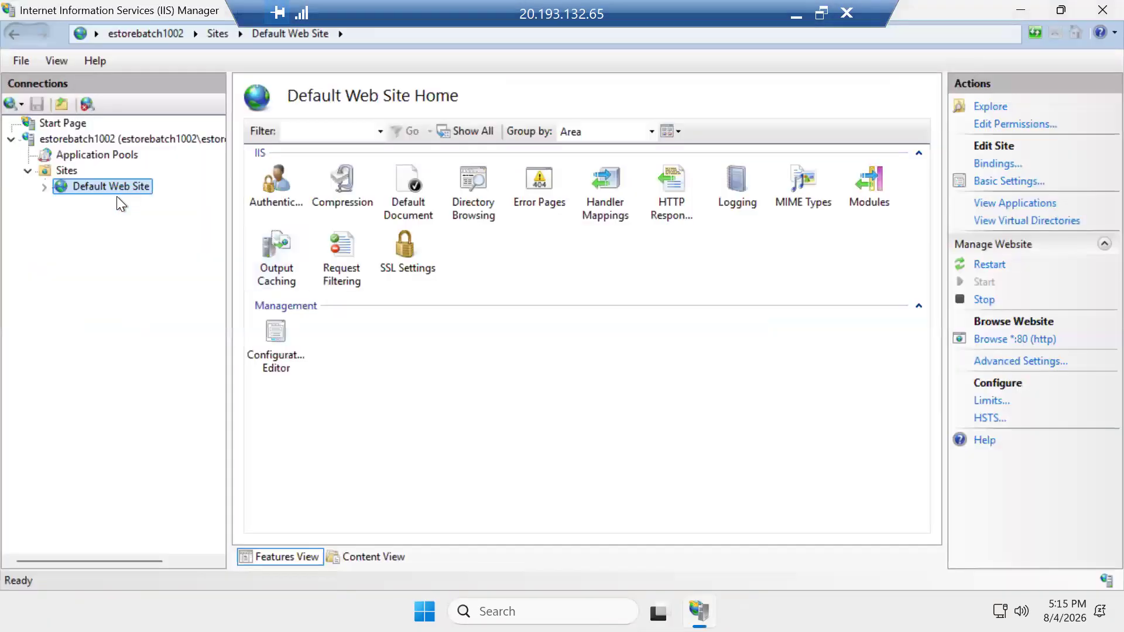
Browse the Default Web Site from IIS Manager to check its localhost page, and close the browser.
right_click(121, 188)
mouse_move(196, 311)
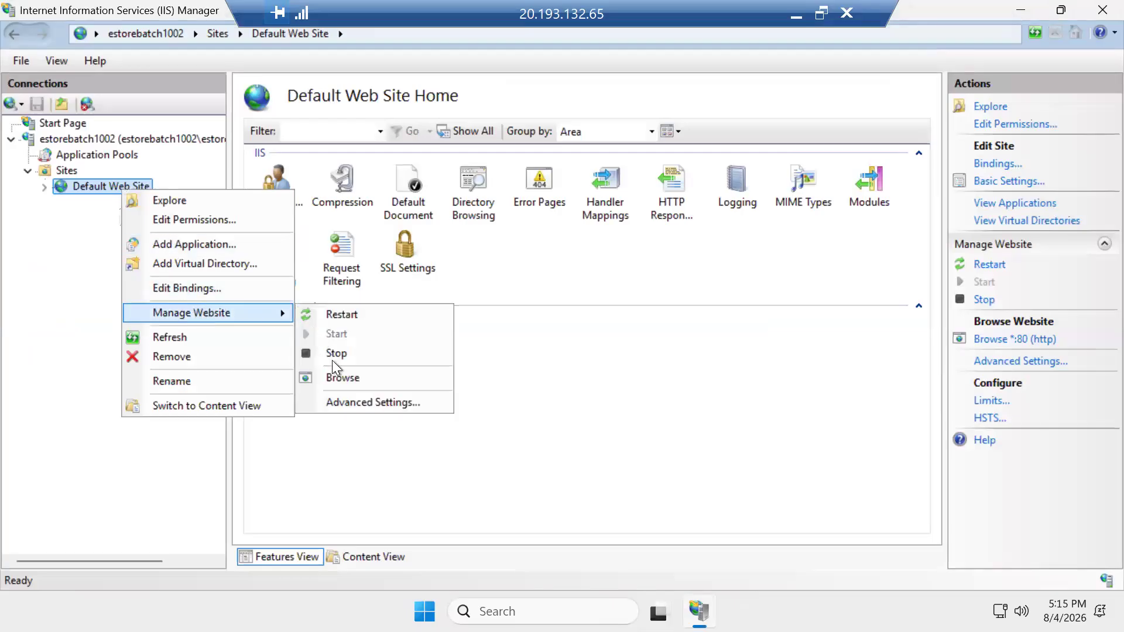
click(344, 382)
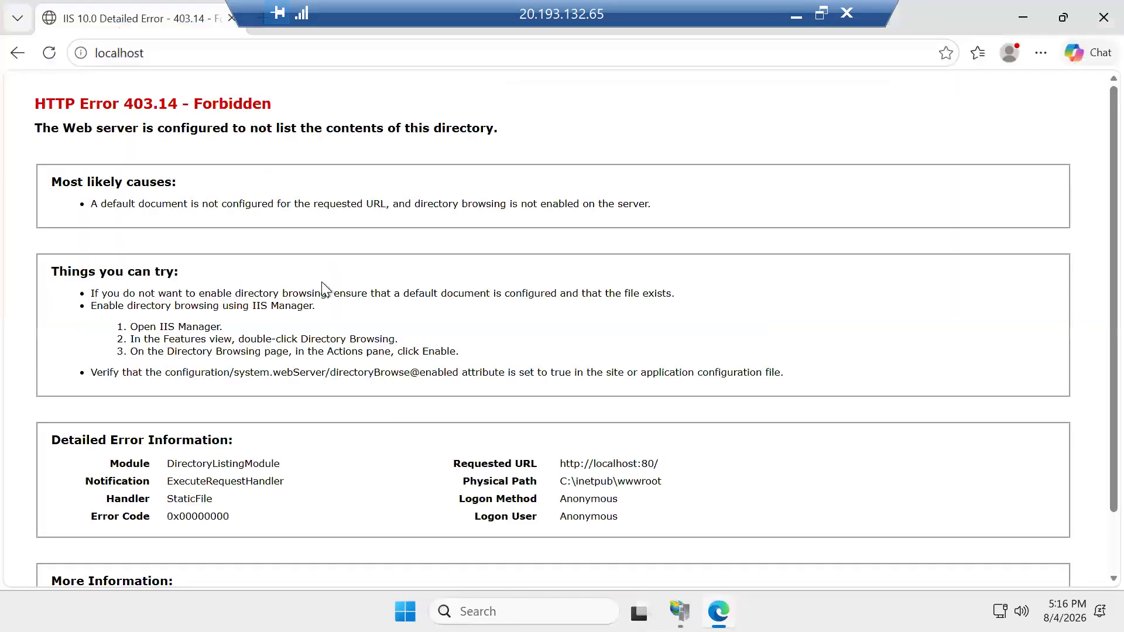
click(1099, 15)
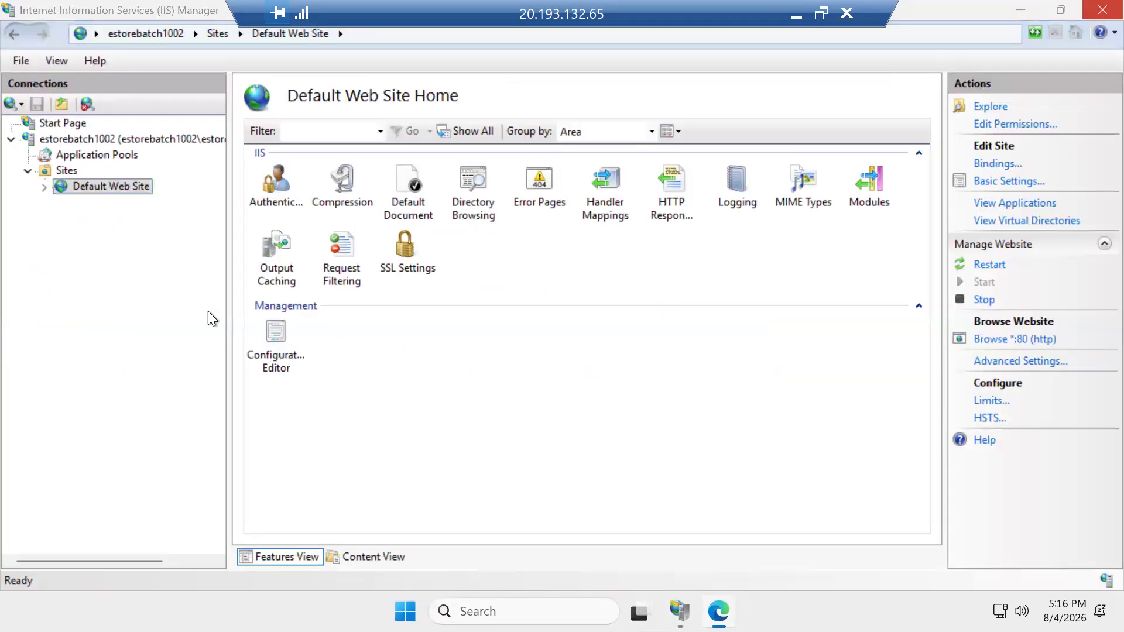
Add an application pool named Estore with the .NET CLR version set to No Managed Code.
right_click(121, 160)
click(186, 174)
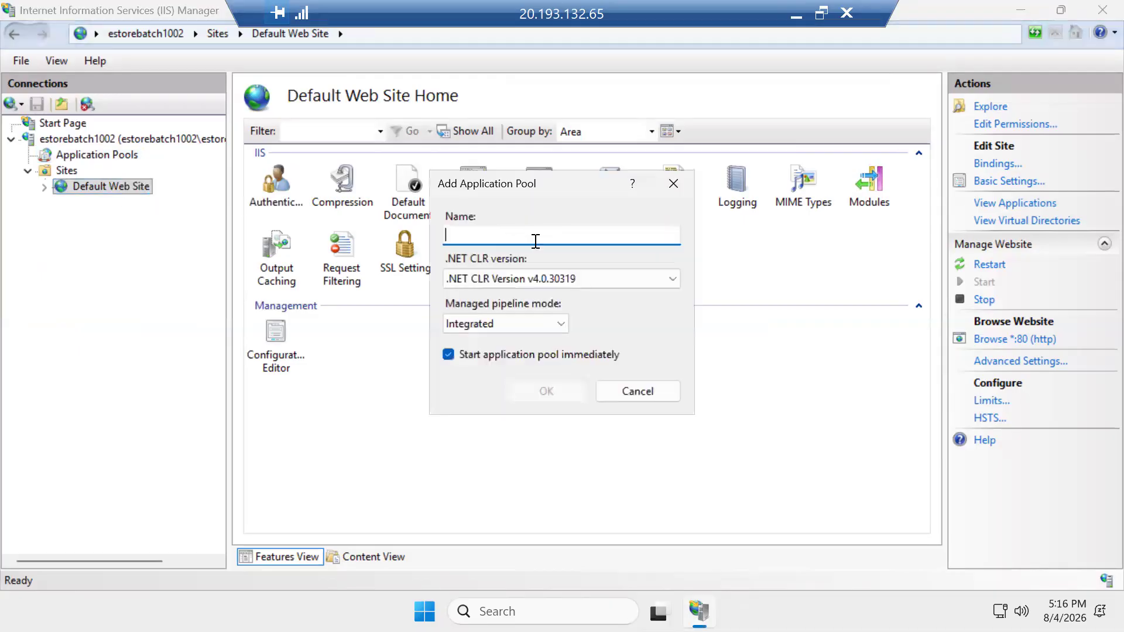
text(Estore)
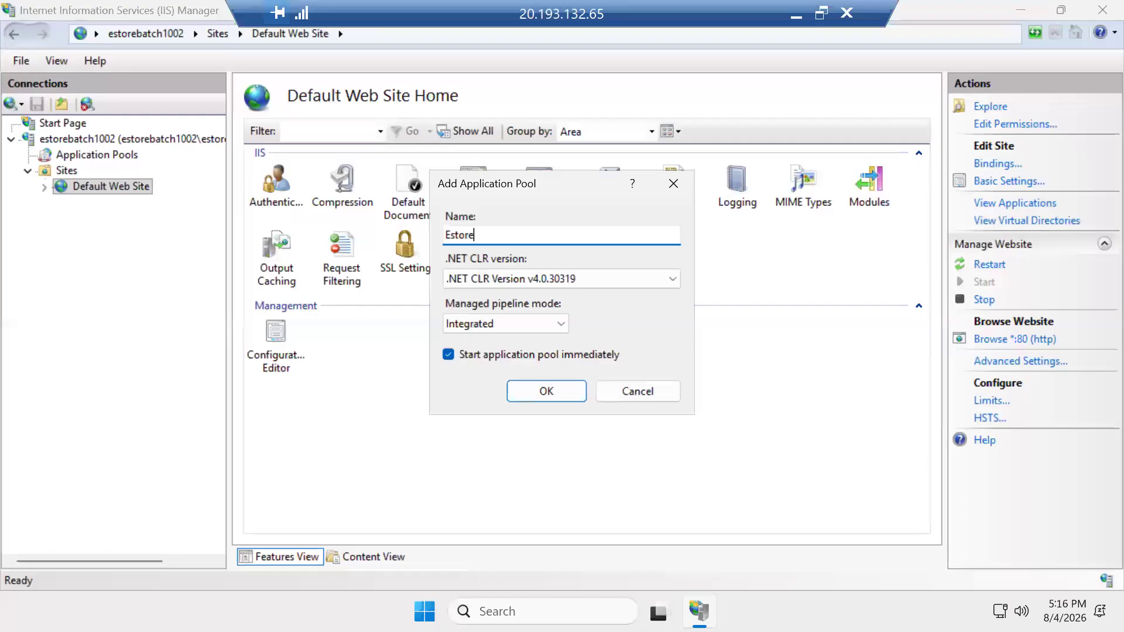
click(525, 279)
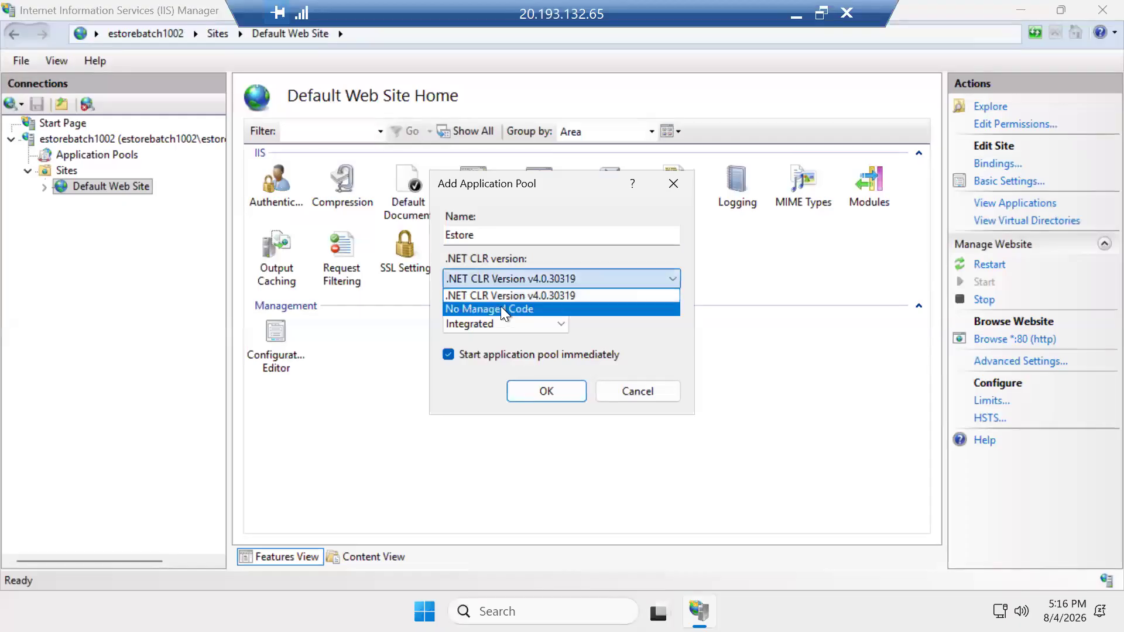
click(500, 306)
click(522, 387)
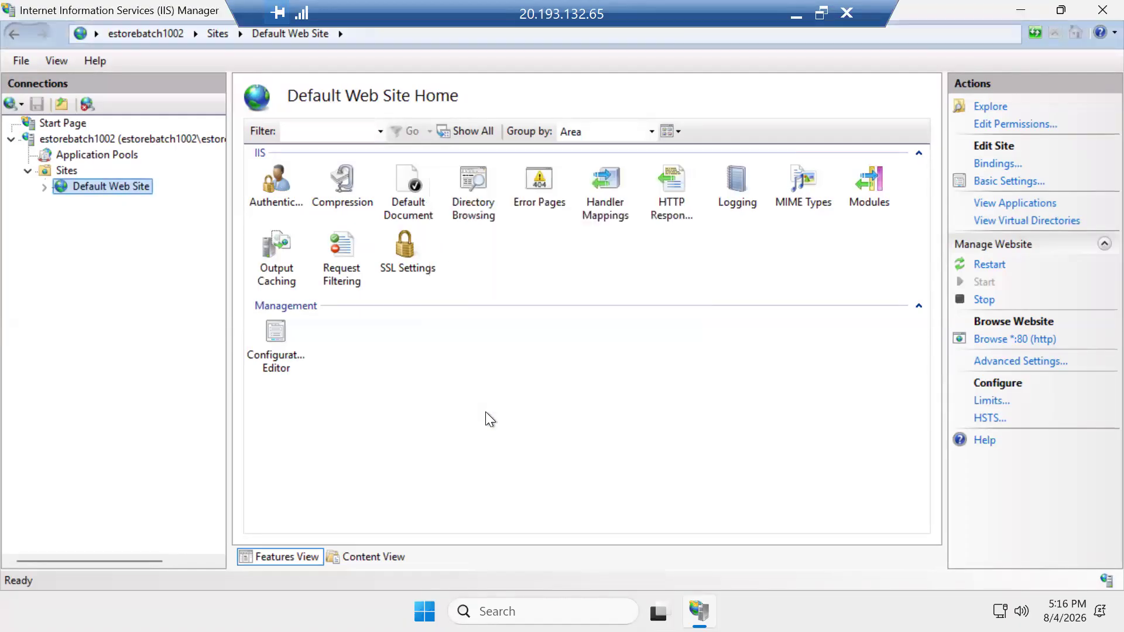
Assign the Estore application pool to the Default Web Site in its advanced settings.
click(980, 299)
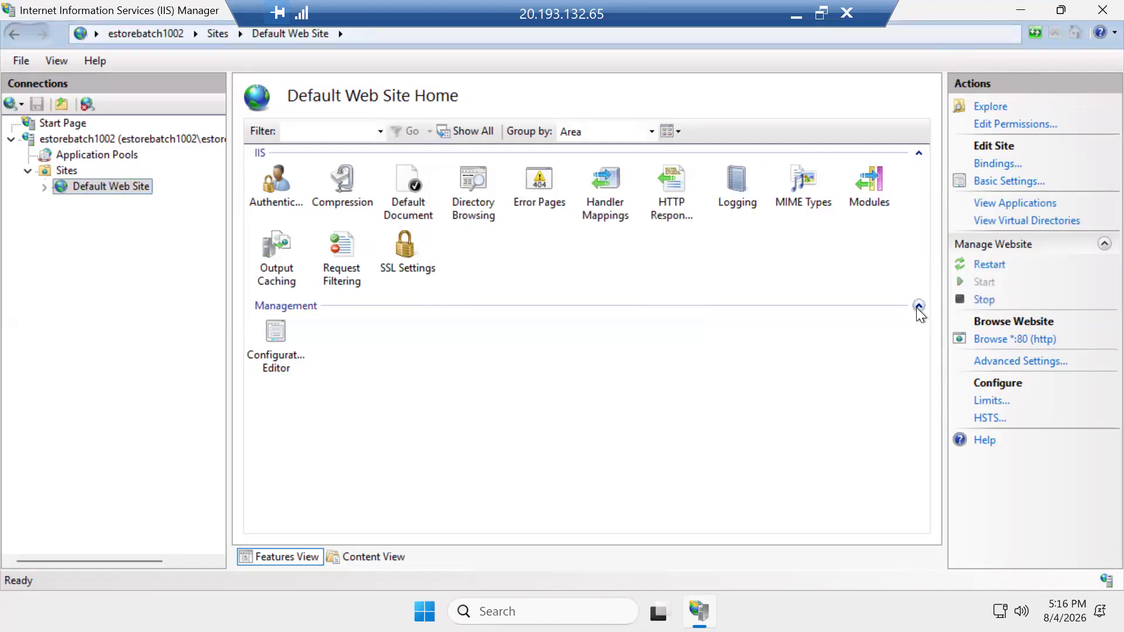
right_click(127, 187)
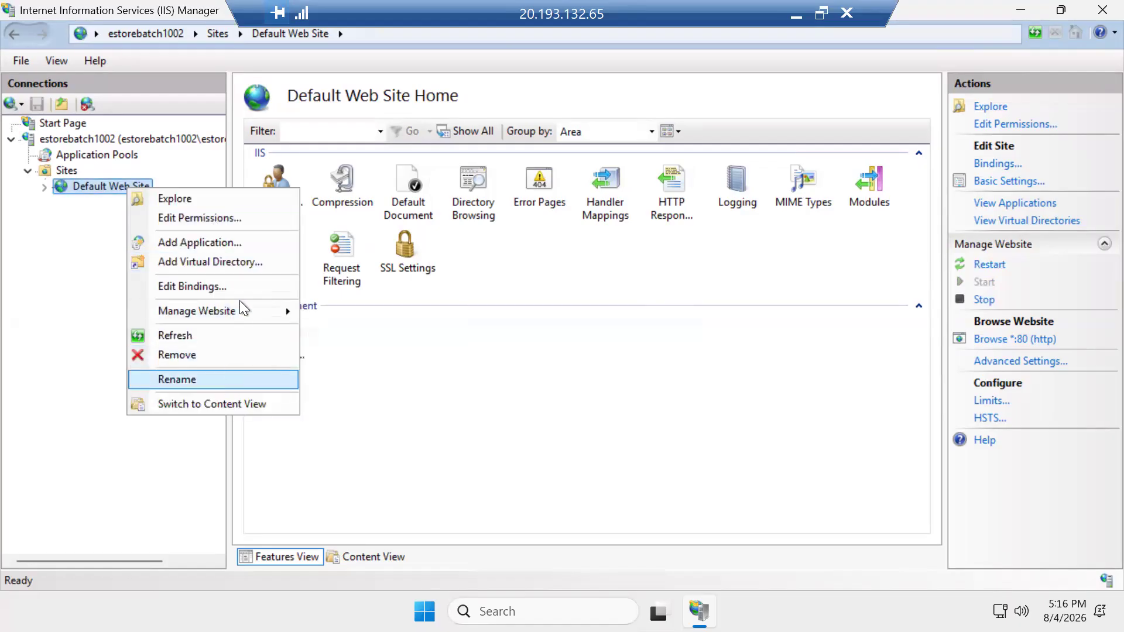
mouse_move(272, 314)
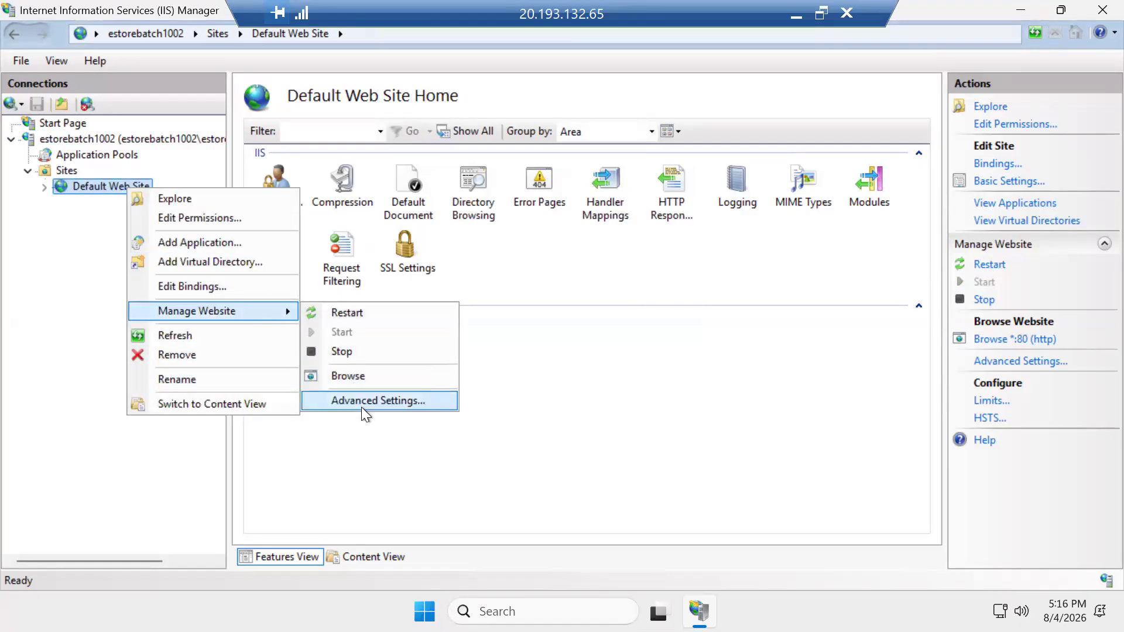
click(362, 403)
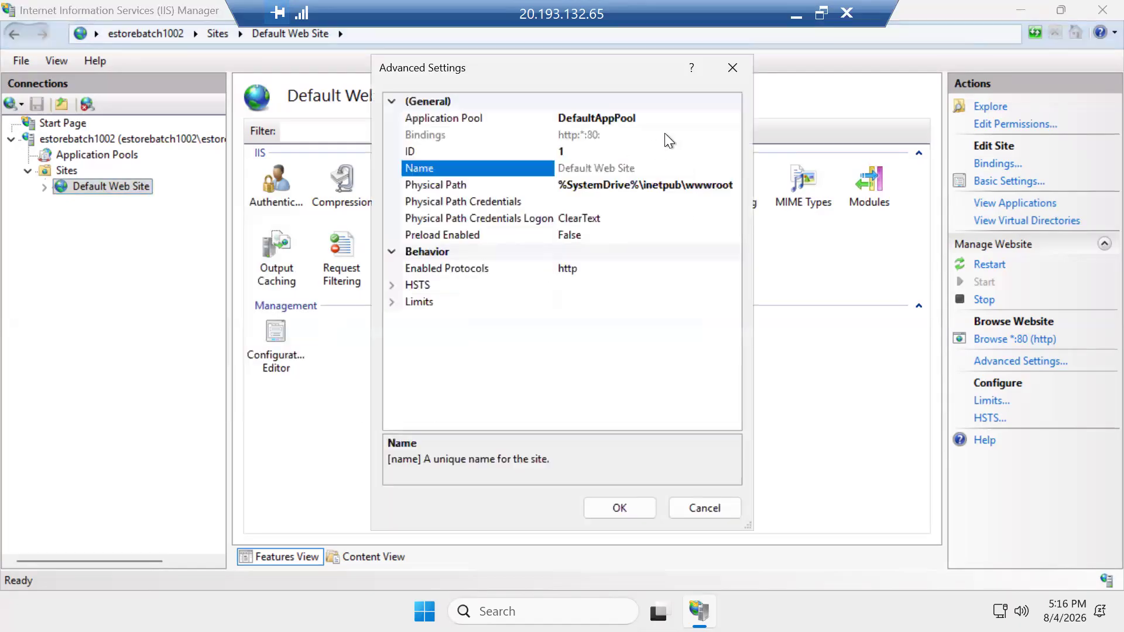
click(726, 120)
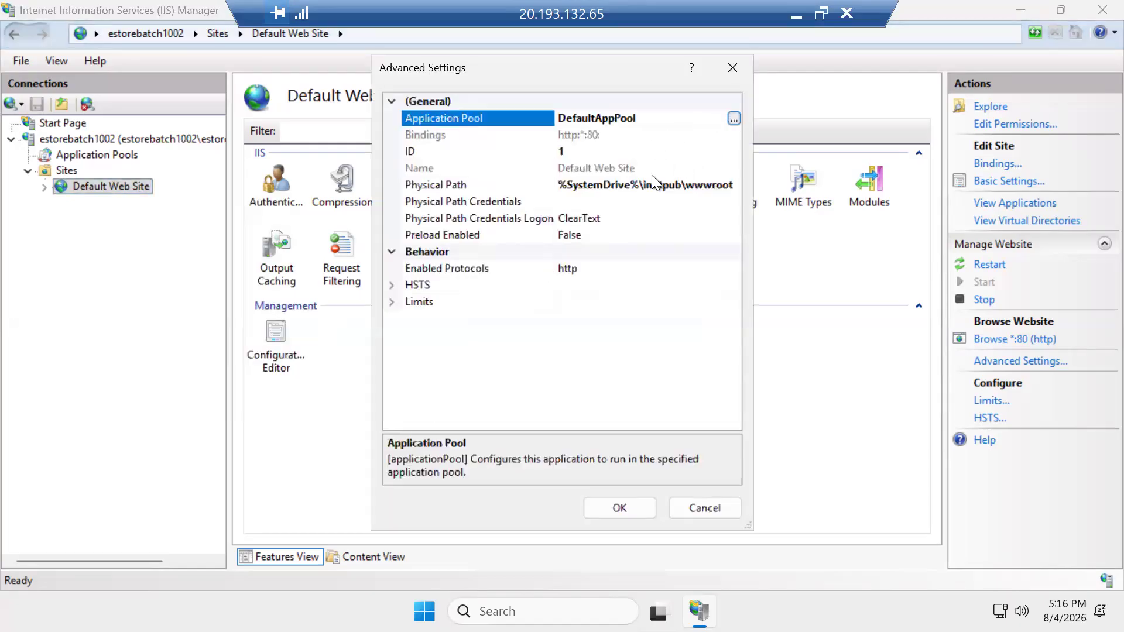
click(734, 120)
click(532, 263)
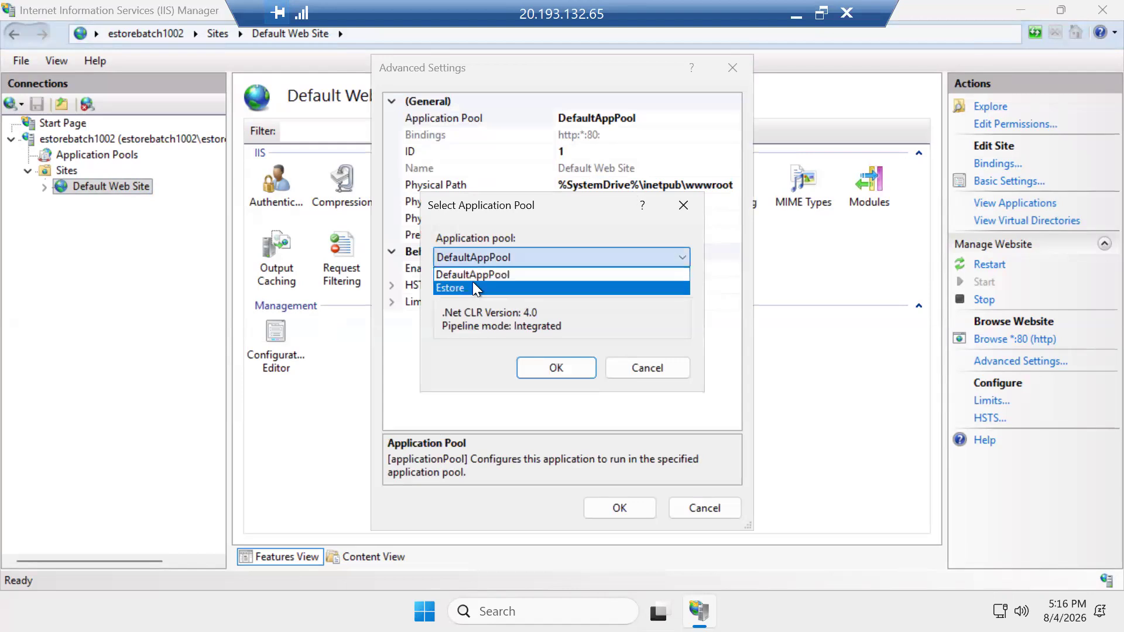
click(476, 288)
click(540, 367)
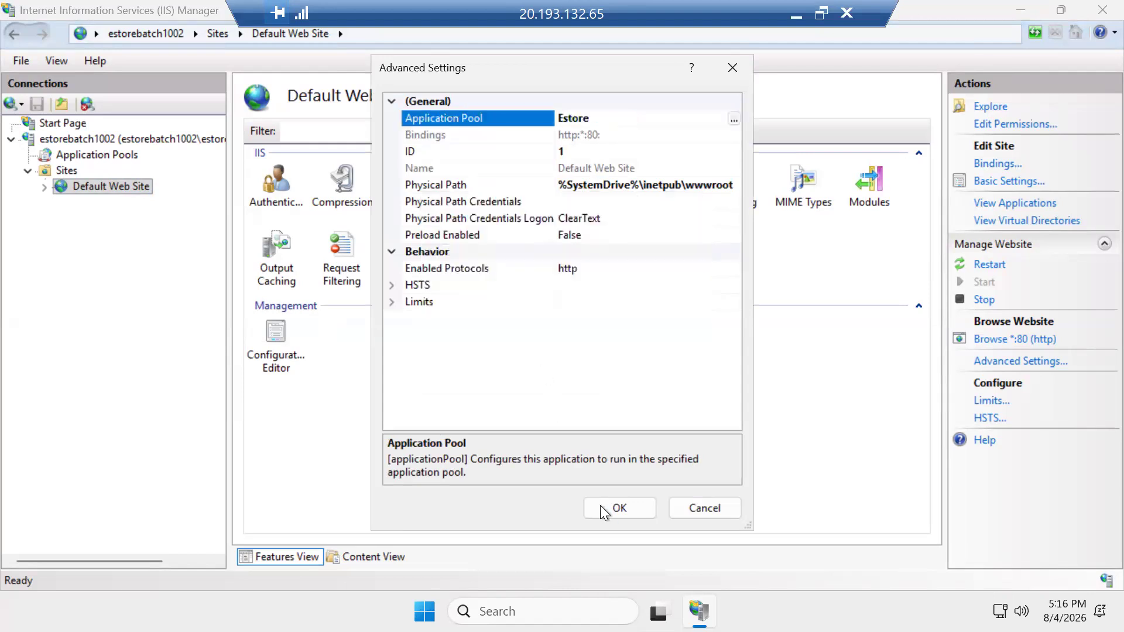
click(614, 507)
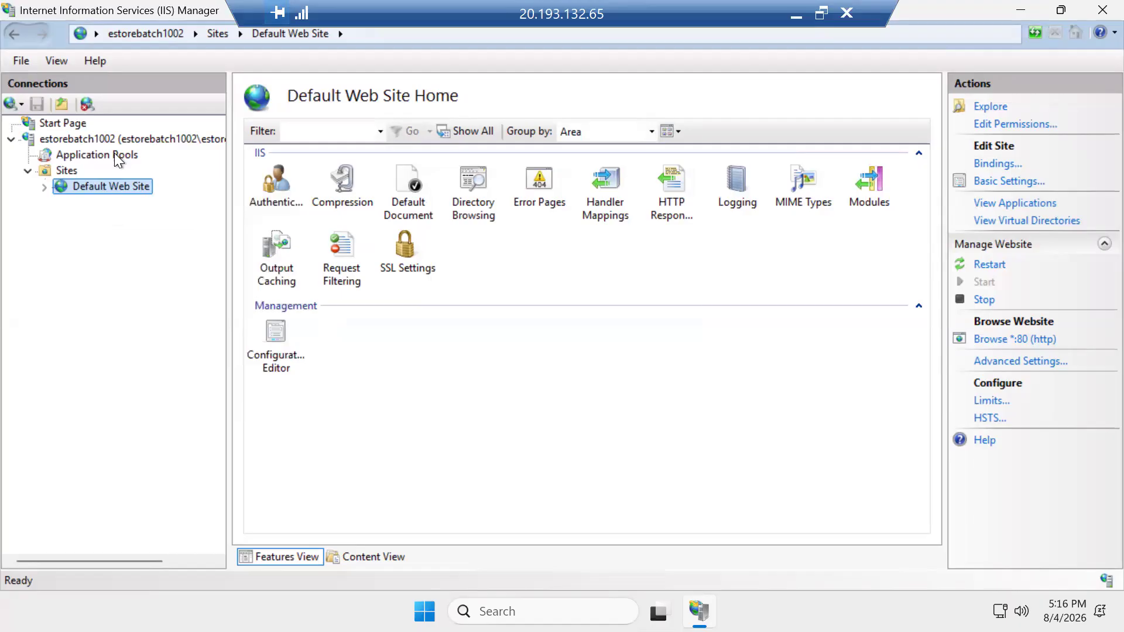
Check the Estore entry in the application pools list, and return to the Default Web Site.
click(114, 152)
click(486, 297)
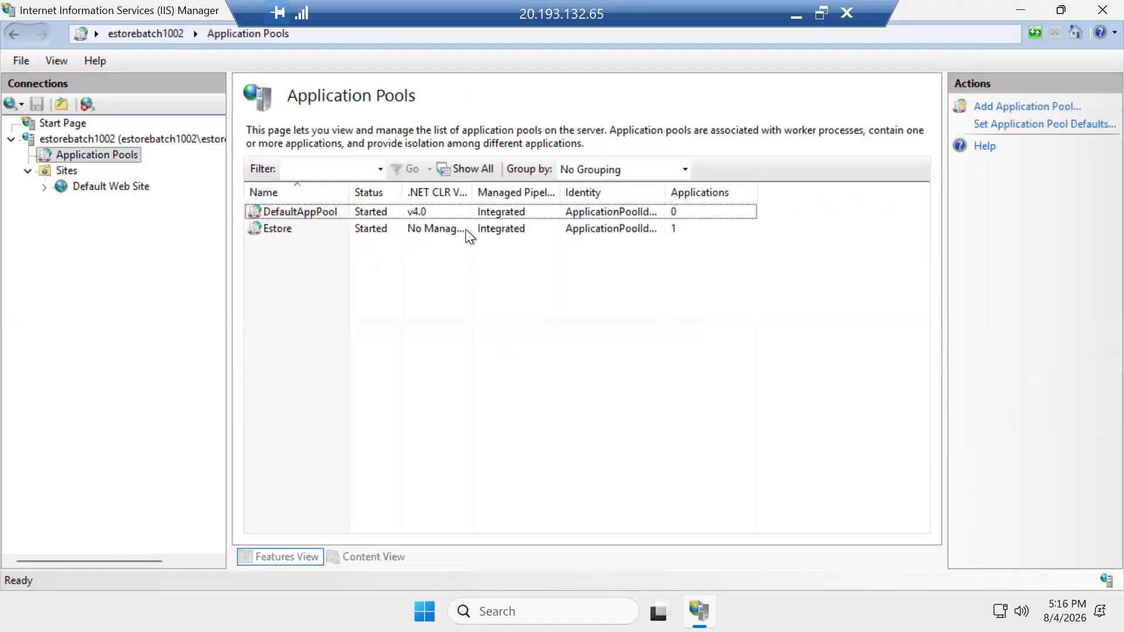
click(467, 231)
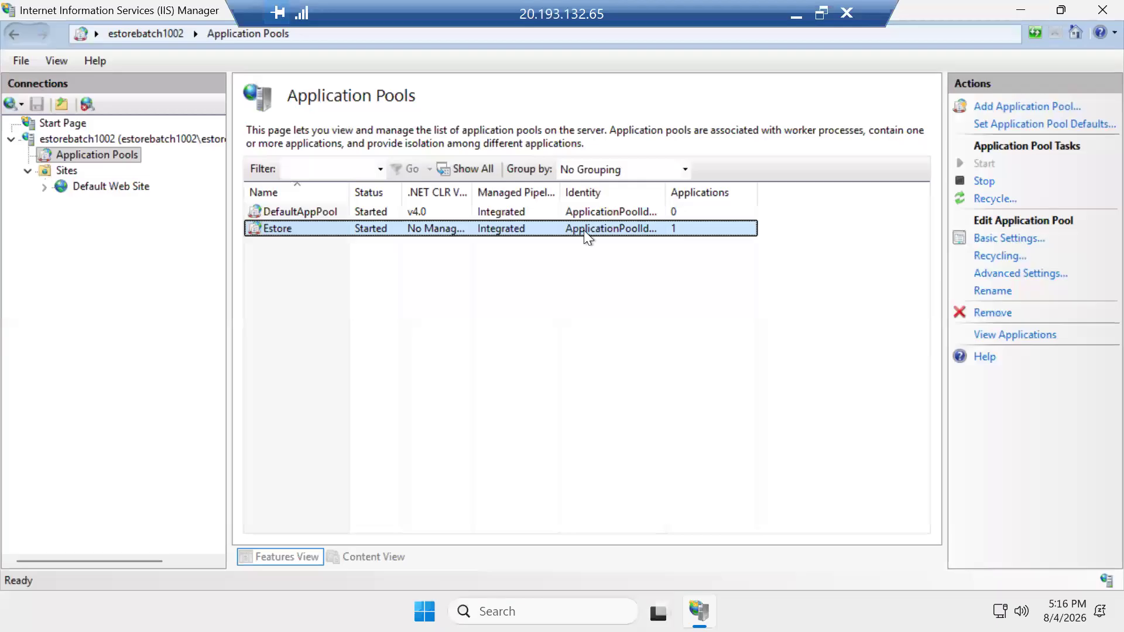
click(89, 185)
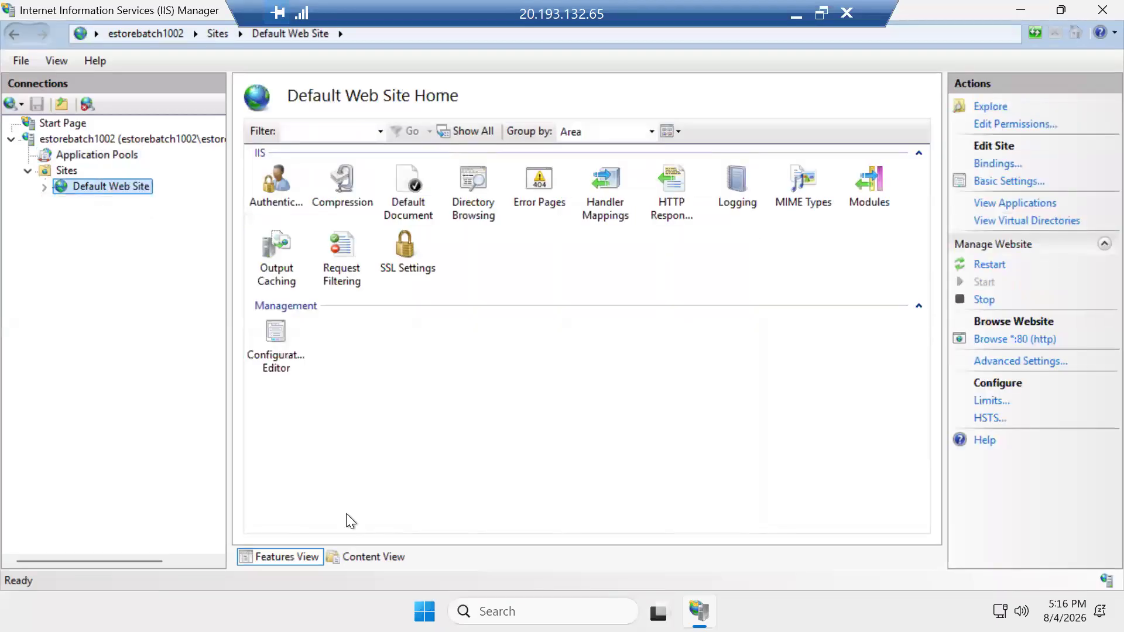
Check the contents of C:\inetpub\wwwroot in File Explorer, and minimize the open windows to the desktop.
click(425, 611)
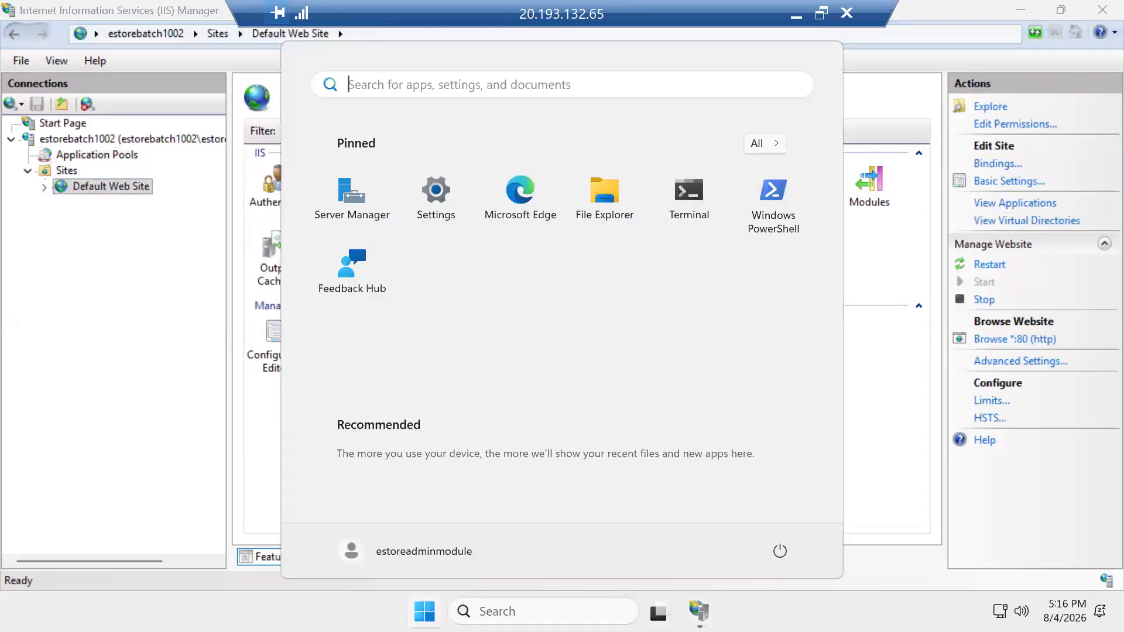
click(585, 205)
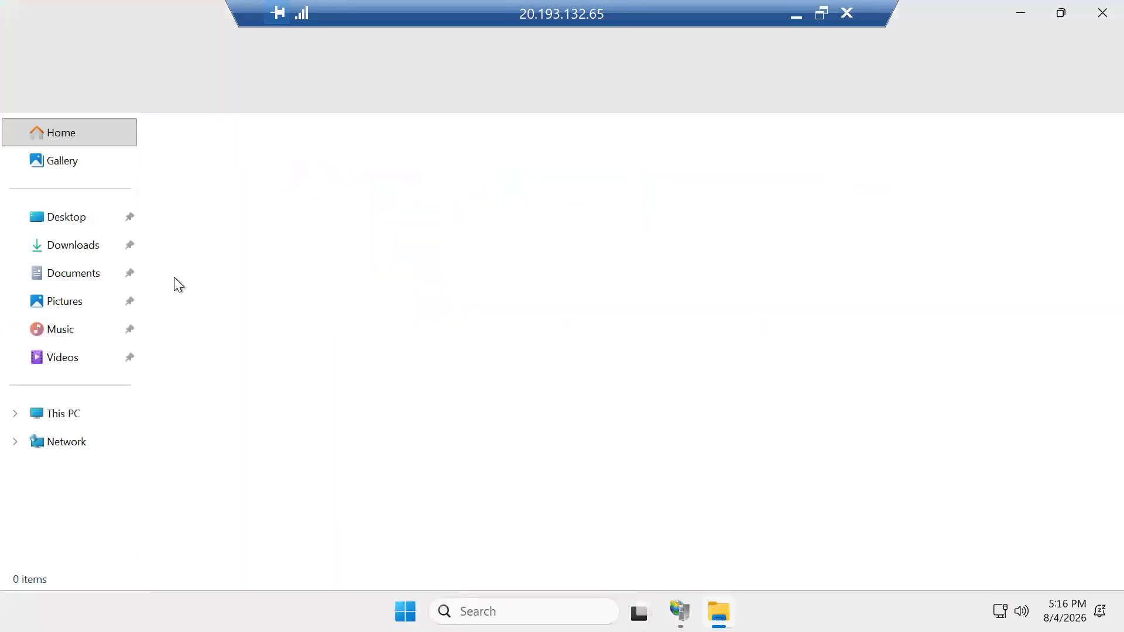
click(66, 417)
click(281, 164)
double_click(281, 164)
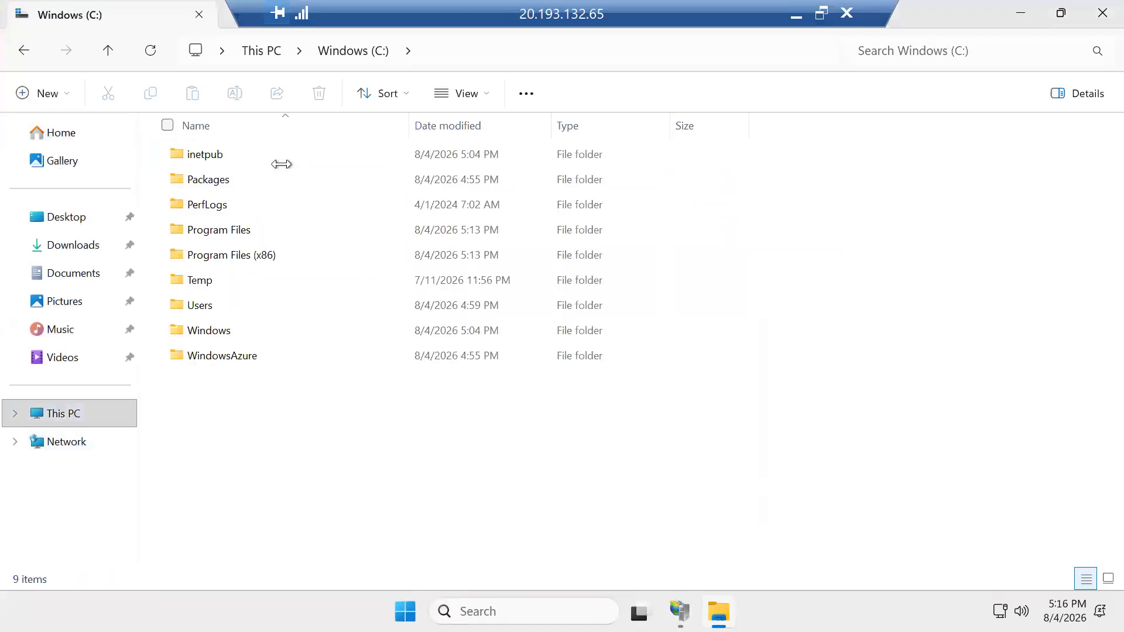
double_click(244, 156)
double_click(212, 281)
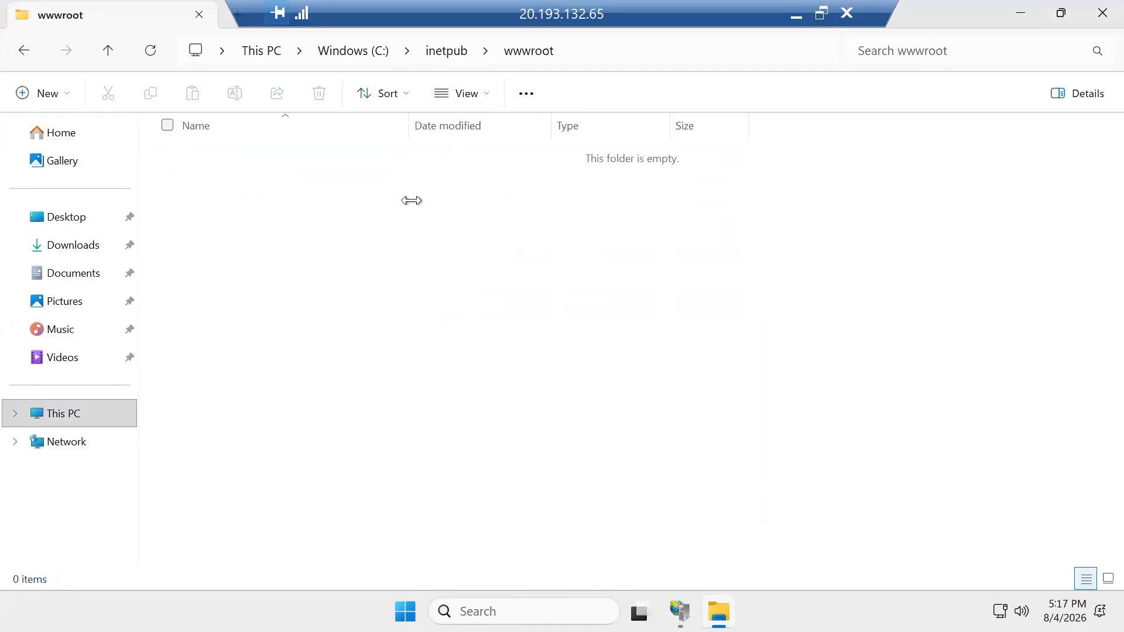
click(1019, 13)
click(1019, 12)
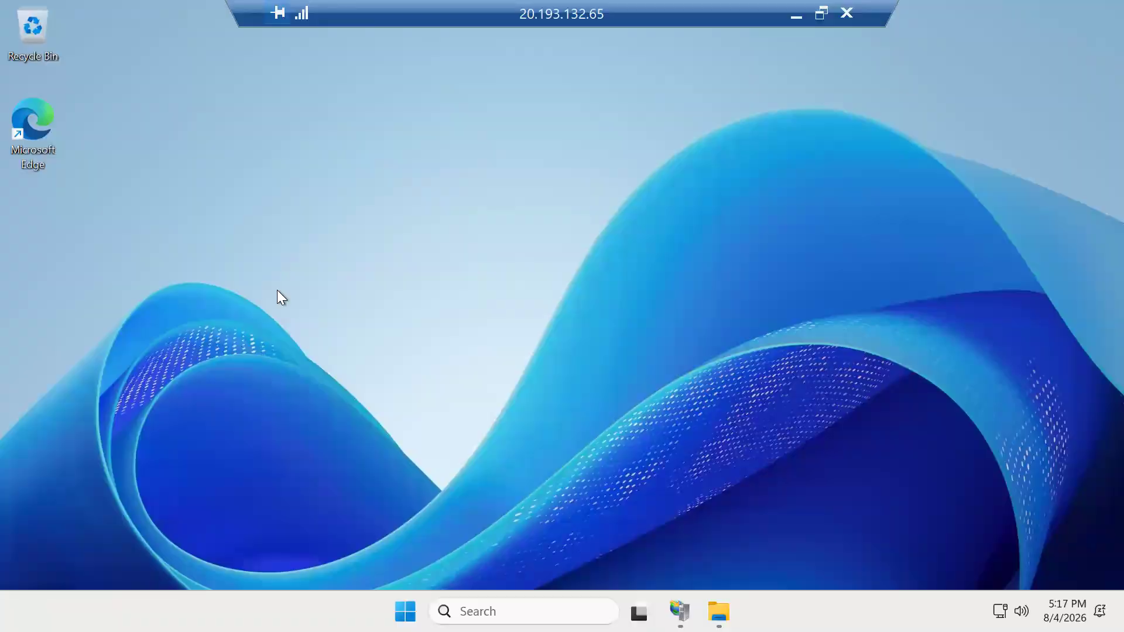
Open Microsoft Edge on the VM, search for "azure portal login" and go to the Azure sign-in page.
double_click(37, 148)
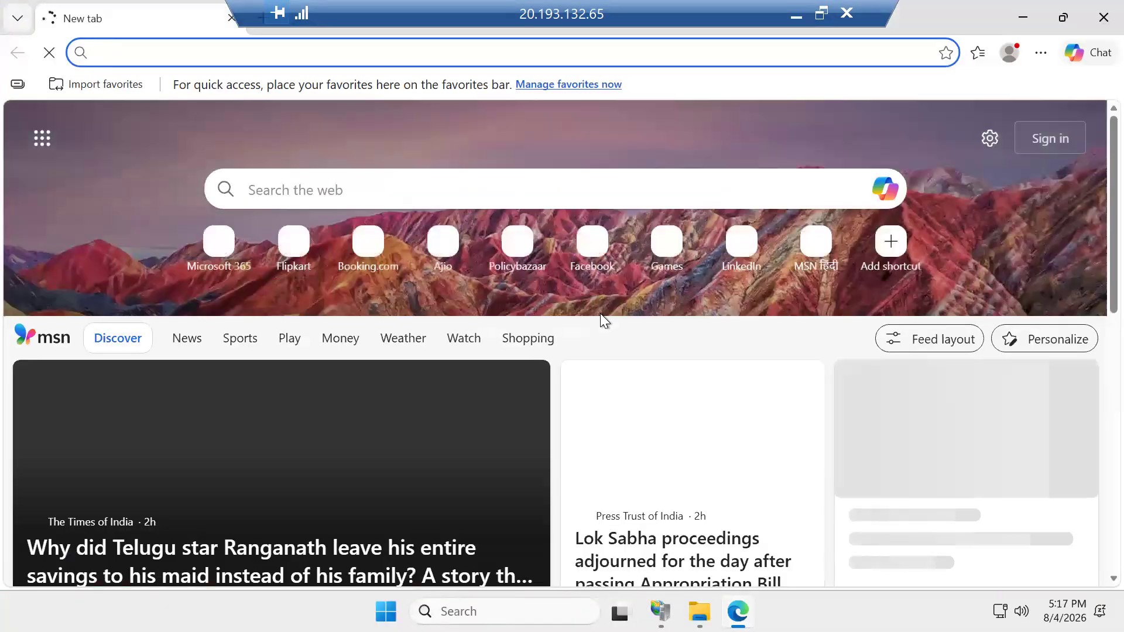
text(az)
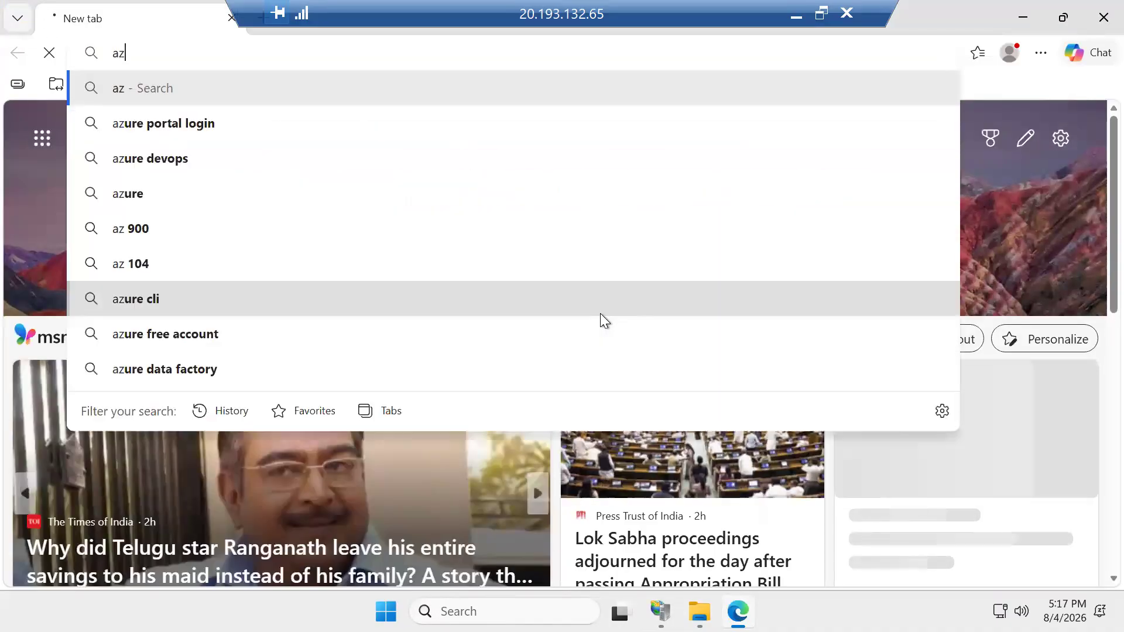
text(ure )
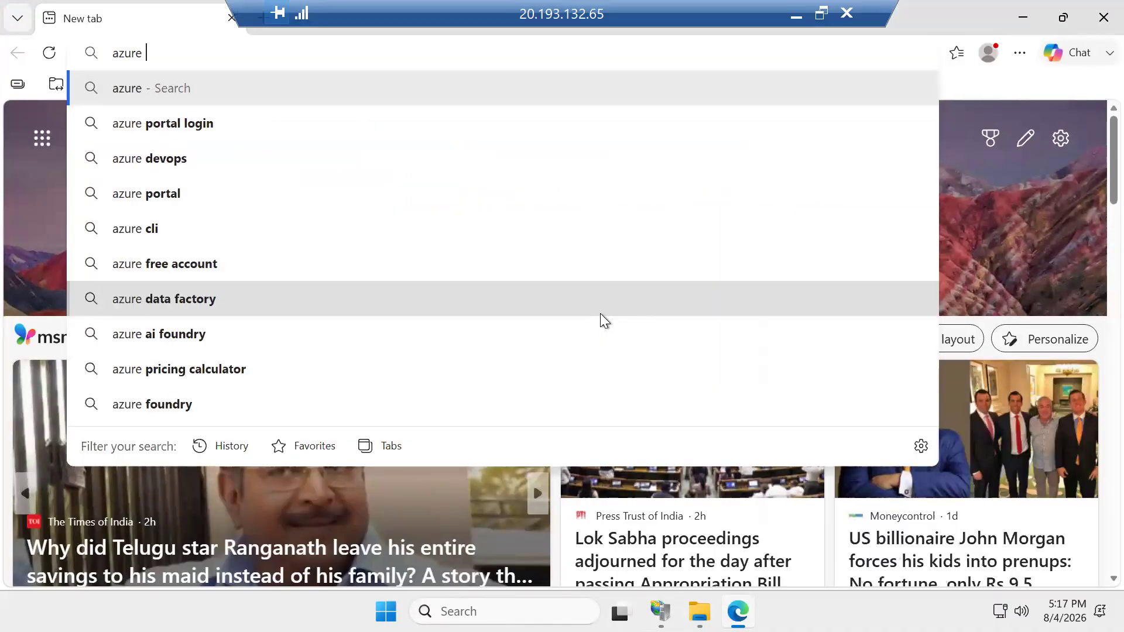
text(portal)
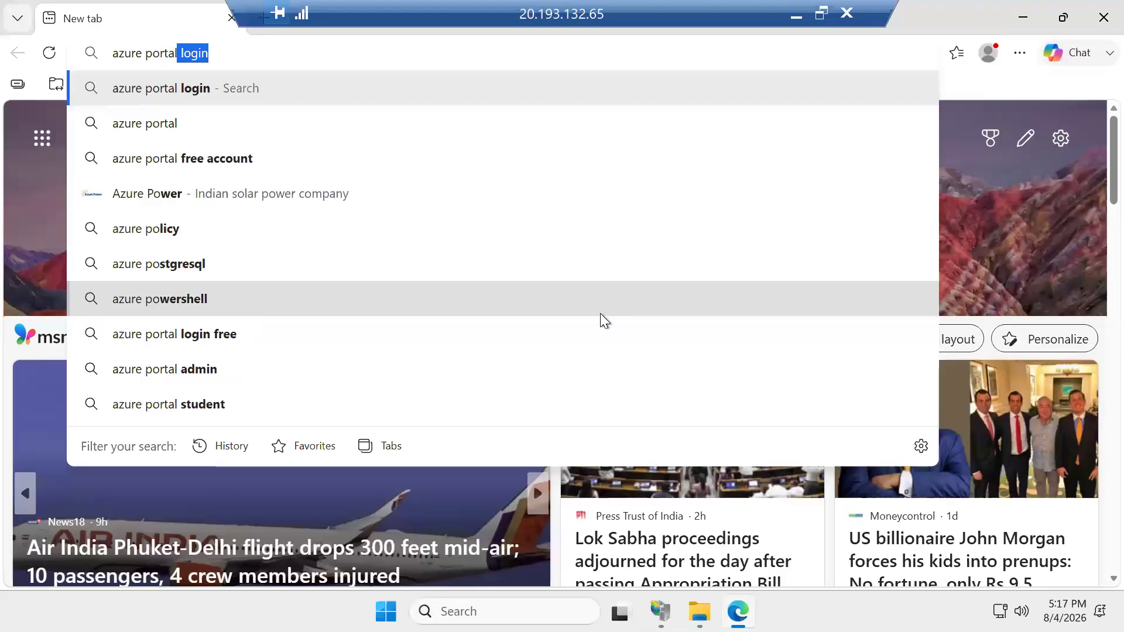
key(Right)
key(Return)
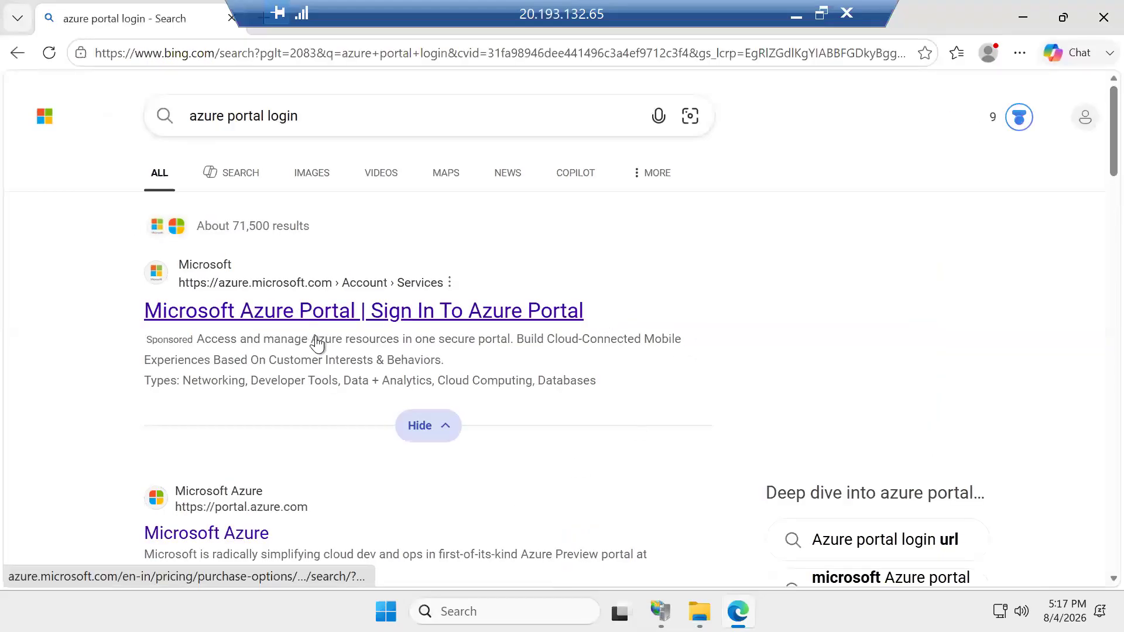
click(331, 311)
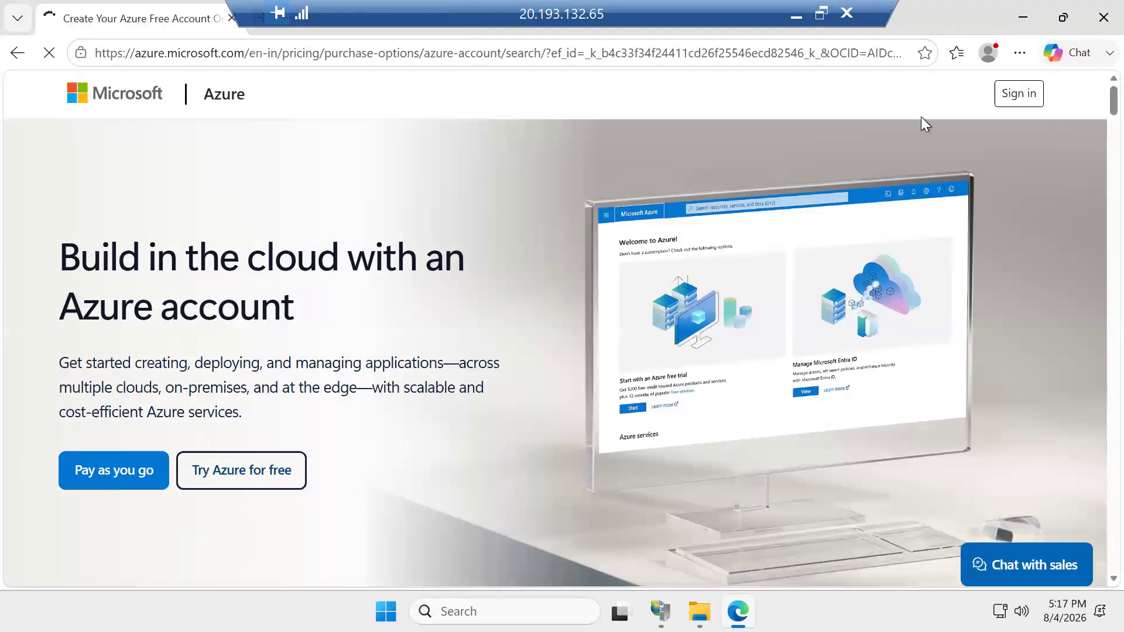
click(1007, 98)
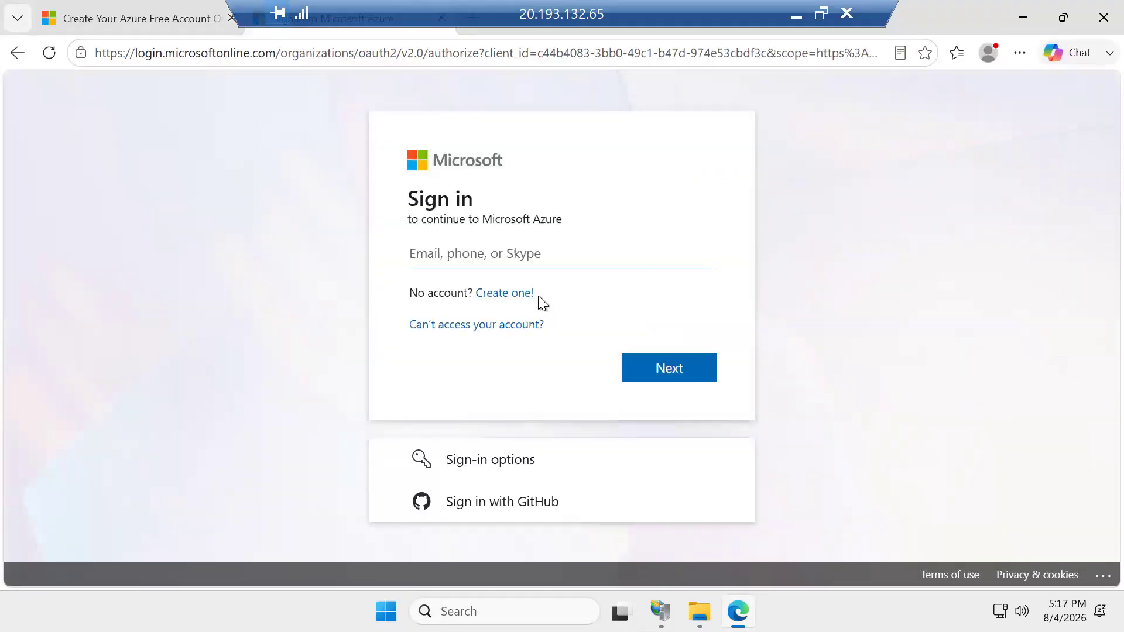
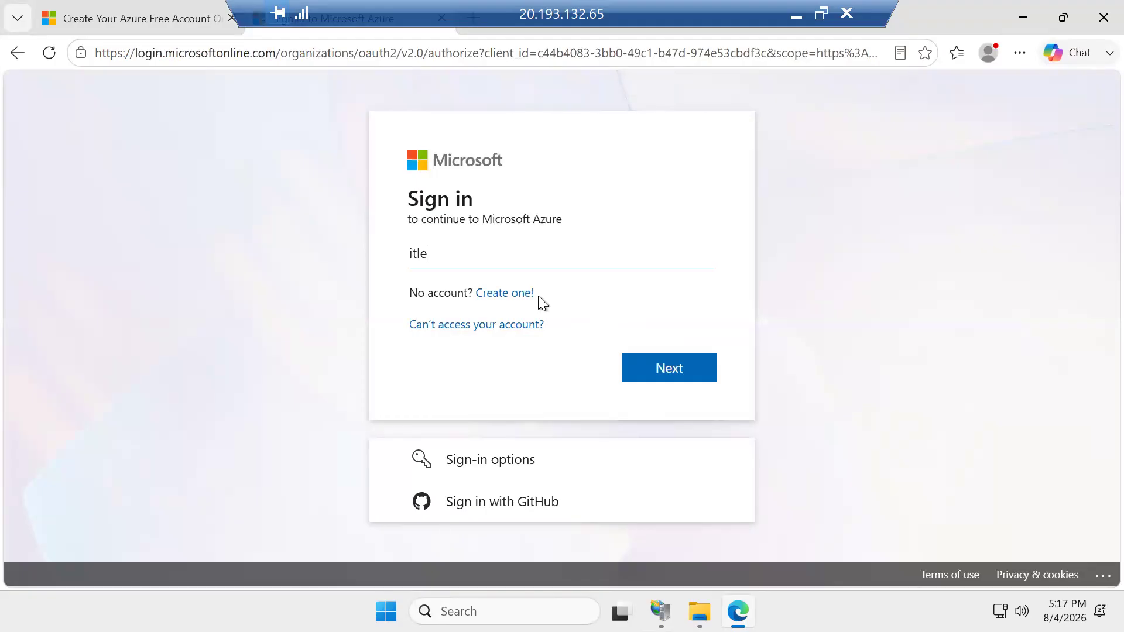
Enter the account's e-mail address on the Microsoft Azure sign-in page and submit it.
key(Return)
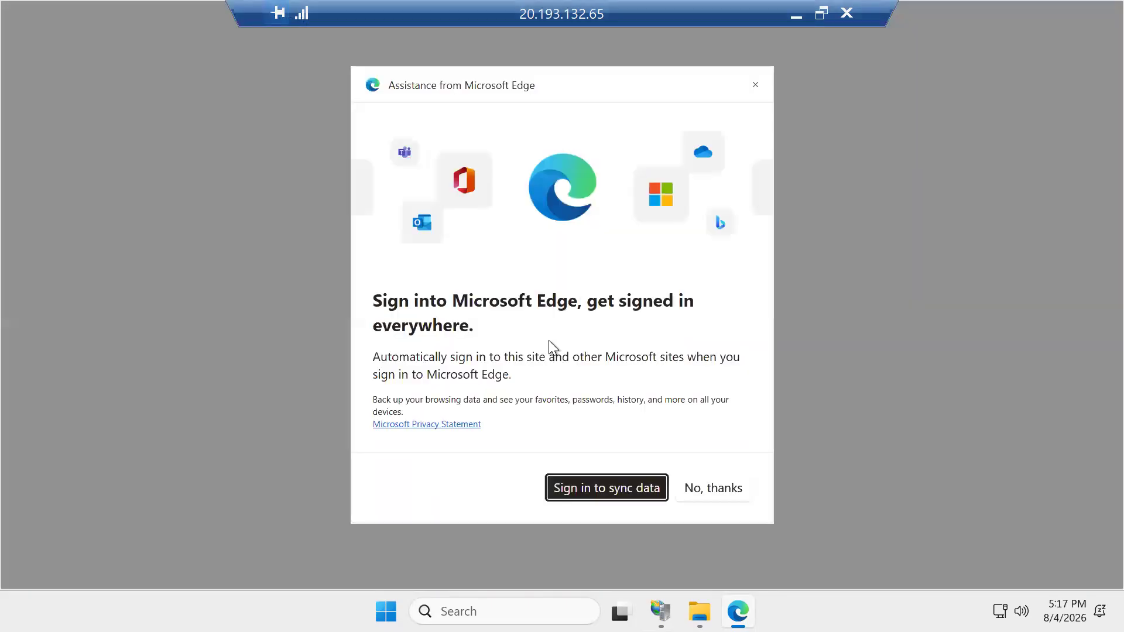
Choose to sign in to Edge to sync data, and submit the account's e-mail address.
click(632, 497)
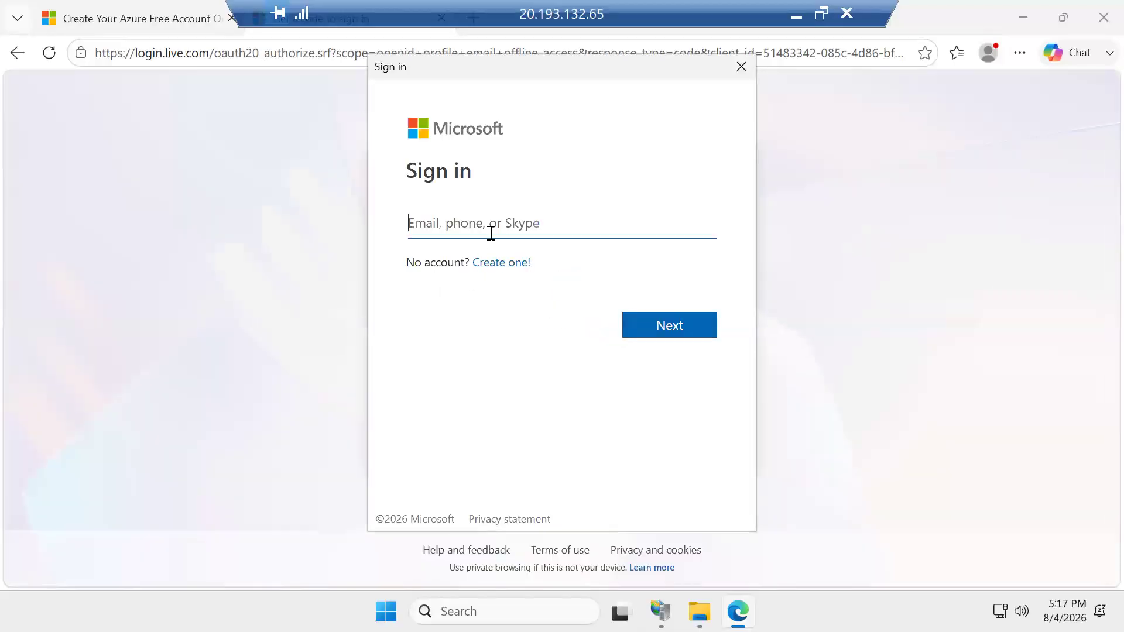
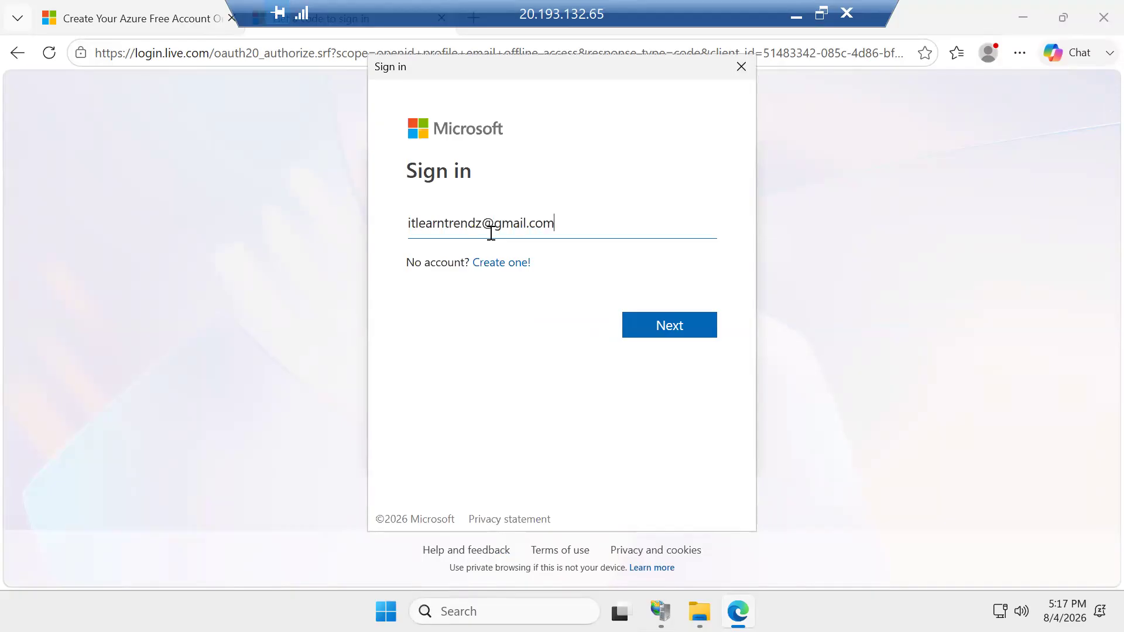
key(Return)
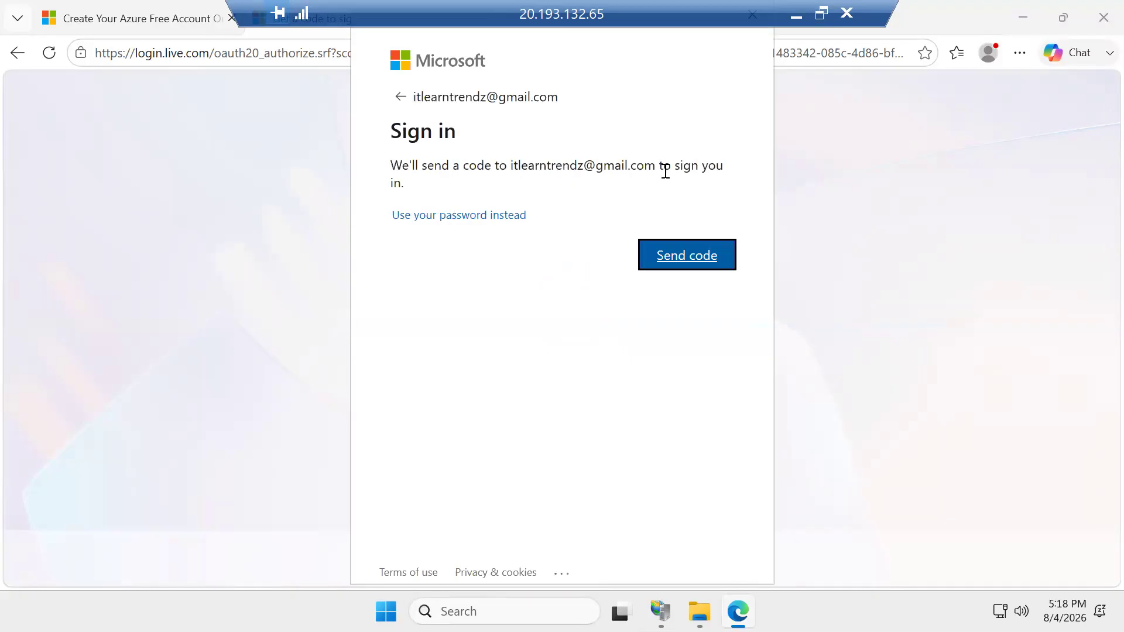
Sign in with the e-mailed verification code, use the account everywhere on the device, and request a code for the Azure portal sign-in.
click(678, 256)
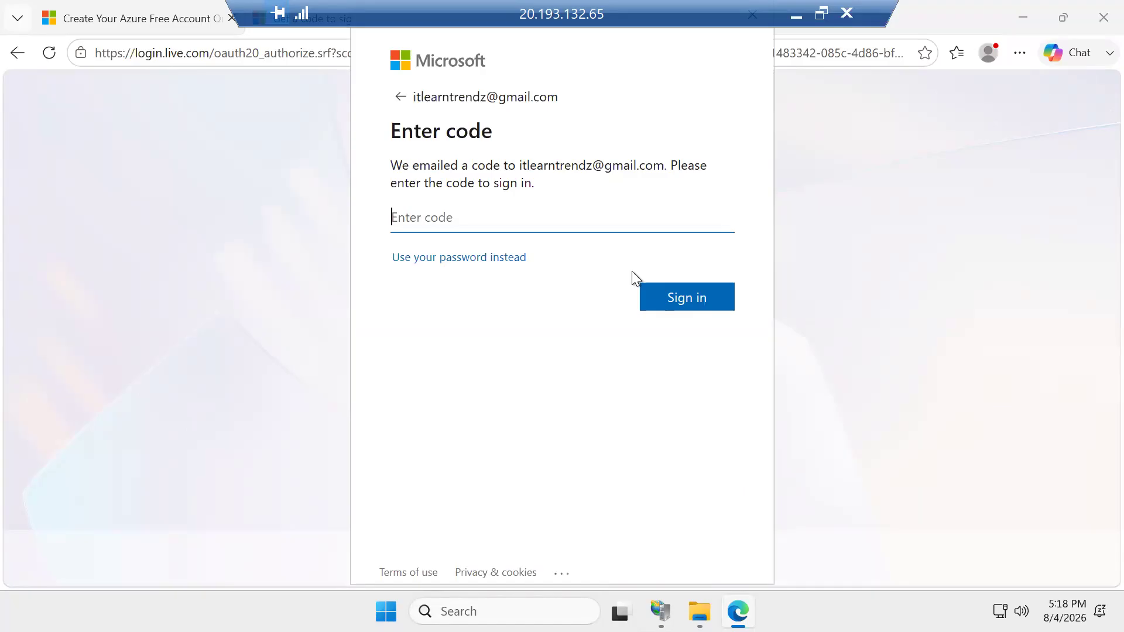
click(666, 302)
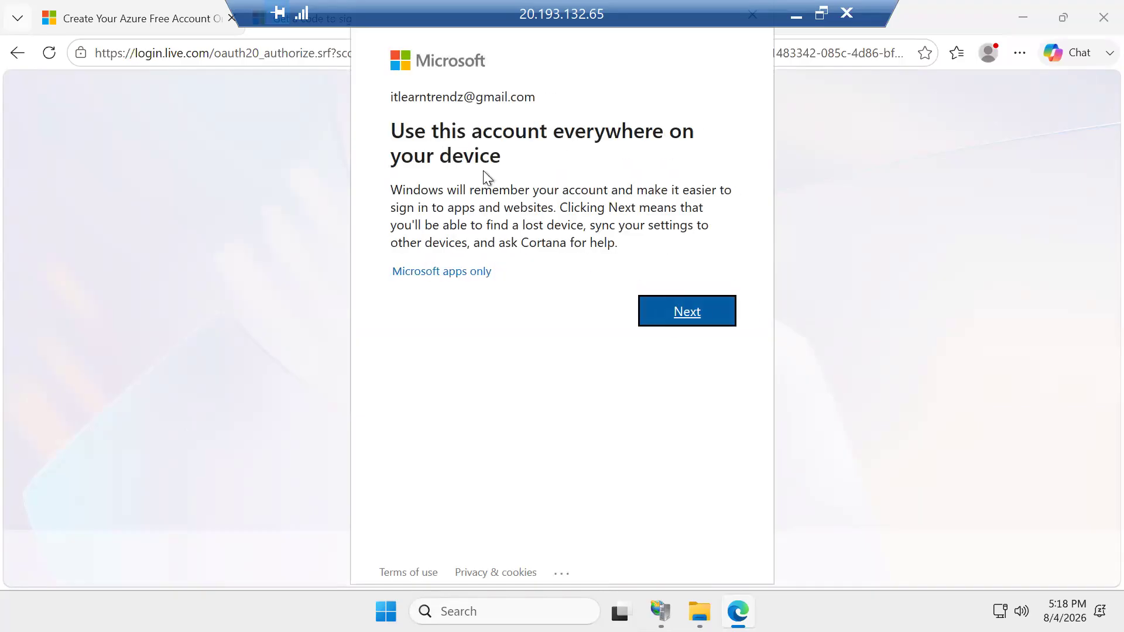
click(686, 322)
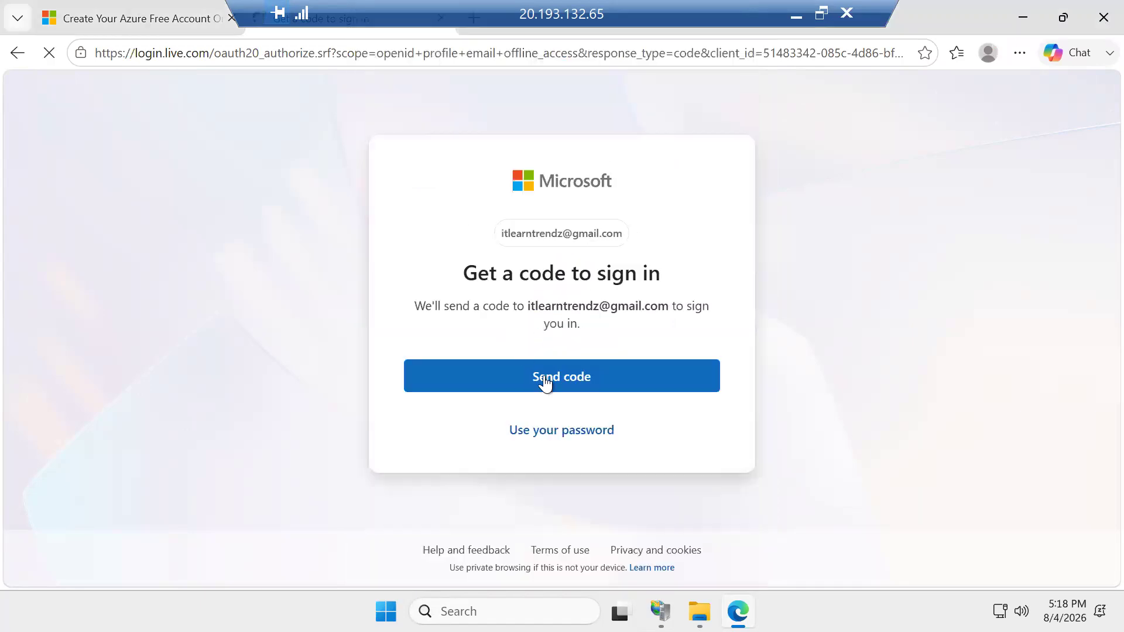
click(544, 380)
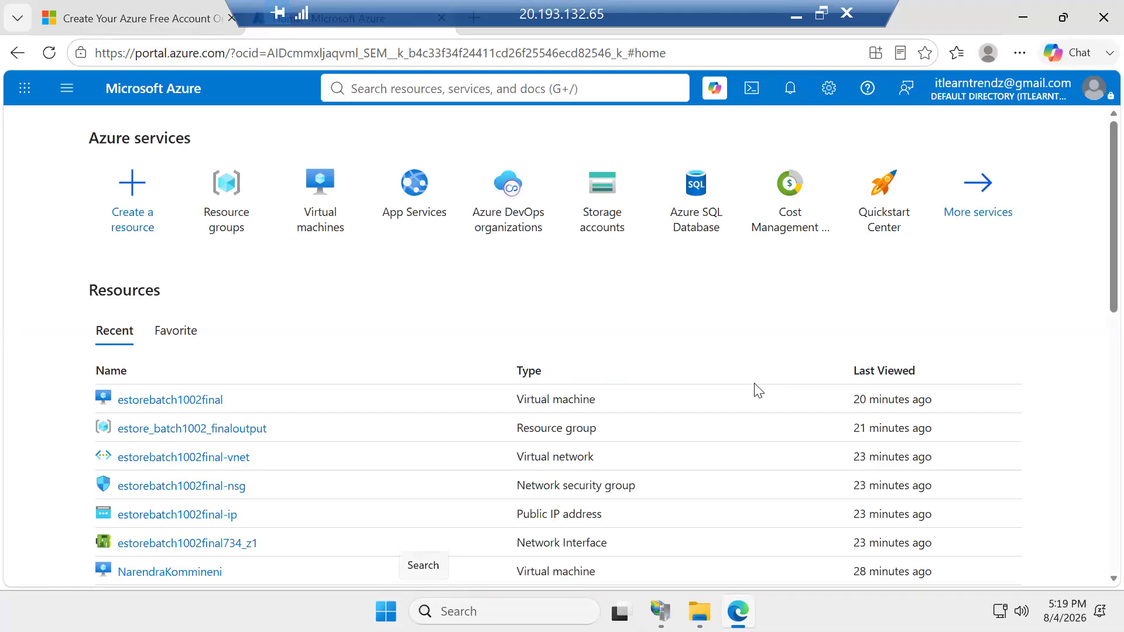
Open Azure DevOps from the Azure portal's Microsoft Cloud apps, and close the Azure free account page.
click(25, 89)
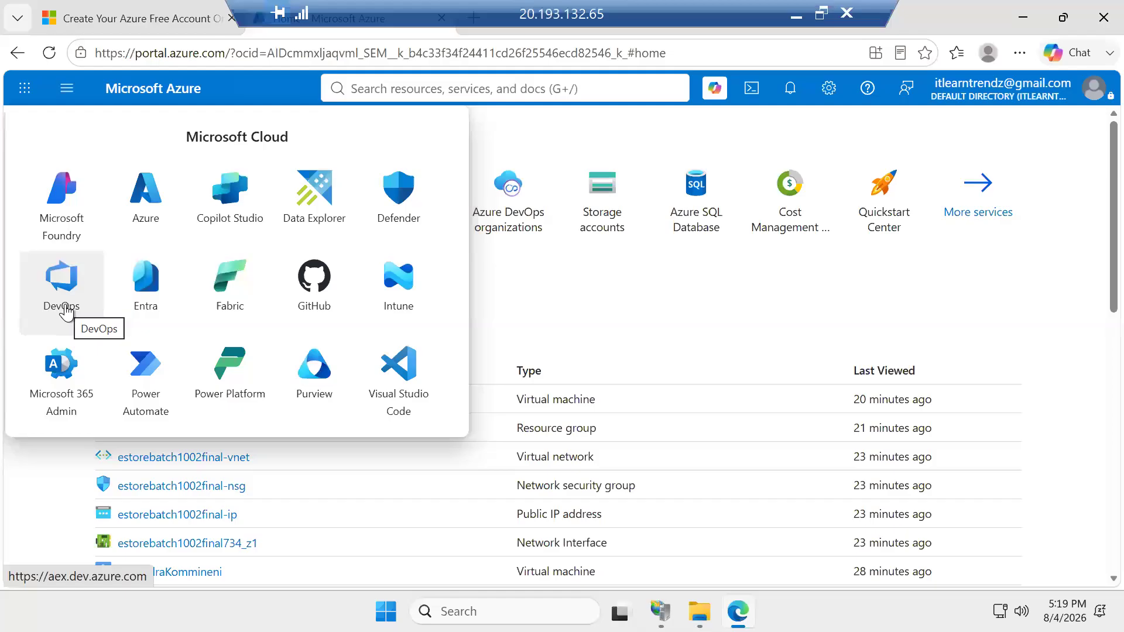
click(66, 310)
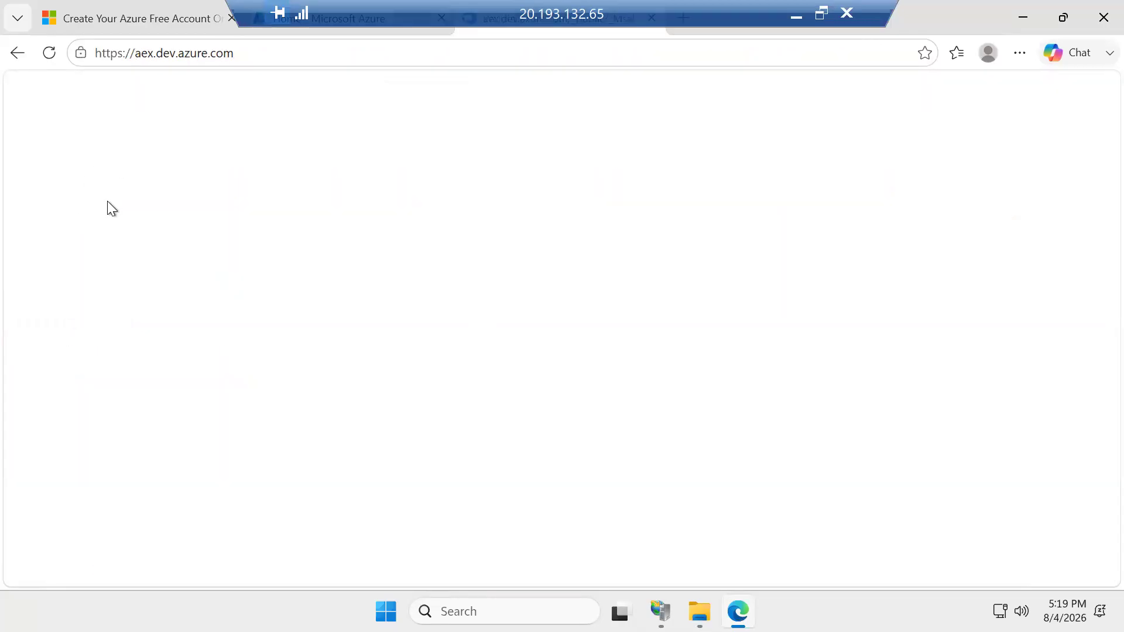
click(229, 22)
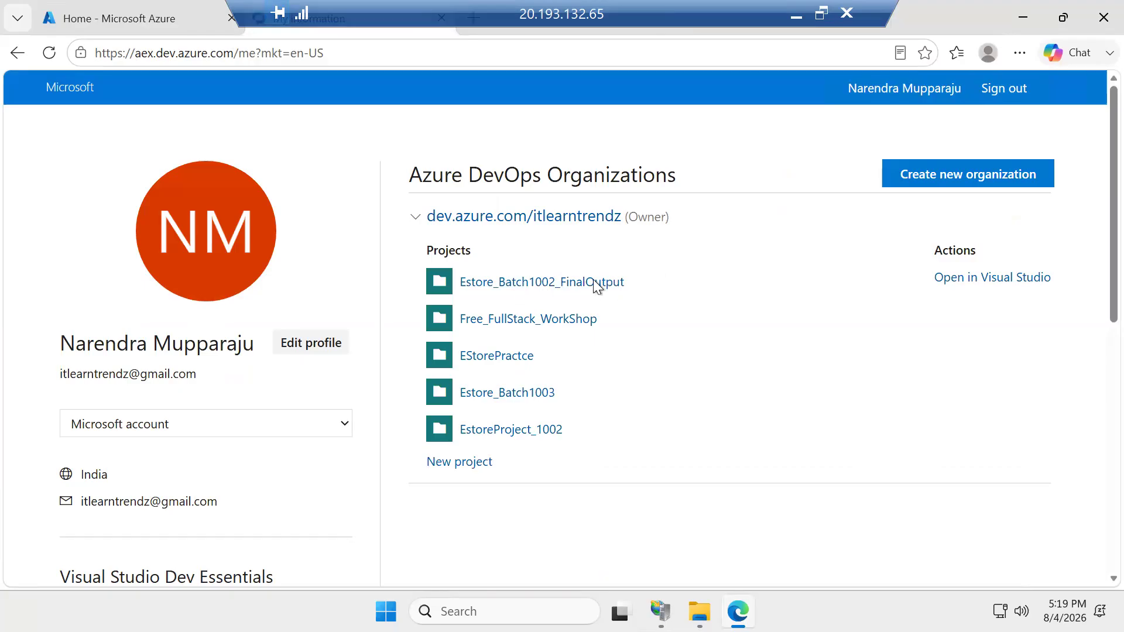
Open the Estore_Batch1002_FinalOutput project on the VM, check its repository files in the local Chrome browser, and return to the remote session.
click(544, 283)
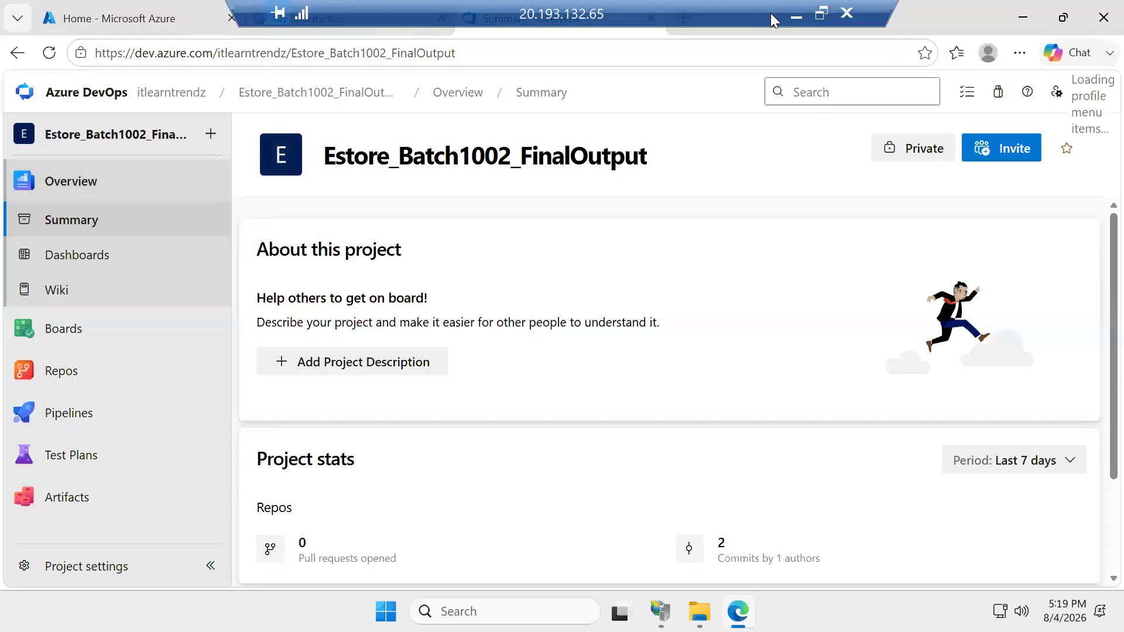
click(796, 17)
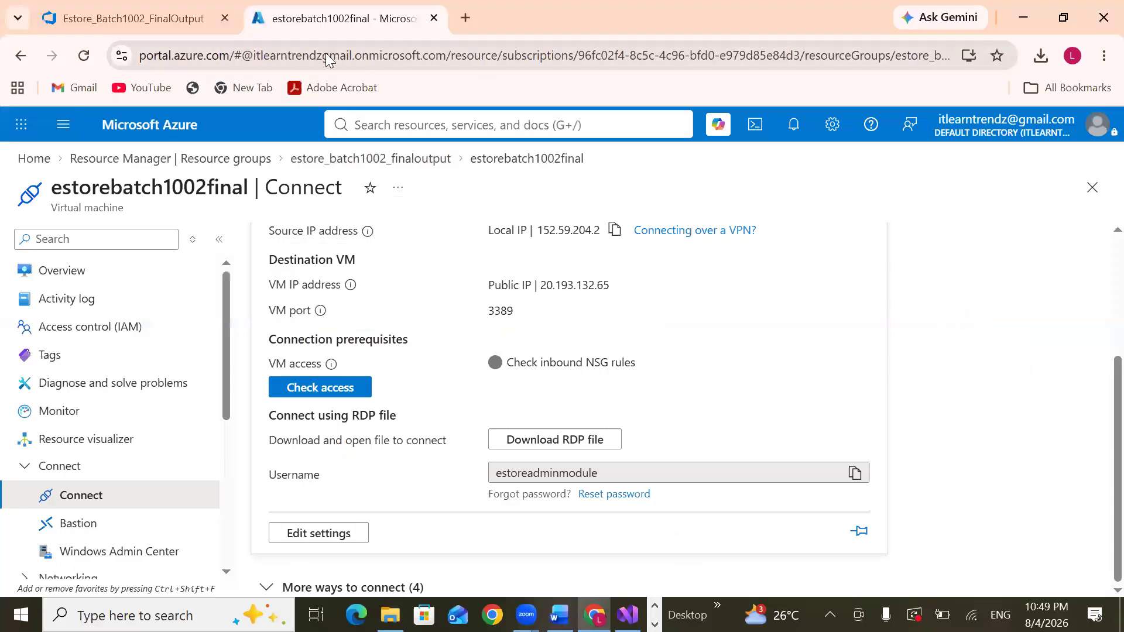
click(132, 19)
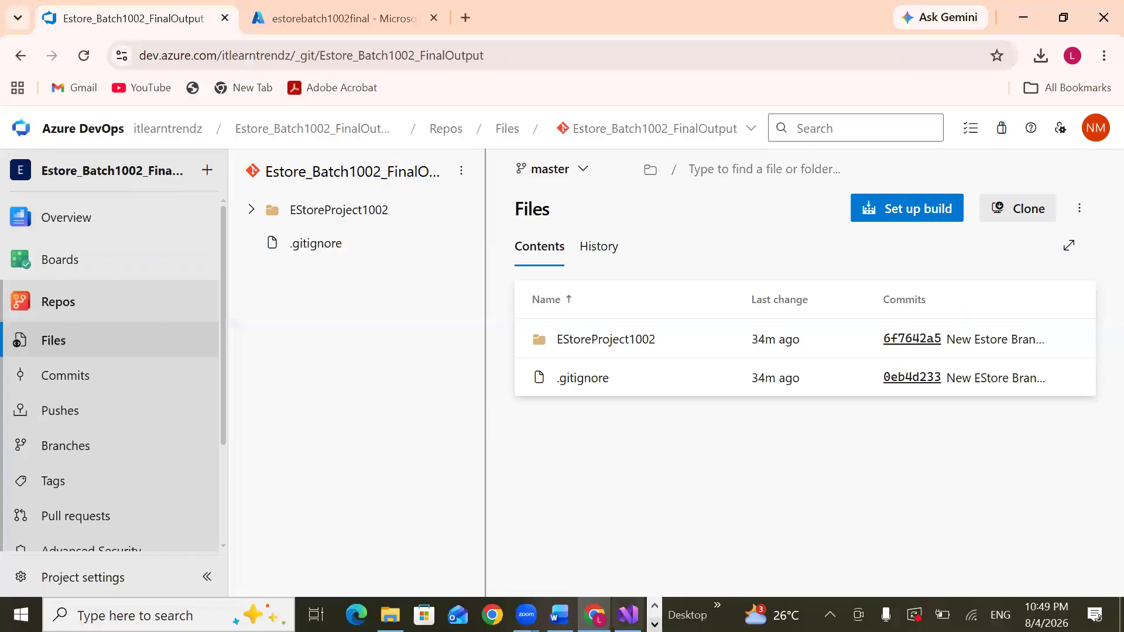
click(654, 625)
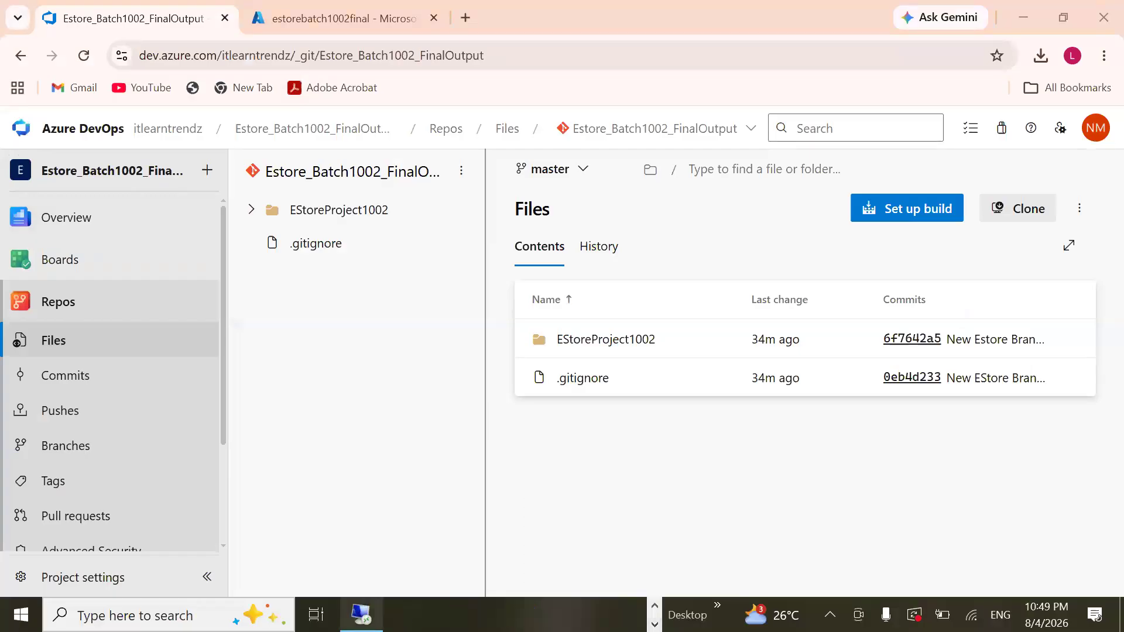
click(361, 615)
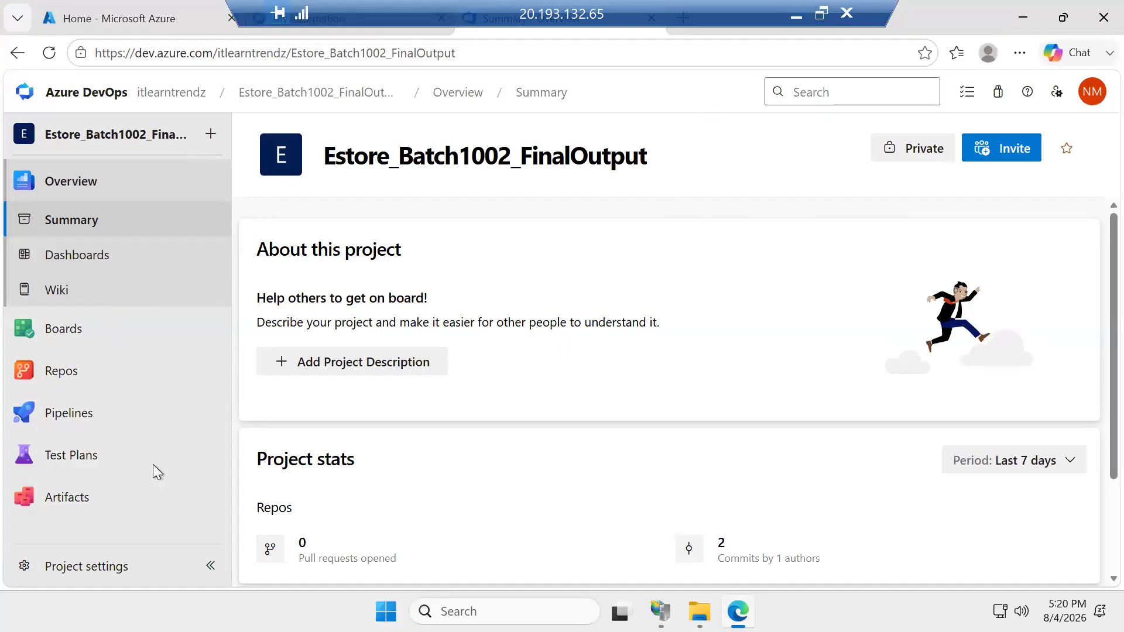
Start a new pipeline in the Estore_Batch1002_FinalOutput project using the classic editor without YAML.
click(104, 420)
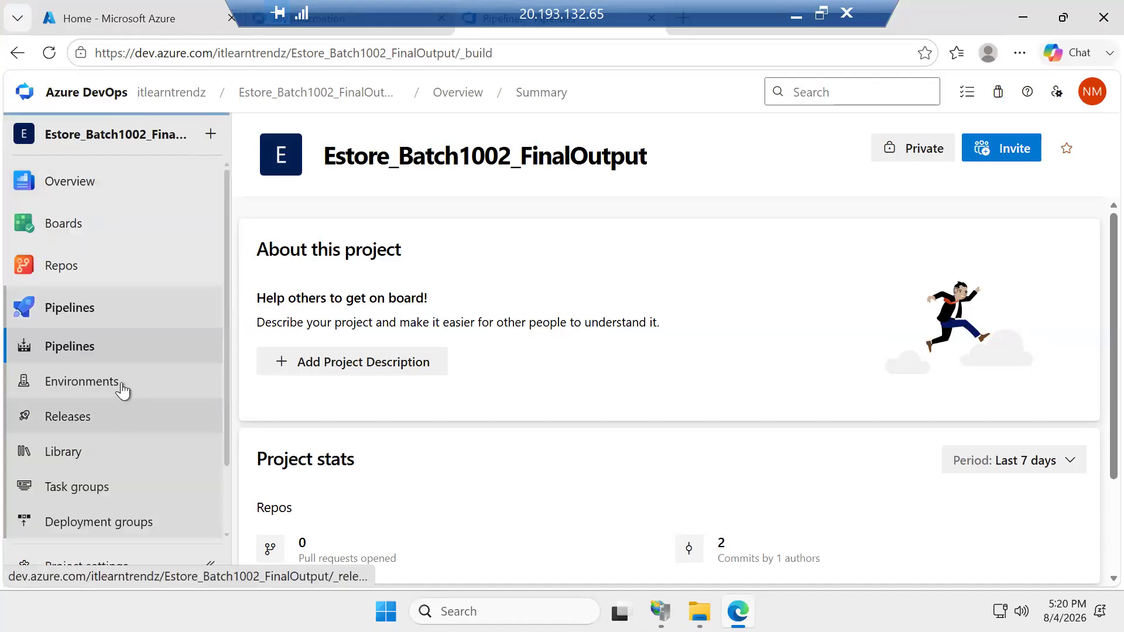
click(654, 473)
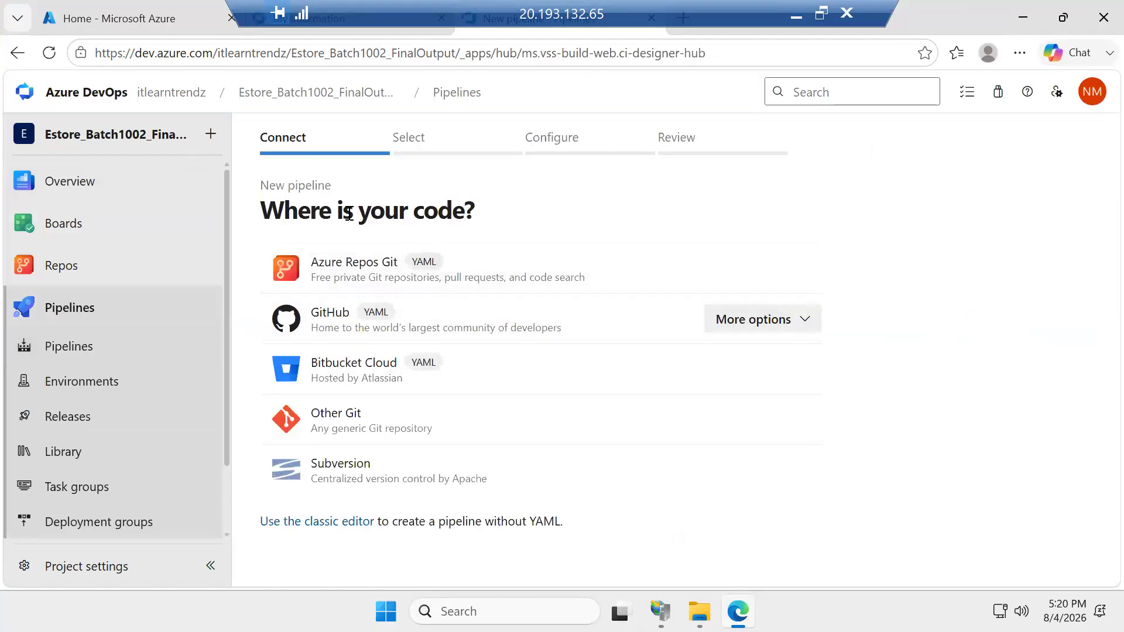
click(326, 523)
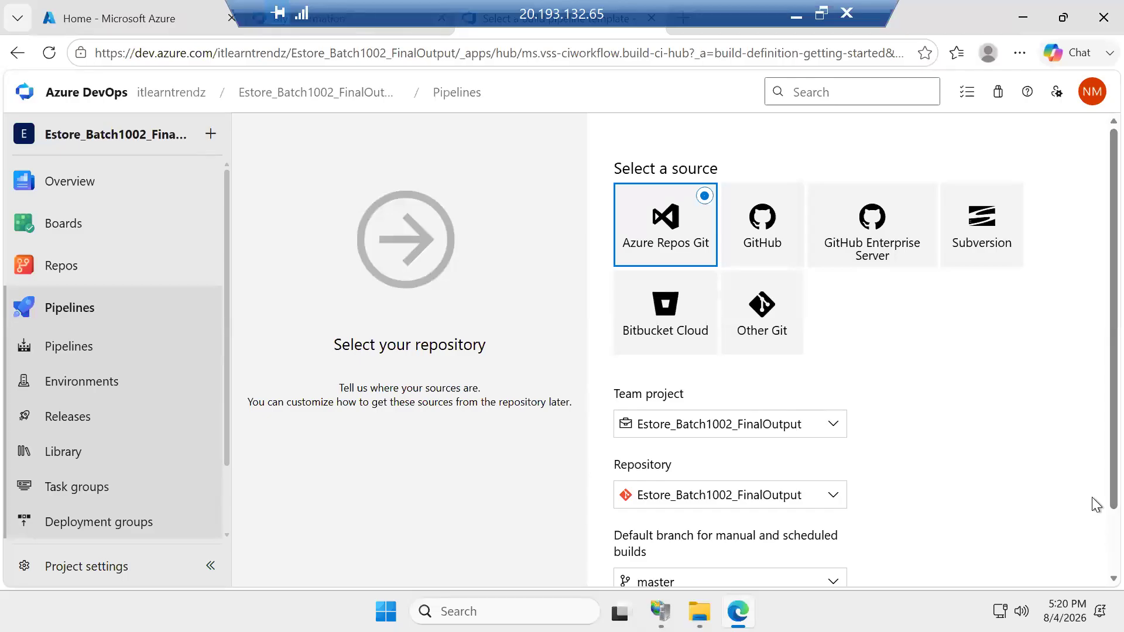
Use Azure Repos Git as the pipeline source with the Estore_Batch1002_FinalOutput project and repository and the master branch, and continue to the templates.
scroll(1091, 504, down, 2)
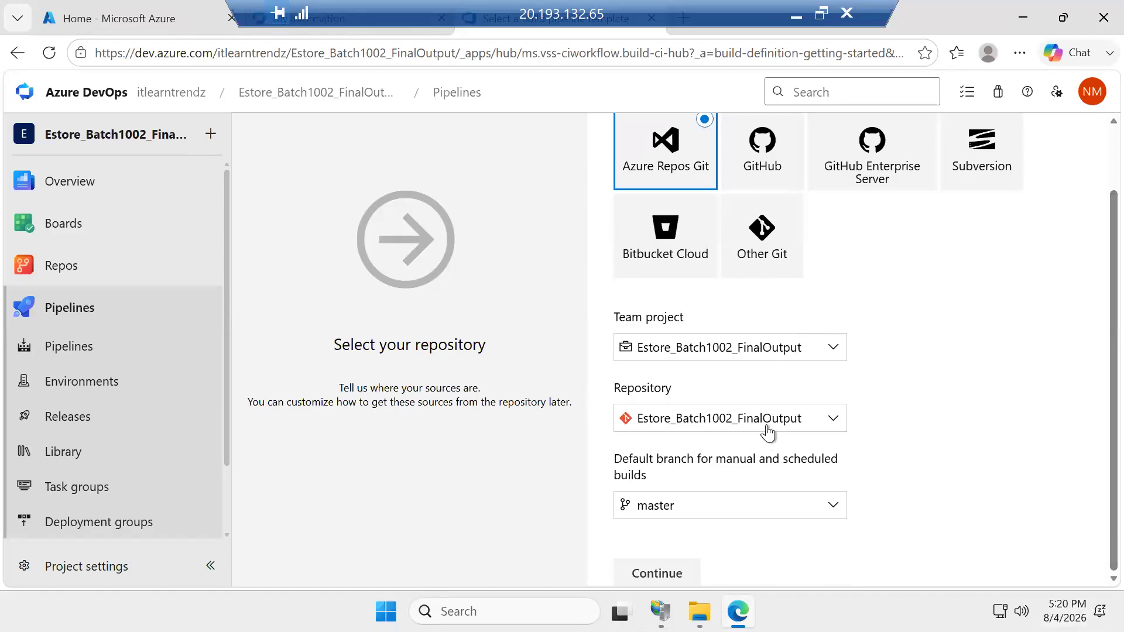
click(816, 353)
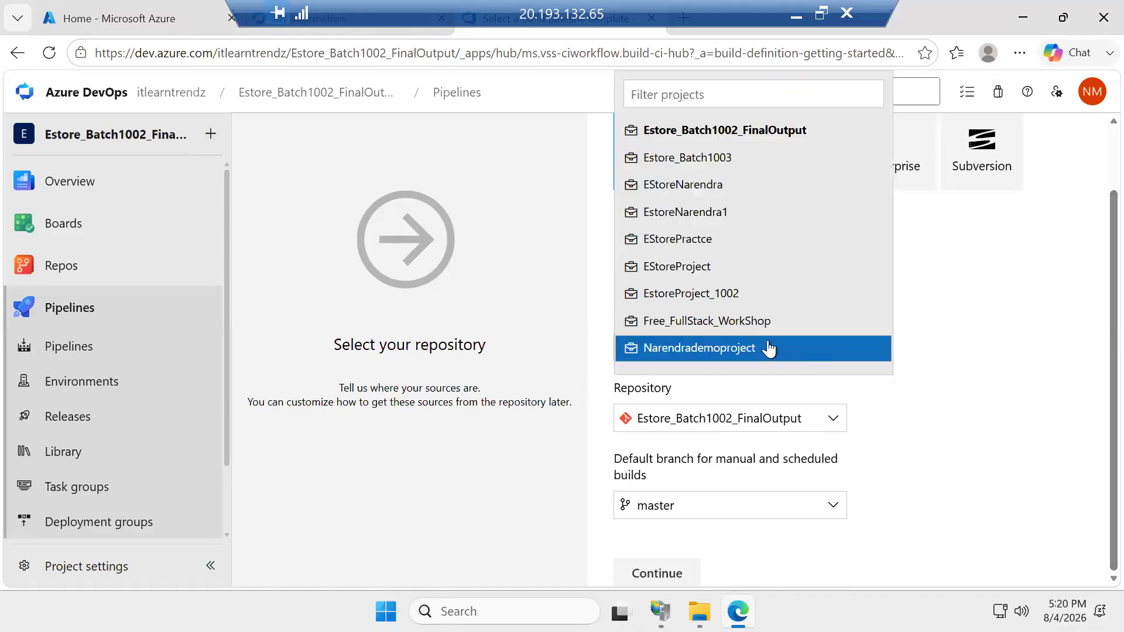
click(687, 416)
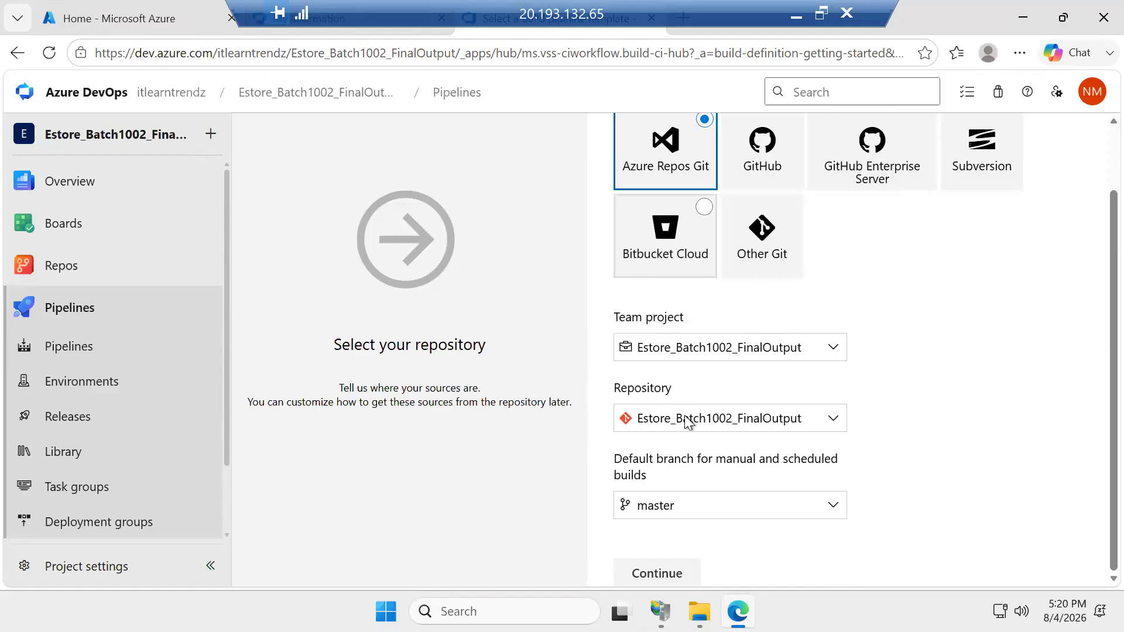
click(692, 422)
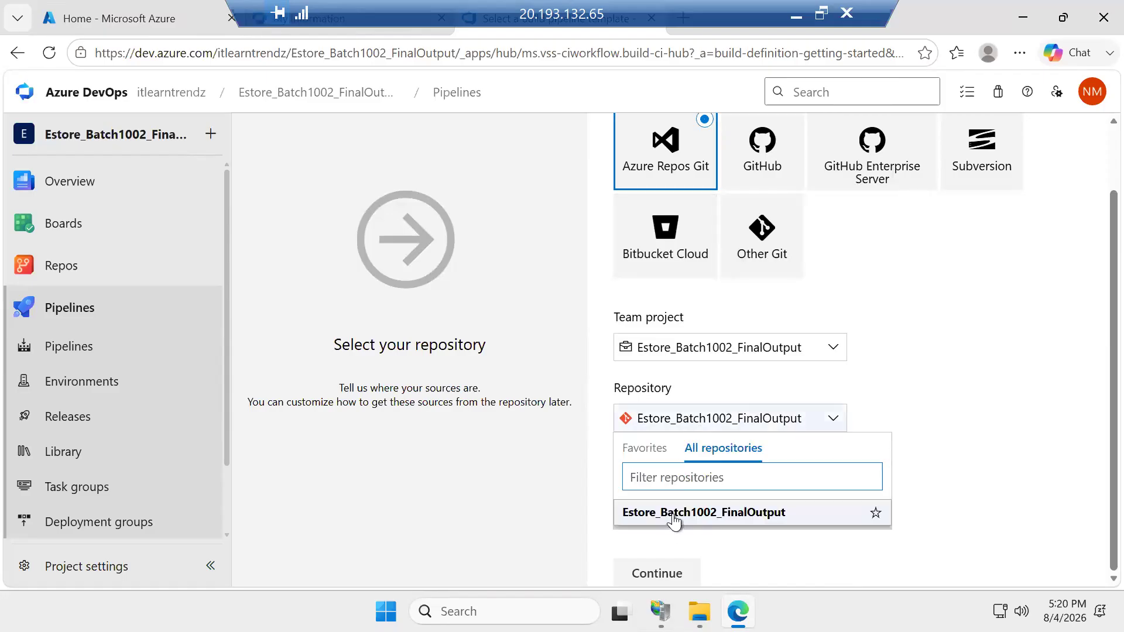
click(673, 516)
click(651, 504)
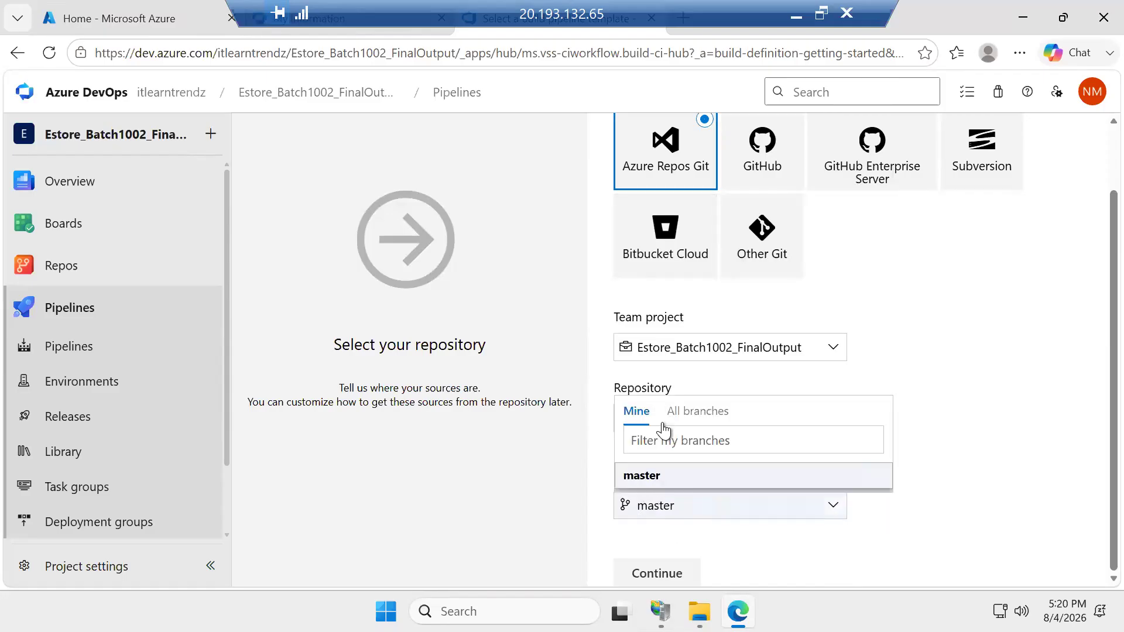
click(628, 485)
click(626, 568)
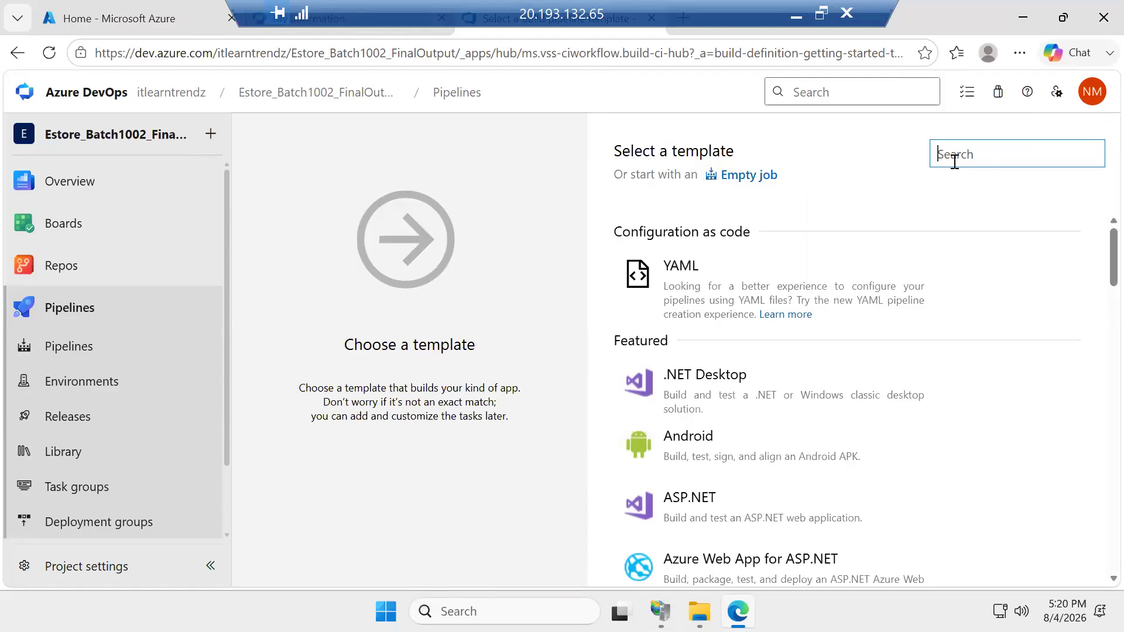
Search the pipeline templates for ".net core" and locate the ASP.NET Core template.
text(.n)
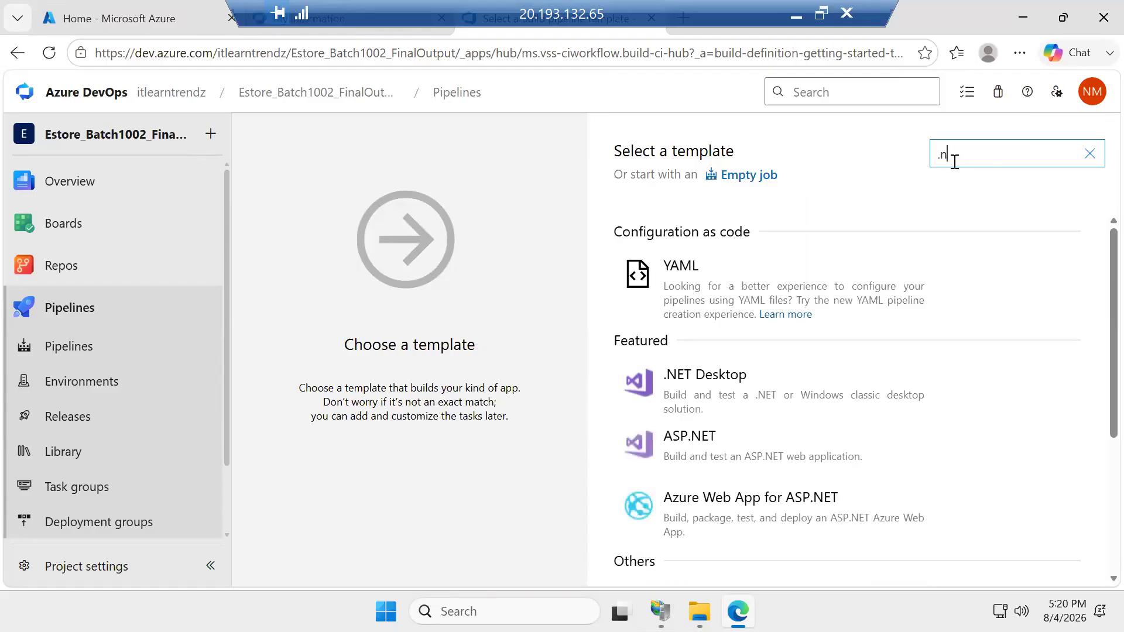
text(et core)
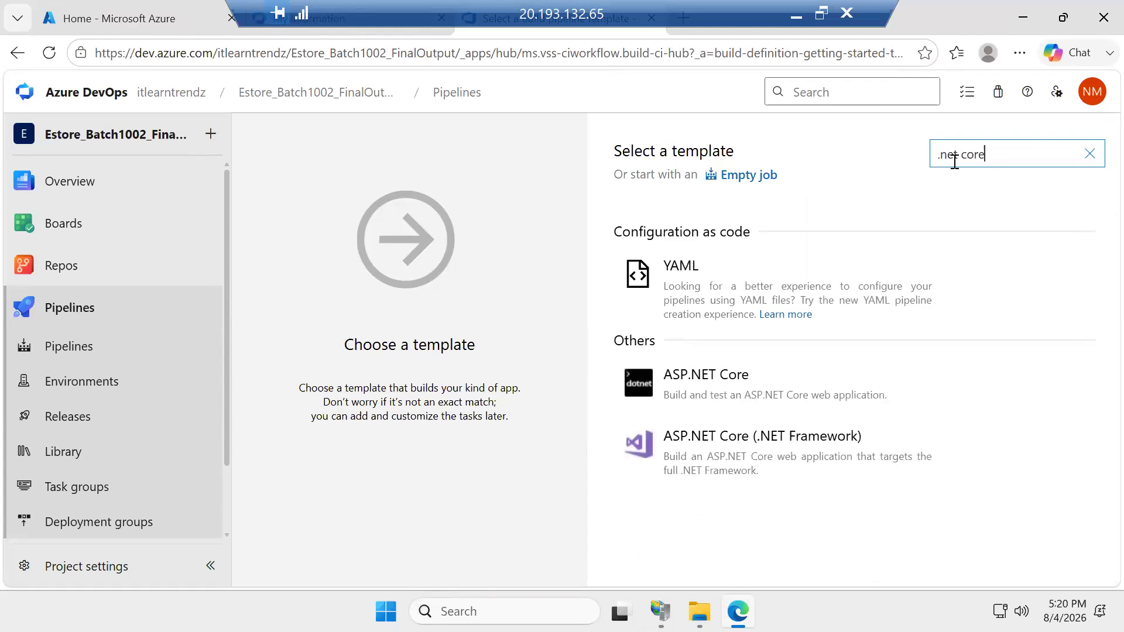
mouse_move(732, 403)
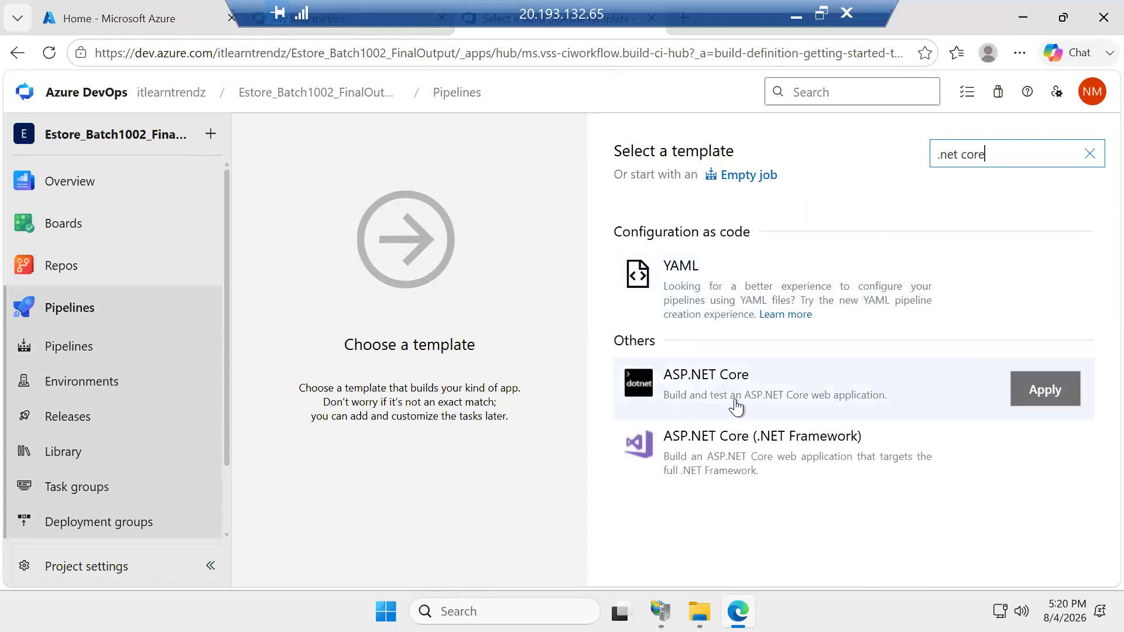
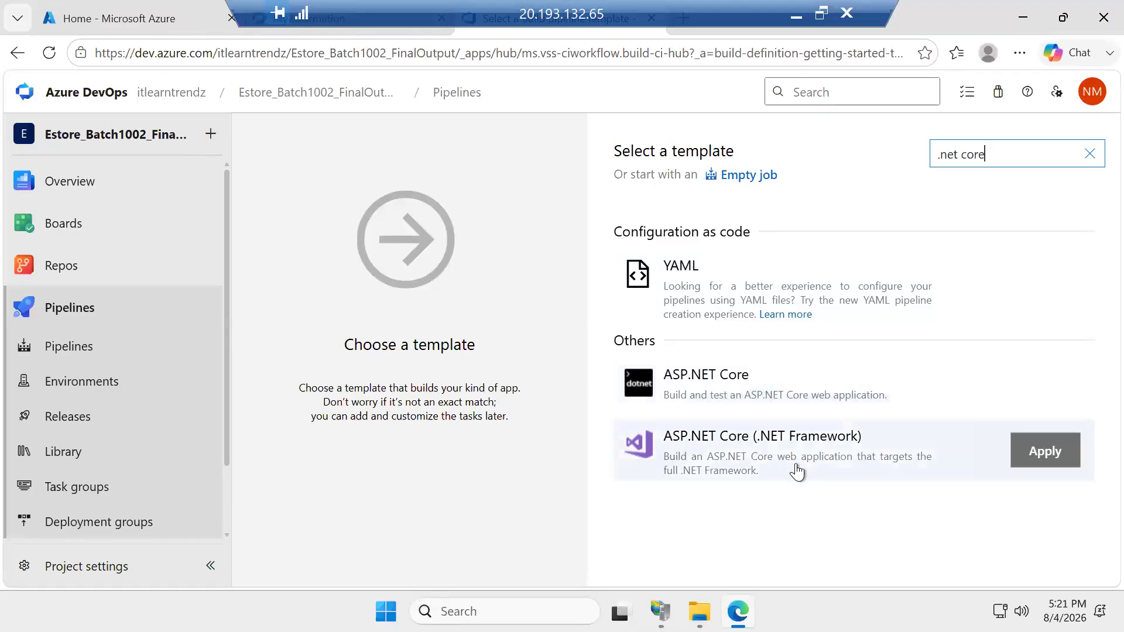
Apply the ASP.NET Core template, remove the Test task from the build pipeline, and open the settings of Agent job 1.
click(1039, 391)
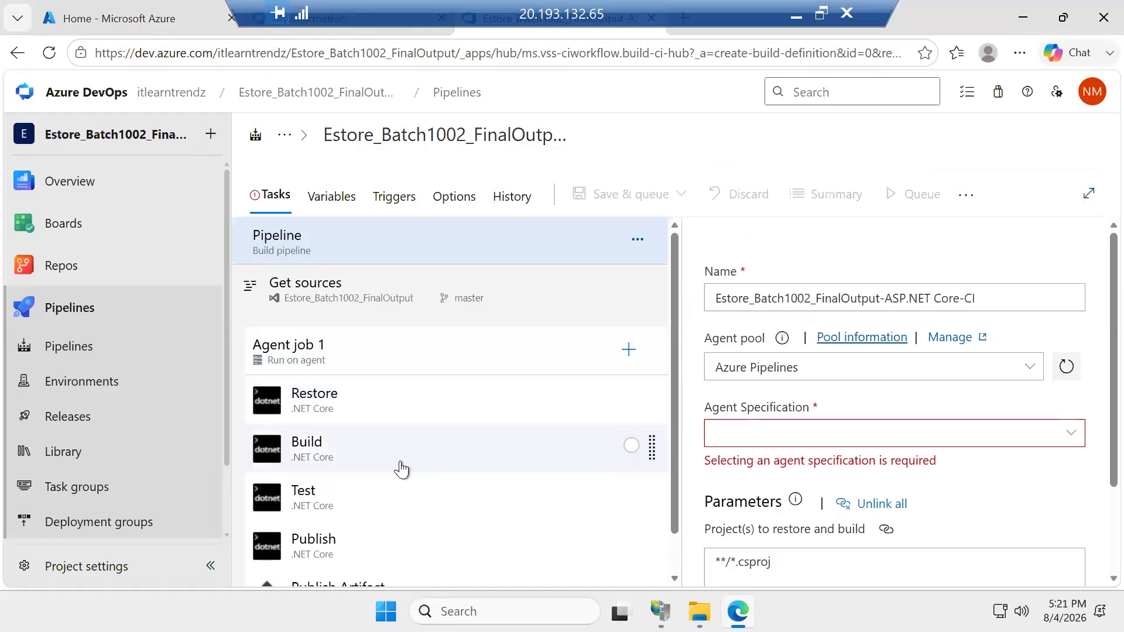
click(495, 515)
right_click(495, 515)
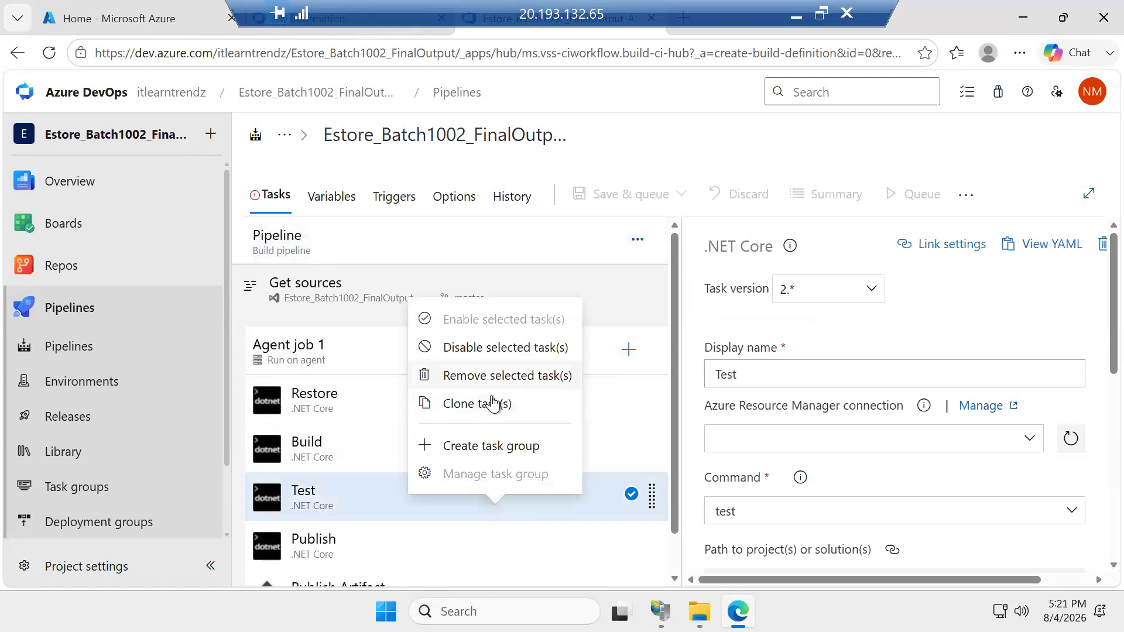
click(492, 376)
click(389, 494)
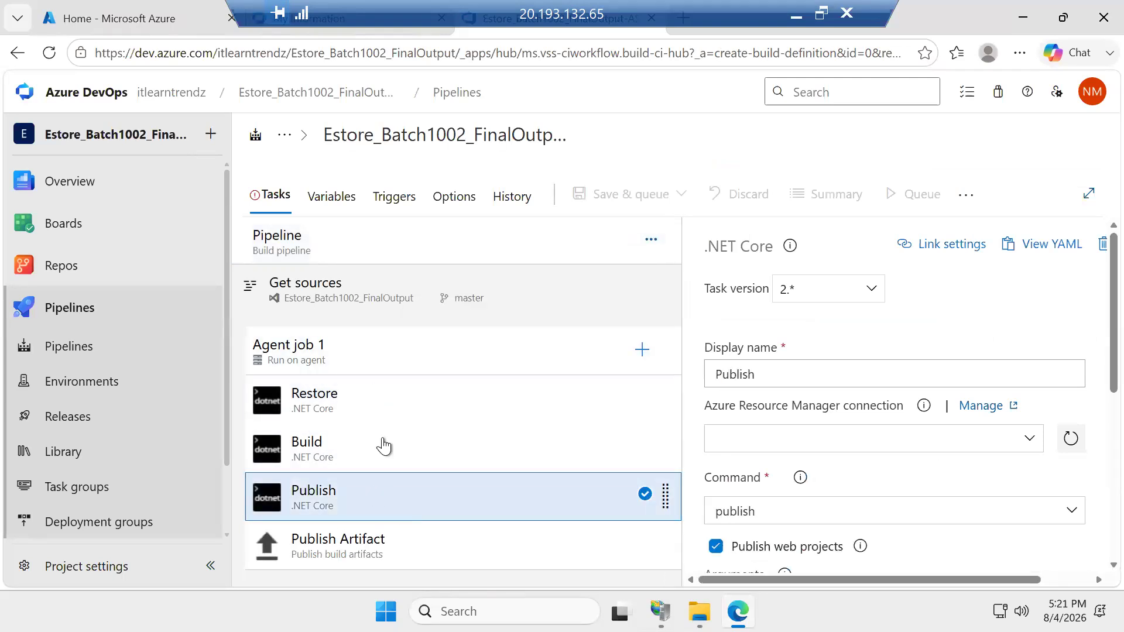
click(606, 370)
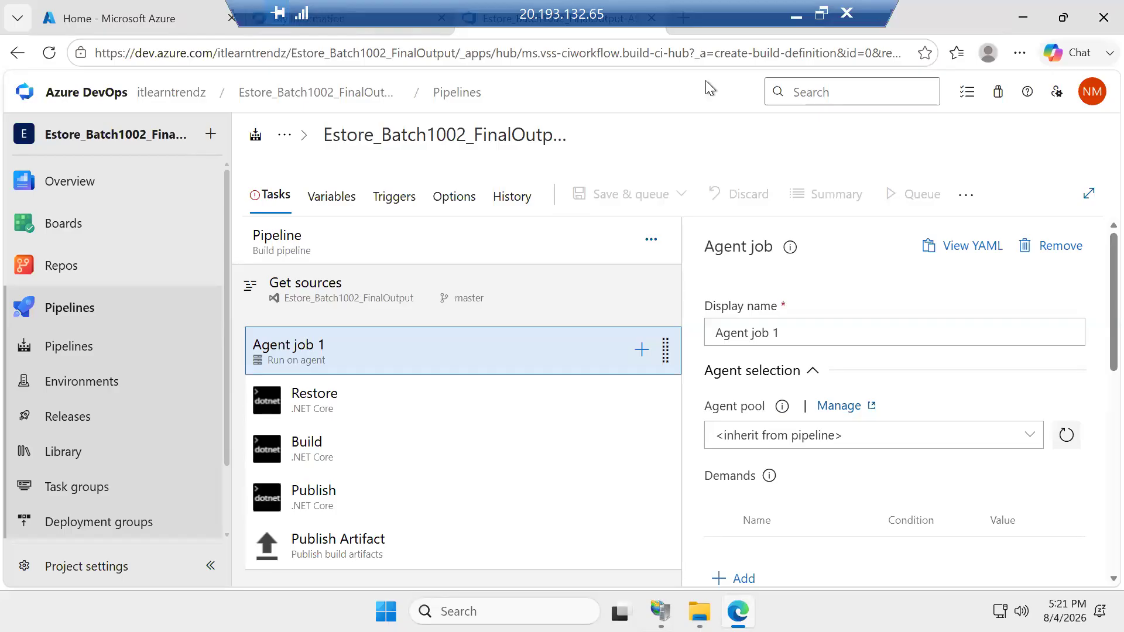
Switch to the local computer and check in Word where the Azure_Repos_Classic_Editor_Deployment_Guide document is saved.
click(796, 15)
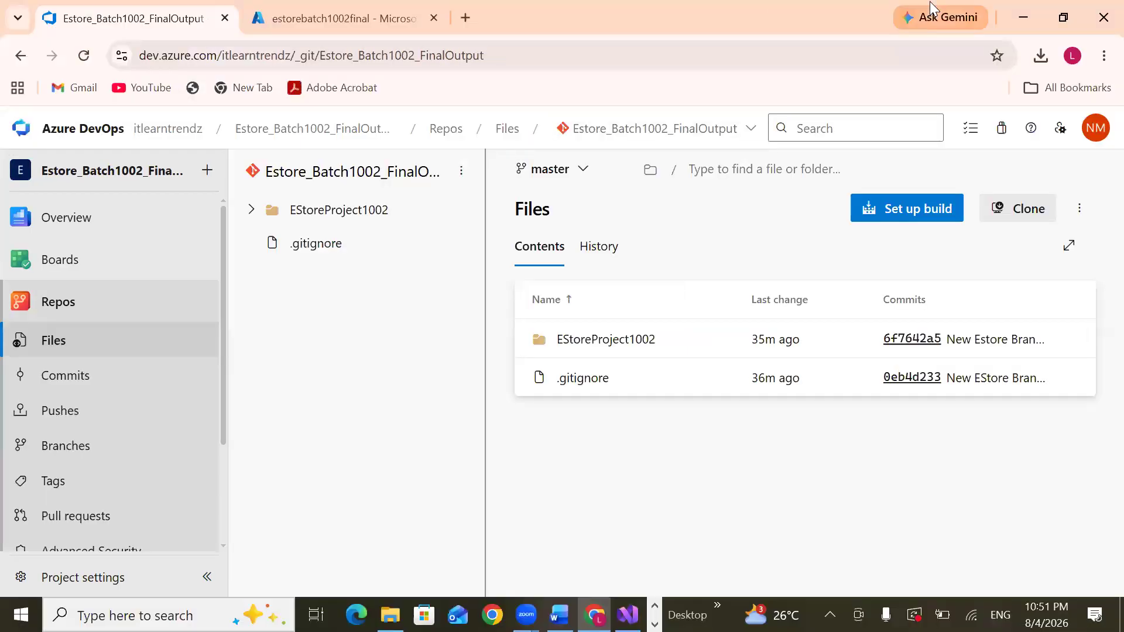
click(1023, 17)
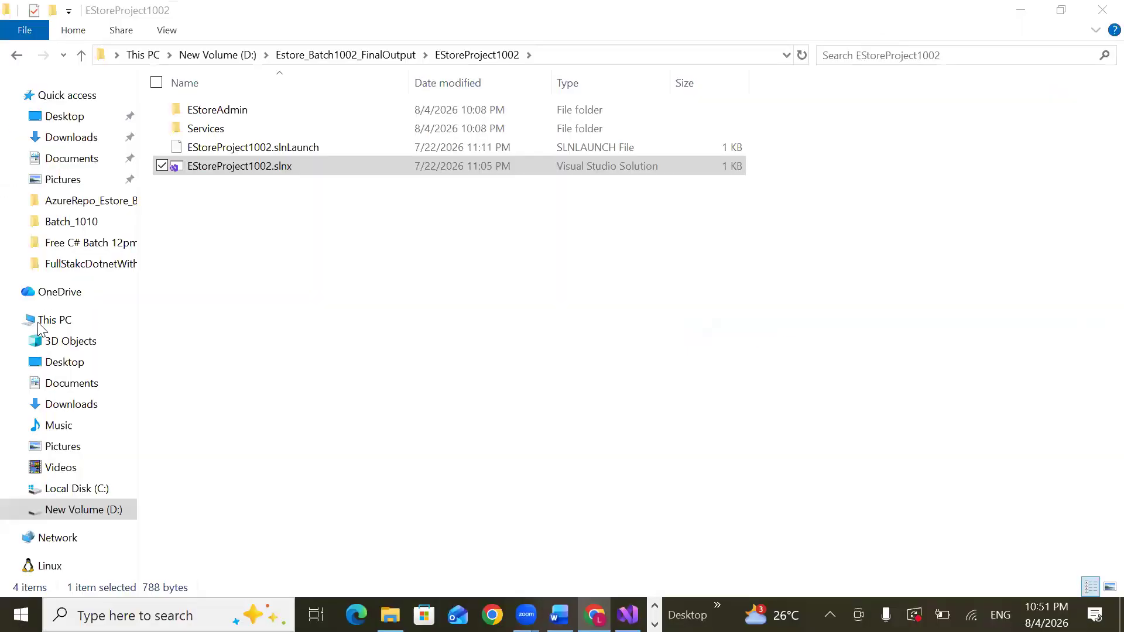
key(super+d)
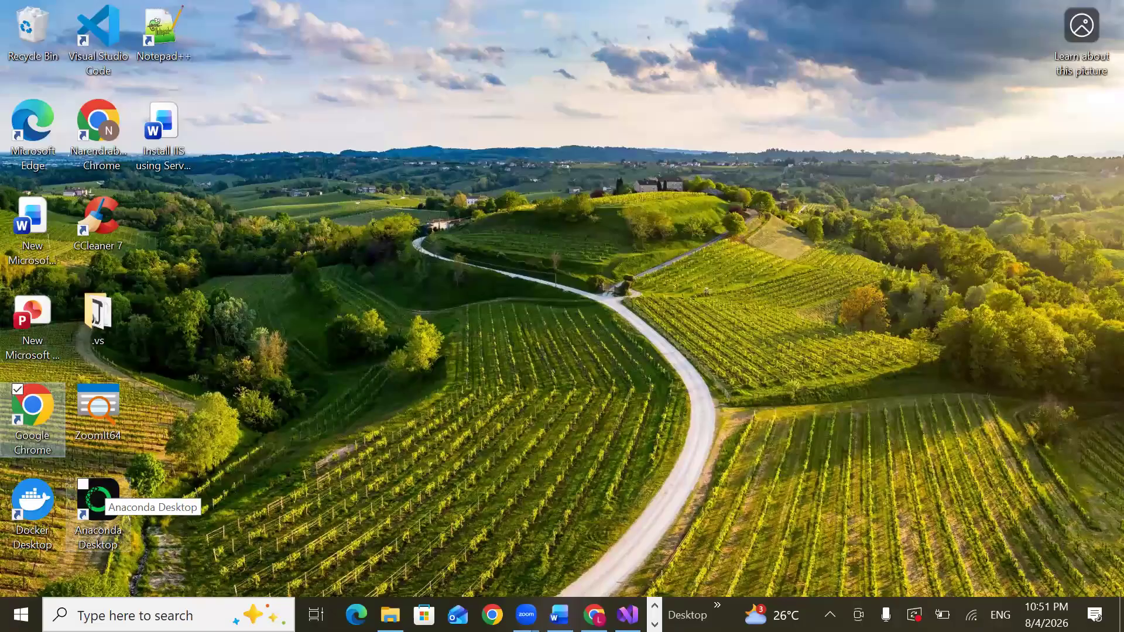
click(560, 614)
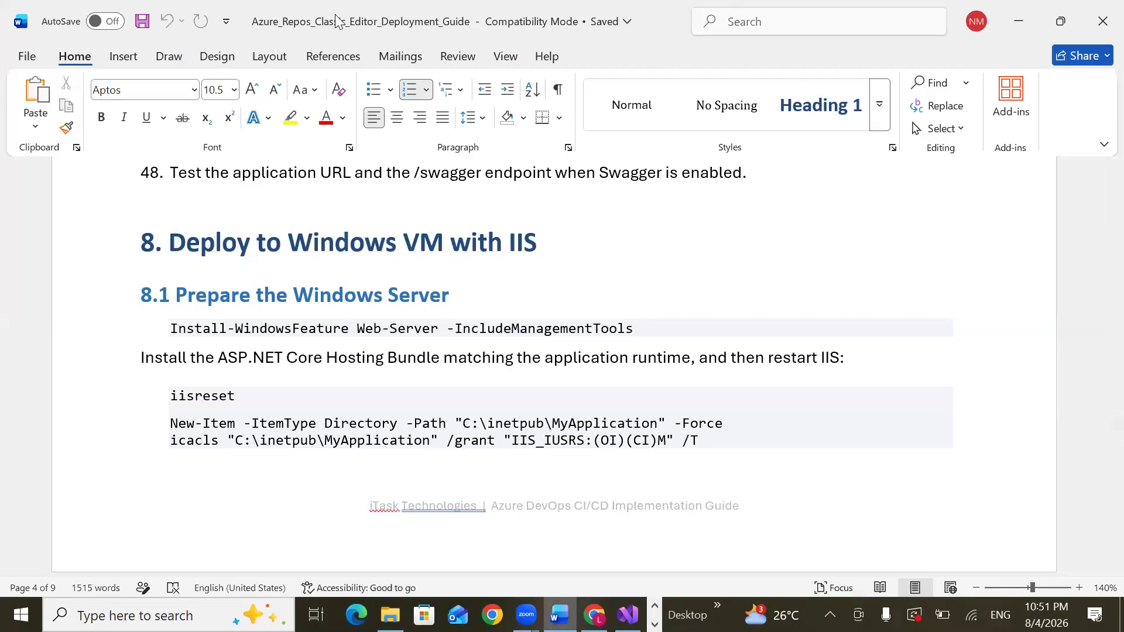
click(402, 21)
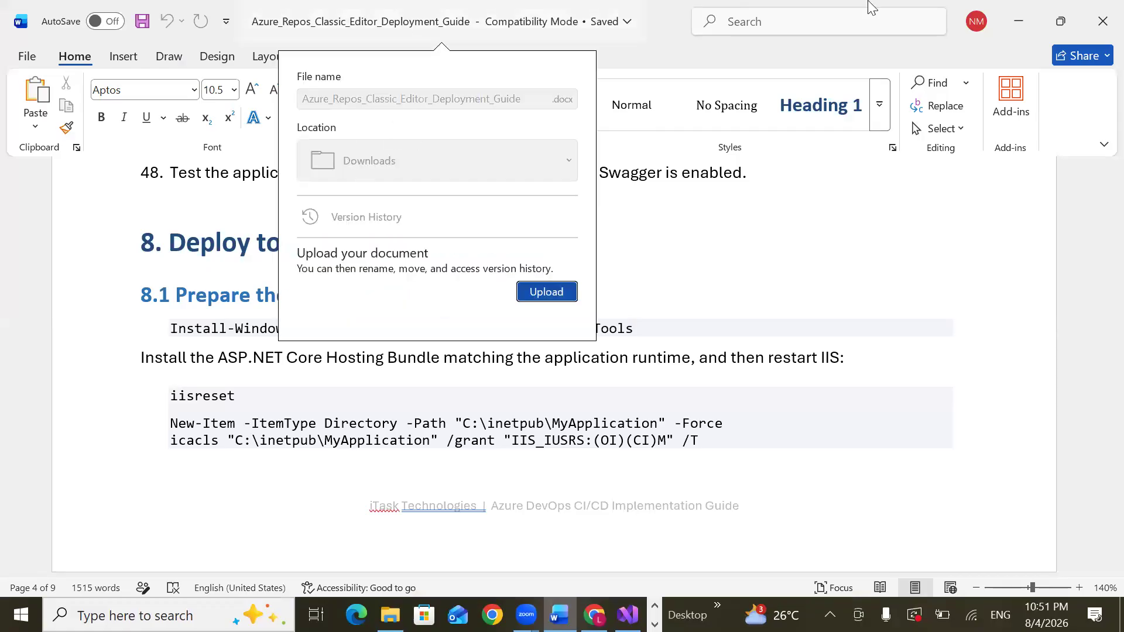
click(1005, 13)
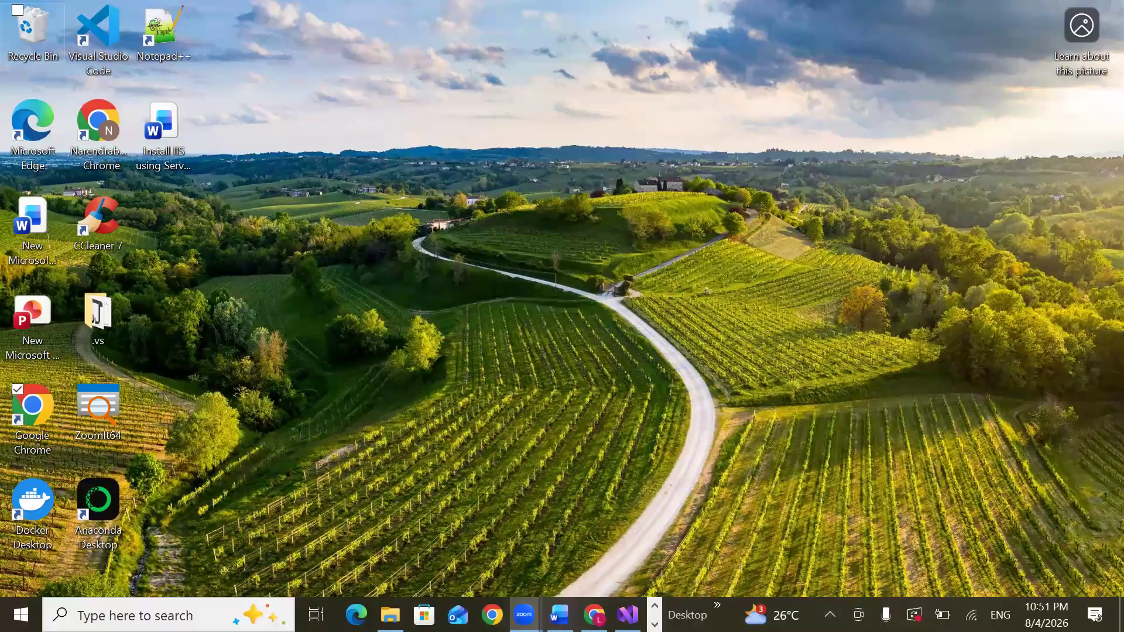
Copy the Azure_Repos_Classic_Editor_Deployment_Guide Word file from the local Downloads folder in File Explorer.
key(super)
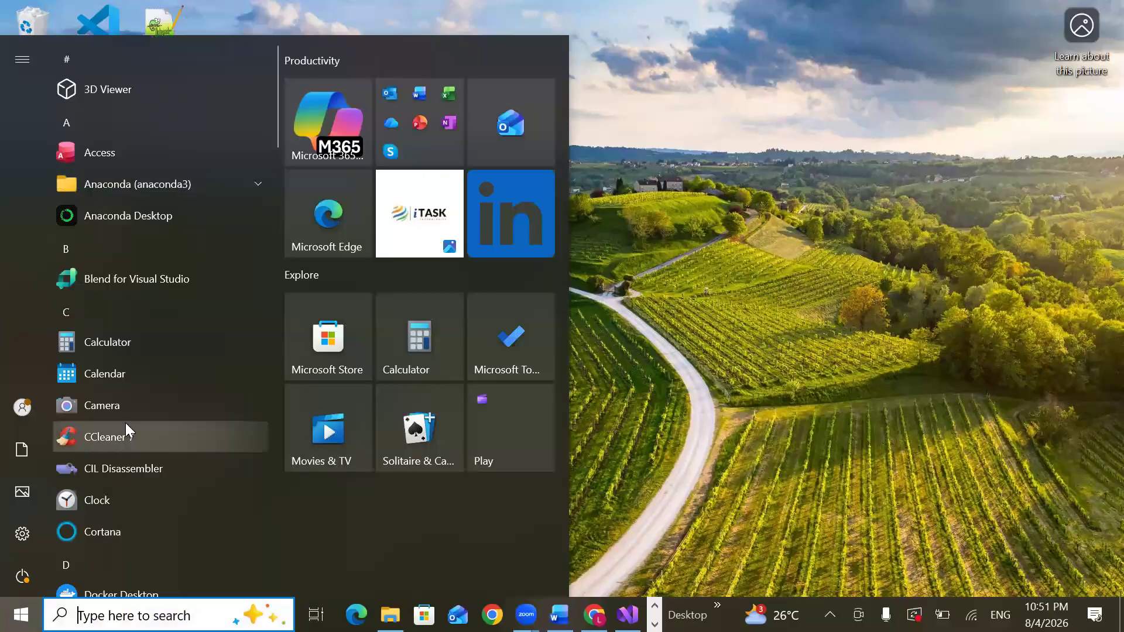
key(alt+Tab)
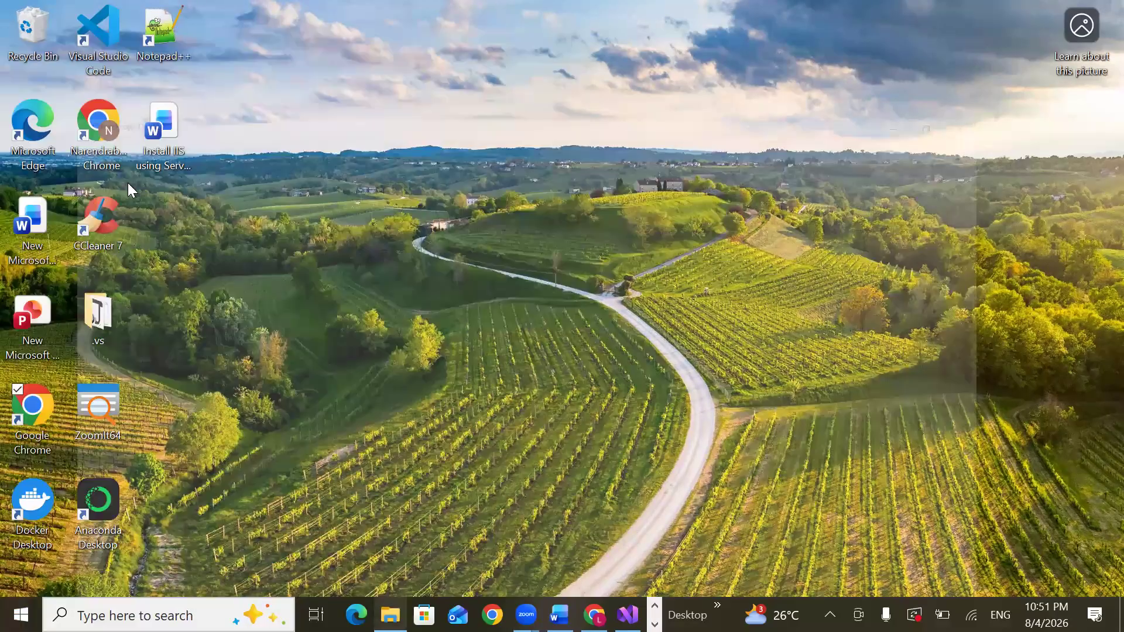
click(71, 138)
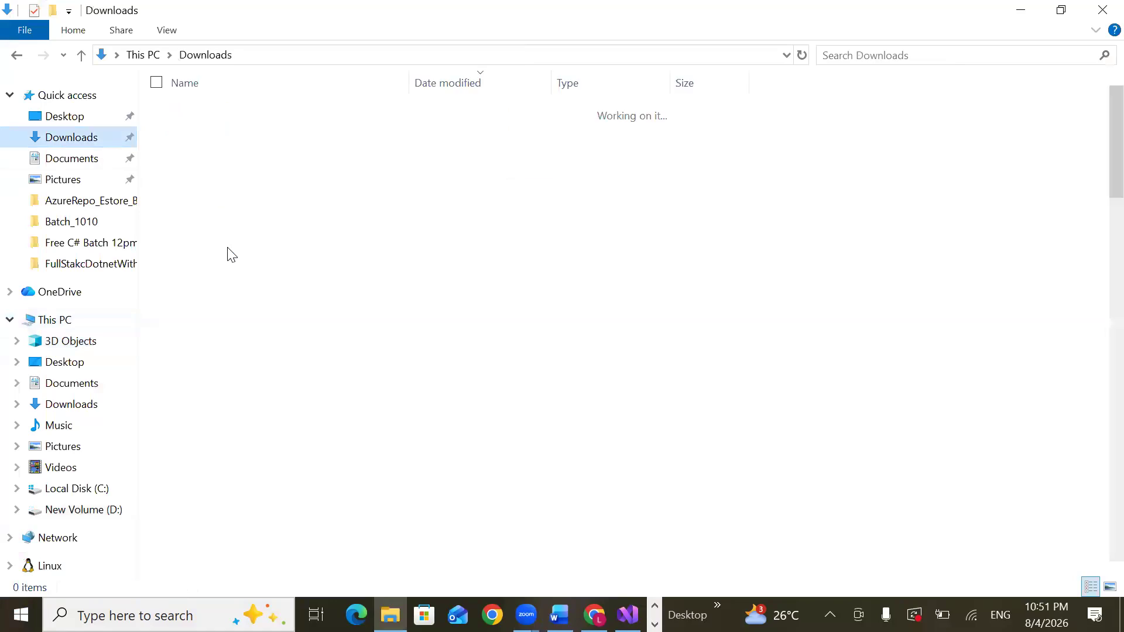
double_click(242, 170)
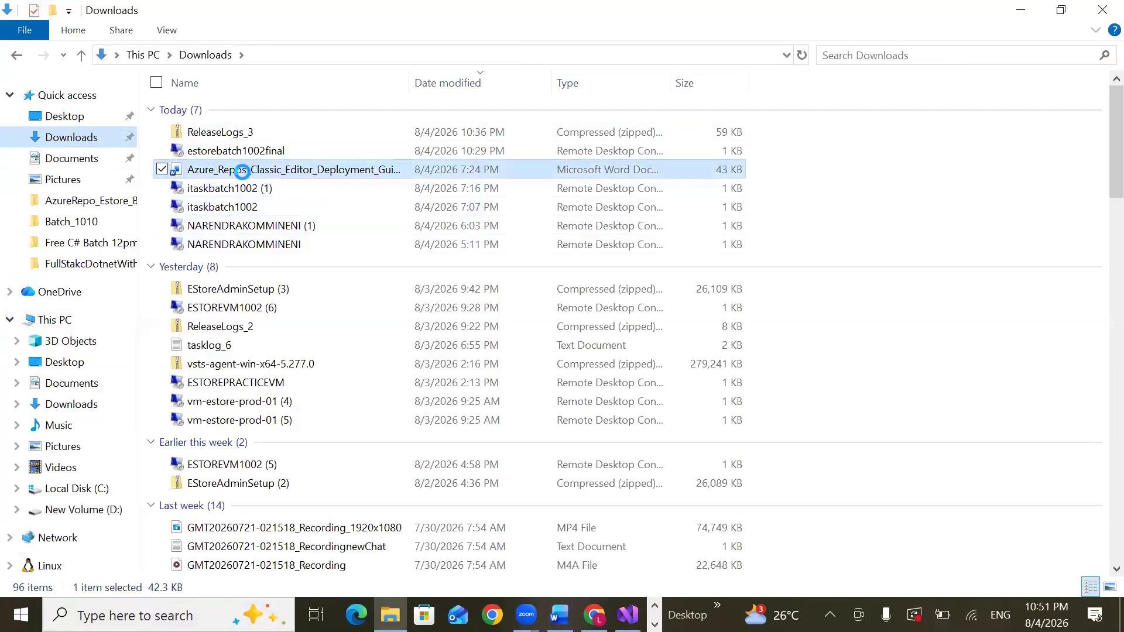
right_click(242, 171)
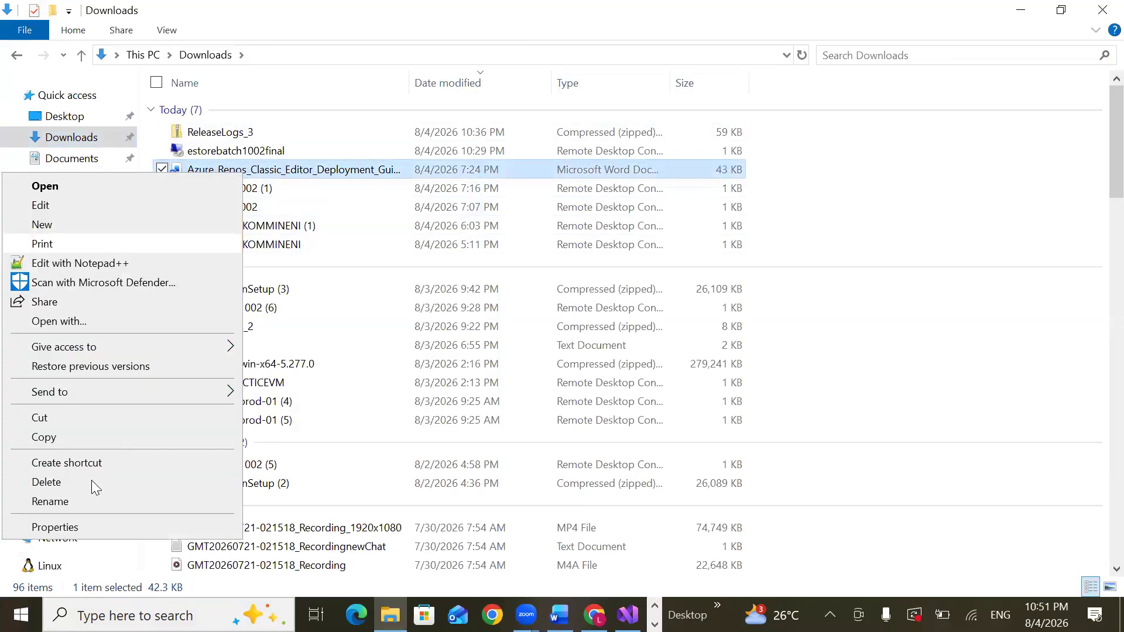
click(83, 438)
click(83, 438)
Return to the remote session and paste the deployment guide file onto the VM's desktop.
click(654, 625)
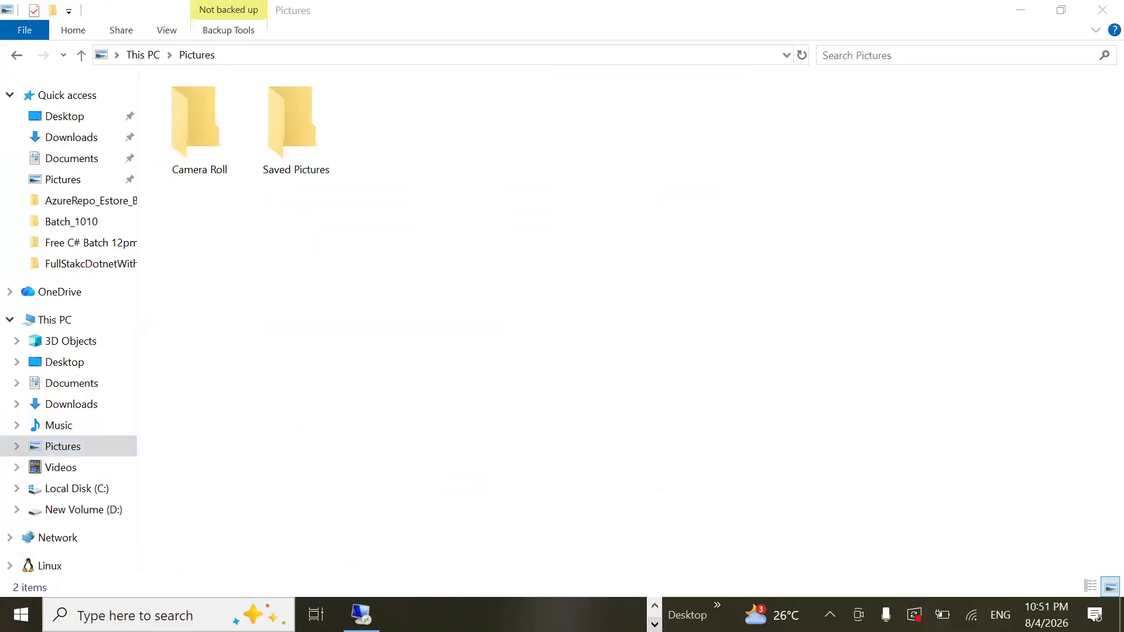
click(361, 615)
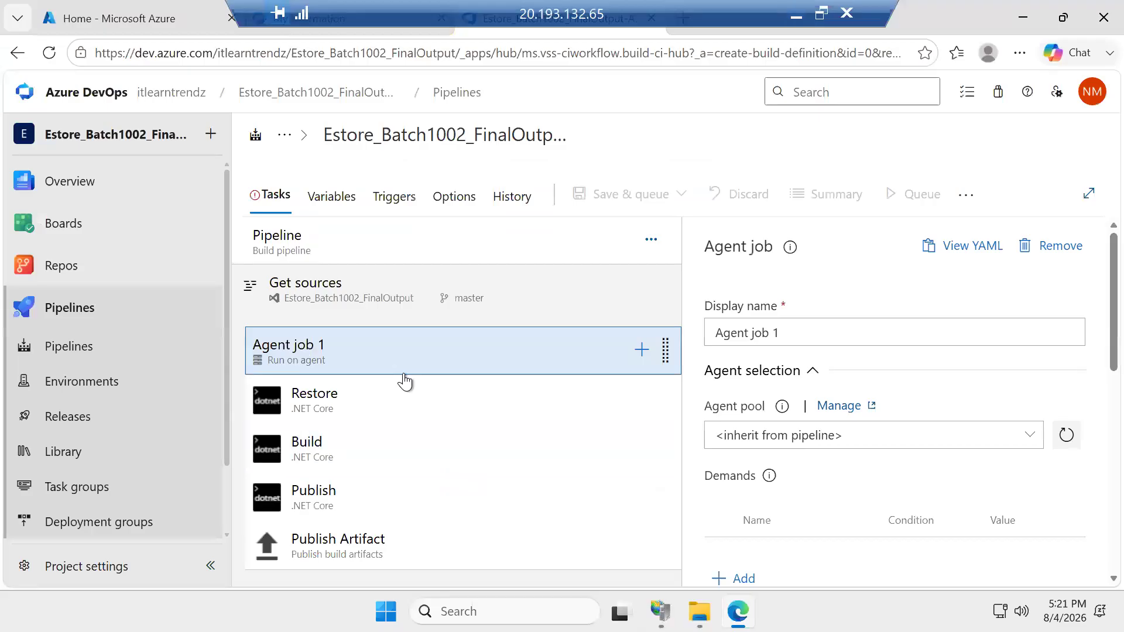
key(super+d)
right_click(380, 269)
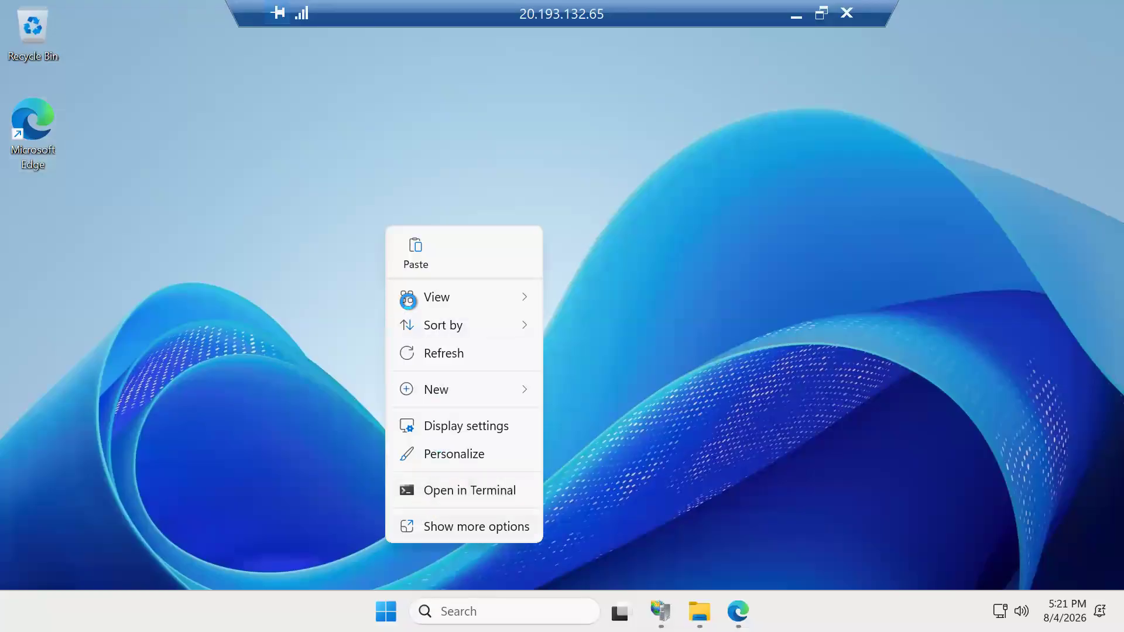
click(413, 258)
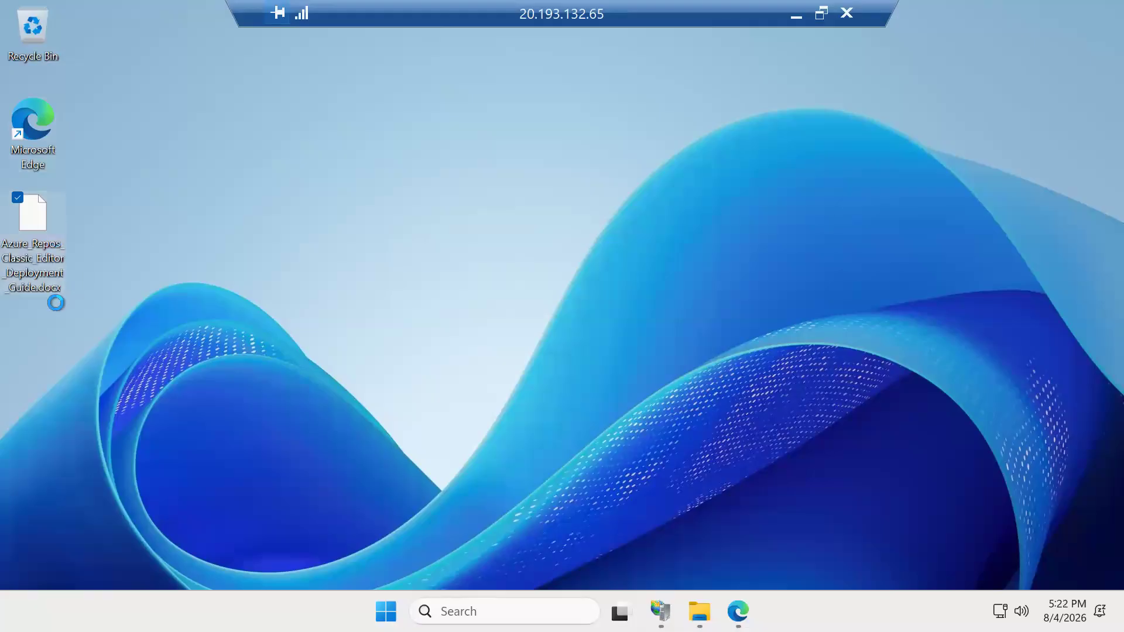
Try to open the deployment guide .docx on the VM, choosing Notepad as the app, and close it again.
right_click(59, 273)
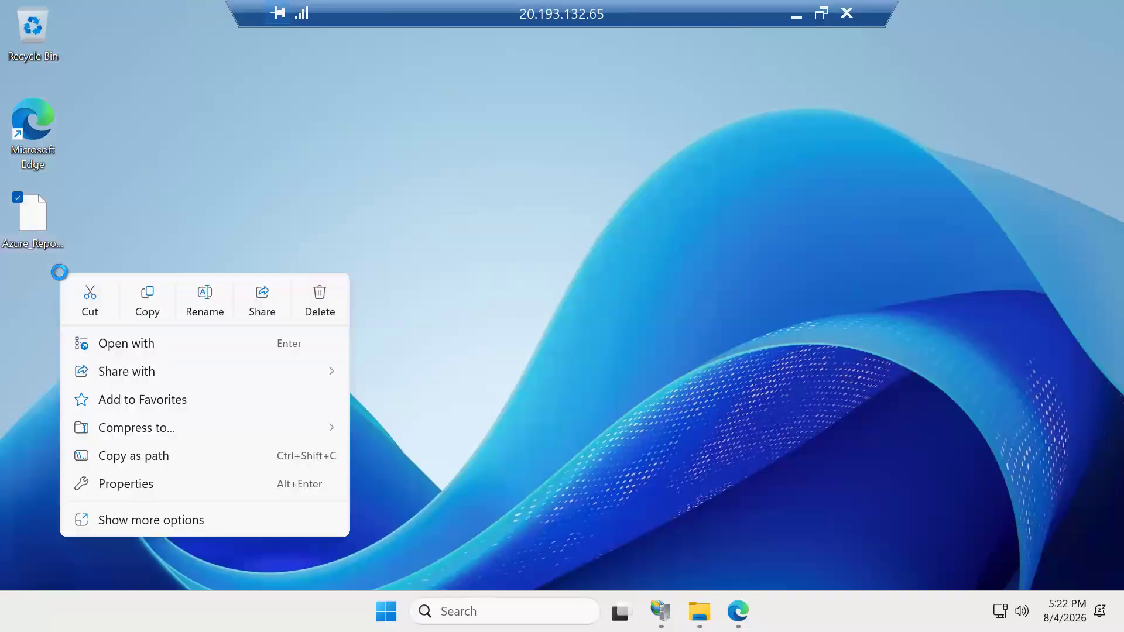
click(29, 241)
right_click(29, 241)
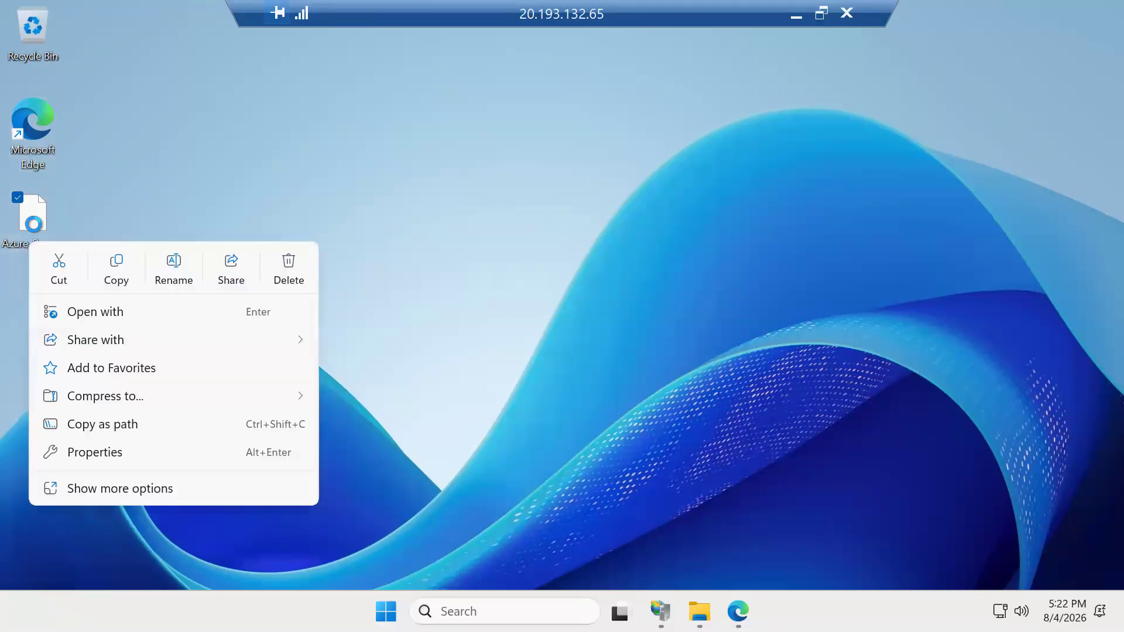
click(33, 209)
right_click(35, 209)
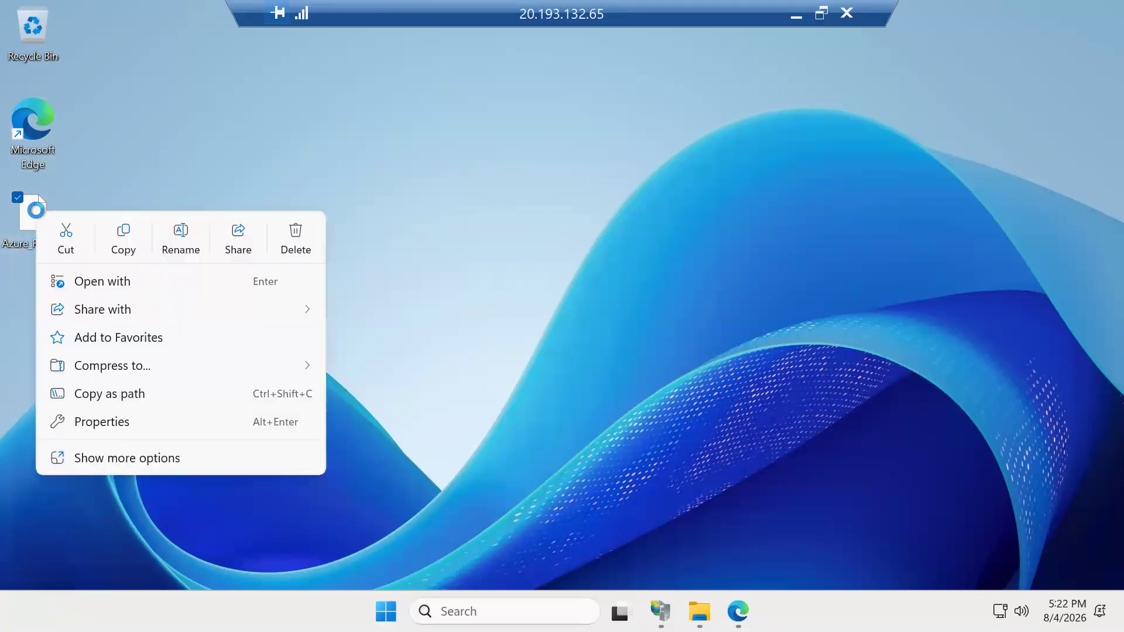
click(108, 280)
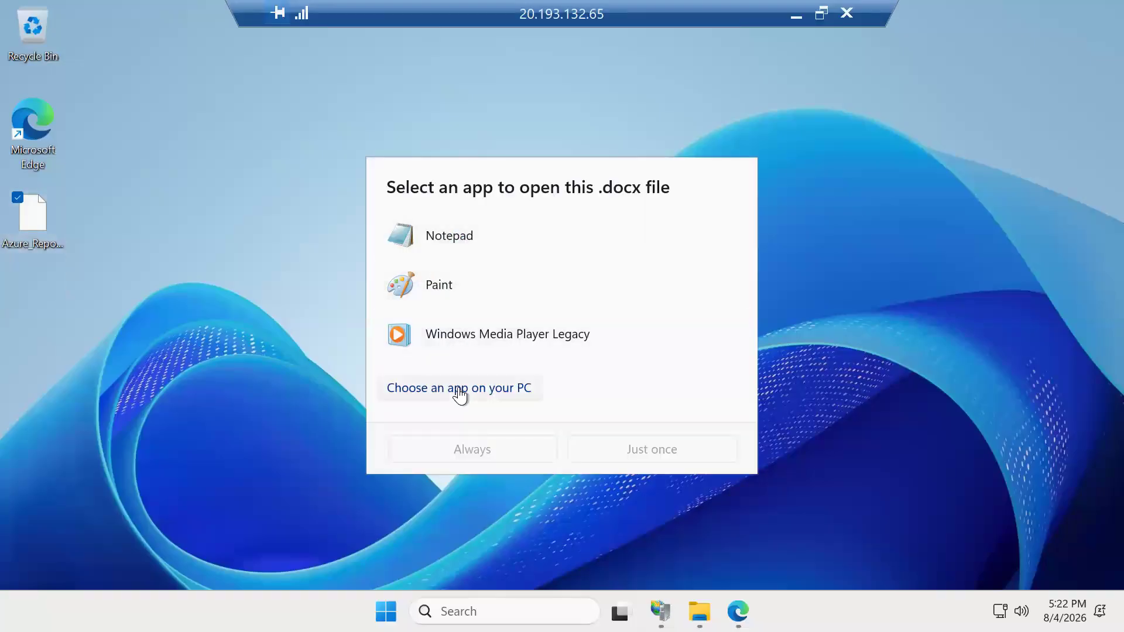
click(459, 388)
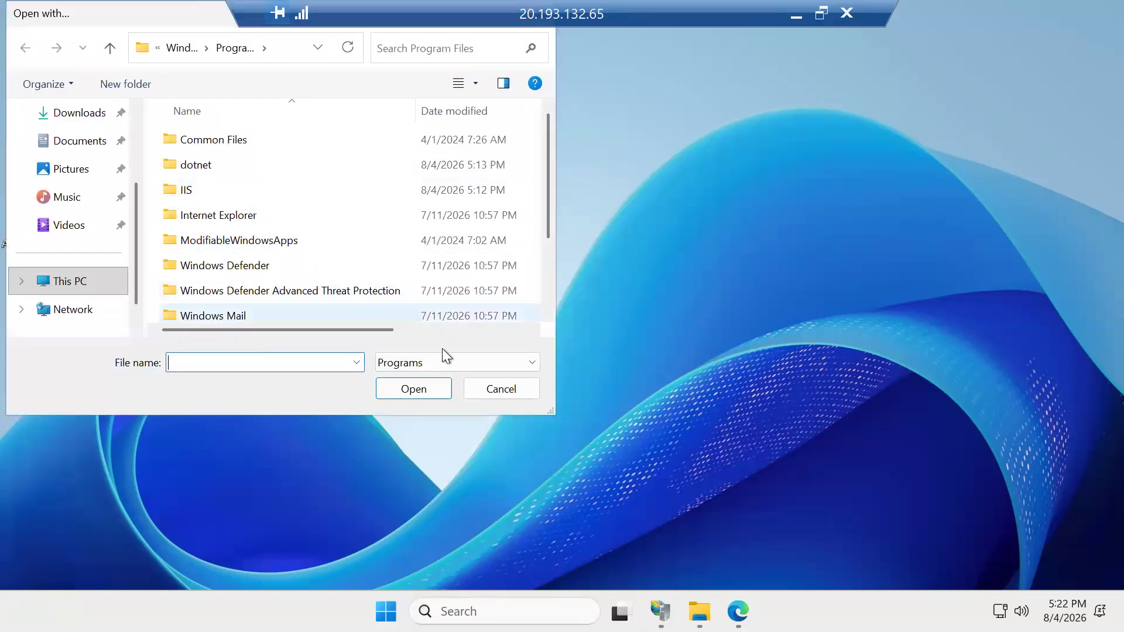
click(500, 389)
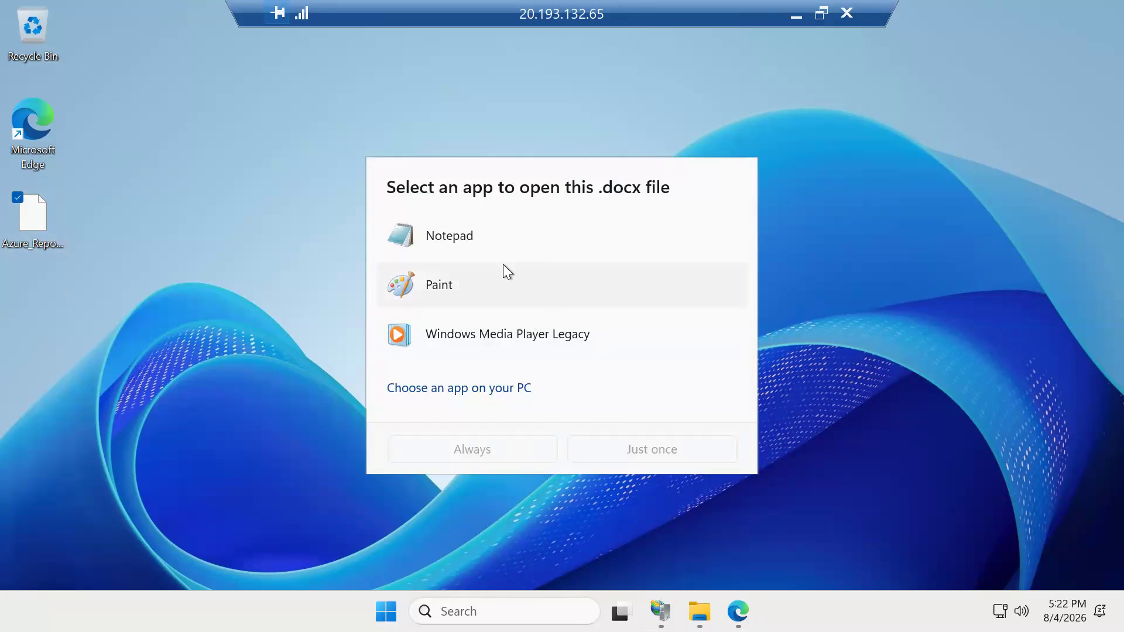
click(473, 246)
click(497, 452)
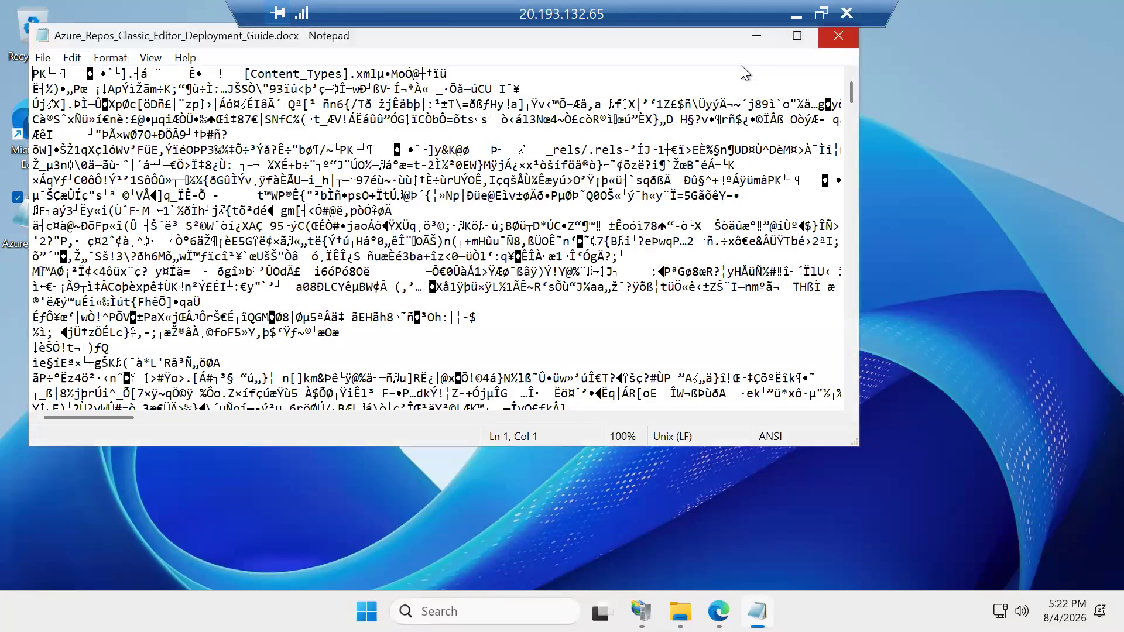
key(alt+F4)
Leave the remote session, close the local File Explorer, and find section 4, Create the Classic Build Pipeline, in the Word deployment guide.
click(795, 16)
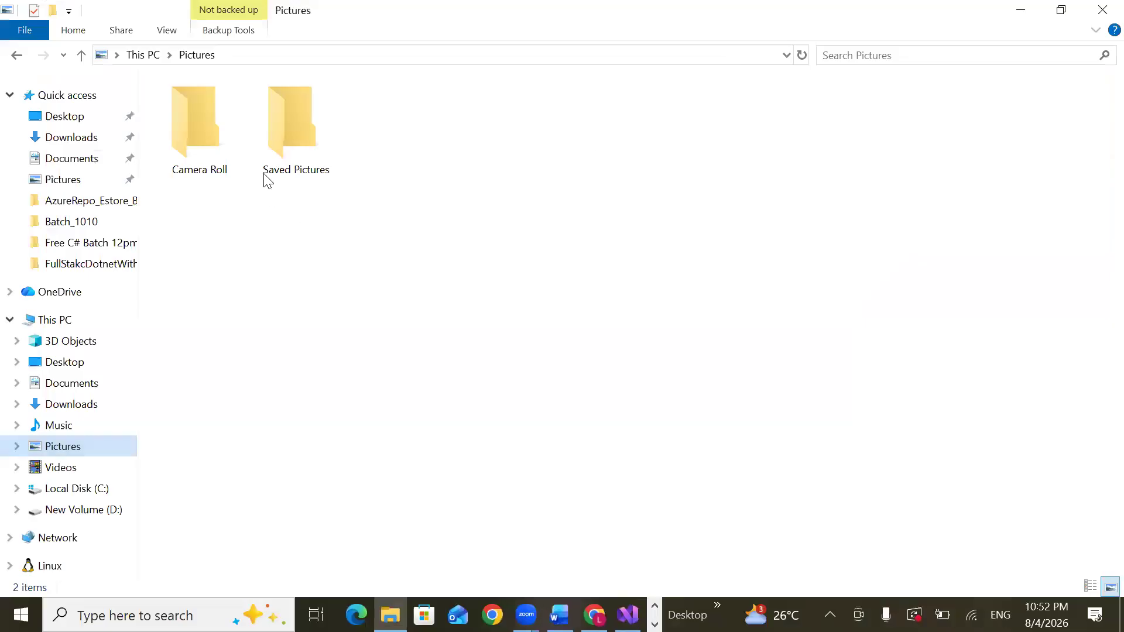
click(1102, 10)
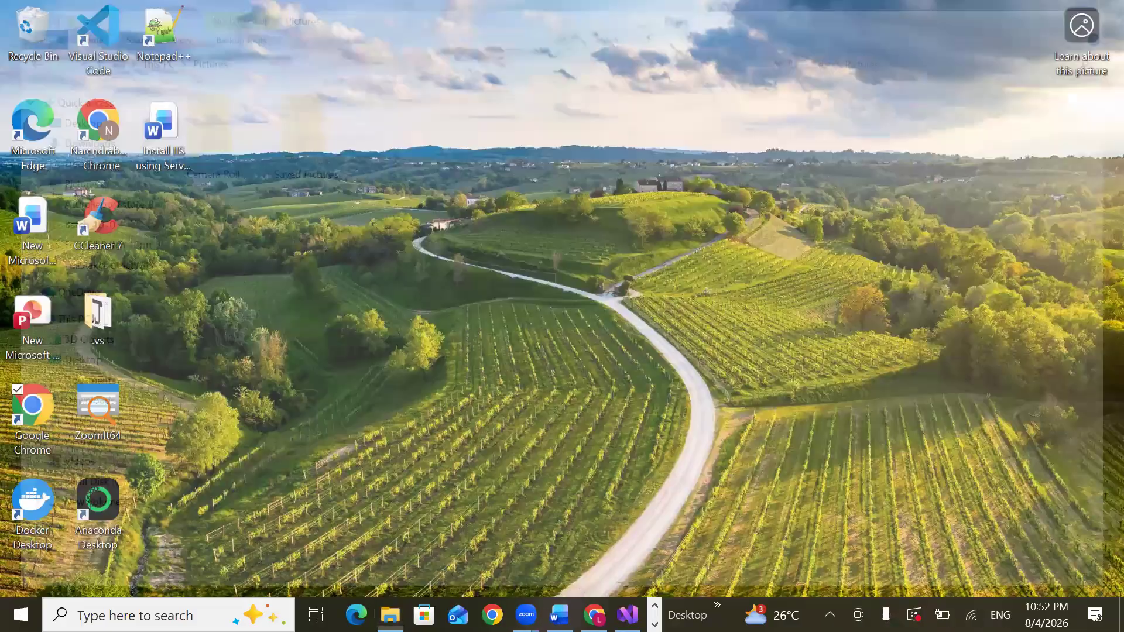
click(560, 614)
scroll(439, 453, up, 20)
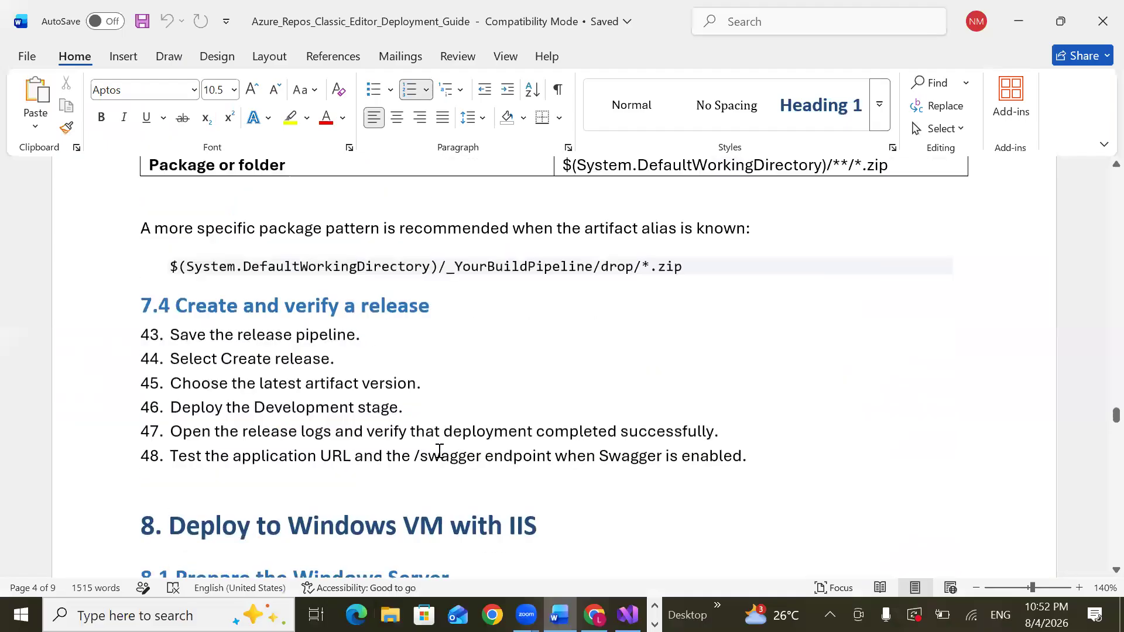
scroll(439, 451, up, 15)
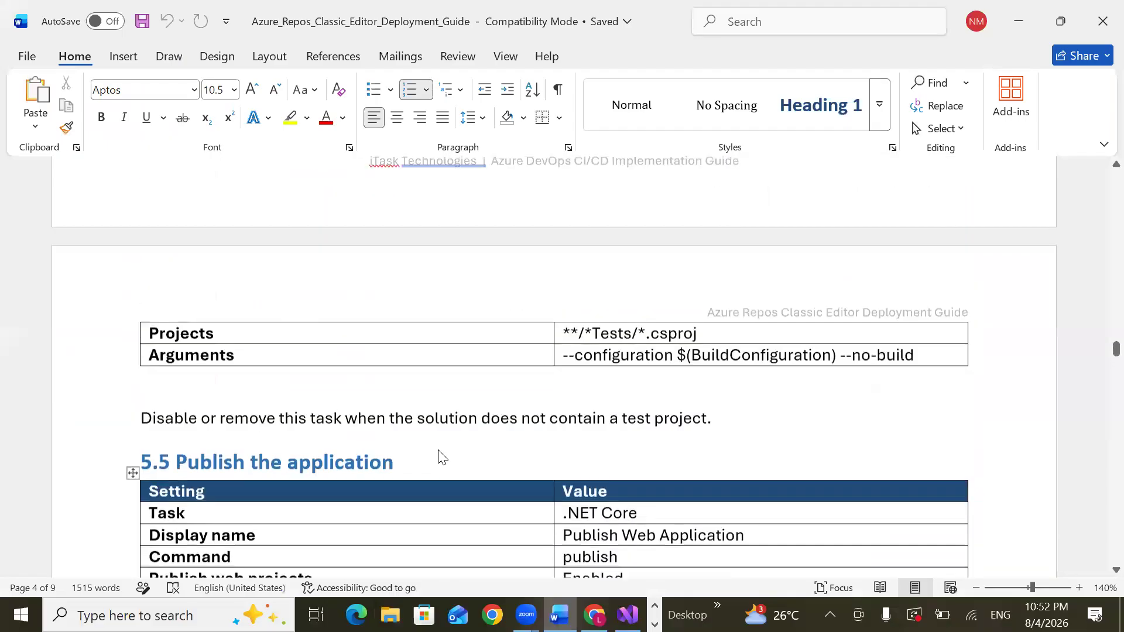
scroll(439, 451, up, 10)
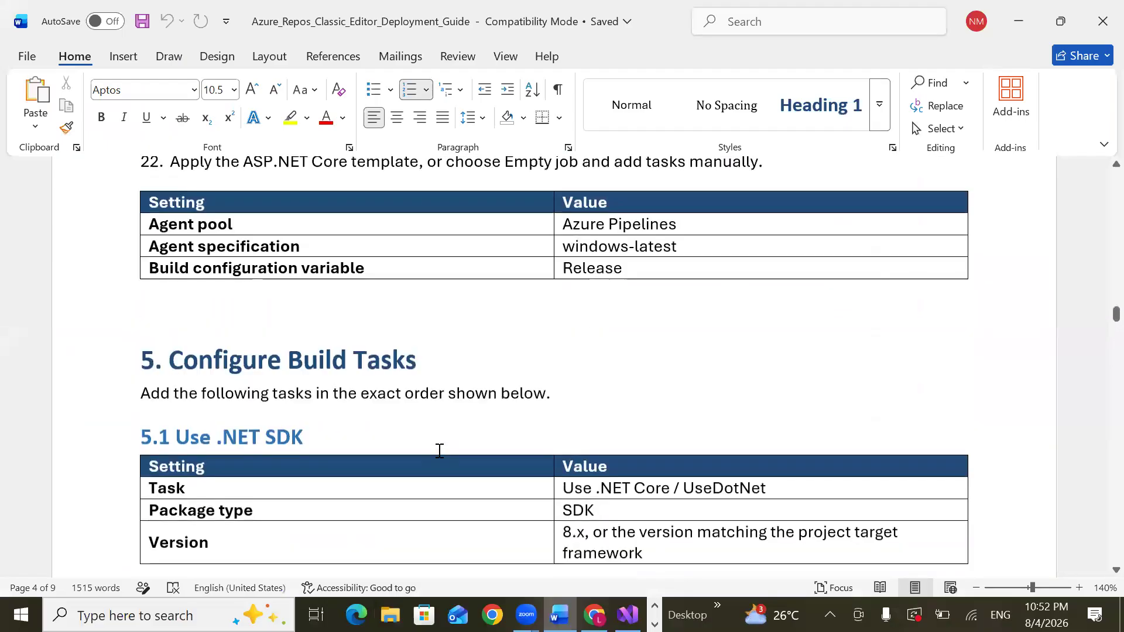
scroll(439, 451, up, 5)
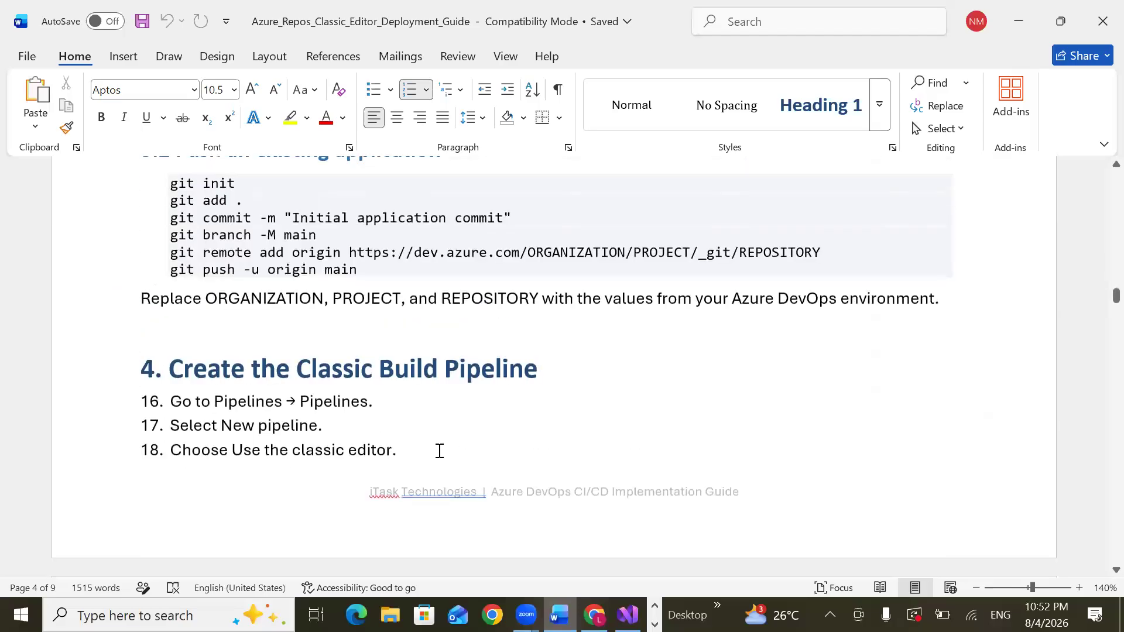
scroll(439, 451, down, 2)
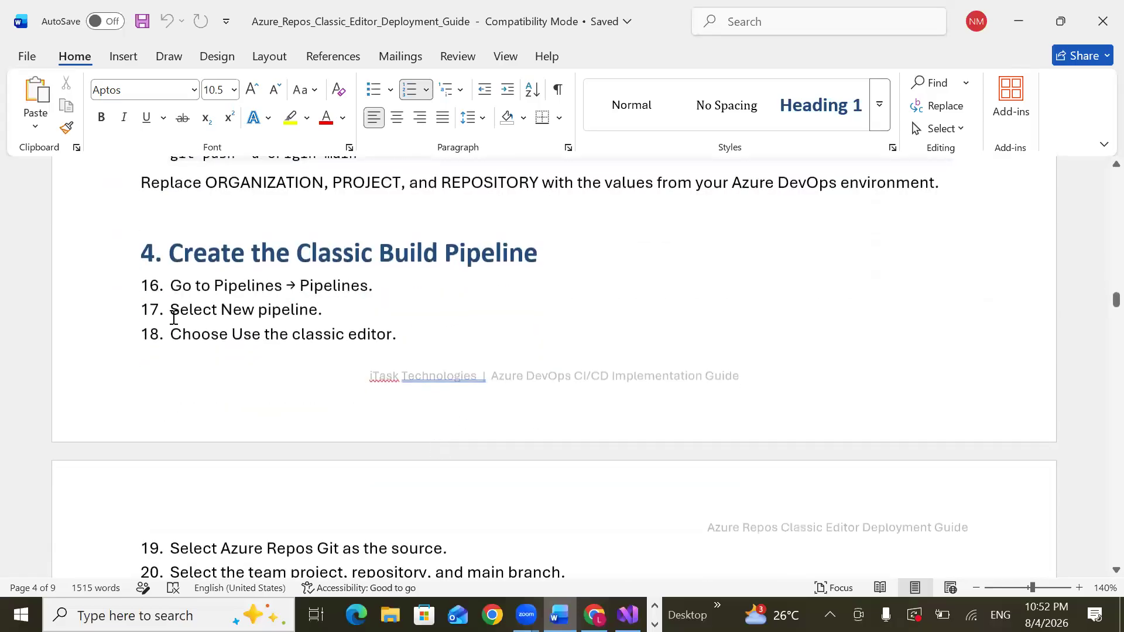
drag(172, 310, 318, 311)
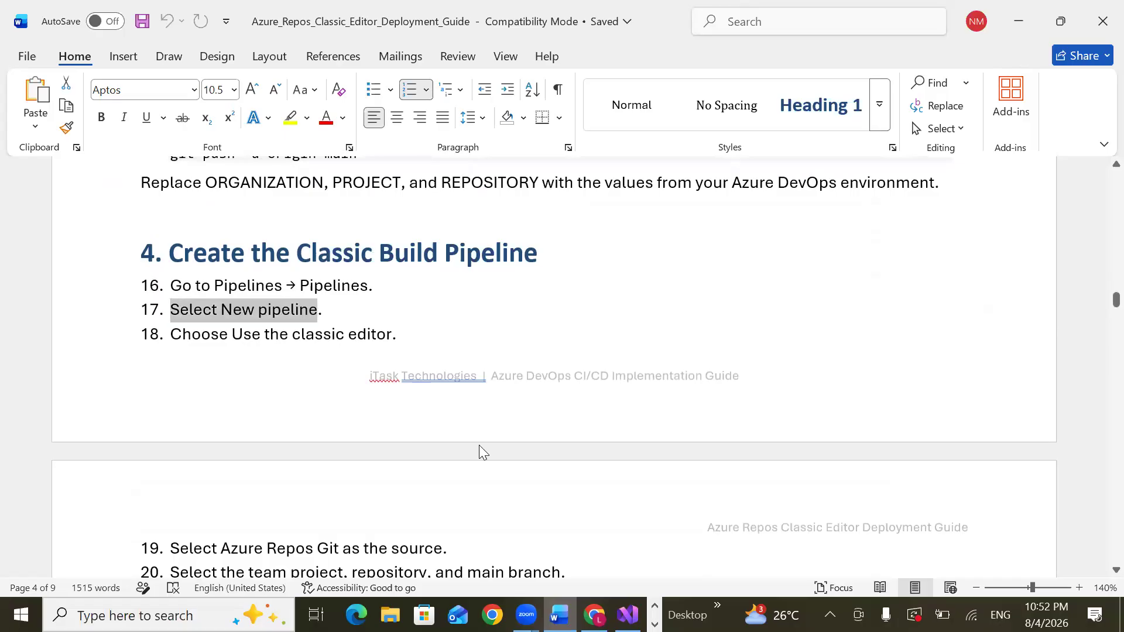
Return to the remote session and bring up the unsaved build pipeline in Edge.
click(655, 624)
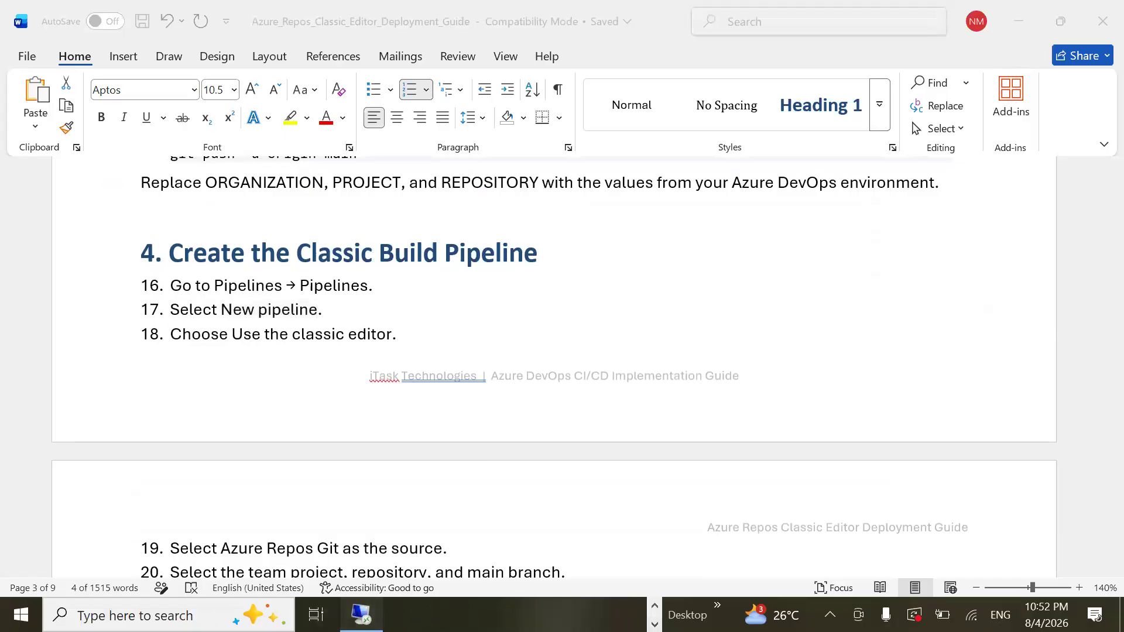
click(361, 615)
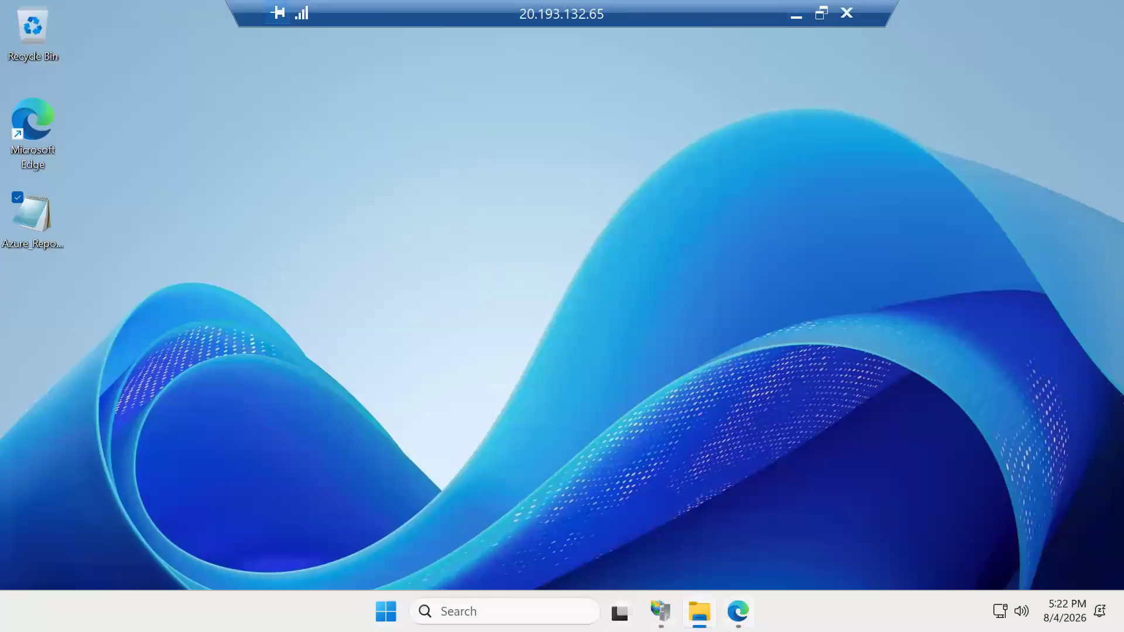
click(738, 611)
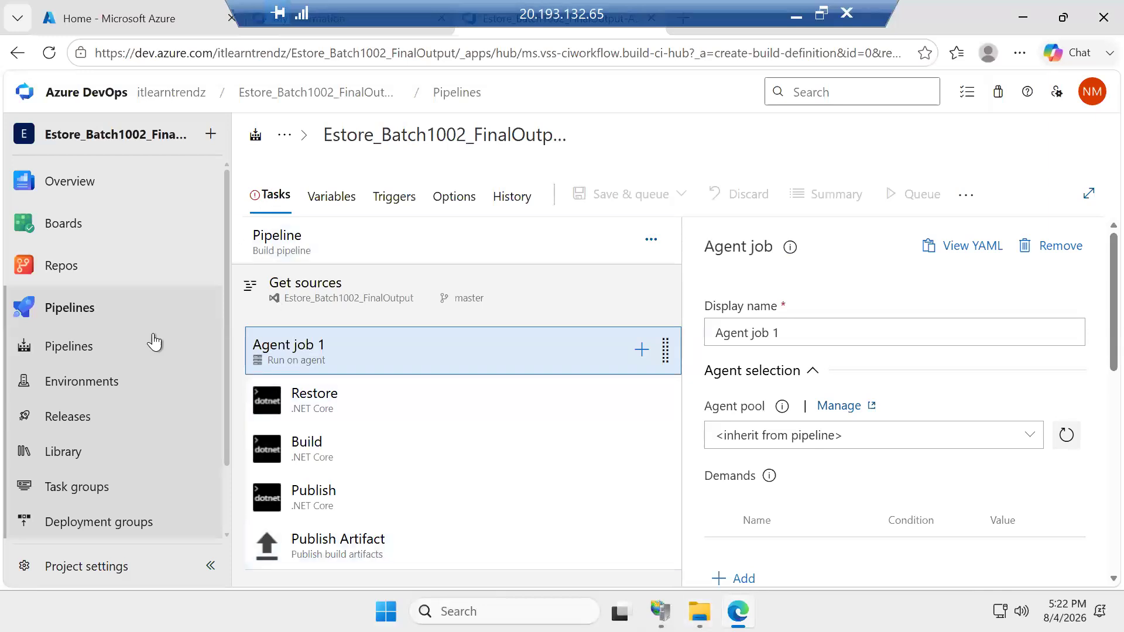
Go back to the Word guide and read steps 19 to 22 with the agent pool, agent specification and build configuration settings.
click(795, 17)
scroll(216, 365, down, 4)
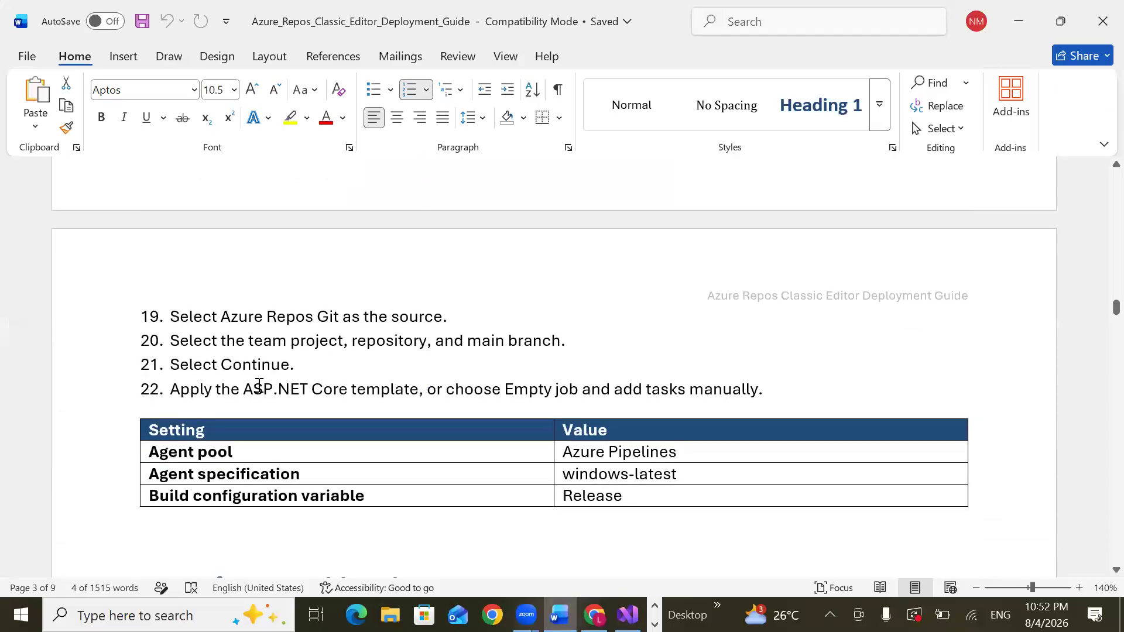
scroll(262, 386, down, 2)
drag(342, 346, 705, 393)
click(650, 383)
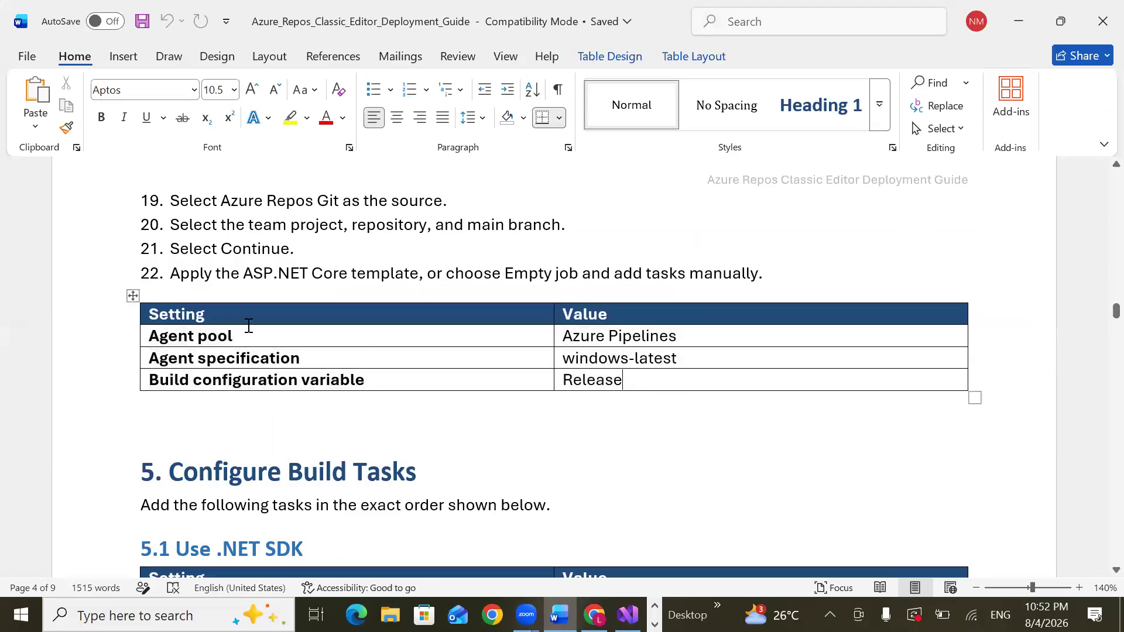
scroll(249, 326, up, 1)
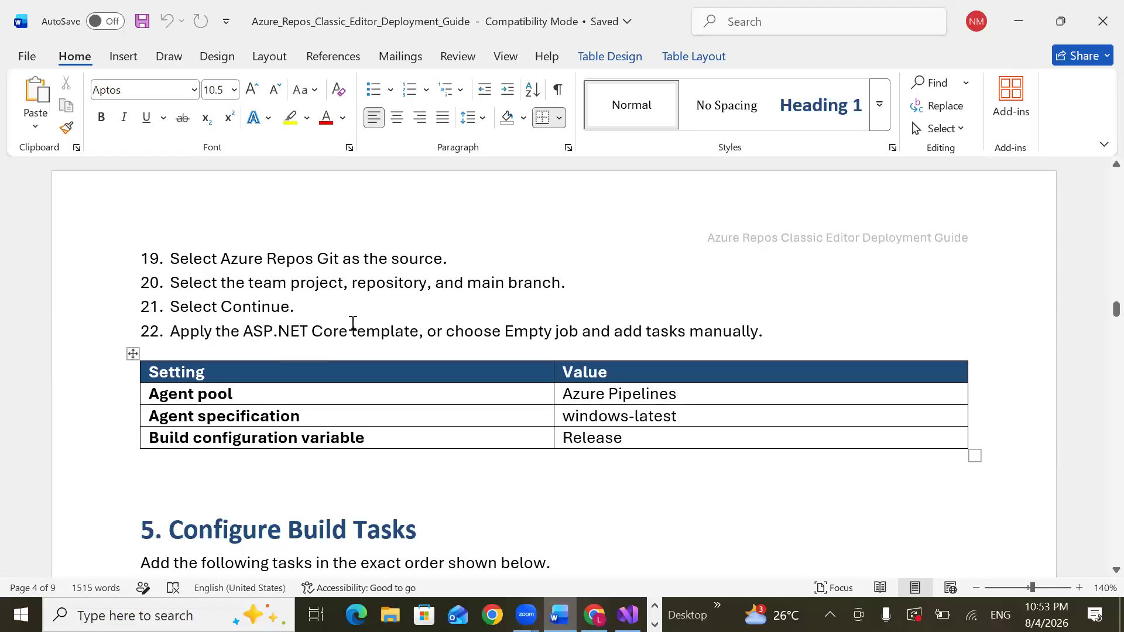
scroll(566, 363, down, 1)
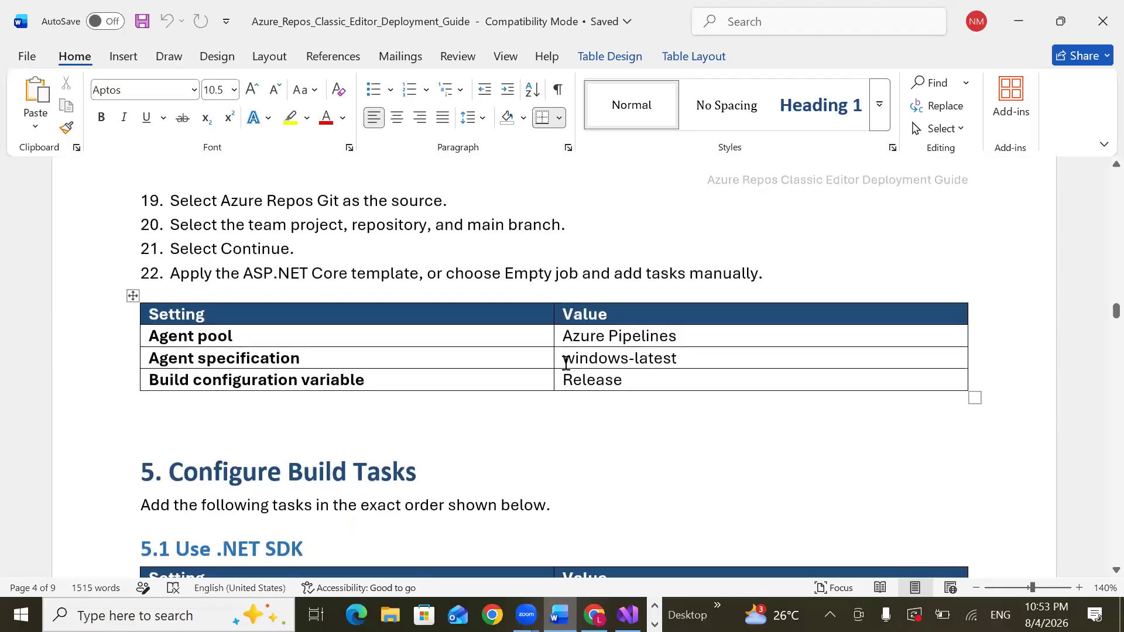
scroll(566, 363, down, 4)
scroll(566, 363, up, 4)
In the remote session's Azure DevOps, leave the unsaved build pipeline for the Pipelines page, discarding its changes.
key(alt+Tab)
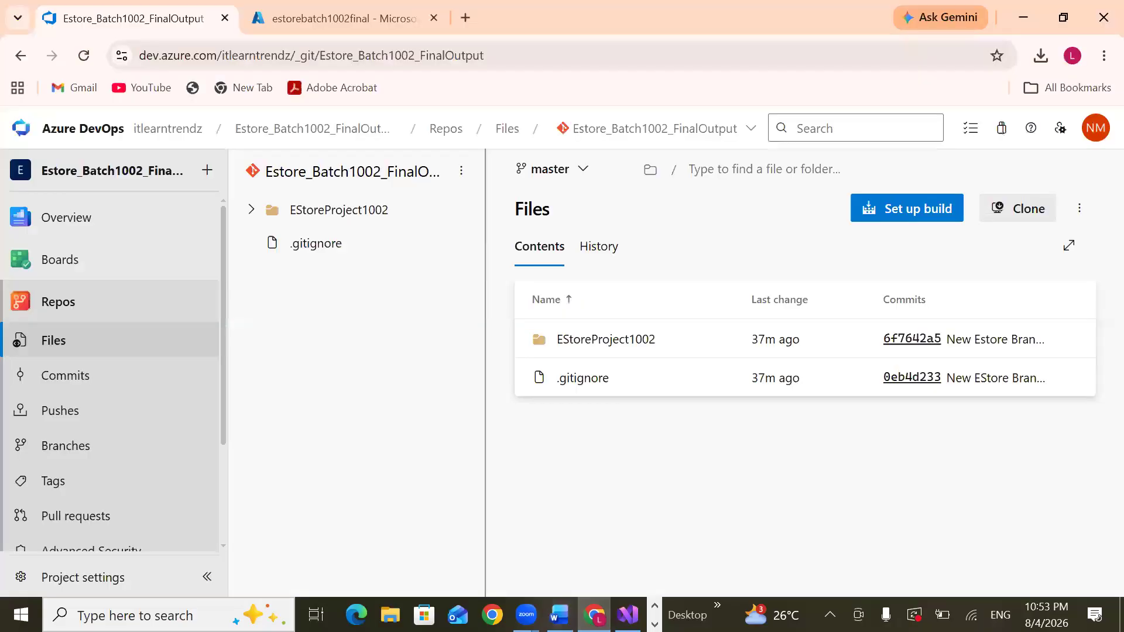
click(654, 624)
click(361, 615)
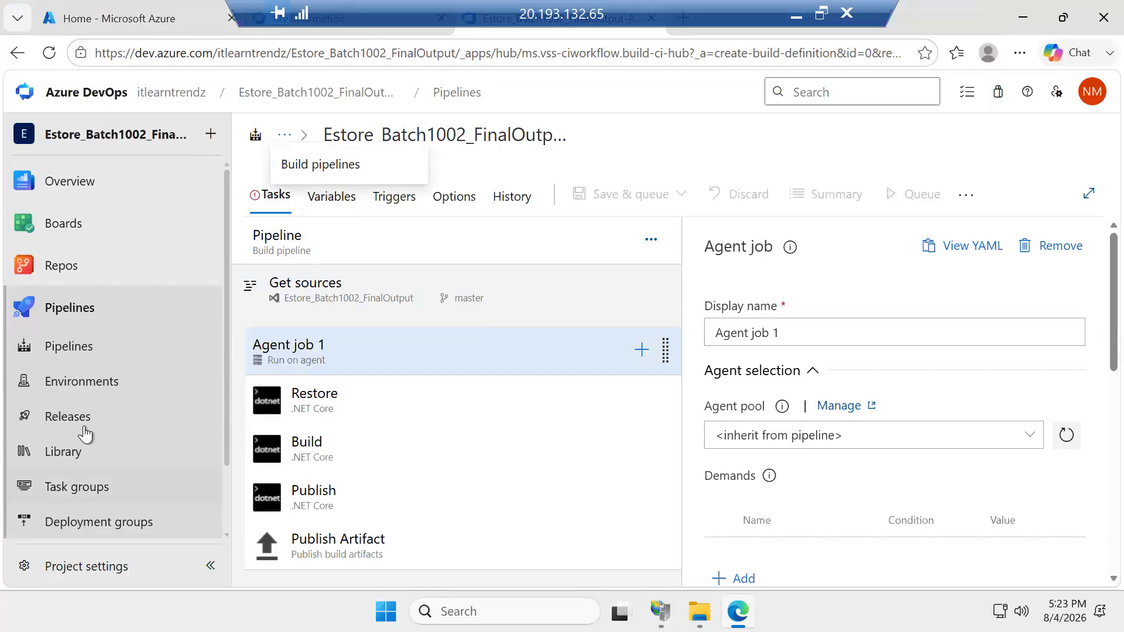
click(92, 357)
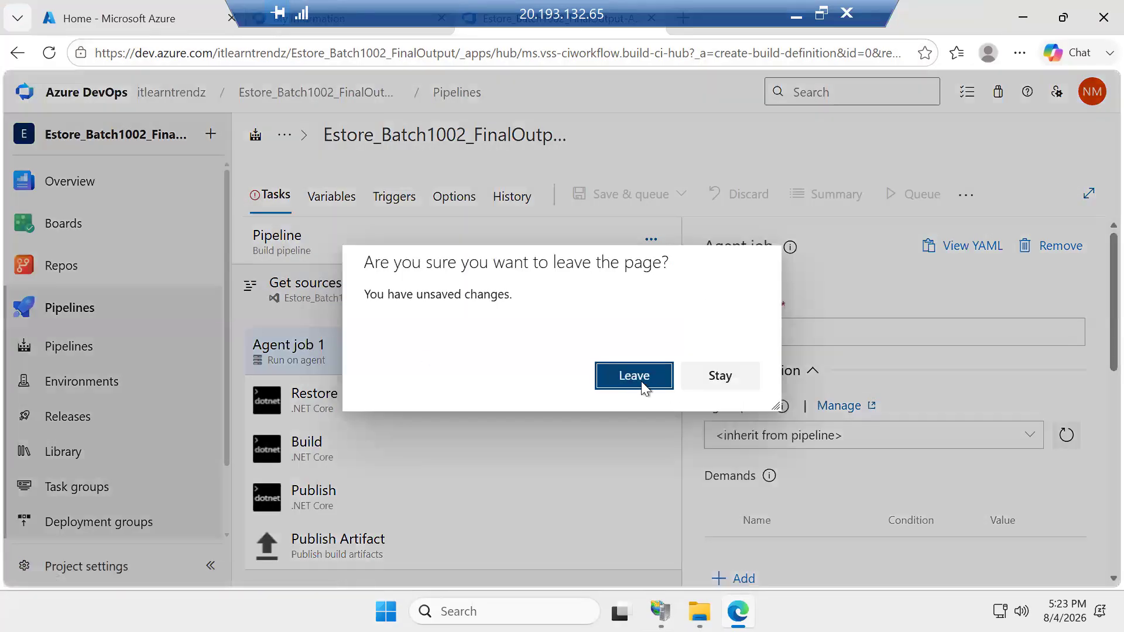
click(666, 384)
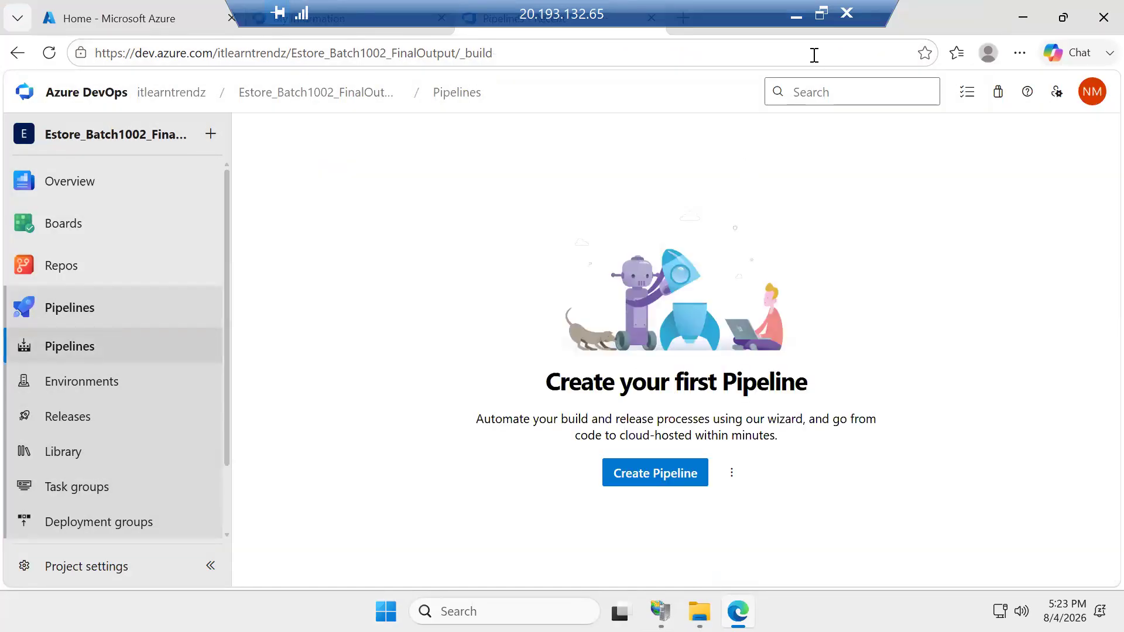
Switch to Azure DevOps in the local Chrome and start creating a pipeline in the Estore_Batch1002_FinalOutput project.
click(796, 19)
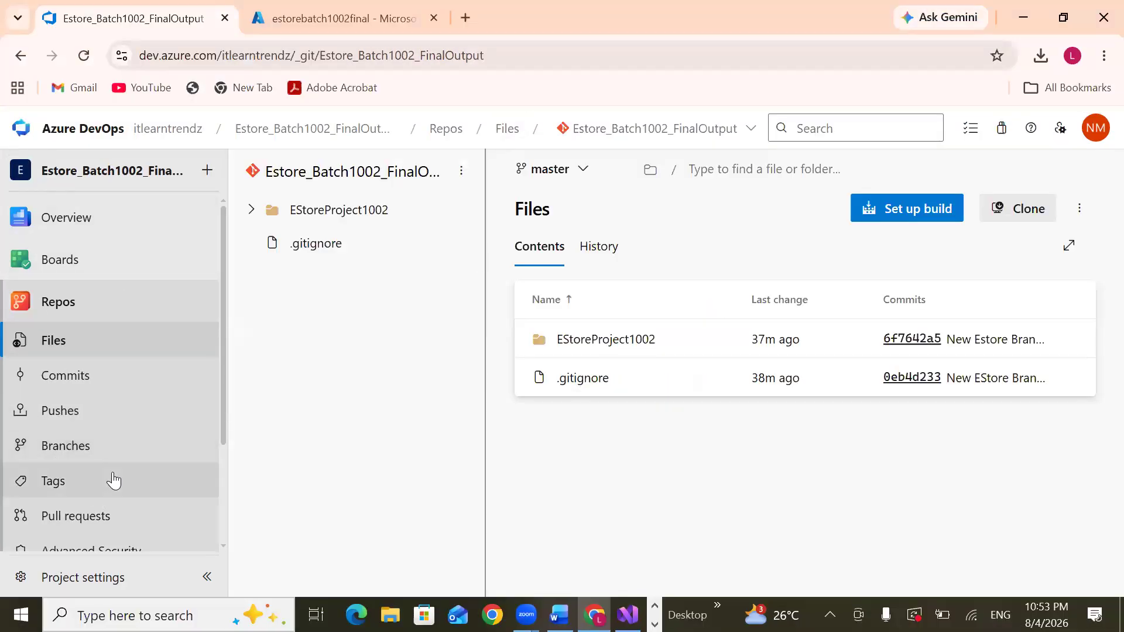
scroll(102, 468, down, 3)
click(94, 452)
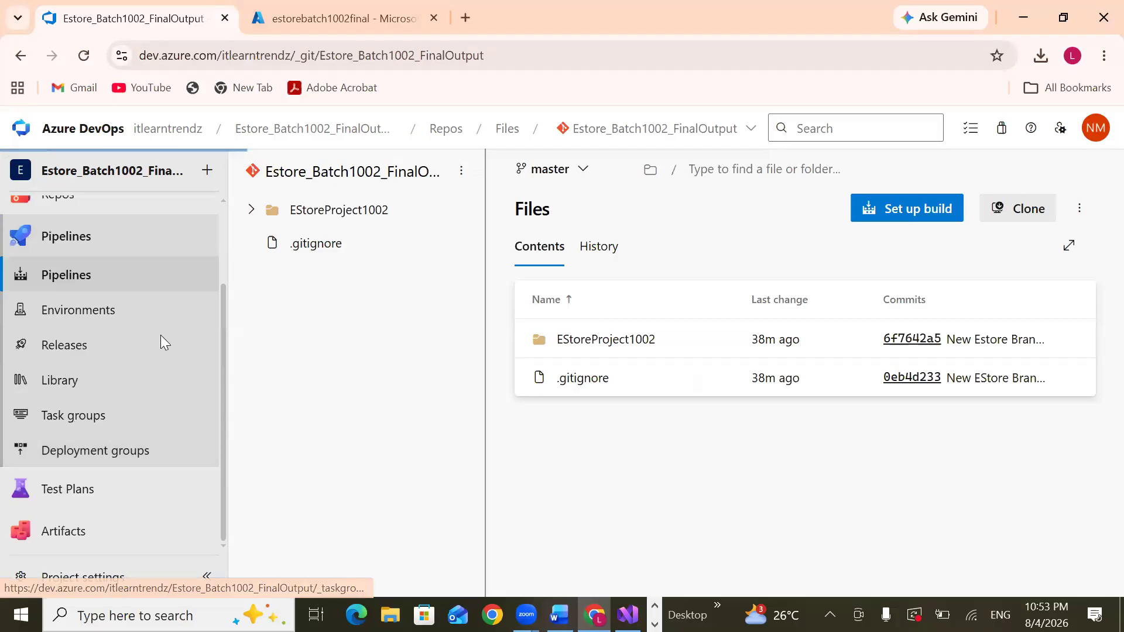
click(675, 509)
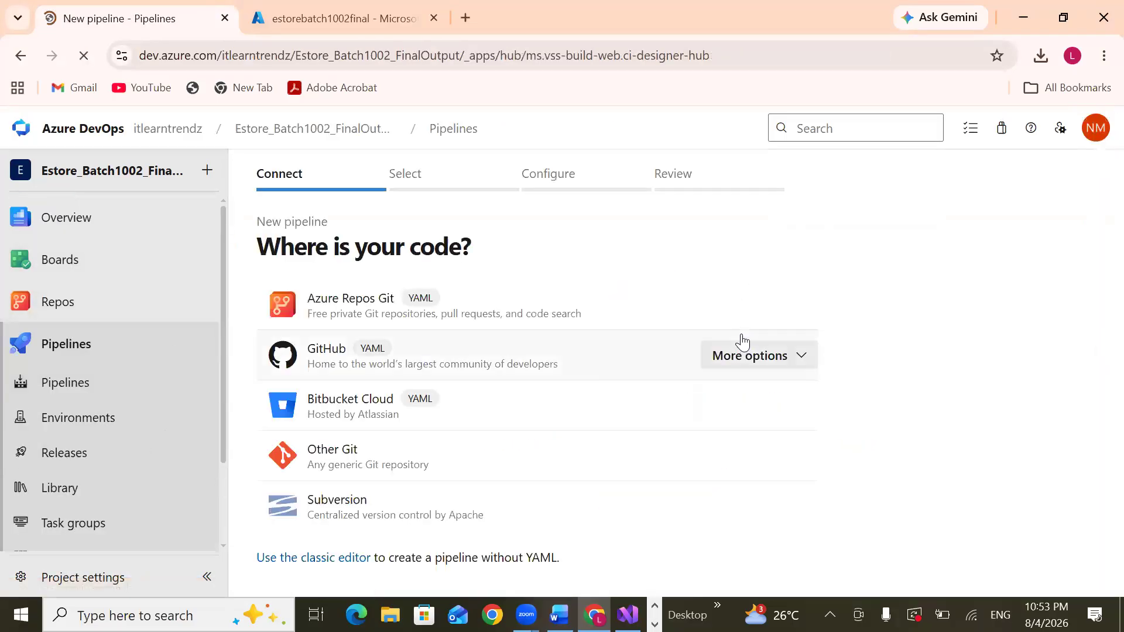
Check steps 16 to 19 of the Word guide and choose the classic editor for the new pipeline in Chrome.
key(alt+Tab)
key(Tab)
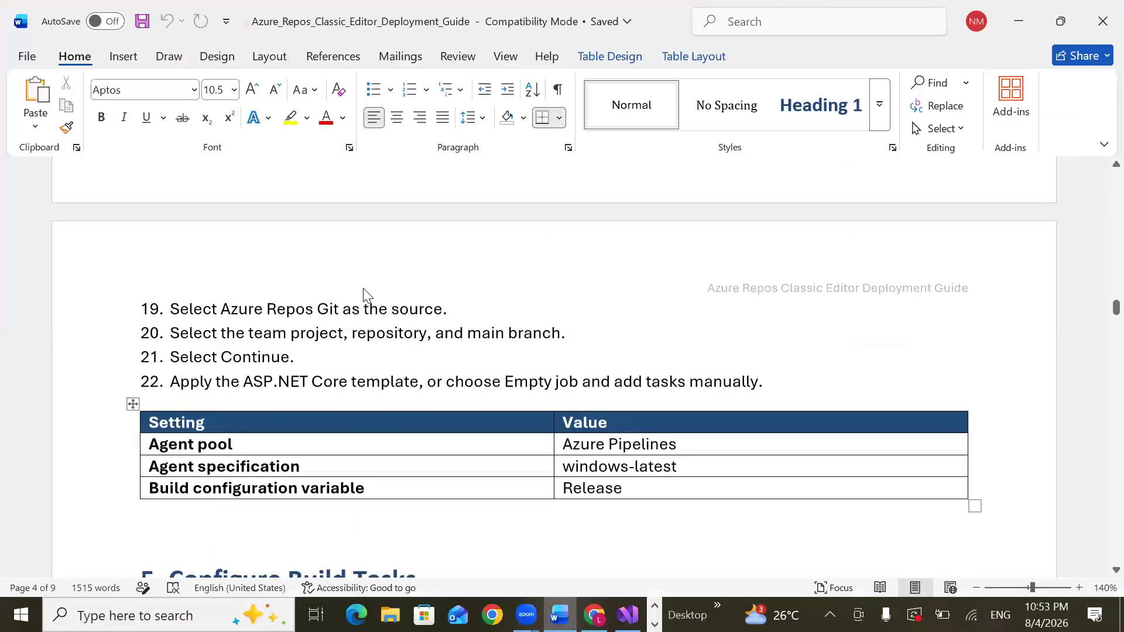
scroll(363, 288, up, 5)
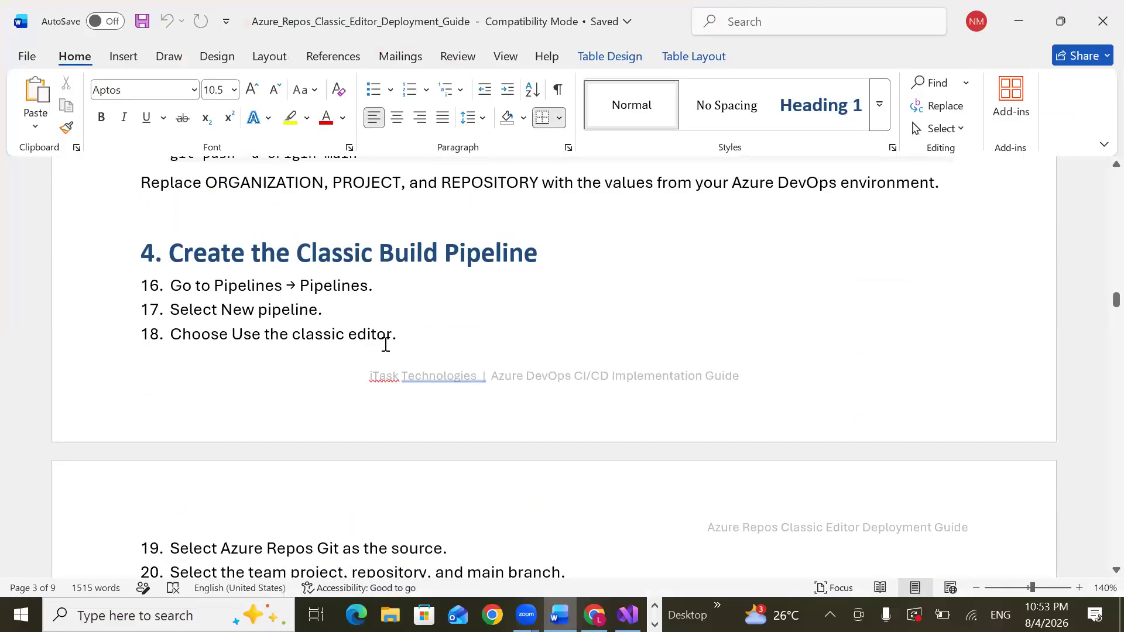
scroll(386, 345, down, 3)
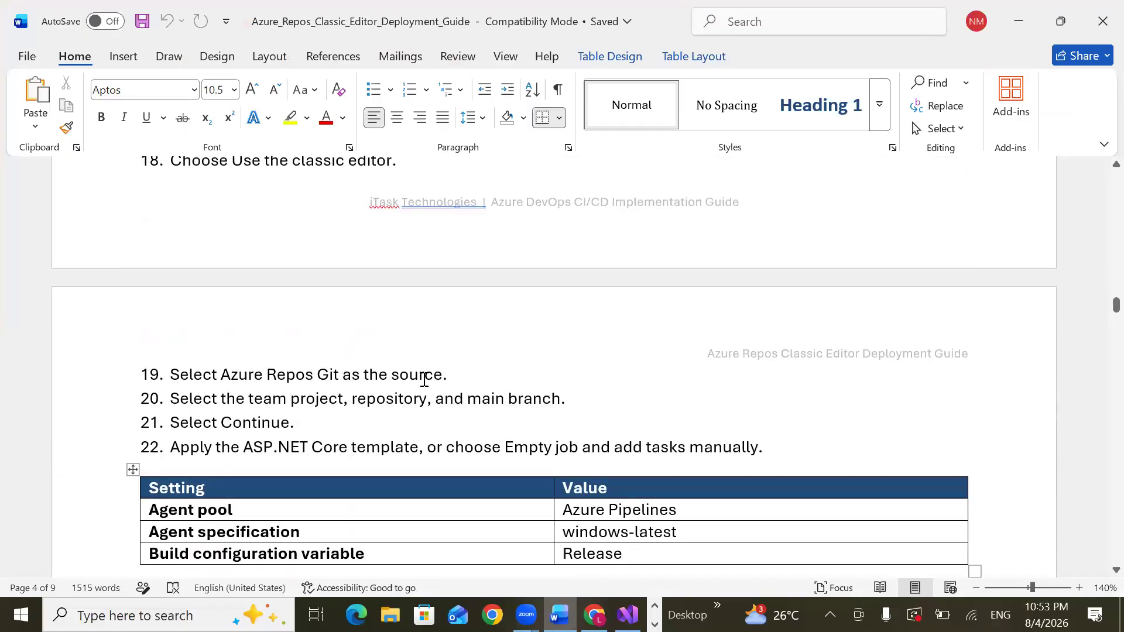
key(alt+Tab)
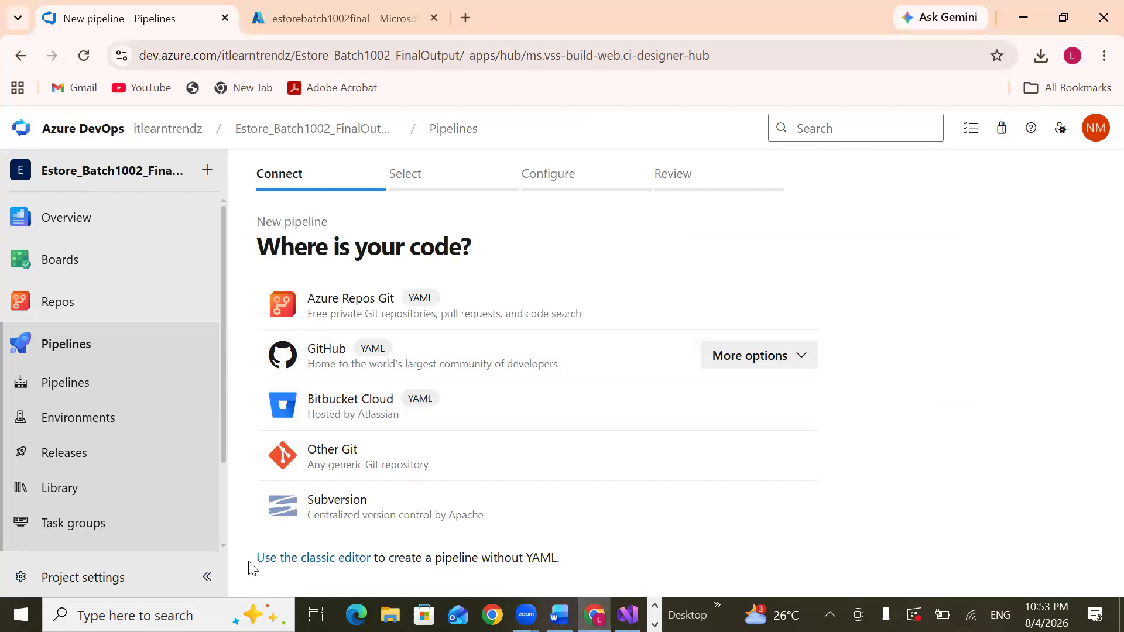
click(293, 557)
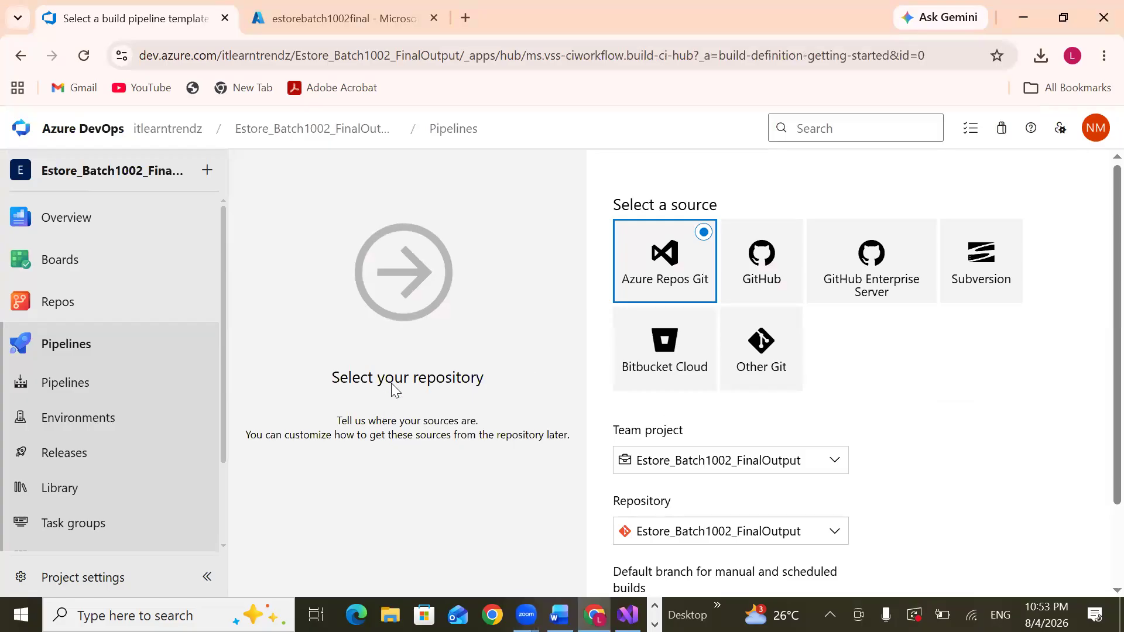
Check the source steps in the guide and continue with Azure Repos Git and the Estore_Batch1002_FinalOutput project and repository.
key(alt+Tab)
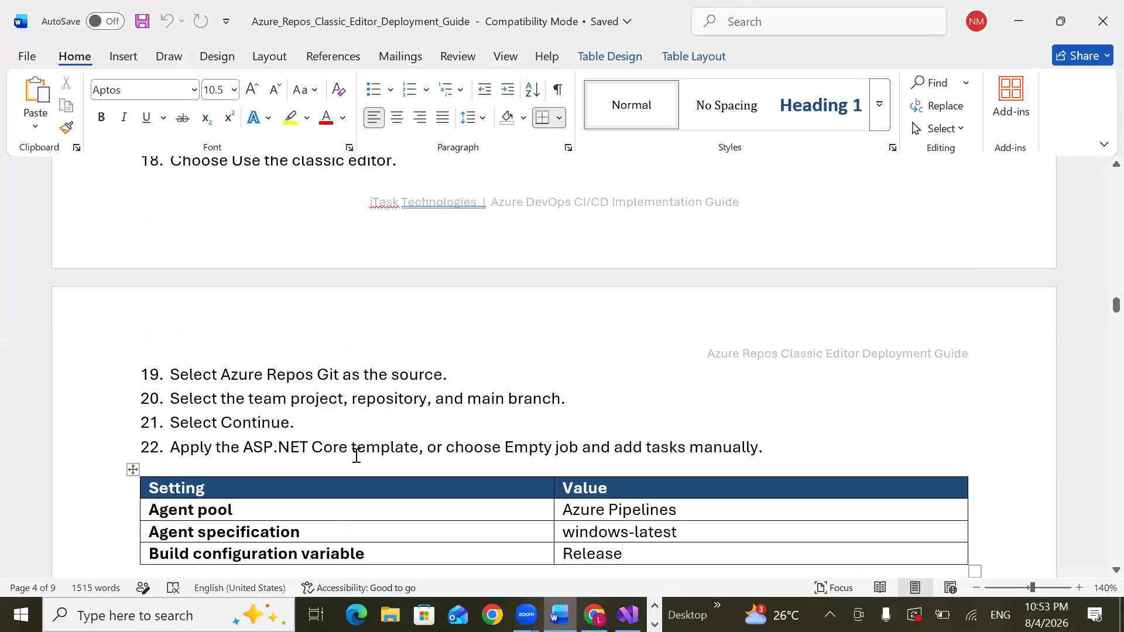
key(alt+Tab)
scroll(719, 392, down, 2)
click(657, 582)
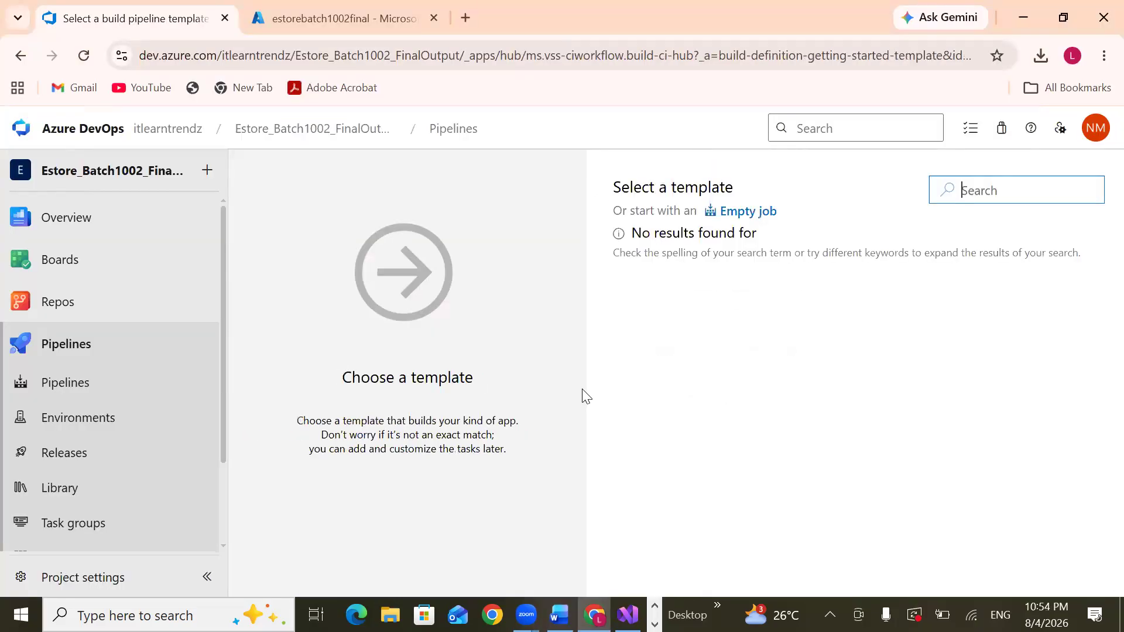
Copy "ASP.NET Core" from step 22 of the Word guide, search the pipeline templates for it and apply the ASP.NET Core template.
key(alt+Tab)
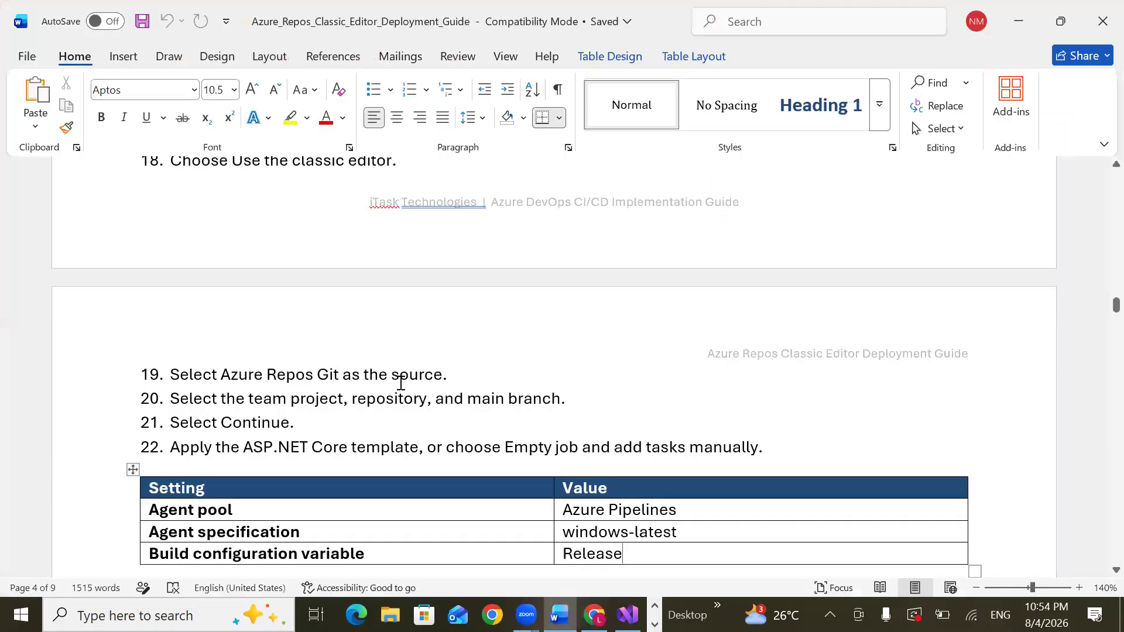
scroll(401, 384, down, 3)
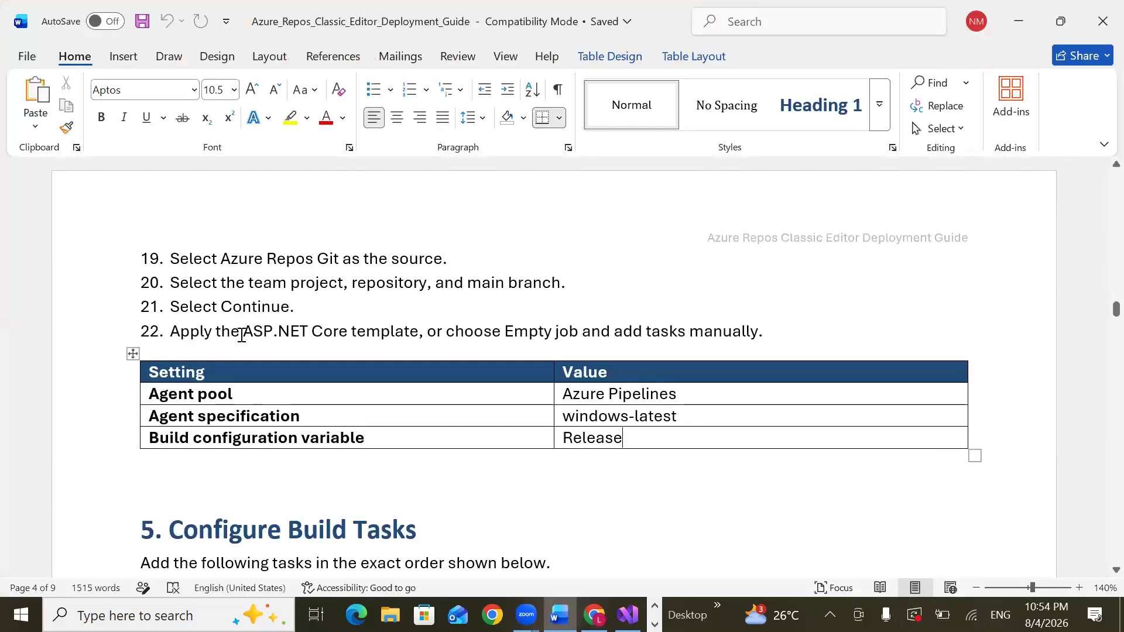
drag(241, 334, 338, 330)
key(ctrl+c)
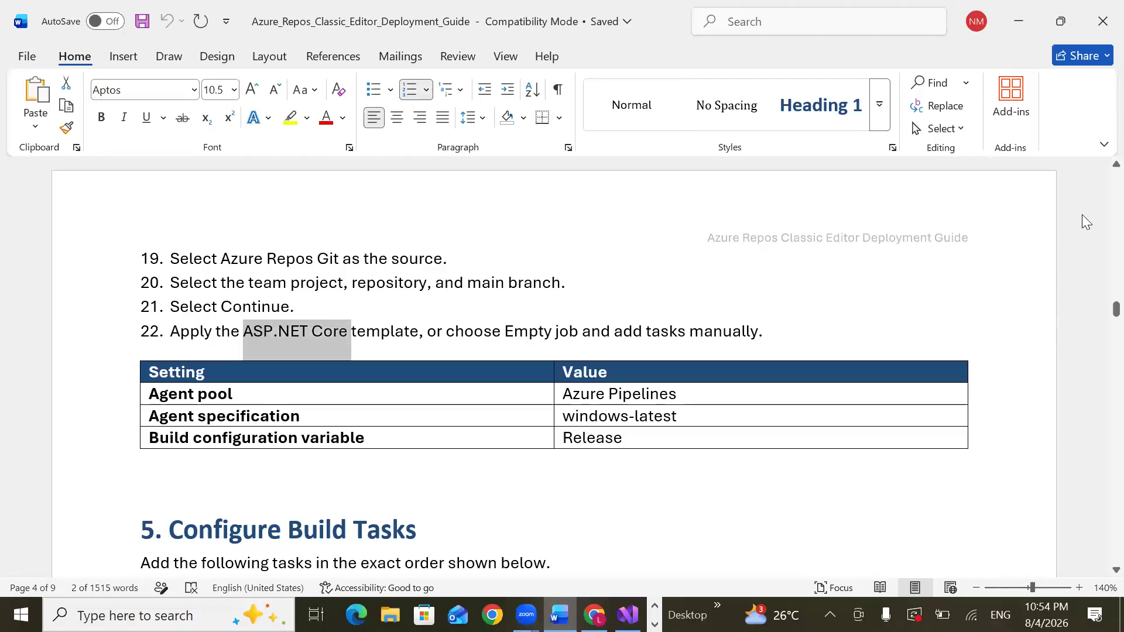
key(alt+Tab)
click(1019, 194)
key(ctrl+v)
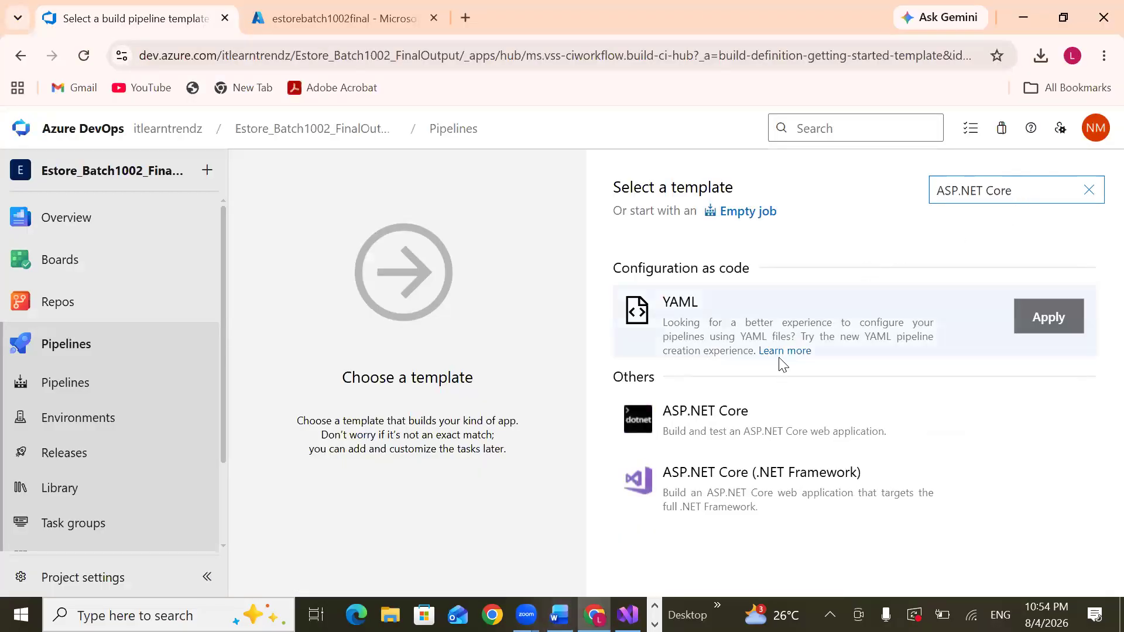
mouse_move(756, 416)
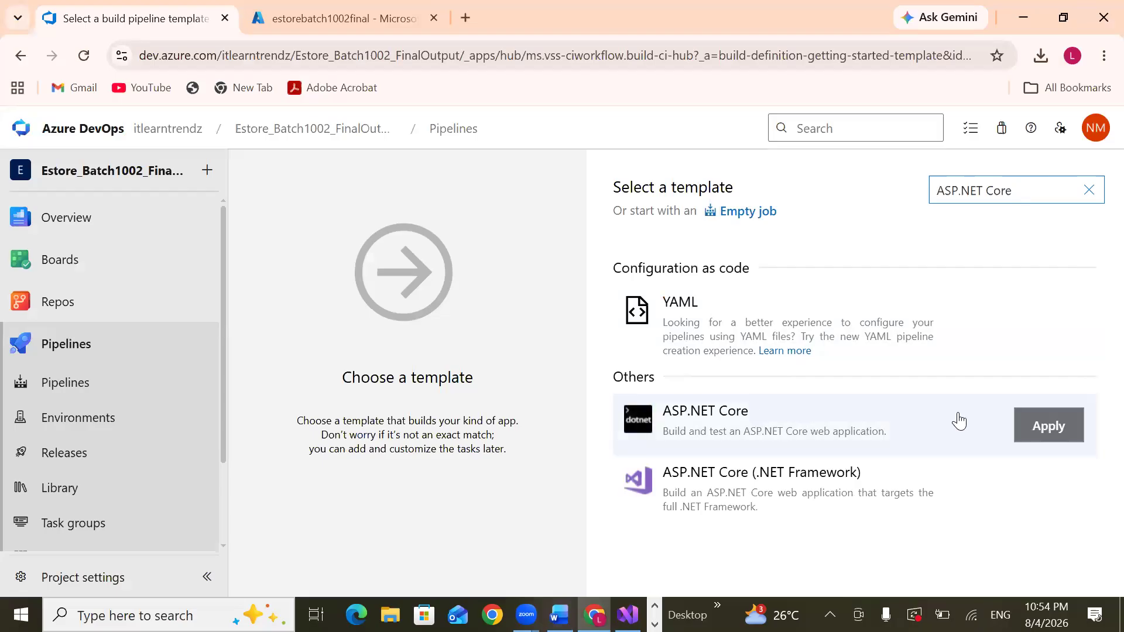
click(1040, 432)
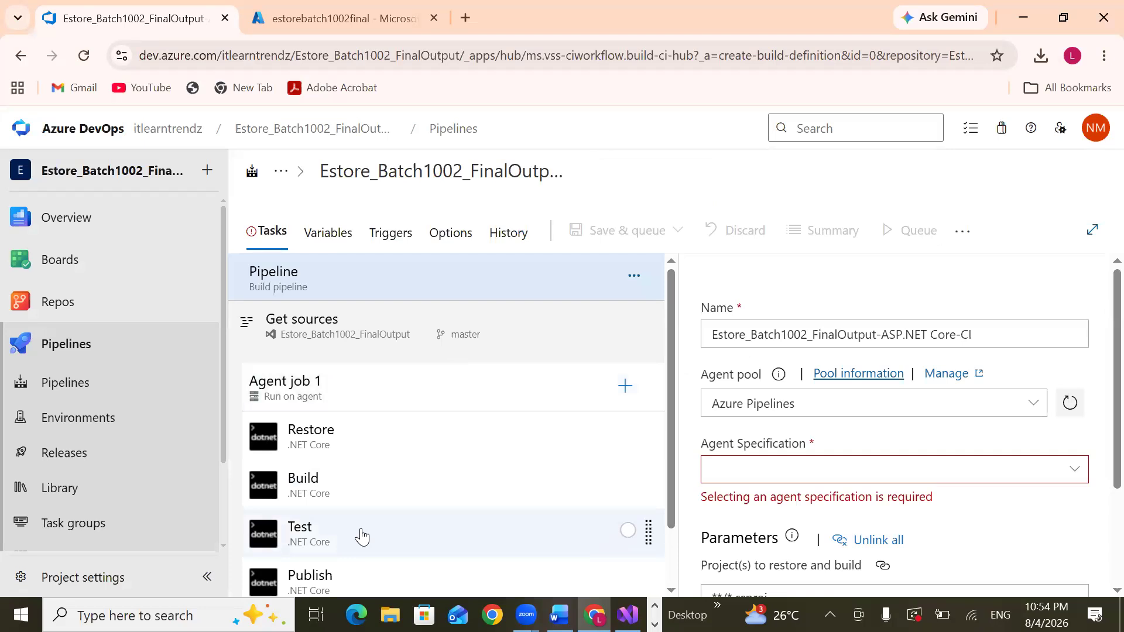
Remove the Test task from the build pipeline's agent job.
scroll(358, 534, down, 2)
right_click(362, 470)
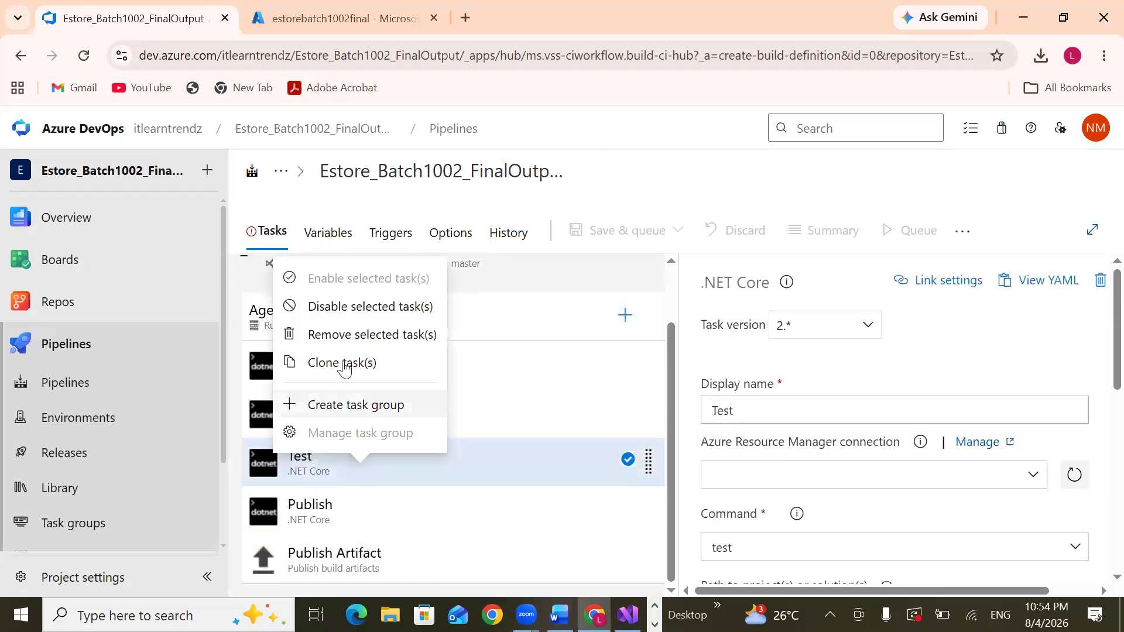
click(347, 336)
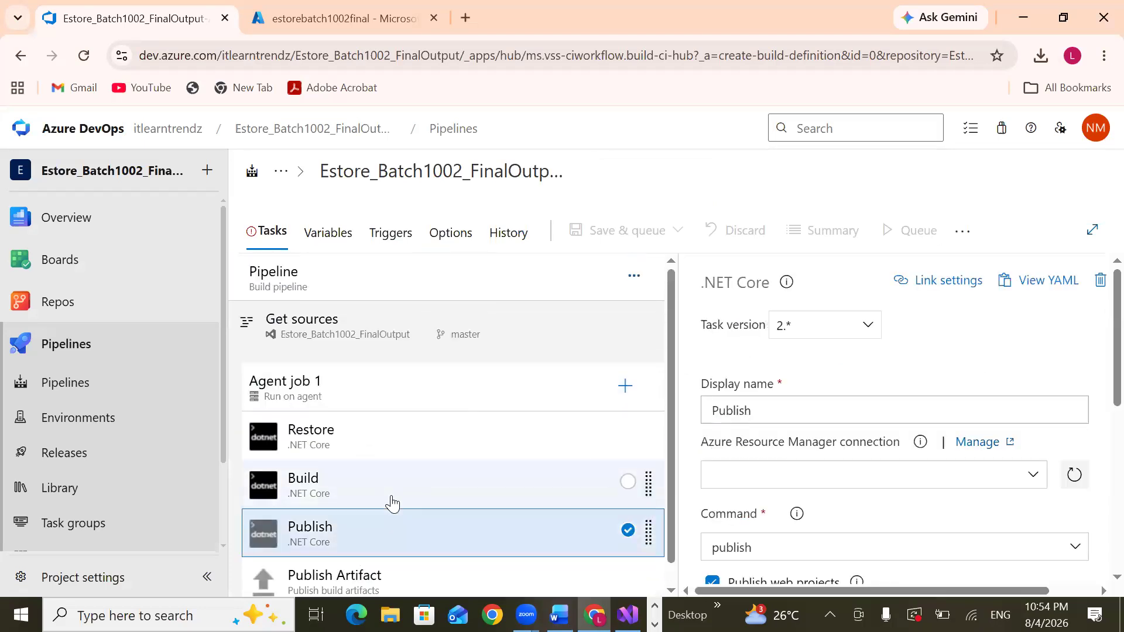
Review the settings of Get sources and of the Restore, Build, Publish and Publish Artifact tasks.
click(381, 346)
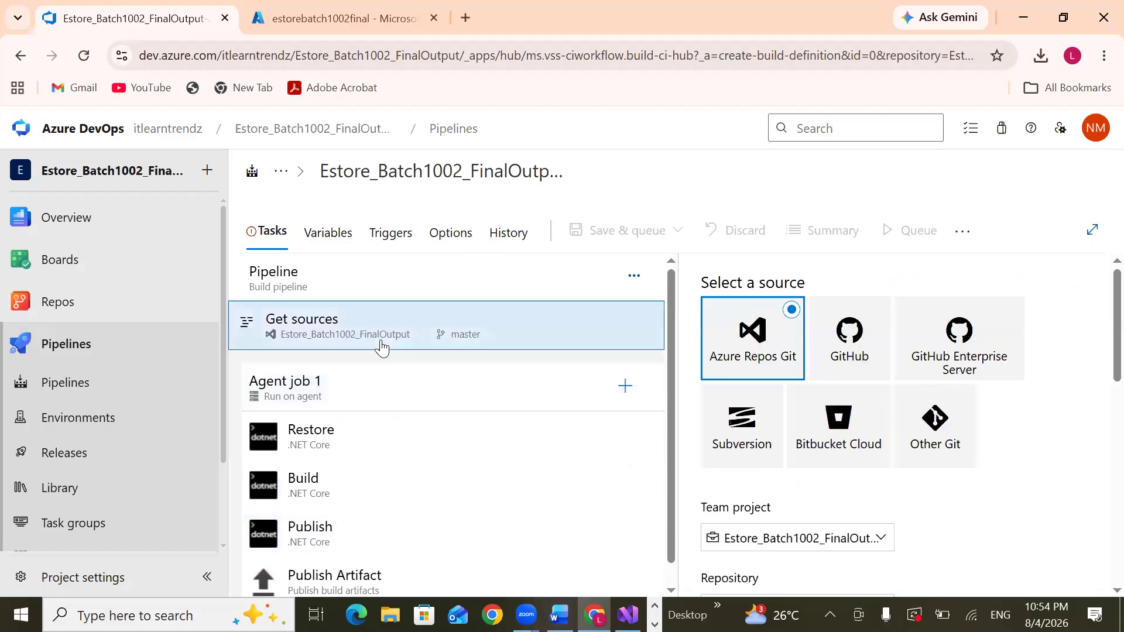
click(366, 446)
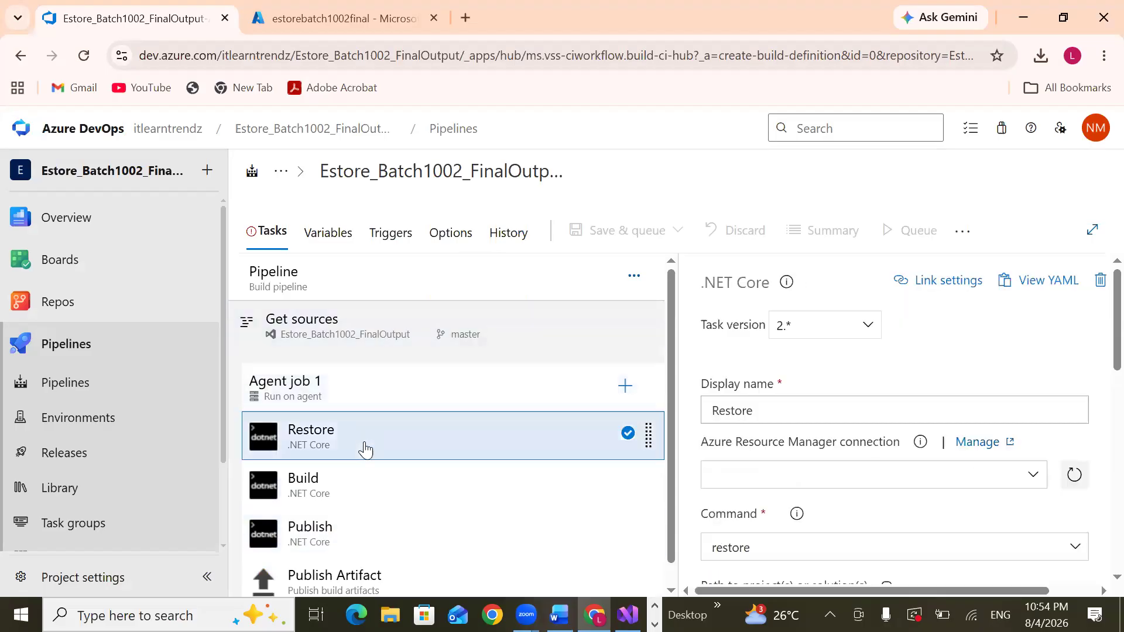
scroll(351, 463, down, 1)
click(340, 479)
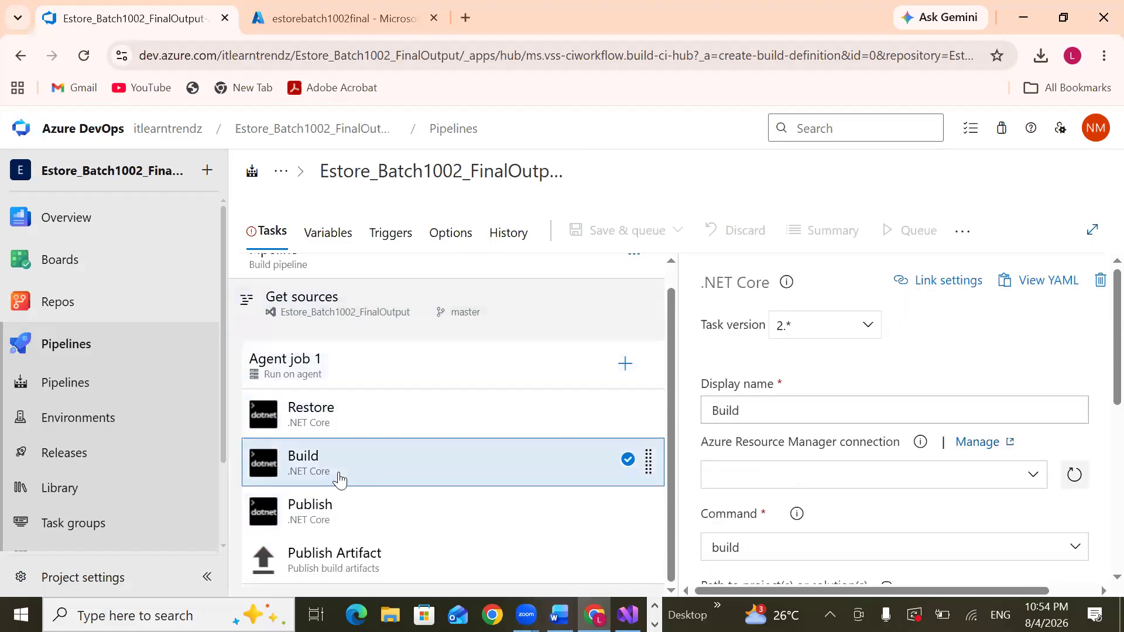
click(328, 510)
click(335, 555)
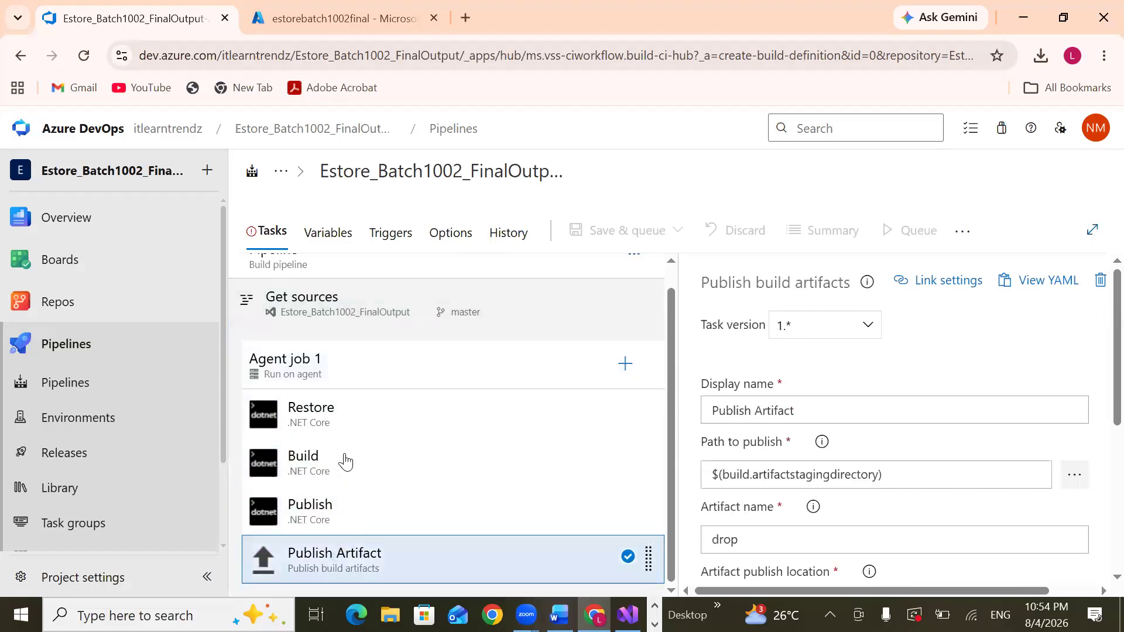
click(350, 416)
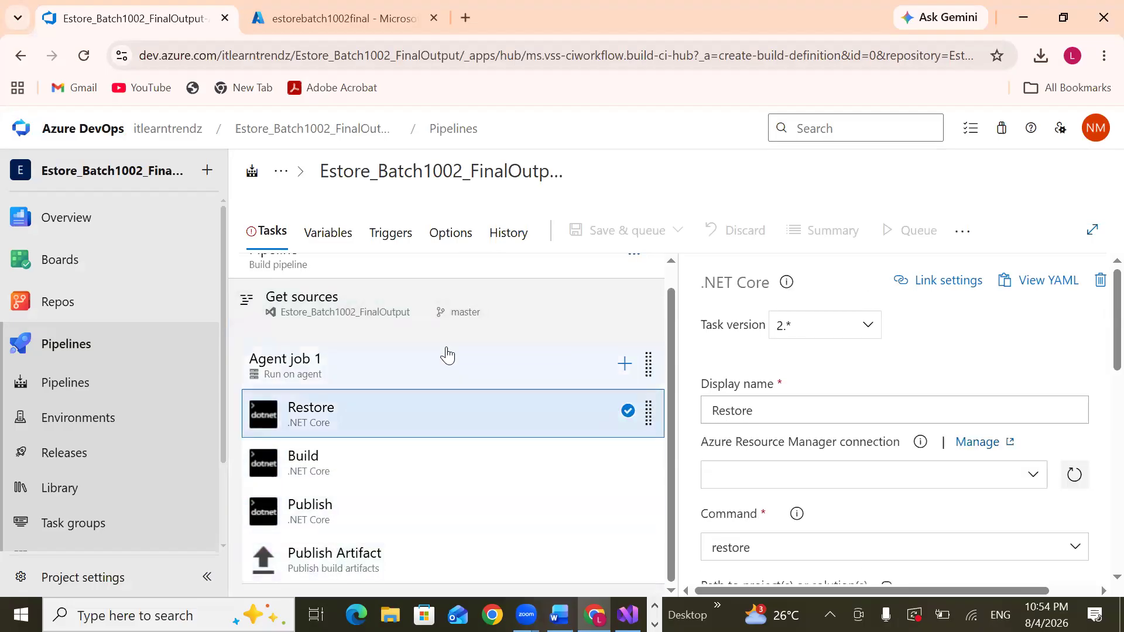
Check the agent settings table in the Word guide and set Agent job 1's agent pool to Azure Pipelines in Chrome.
key(alt+Tab)
click(308, 383)
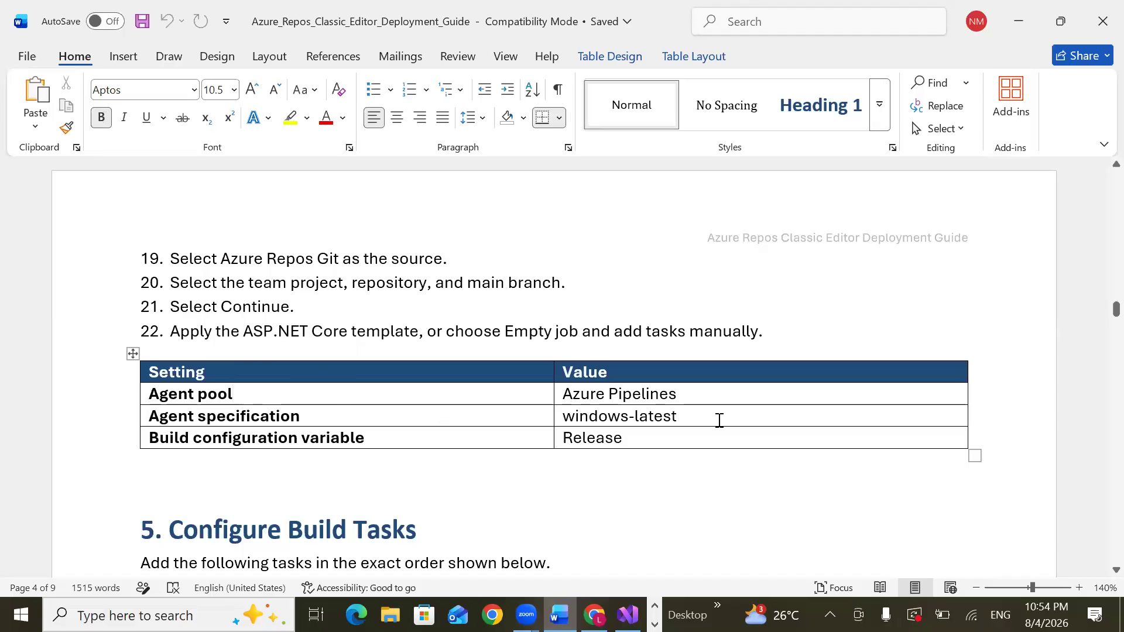
key(alt+Tab)
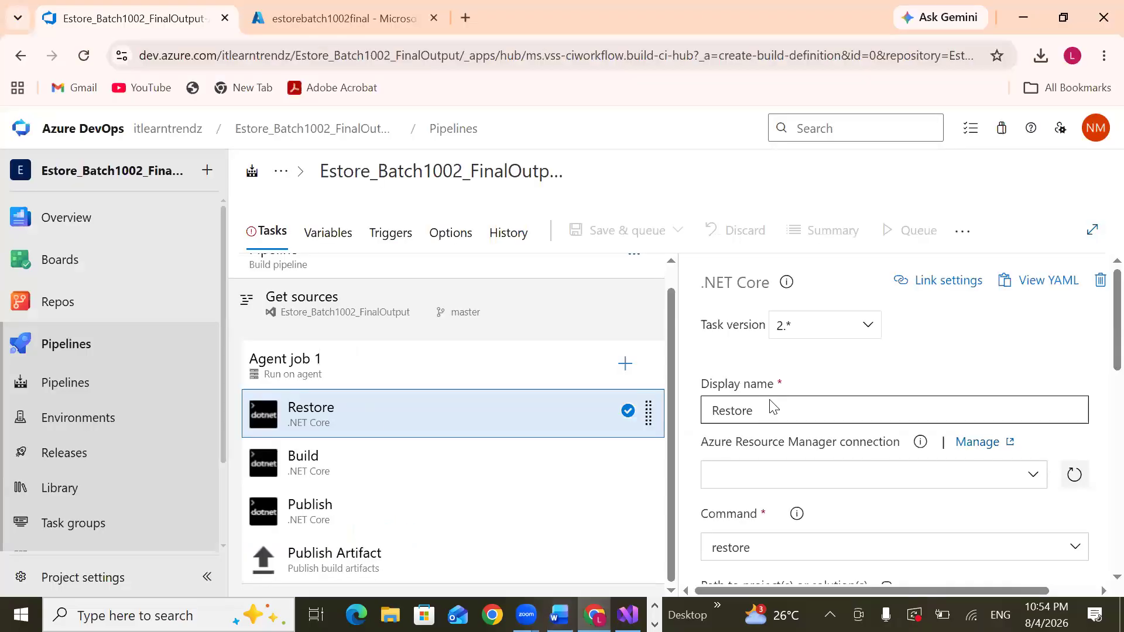
click(355, 385)
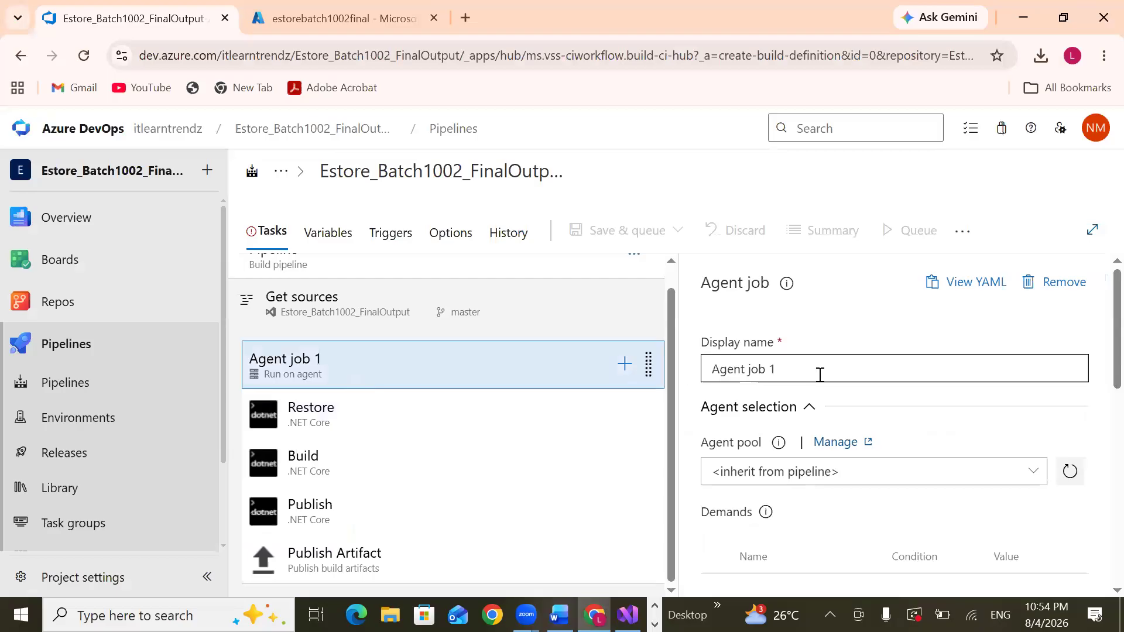
scroll(819, 381, down, 5)
scroll(820, 384, up, 5)
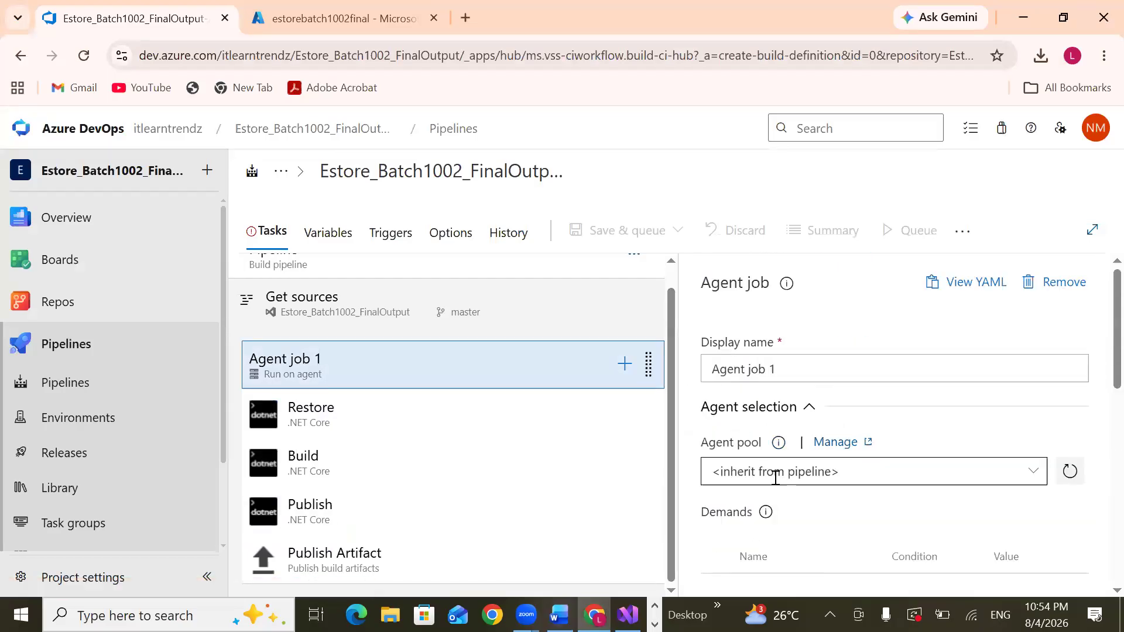
click(1031, 471)
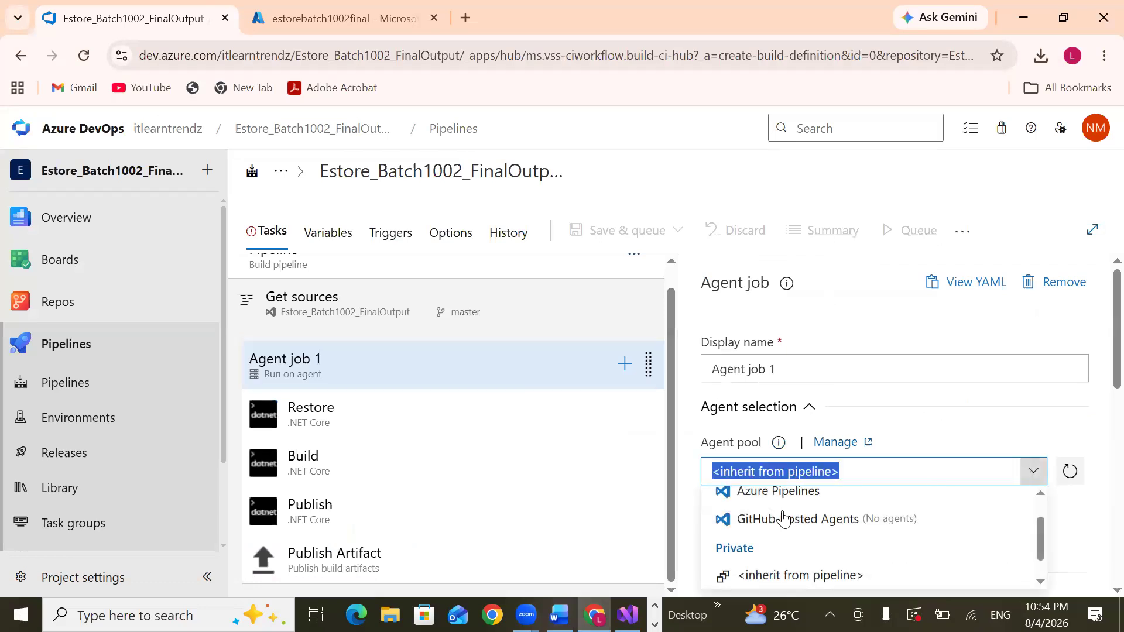
click(788, 492)
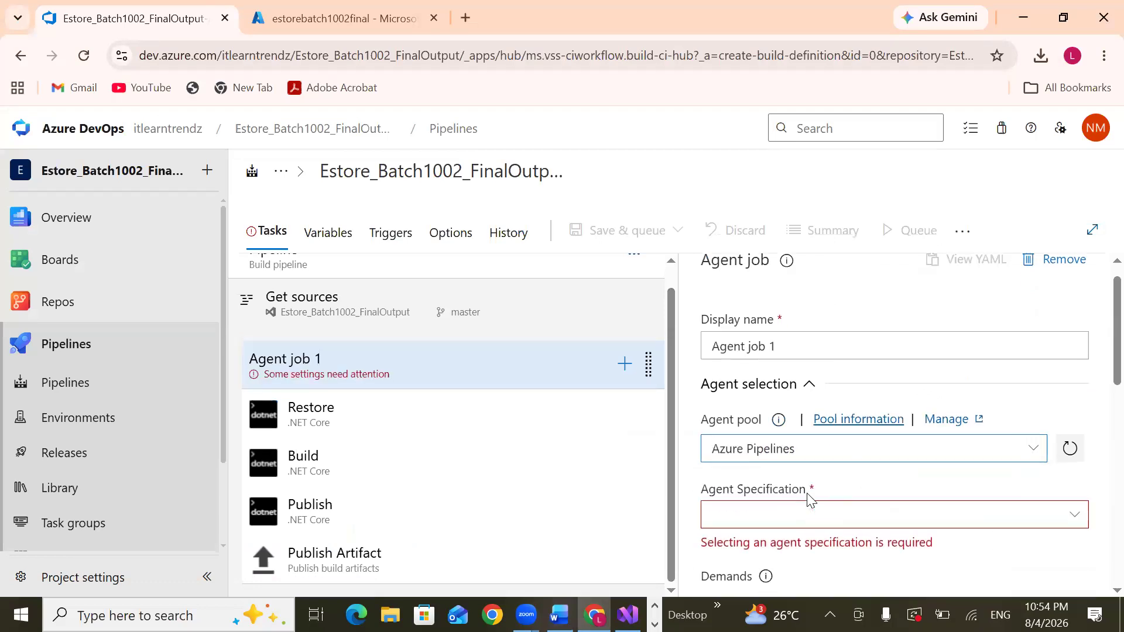
Set the agent job's agent specification to windows-latest and compare it with the settings table in the Word guide.
scroll(809, 499, down, 3)
click(1074, 363)
scroll(864, 433, down, 3)
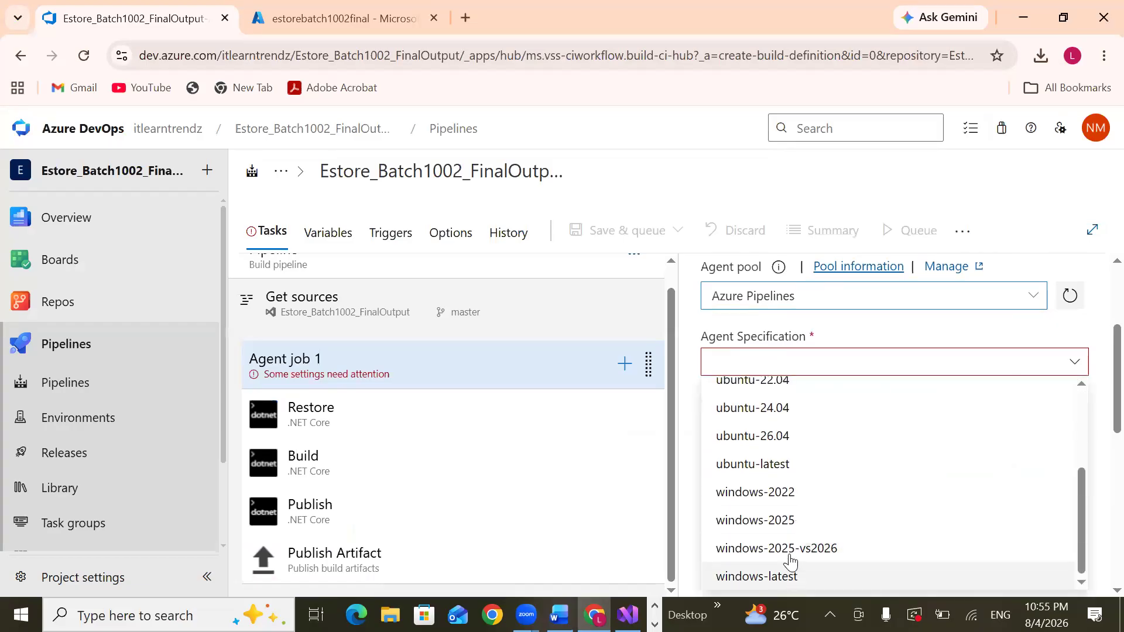
click(790, 563)
key(alt+Tab)
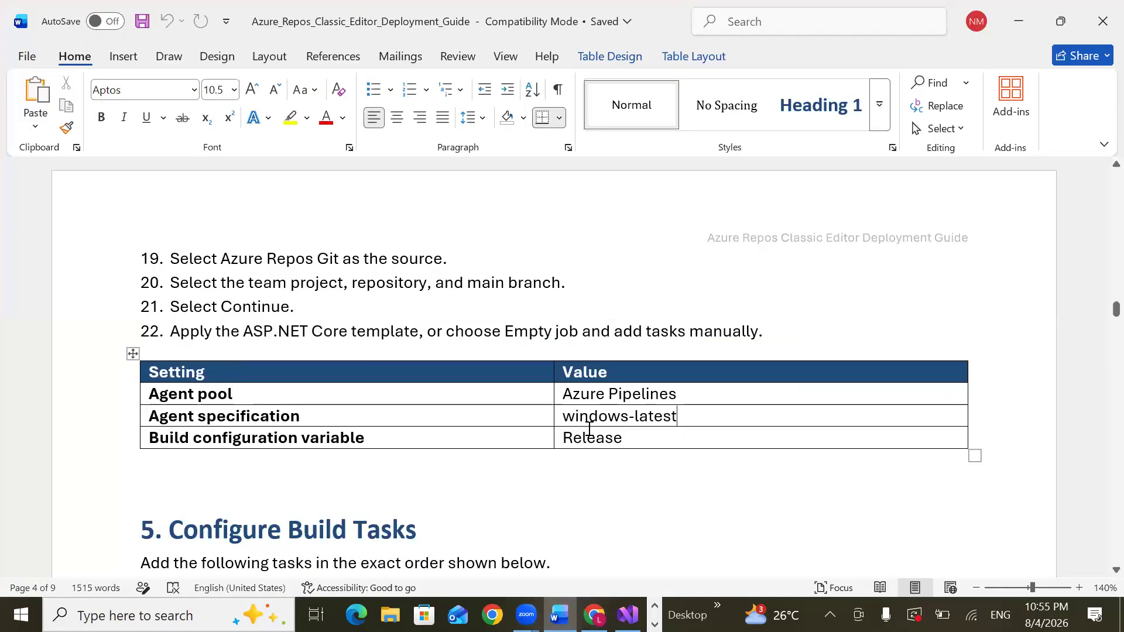
key(alt+Tab)
scroll(754, 446, down, 5)
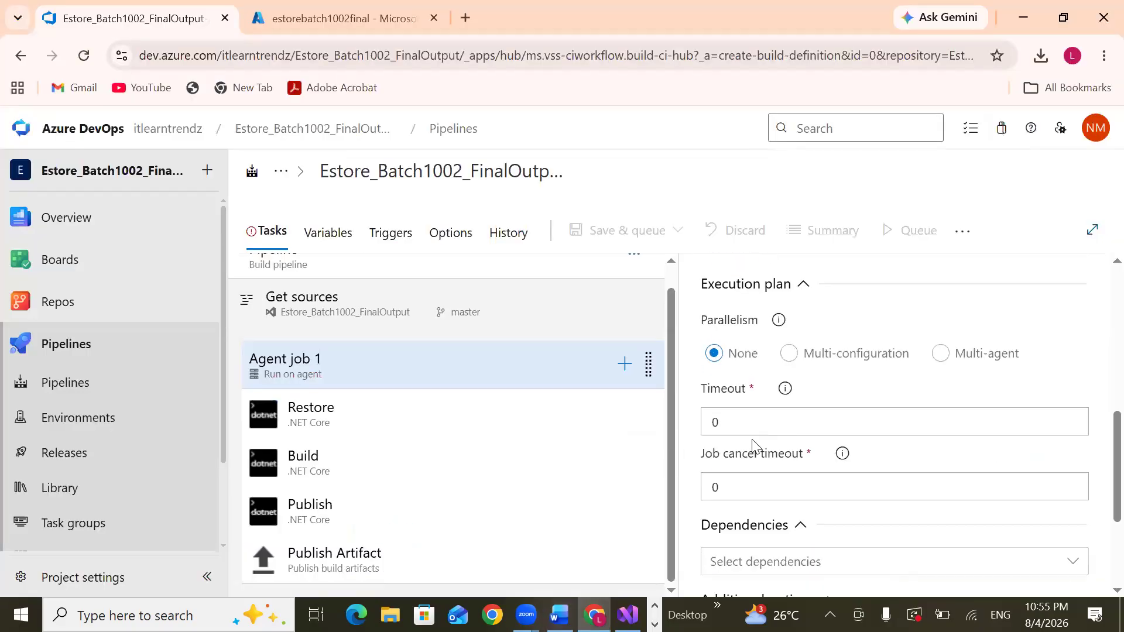
scroll(753, 446, up, 5)
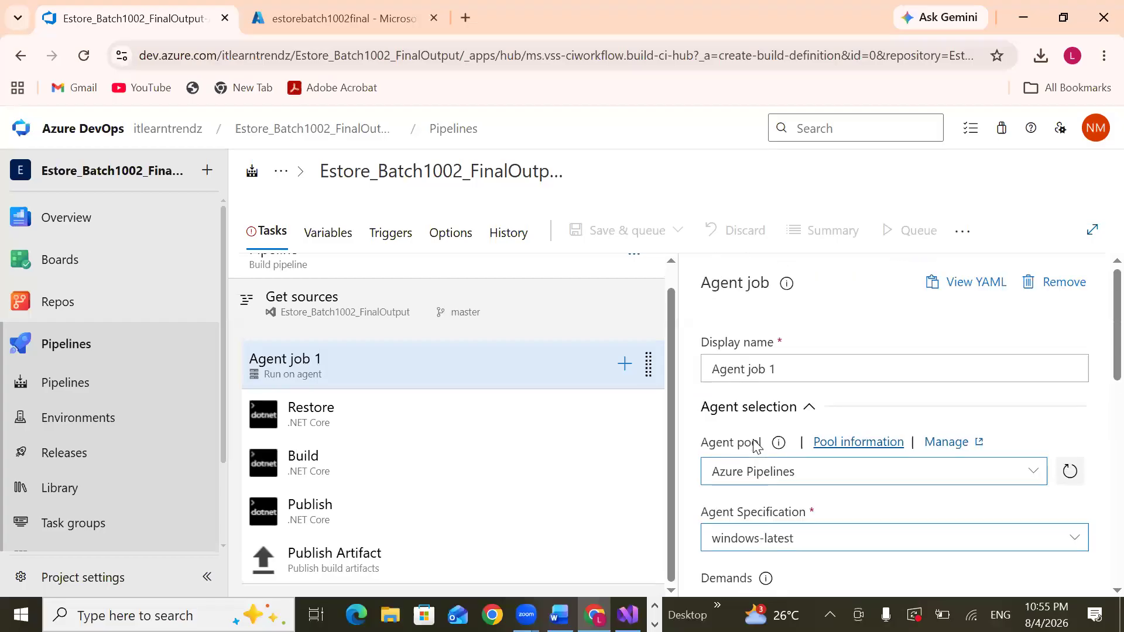
Rename the agent job to EStoreBatch1002Agent.
click(793, 368)
drag(793, 369, 713, 369)
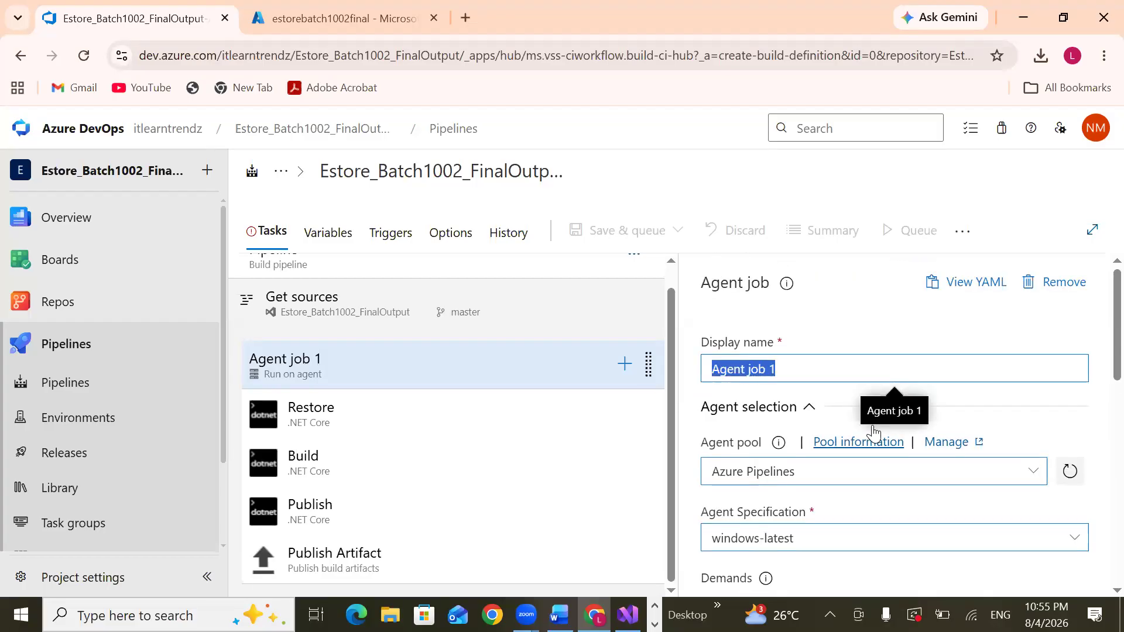
text(EStoreAgent)
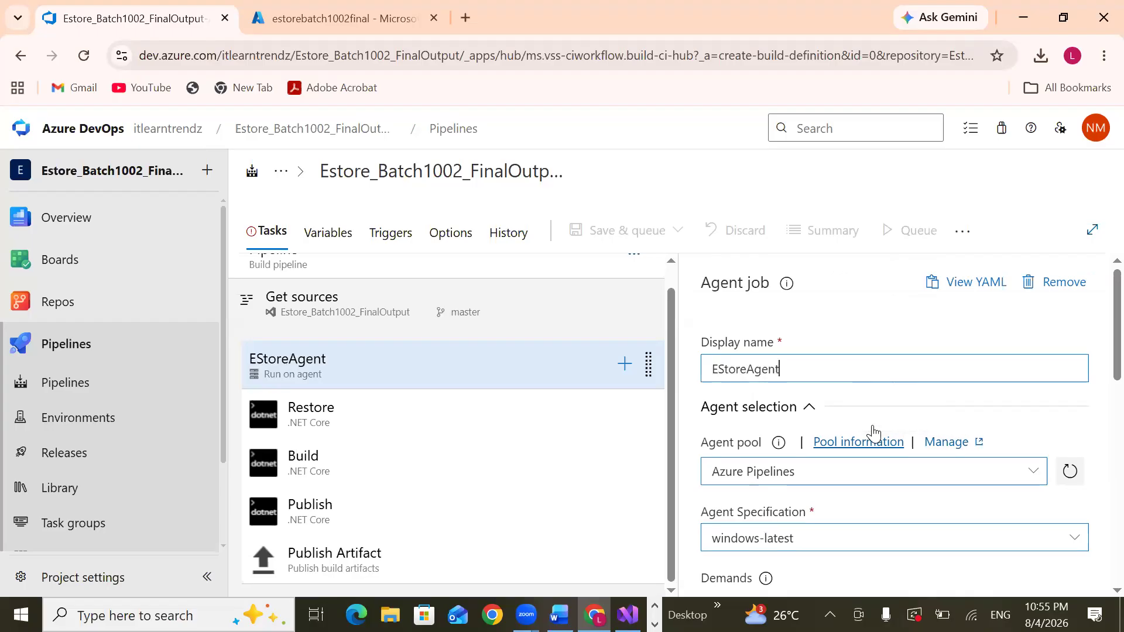
key(Left)
key(Left)
key(Left)
text(B)
text(tch)
key(BackSpace)
key(BackSpace)
key(BackSpace)
text(a)
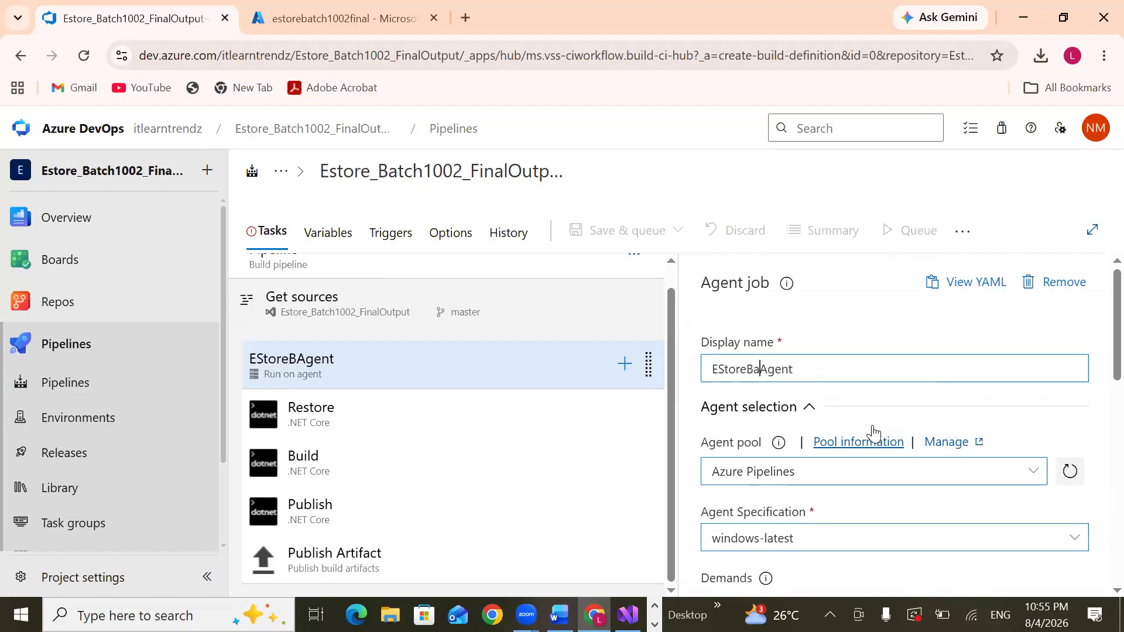
text(tch100)
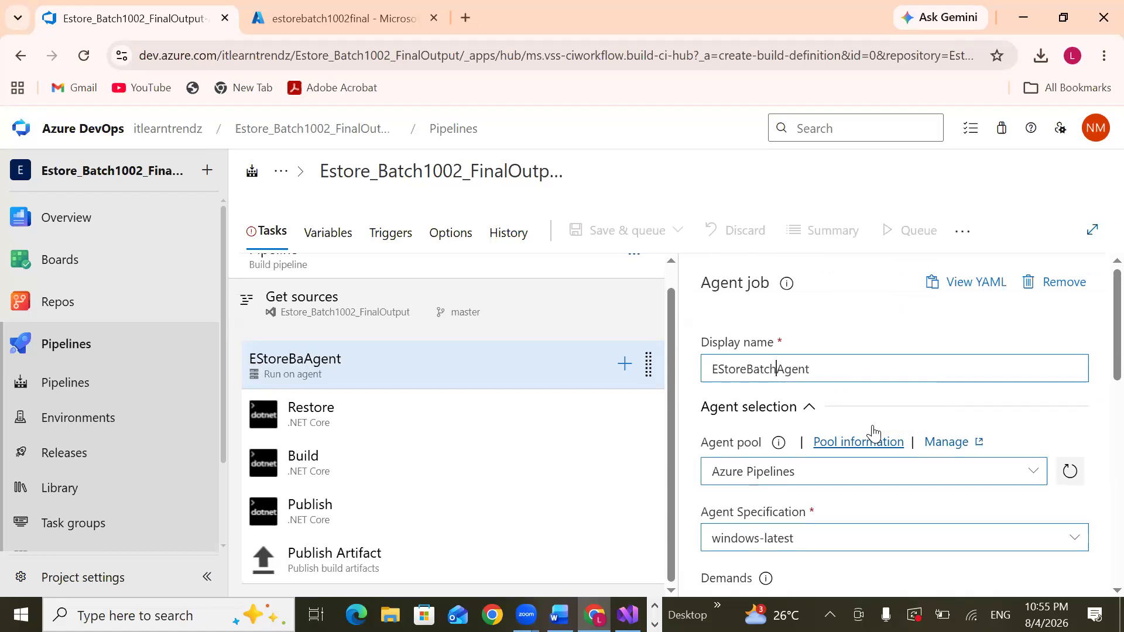
text(2)
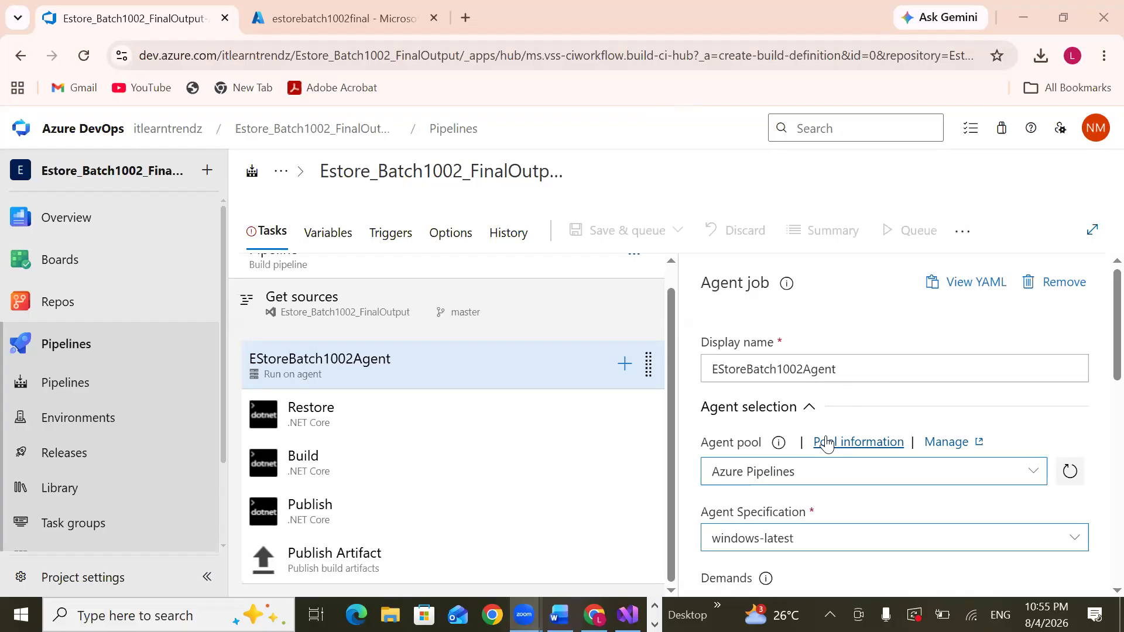
Choose the first Pay-As-You-Go subscription as the Restore task's Azure Resource Manager connection and start authorizing it.
scroll(827, 444, down, 3)
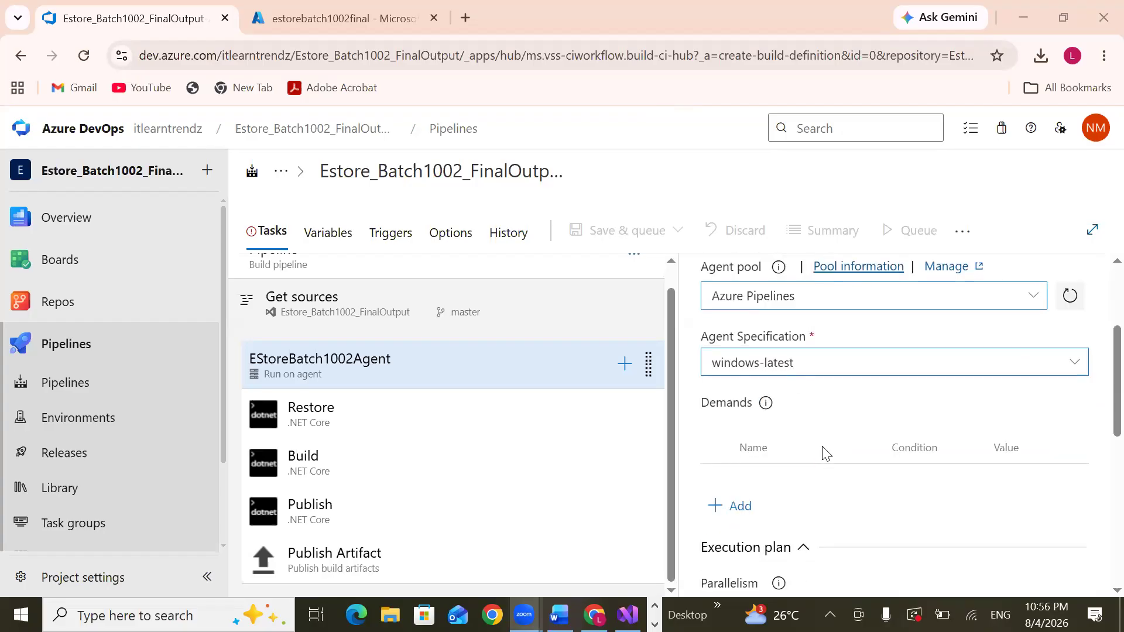
scroll(825, 453, down, 3)
scroll(793, 391, down, 3)
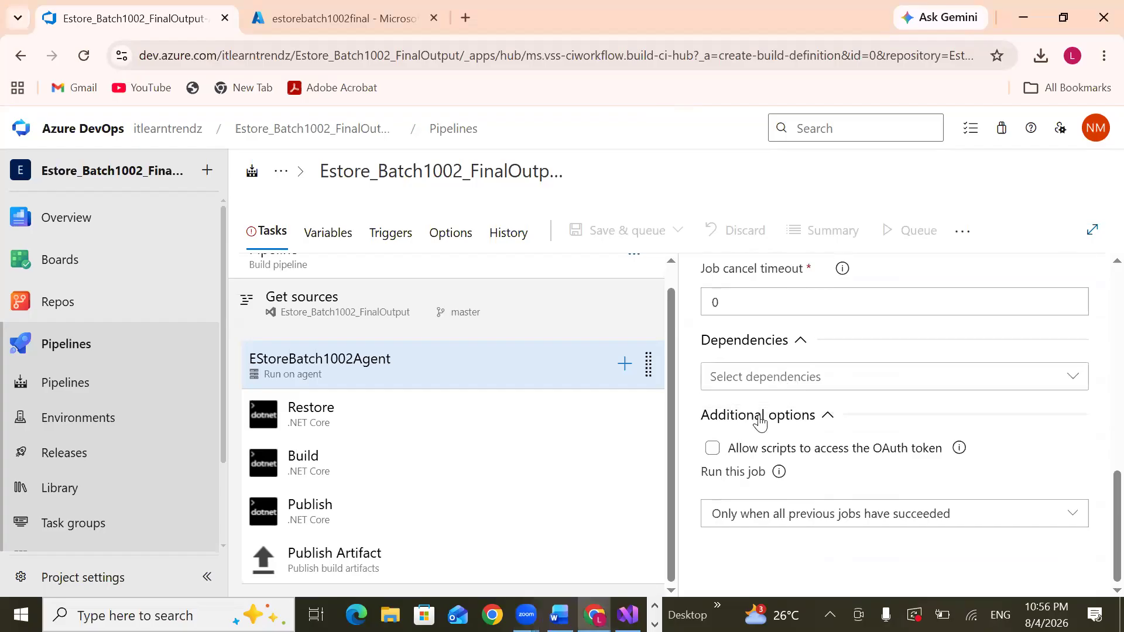
scroll(759, 427, up, 9)
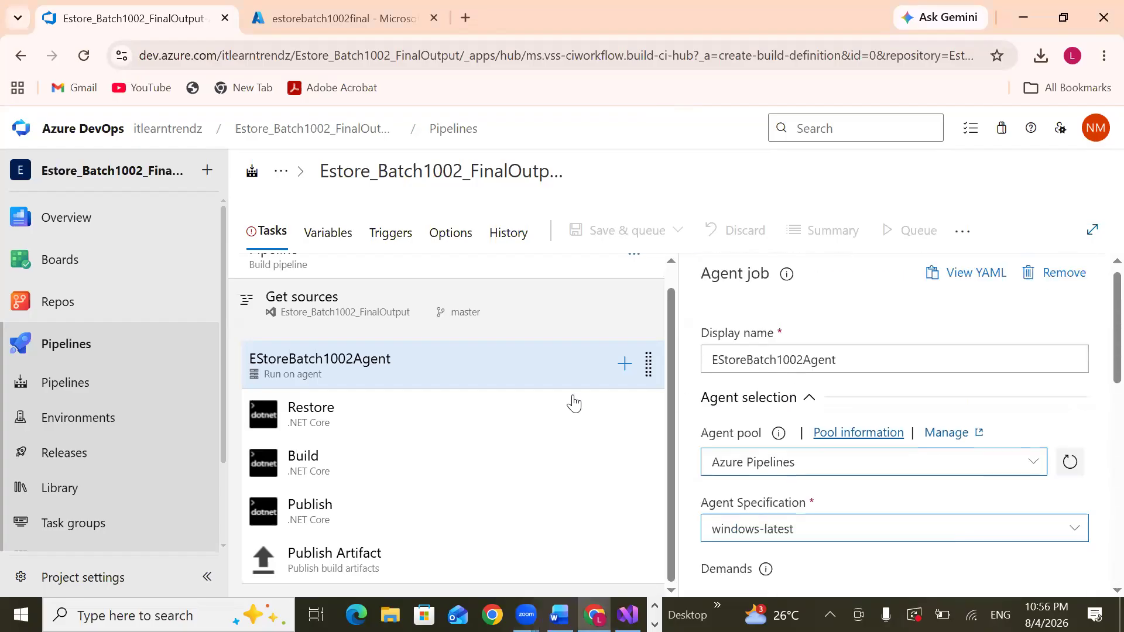
click(360, 413)
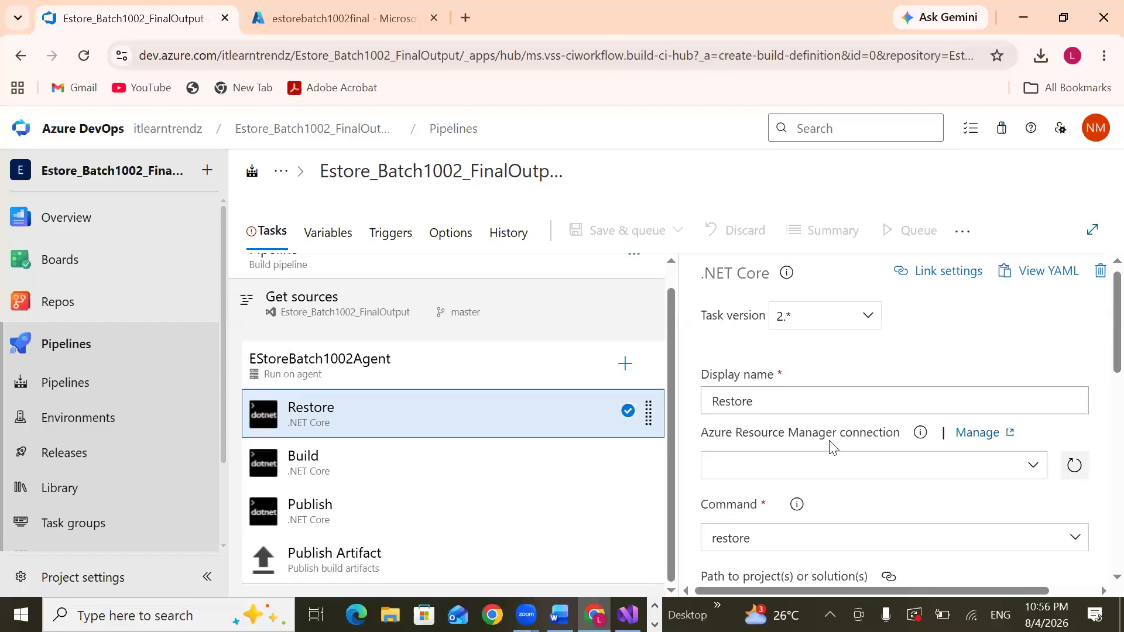
scroll(834, 448, down, 2)
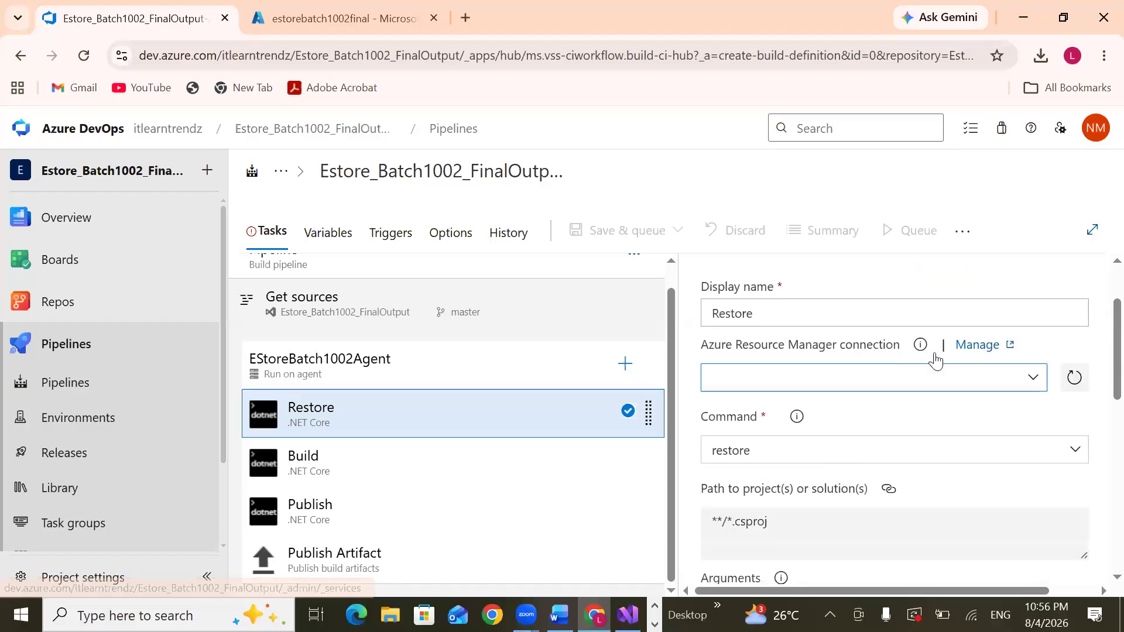
click(1032, 381)
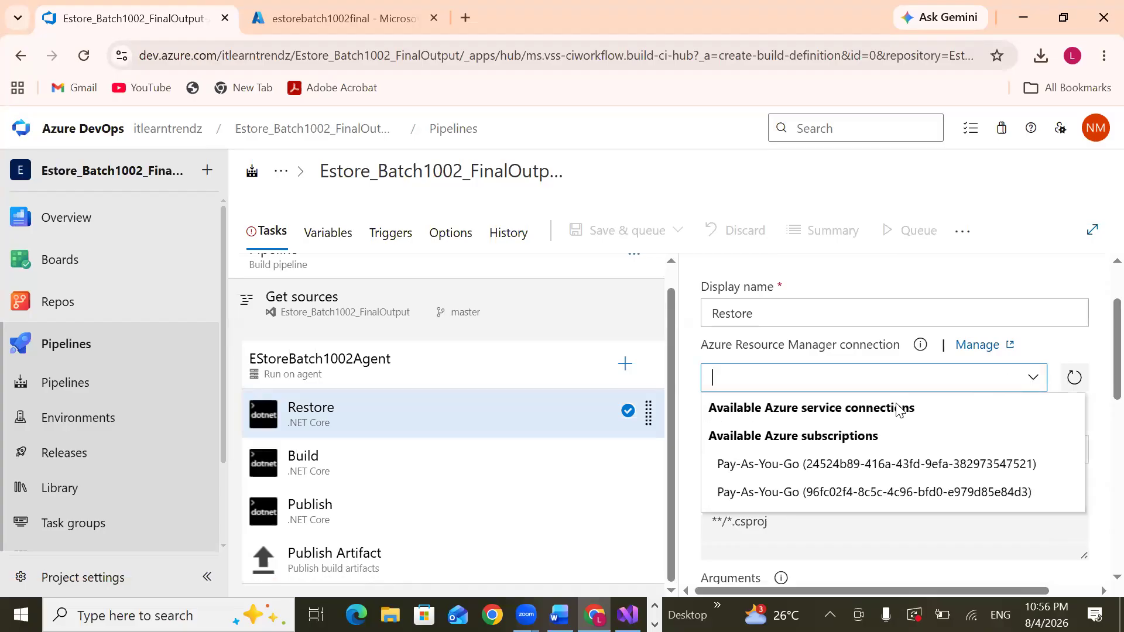
click(858, 464)
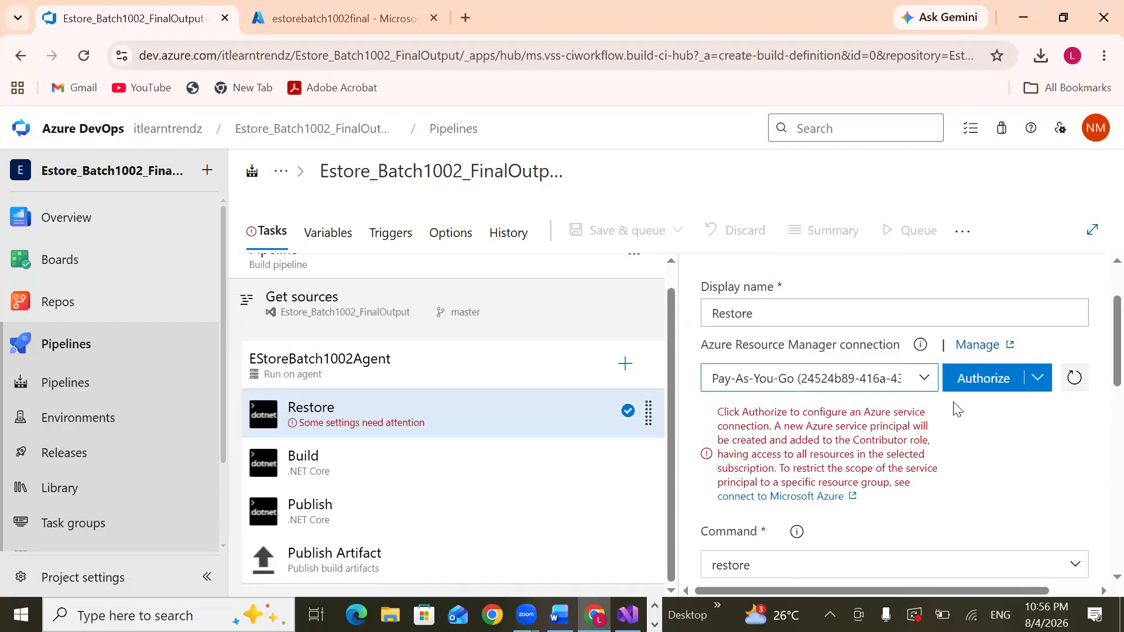
click(976, 384)
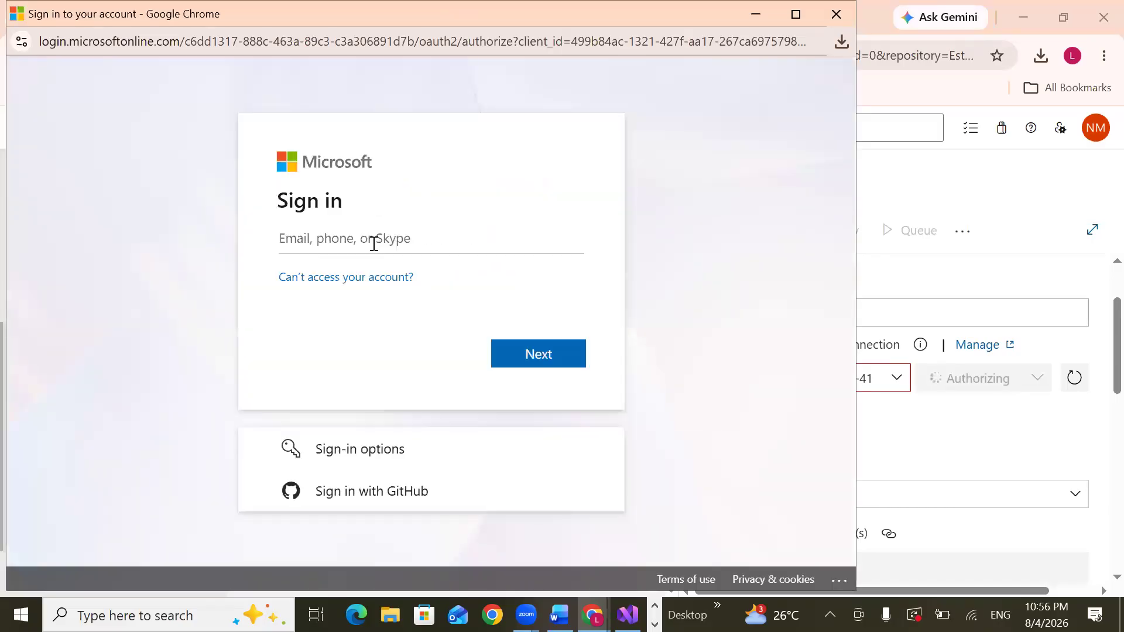
Sign in to Microsoft with the account e-mail, request a sign-in code and enter the verification code to authorize the Azure connection.
click(373, 244)
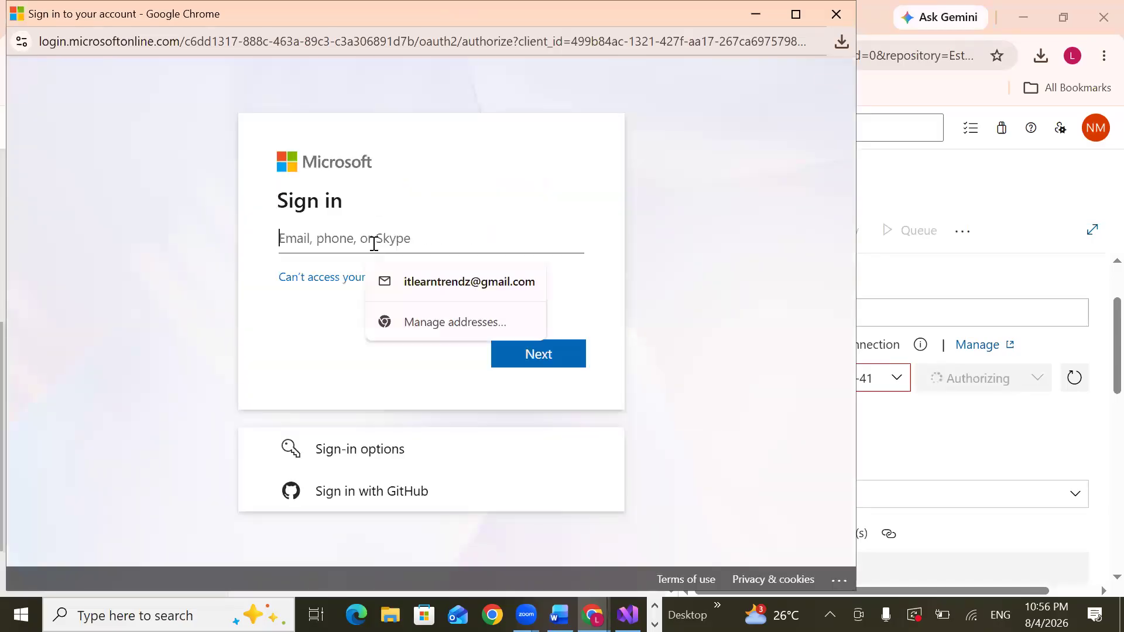
click(417, 284)
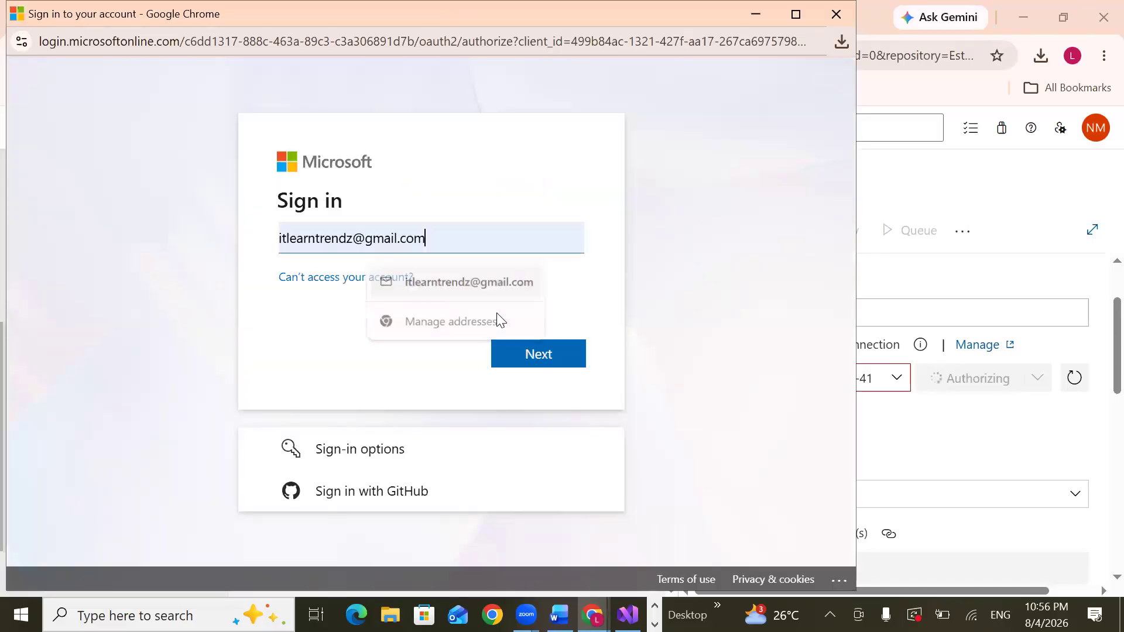
click(530, 354)
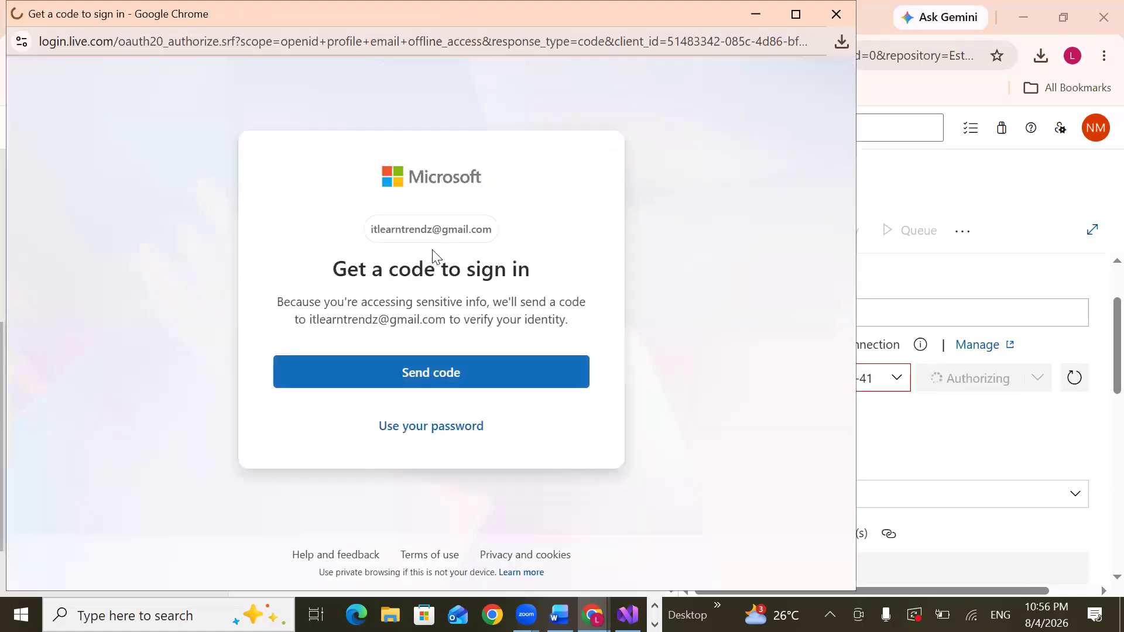
click(432, 375)
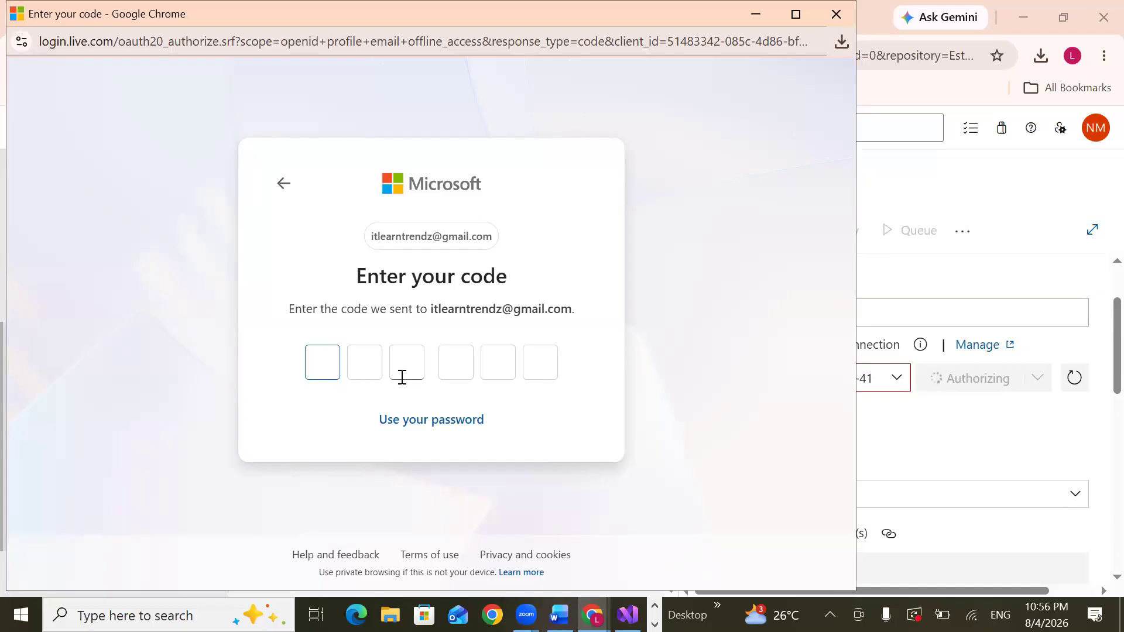
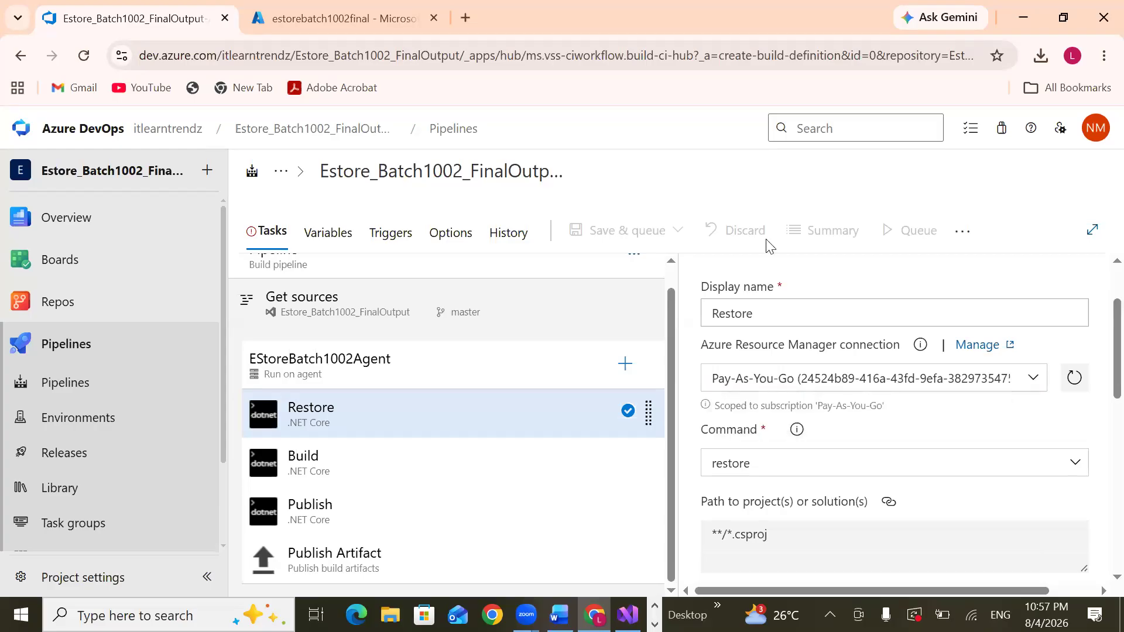
Look up section 5.2 in the Word guide and set the Restore task's display name to Restore Nuget Packages in Chrome.
scroll(798, 348, up, 2)
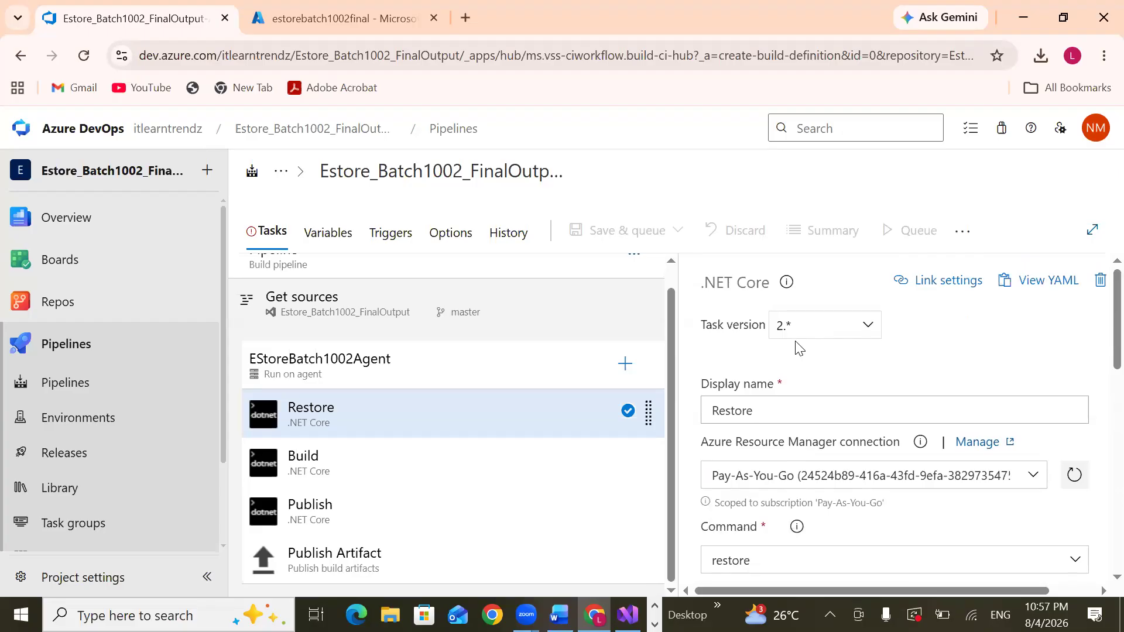
double_click(749, 415)
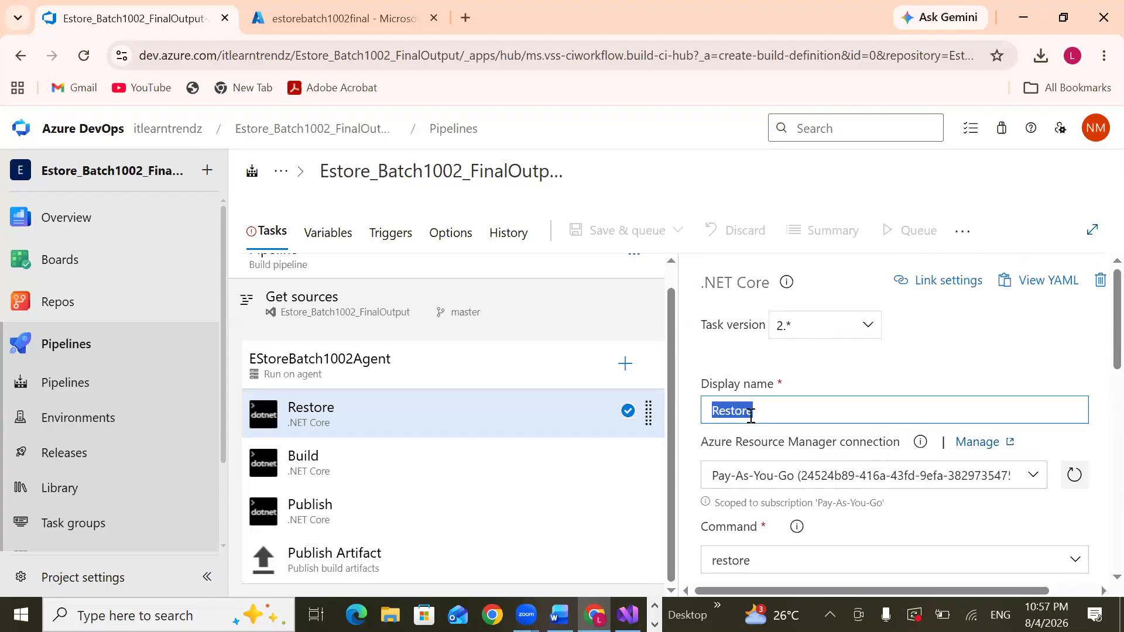
key(alt+Tab)
key(Tab)
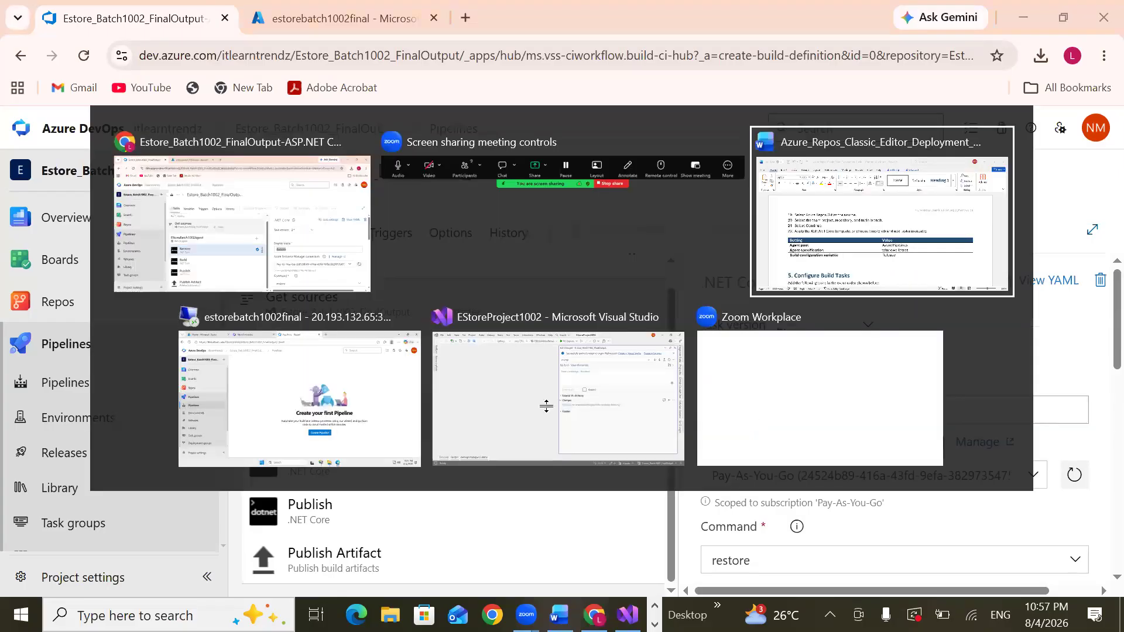
scroll(549, 407, down, 4)
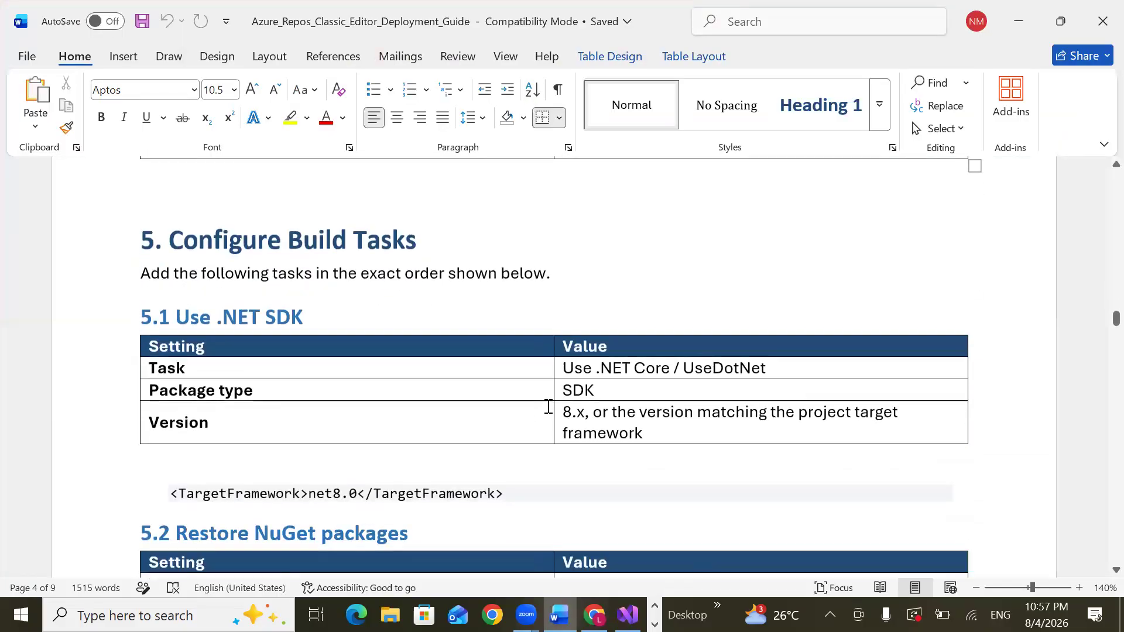
scroll(321, 413, down, 3)
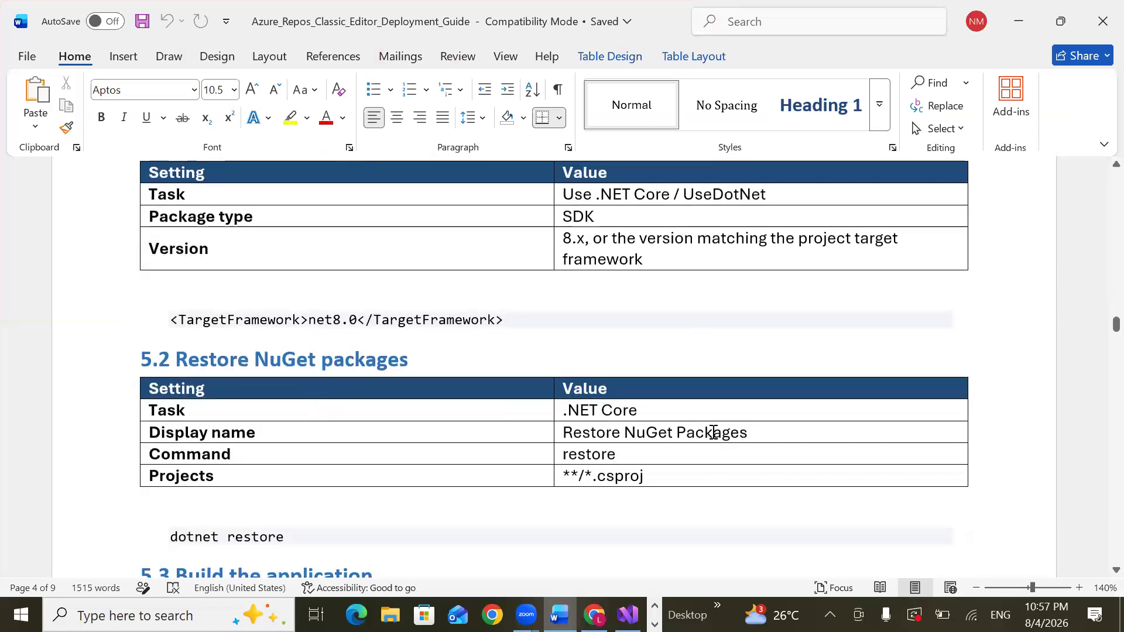
key(alt+Tab)
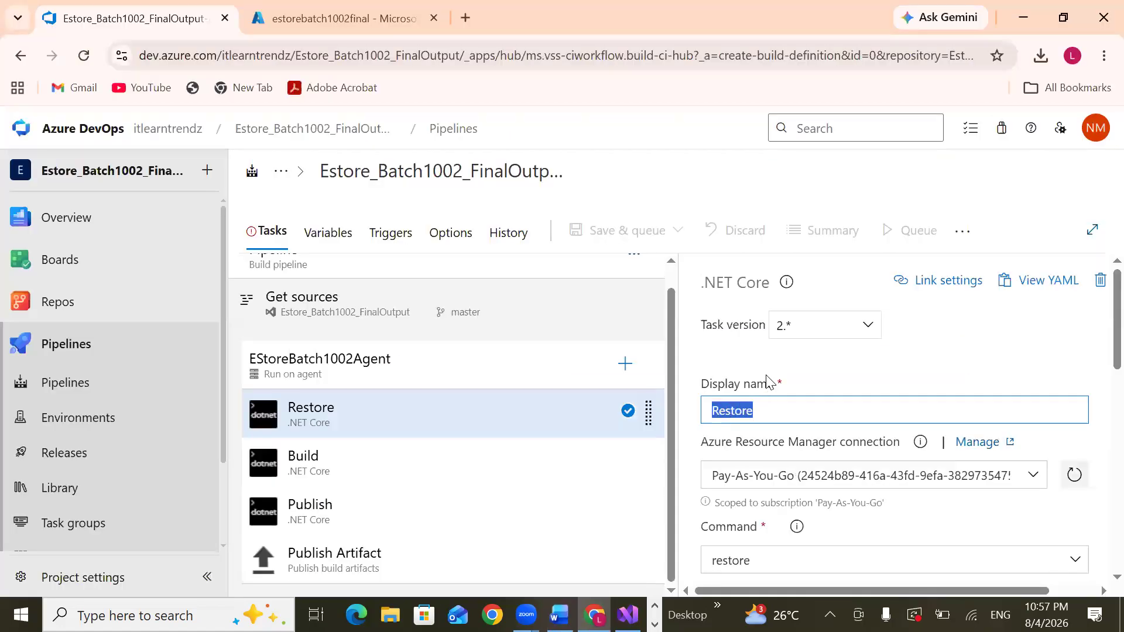
text(Restore N)
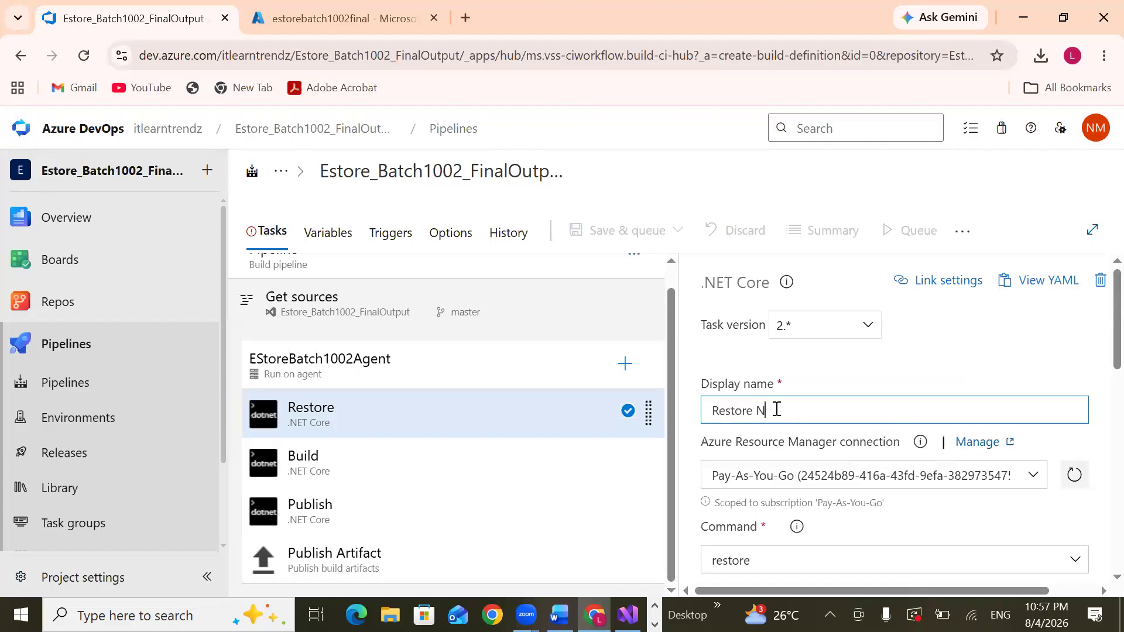
text(uget Packages)
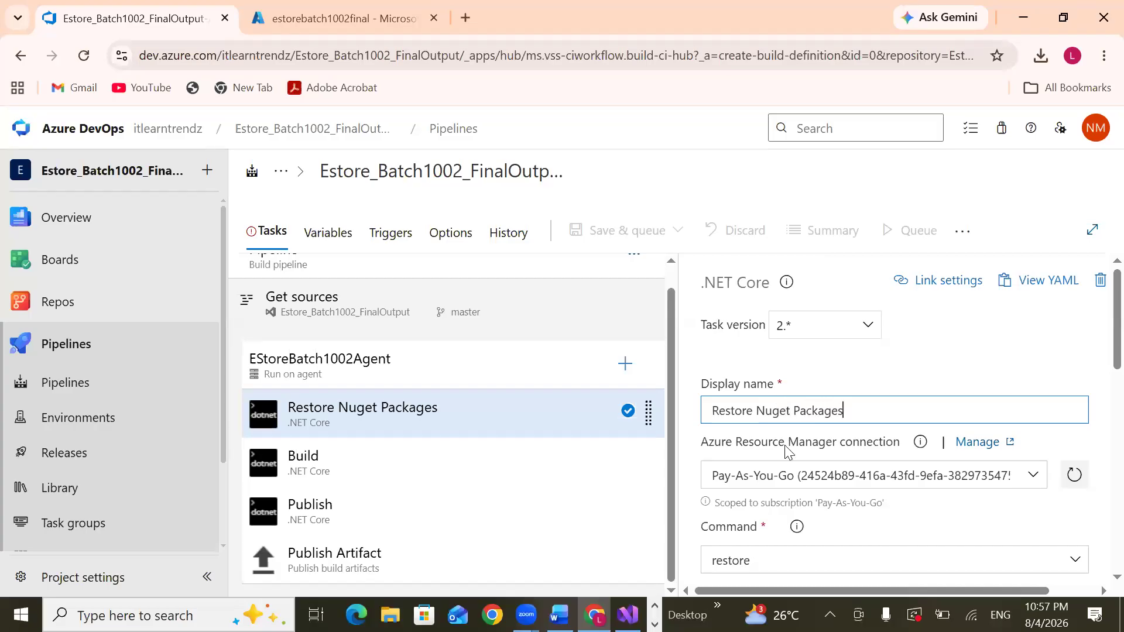
Compare the Restore Nuget Packages task's command and project path with the section 5.2 table in the Word guide.
key(alt+Tab)
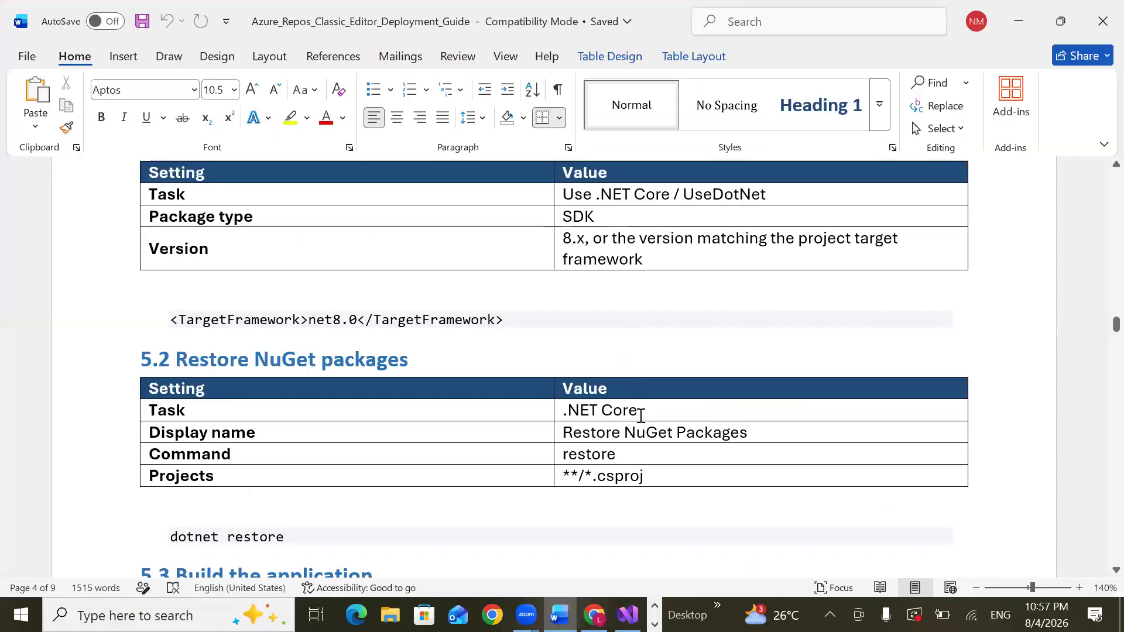
scroll(640, 415, down, 3)
key(alt+Tab)
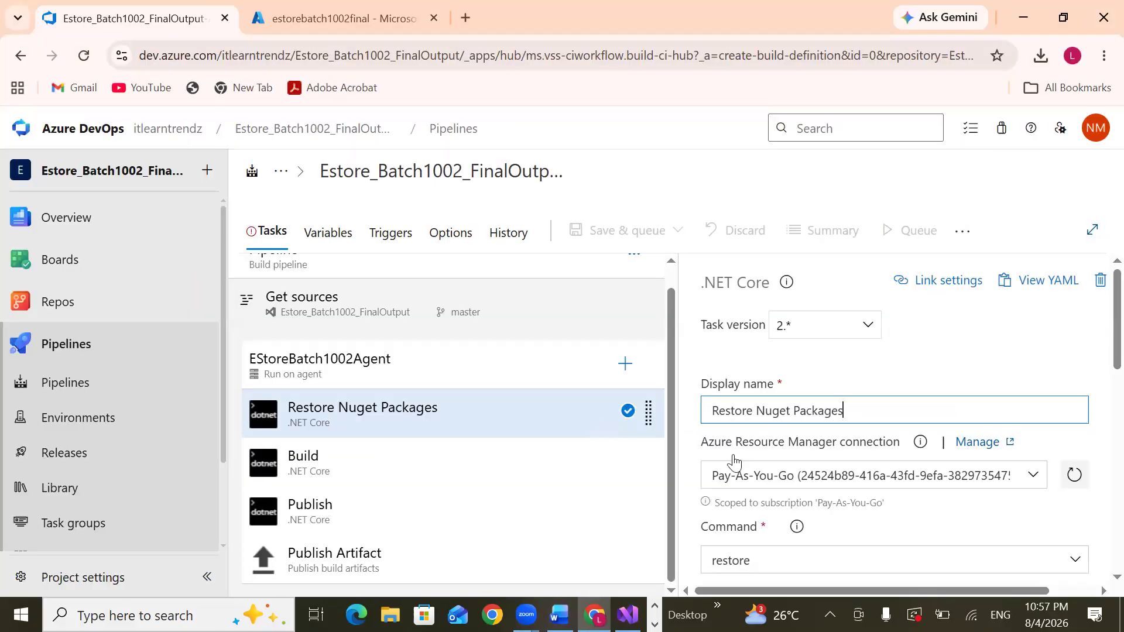
scroll(731, 451, down, 5)
scroll(749, 444, up, 2)
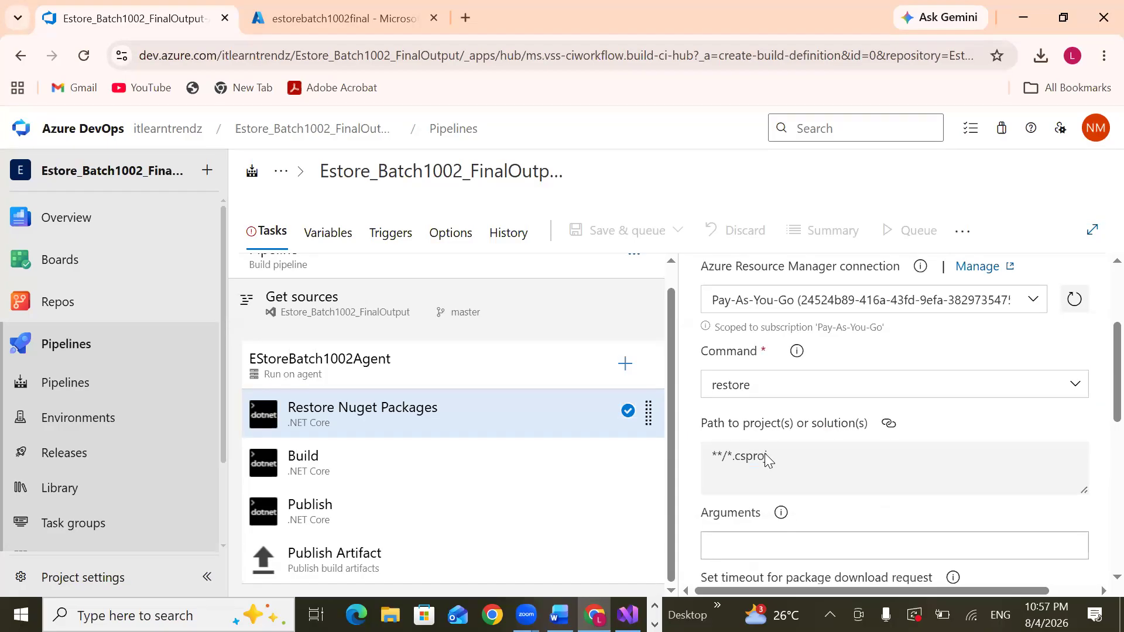
triple_click(739, 456)
click(748, 408)
scroll(736, 457, down, 3)
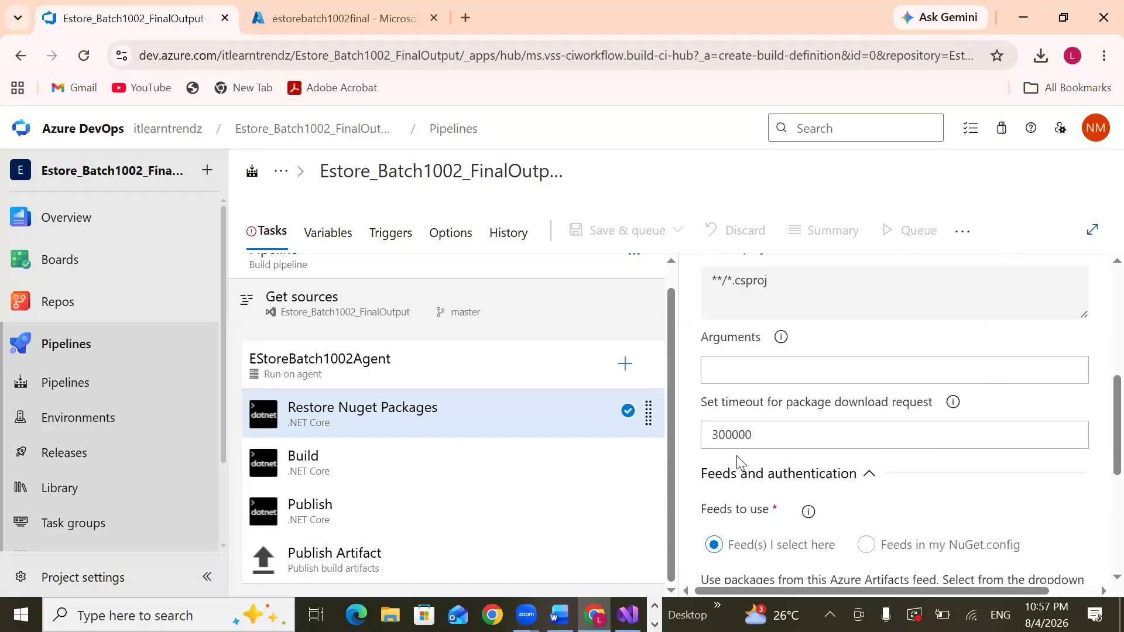
Read section 5.3, Build the application, in the Word guide and open the Build task's settings in Chrome.
key(alt+Tab)
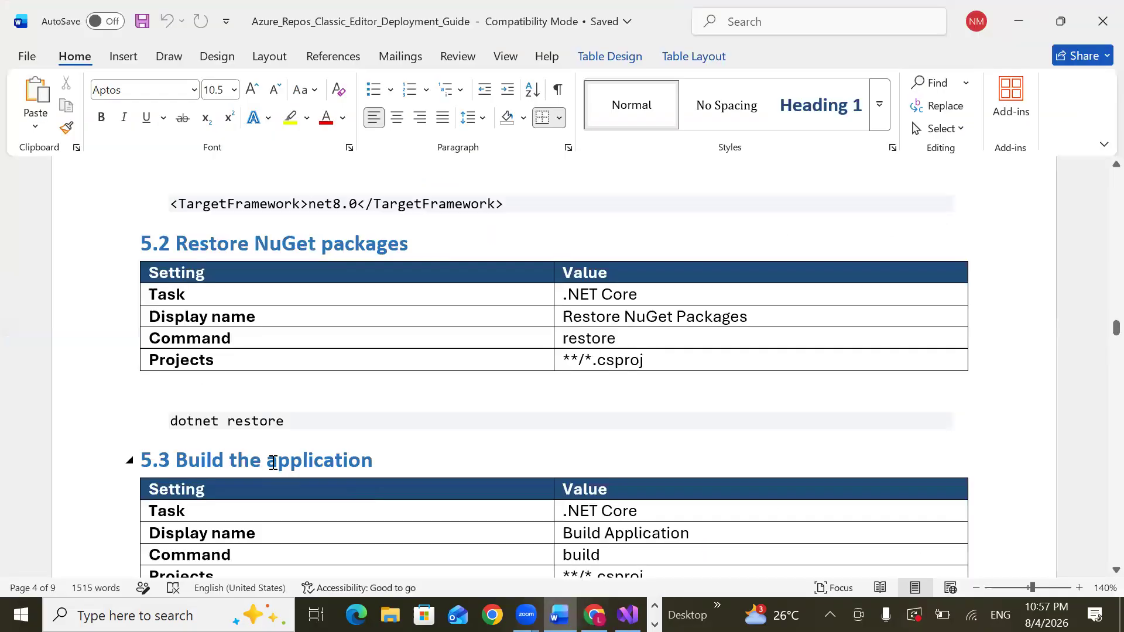
scroll(272, 462, down, 2)
scroll(271, 462, up, 2)
scroll(562, 378, down, 3)
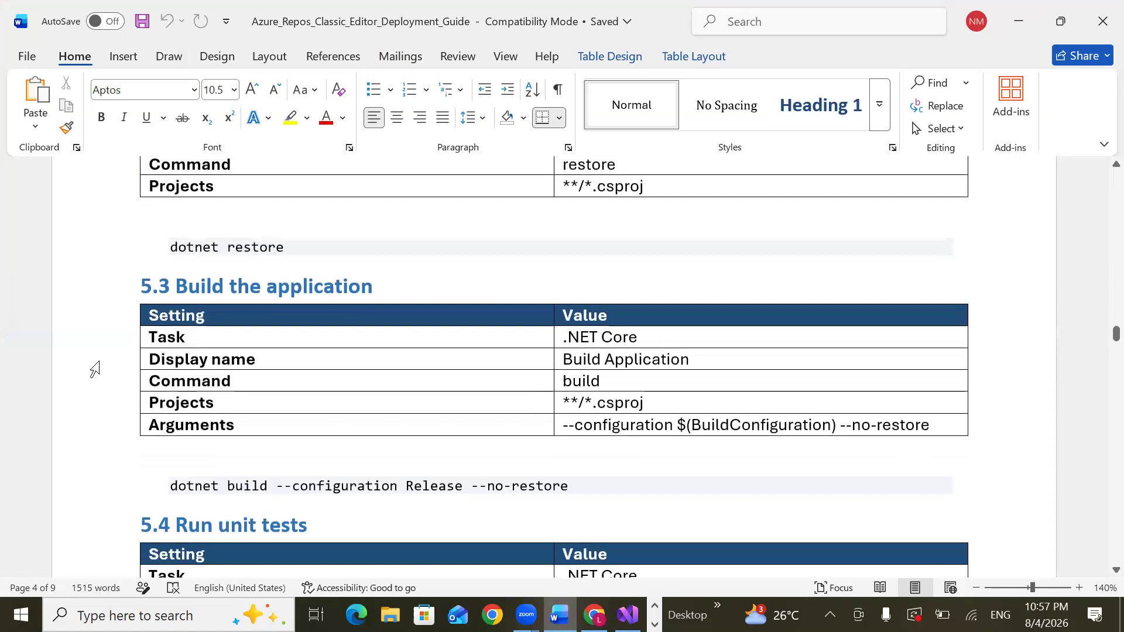
drag(176, 287, 349, 287)
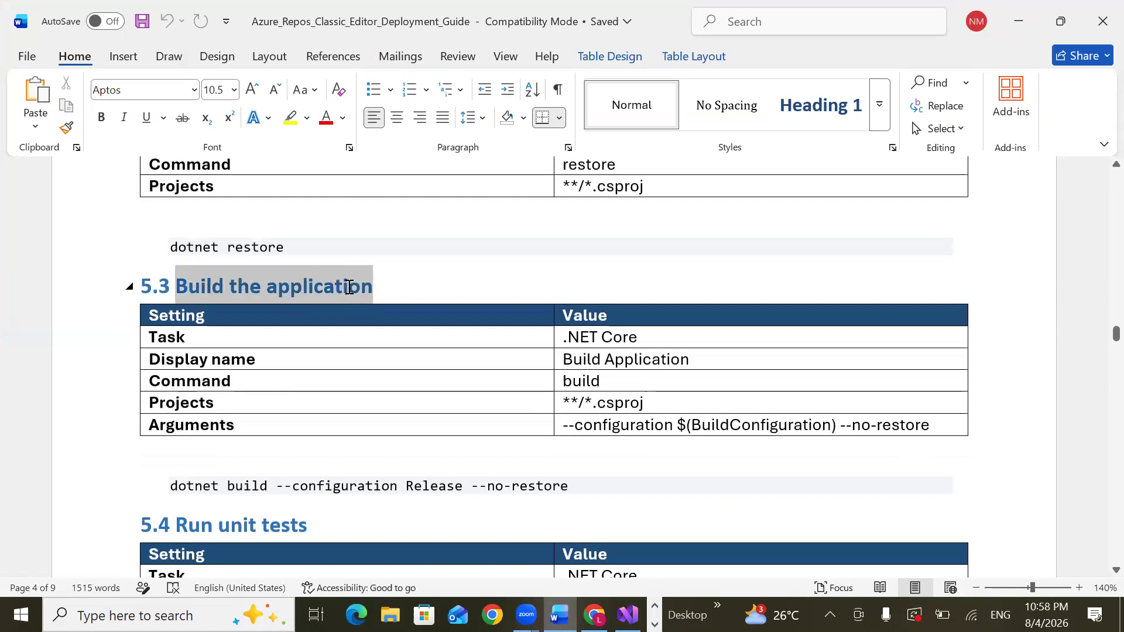
key(alt+Tab)
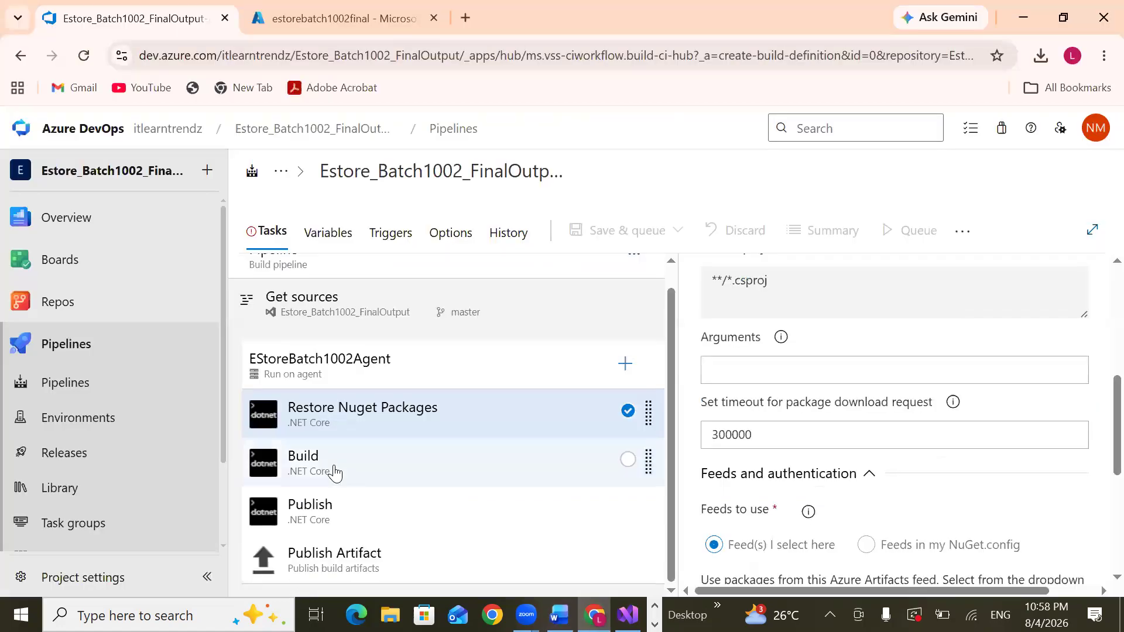
click(335, 472)
scroll(723, 418, up, 5)
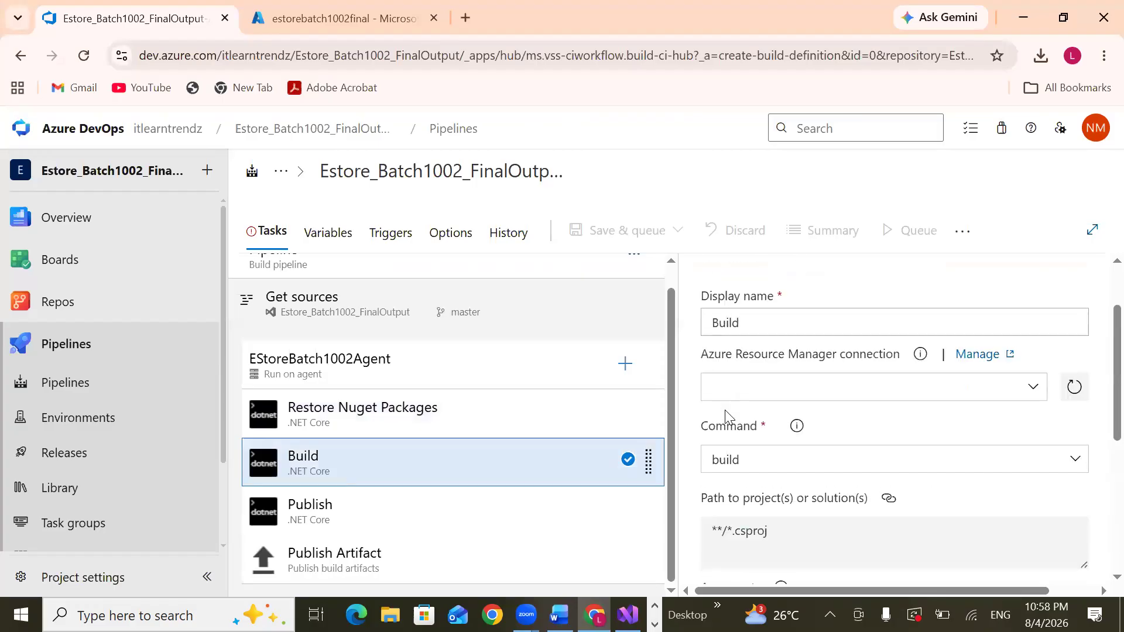
scroll(726, 415, up, 2)
click(726, 413)
Copy .NET Core from the Word guide's section 5.3 table and paste it as the Build task's display name in Chrome.
key(alt+Tab)
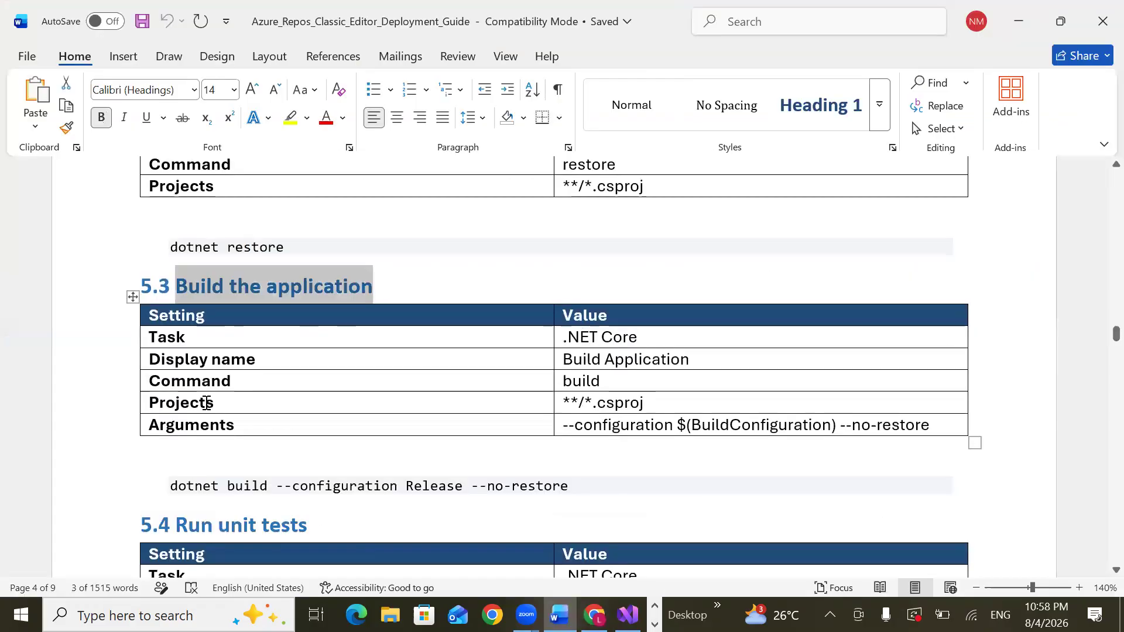
drag(642, 334, 559, 336)
key(ctrl+c)
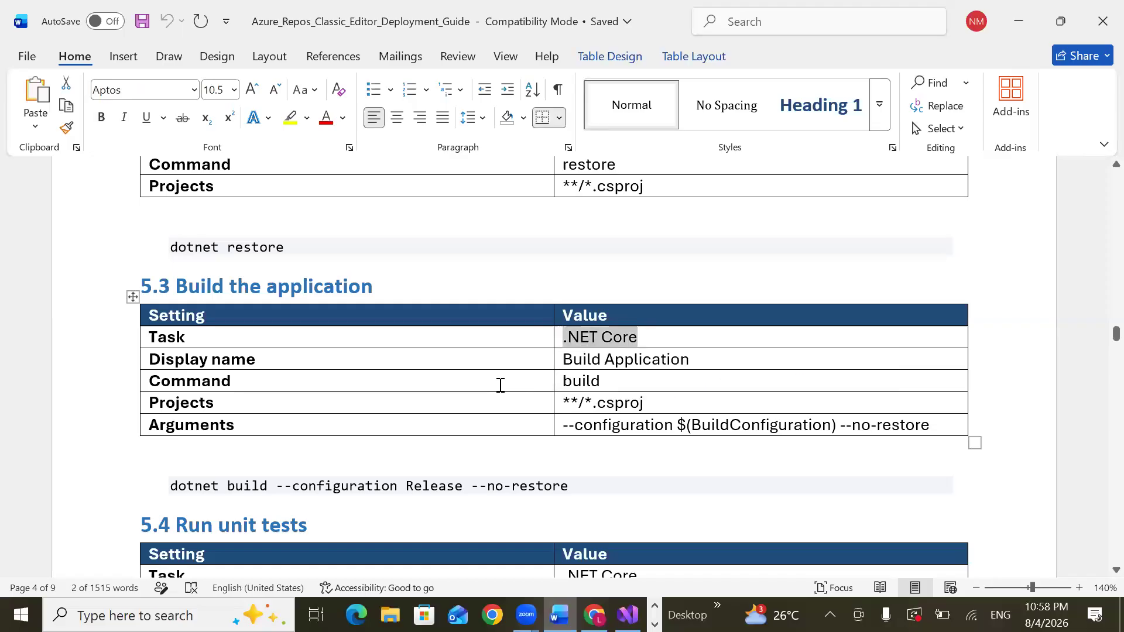
key(alt+Tab)
triple_click(784, 400)
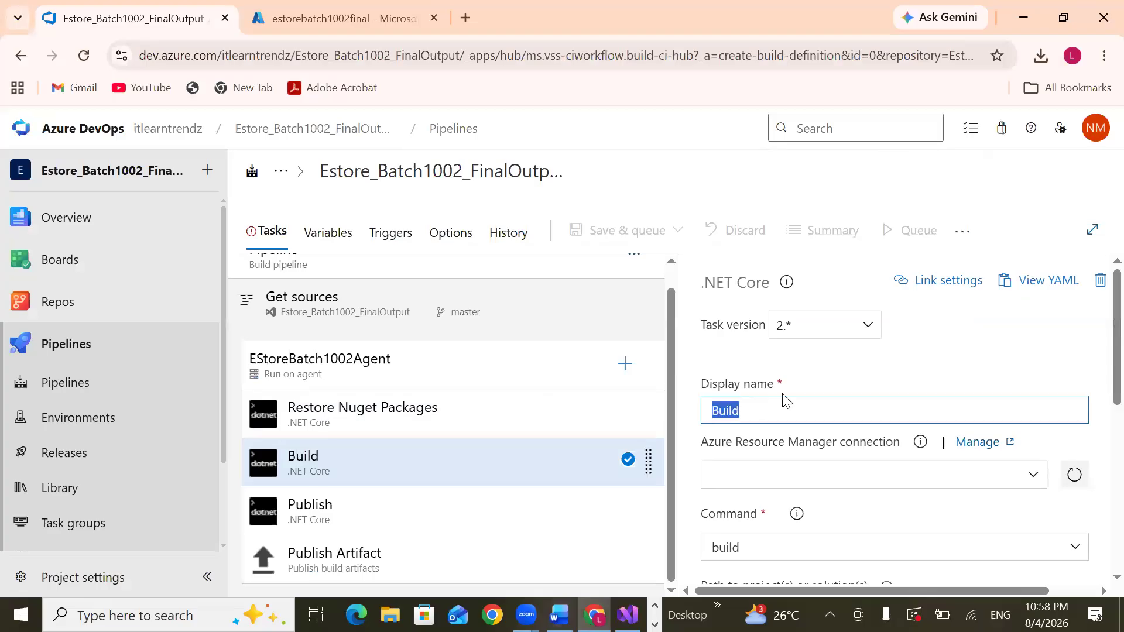
key(ctrl+v)
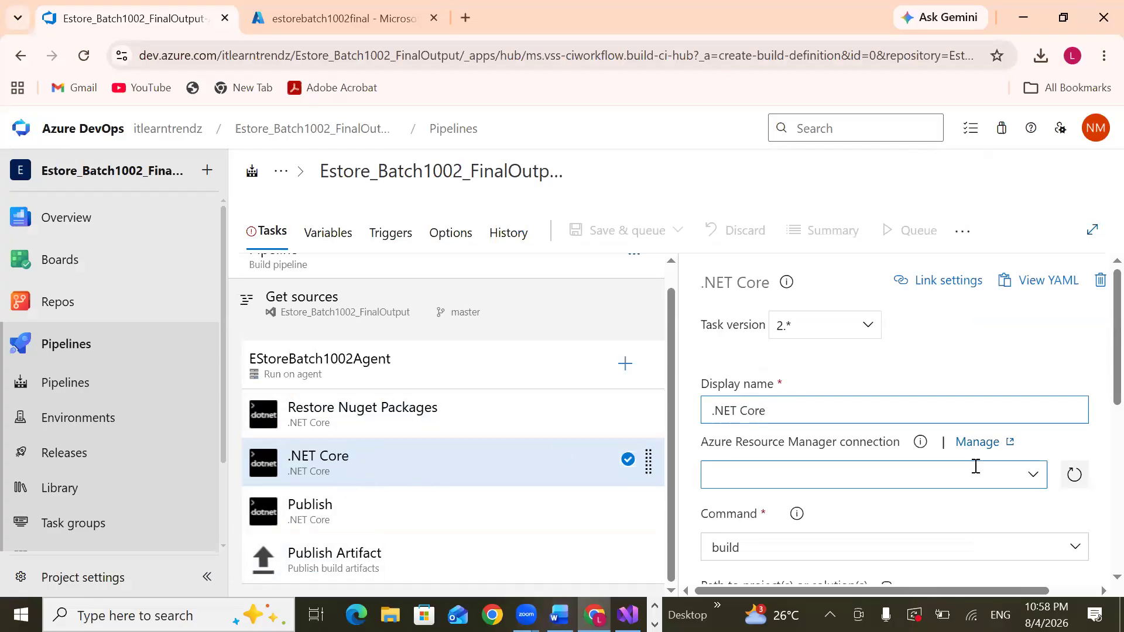
Choose the available Pay-As-You-Go service connection as the task's Azure Resource Manager connection and keep build as its command.
click(1034, 479)
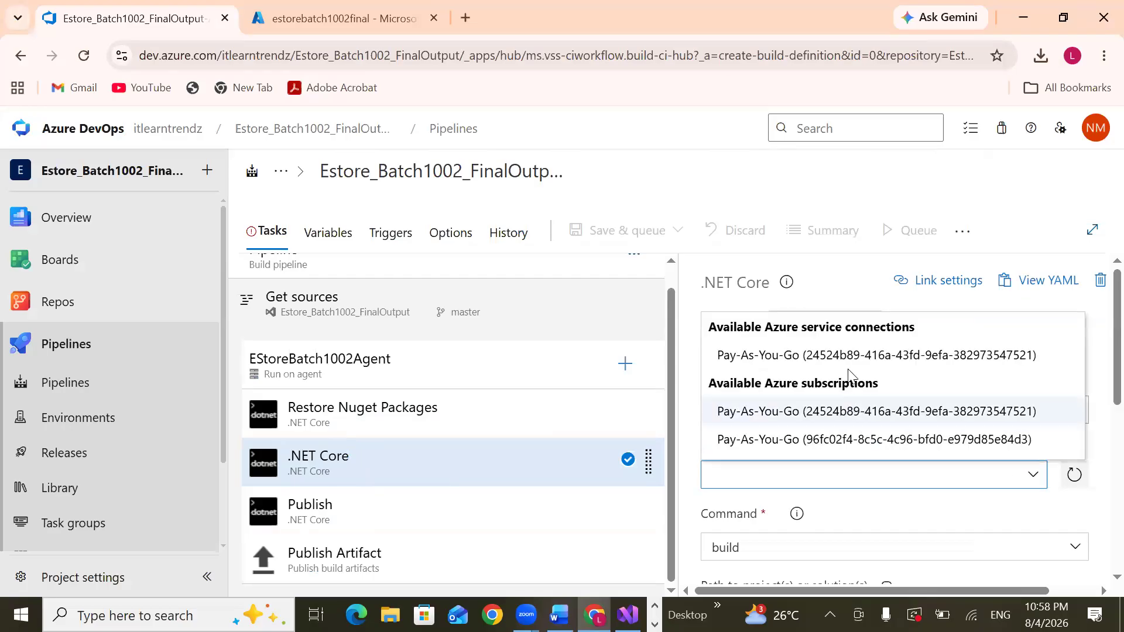
click(852, 358)
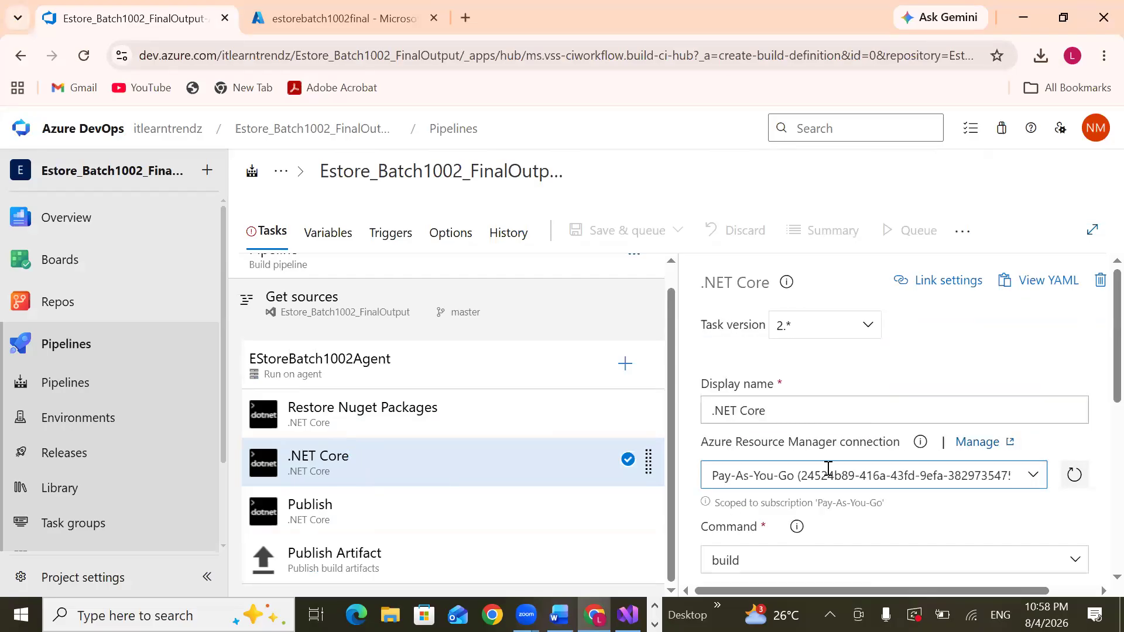
scroll(828, 468, down, 3)
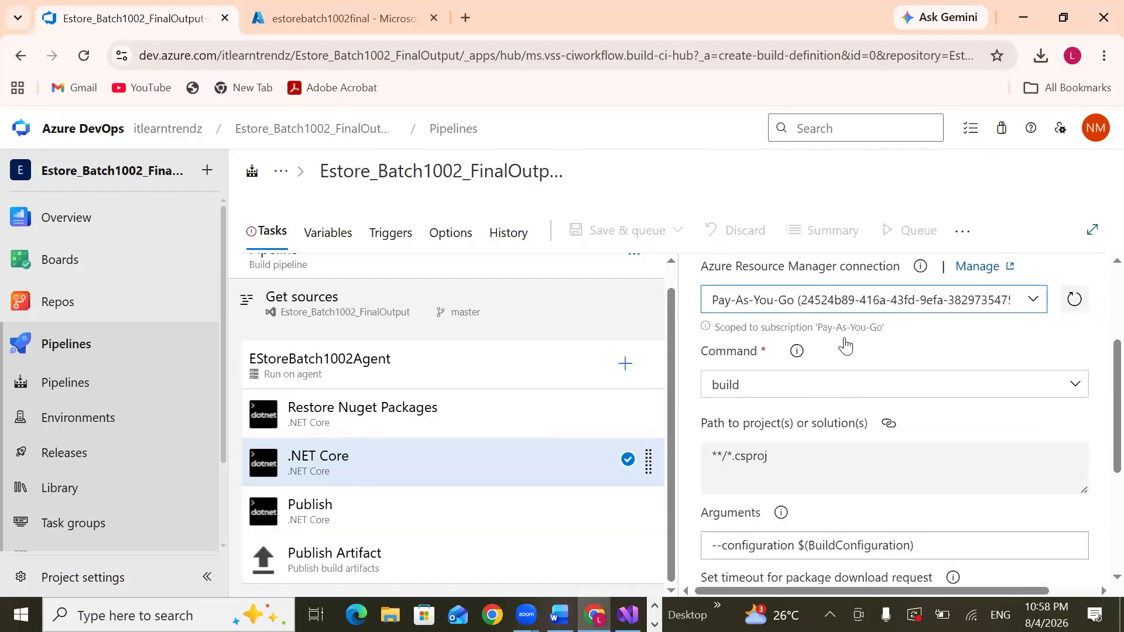
click(794, 392)
click(765, 171)
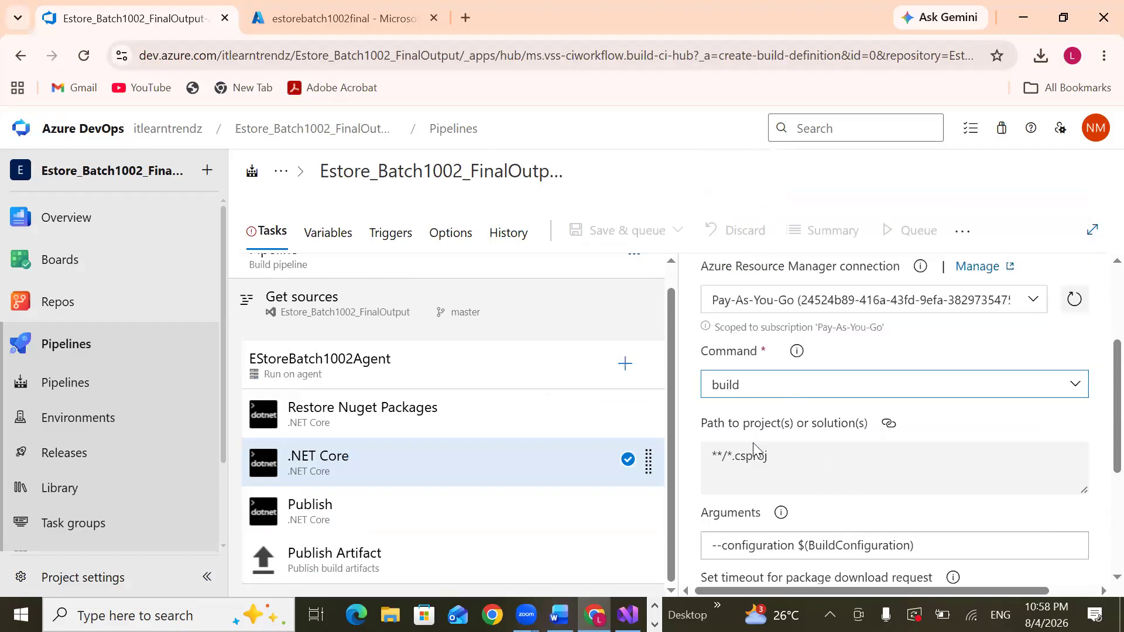
Compare the .NET Core build task's command and project path with the section 5.3 table in the Word guide.
key(alt+Tab)
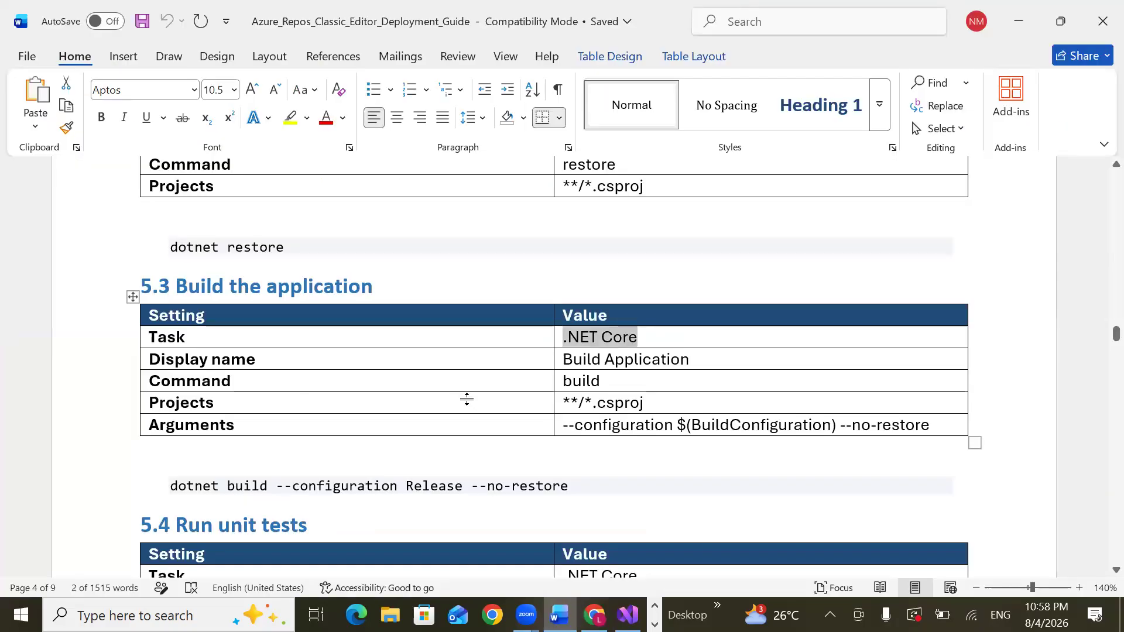
double_click(591, 387)
key(alt+Tab)
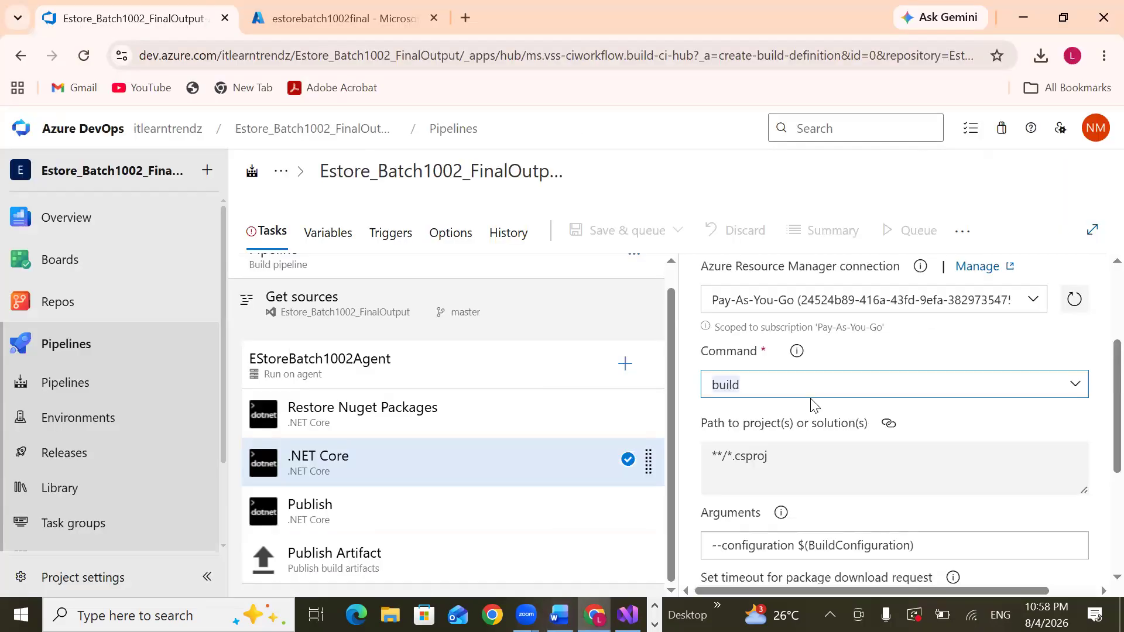
scroll(808, 402, down, 3)
drag(772, 282, 706, 282)
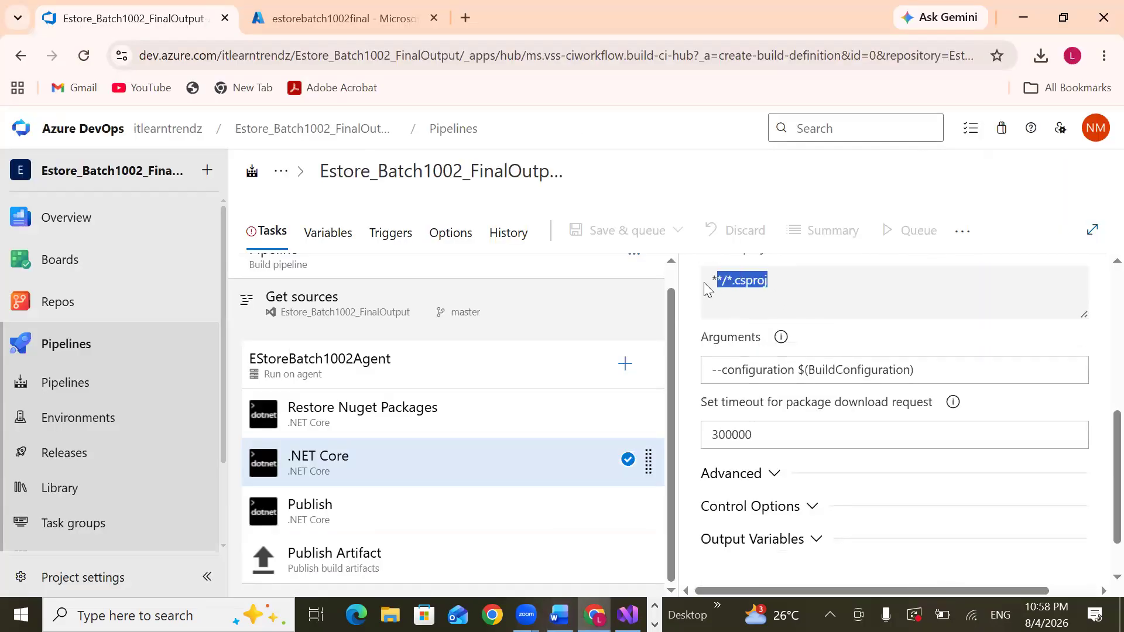
click(888, 308)
Copy --configuration $(BuildConfiguration) --no-restore from the Word guide's section 5.3 table and paste it as the build task's arguments in Chrome.
key(alt+Tab)
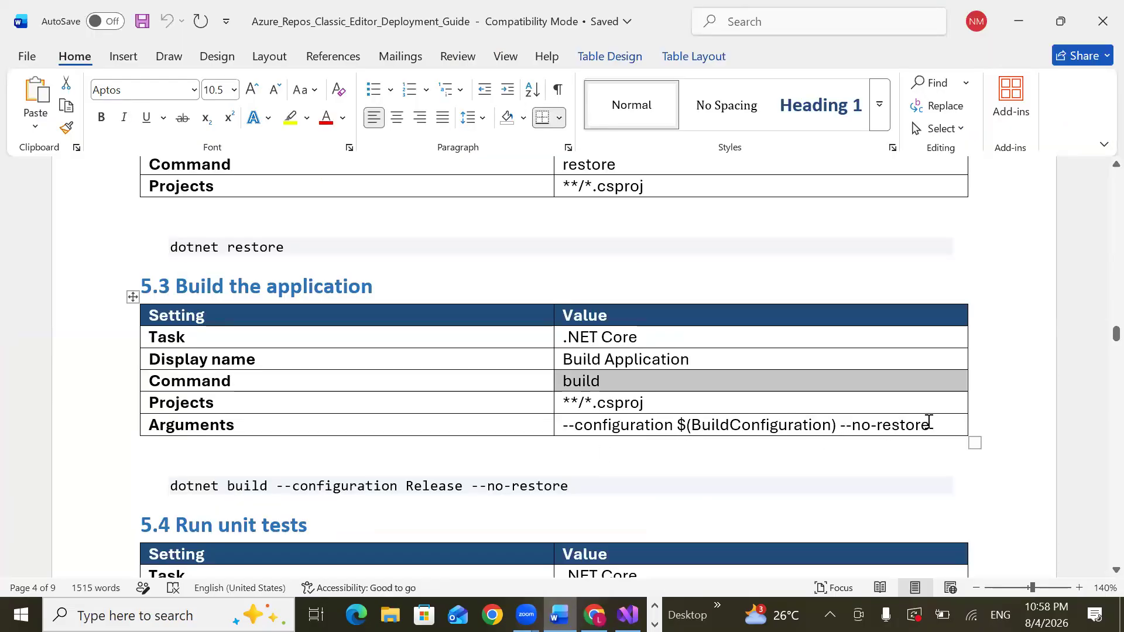
key(alt+Tab)
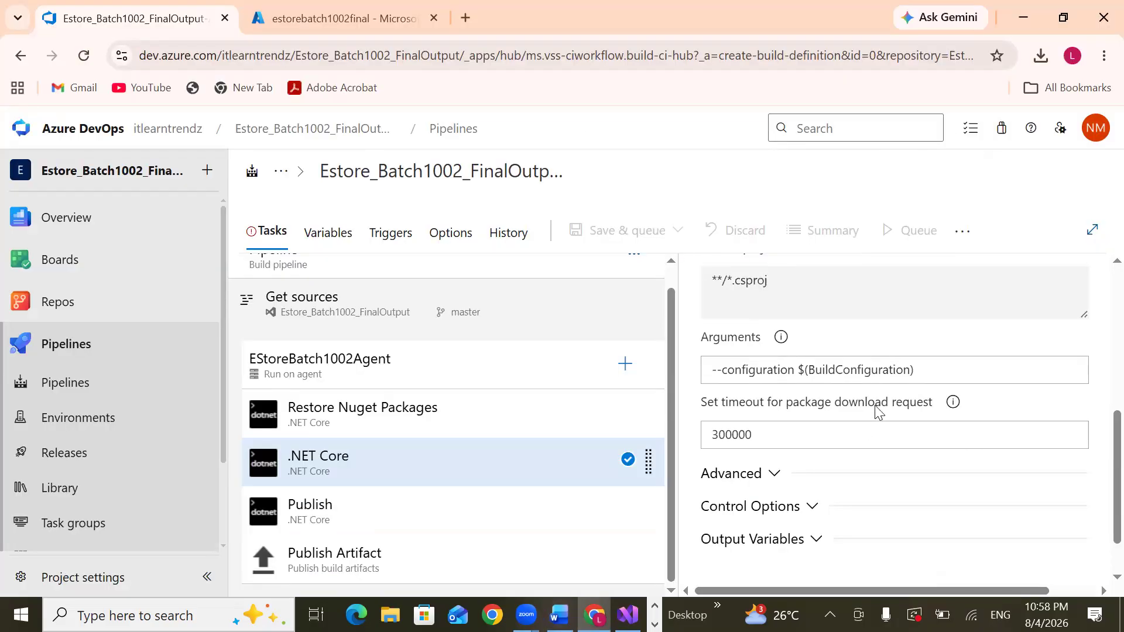
key(alt+Tab)
drag(933, 427, 561, 429)
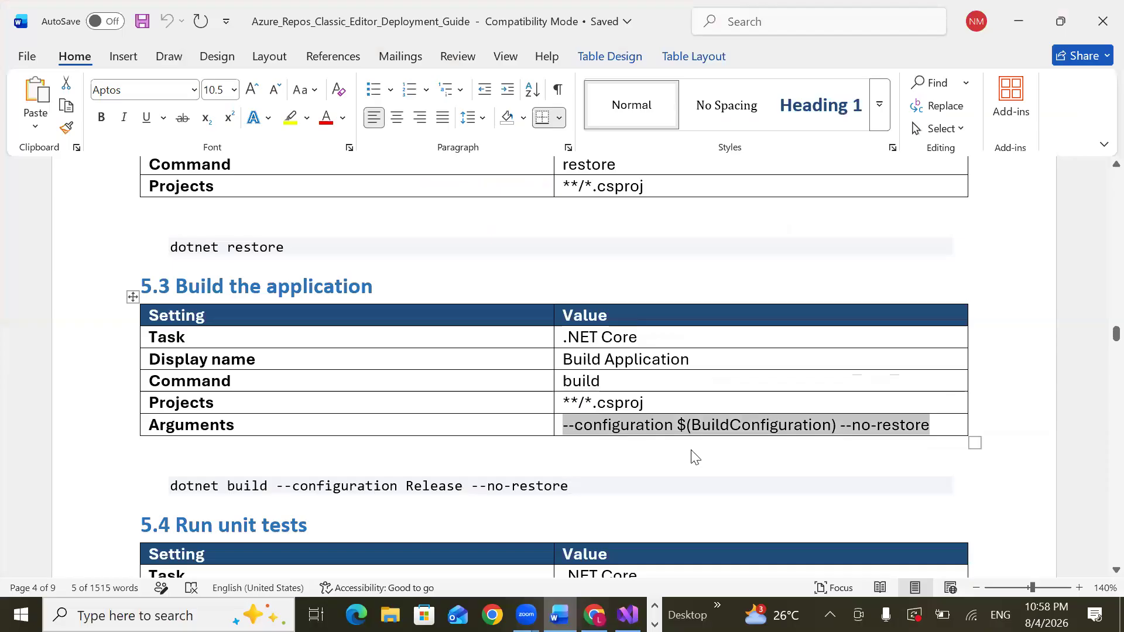
key(alt+Tab)
drag(918, 370, 673, 375)
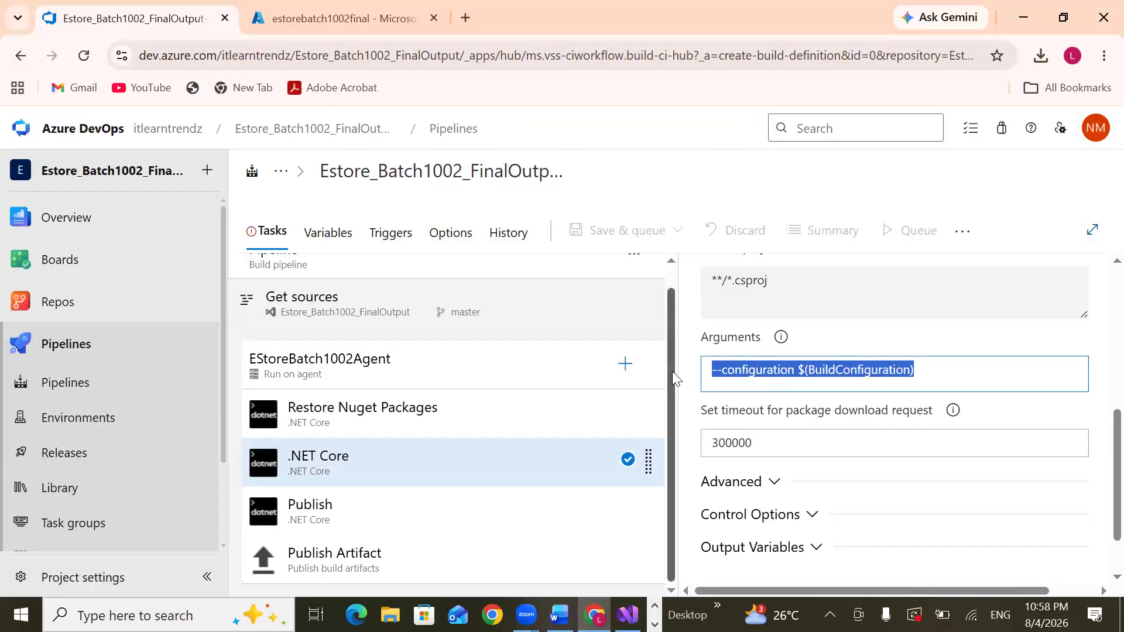
key(End)
text(--no-restore)
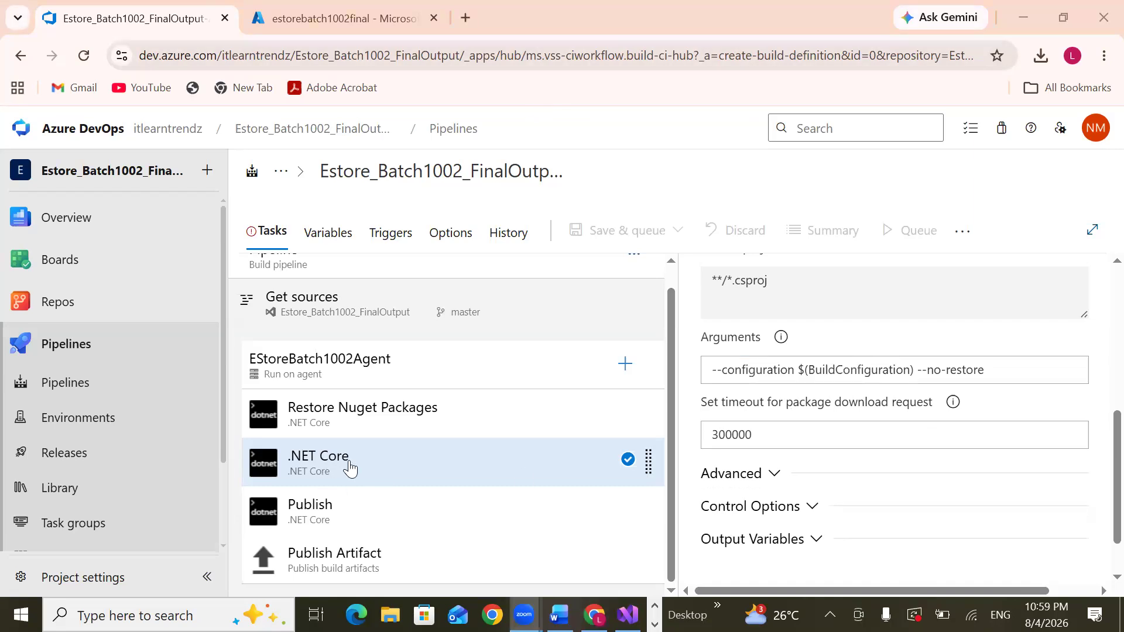
click(753, 372)
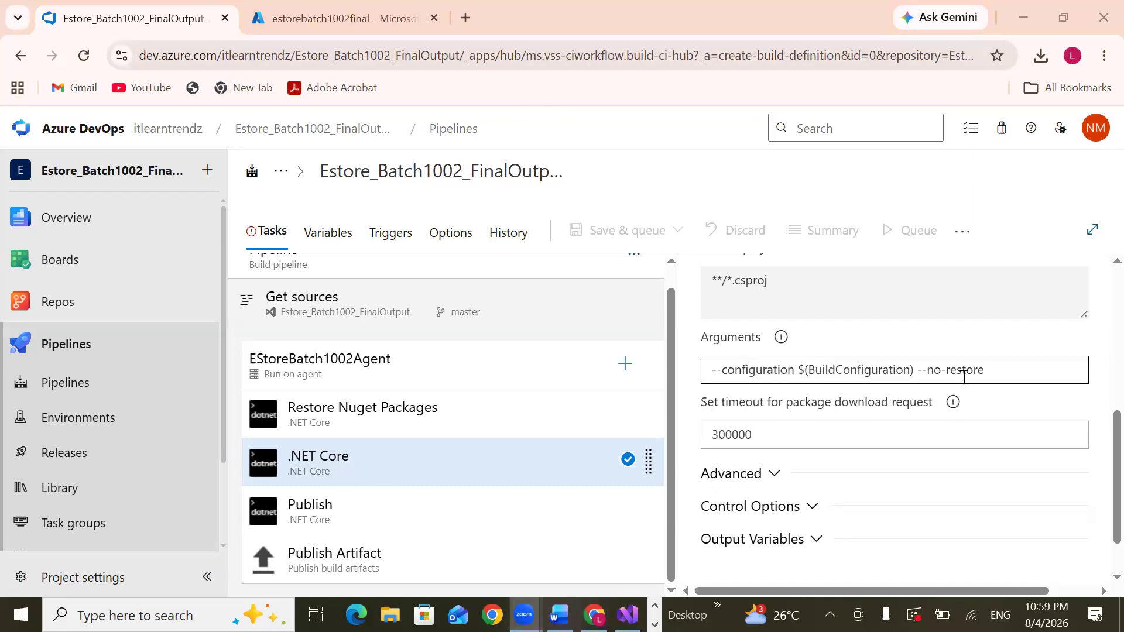
scroll(876, 383, up, 6)
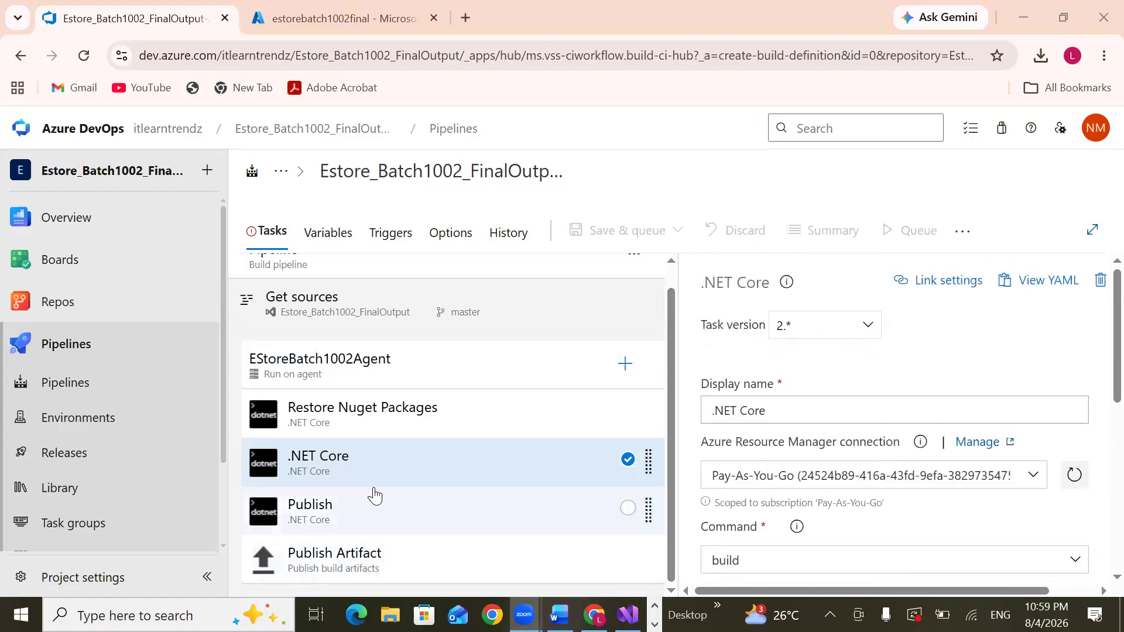
Read sections 5.4, Run unit tests, and 5.5, Publish the application, in the Word guide and open the Publish task's settings in Chrome.
key(alt+Tab)
scroll(410, 477, down, 3)
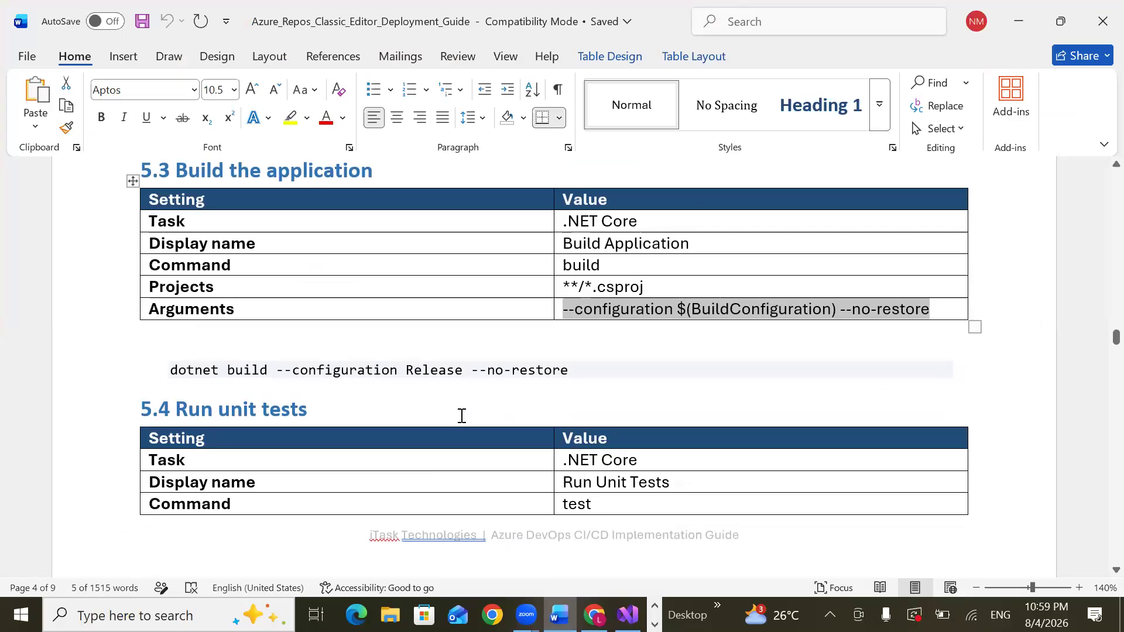
scroll(457, 418, down, 6)
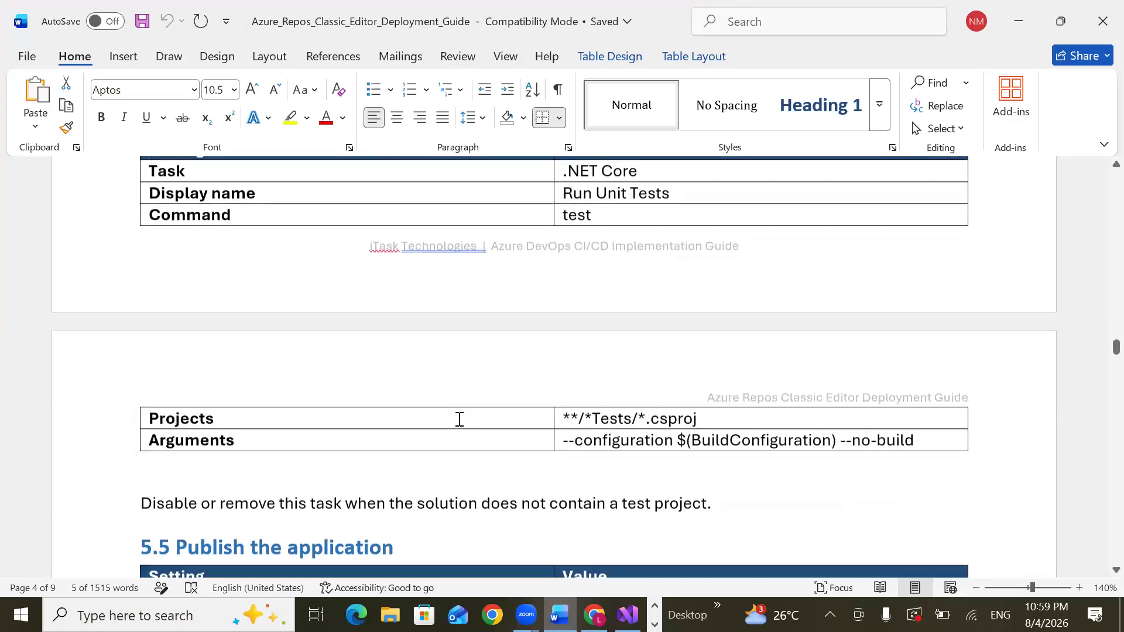
scroll(460, 419, down, 4)
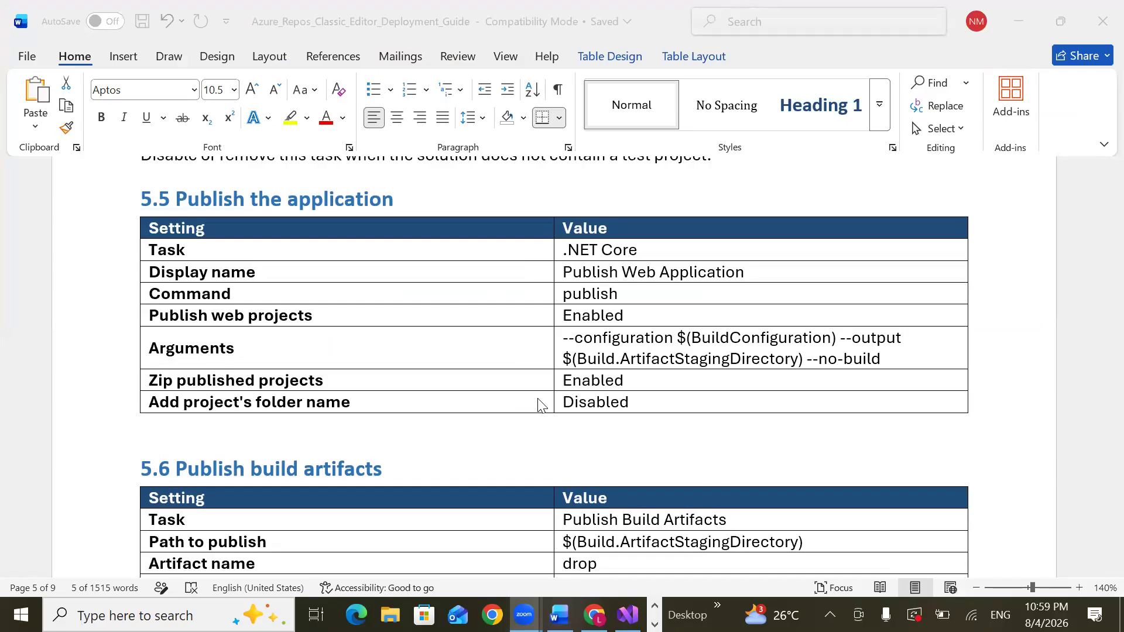
key(alt+Tab)
click(340, 473)
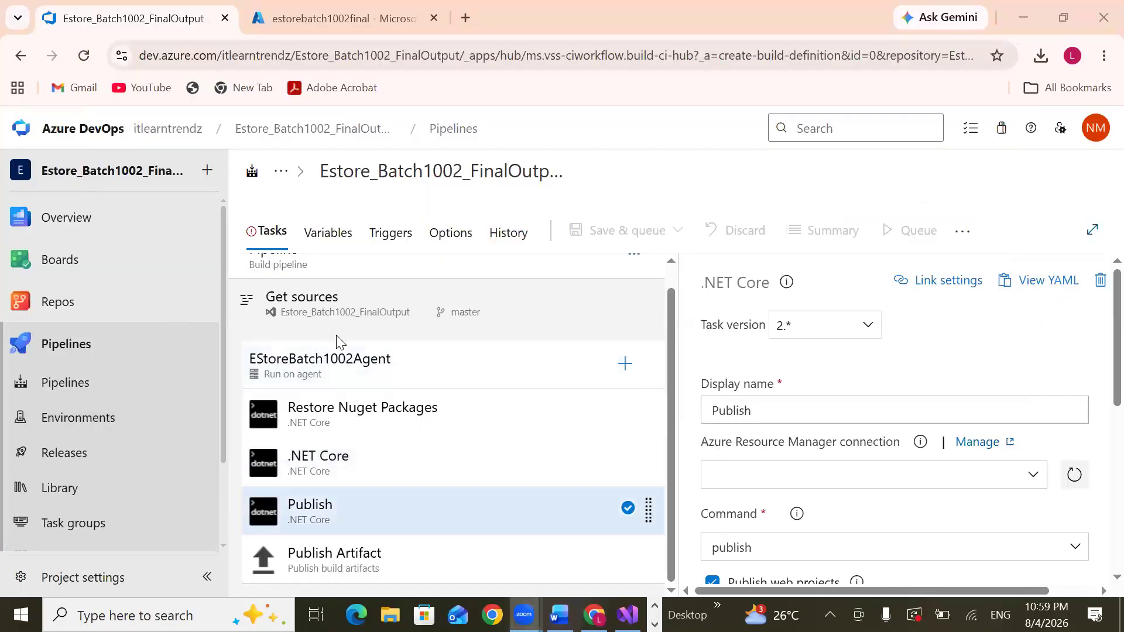
Copy Publish Web Application from the Word guide's section 5.5 into the Publish task's display name in Chrome, and change Web to Estore.
key(alt+Tab)
key(alt+Tab)
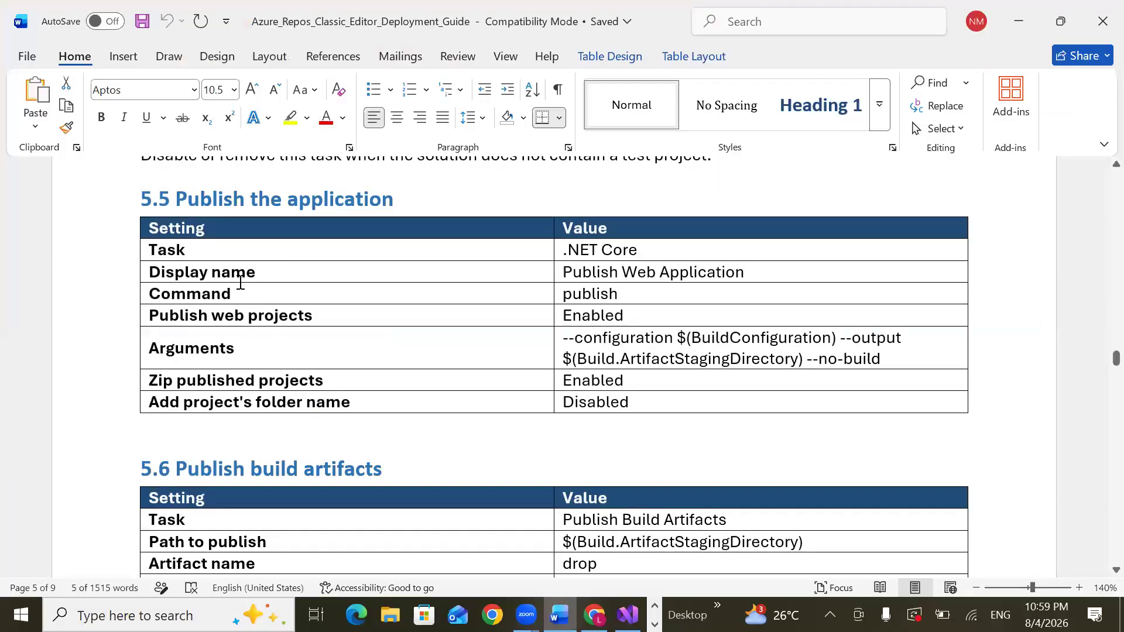
drag(643, 250, 563, 254)
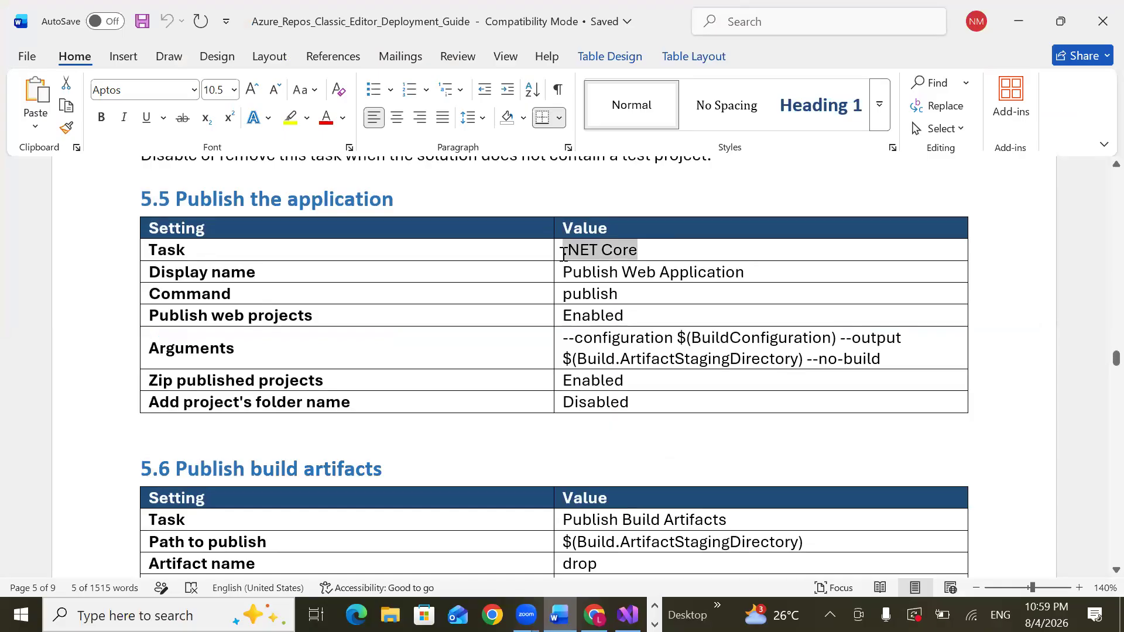
click(610, 274)
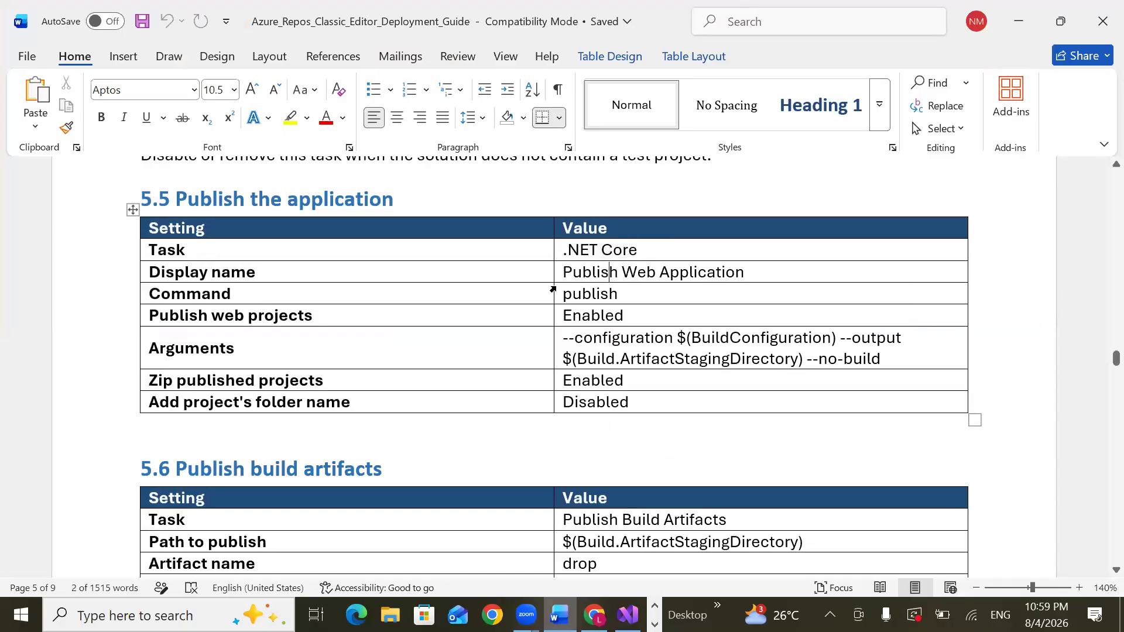
drag(569, 274, 762, 273)
key(ctrl+c)
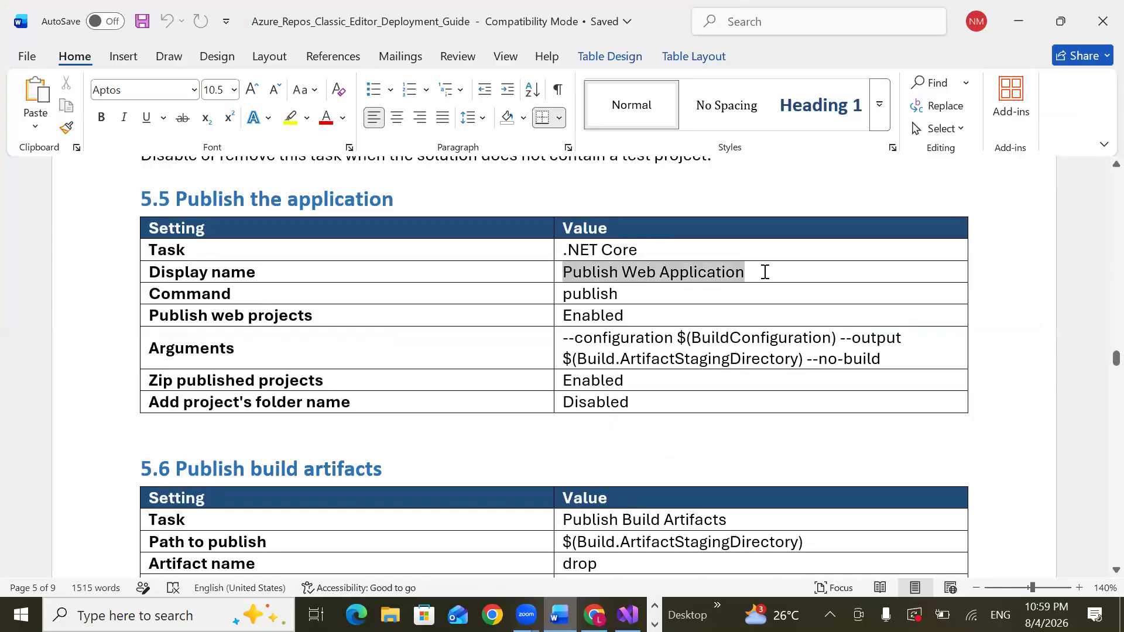
key(alt+Tab)
key(alt+Tab)
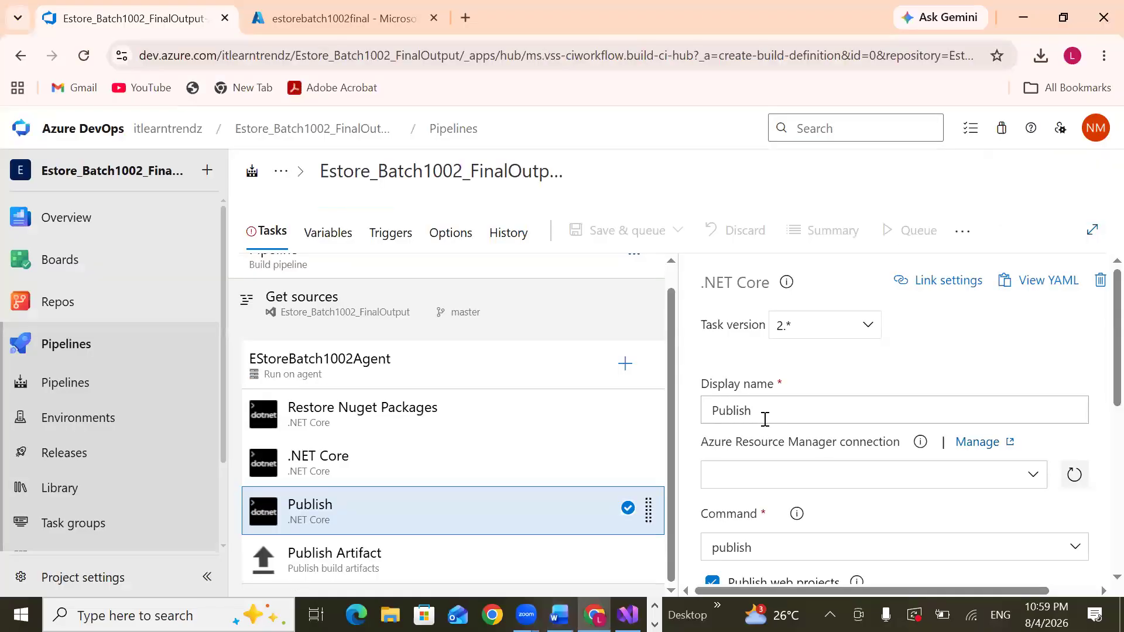
drag(764, 419, 694, 417)
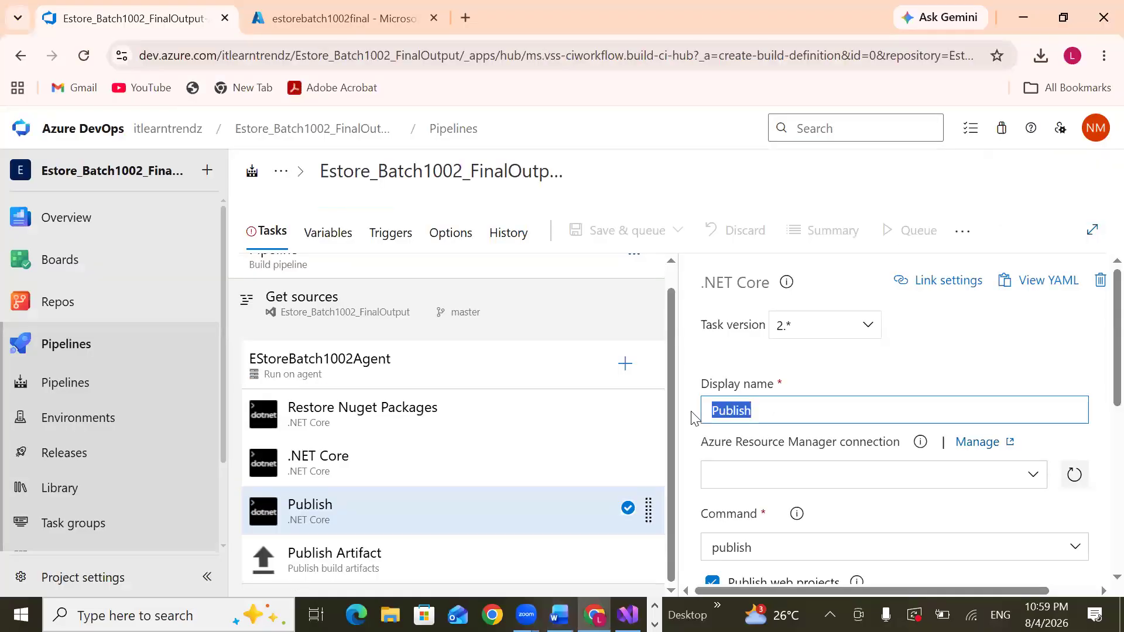
key(ctrl+v)
double_click(766, 410)
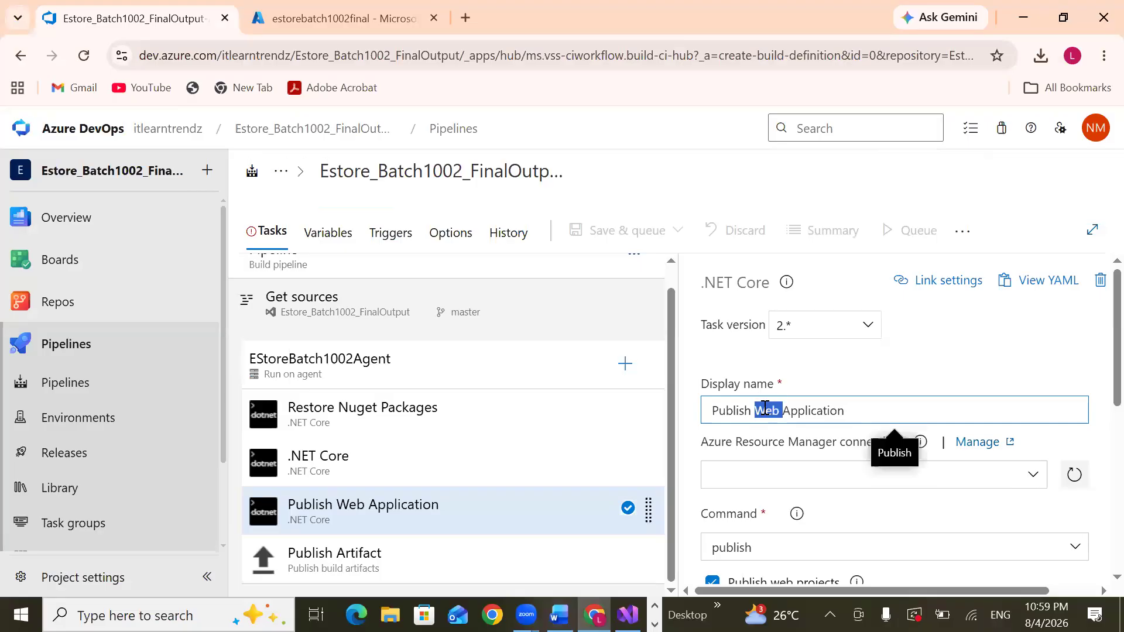
text(Estore)
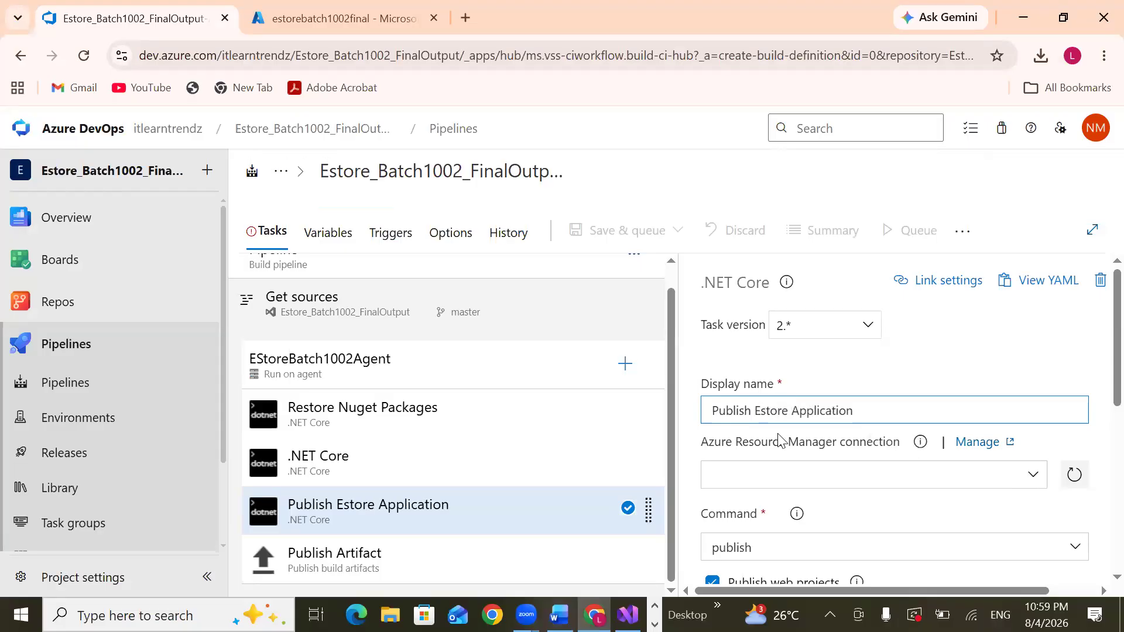
Choose the available Pay-As-You-Go service connection as the Publish Estore Application task's Azure Resource Manager connection.
scroll(778, 439, down, 3)
scroll(793, 427, up, 2)
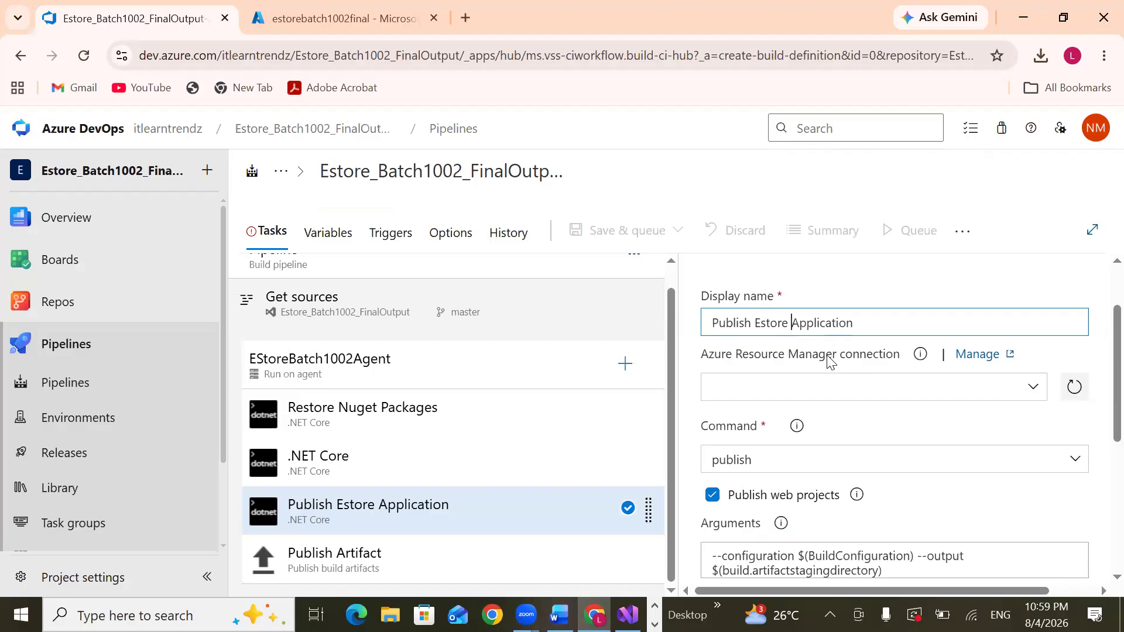
click(497, 93)
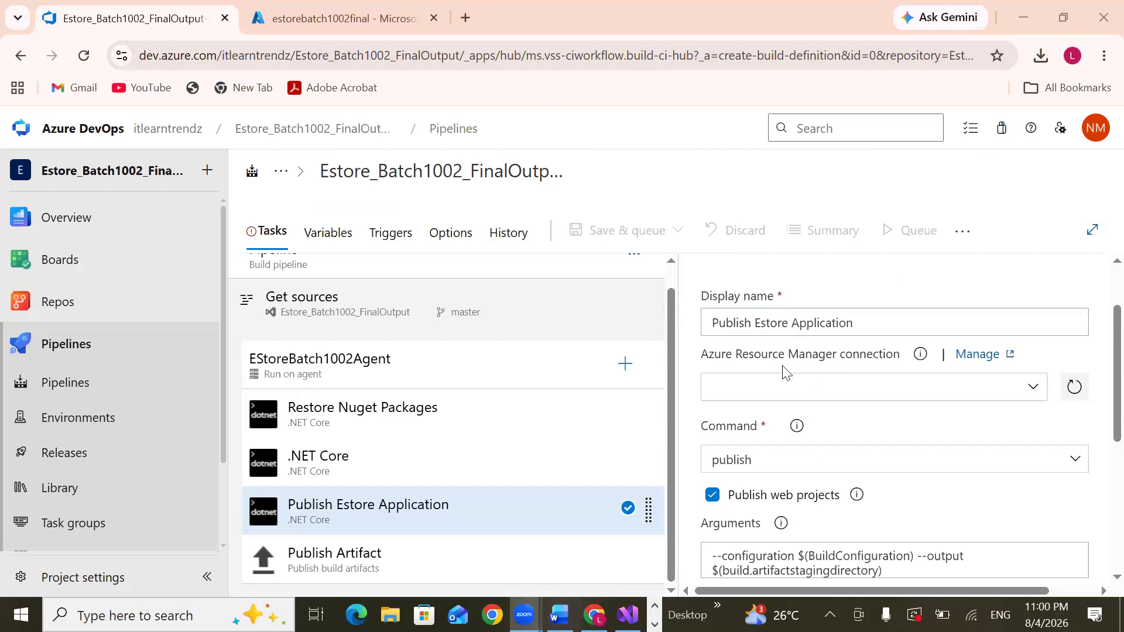
click(822, 382)
scroll(821, 382, up, 2)
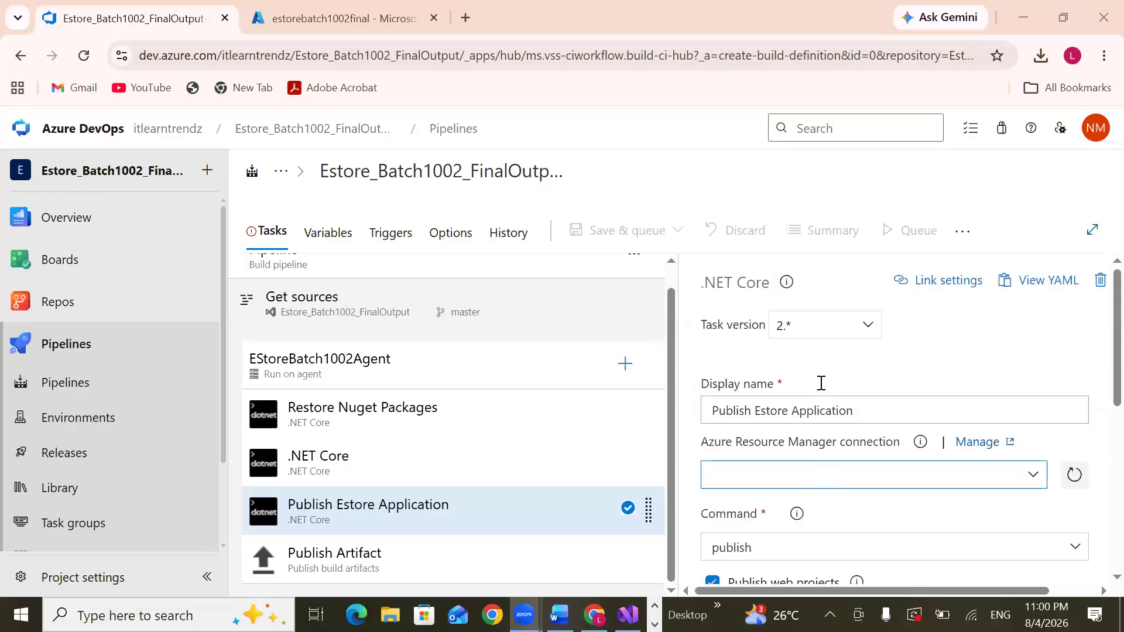
scroll(821, 381, down, 4)
scroll(821, 382, up, 2)
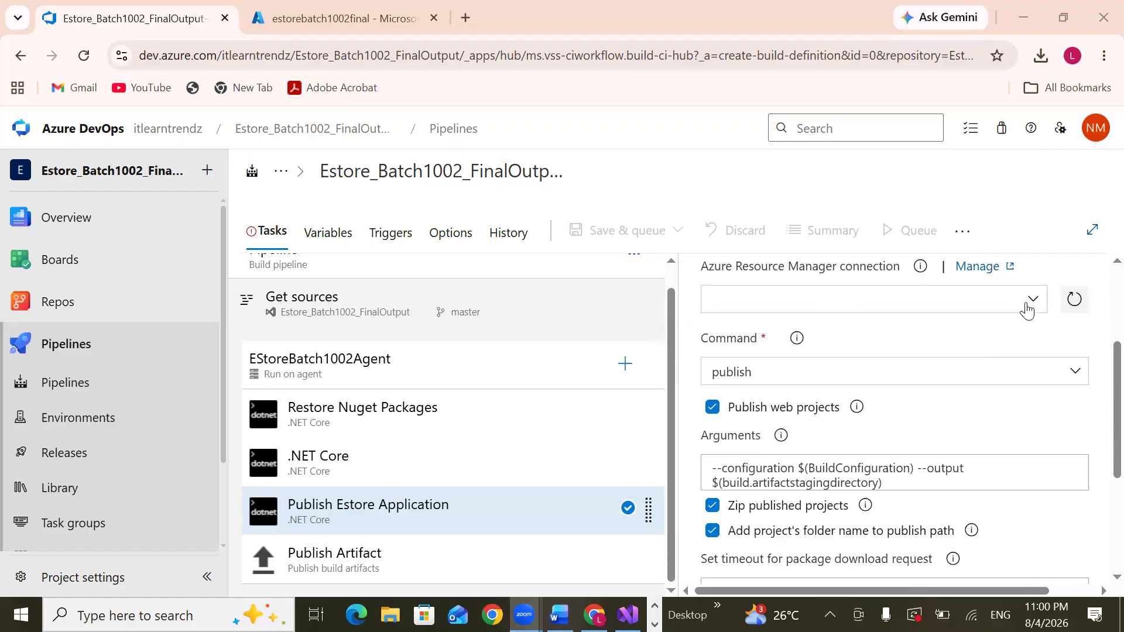
click(935, 310)
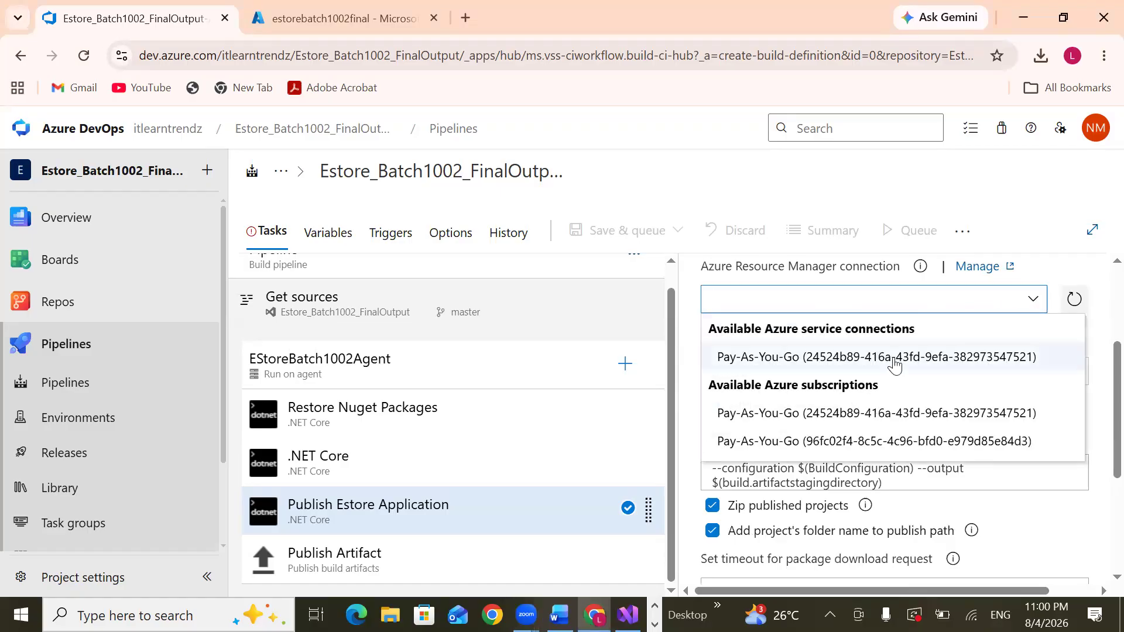
click(893, 358)
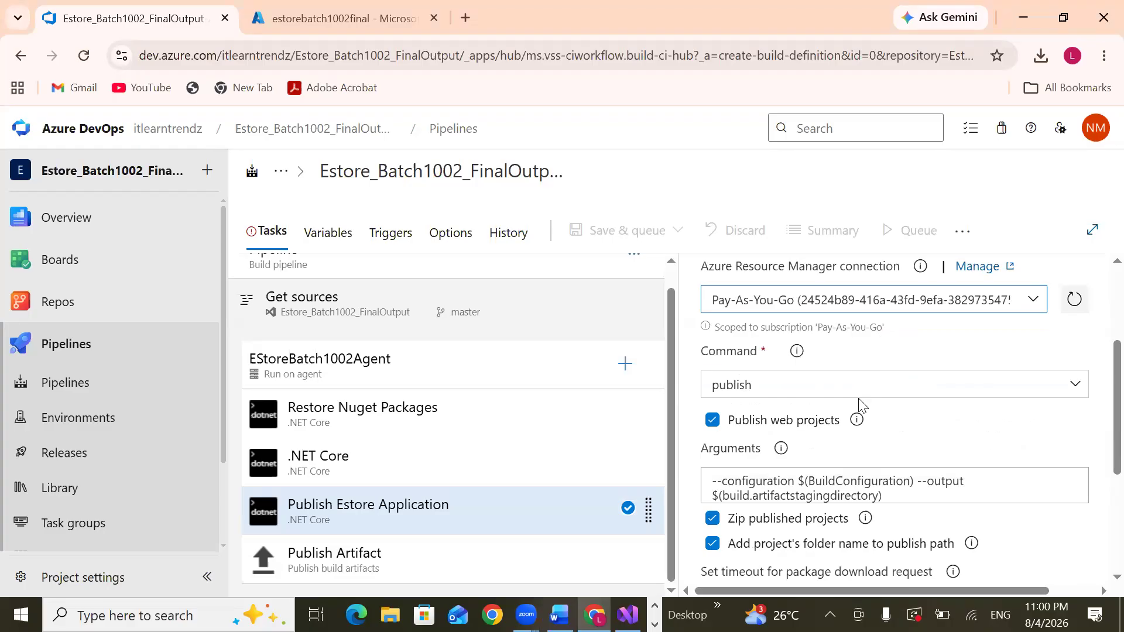
Replace the publish task's arguments in Chrome with --configuration $(BuildConfiguration) --output $(Build.ArtifactStagingDirectory) --no-build, copied from the Word guide's section 5.5 table.
scroll(861, 404, down, 2)
scroll(862, 401, up, 1)
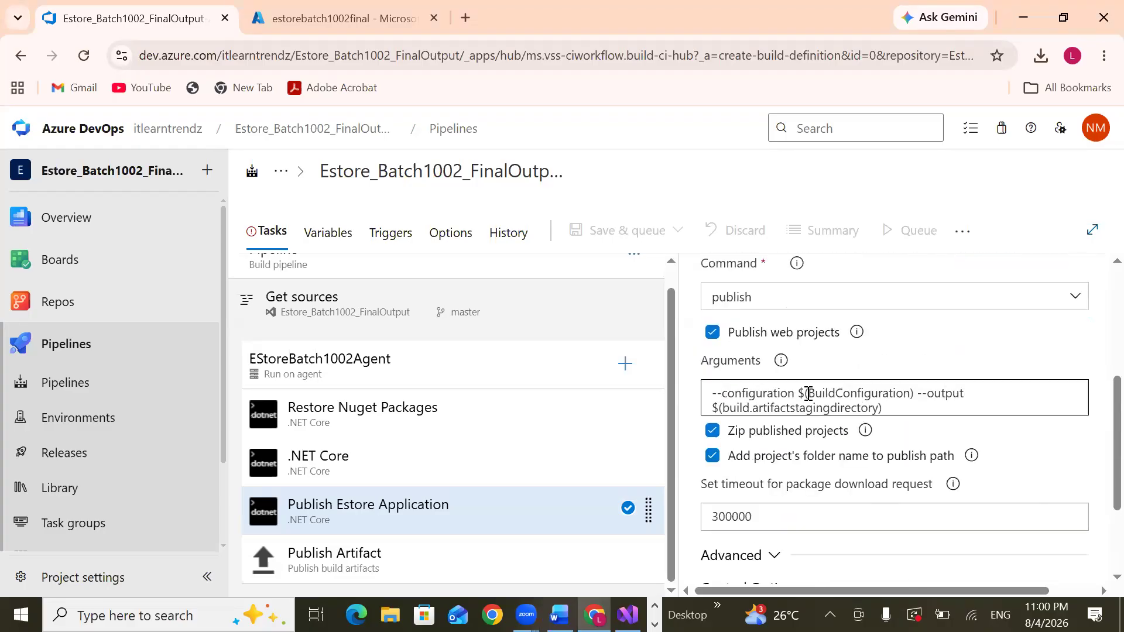
drag(893, 398, 780, 396)
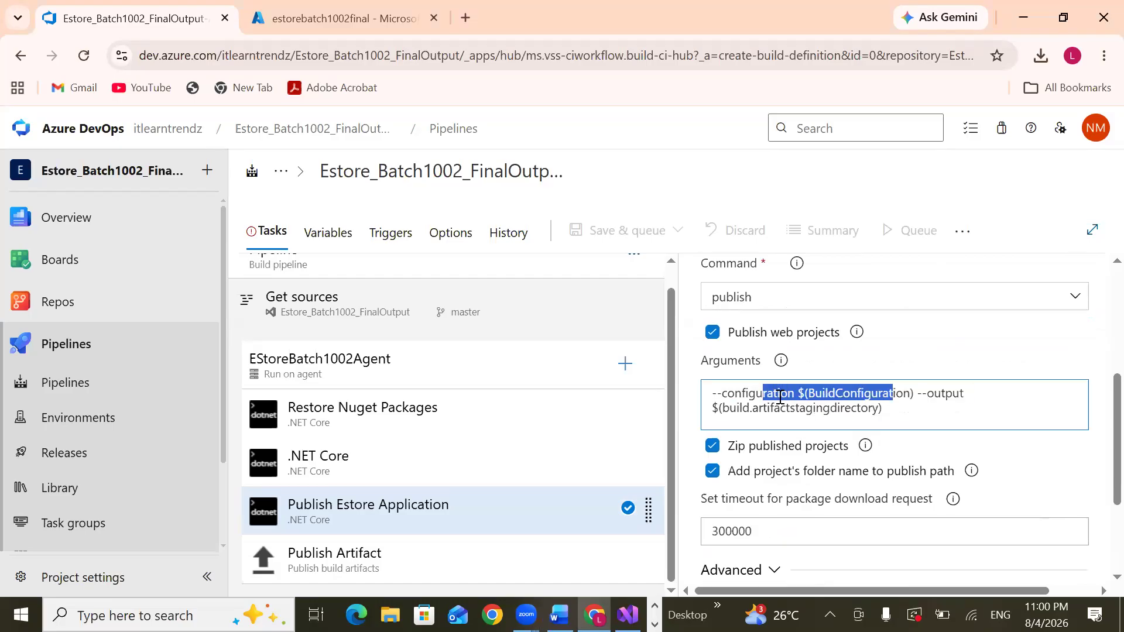
click(780, 396)
key(alt+Tab)
key(alt+Tab)
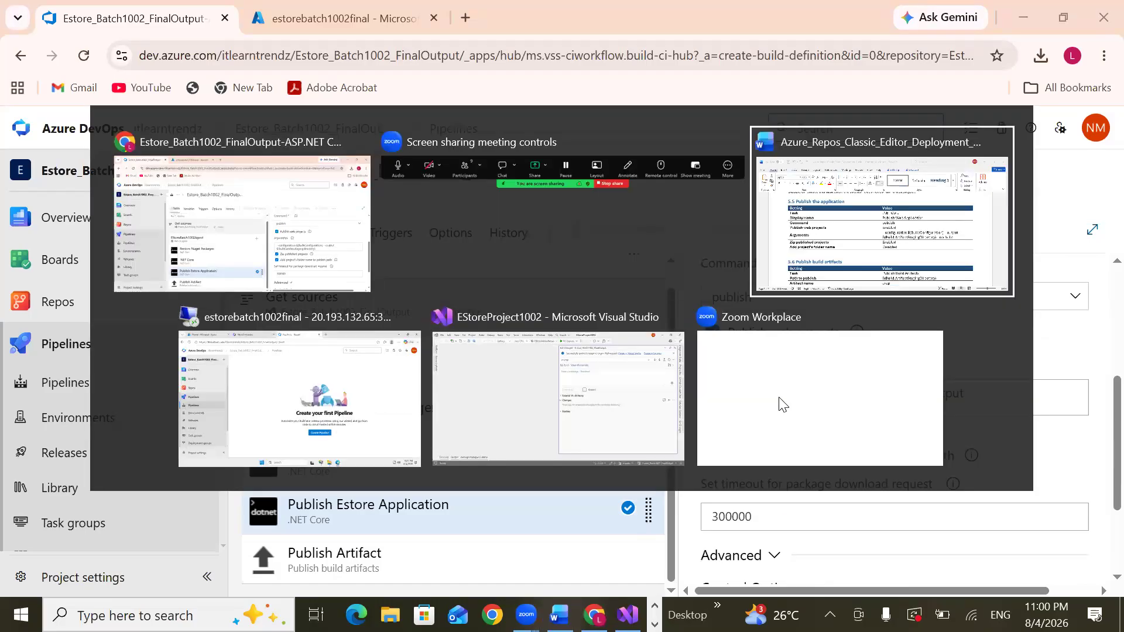
drag(881, 359, 569, 375)
key(alt+Tab)
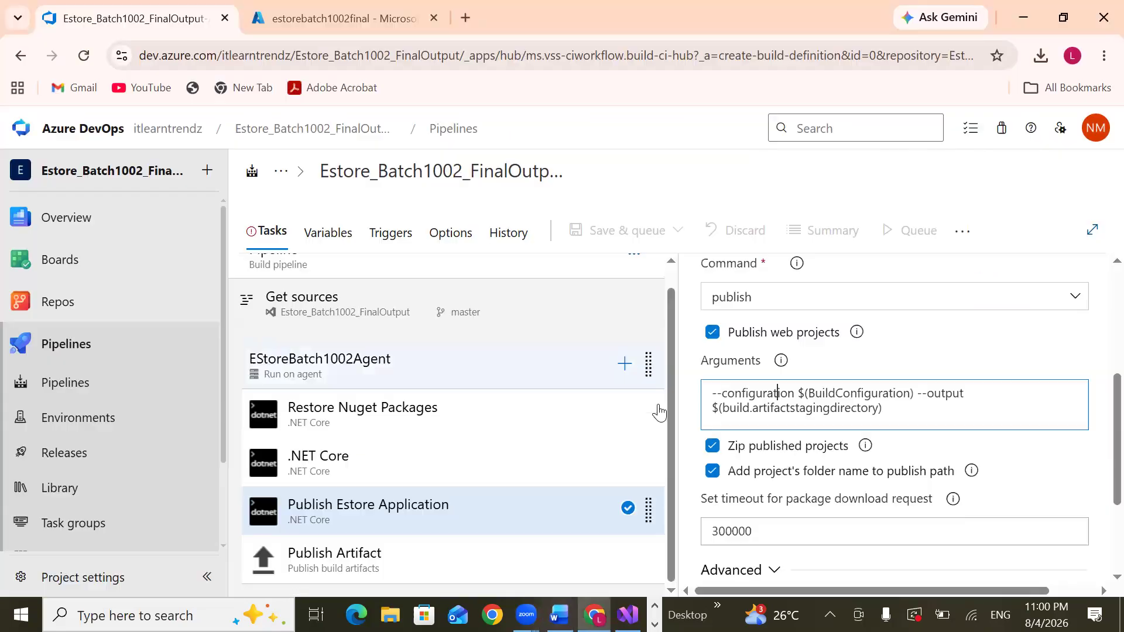
key(ctrl+a)
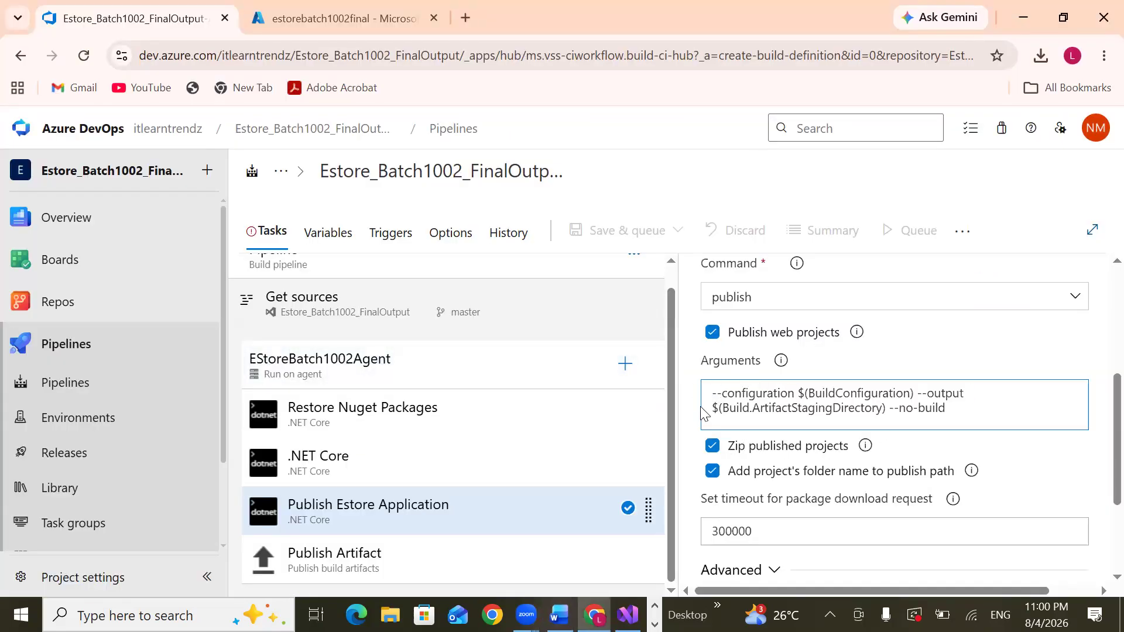
Compare the publish task with section 5.5 of the Word guide and disable Add project's folder name to publish path in Chrome.
key(alt+Tab)
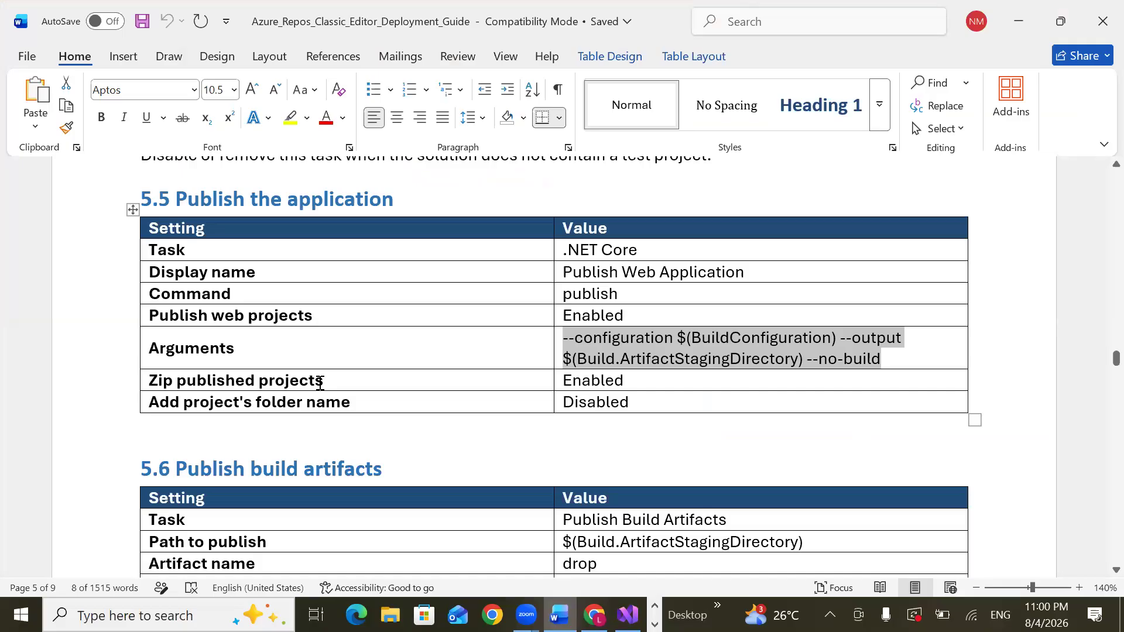
key(alt+Tab)
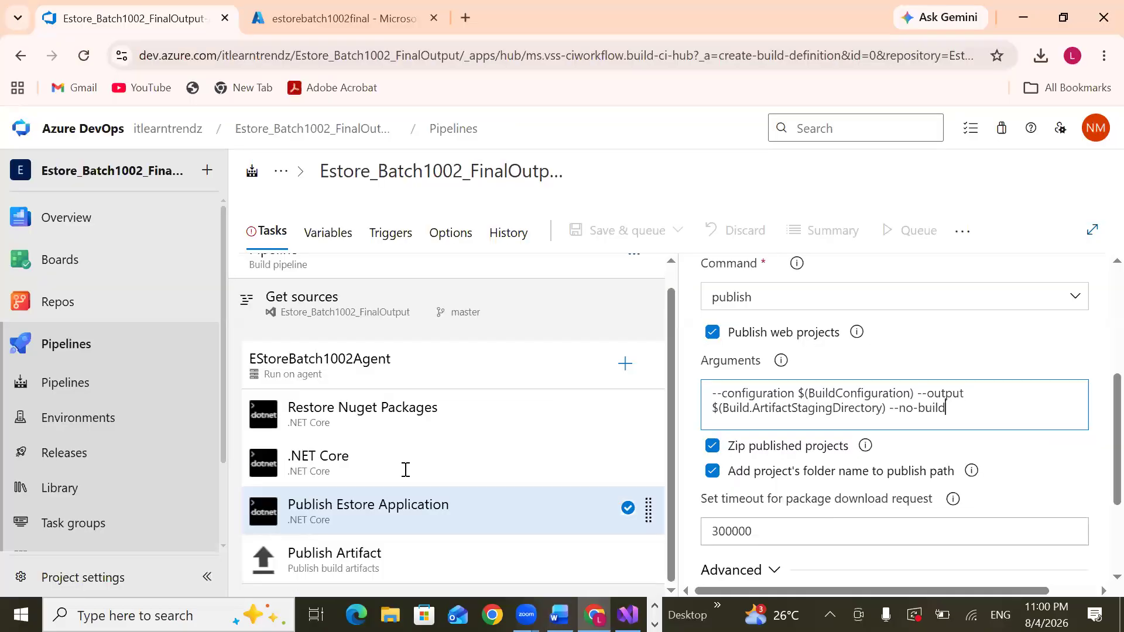
key(alt+Tab)
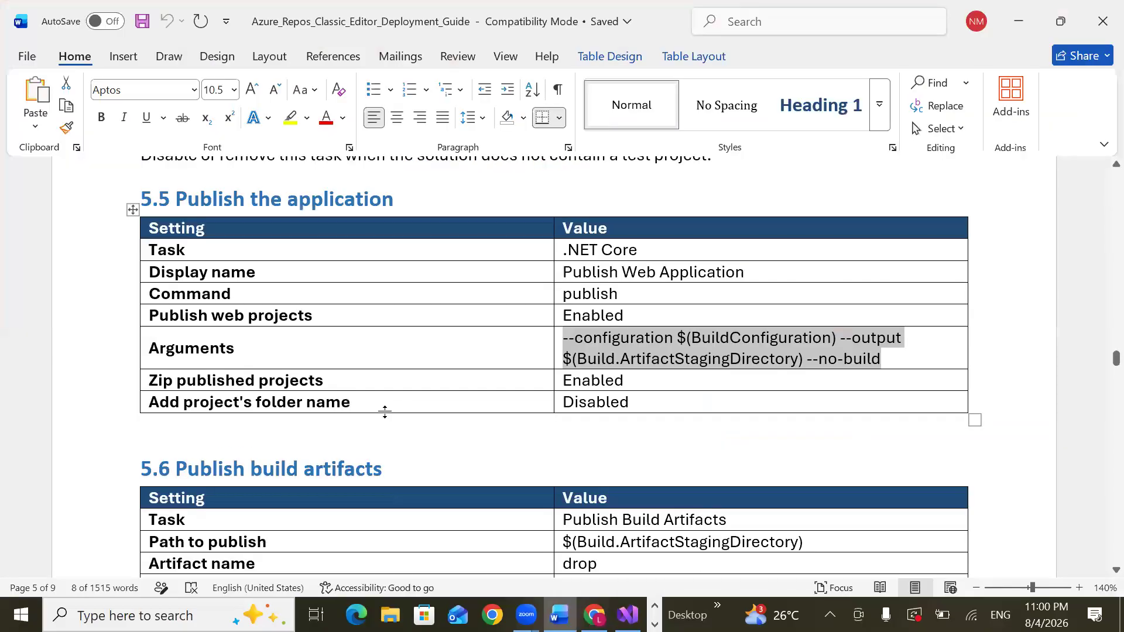
key(alt+Tab)
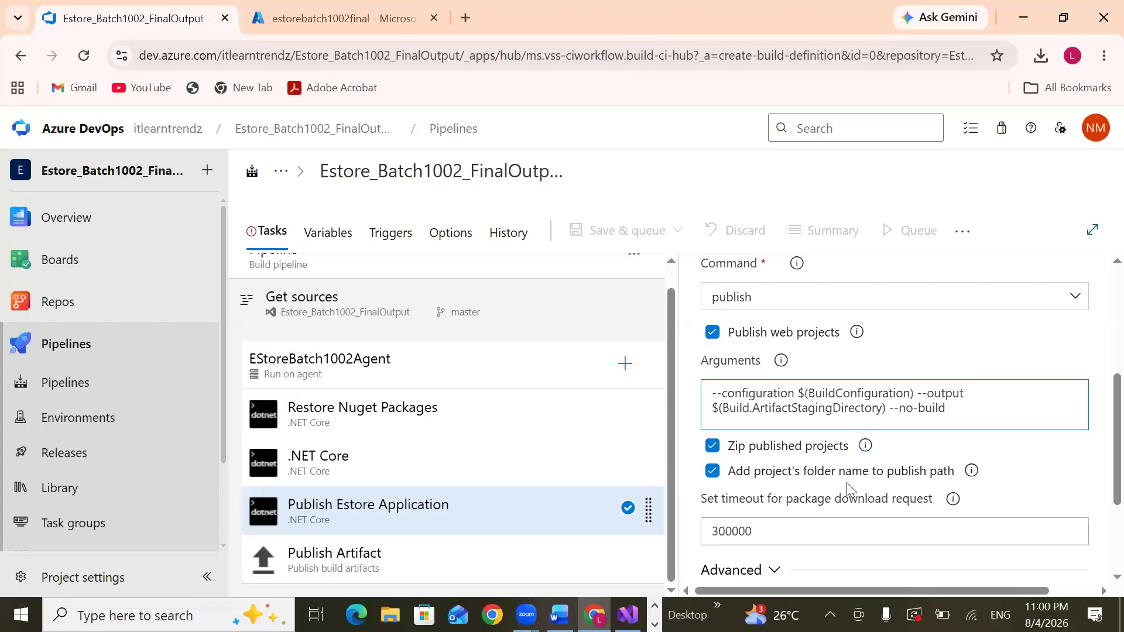
key(alt+Tab)
key(alt+Tab)
click(712, 459)
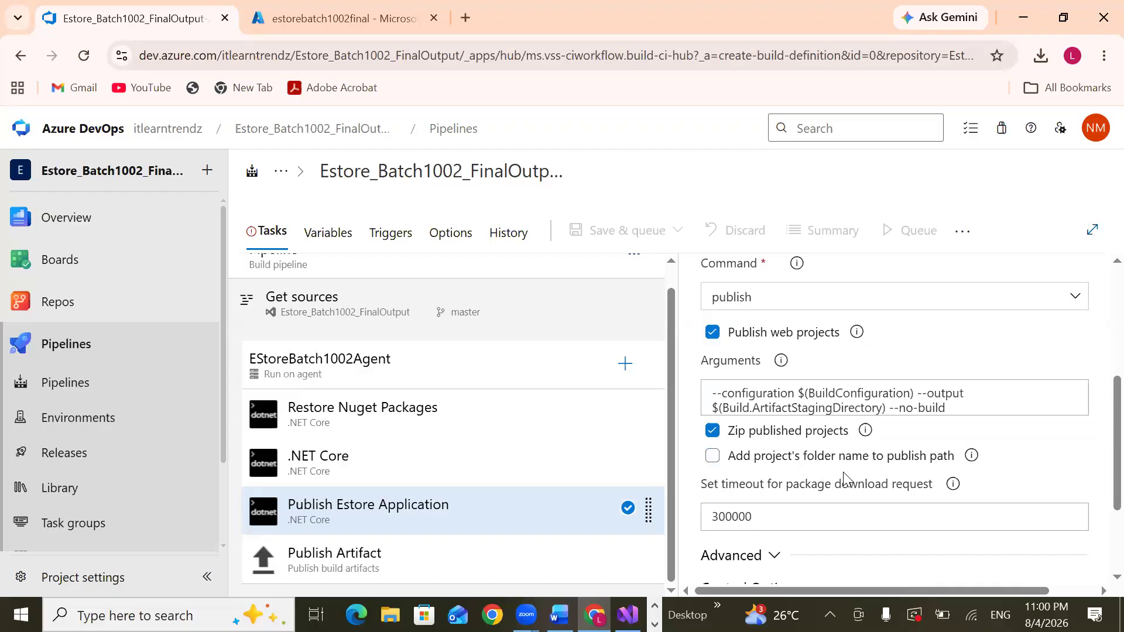
scroll(843, 472, up, 3)
scroll(841, 473, down, 3)
scroll(841, 473, down, 3)
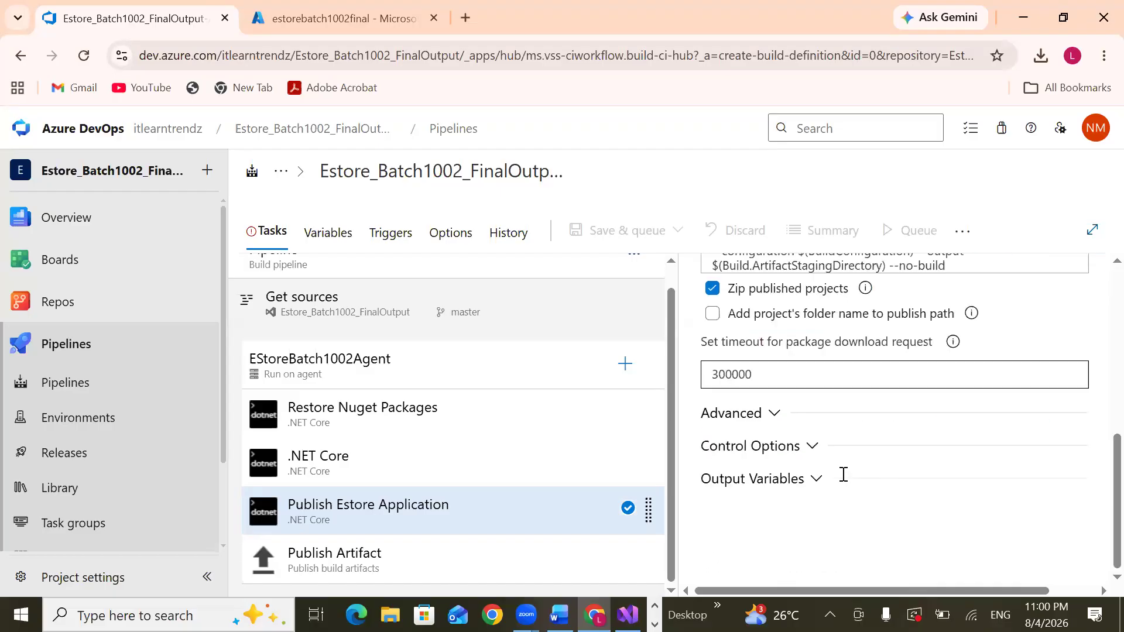
Read section 5.6, Publish build artifacts, in the Word guide and open the Publish Artifact task in Chrome.
key(alt+Tab)
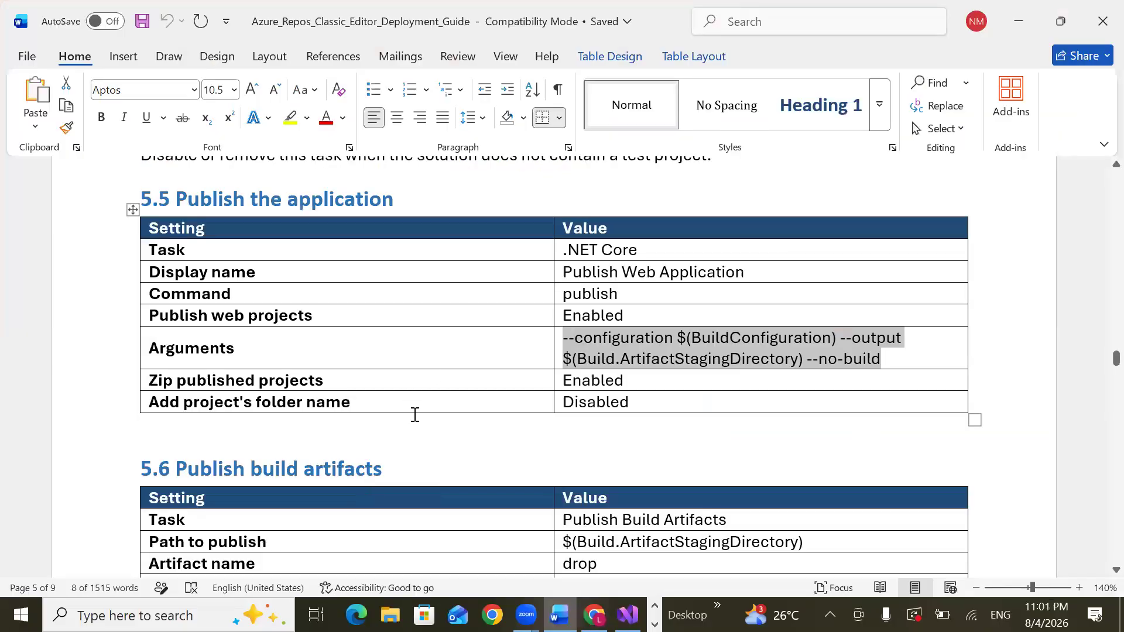
scroll(414, 416, down, 2)
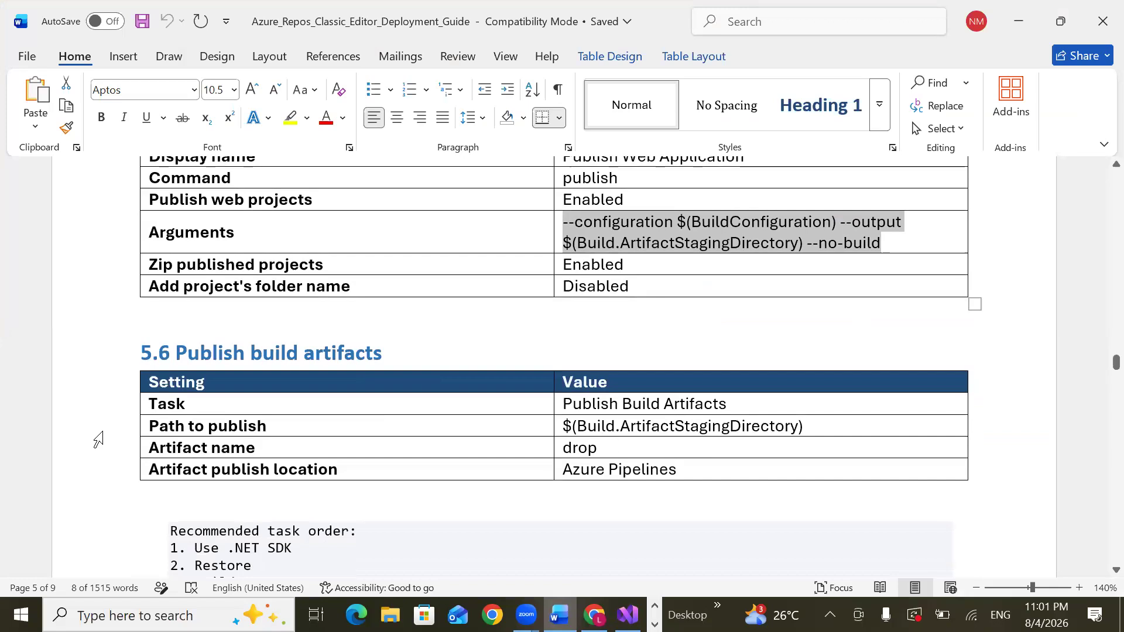
double_click(163, 410)
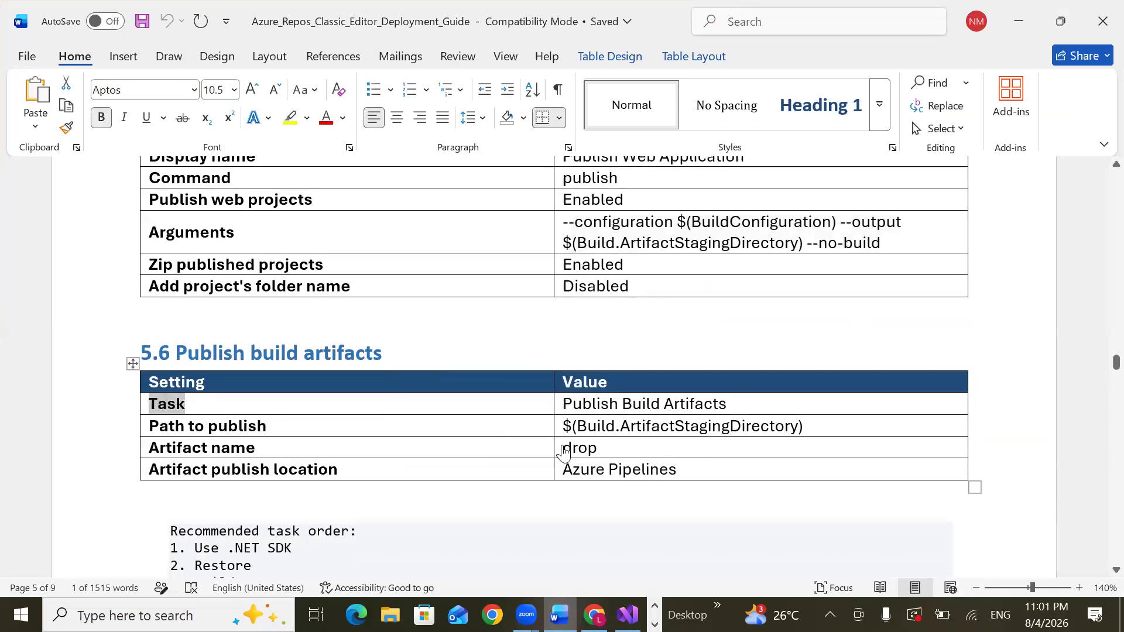
key(alt+Tab)
click(491, 562)
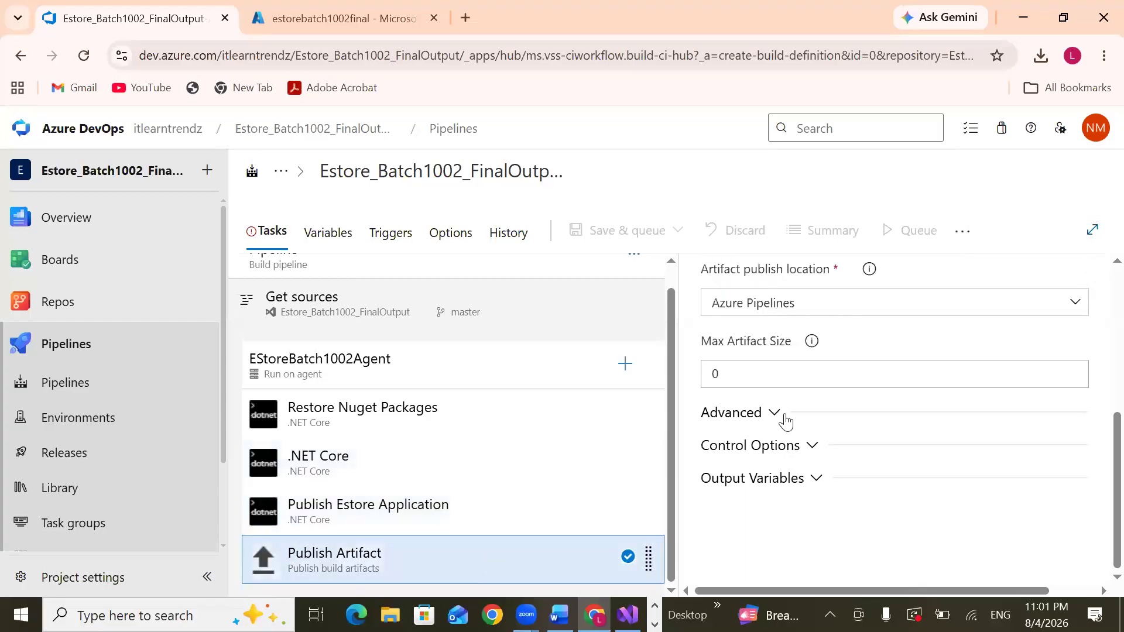
Review the Publish Estore Application task's settings, glance at the .NET Core build task, and keep task version 2.* selected for publishing.
click(494, 528)
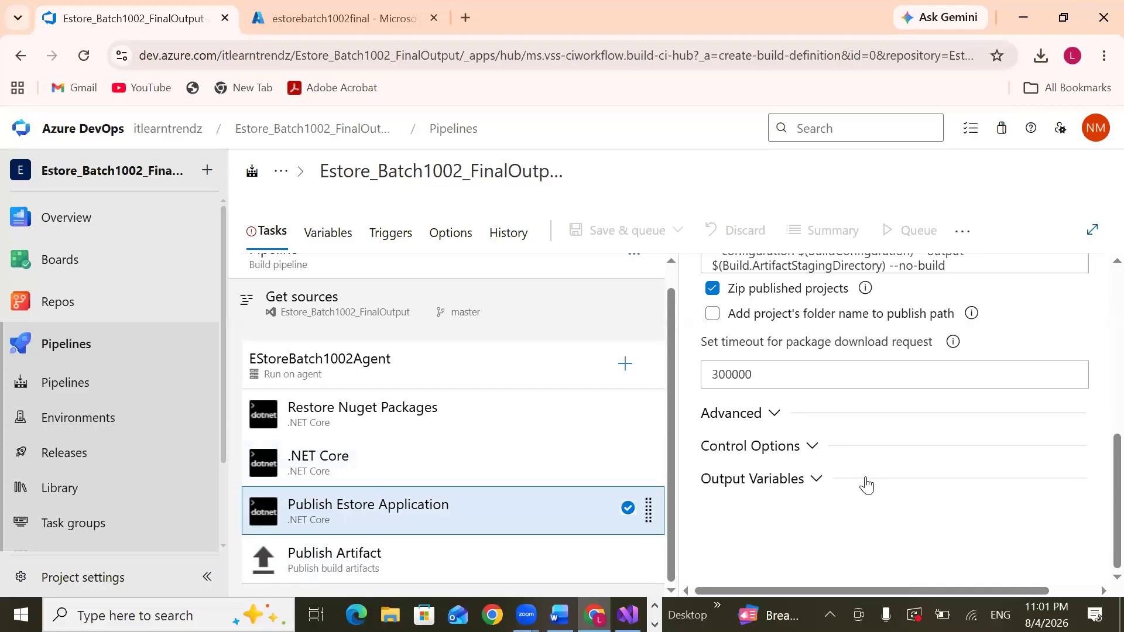
scroll(866, 485, up, 3)
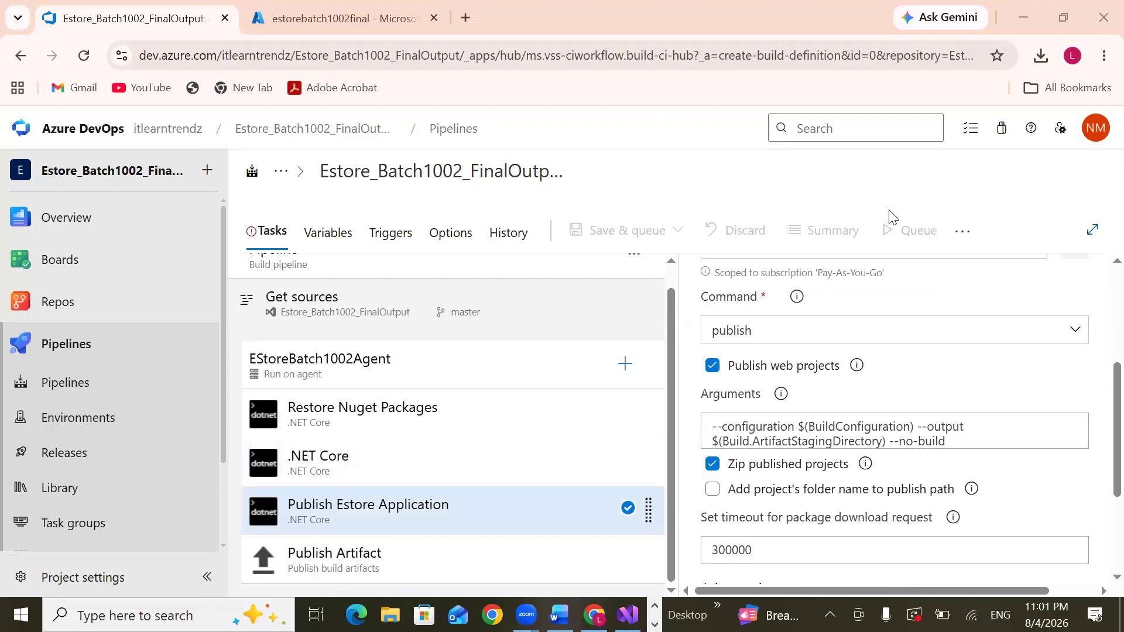
scroll(874, 340, up, 4)
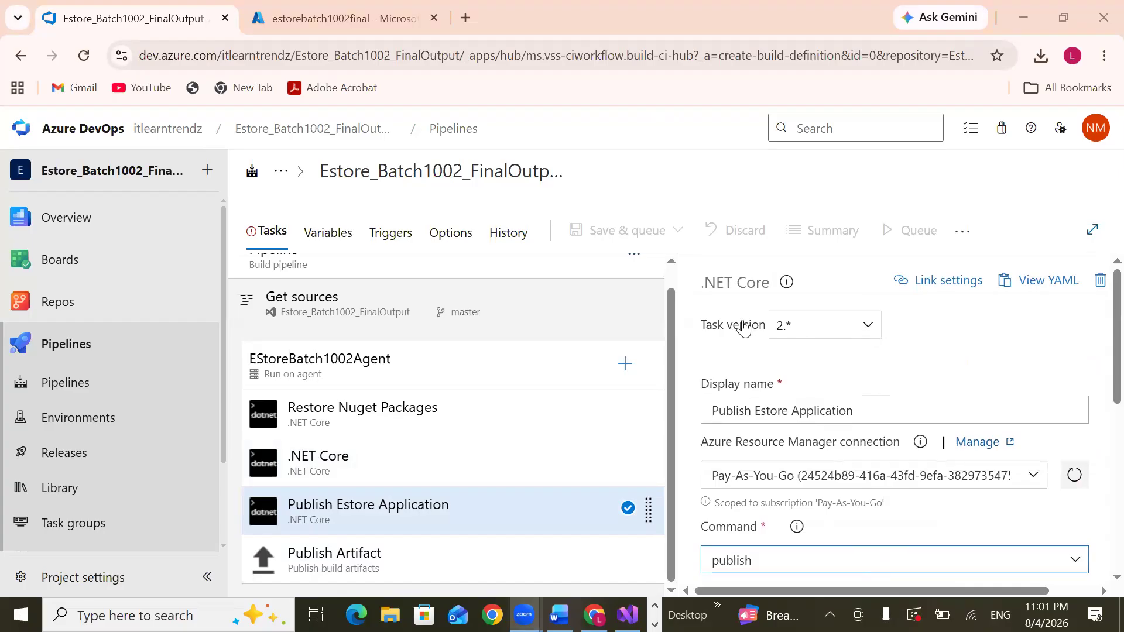
click(353, 481)
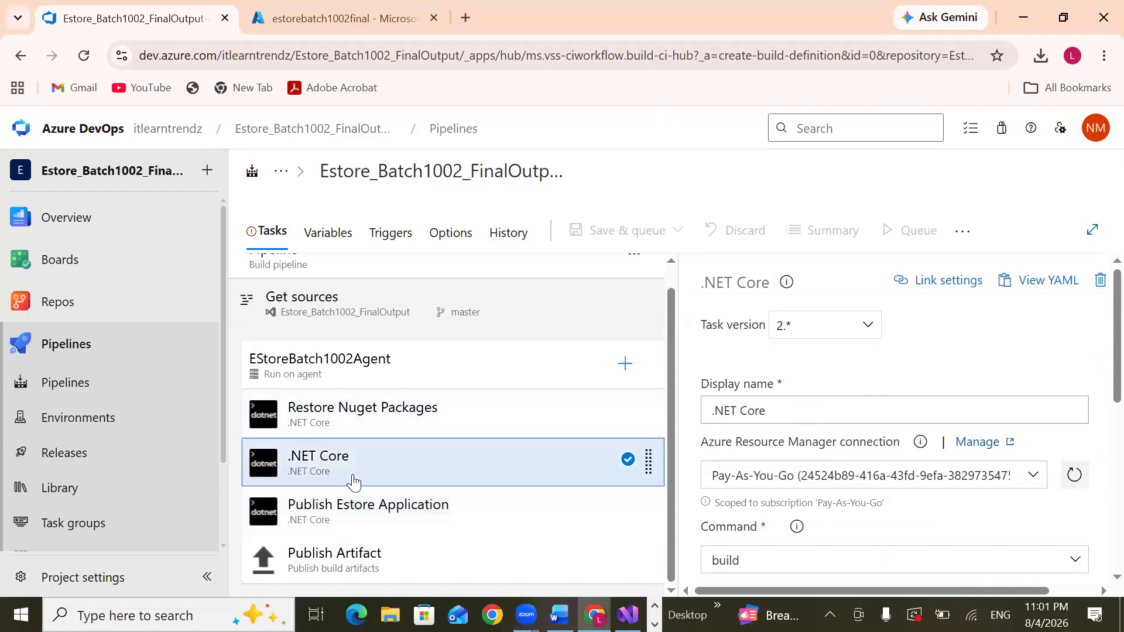
click(368, 507)
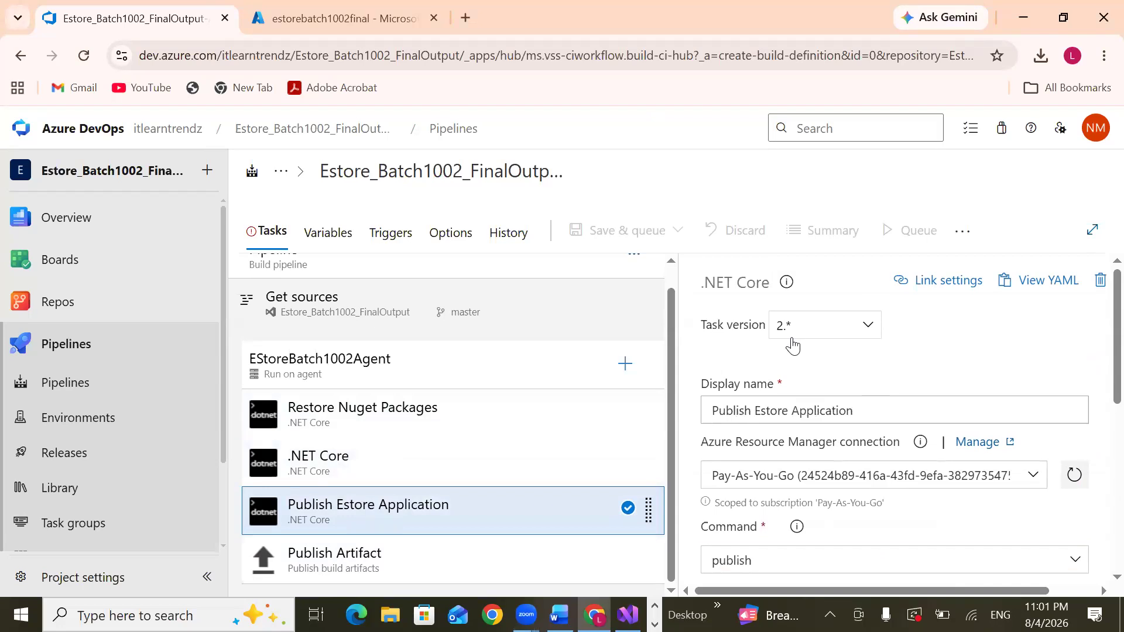
click(871, 335)
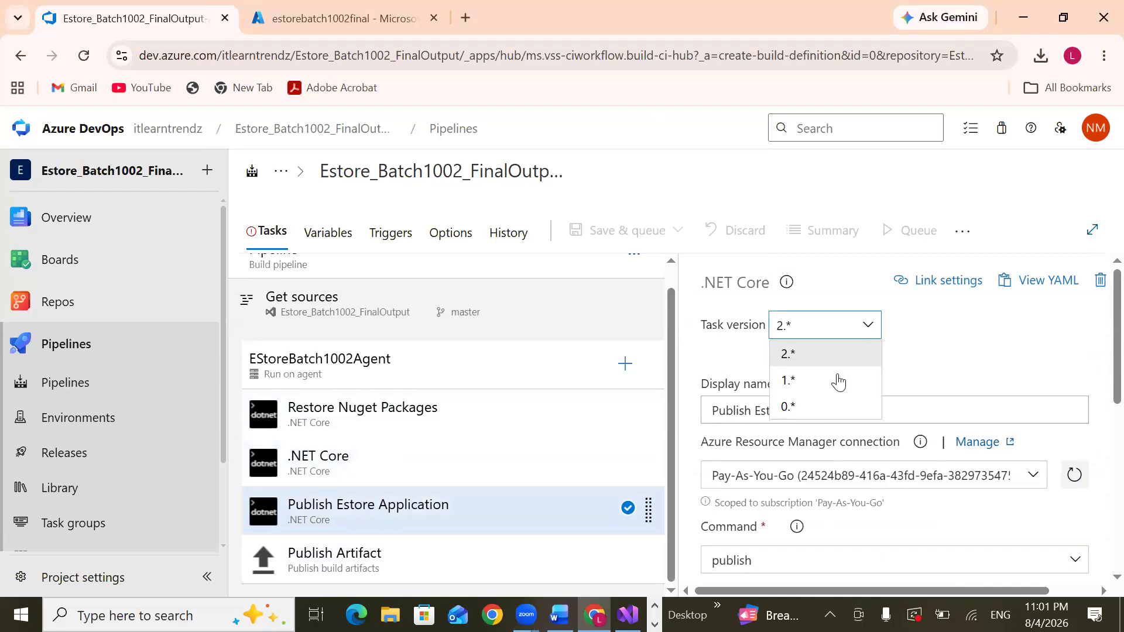
click(838, 357)
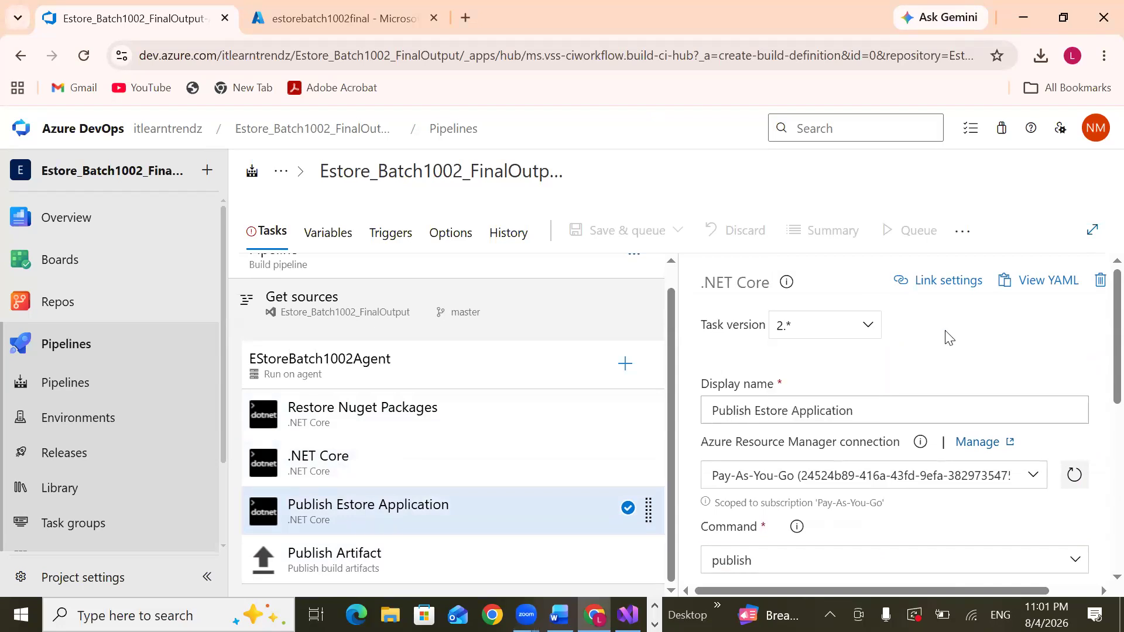
Reread sections 5.5 and 5.6 in the Word guide and reopen the Publish Artifact task's settings in Chrome.
key(alt+Tab)
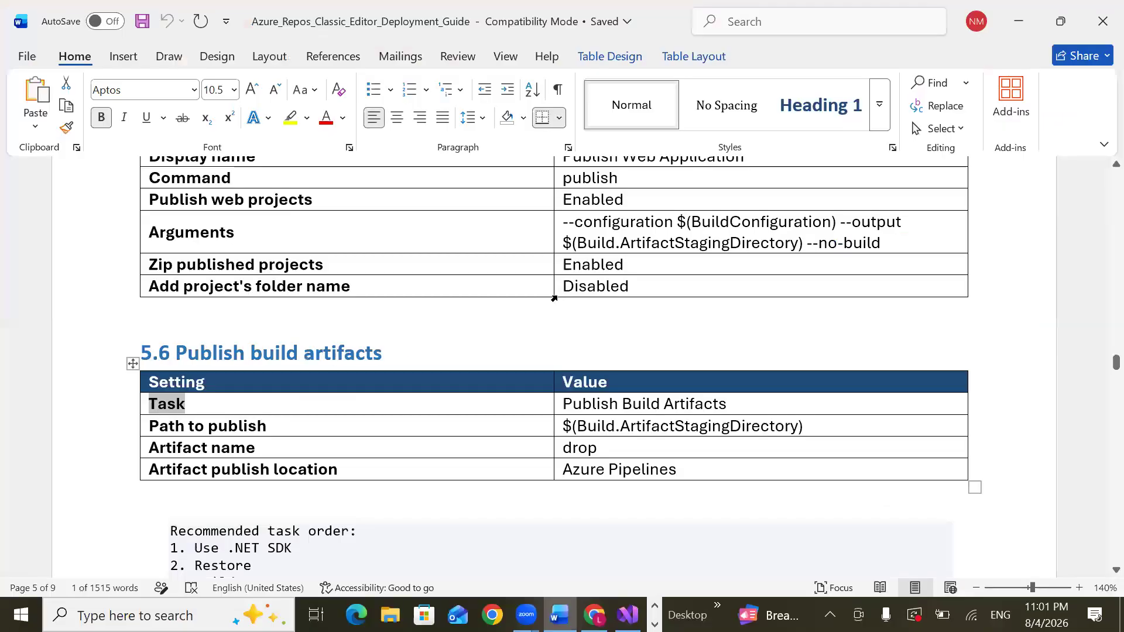
scroll(554, 299, up, 3)
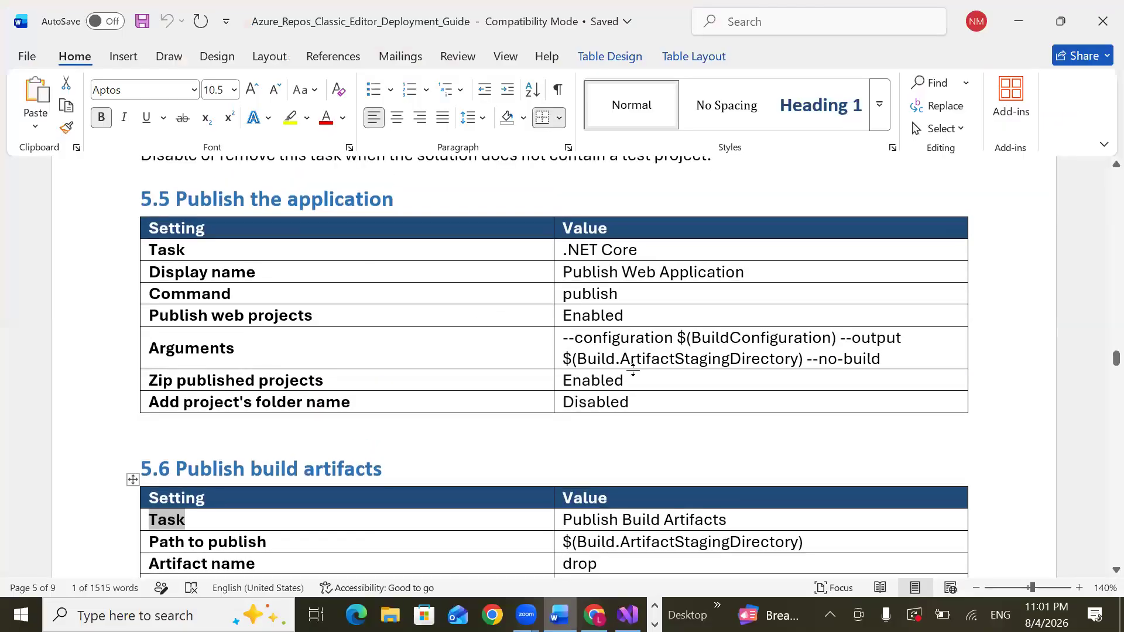
scroll(647, 412, down, 3)
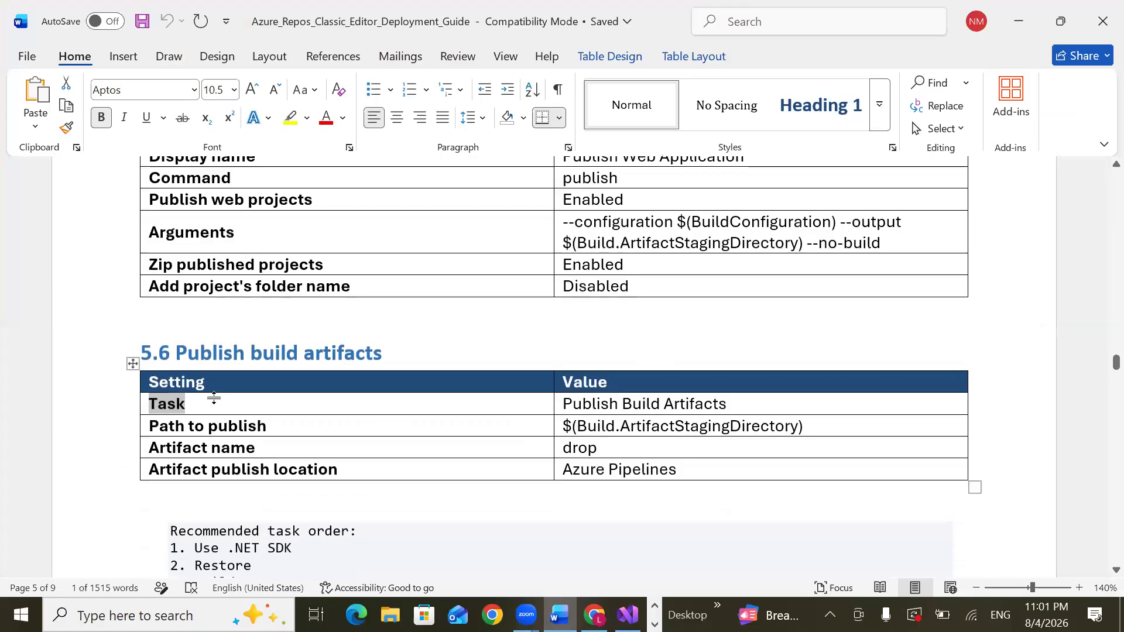
drag(659, 426, 665, 470)
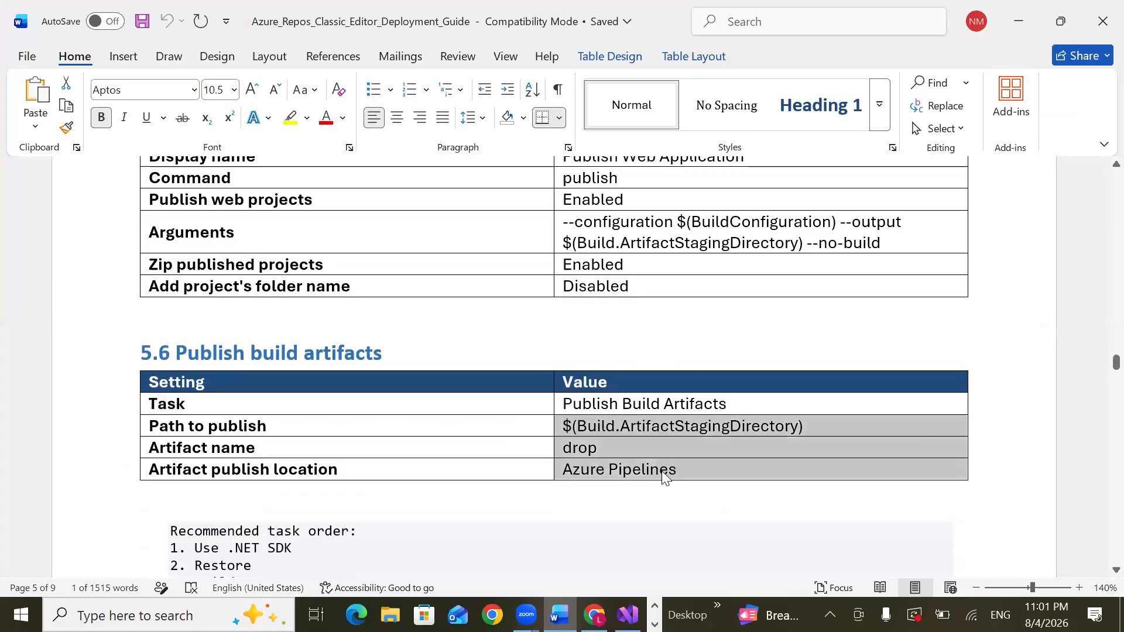
key(alt+Tab)
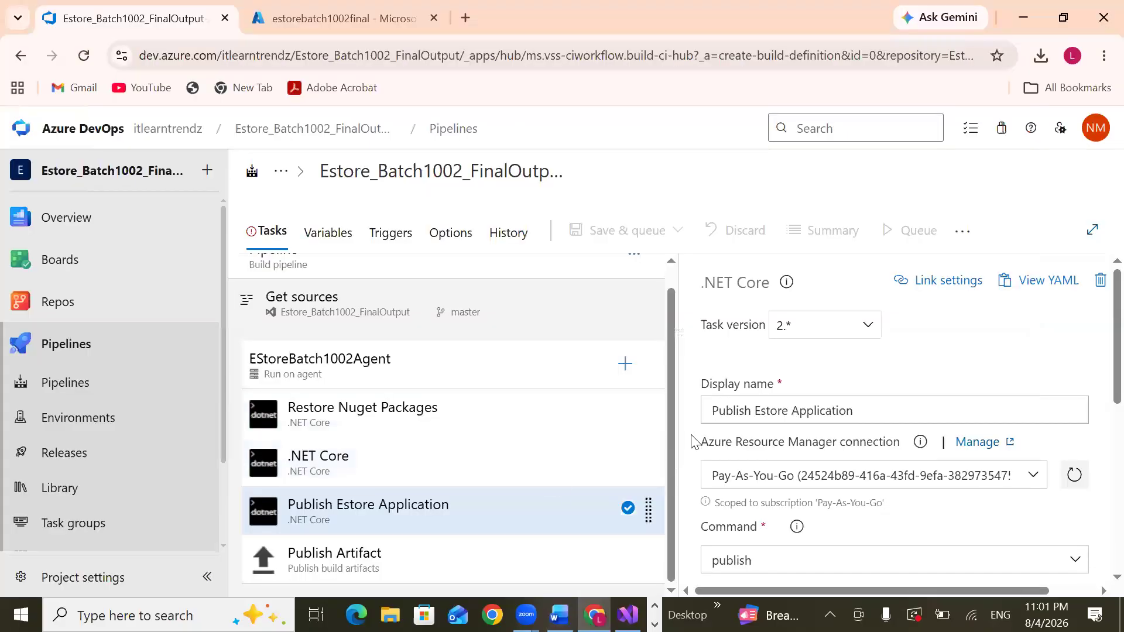
click(354, 576)
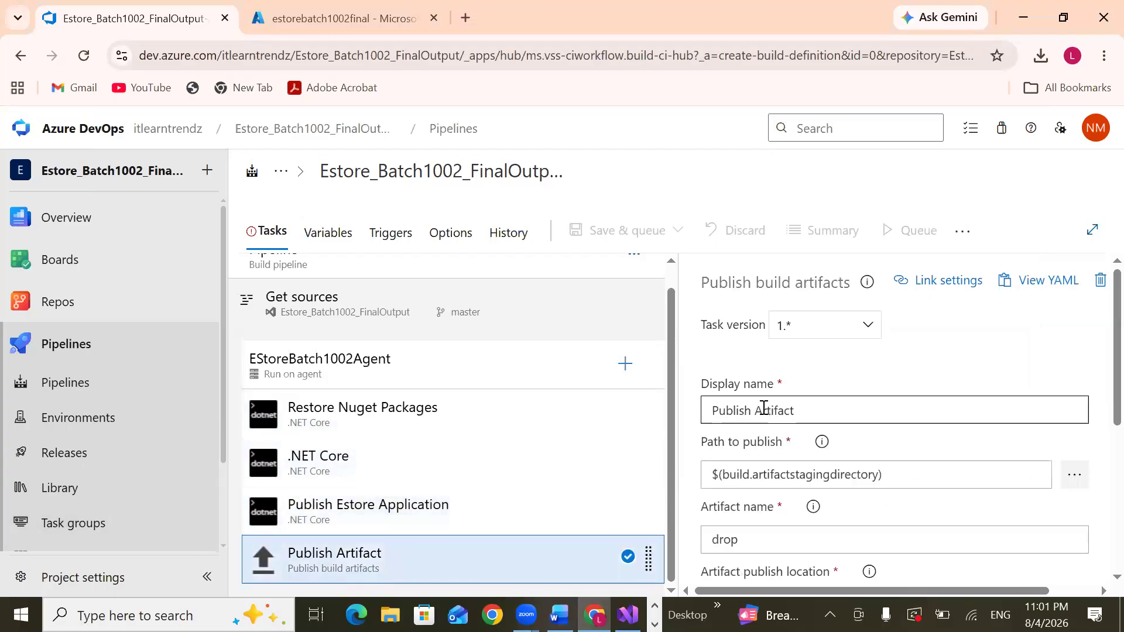
Replace the Publish Artifact task's path to publish in Chrome with $(Build.ArtifactStagingDirectory), copied from section 5.6 of the Word guide.
key(alt+Tab)
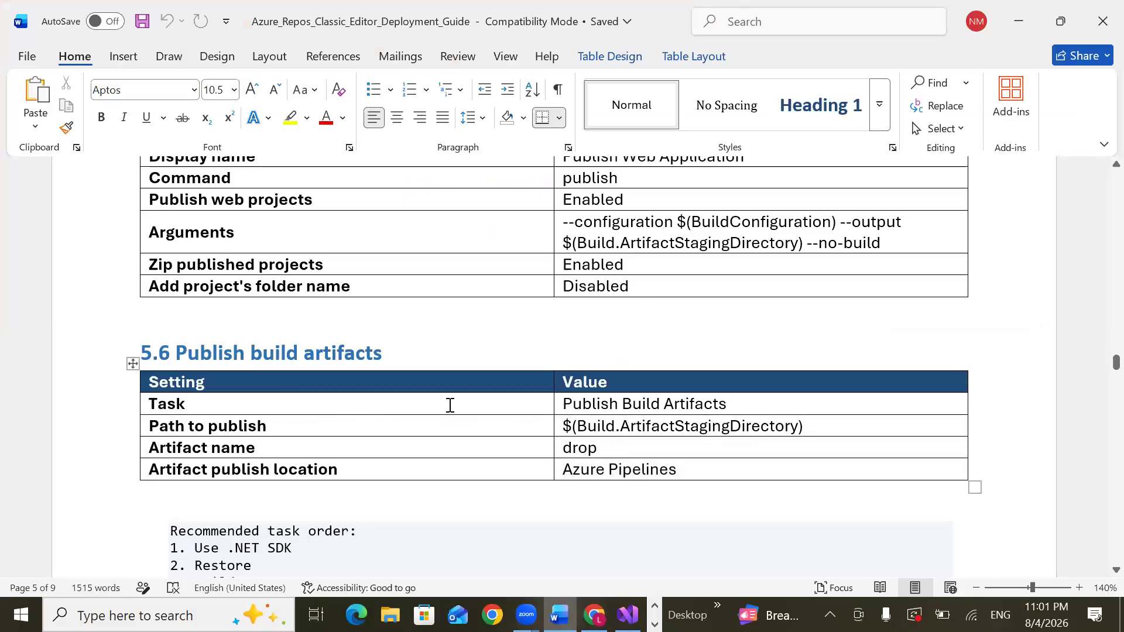
key(alt+Tab)
key(alt+Tab)
drag(815, 425, 559, 428)
key(ctrl+c)
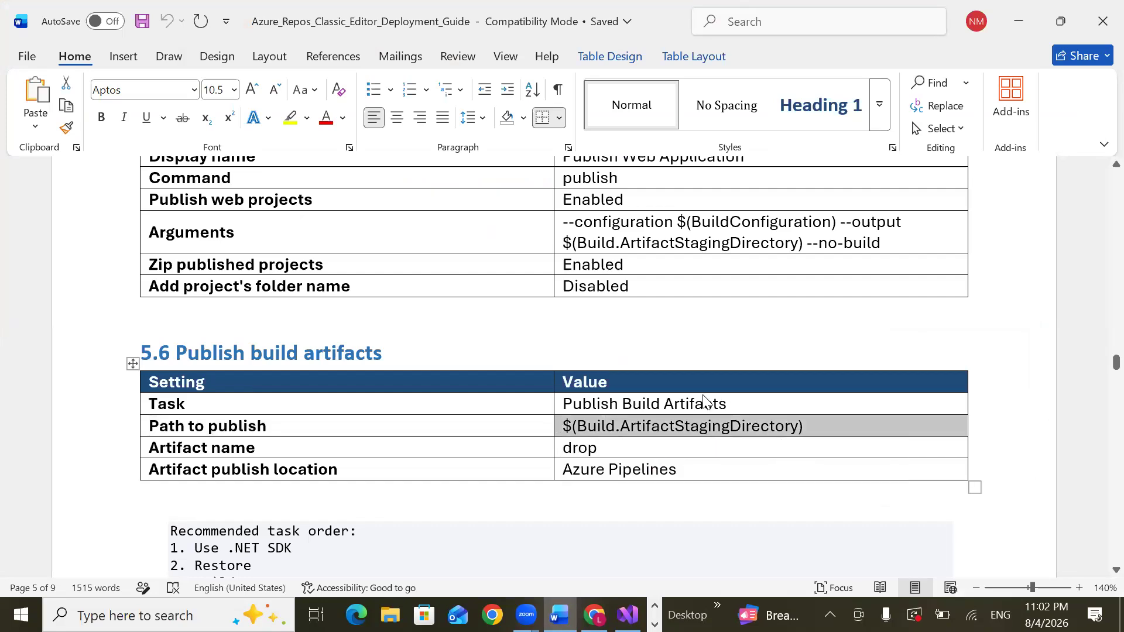
key(alt+Tab)
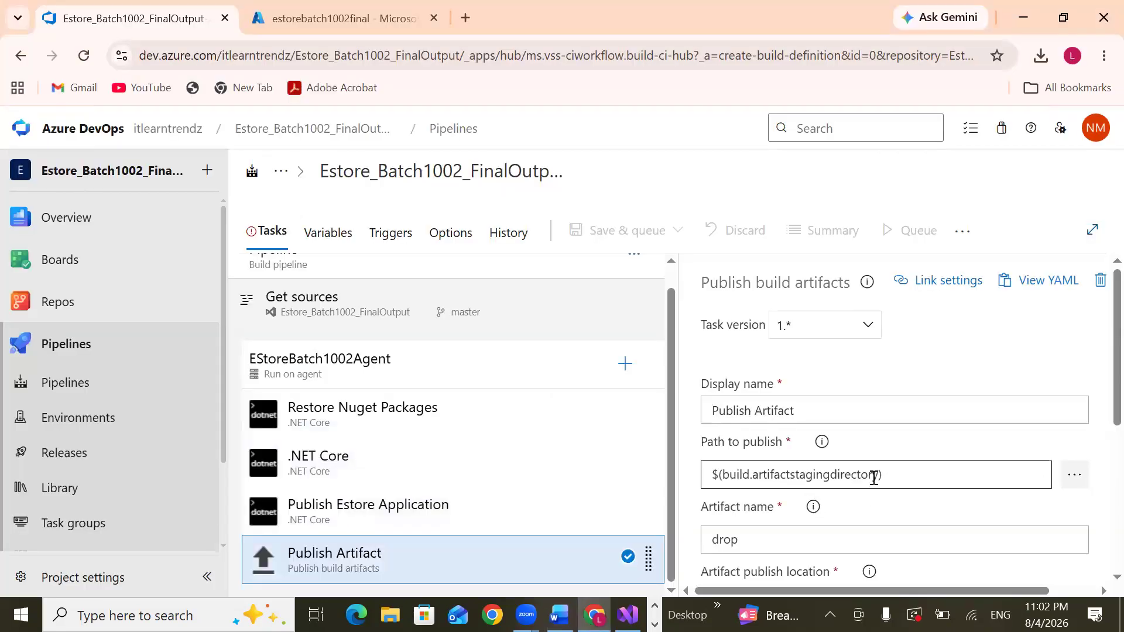
drag(883, 474, 692, 480)
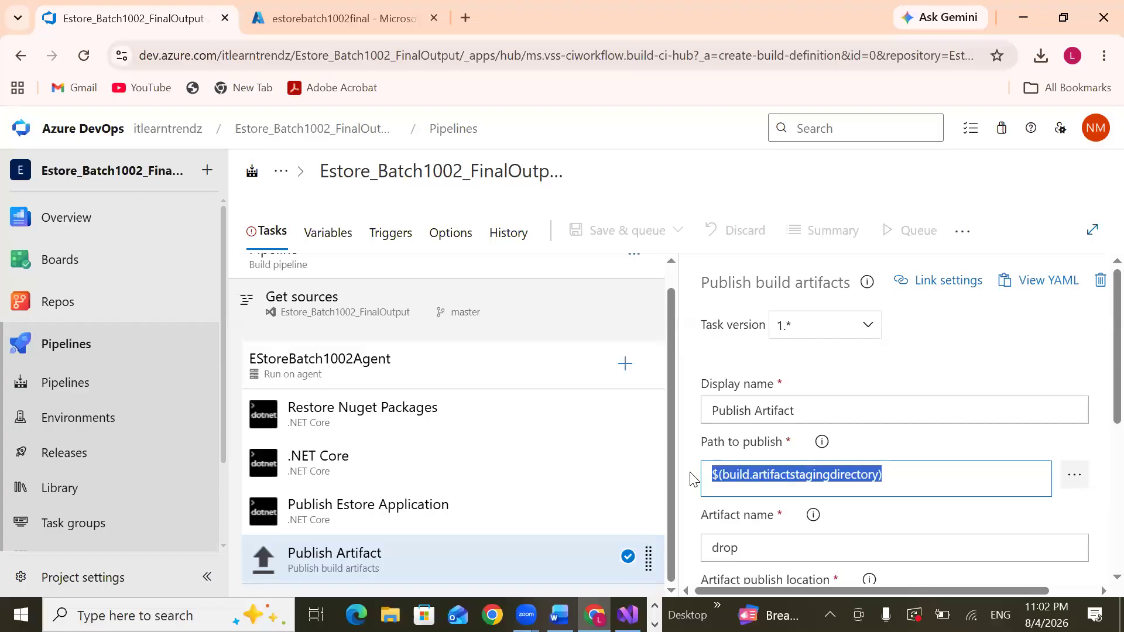
key(ctrl+v)
scroll(781, 514, down, 3)
Check the artifact name against the Word guide and choose Azure Pipelines as the artifact publish location in Chrome.
click(780, 366)
key(alt+Tab)
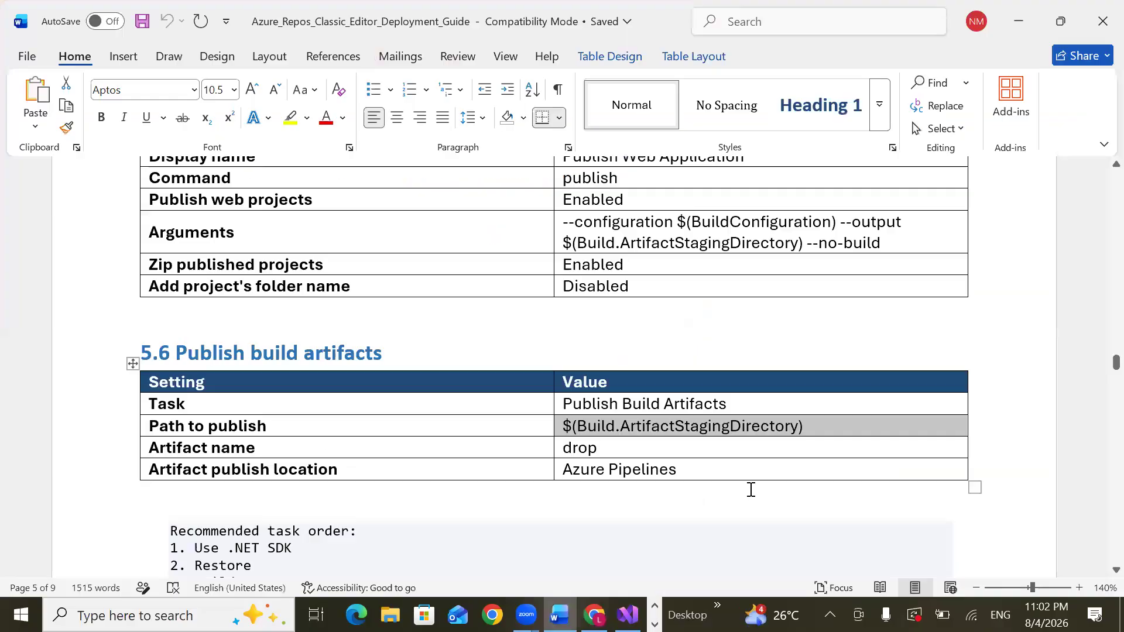
click(631, 456)
key(alt+Tab)
click(800, 438)
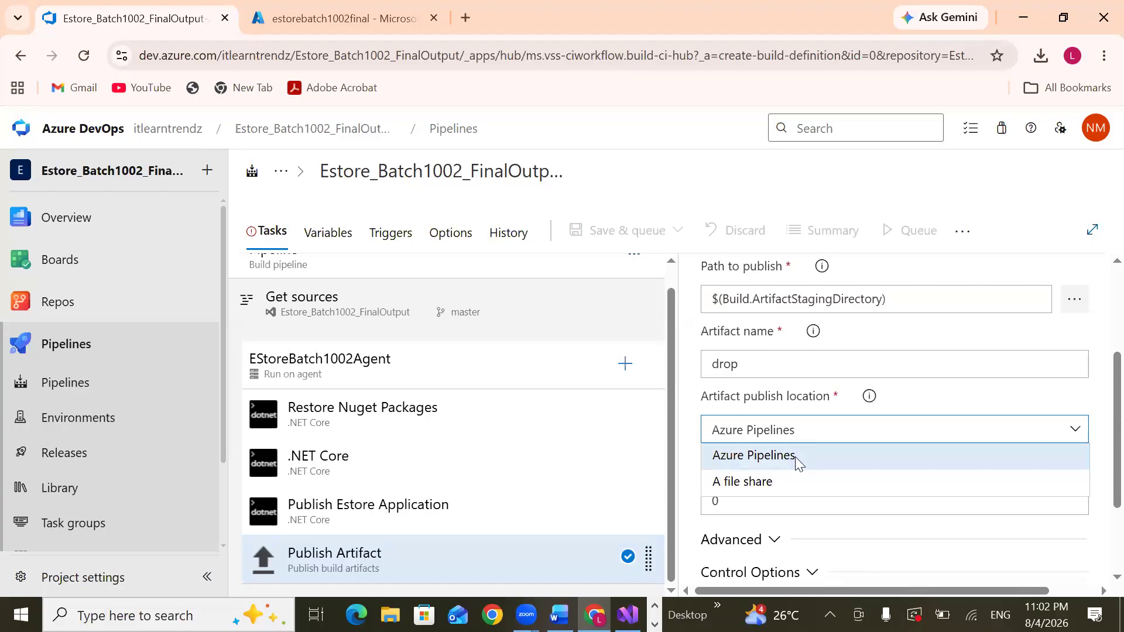
click(795, 457)
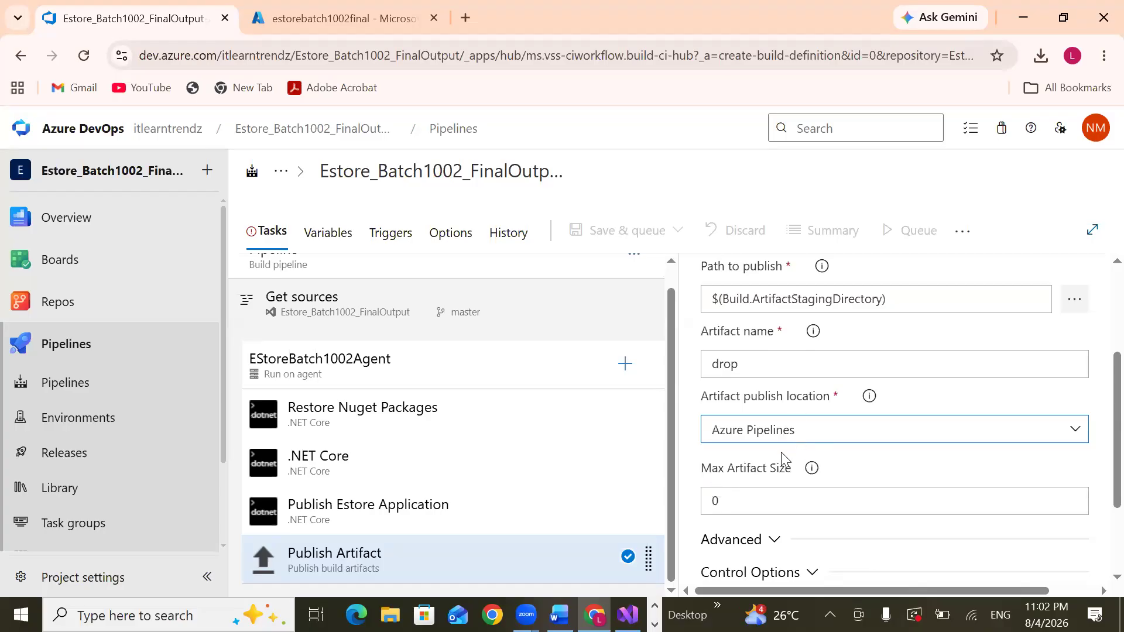
scroll(780, 452, down, 2)
scroll(783, 460, up, 3)
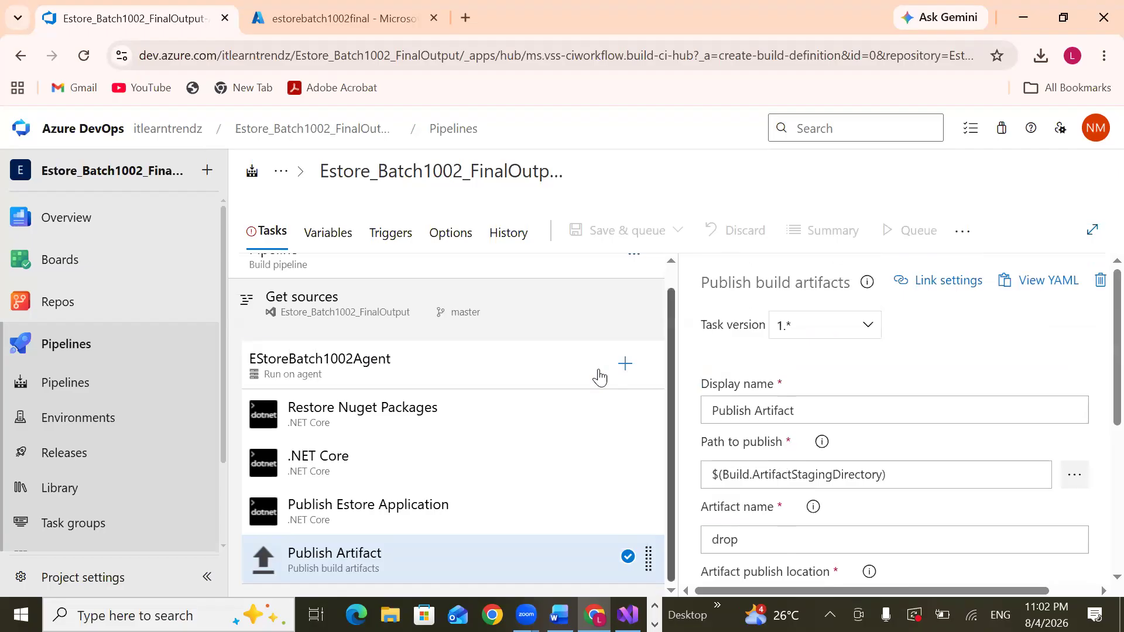
Review the settings of the EStoreBatch1002Agent job and each of its tasks, and open the build pipeline's trigger settings.
click(426, 366)
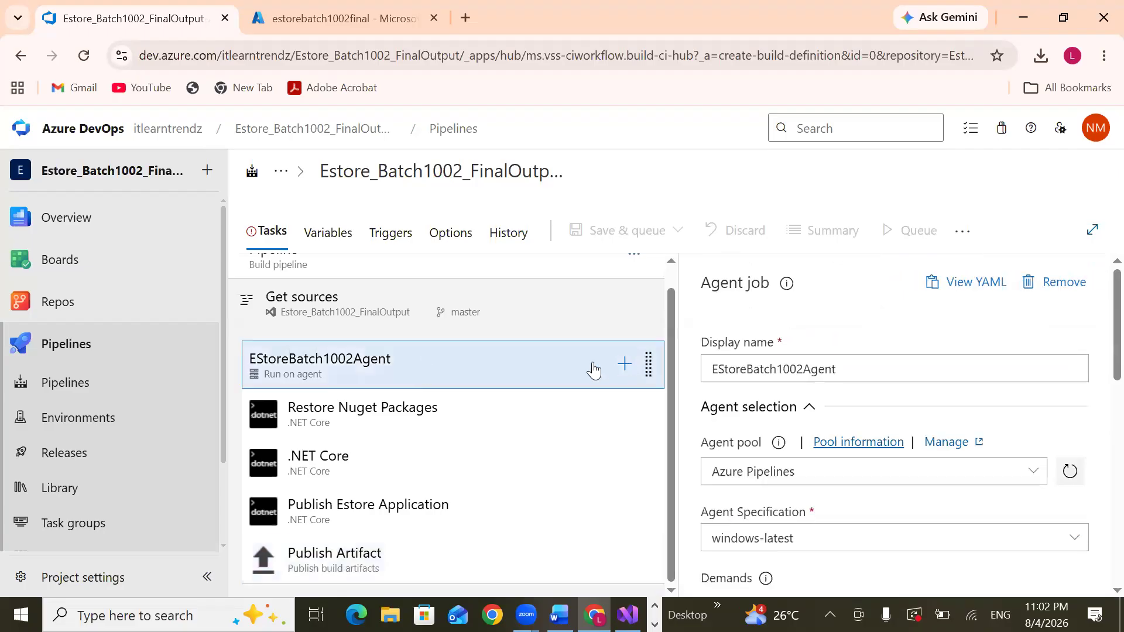
click(507, 410)
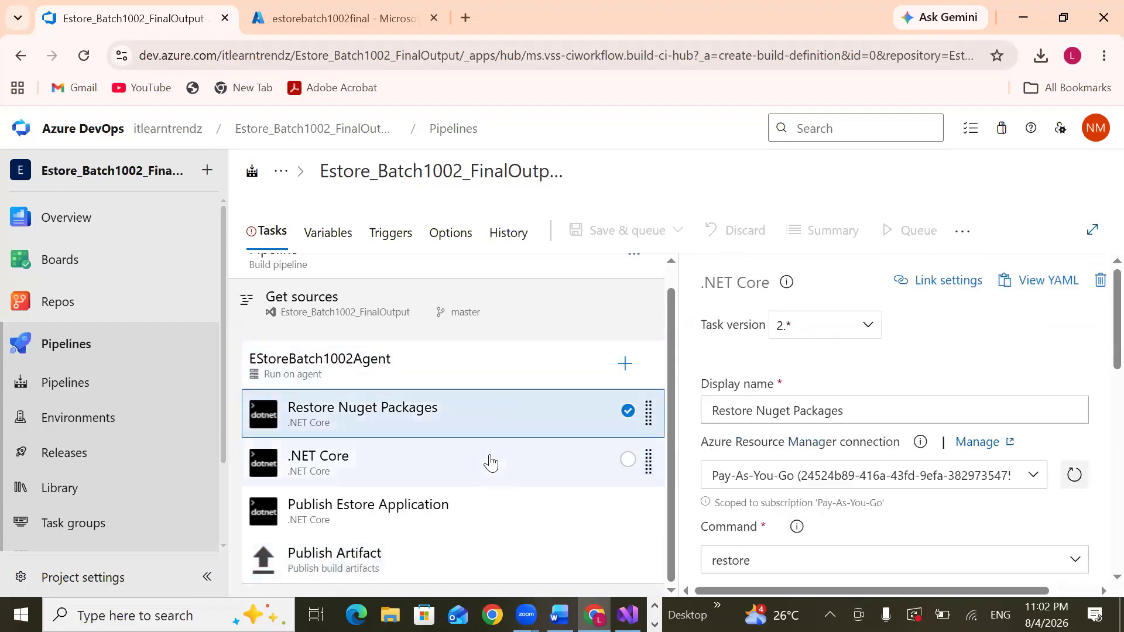
click(489, 461)
click(453, 513)
click(444, 556)
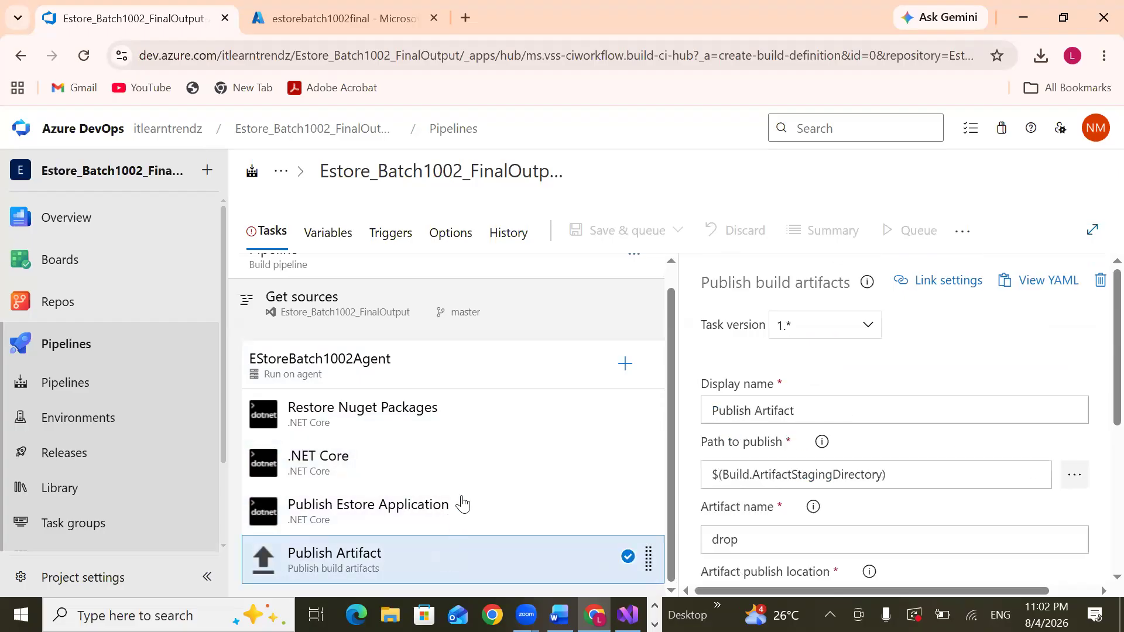
click(389, 237)
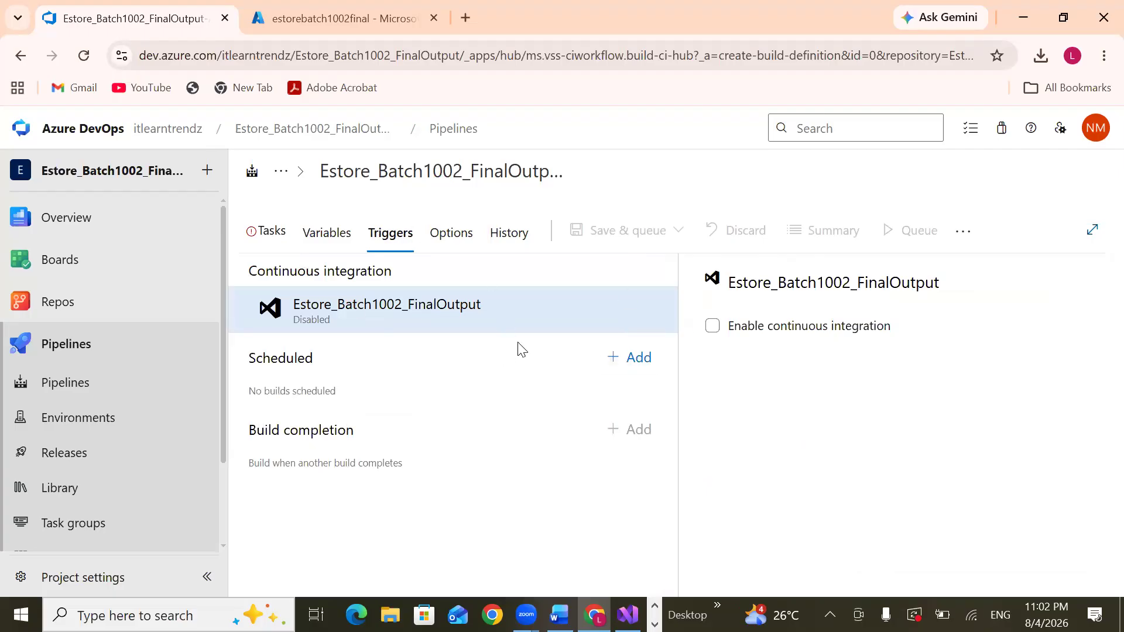
Enable continuous integration for the Estore_Batch1002_FinalOutput repository and check its included master branch filter.
click(712, 327)
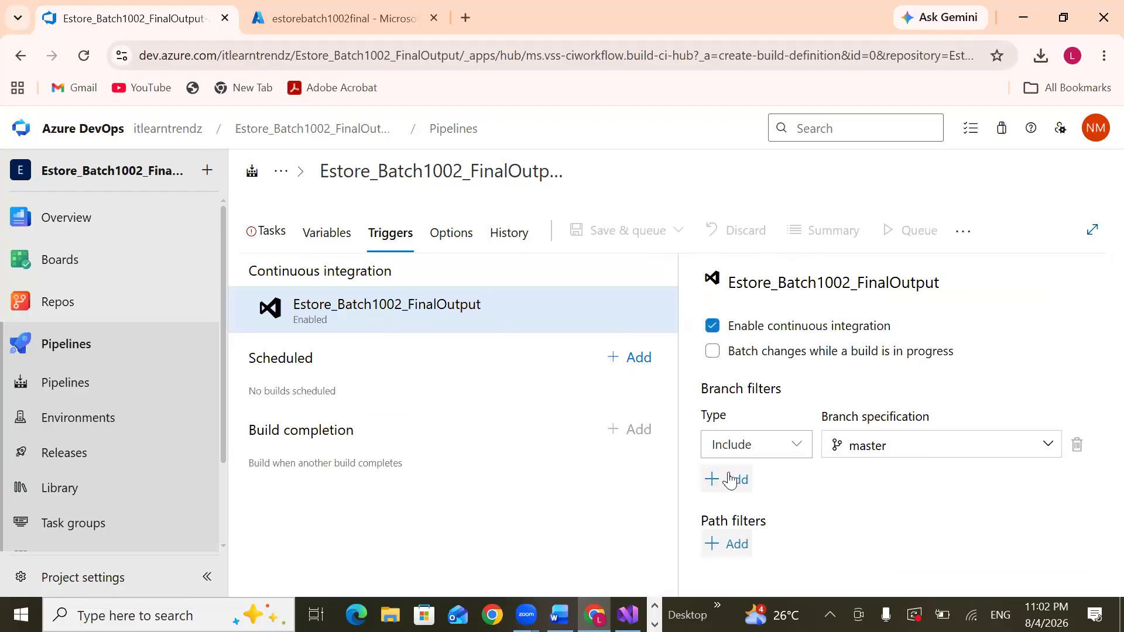
click(773, 460)
click(767, 484)
click(885, 452)
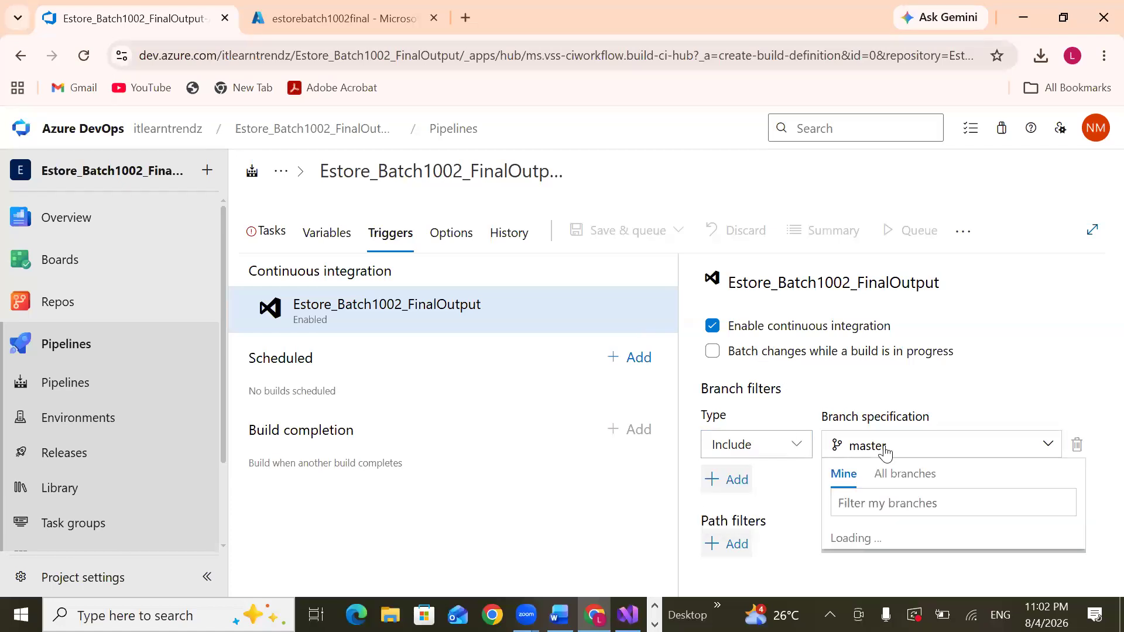
click(885, 449)
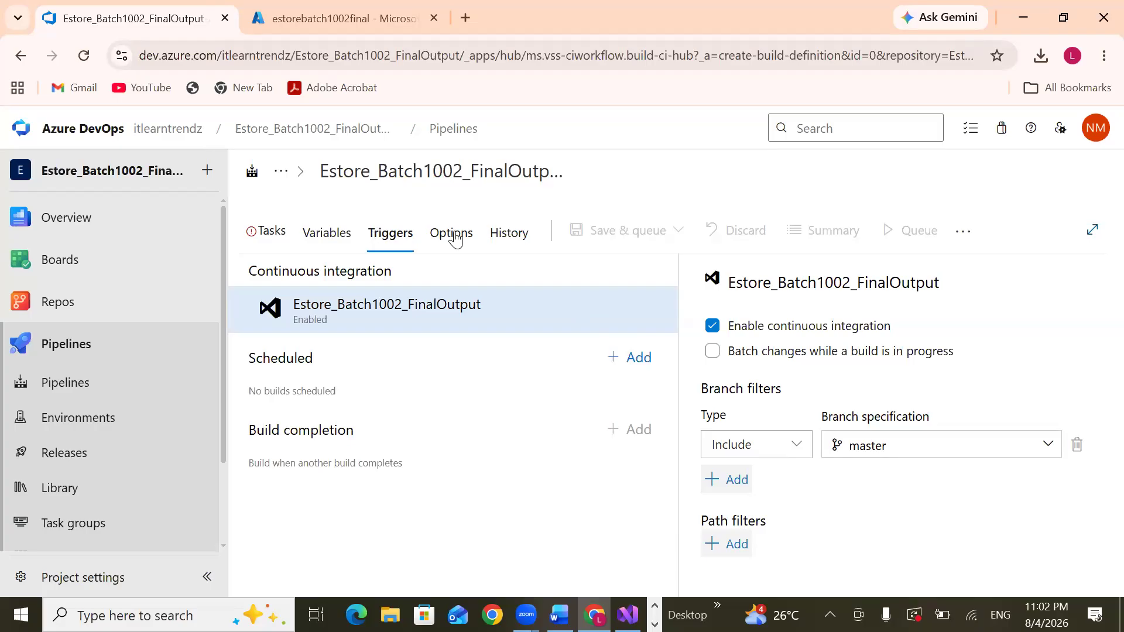
Review the build pipeline's history, options, triggers and variables, its source settings, and its task list with the pipeline-level settings.
click(507, 242)
click(462, 238)
click(395, 240)
click(338, 237)
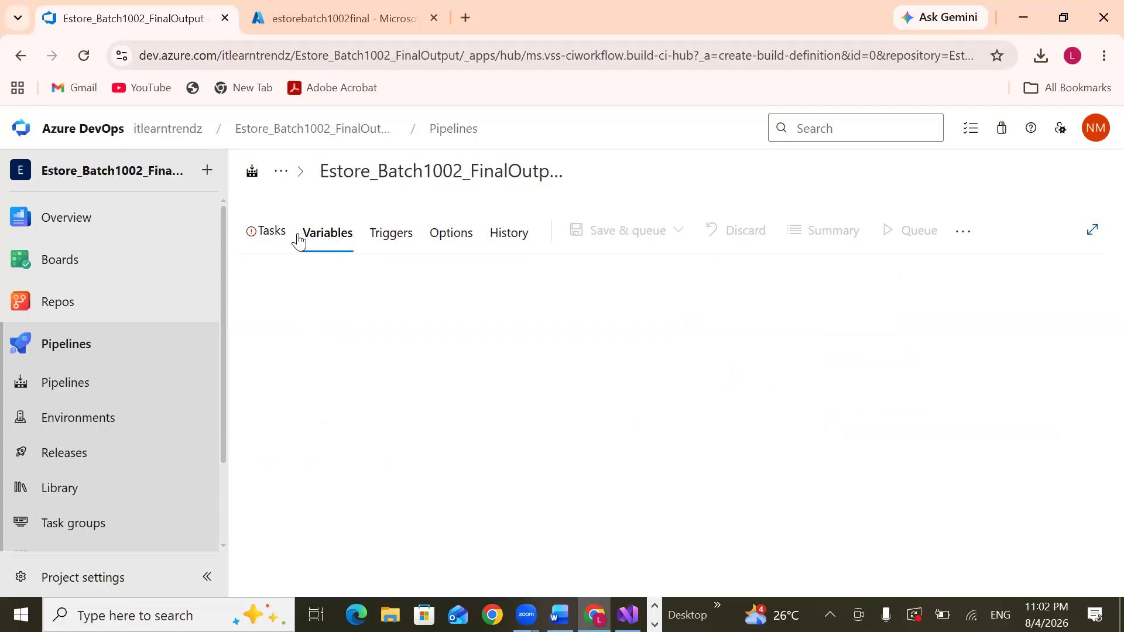
click(275, 235)
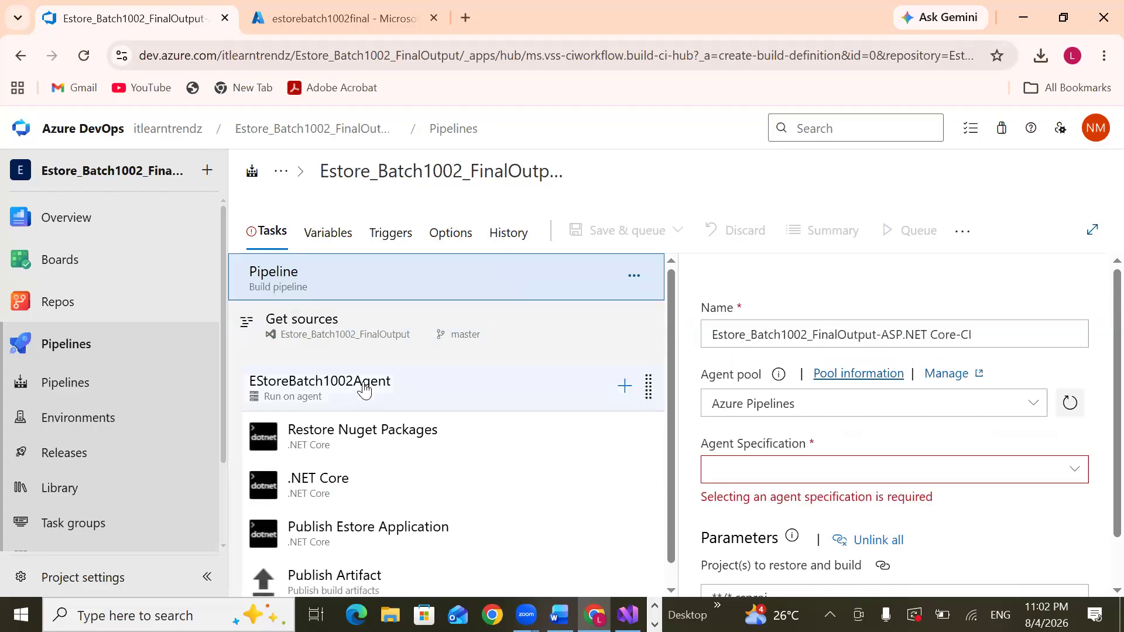
scroll(364, 390, down, 1)
scroll(364, 390, up, 1)
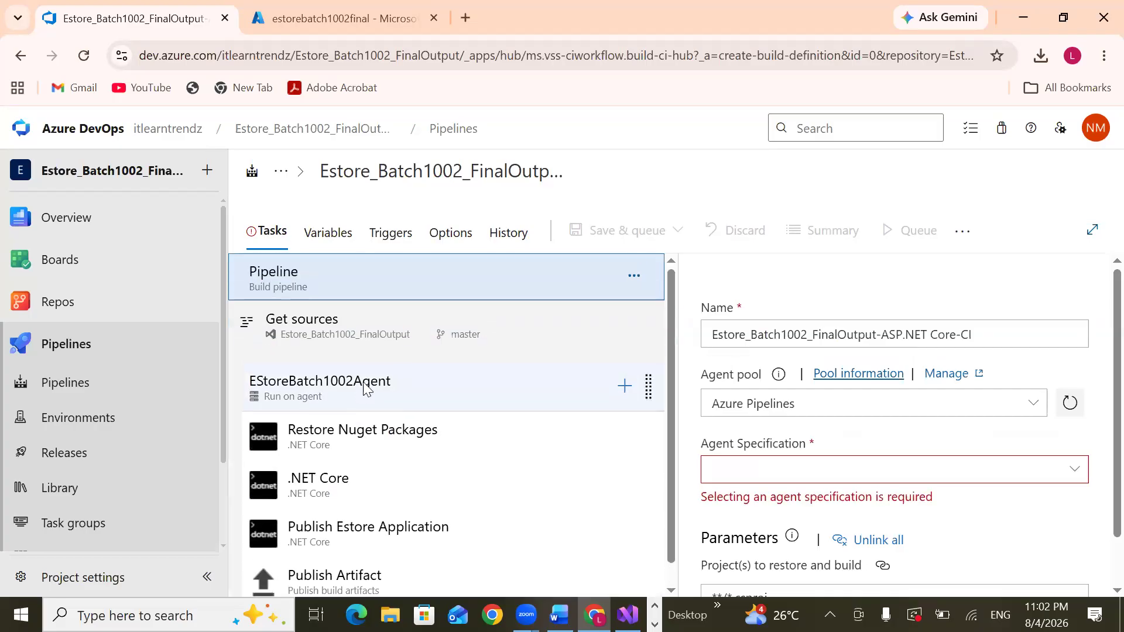
click(331, 327)
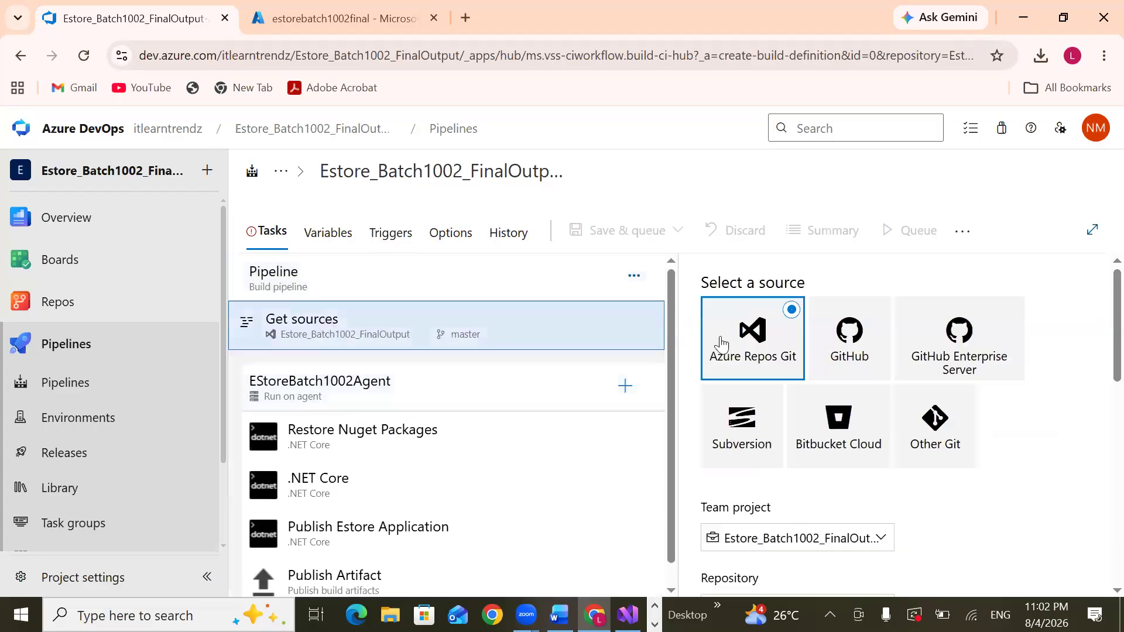
click(293, 281)
click(252, 235)
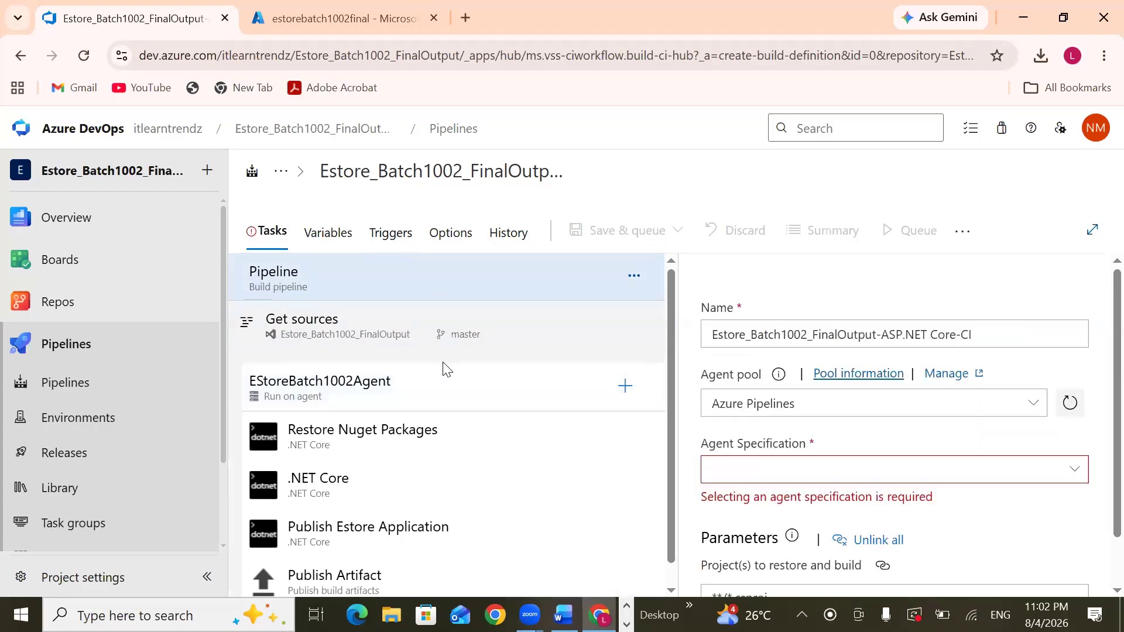
scroll(443, 369, down, 1)
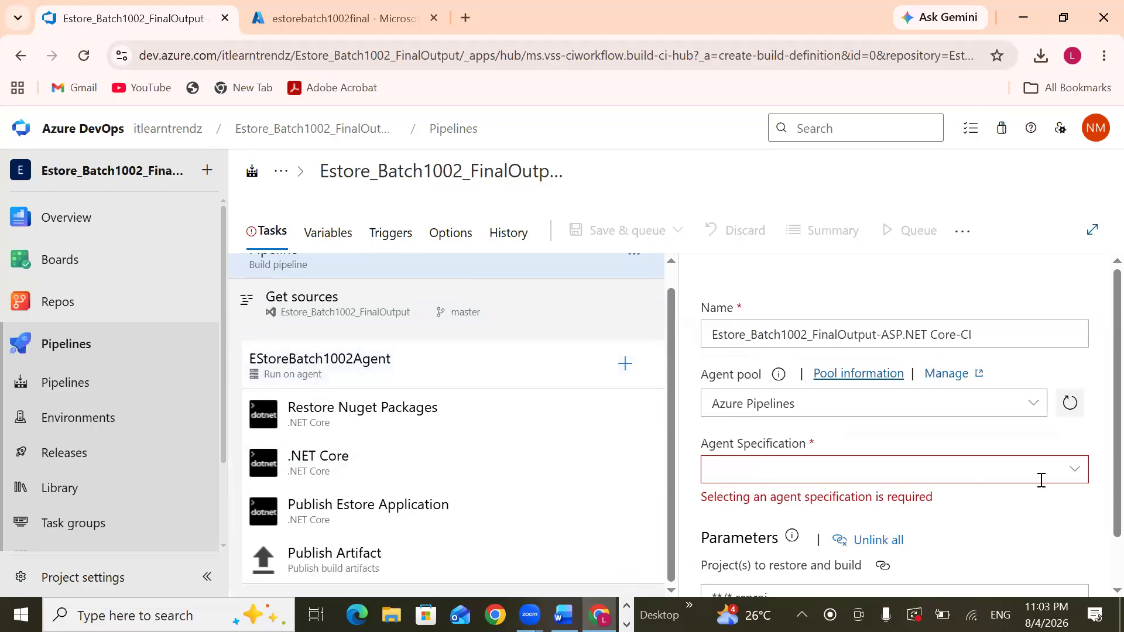
Set the build pipeline's agent specification to windows-latest.
click(1077, 473)
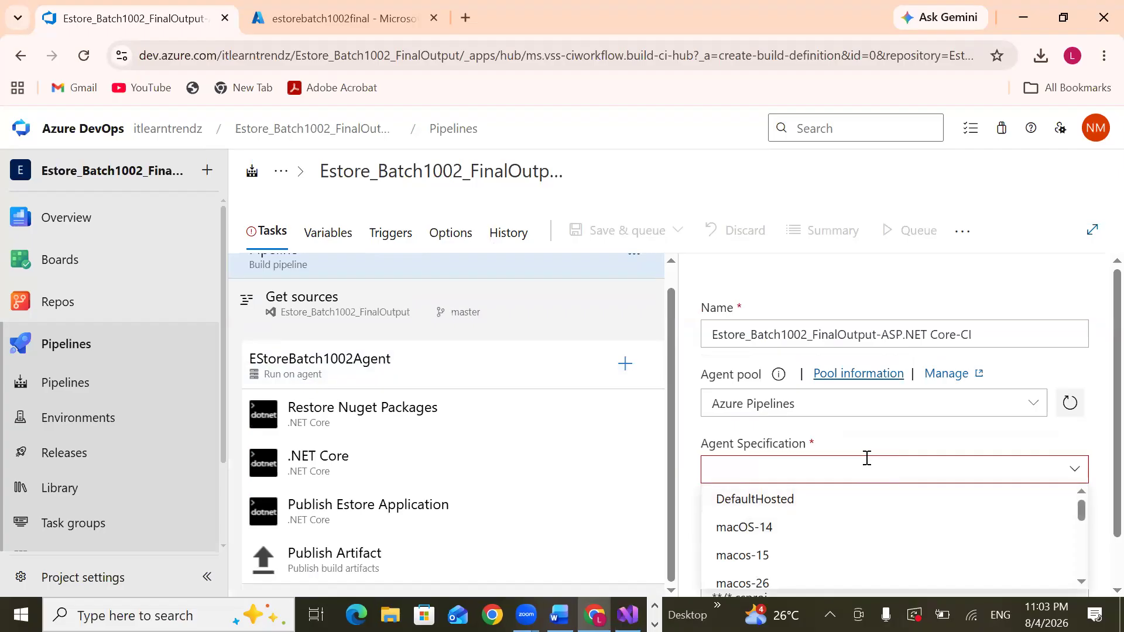
click(867, 457)
click(873, 468)
click(918, 483)
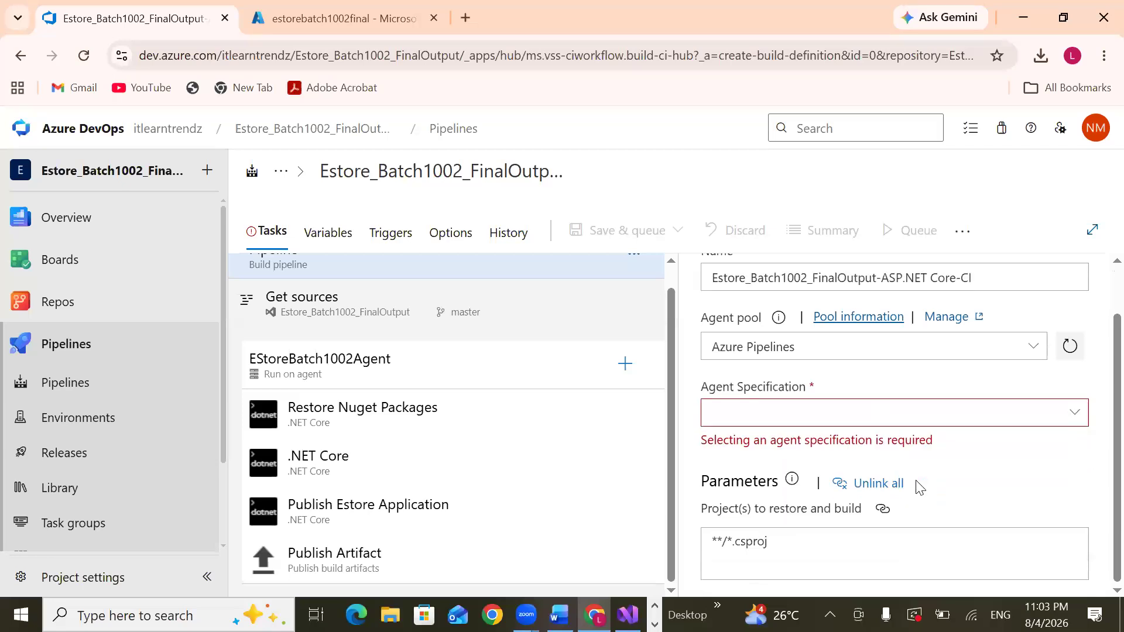
click(1074, 416)
click(994, 477)
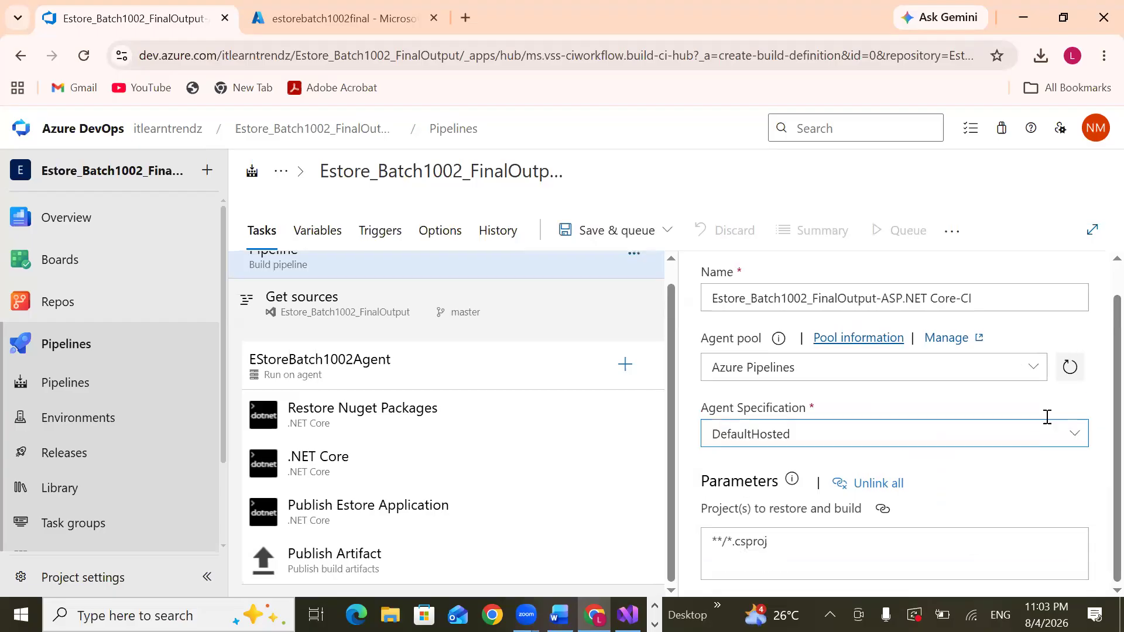
click(1075, 436)
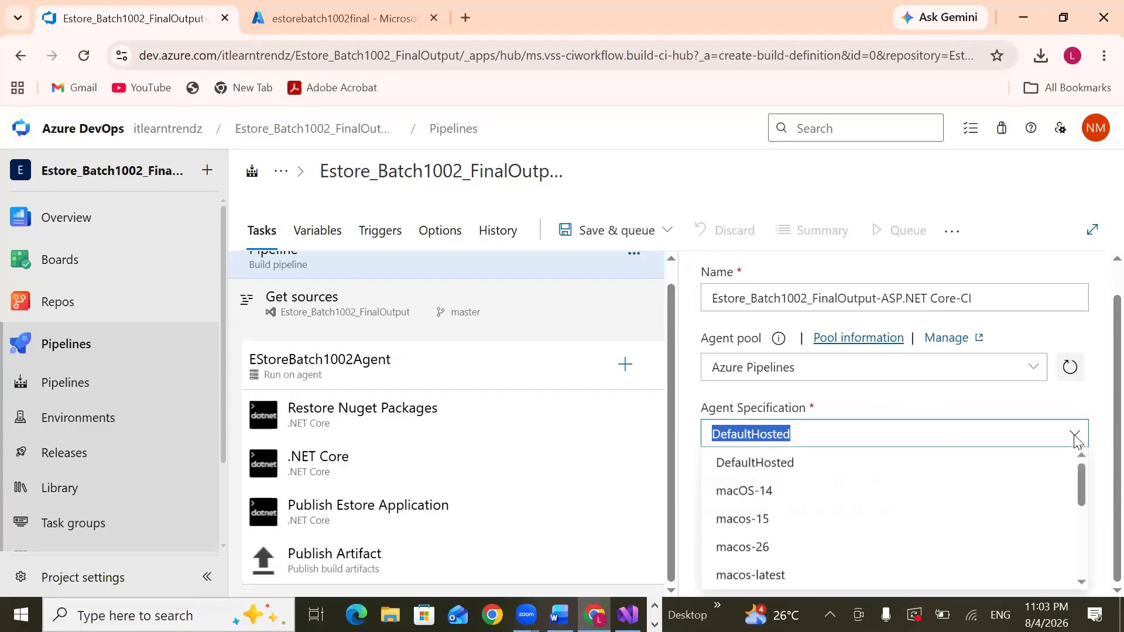
scroll(978, 491, down, 3)
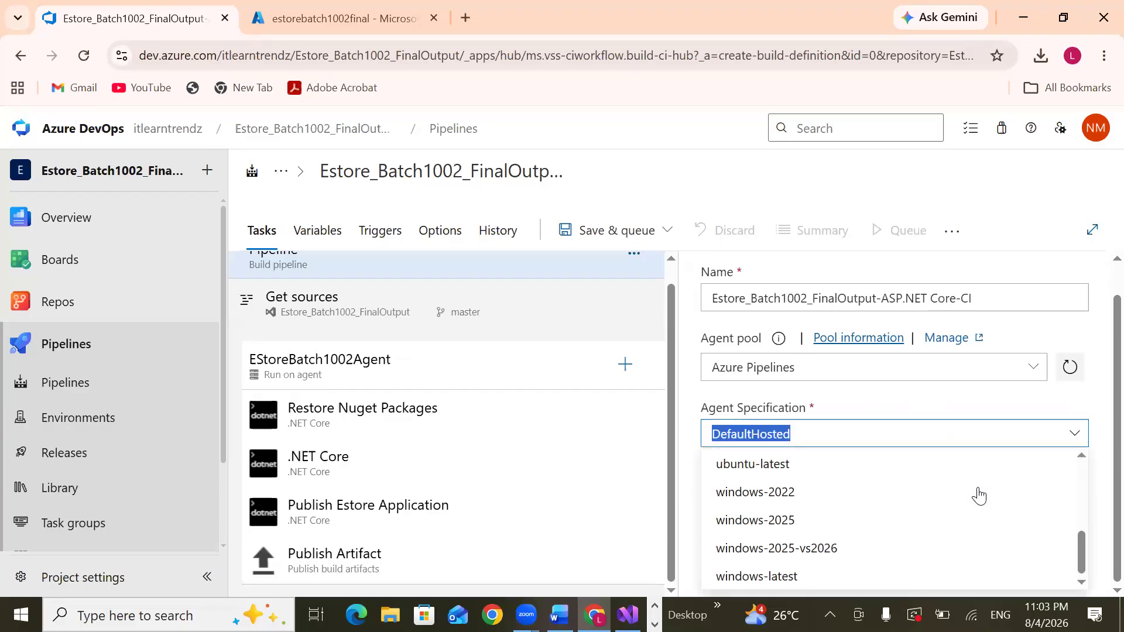
click(746, 574)
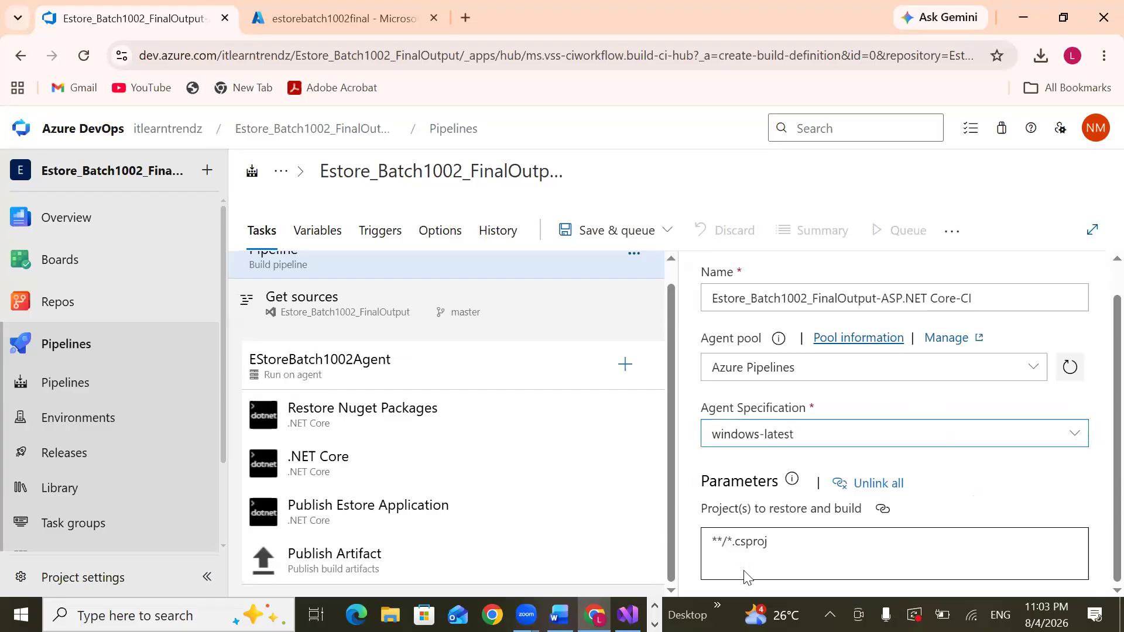
Save and run the pipeline with the comment EstorePipelineCreated, and open the EStoreBatch1002Agent job's log.
click(577, 240)
click(579, 262)
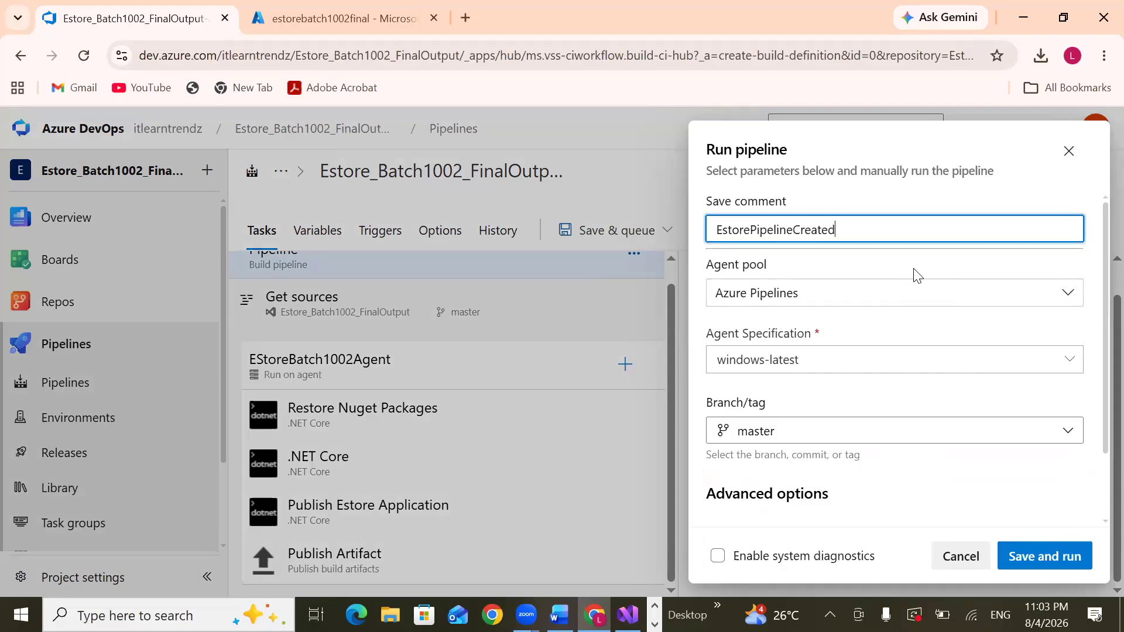
click(1040, 555)
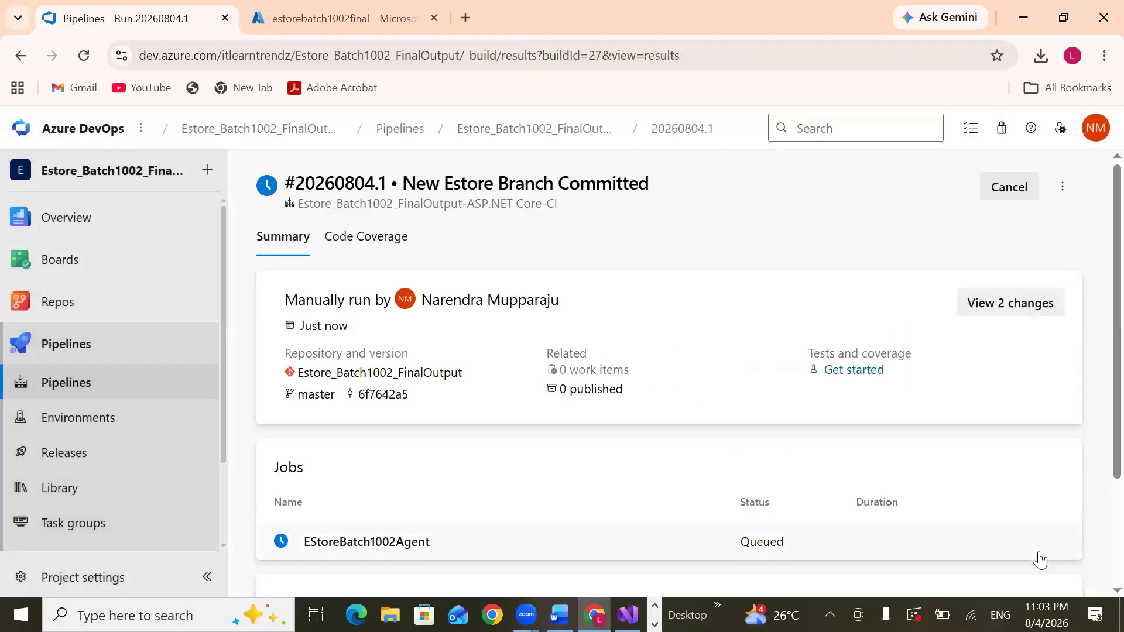
click(361, 542)
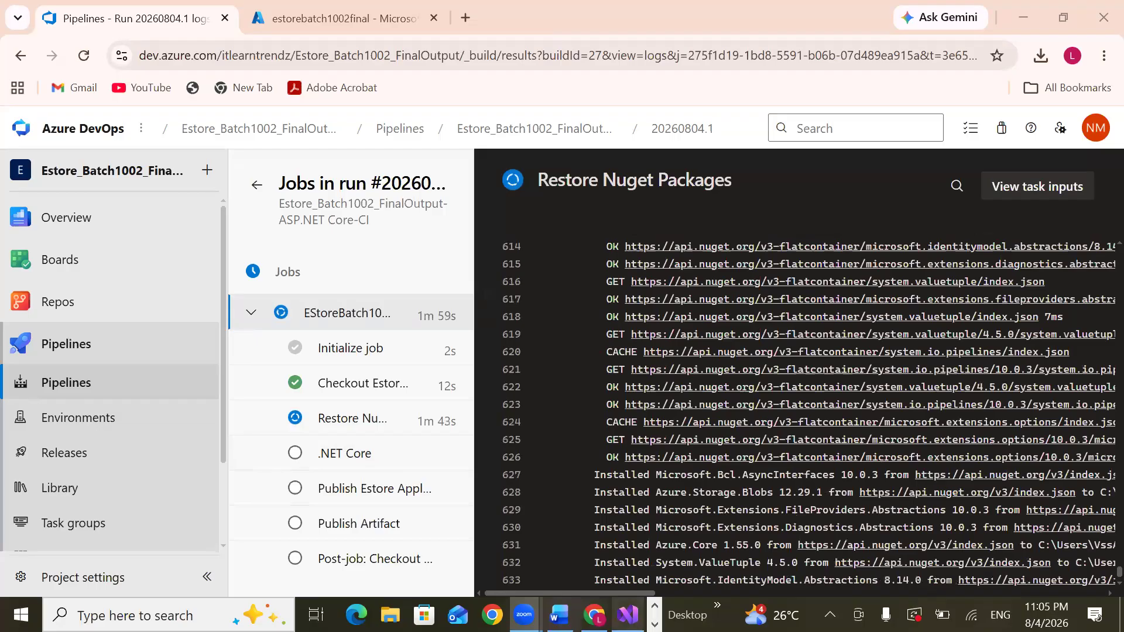
Switch to Visual Studio, look over the projects in the EStoreProject1002 solution, collapse the Catalog and EStoreAdmin folders, and return to Chrome.
click(628, 615)
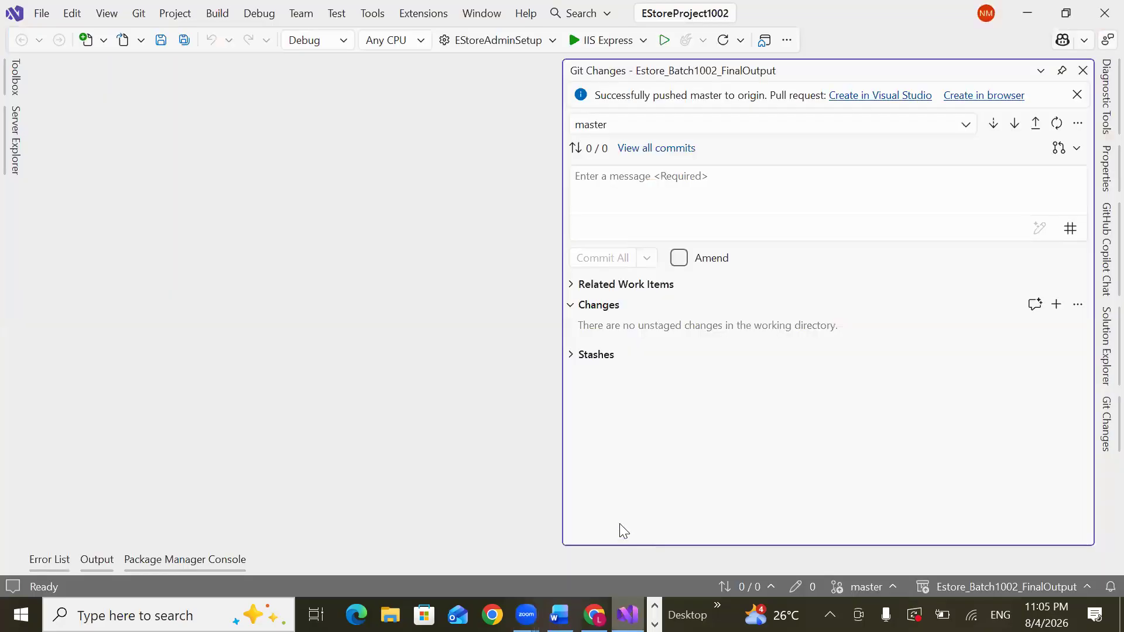
click(1105, 368)
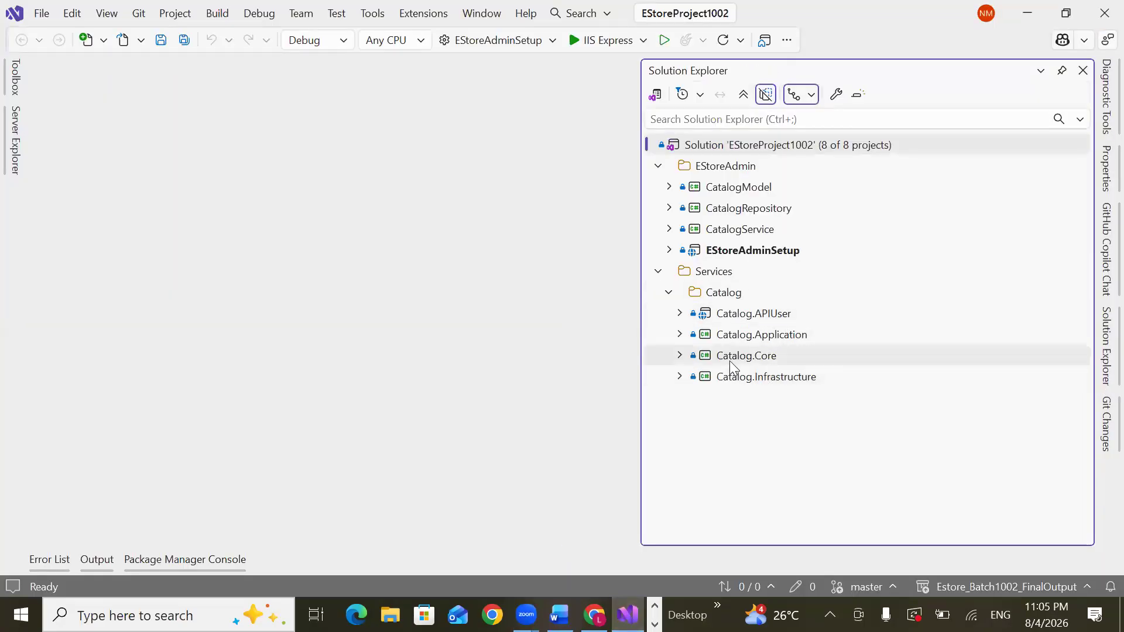
click(668, 293)
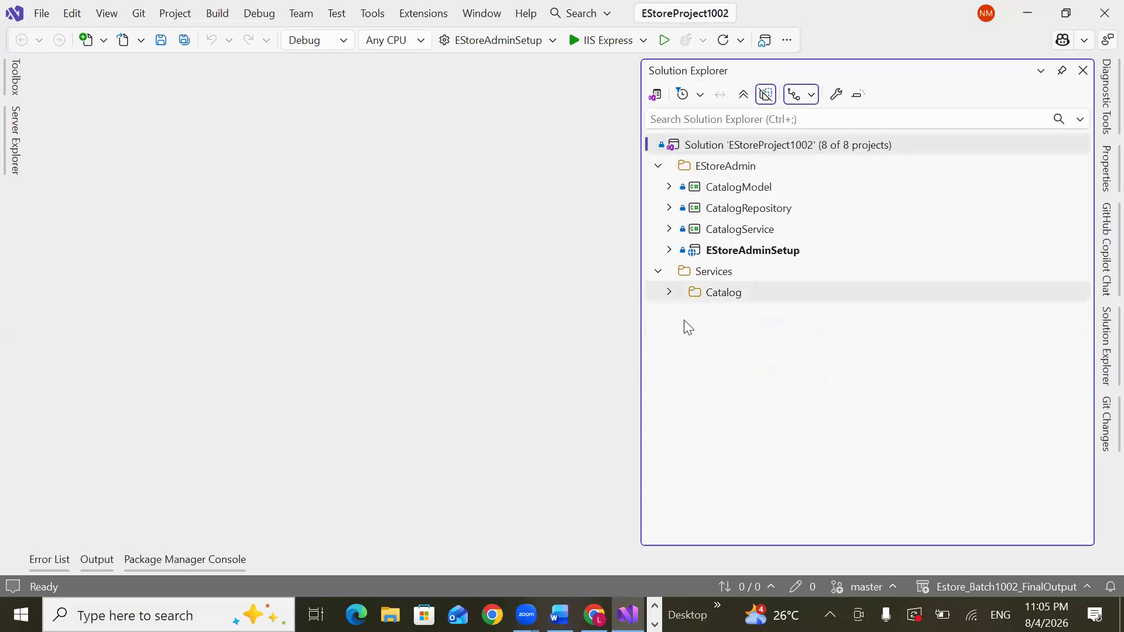
click(658, 166)
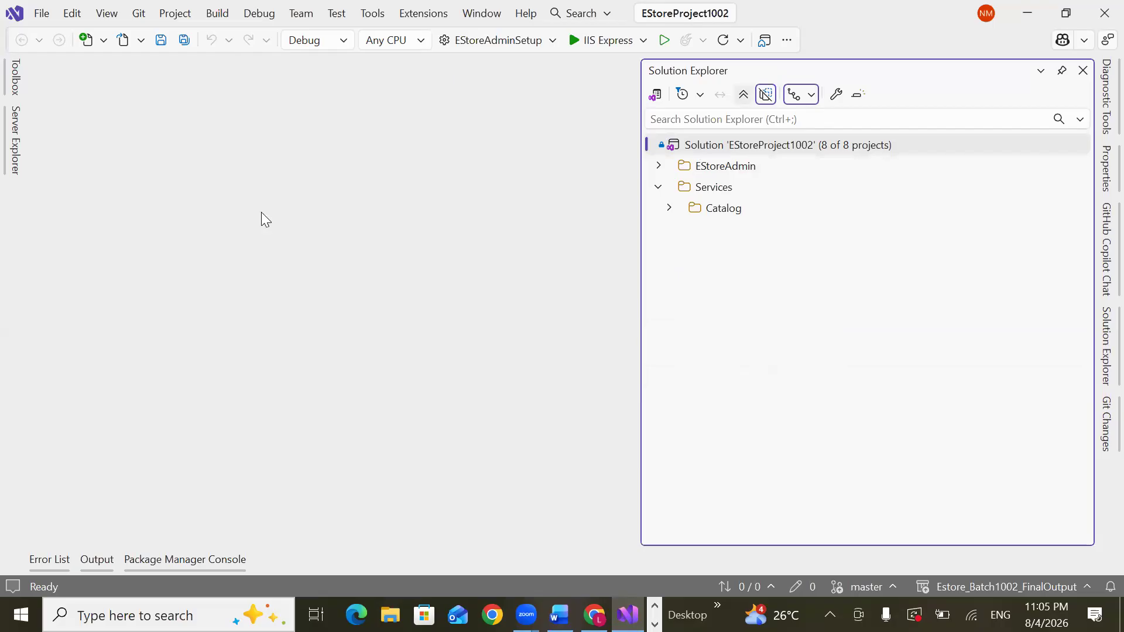
key(super+s)
click(849, 31)
click(1025, 18)
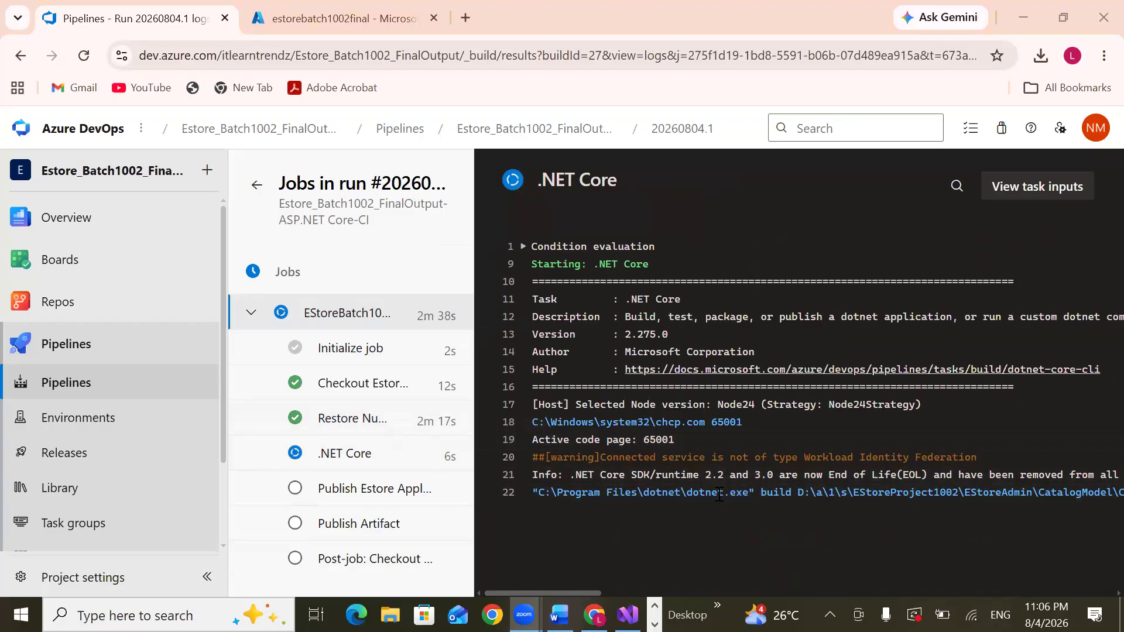
Examine the .NET Core build command and the EStoreBatch1002Agent job's log in the pipeline run.
drag(569, 493, 834, 495)
click(735, 506)
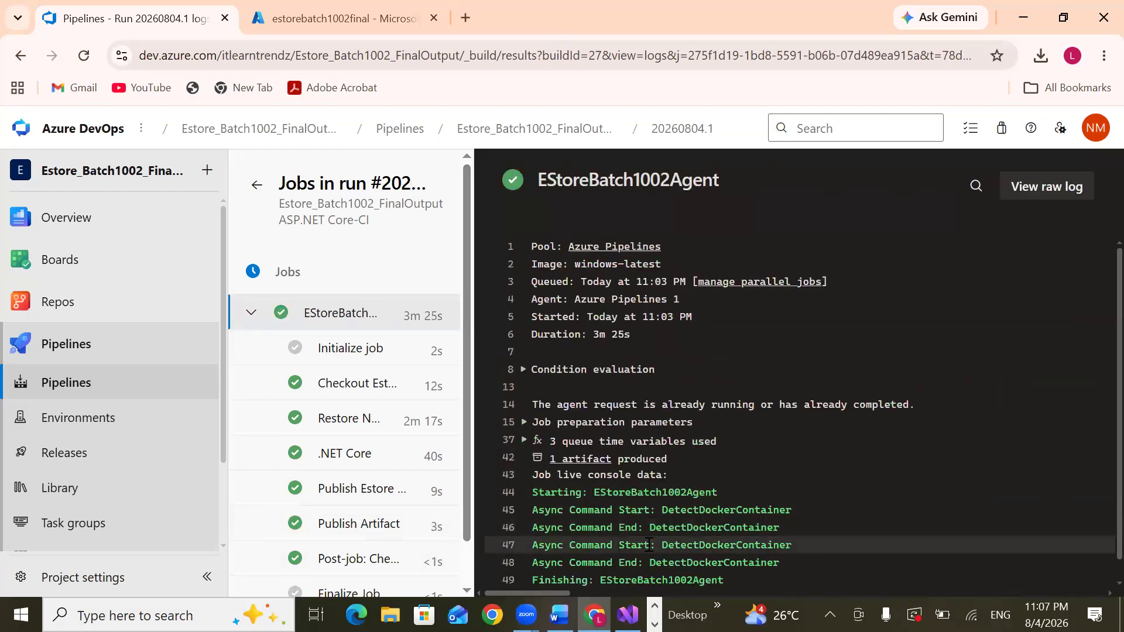
scroll(635, 545, down, 1)
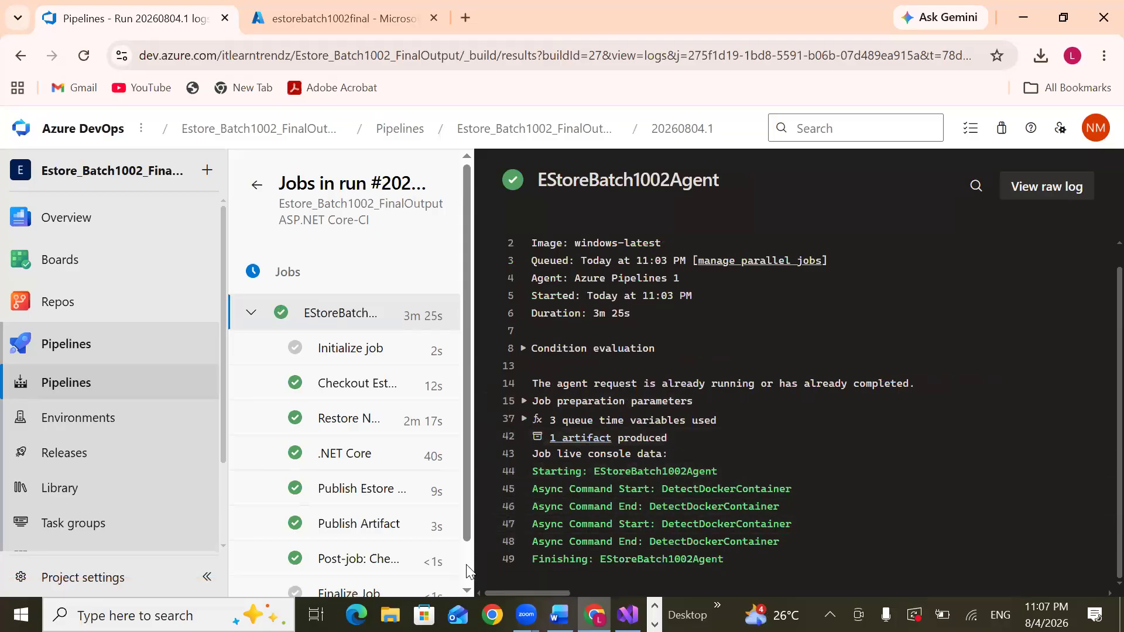
scroll(466, 570, down, 1)
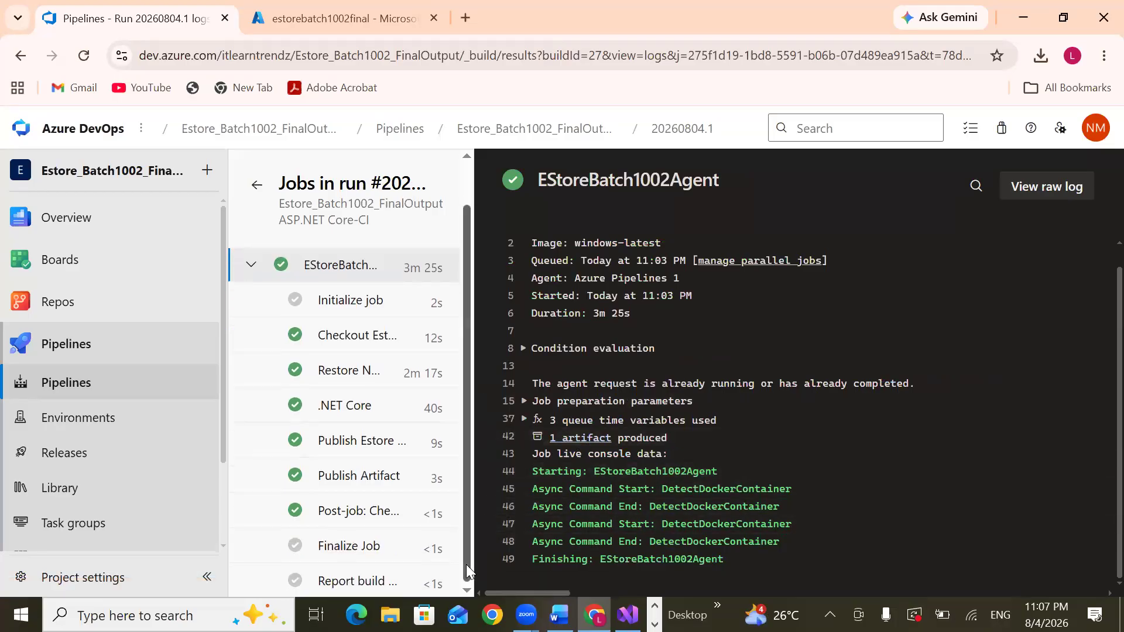
Open the run's published artifacts, expand the drop folder, and download a.zip.
click(589, 438)
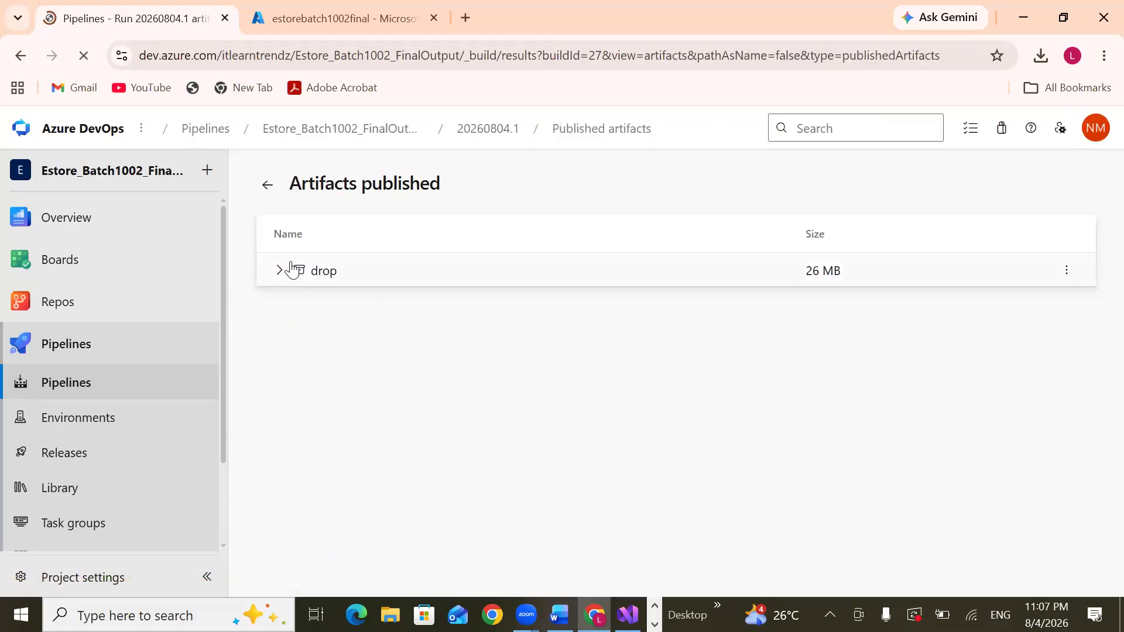
click(279, 272)
click(327, 304)
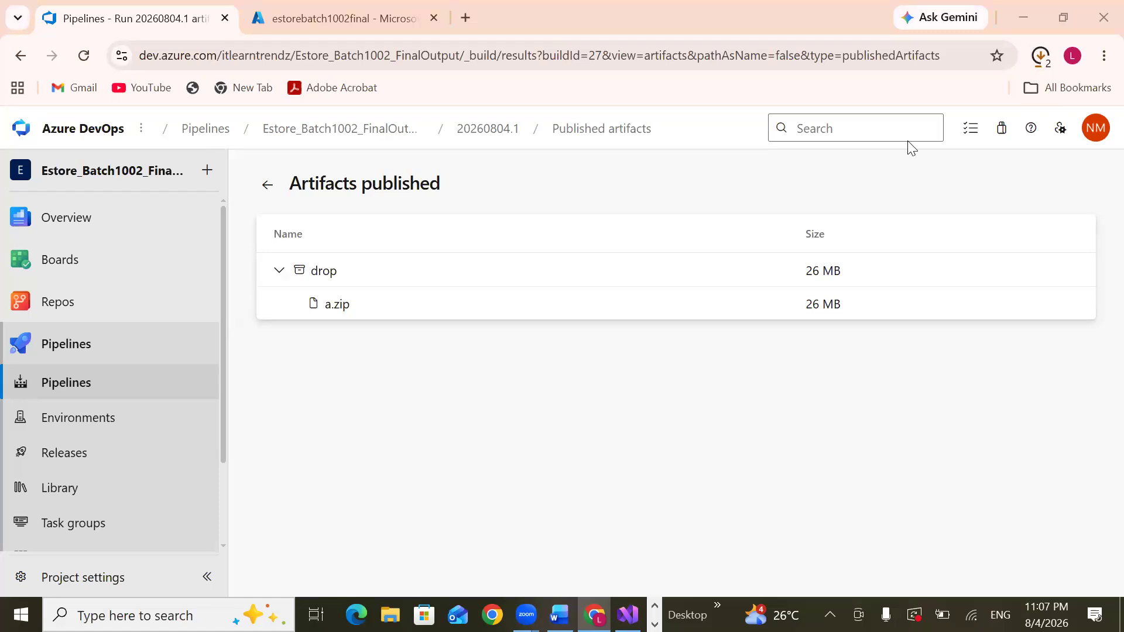
key(super+s)
Open the Gmail inbox in a new browser tab.
click(466, 14)
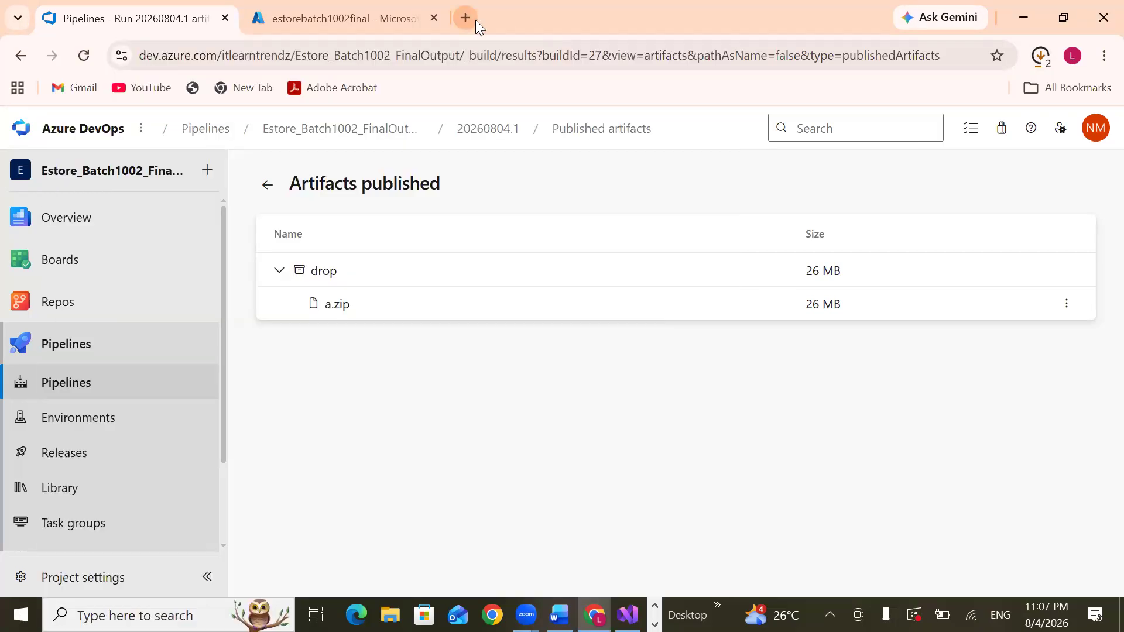
text(gm)
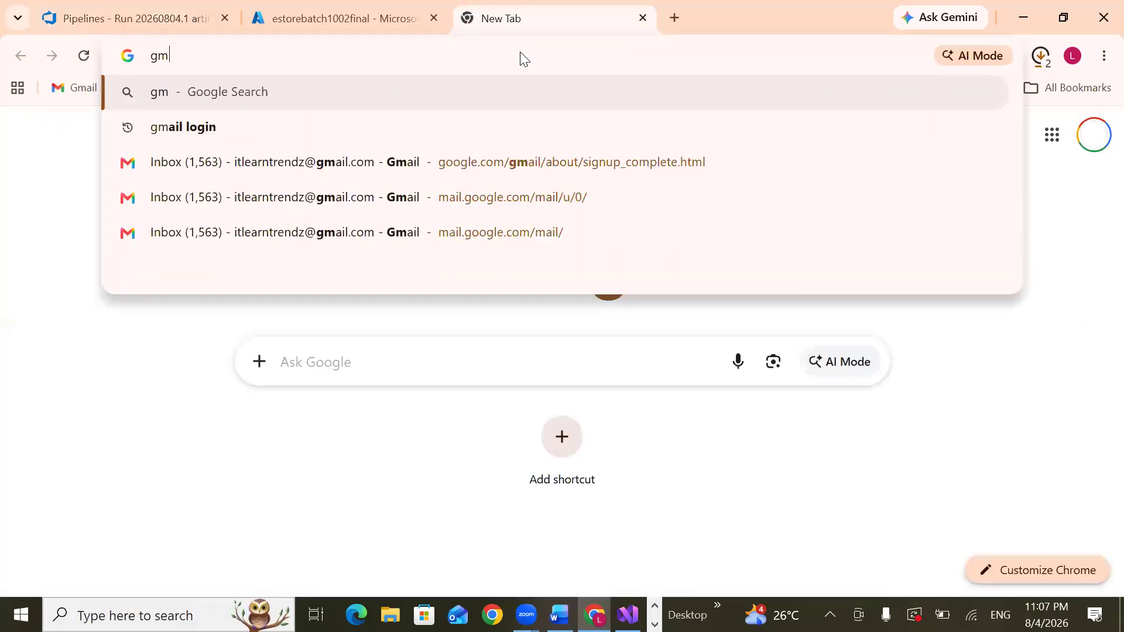
text(a)
key(Down)
key(Down)
key(Down)
key(Return)
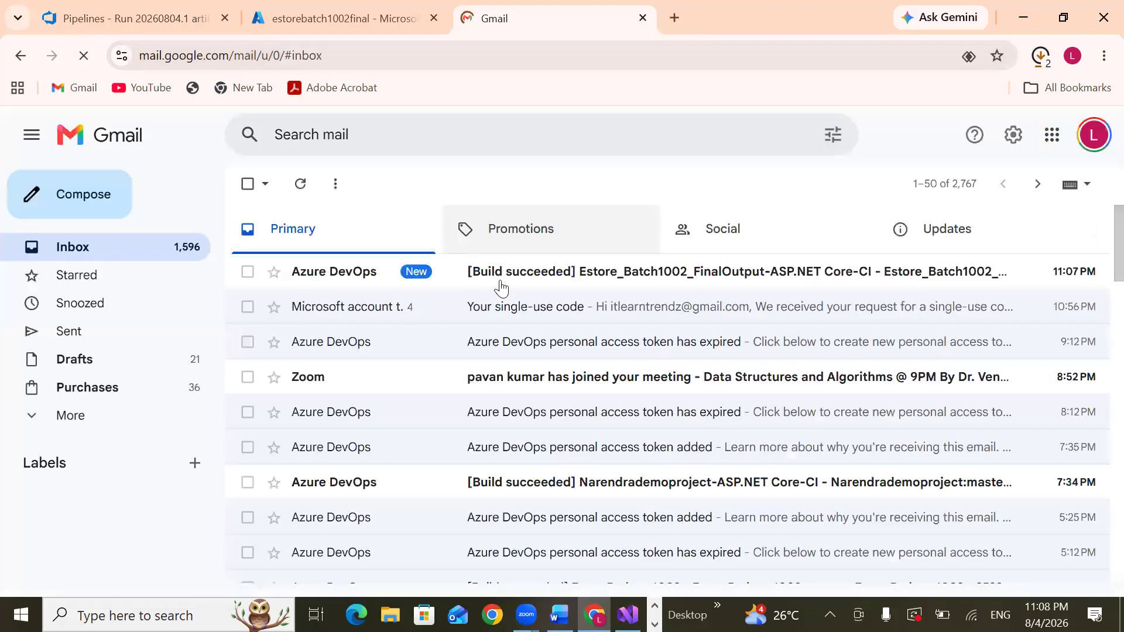
Open the newest Azure DevOps build notification for Estore_Batch1002_FinalOutput and read its details, commits, and the branch and project in its subject.
click(533, 280)
scroll(537, 281, down, 7)
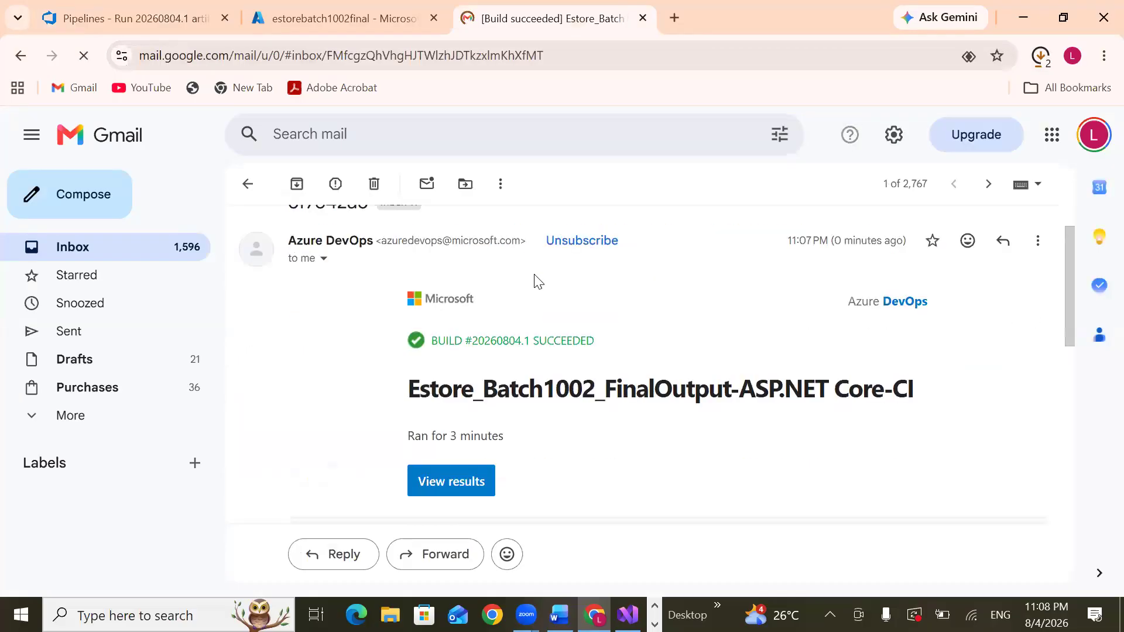
scroll(537, 282, down, 5)
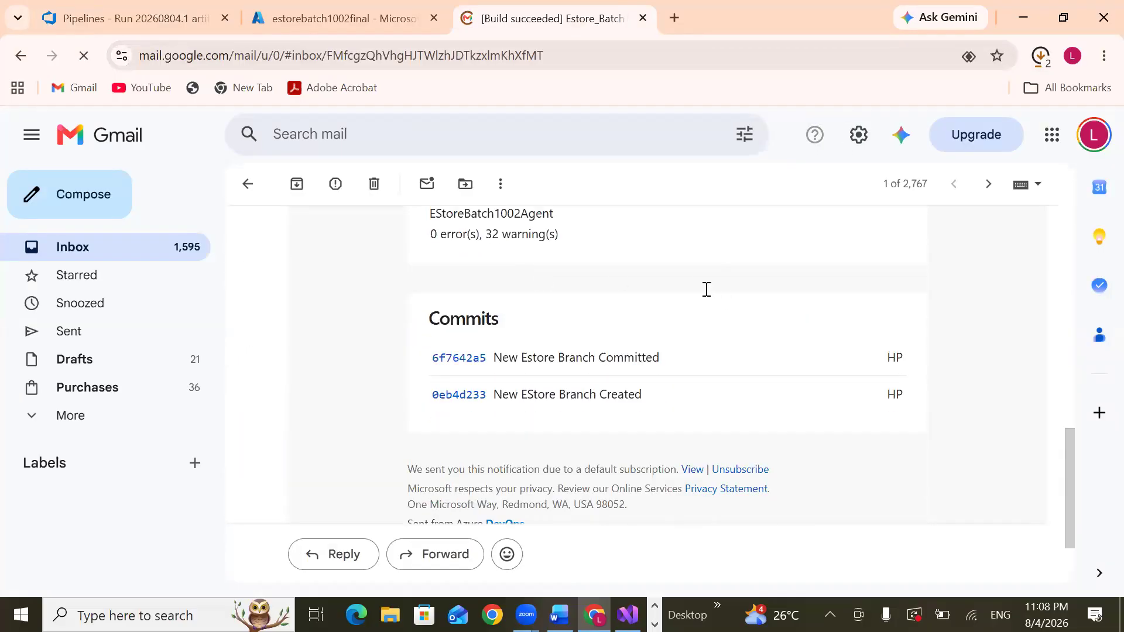
scroll(705, 289, up, 12)
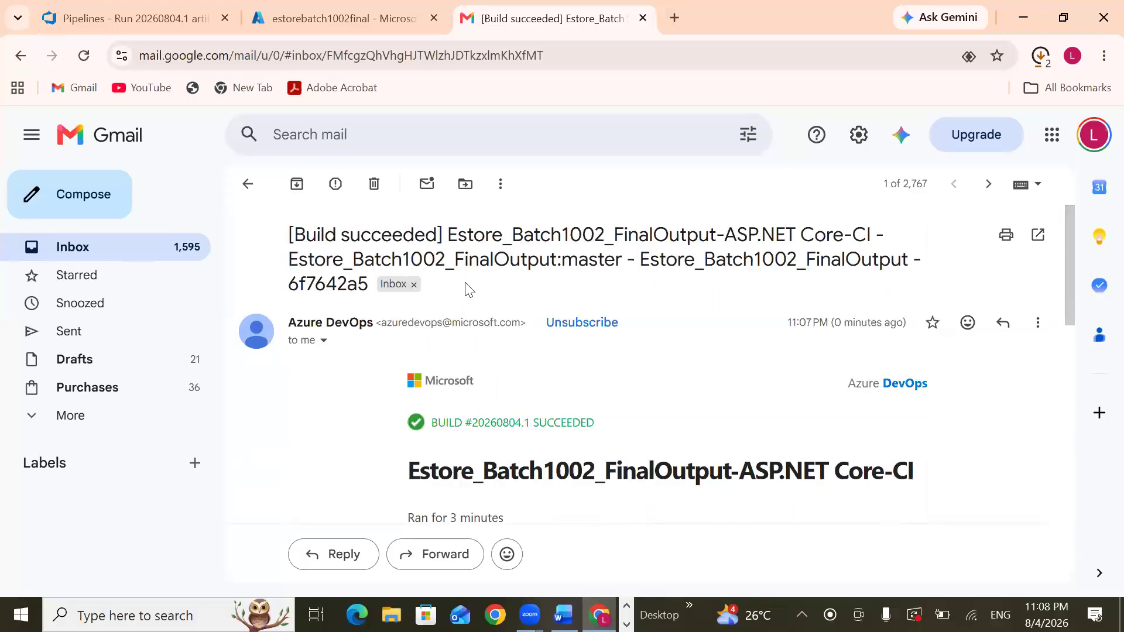
drag(562, 261, 626, 262)
click(627, 262)
double_click(796, 264)
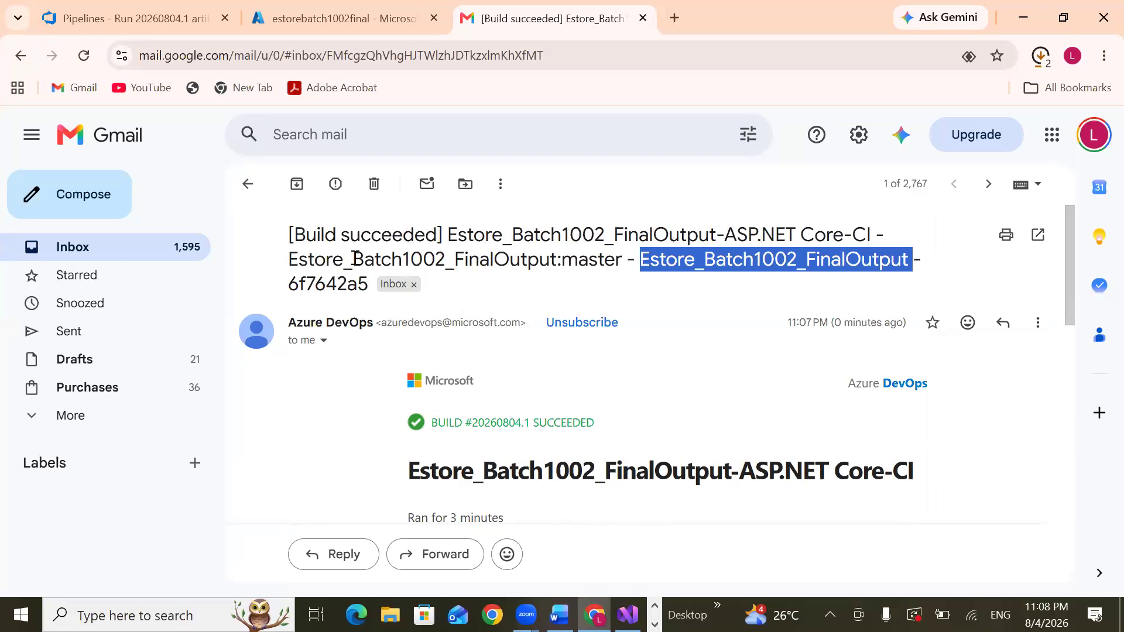
Return to the published artifacts page and open the downloaded a.zip from the recent downloads.
click(167, 7)
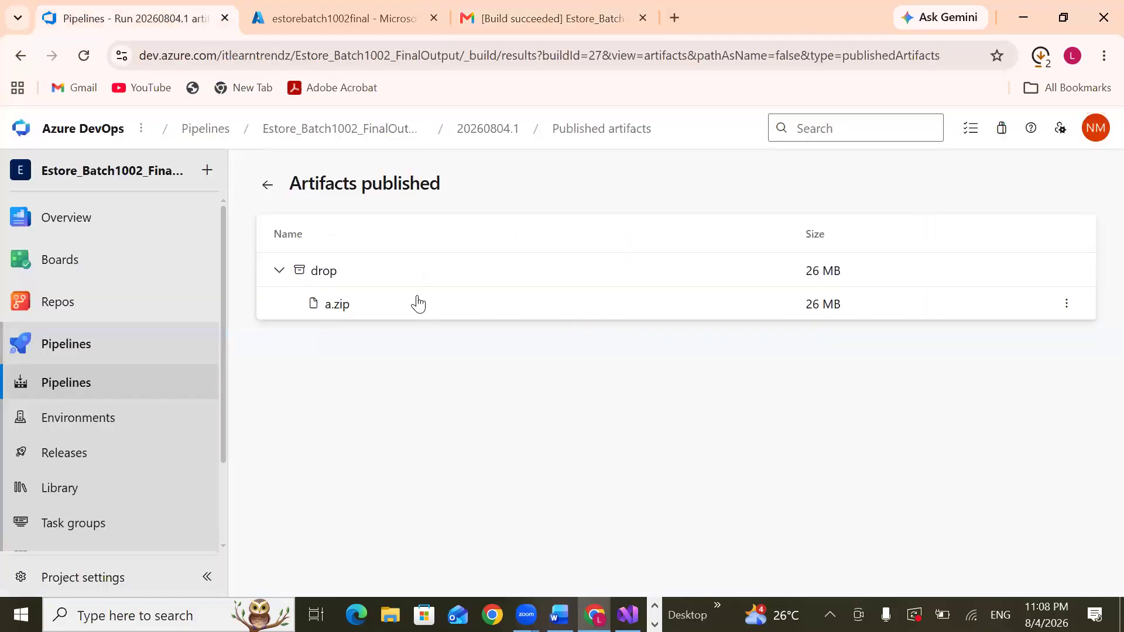
click(1040, 55)
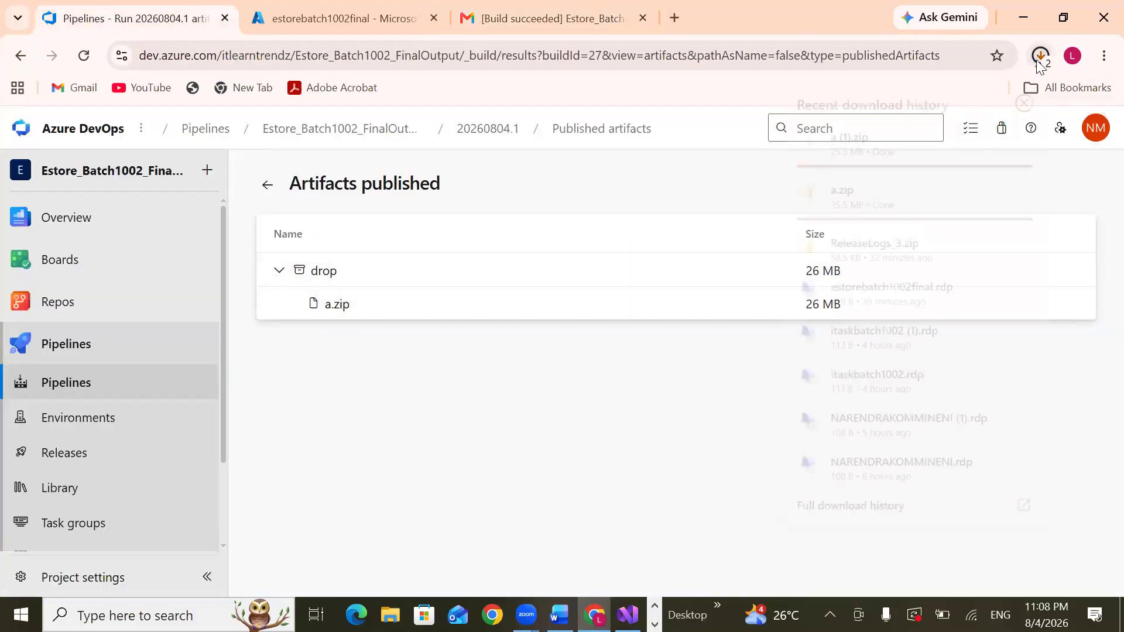
right_click(839, 200)
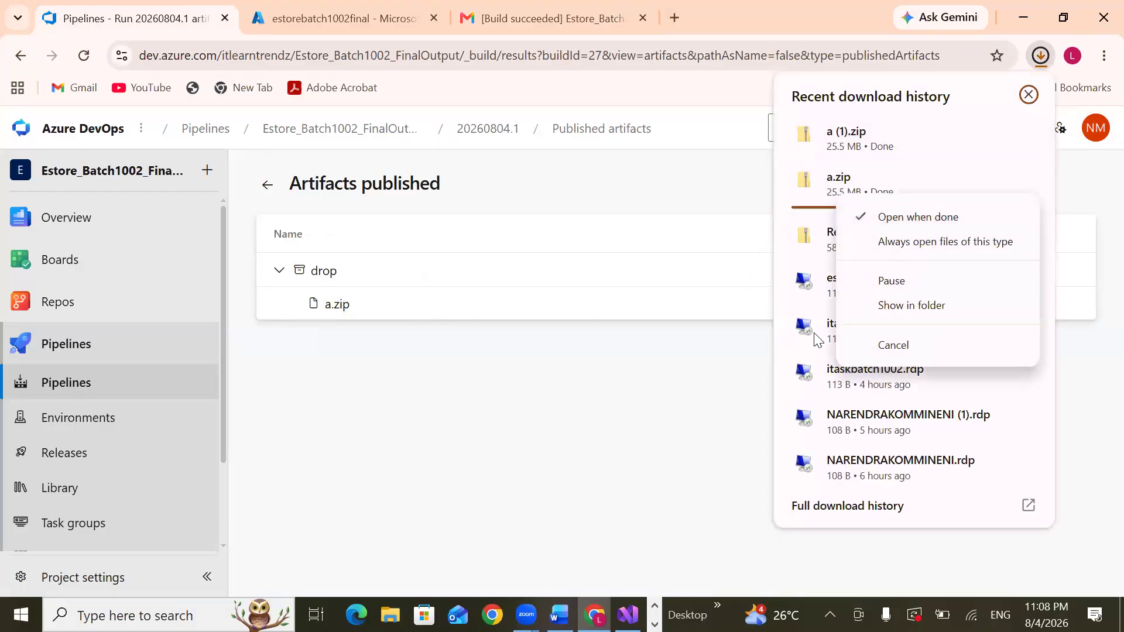
click(879, 316)
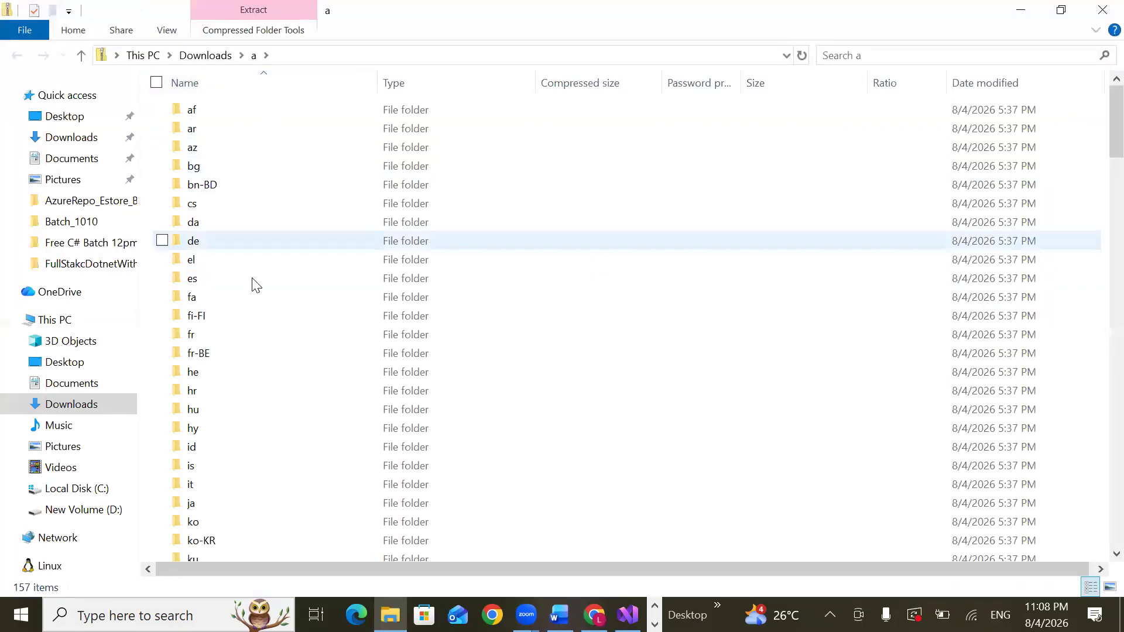
Examine the a.zip contents, including the wwwroot folder, appsettings files, EStoreAdminSetup files, DLLs and web.config.
scroll(255, 284, down, 6)
scroll(255, 284, down, 4)
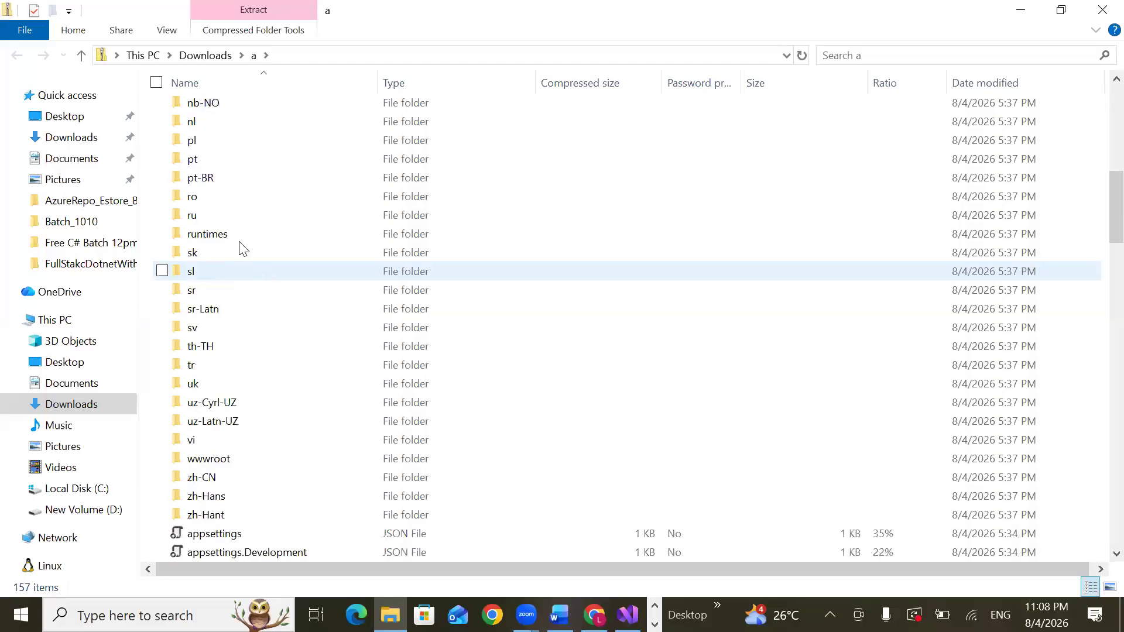
scroll(253, 346, down, 2)
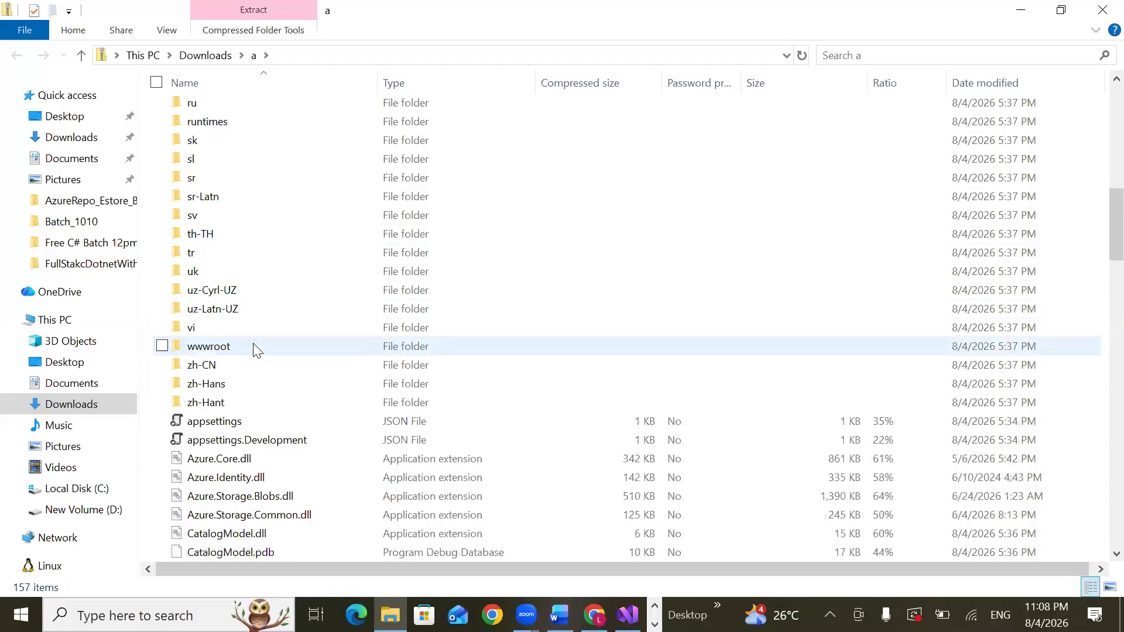
scroll(254, 344, up, 6)
click(255, 338)
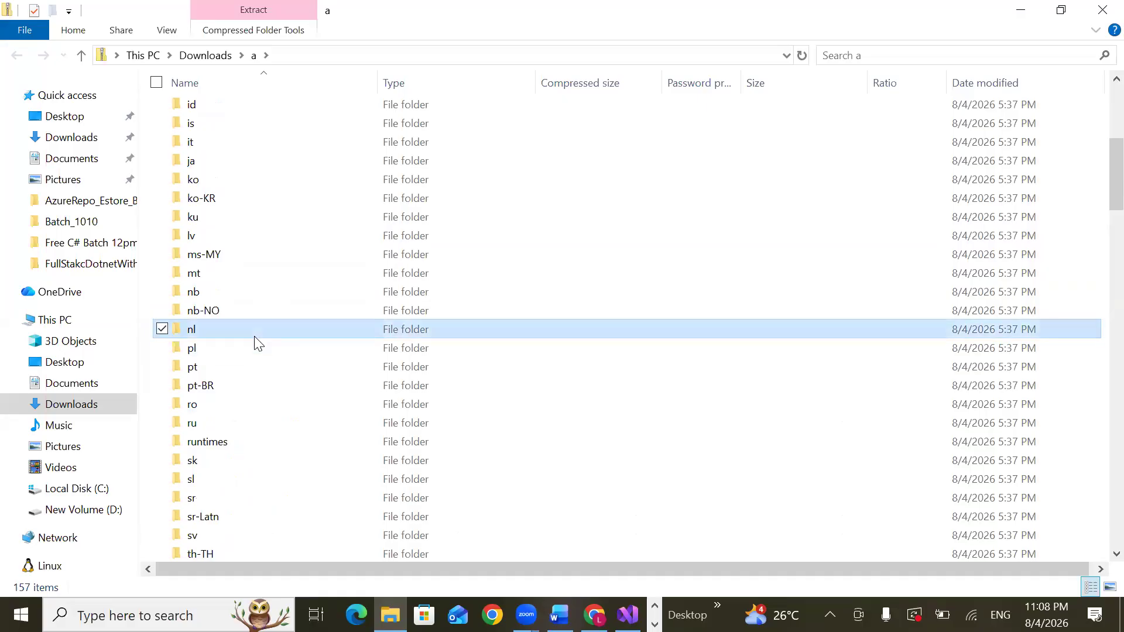
key(Down)
key(Down)
key(Down)
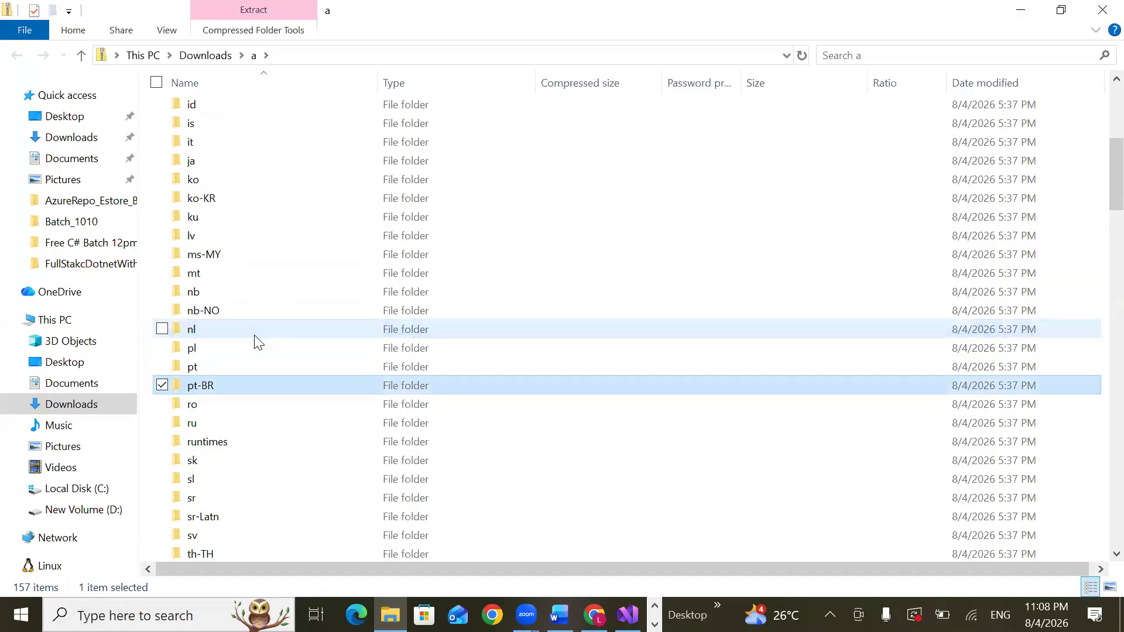
key(Up)
key(Up)
key(Down)
scroll(257, 342, down, 20)
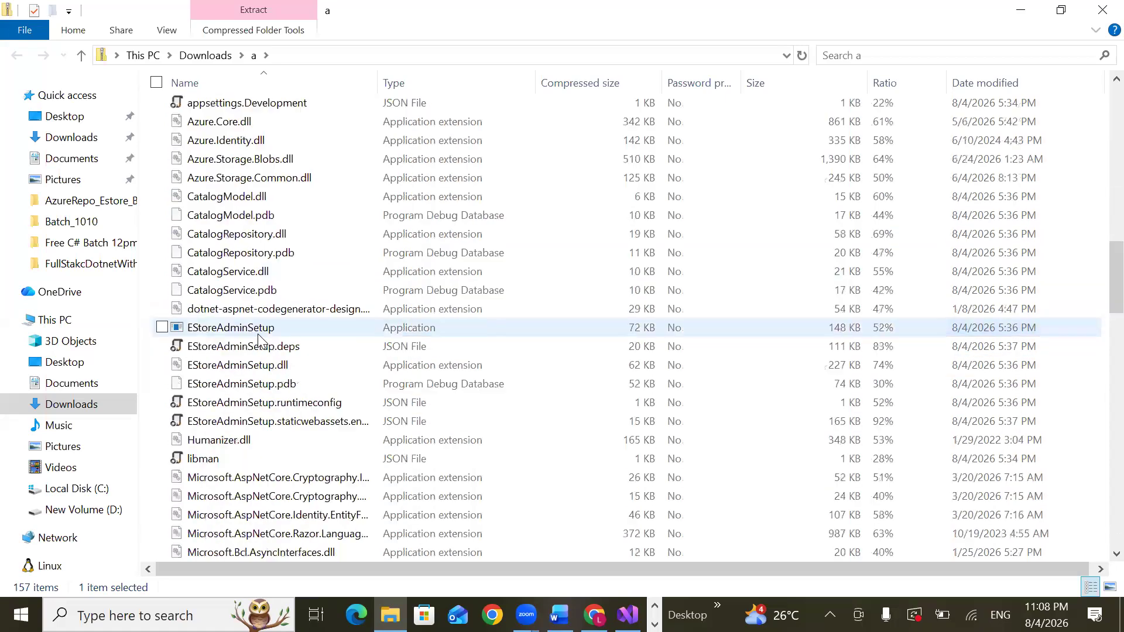
scroll(257, 341, down, 10)
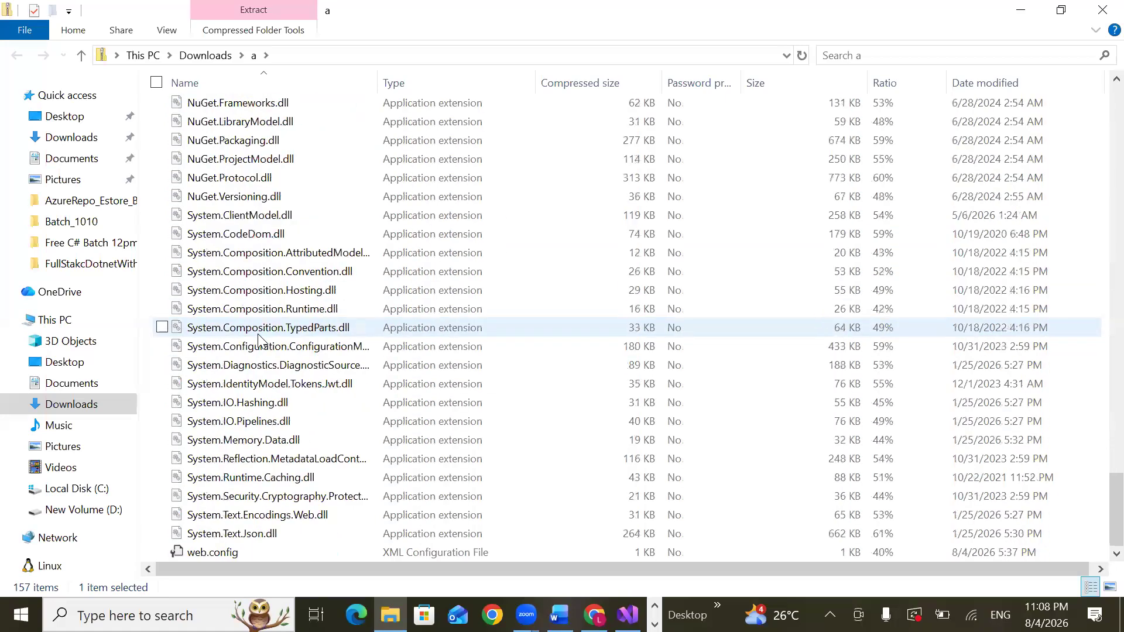
scroll(259, 340, up, 20)
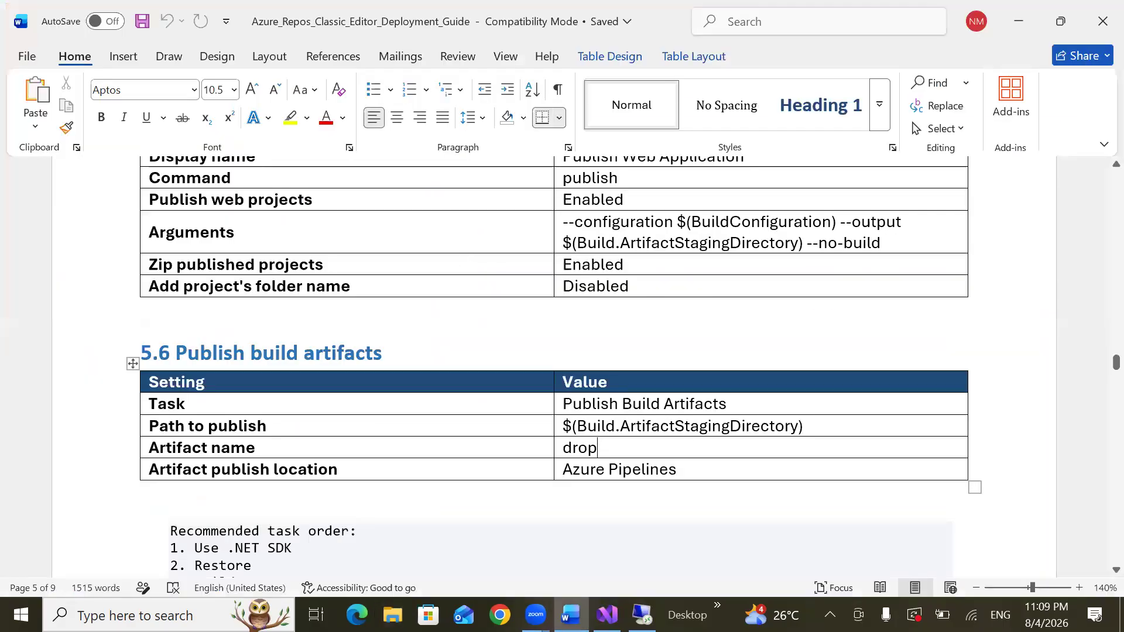
Switch to the Word deployment guide and read section 6, Enable Continuous Integration, including its artifact verification note.
click(500, 615)
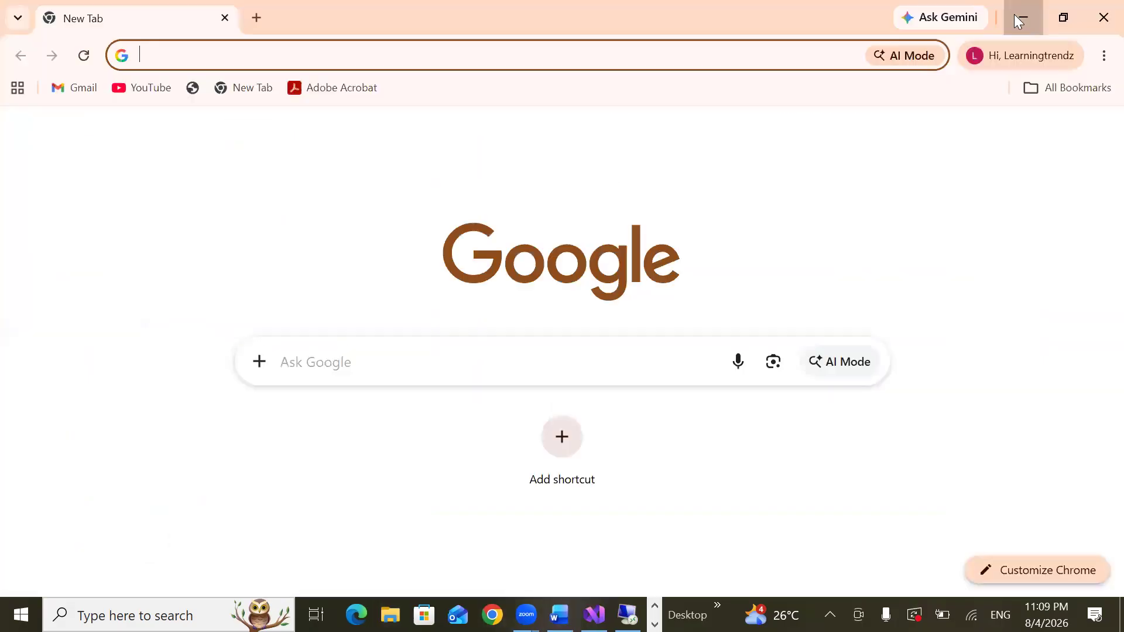
click(1019, 18)
scroll(591, 281, down, 3)
scroll(591, 281, down, 5)
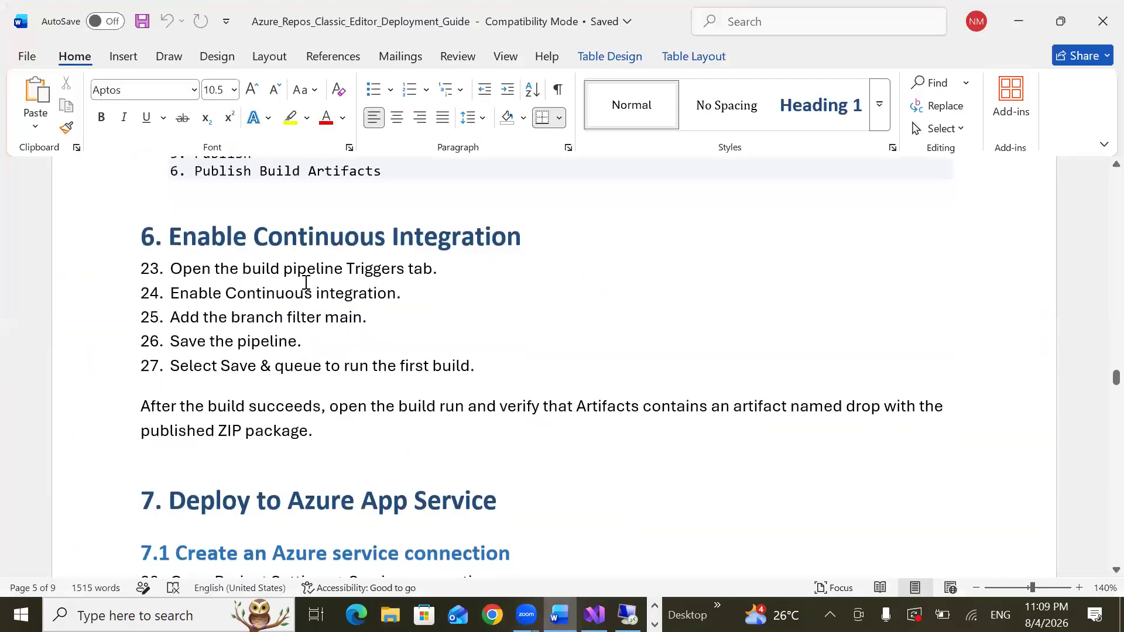
scroll(190, 310, up, 1)
drag(181, 297, 549, 311)
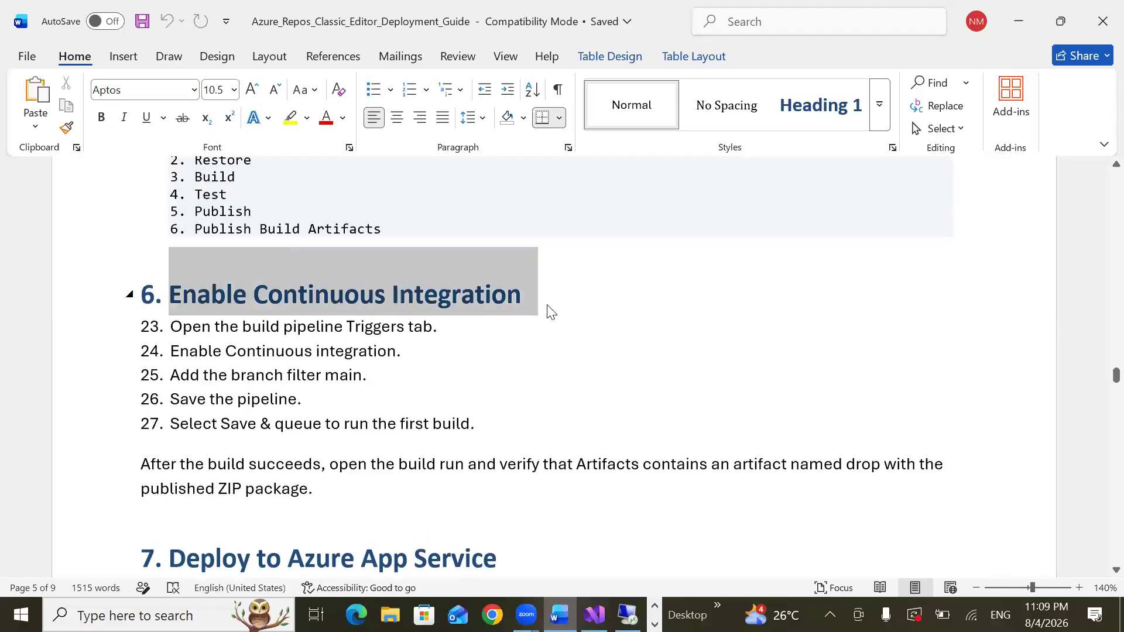
click(318, 382)
scroll(318, 380, down, 4)
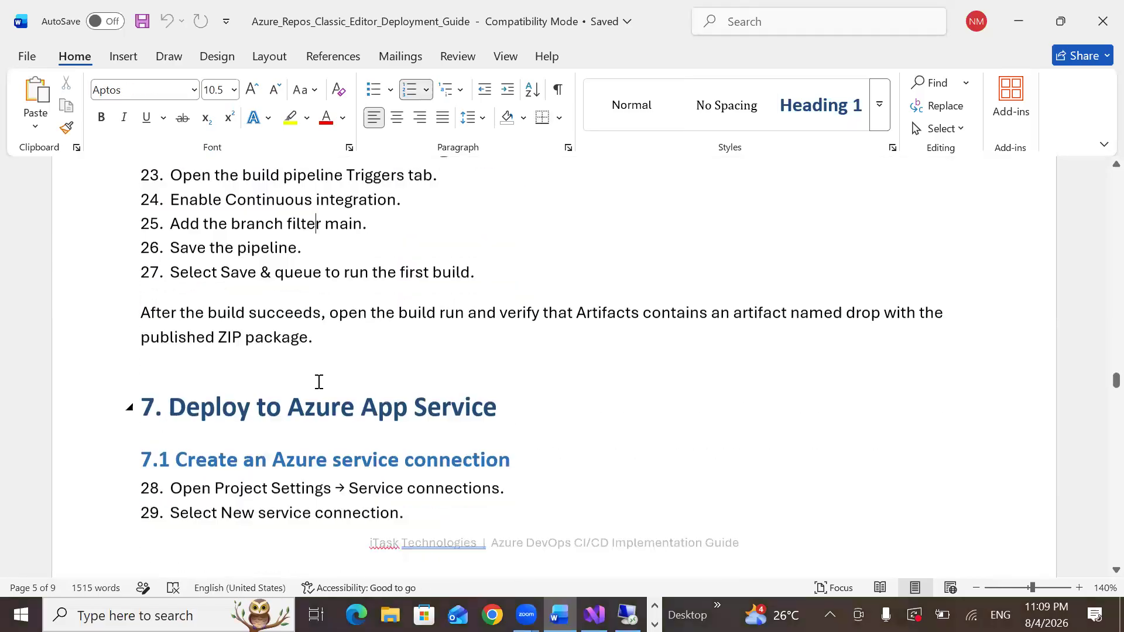
drag(162, 331, 273, 321)
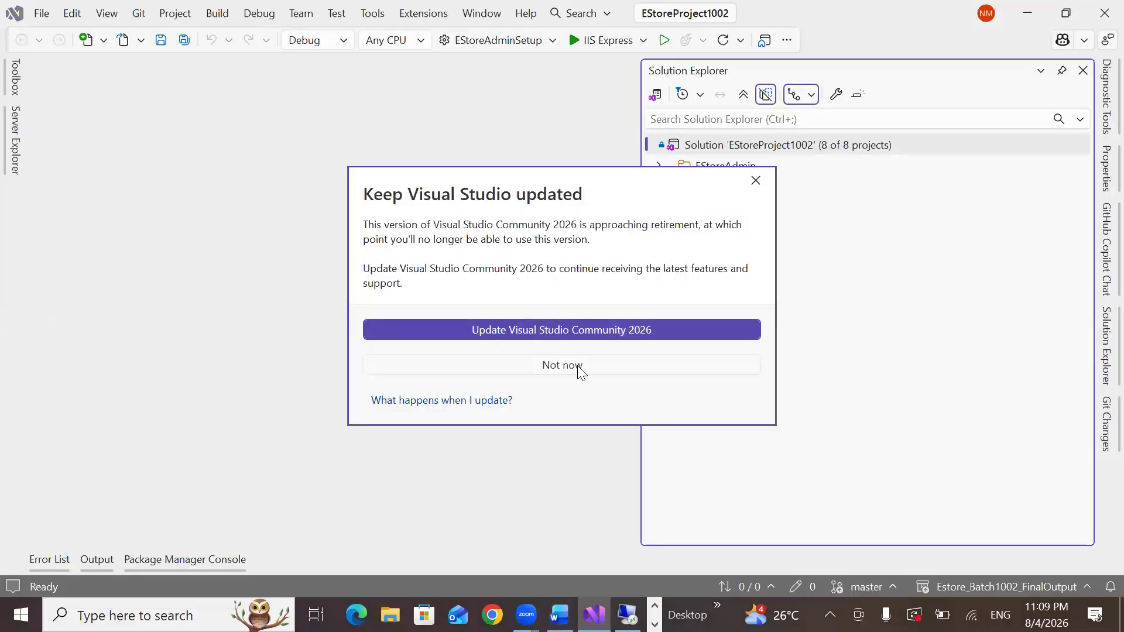
Decline the Visual Studio update, minimize Visual Studio, and read section 8.1, Prepare the Windows Server, in the Word guide.
click(579, 367)
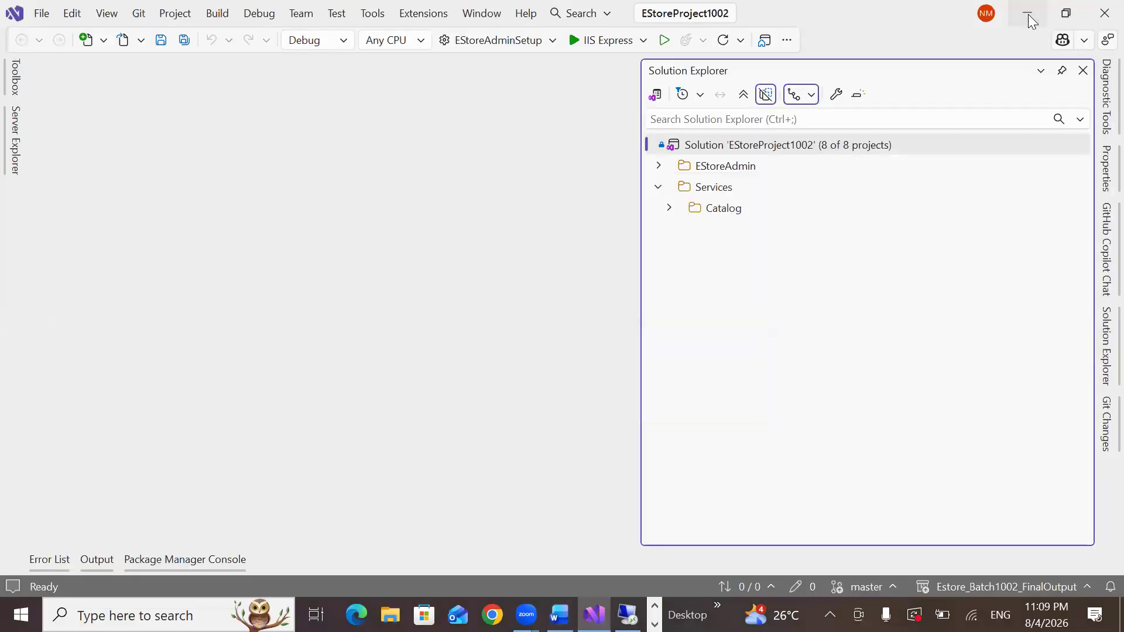
click(1028, 14)
click(399, 369)
scroll(401, 370, down, 5)
scroll(400, 370, down, 6)
scroll(400, 367, down, 8)
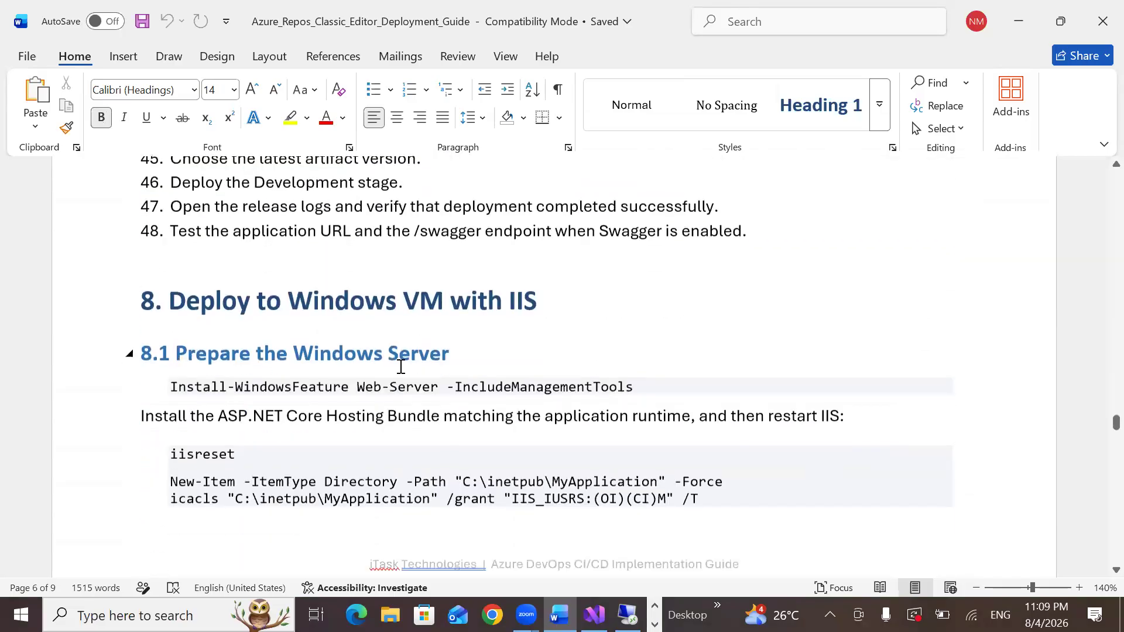
scroll(375, 367, down, 3)
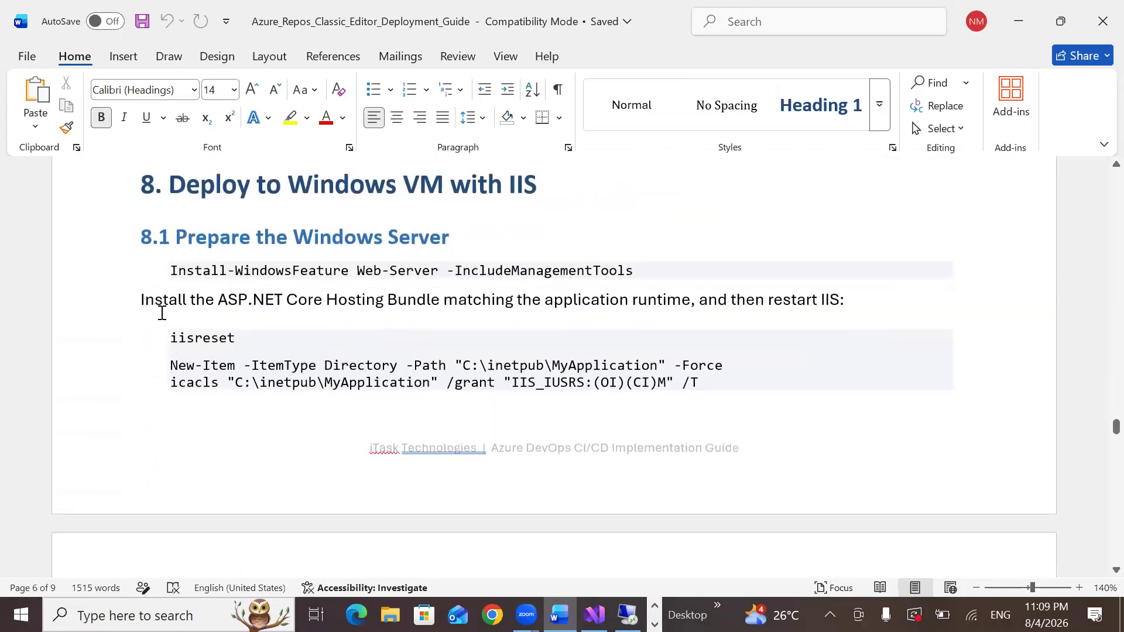
drag(144, 301, 774, 306)
double_click(774, 306)
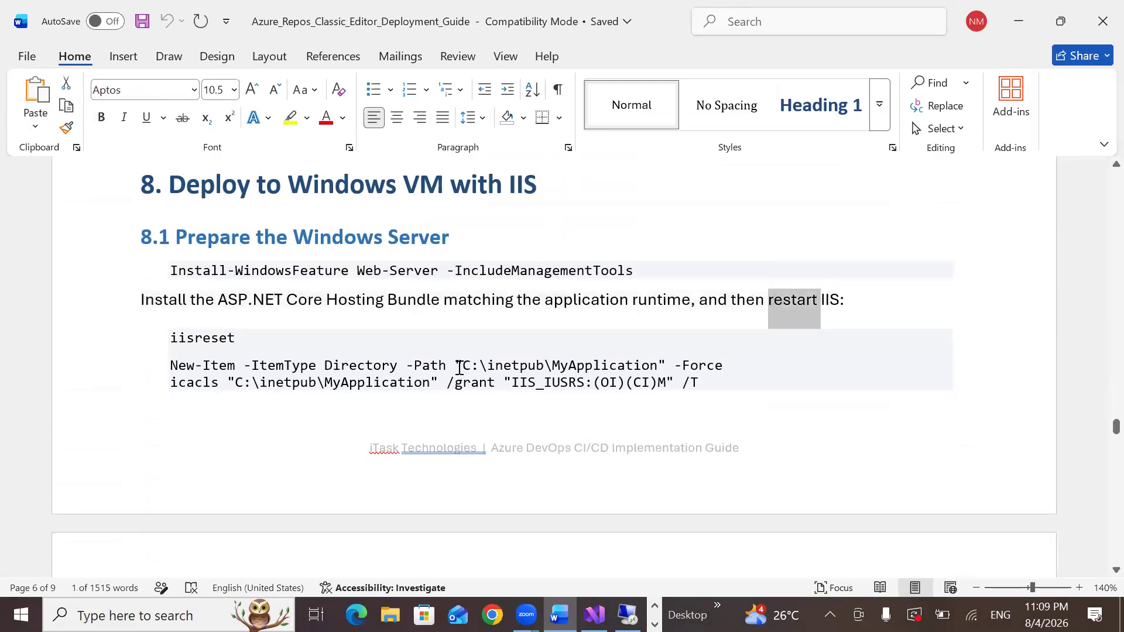
Read the guide's section 8.2 on creating and registering a deployment group, highlighting its first two instructions.
scroll(460, 372, down, 10)
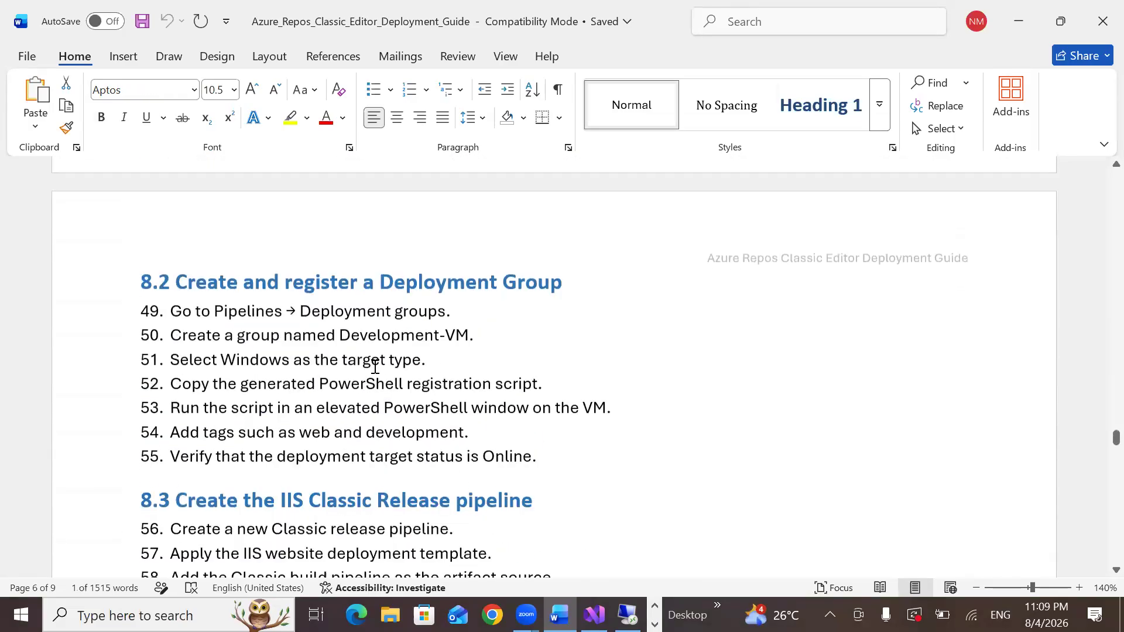
drag(167, 310, 276, 306)
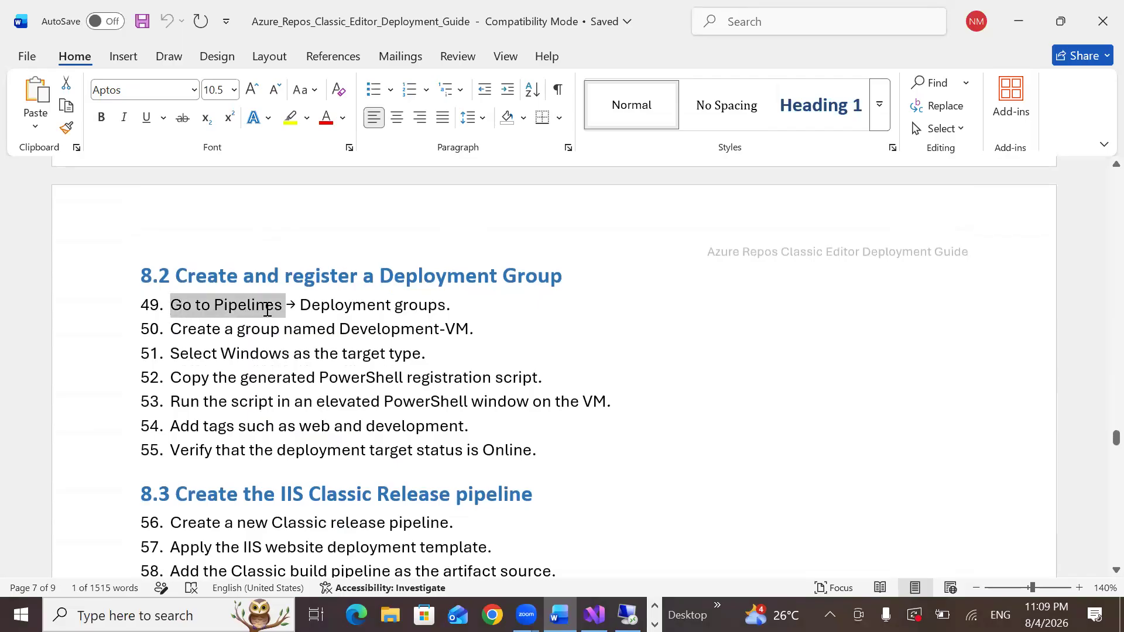
click(264, 305)
triple_click(423, 304)
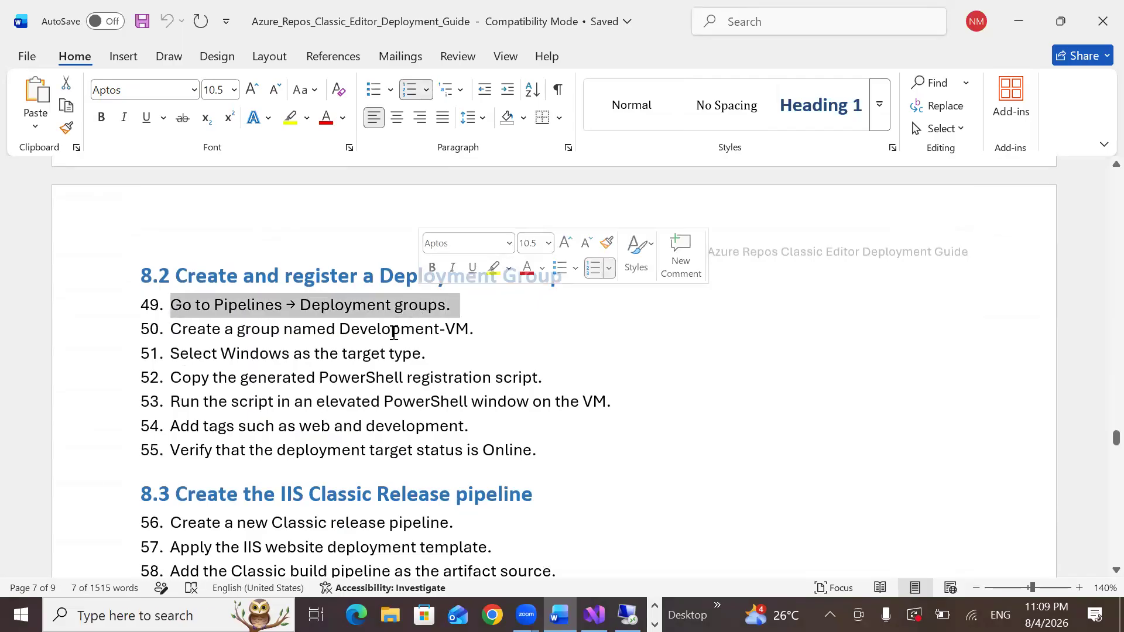
triple_click(389, 330)
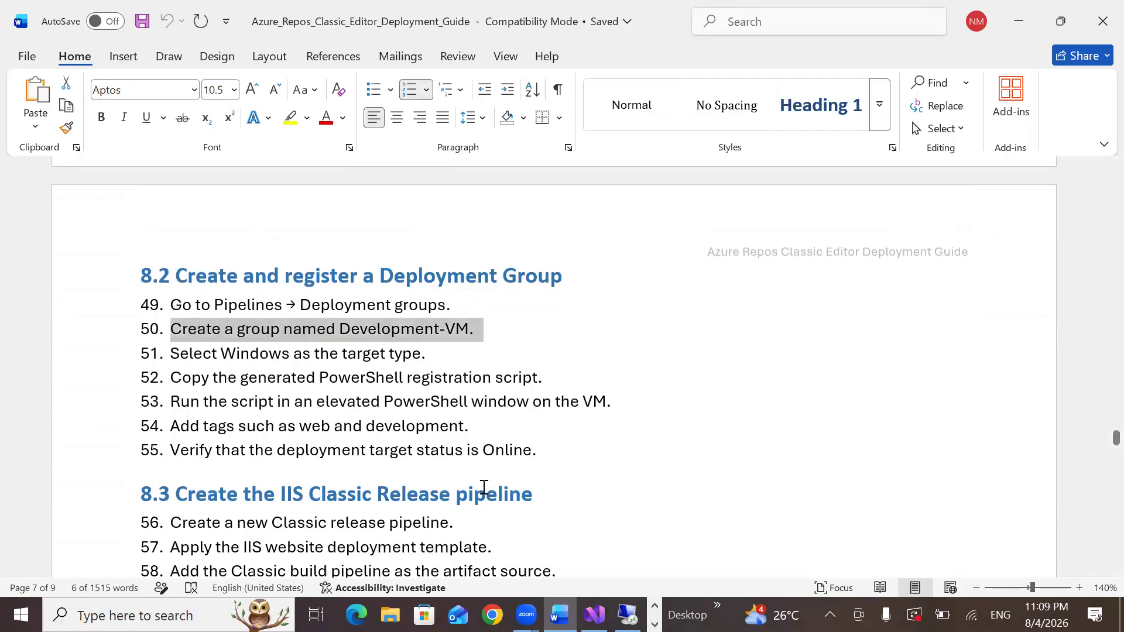
Switch to the VM's remote desktop session, open the project's deployment groups in Azure DevOps, and review the available pools.
key(alt+Tab)
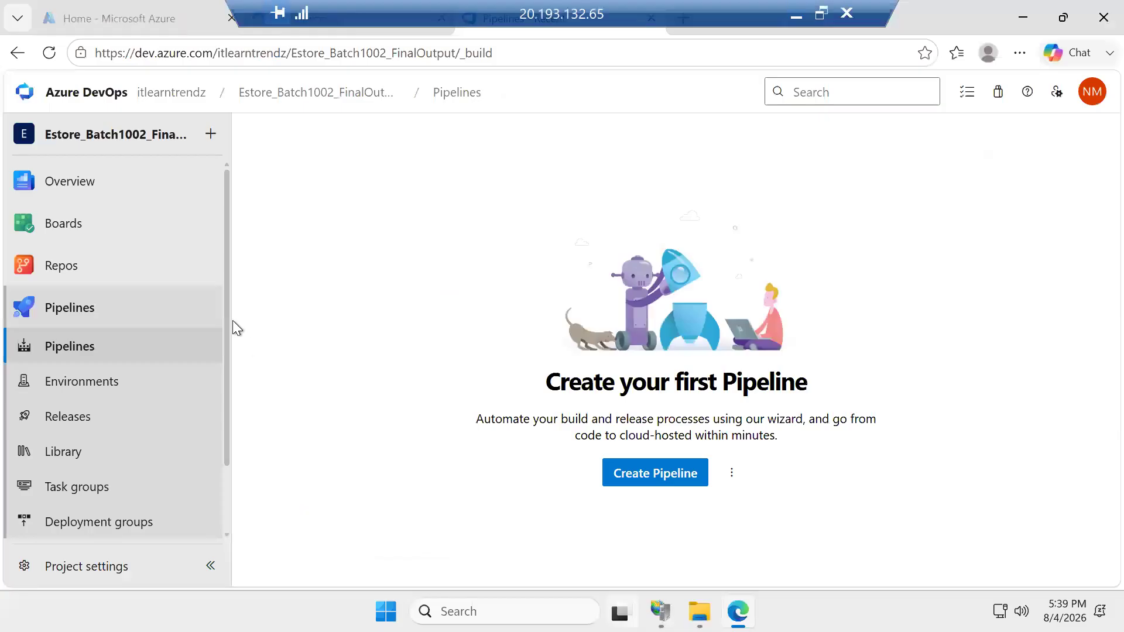
click(136, 531)
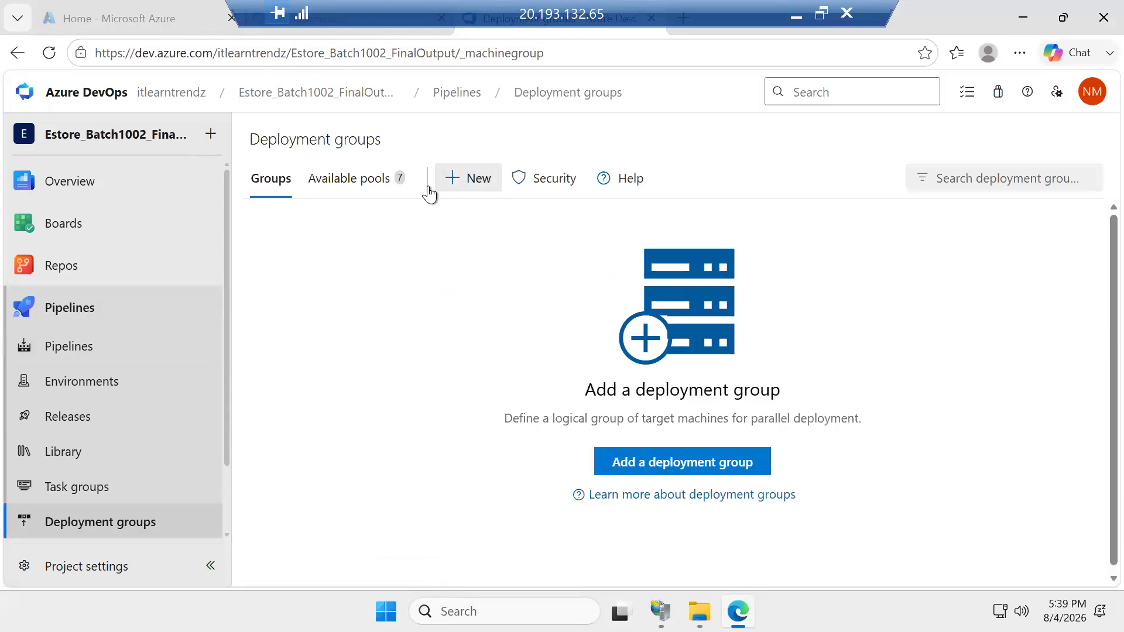
click(384, 193)
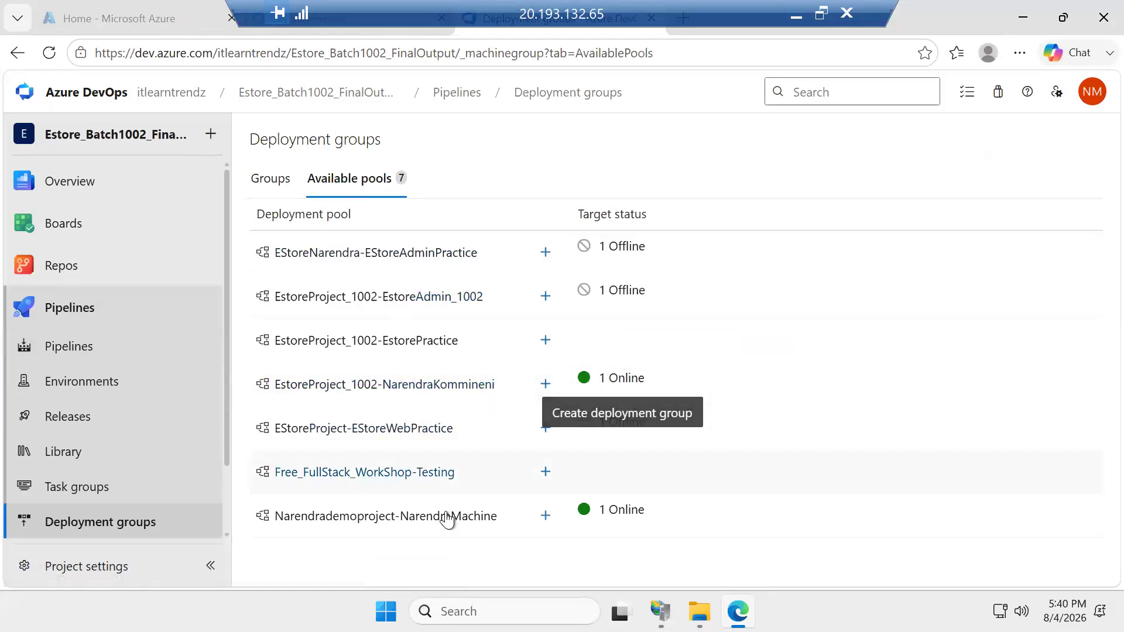
click(269, 179)
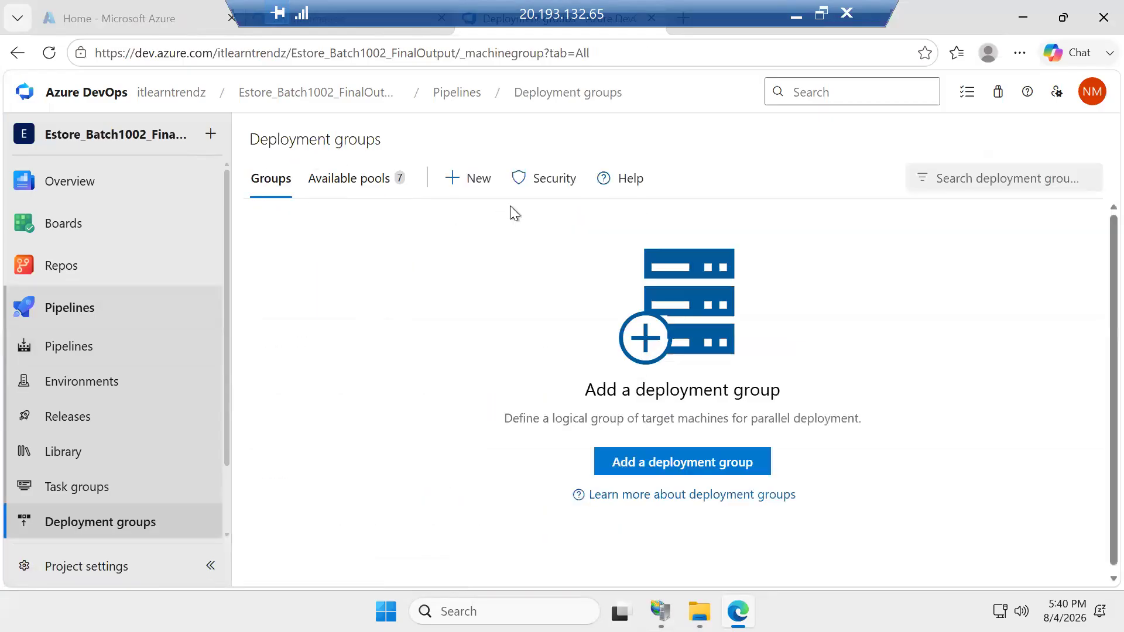
Create a deployment group named Estore_1002_Final.
click(722, 464)
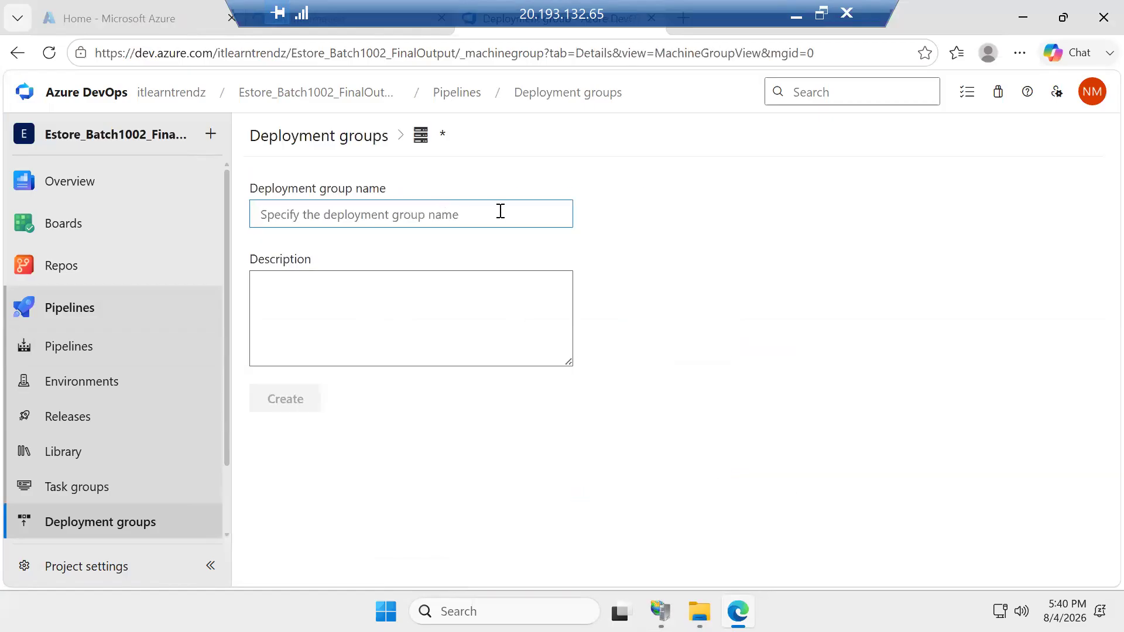
text(Estor)
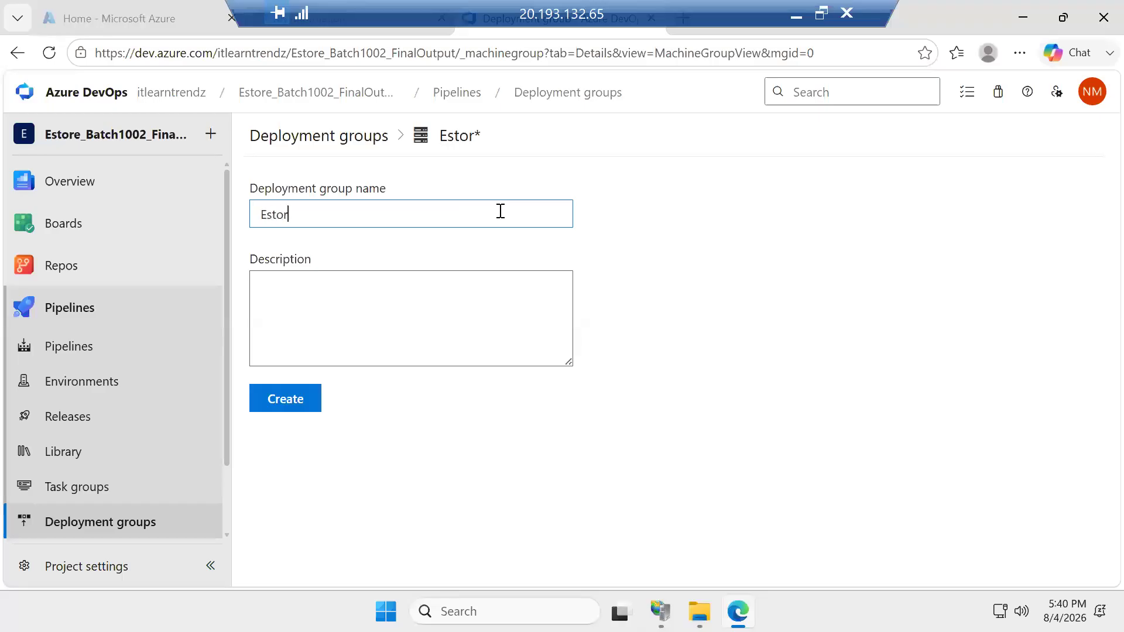
text(e_1002_Final)
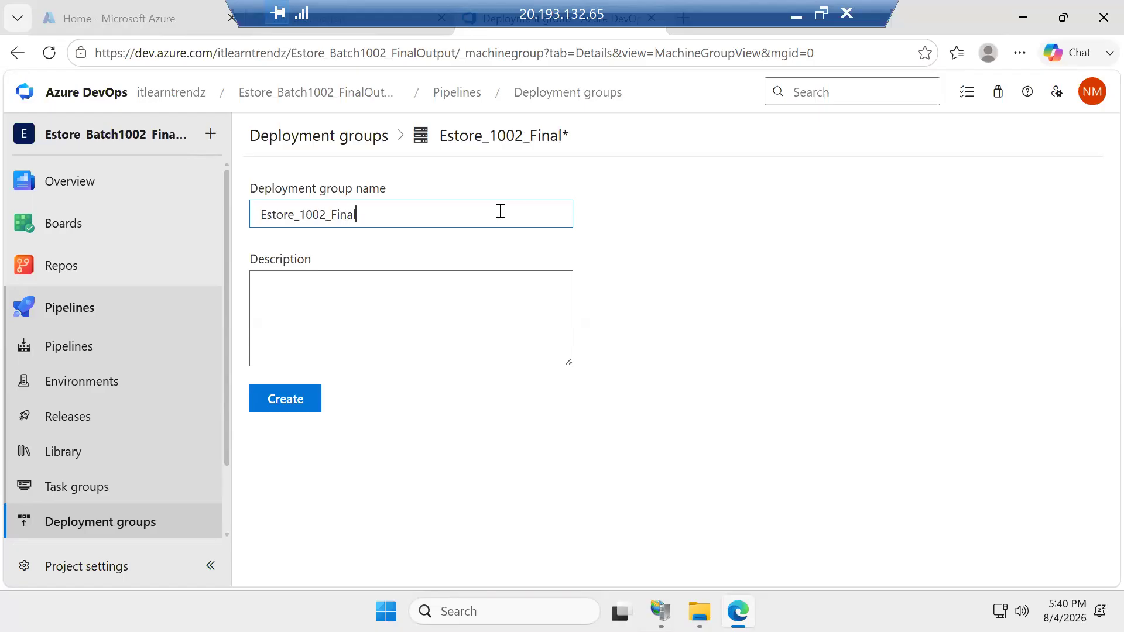
click(297, 405)
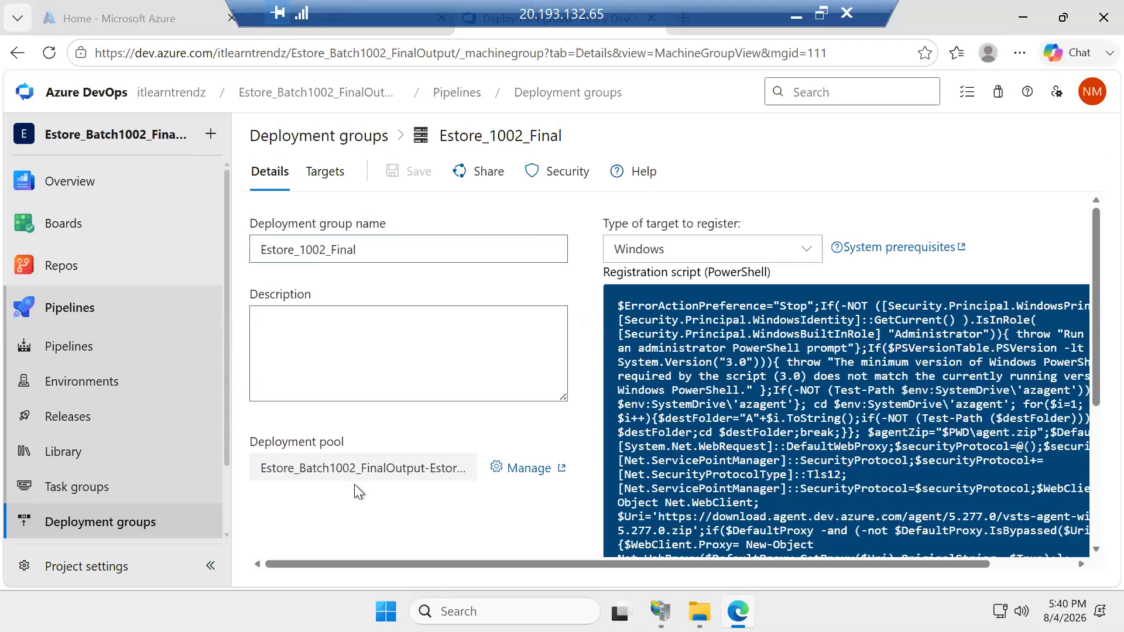
Review the Windows registration script, enable personal access token authentication in it, and copy the script to the clipboard.
drag(1093, 363, 1092, 494)
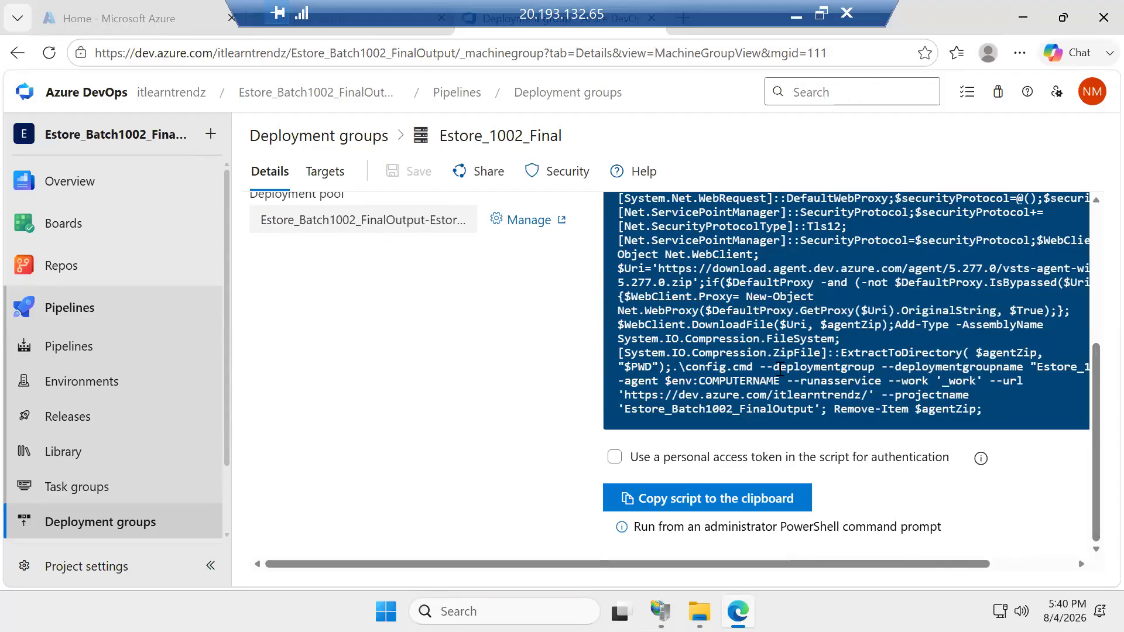
drag(1091, 434, 1091, 264)
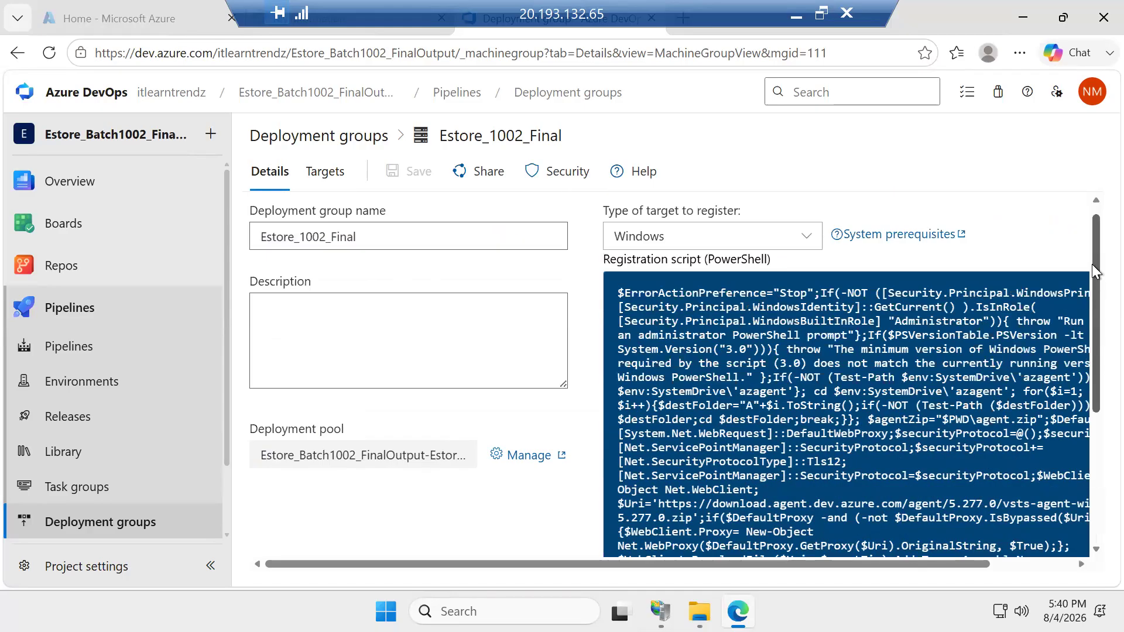
scroll(1093, 433, down, 3)
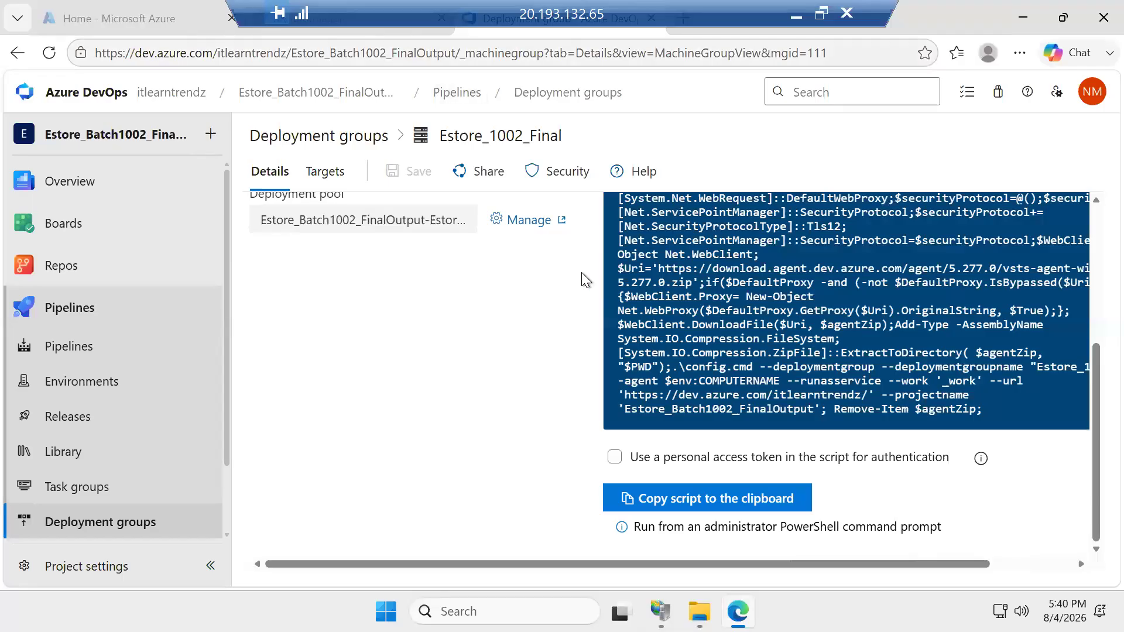
click(615, 457)
click(683, 496)
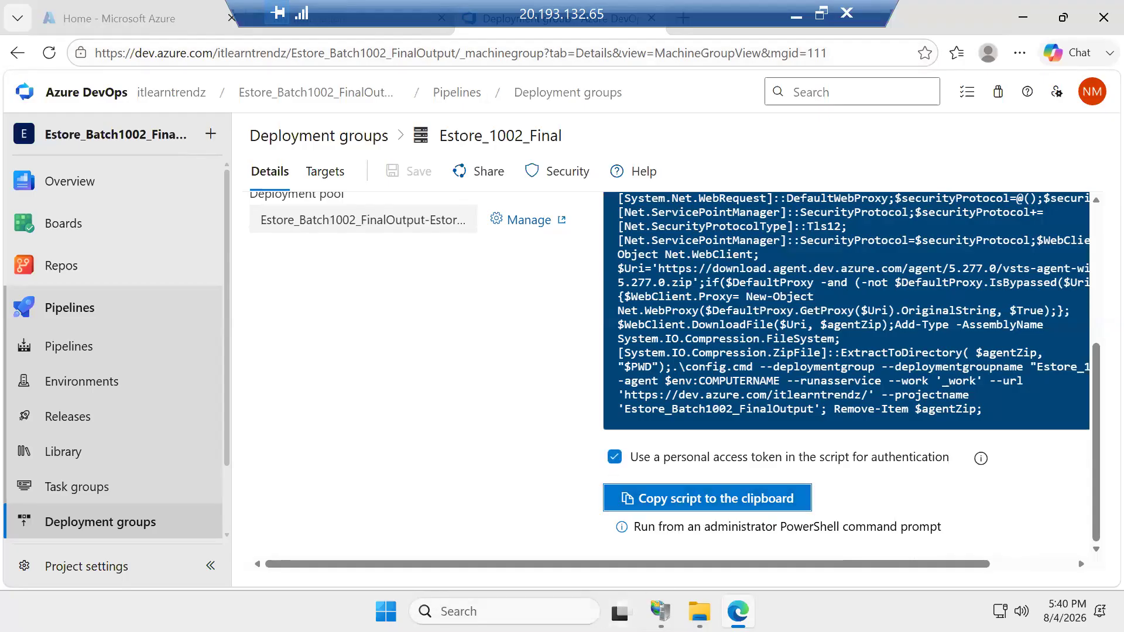
Open Windows PowerShell as administrator on the VM and paste the registration script with its personal access token.
click(505, 612)
text(p)
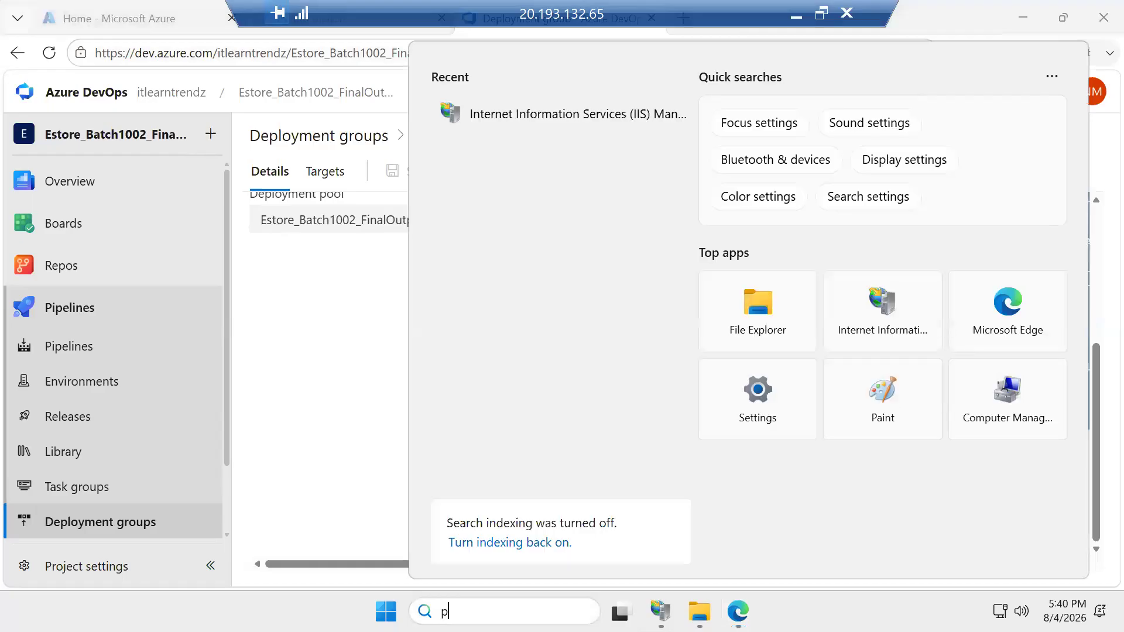
text(ower)
key(Escape)
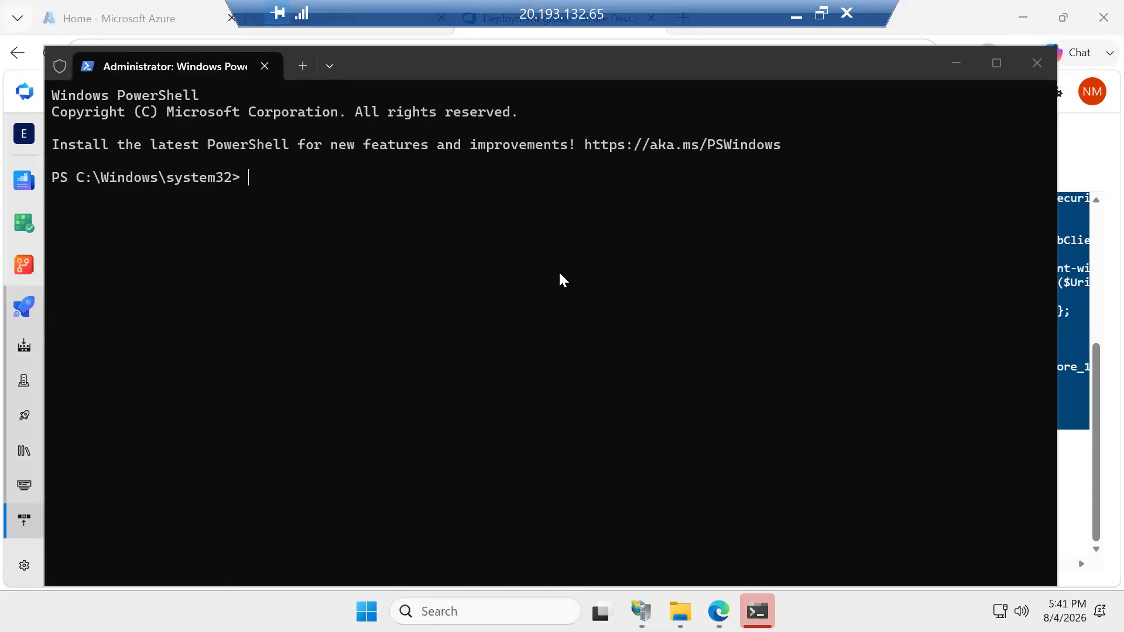
key(ctrl+v)
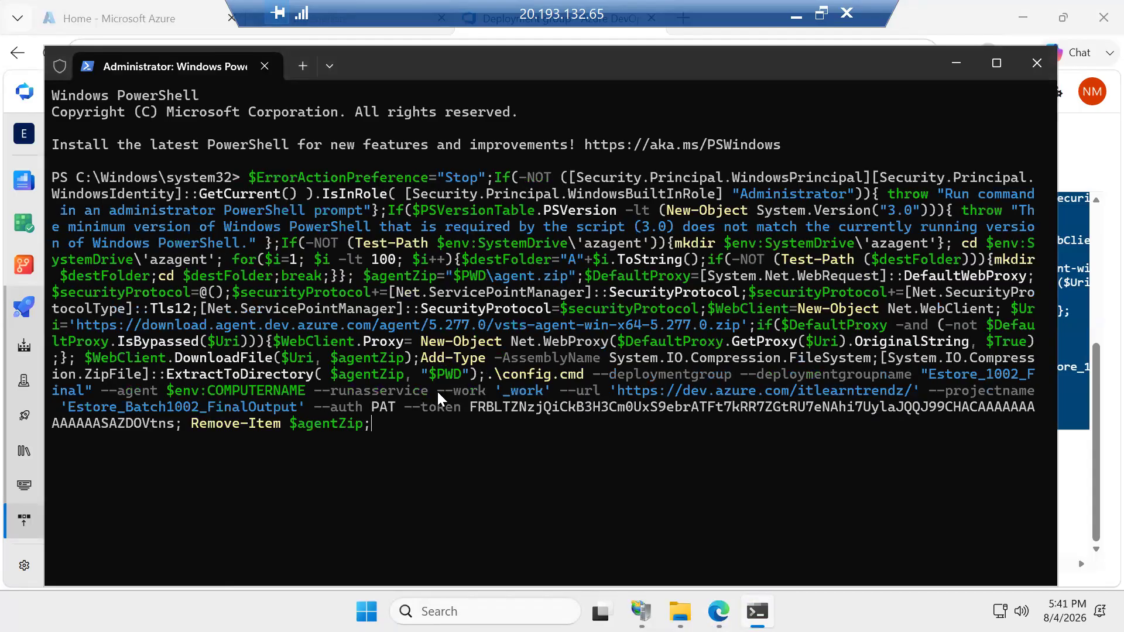
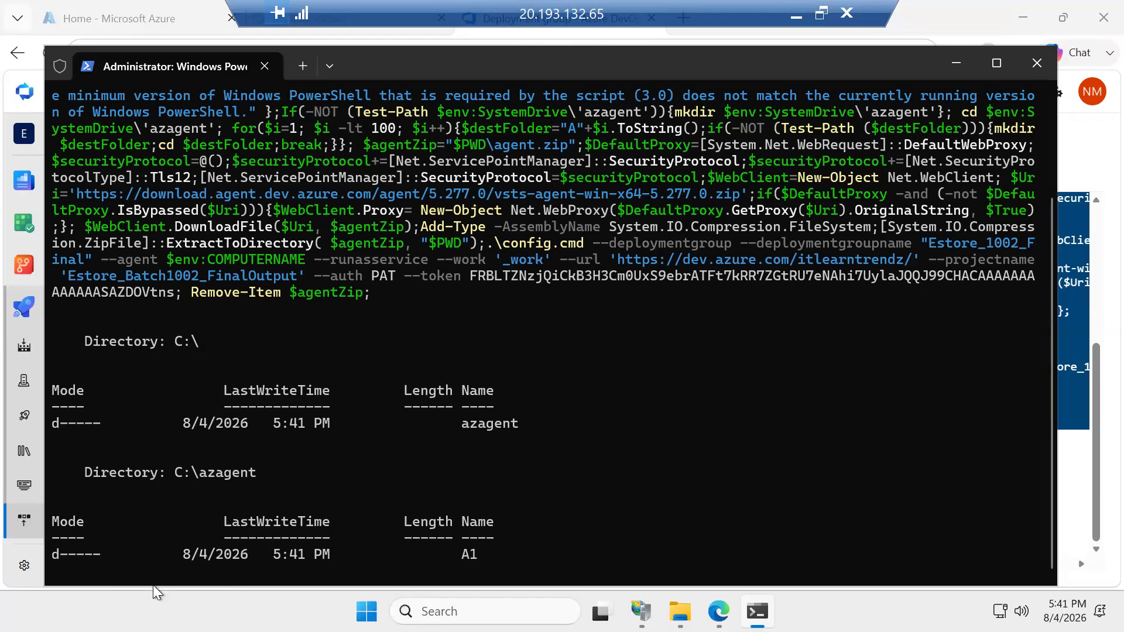
Shrink and reposition the PowerShell window, then accept the default N for deployment group tags and for SERVICE_SID_TYPE_UNRESTRICTED on the agent service.
drag(157, 585, 211, 405)
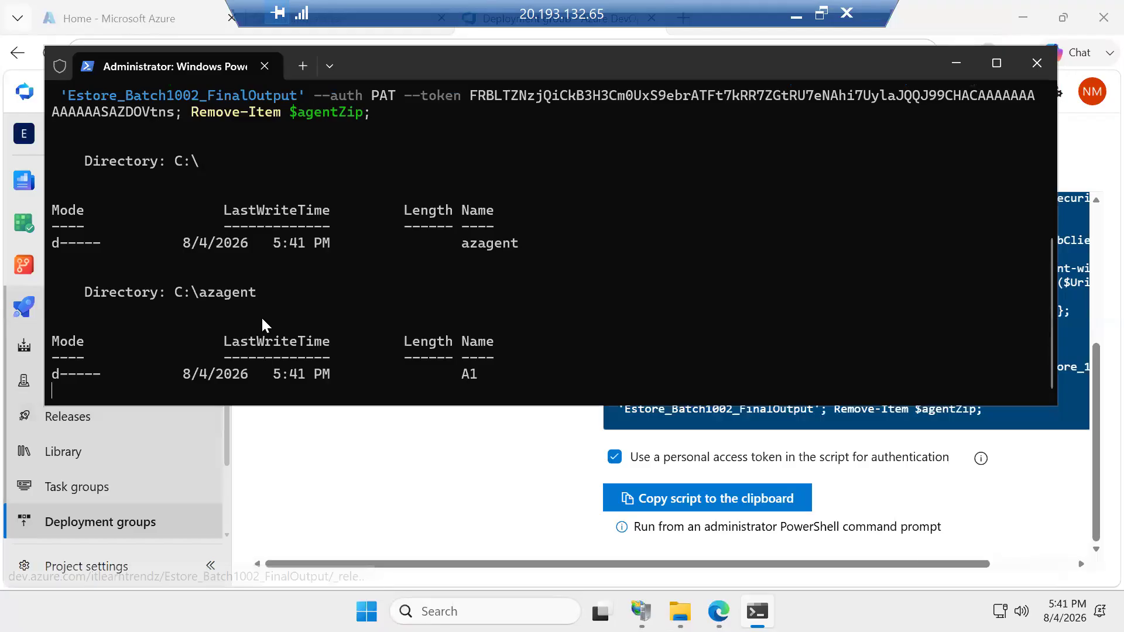
drag(801, 64, 847, 37)
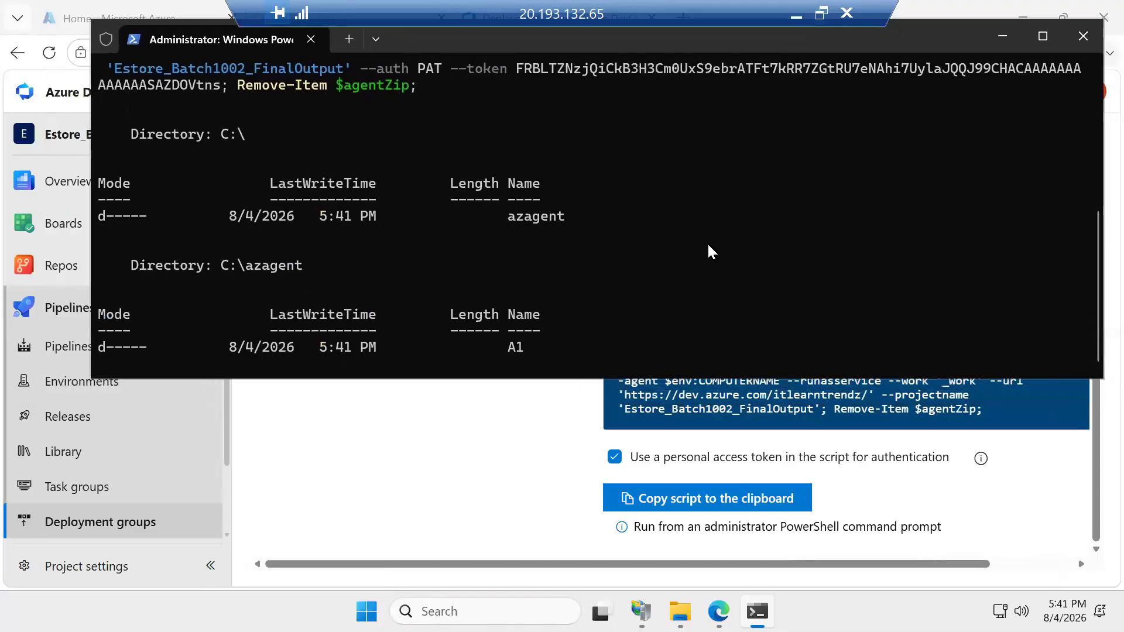
scroll(993, 257, up, 3)
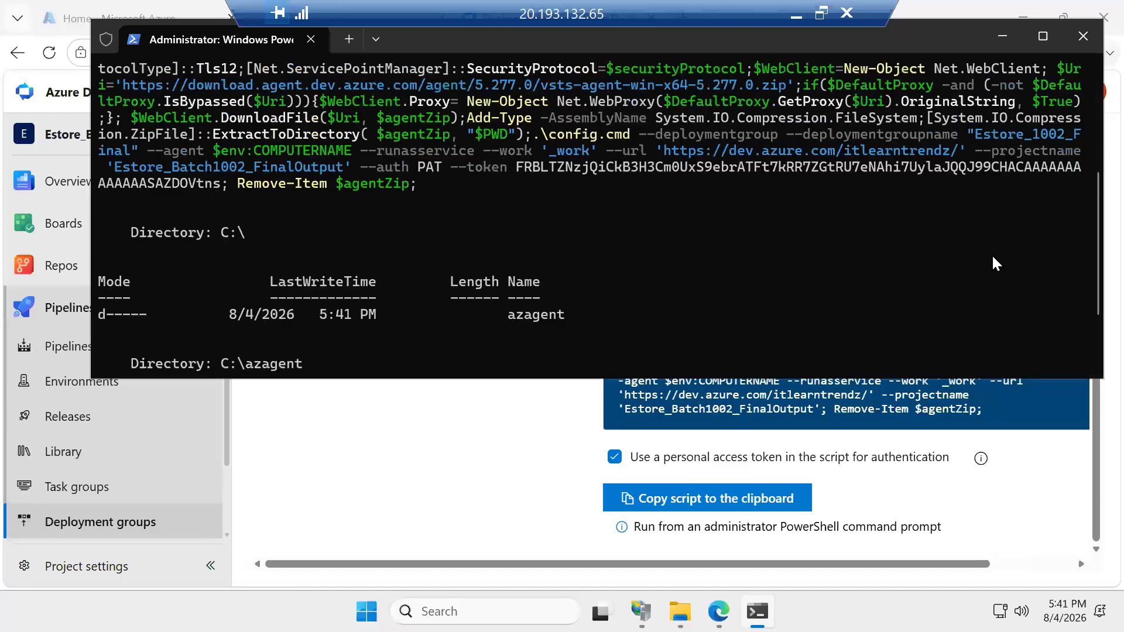
scroll(997, 264, down, 3)
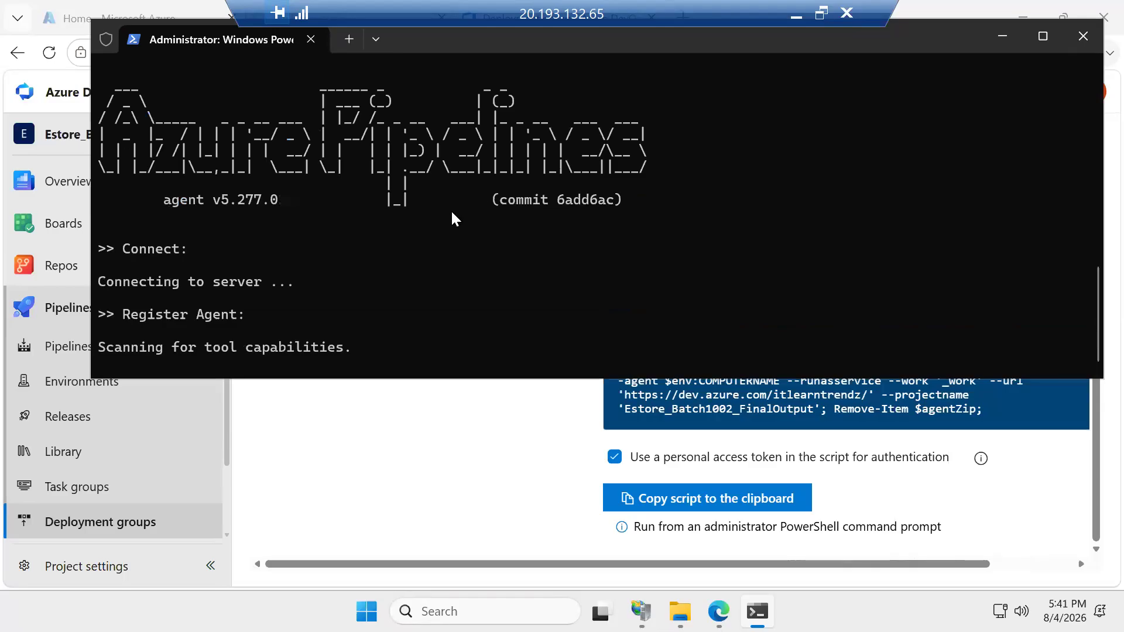
scroll(451, 218, up, 2)
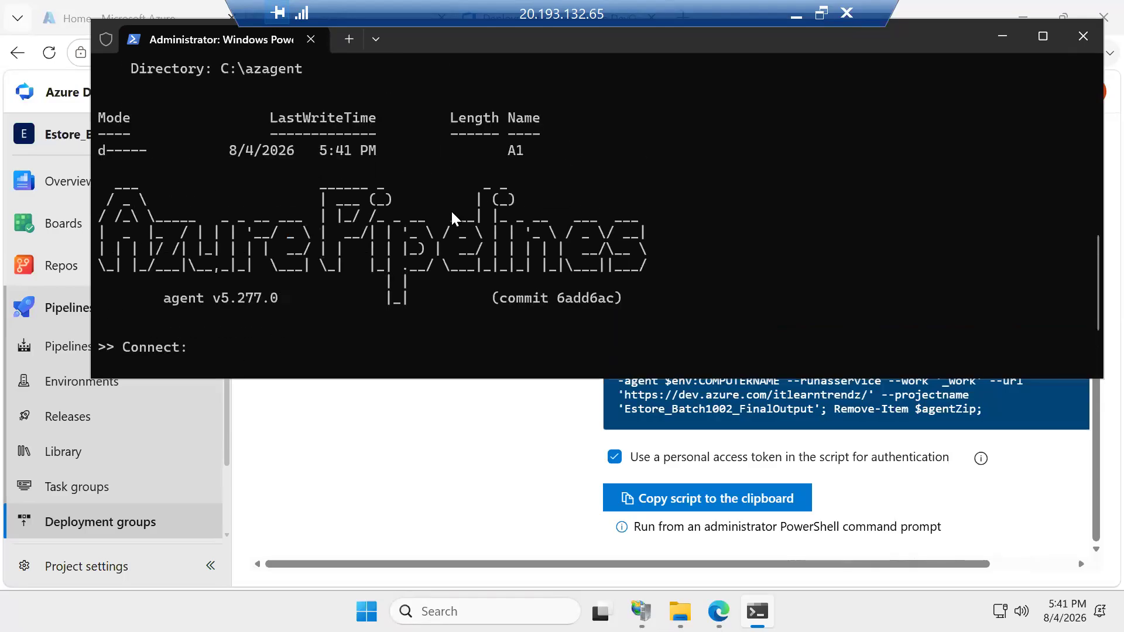
scroll(450, 211, down, 2)
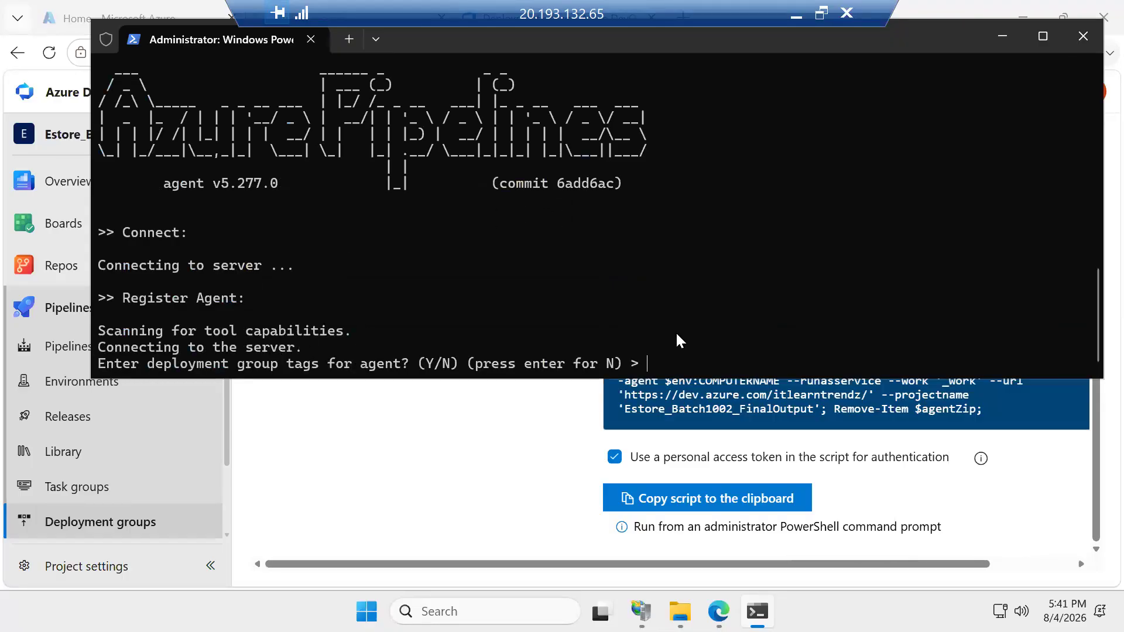
key(Return)
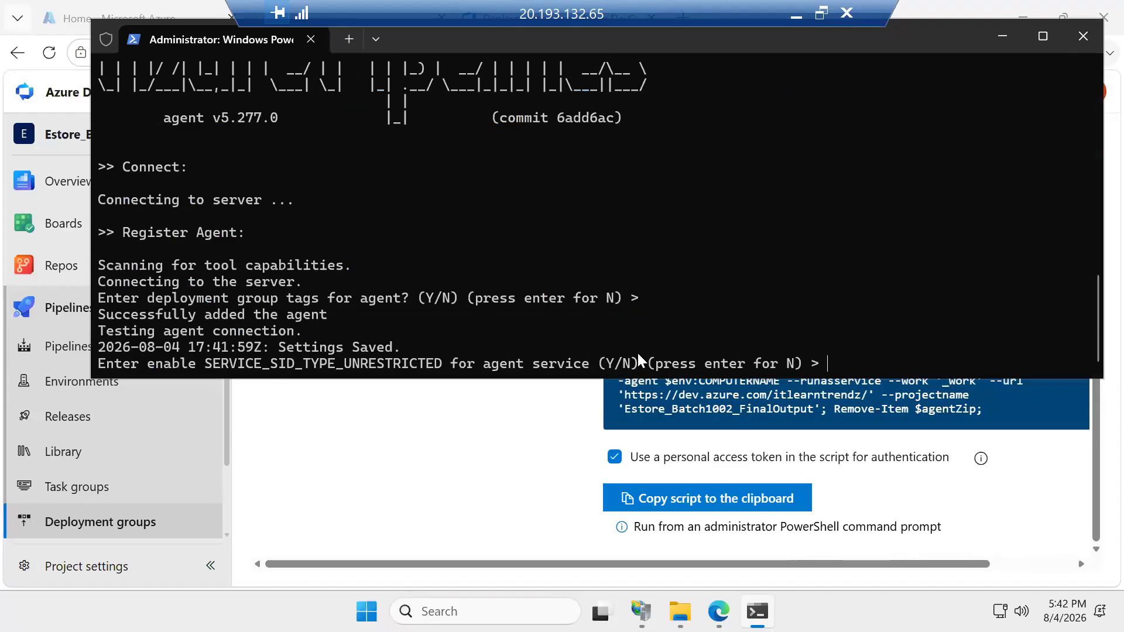
key(Return)
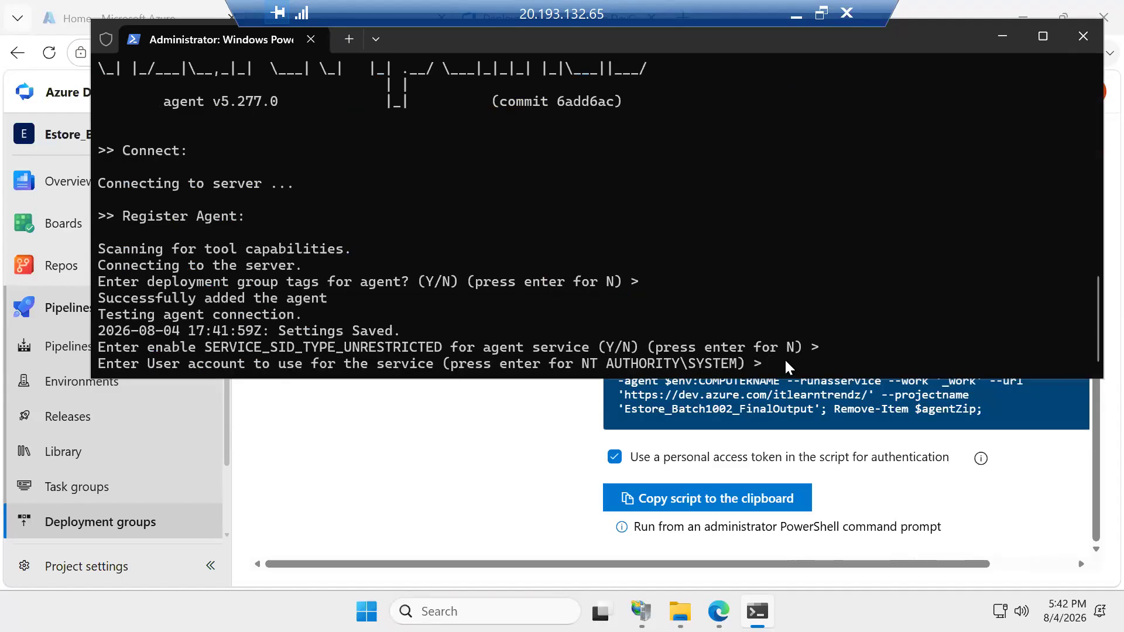
Leave the remote session and open the estorebatch1002final virtual machine's overview in the Azure portal using local Chrome.
click(794, 15)
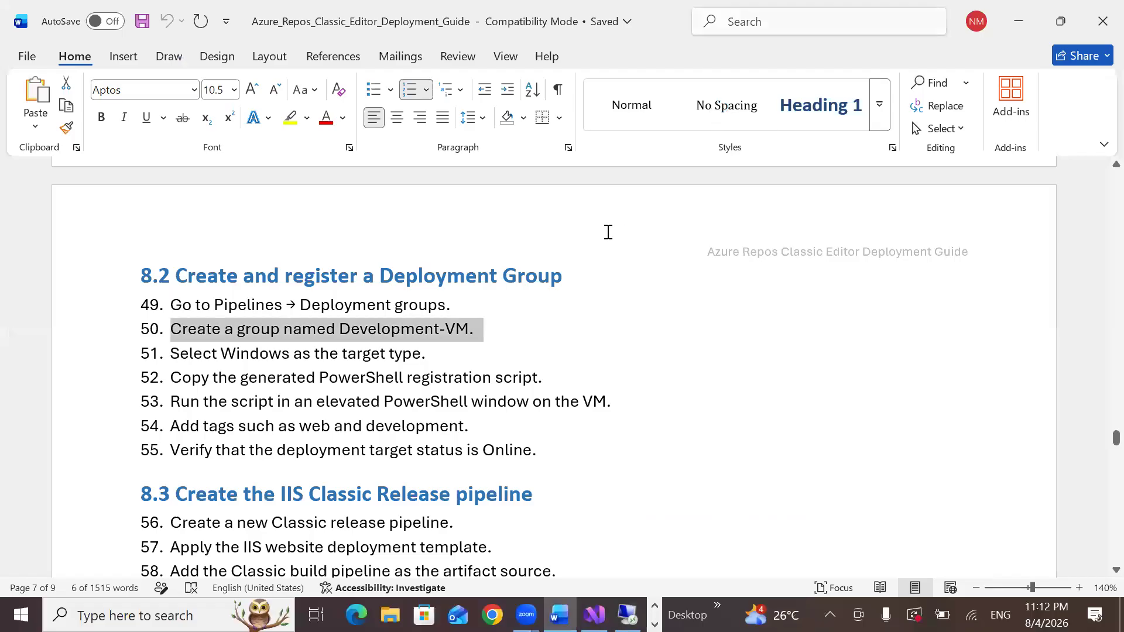
click(492, 614)
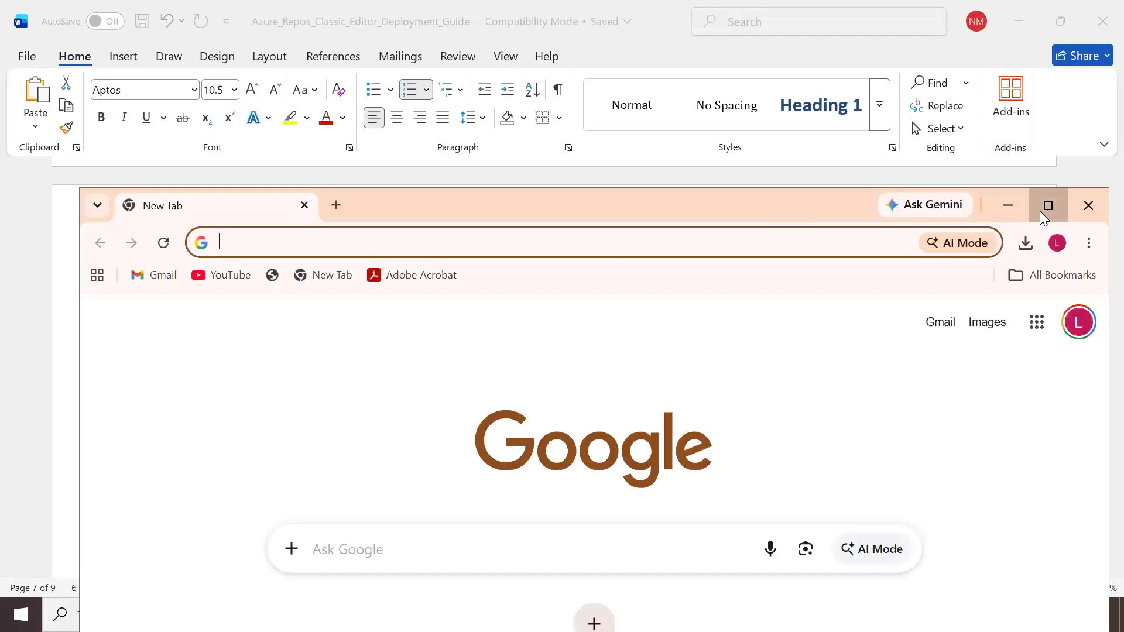
click(1047, 216)
text(az)
click(209, 130)
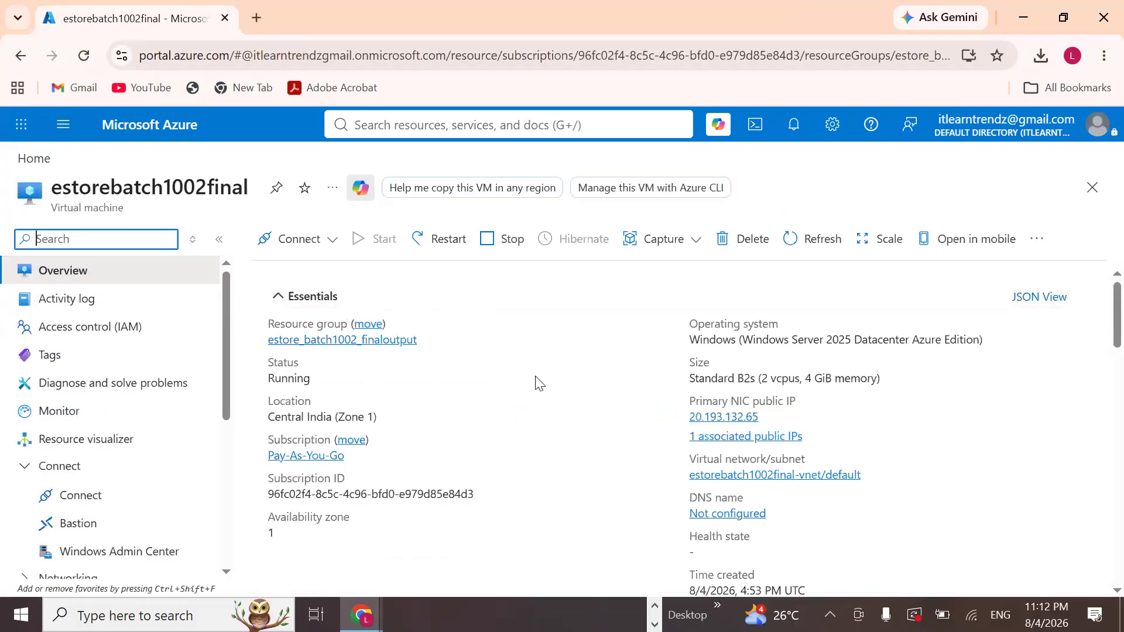
scroll(539, 385, down, 5)
scroll(536, 382, up, 1)
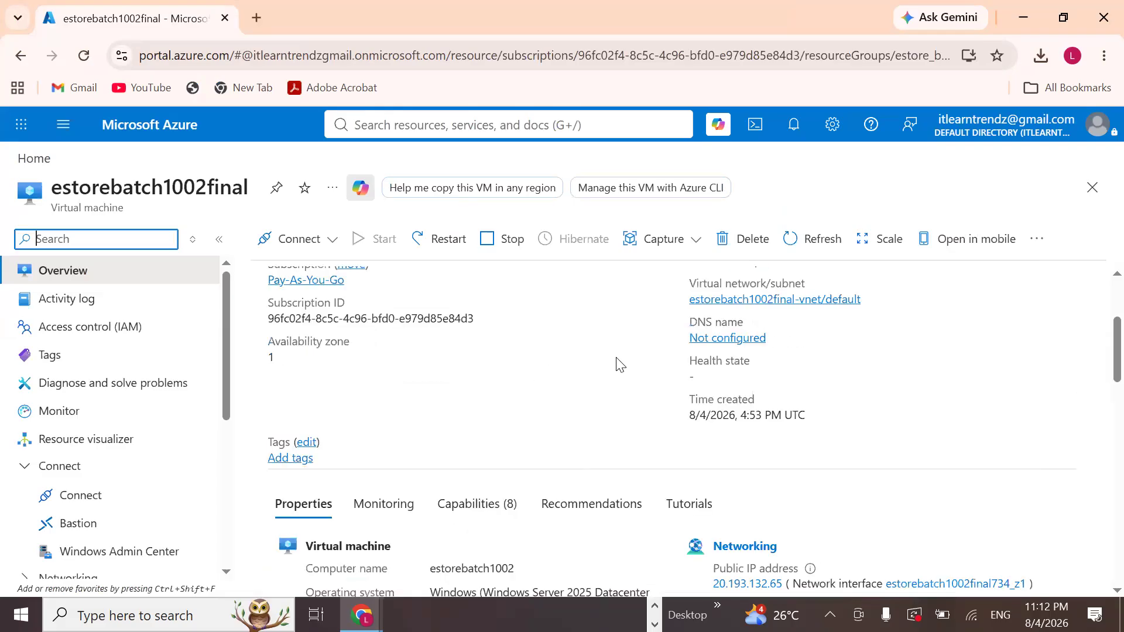
scroll(617, 364, down, 1)
scroll(544, 365, up, 1)
scroll(545, 365, up, 2)
Open the virtual machine's connection settings and copy its administrator username.
click(311, 244)
click(279, 269)
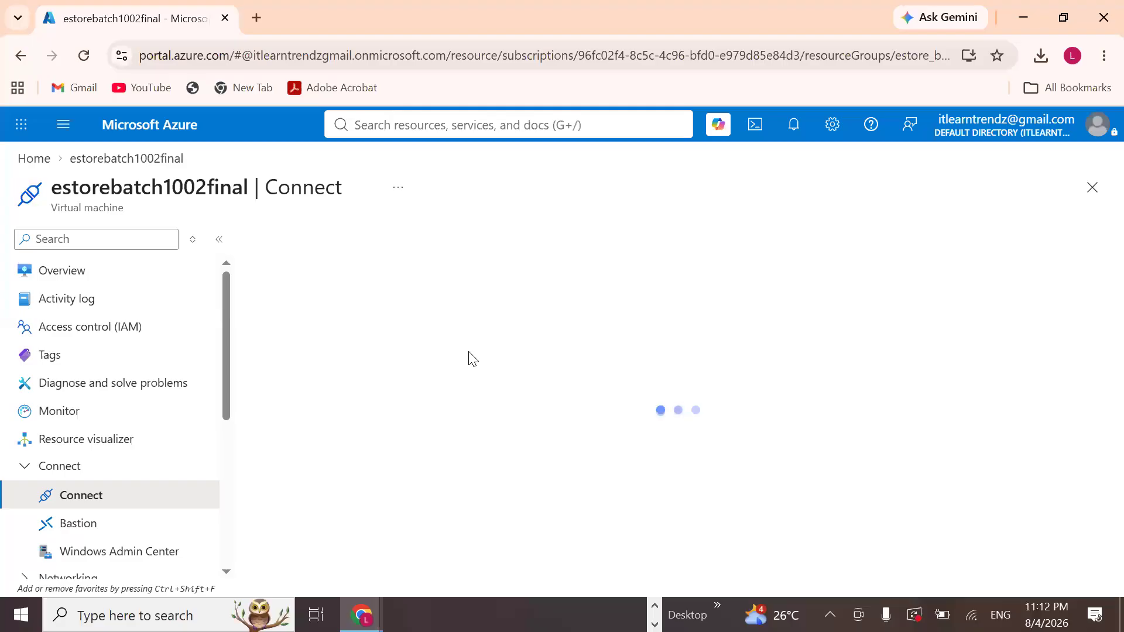
scroll(523, 364, down, 3)
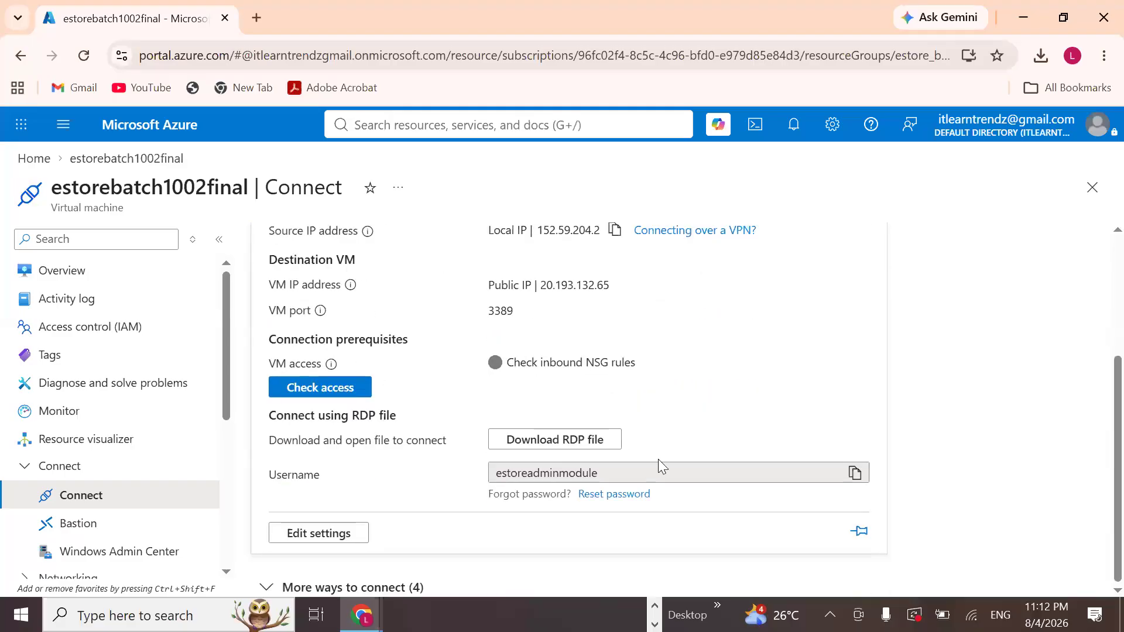
click(854, 474)
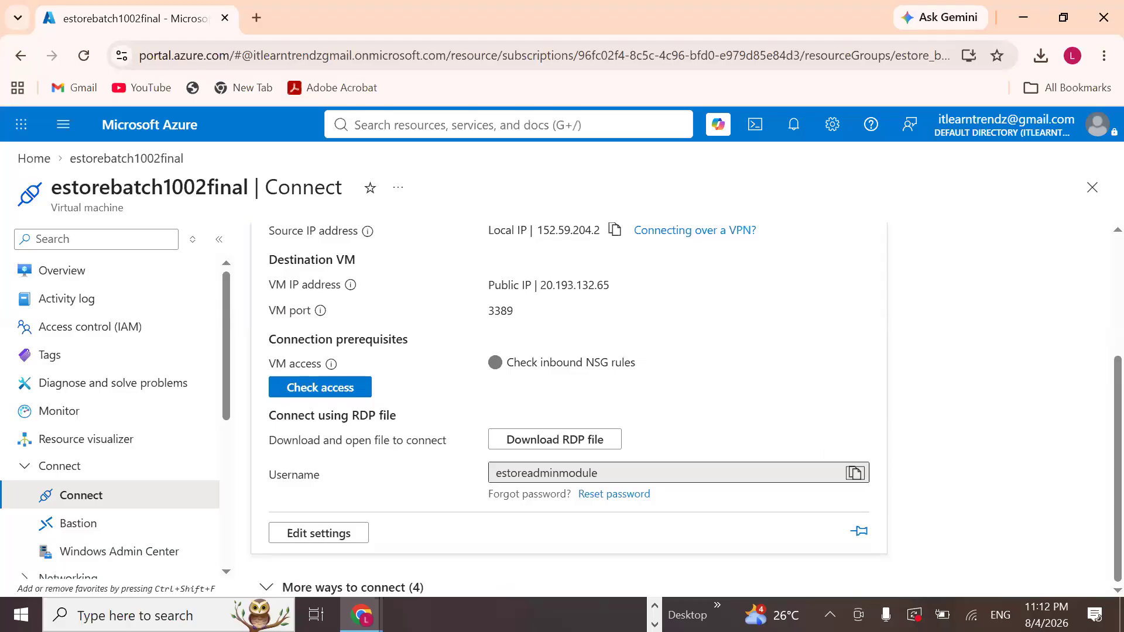
Return to the remote session, paste the copied administrator username as the agent service account, and enter the account password.
click(654, 605)
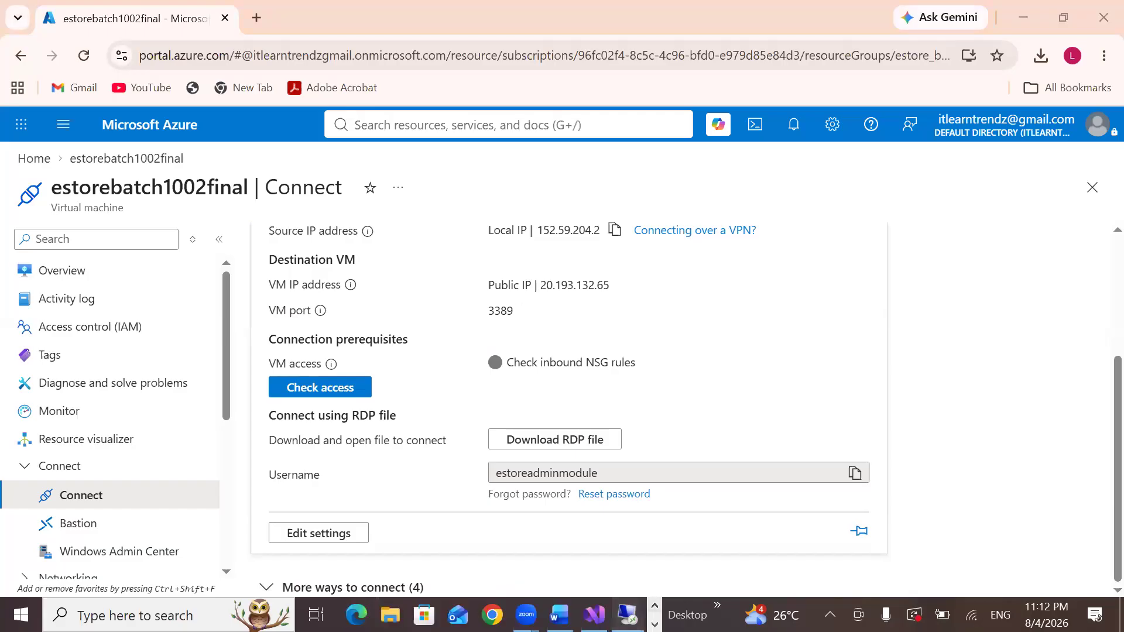
click(627, 614)
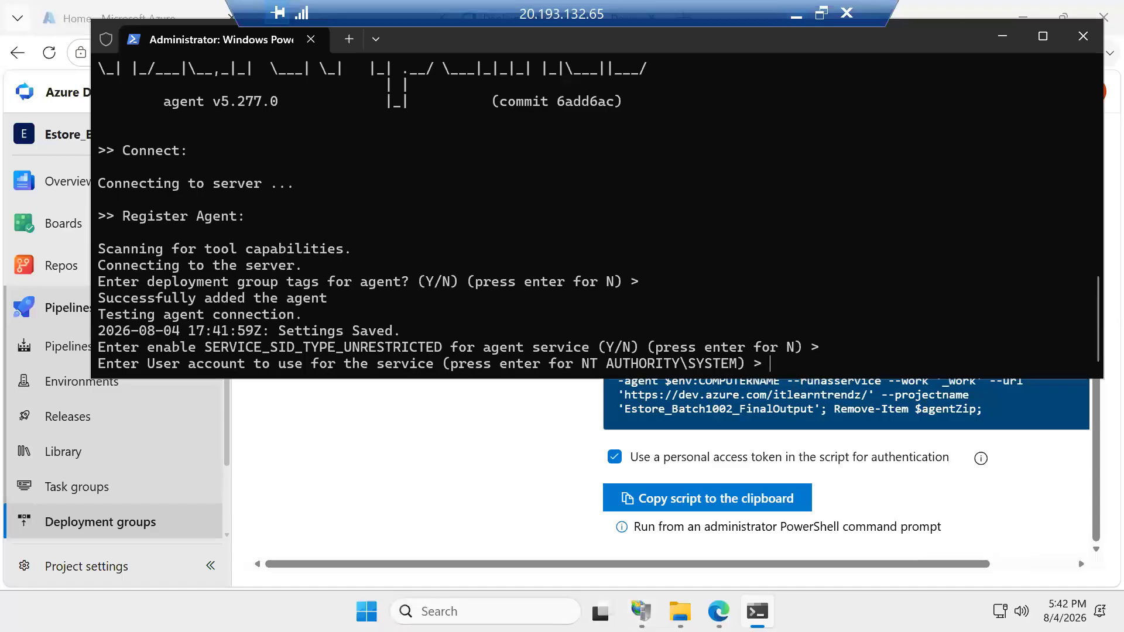
key(ctrl+v)
key(Return)
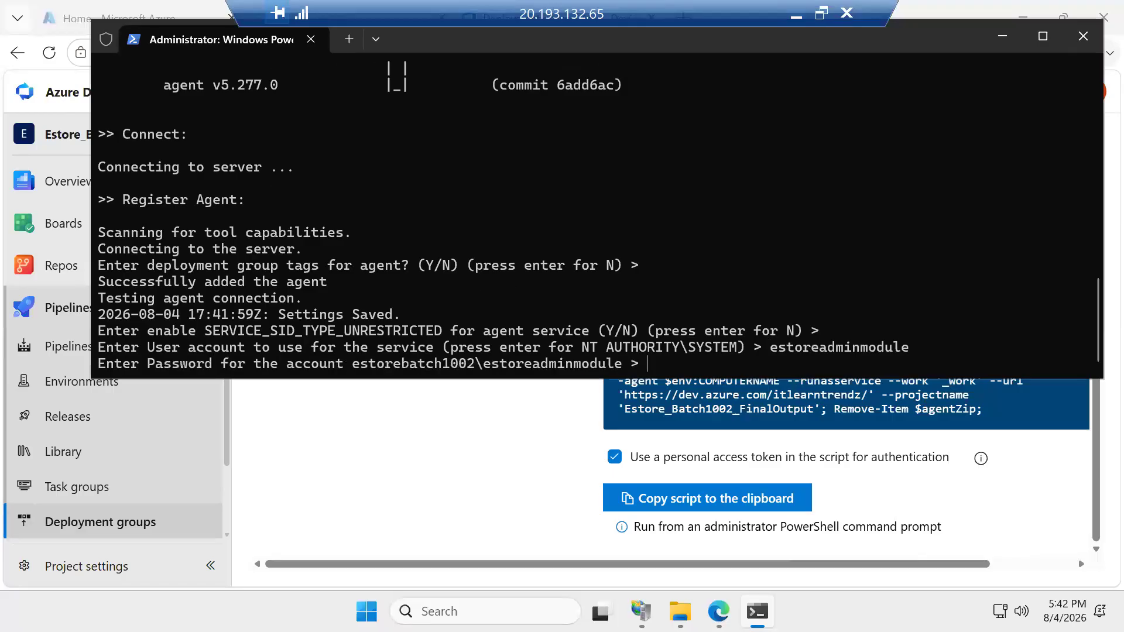
text(************)
key(Return)
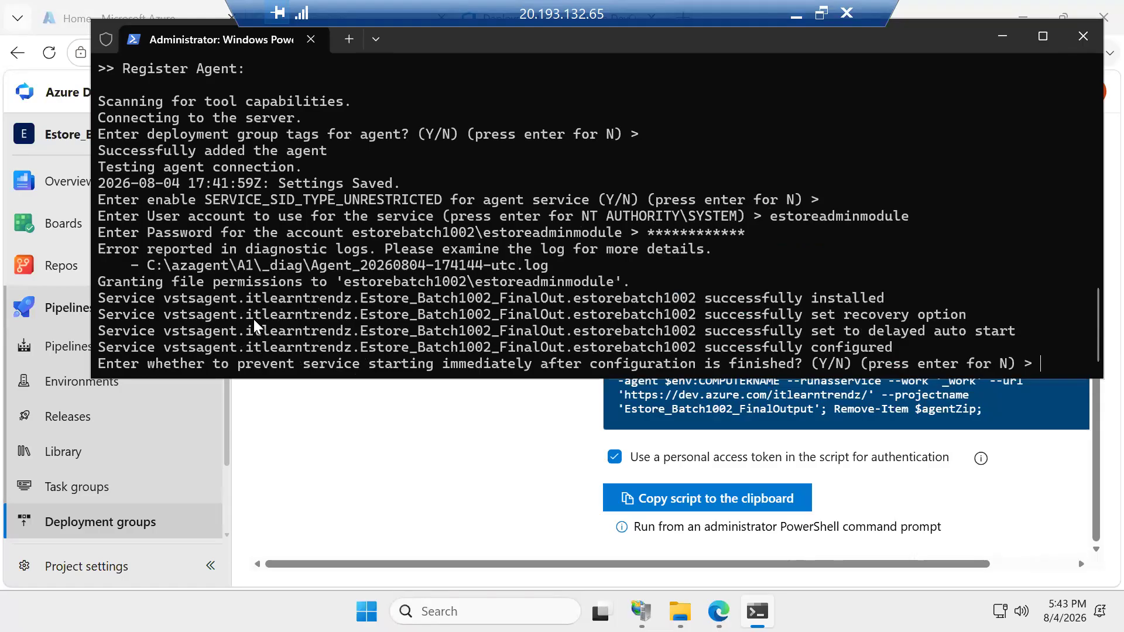
Review the agent service installation messages and accept the default N so the service starts immediately after configuration.
drag(169, 298, 1003, 345)
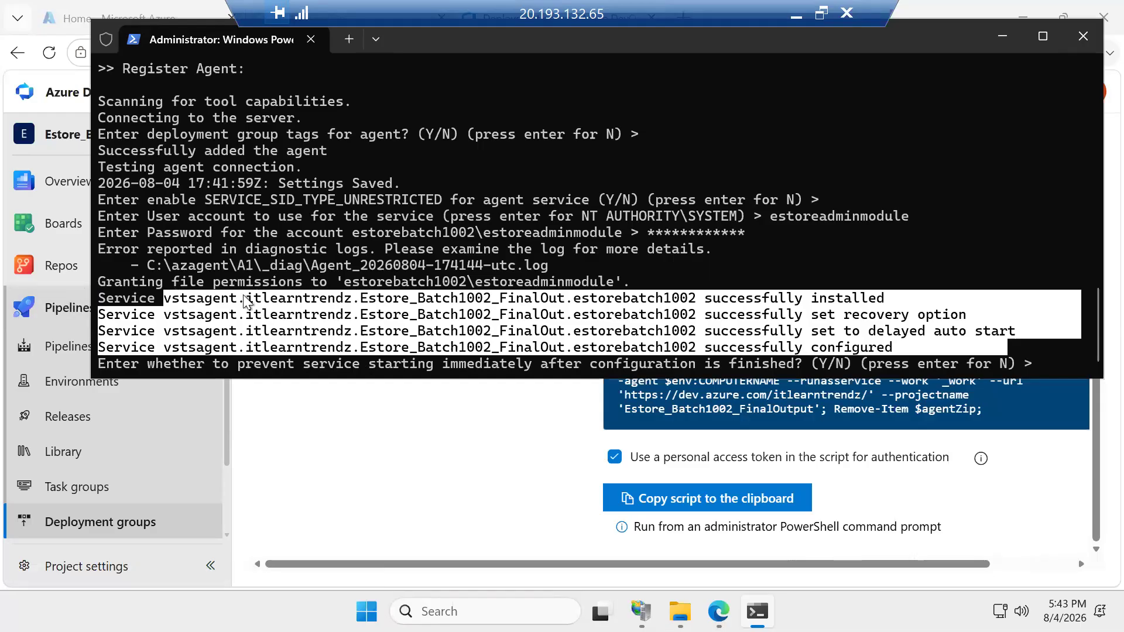
click(1031, 354)
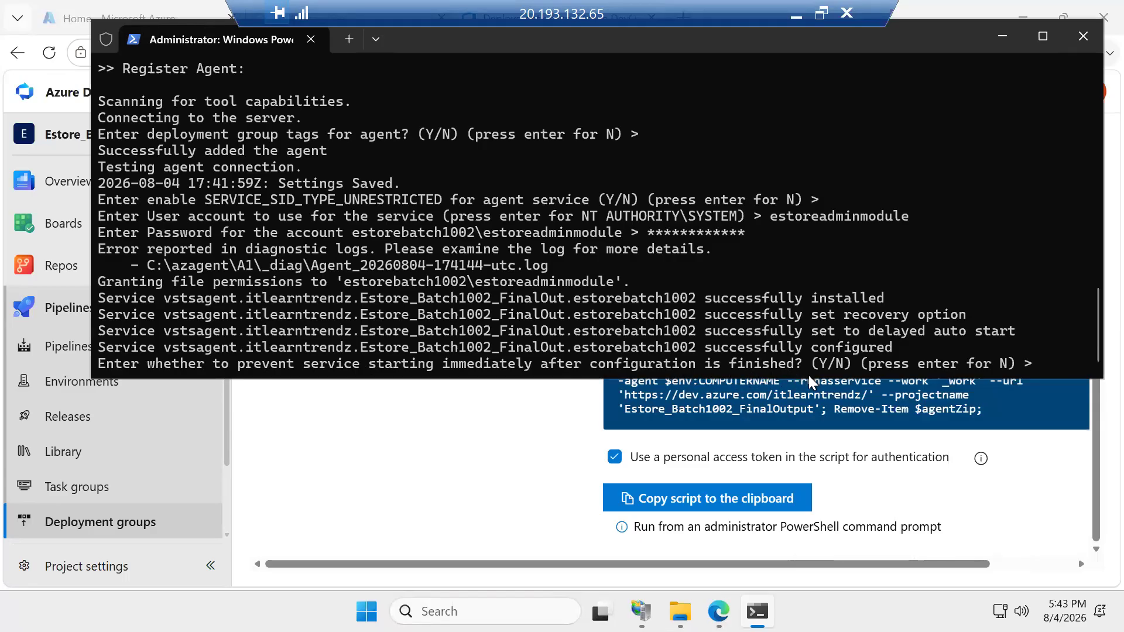
key(Return)
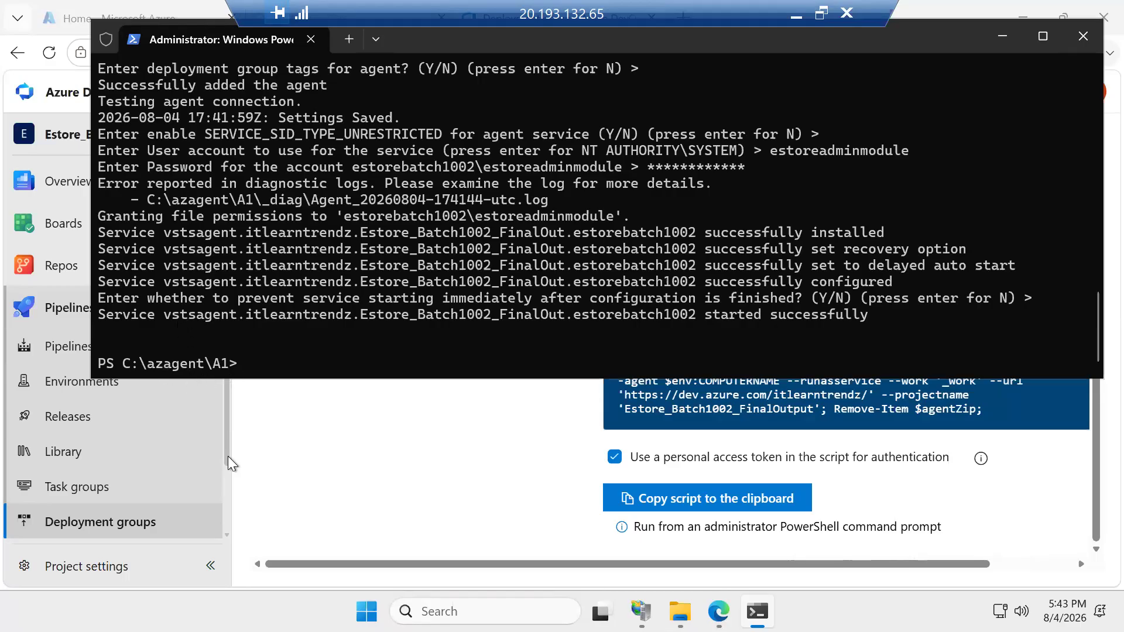
Inspect the azagent folder and its A1 subfolder on the VM's C: drive in File Explorer, then return to the drive's root.
click(1002, 36)
click(1021, 18)
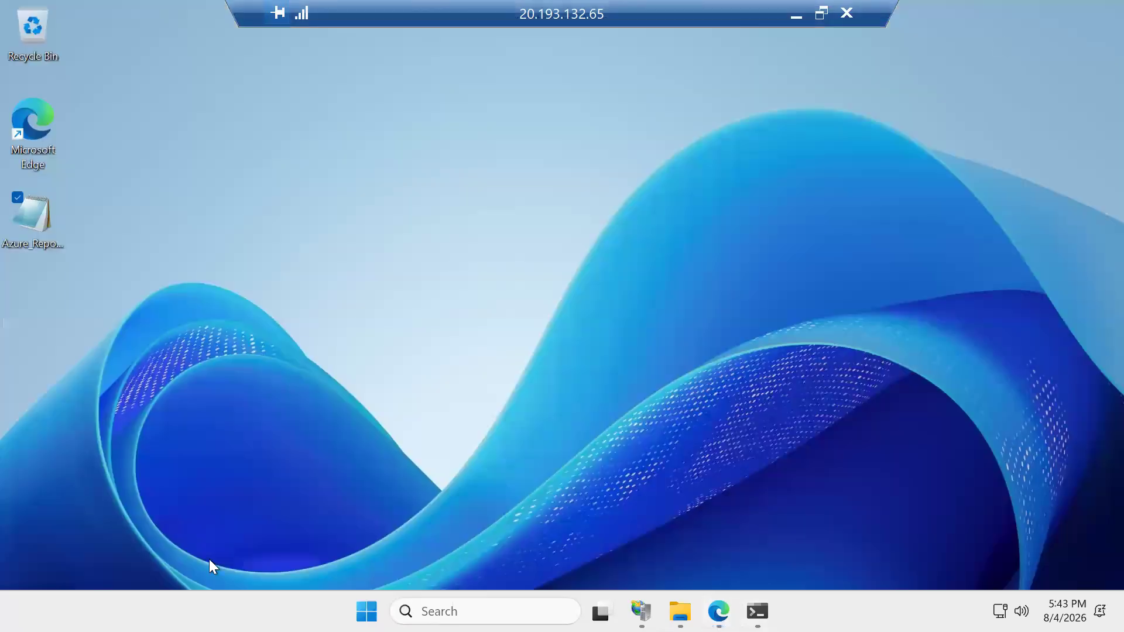
click(679, 611)
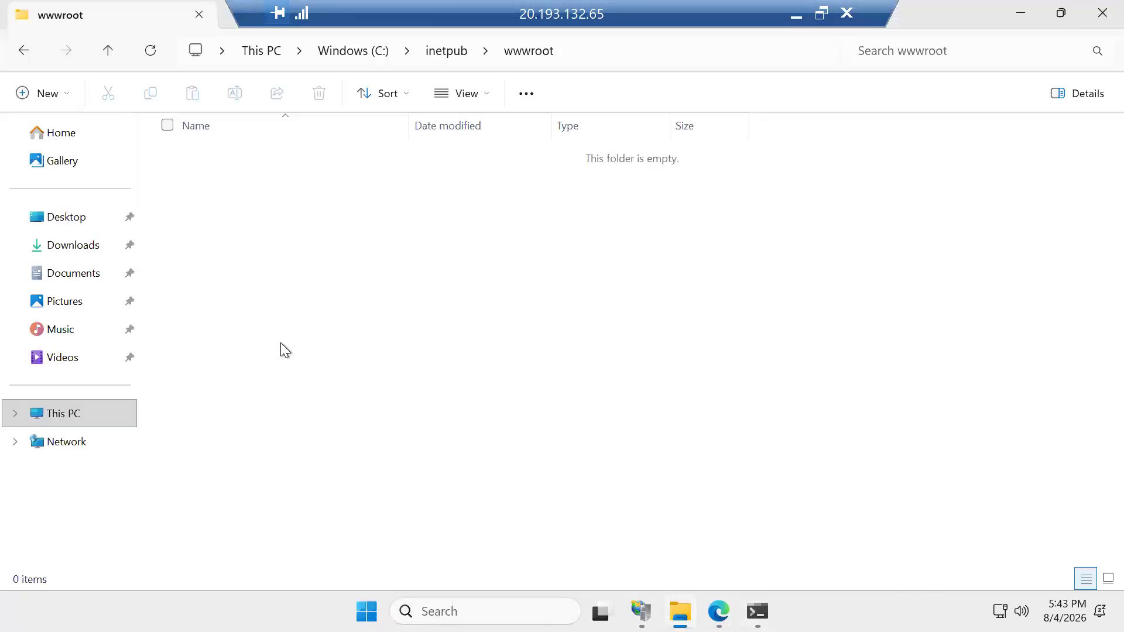
key(alt+Left)
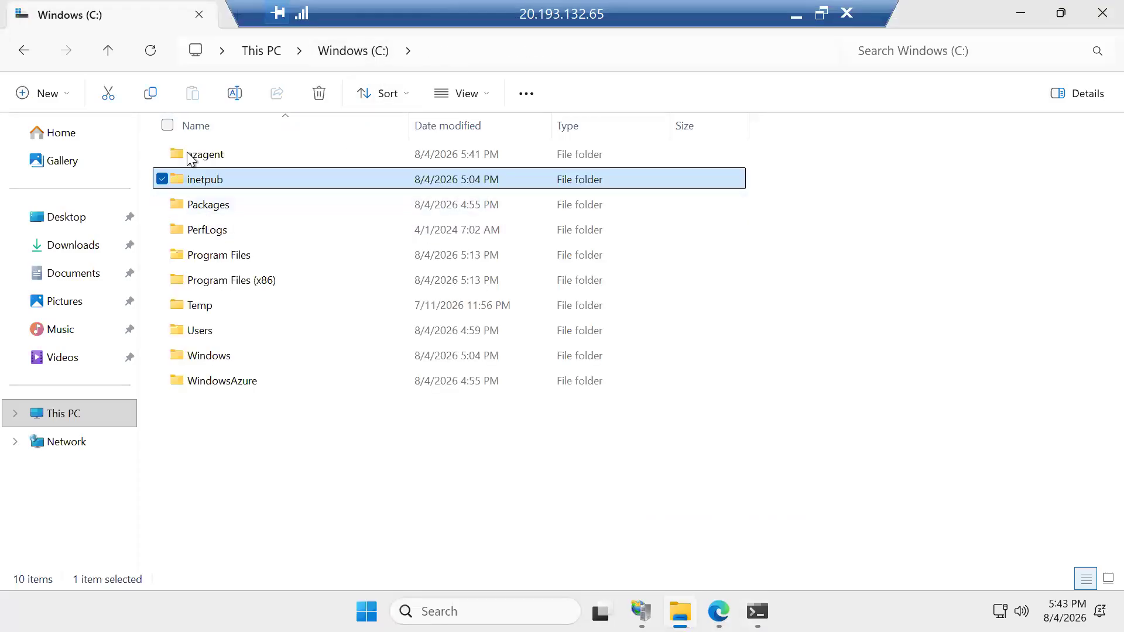
click(206, 156)
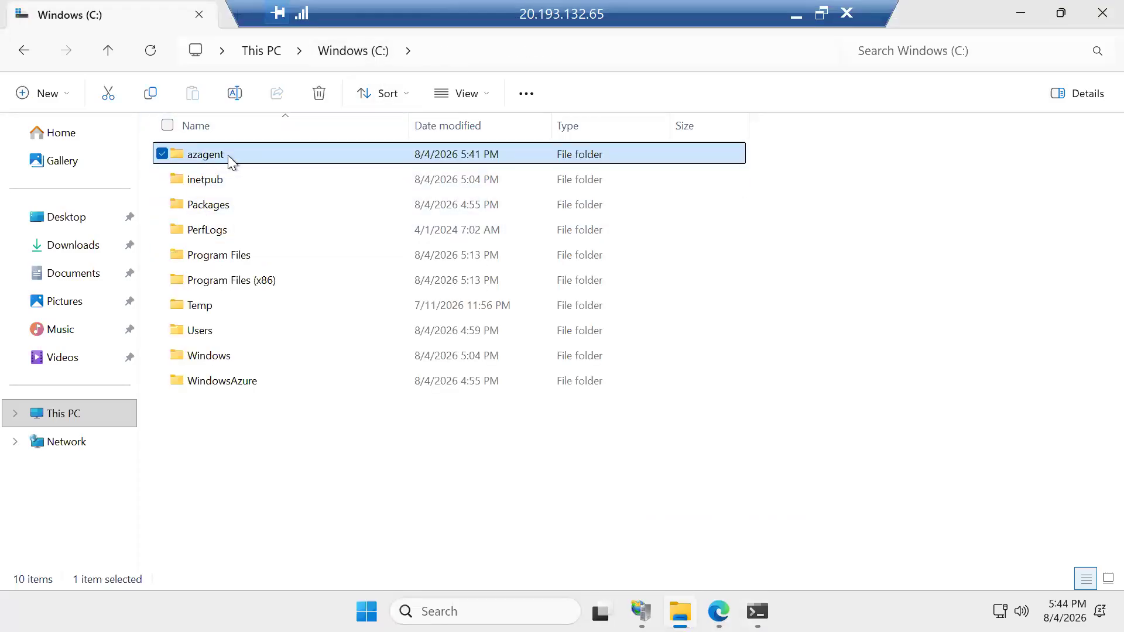
mouse_move(228, 157)
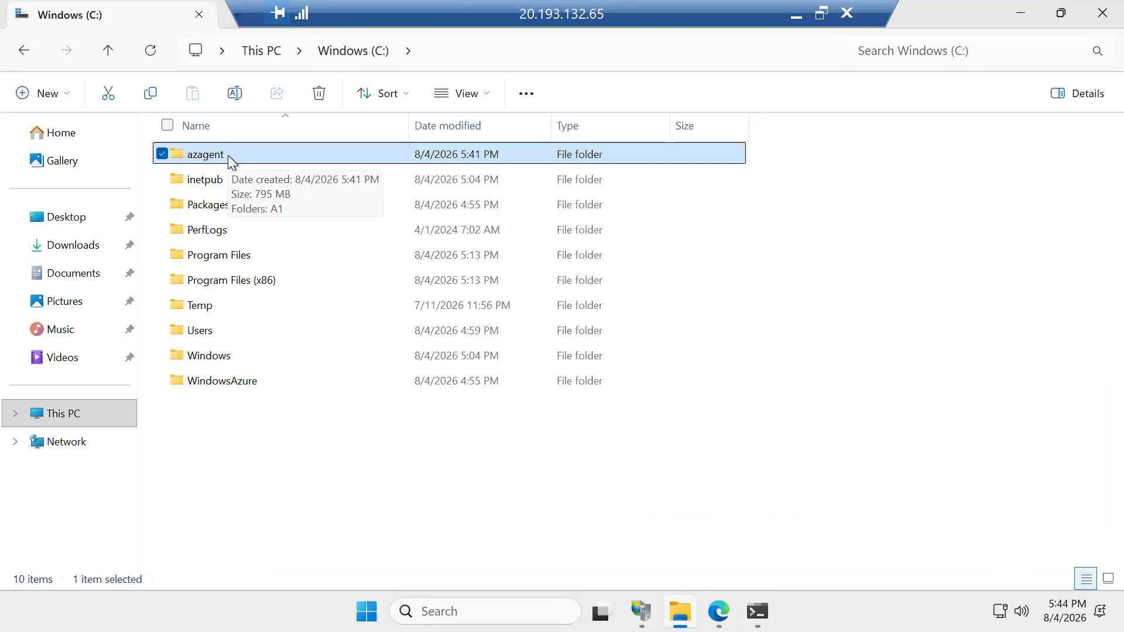
double_click(227, 155)
click(226, 156)
double_click(226, 156)
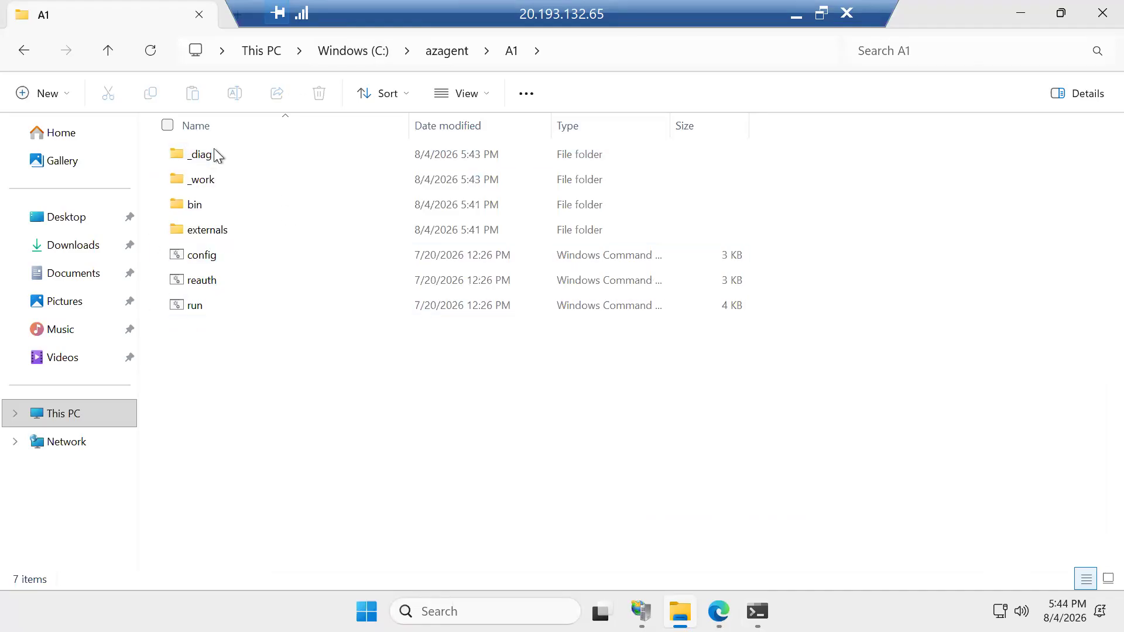
click(332, 51)
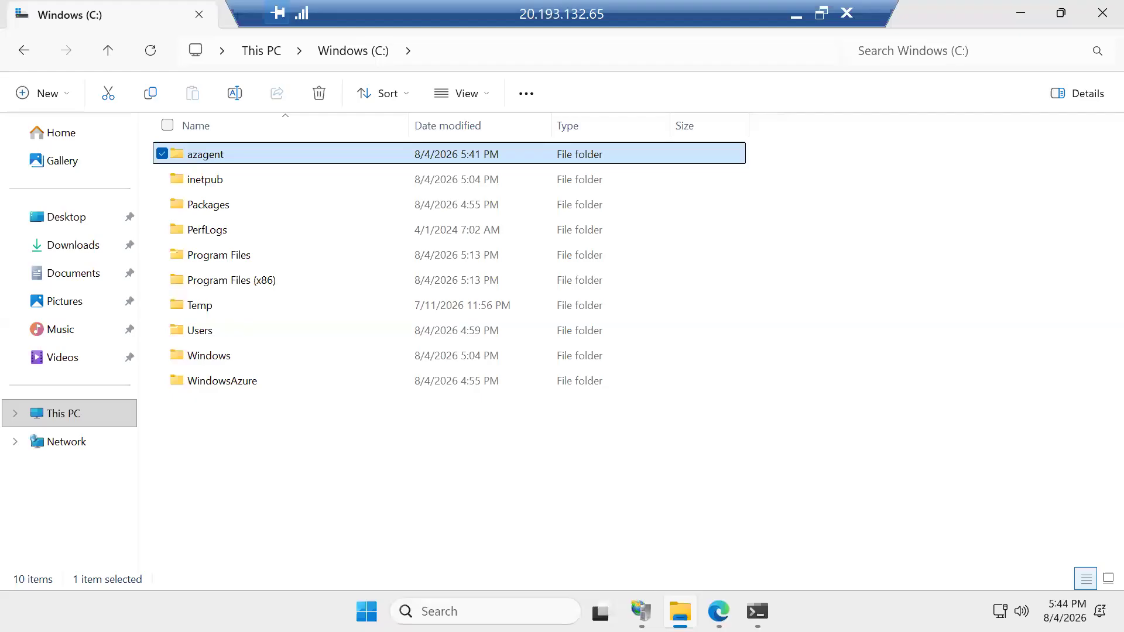
Switch back to Azure DevOps and check the Estore_1002_Final group's target status and the estorebatch1002 target's deployments and summary.
click(708, 521)
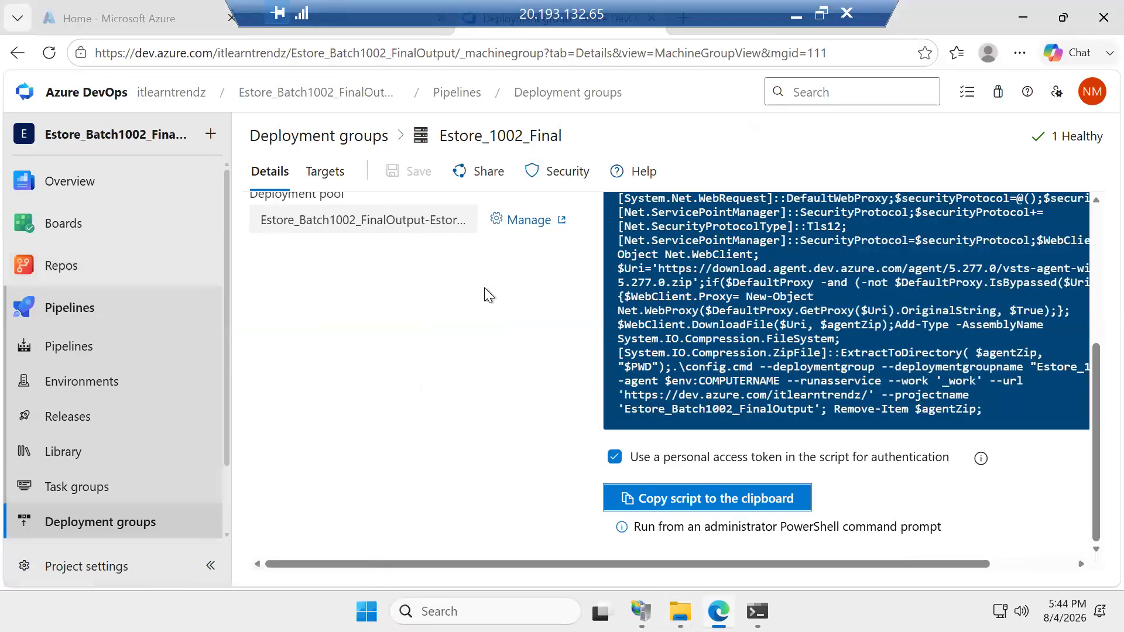
click(380, 138)
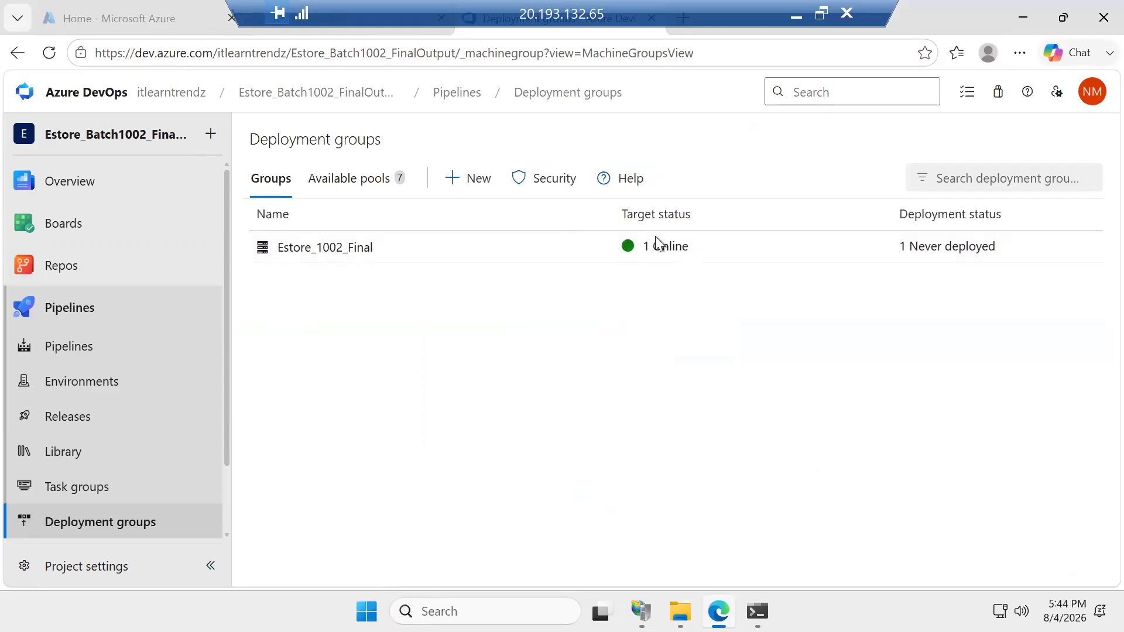
click(329, 250)
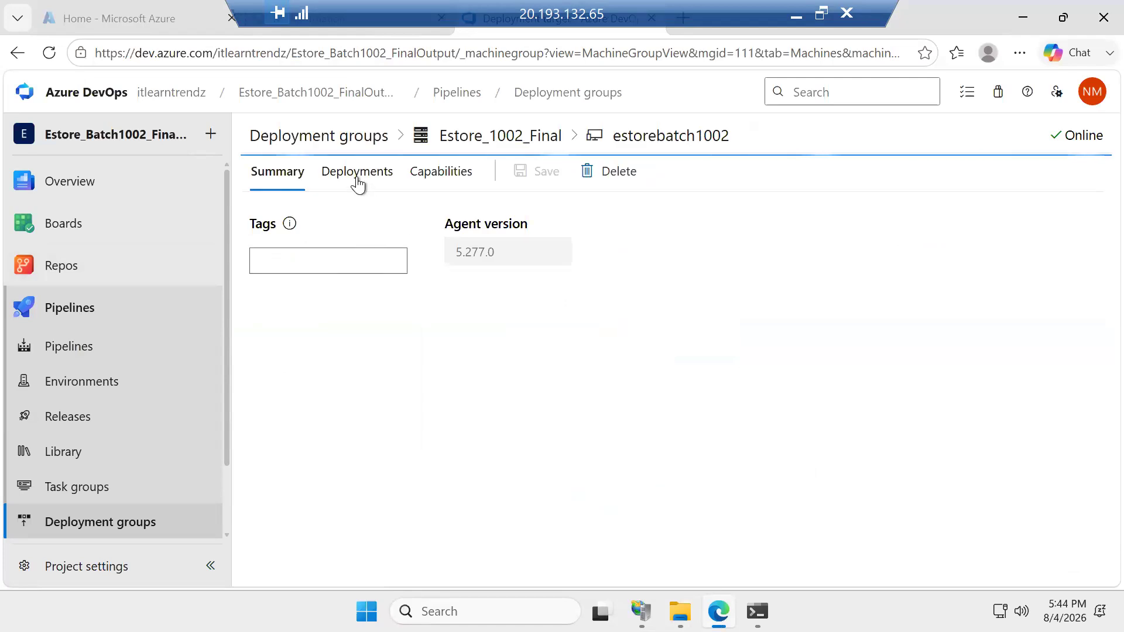
click(358, 175)
click(269, 176)
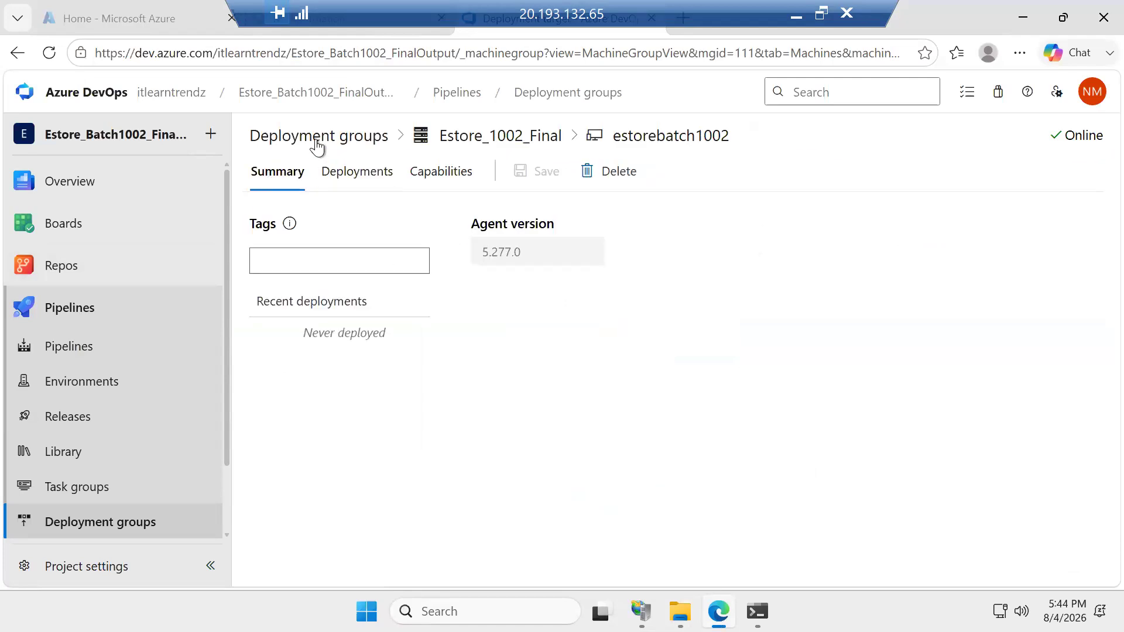
click(317, 147)
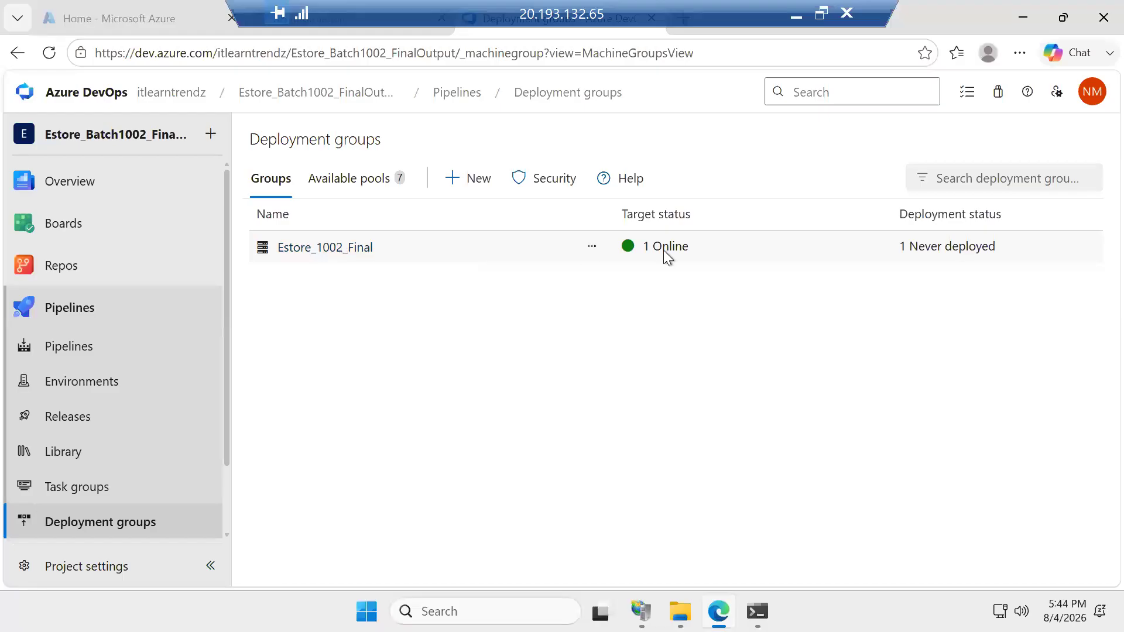
Start a new release pipeline in the remote Azure DevOps session and look up the template instruction in section 8.3 of the Word deployment guide.
click(88, 419)
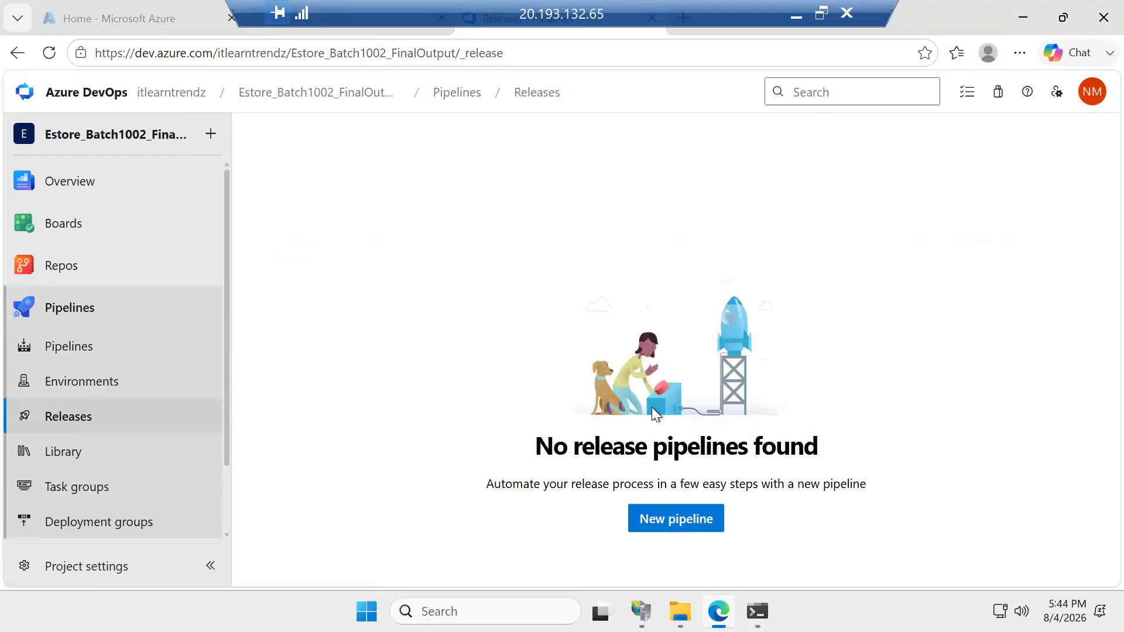
click(656, 518)
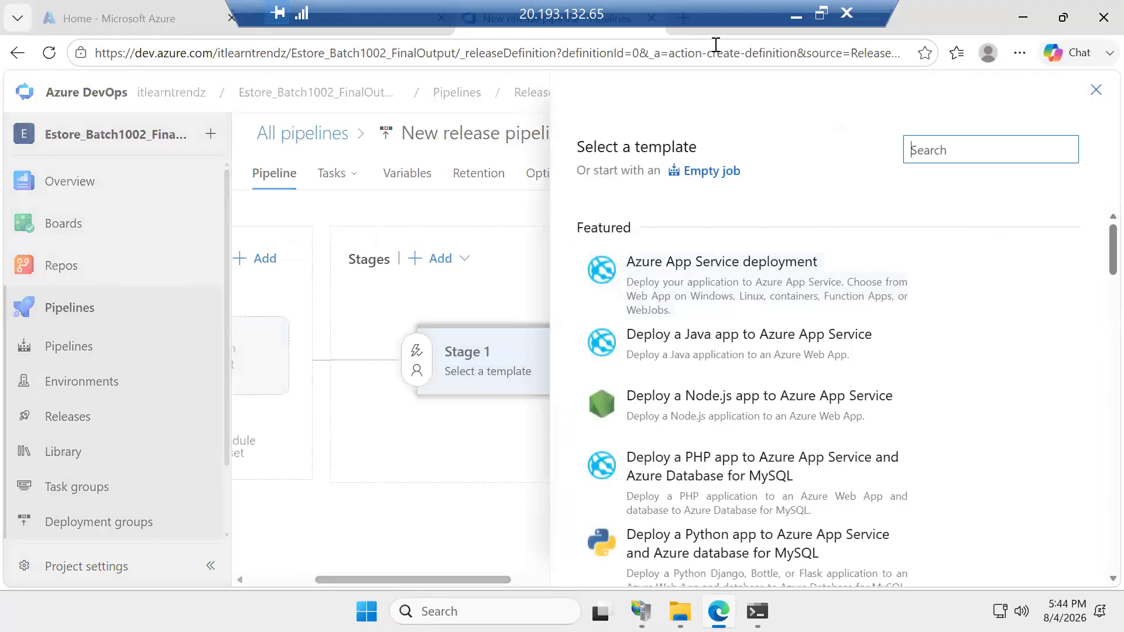
click(792, 19)
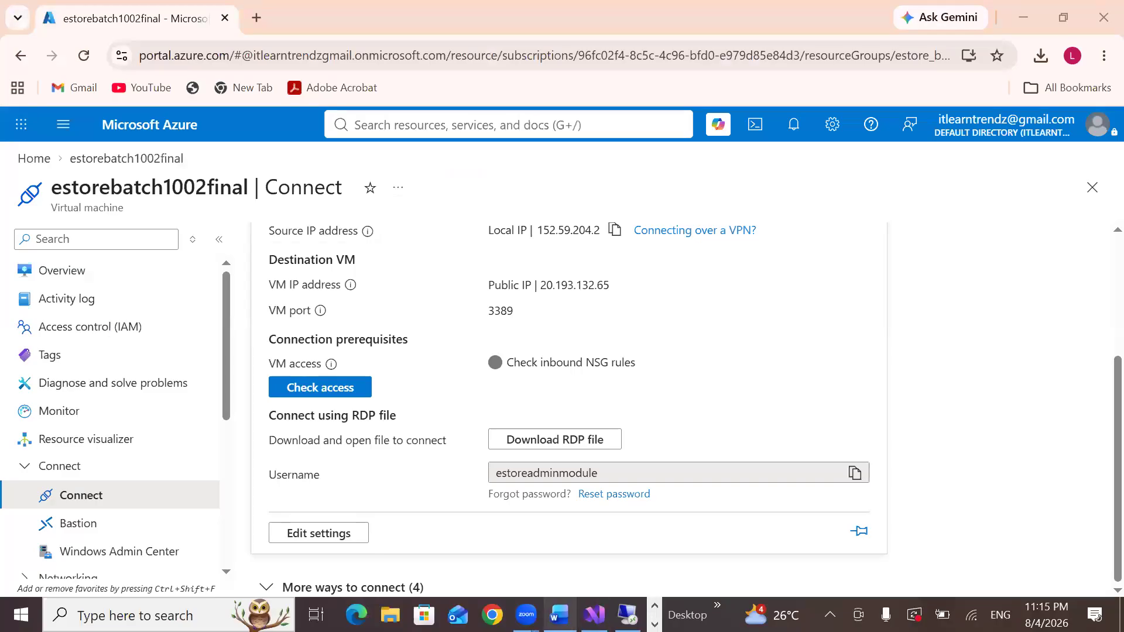
click(560, 614)
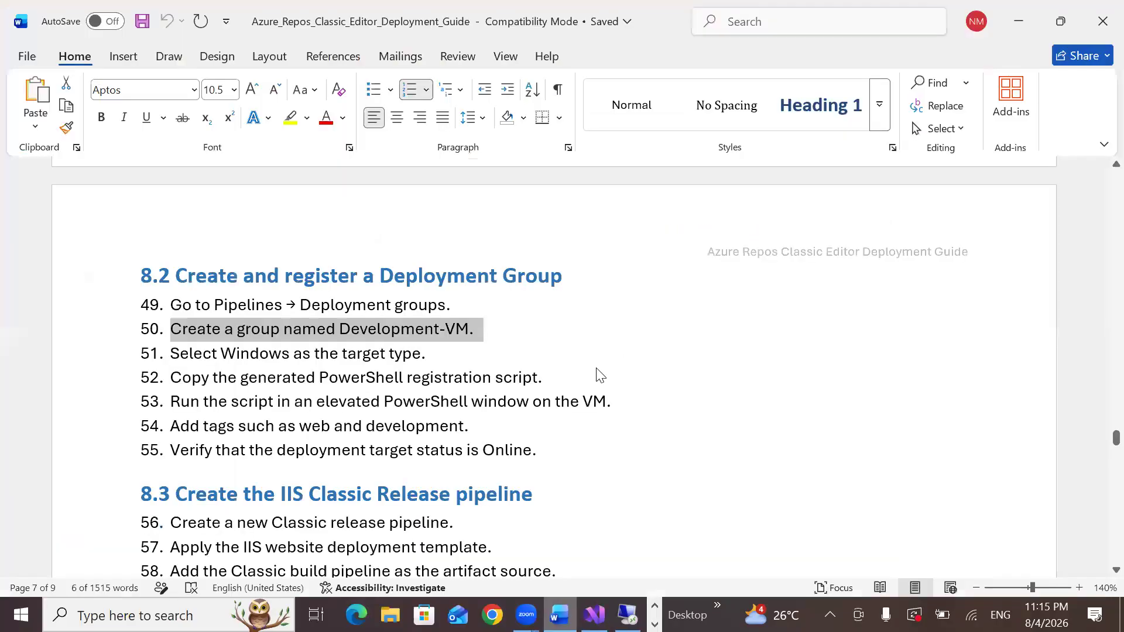
scroll(600, 367, down, 4)
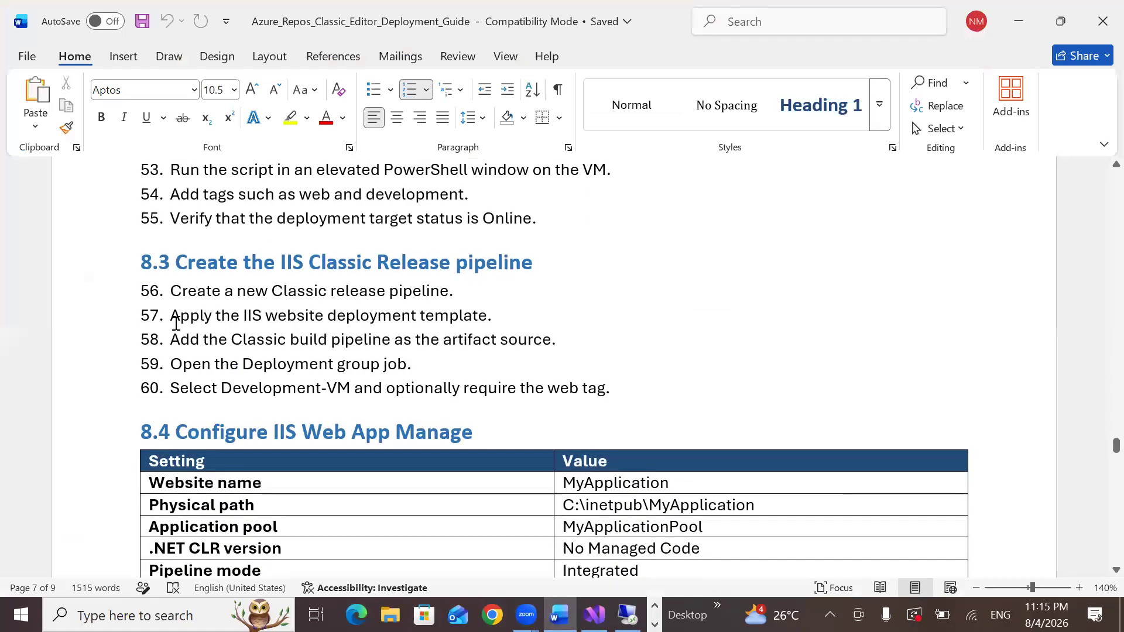
drag(178, 319, 485, 321)
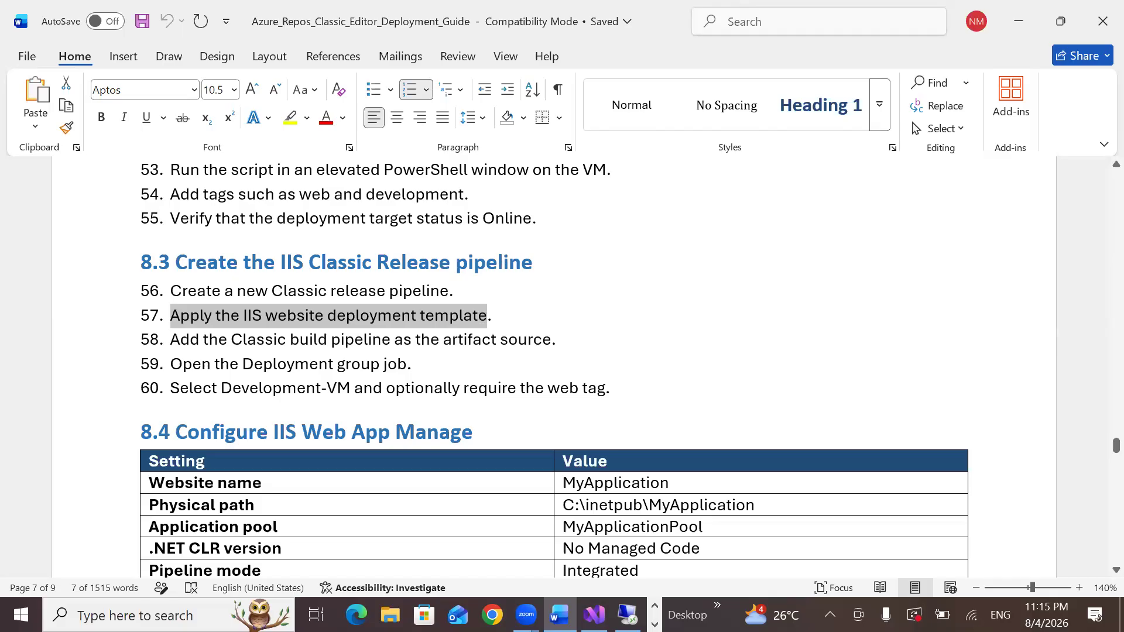
click(627, 614)
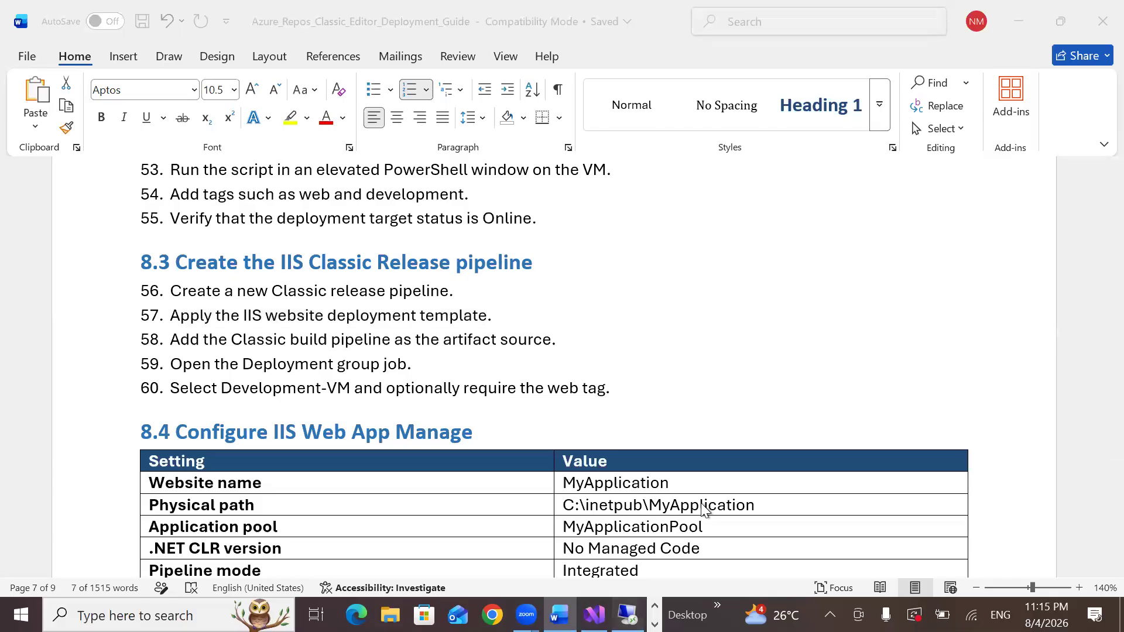
scroll(696, 383, down, 6)
scroll(695, 384, up, 3)
scroll(695, 381, up, 3)
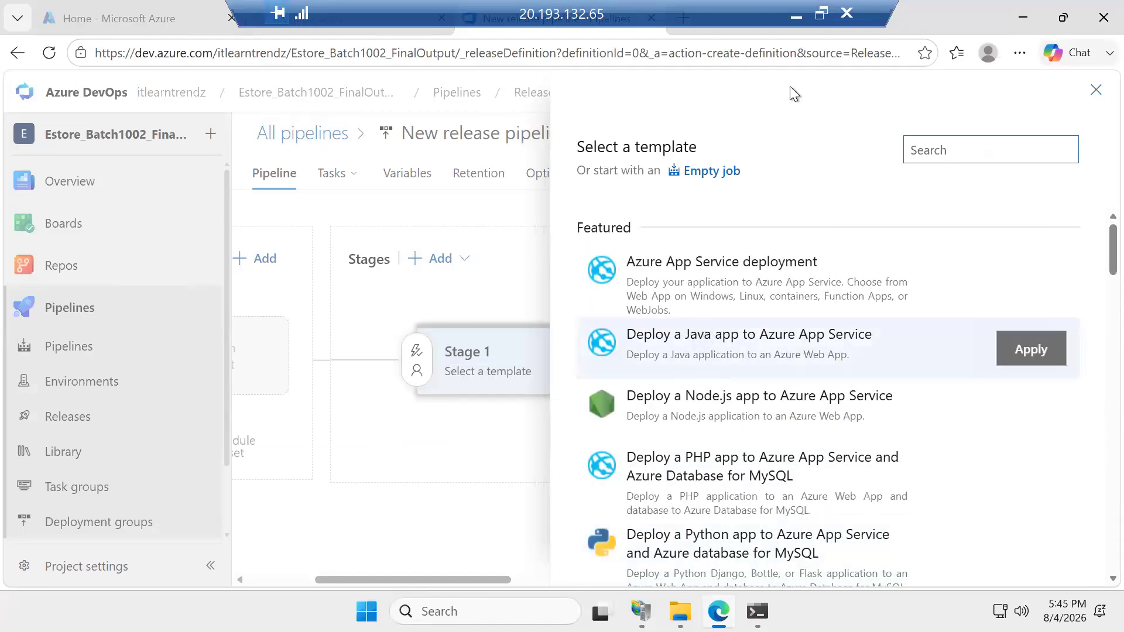
Leave the remote session, open the Azure portal in a new local Chrome window, and go to the Azure DevOps organizations page, closing the portal tab.
click(796, 15)
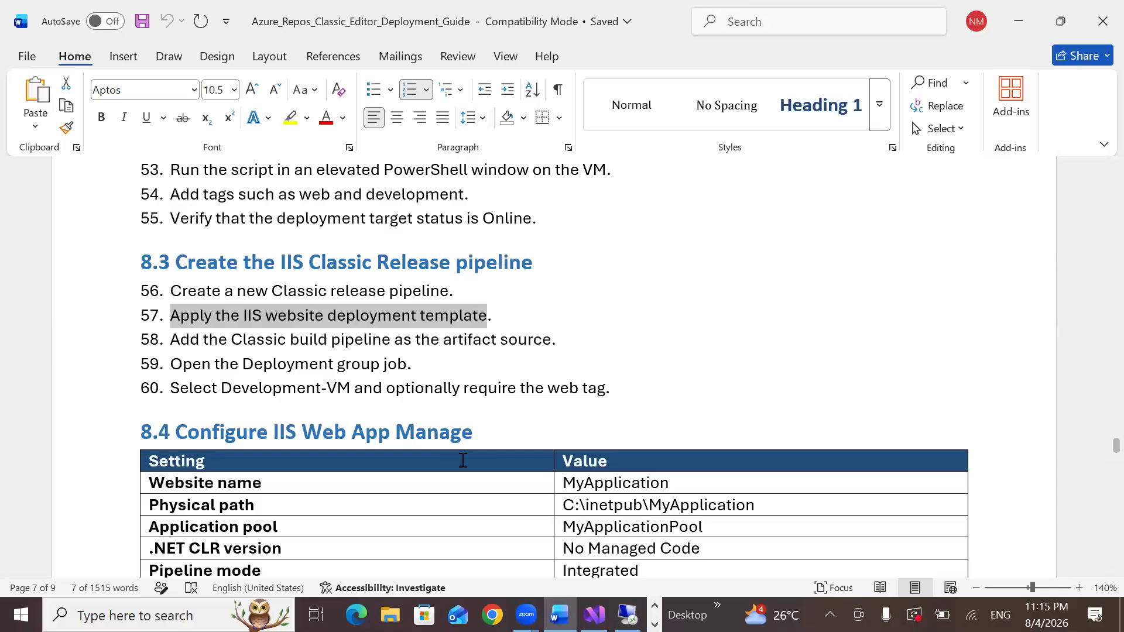
click(497, 616)
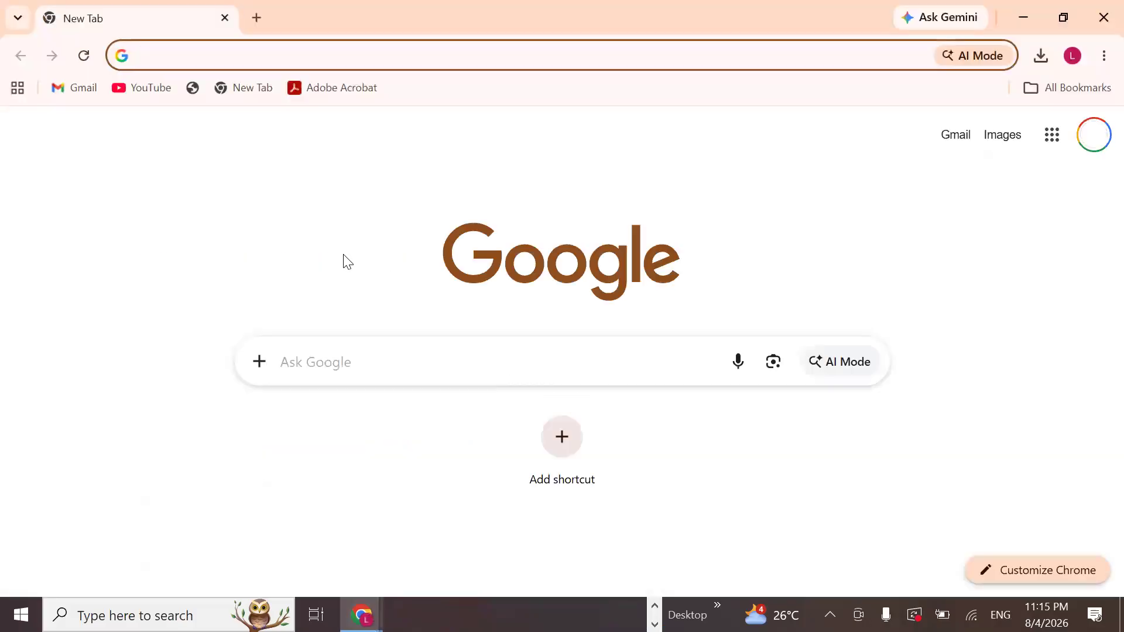
text(az)
click(192, 137)
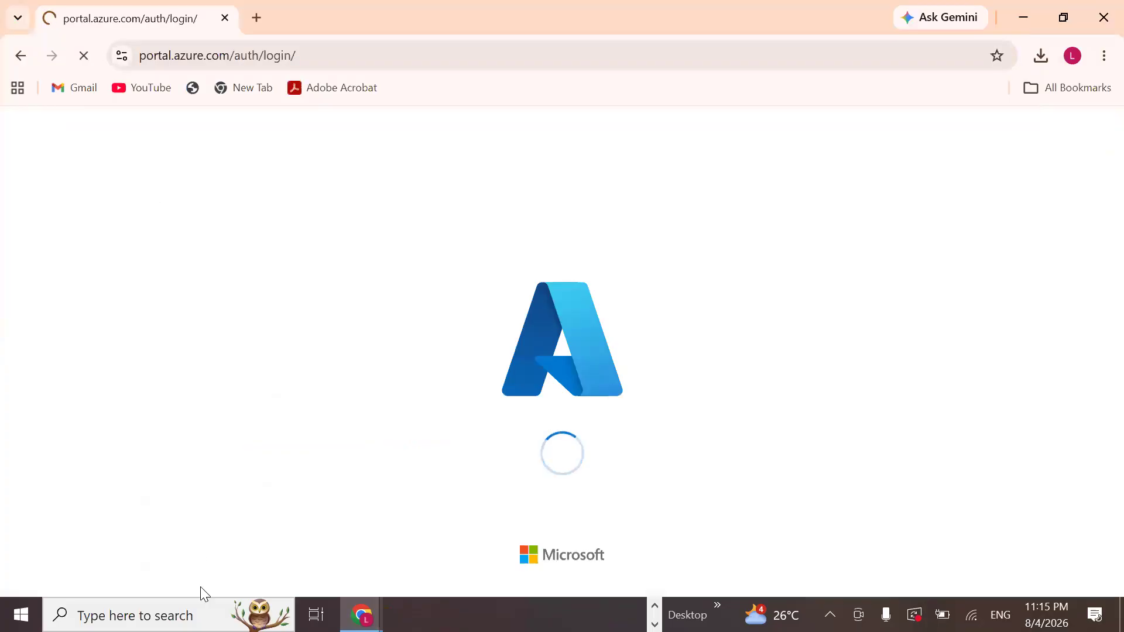
mouse_move(361, 614)
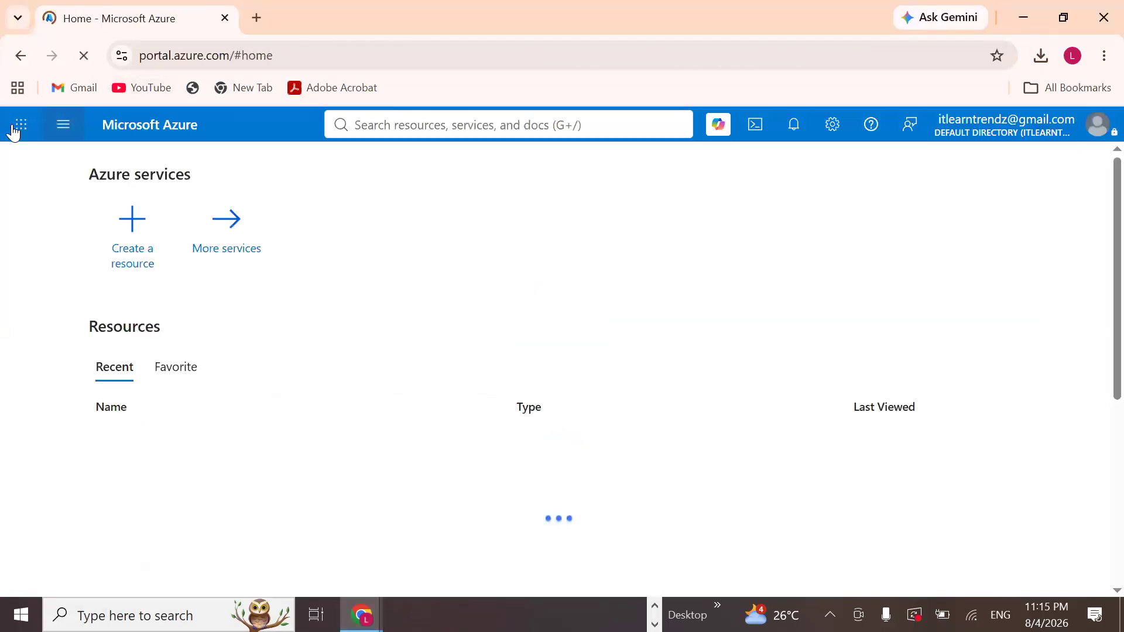
click(13, 127)
click(57, 322)
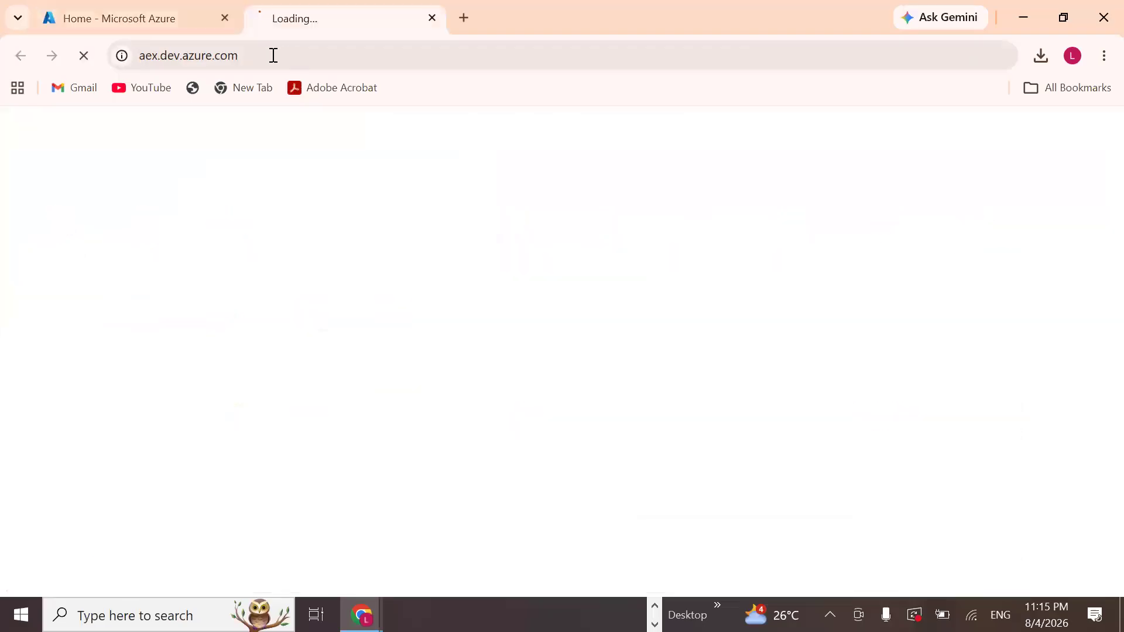
click(224, 18)
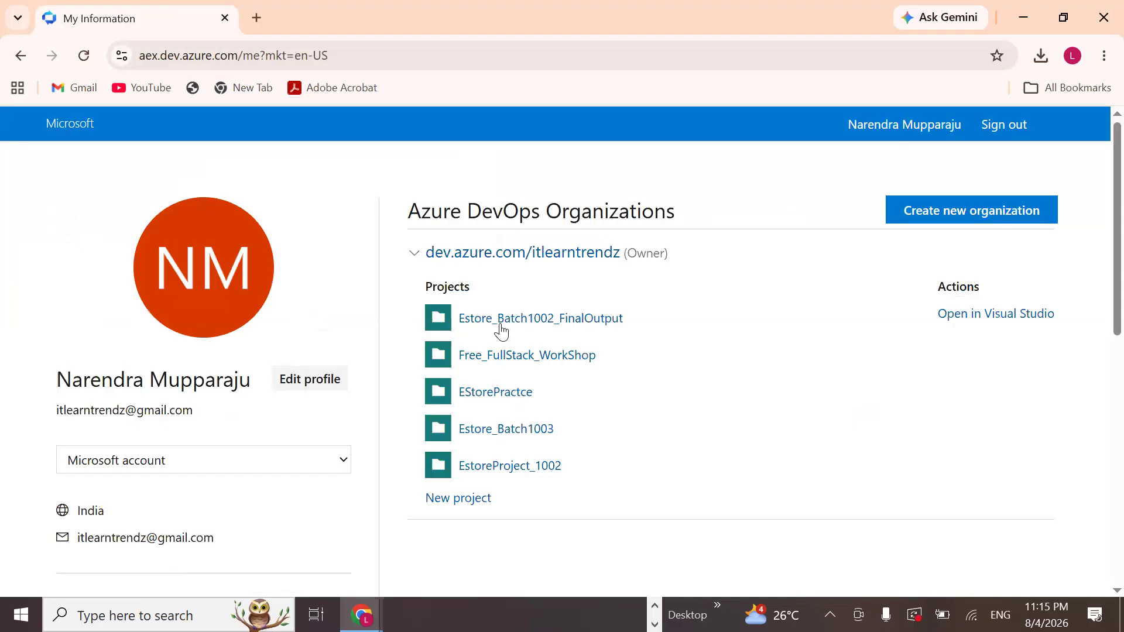
Open the Estore_Batch1002_FinalOutput project, close the leftover organizations tab, and start a new release pipeline.
click(468, 323)
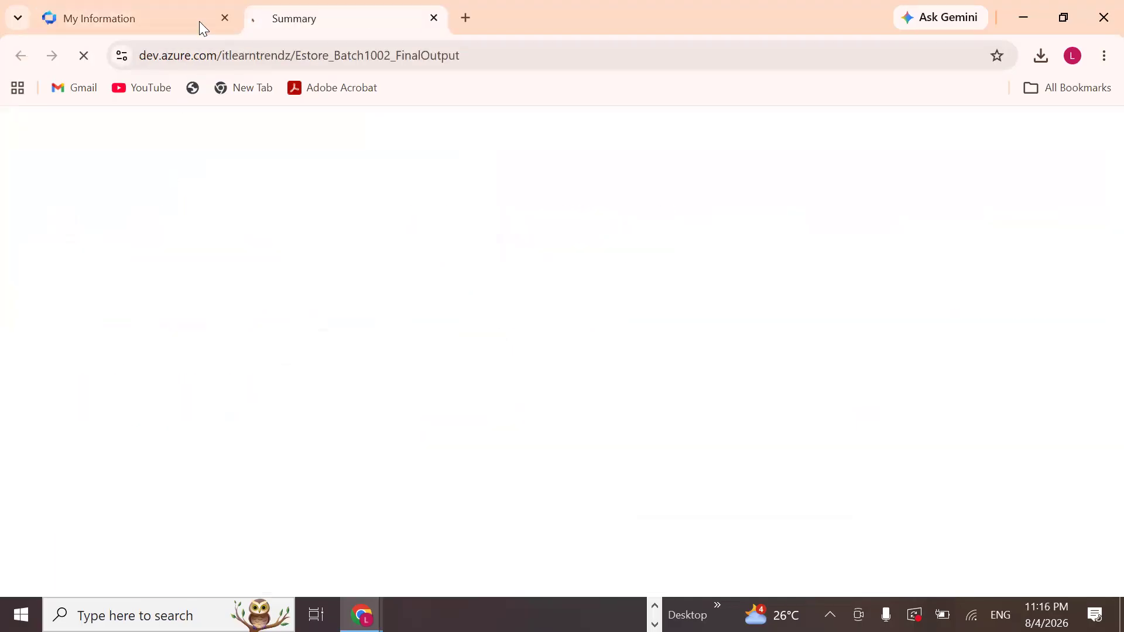
click(225, 18)
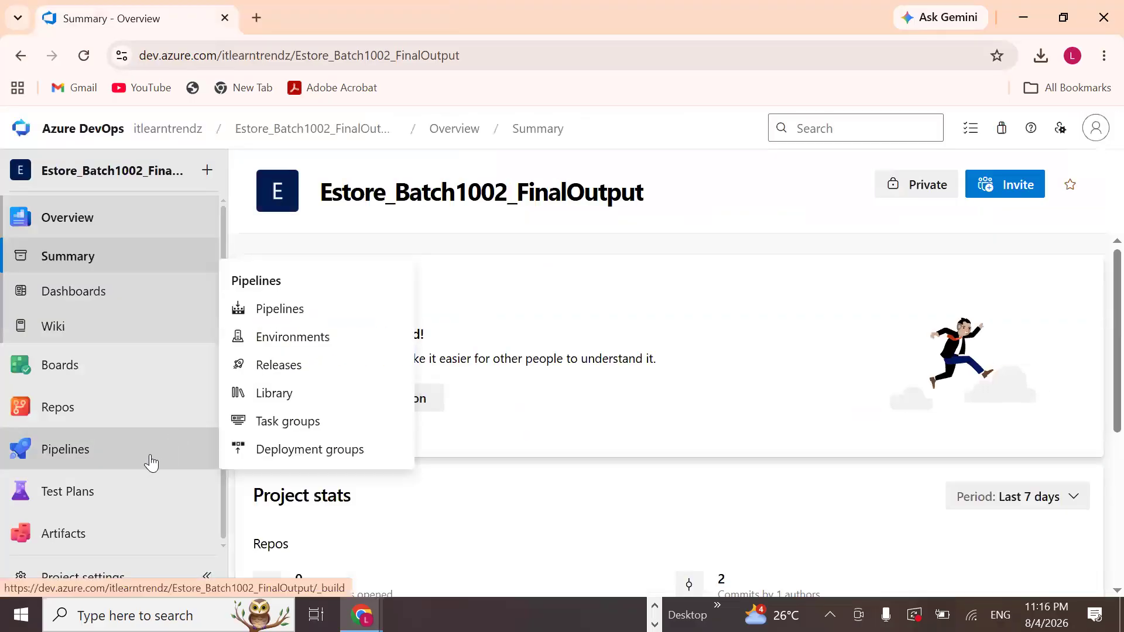
click(140, 465)
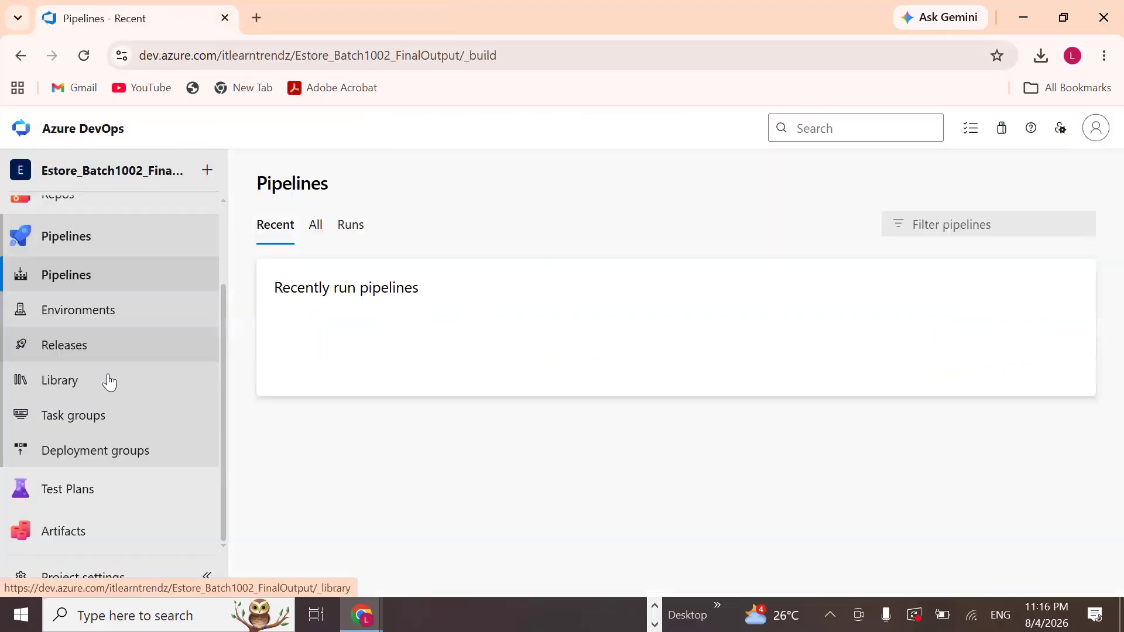
click(105, 347)
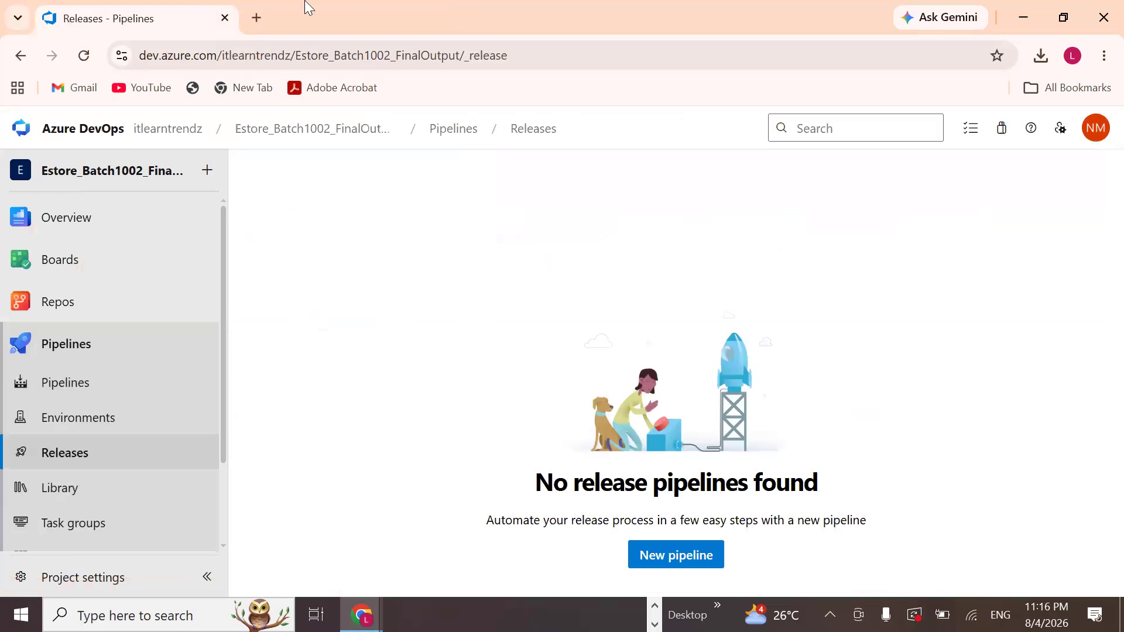
click(677, 555)
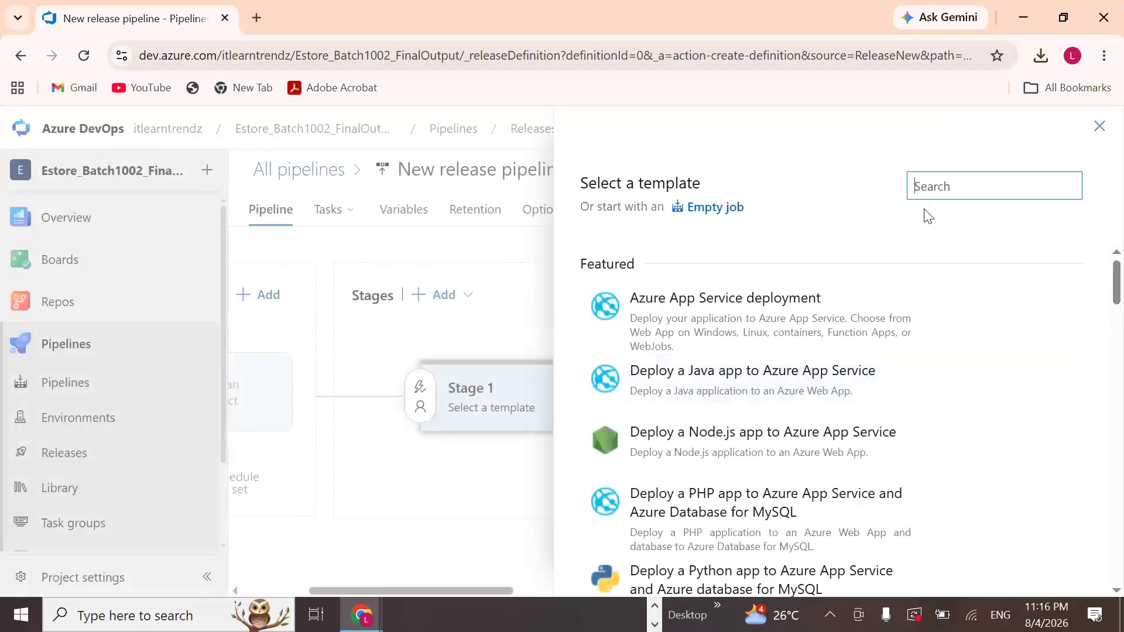
Copy the template name "IIS website deployment" from the Word guide, find that template, and apply it to Stage 1, keeping the default stage name.
key(alt+Tab)
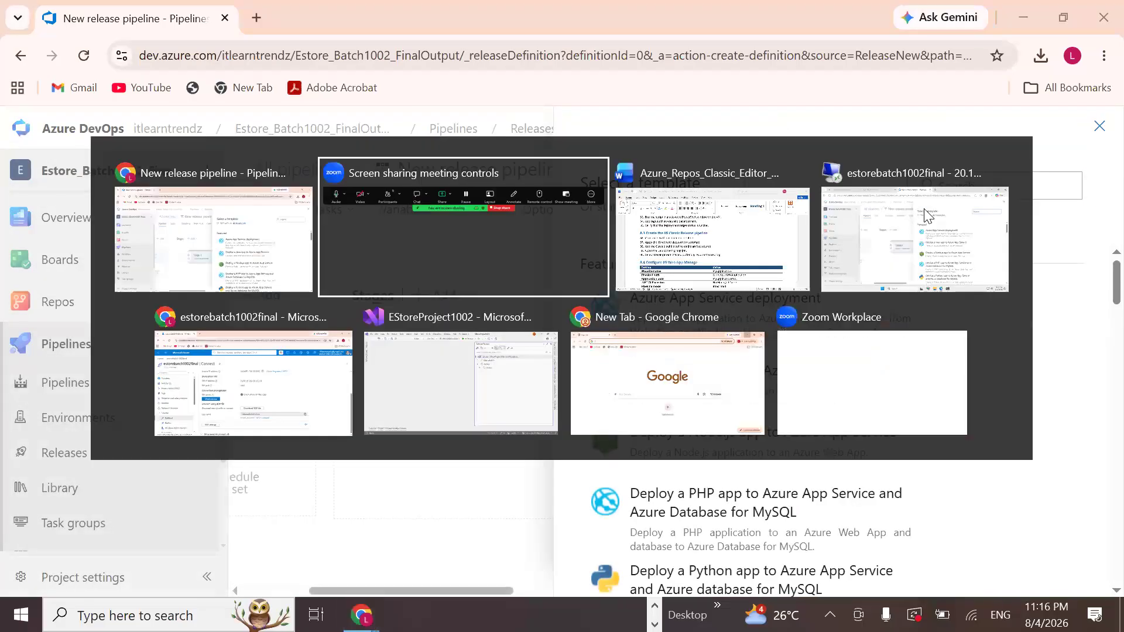
click(765, 288)
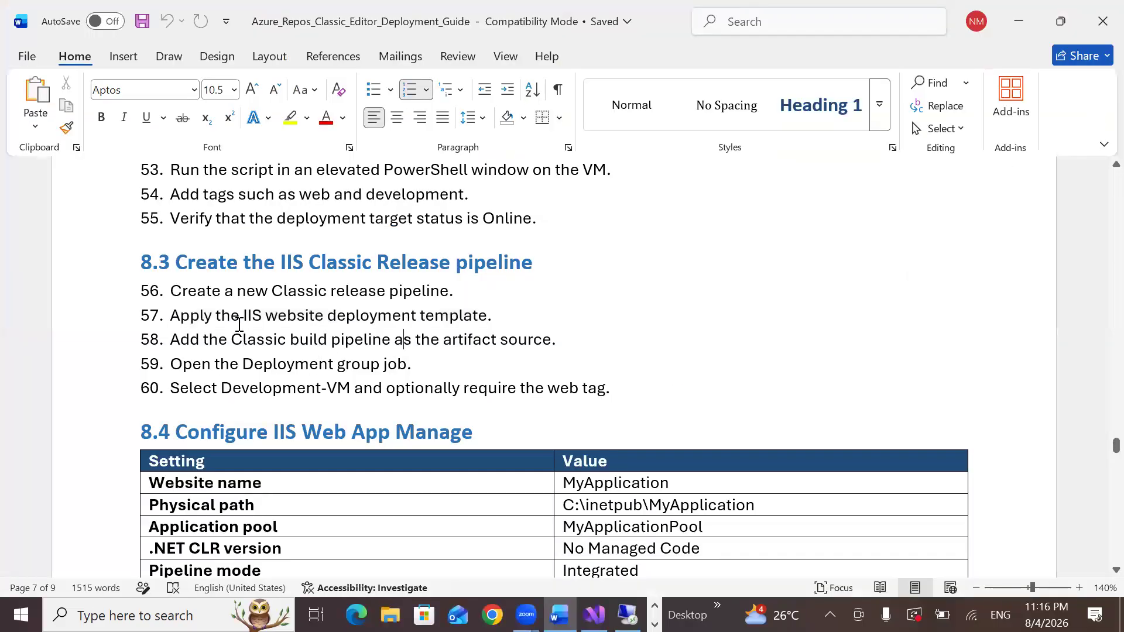
drag(249, 317, 391, 316)
key(ctrl+c)
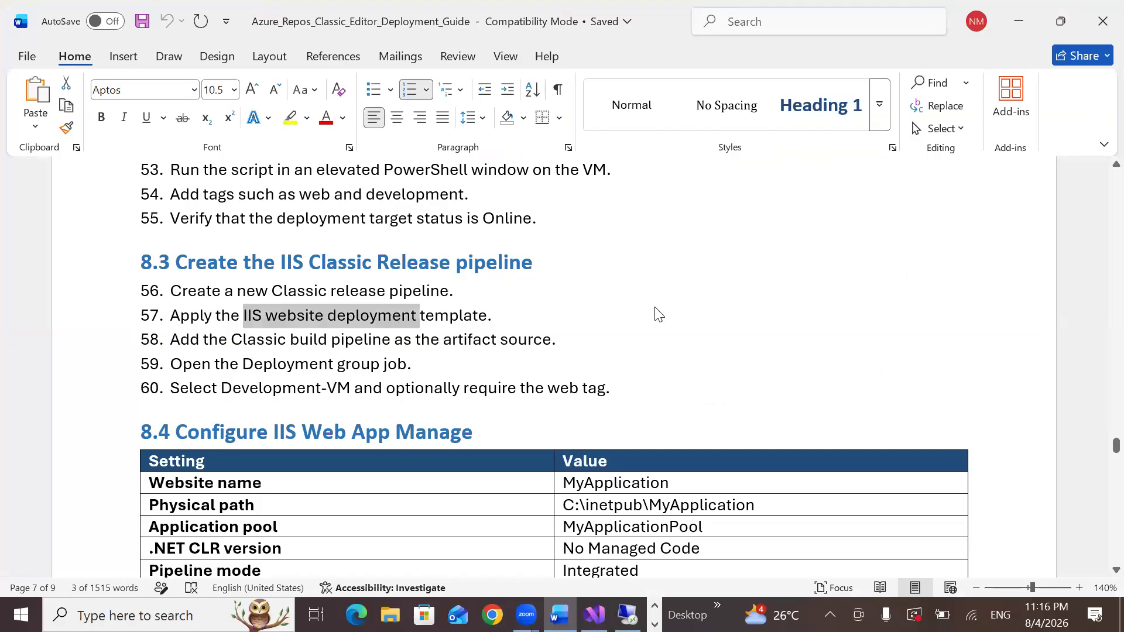
key(alt+Tab)
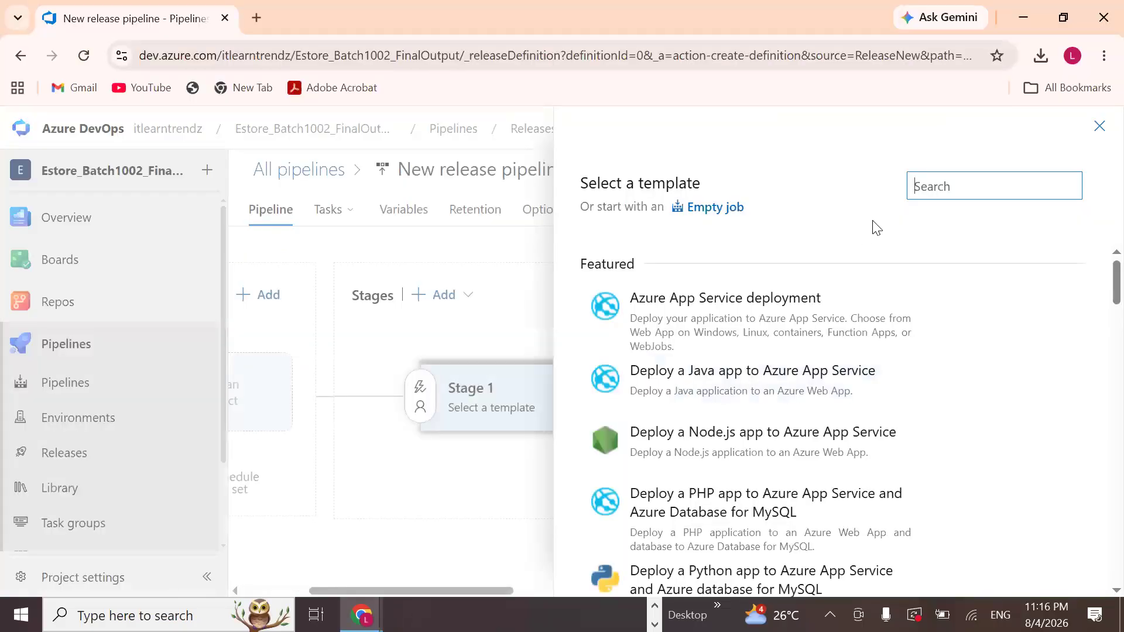
key(ctrl+v)
mouse_move(758, 326)
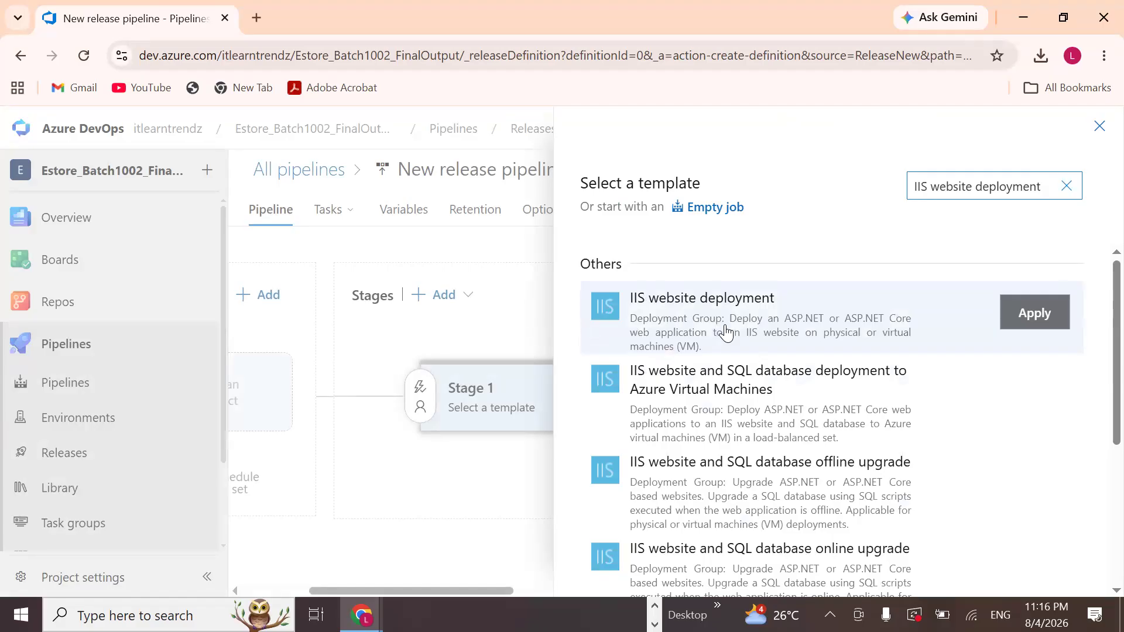
click(1034, 313)
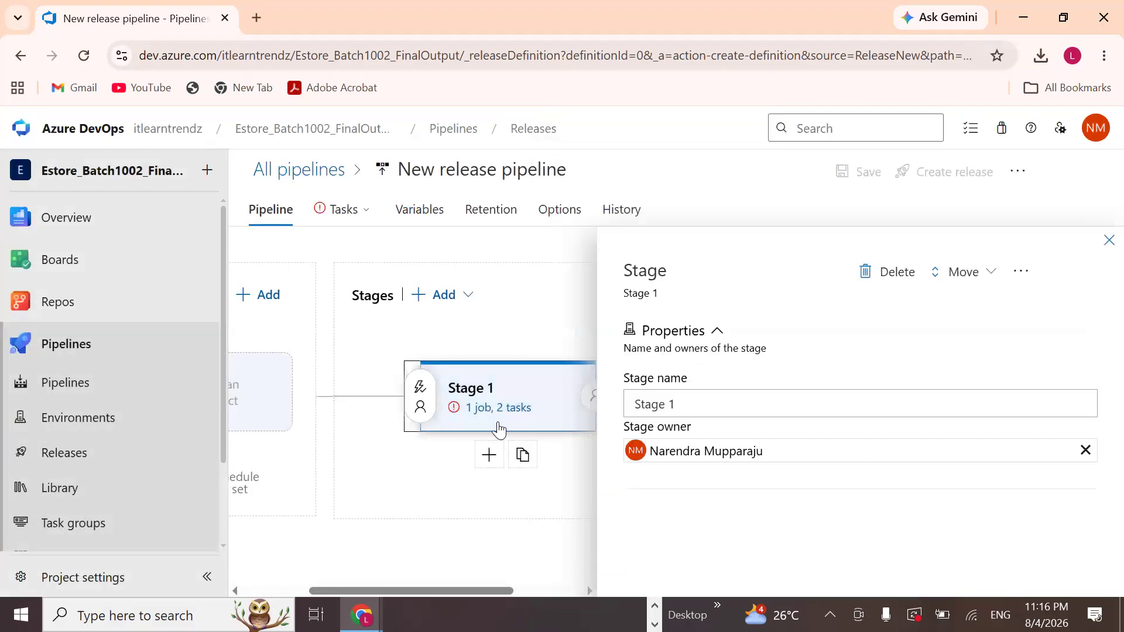
click(1108, 241)
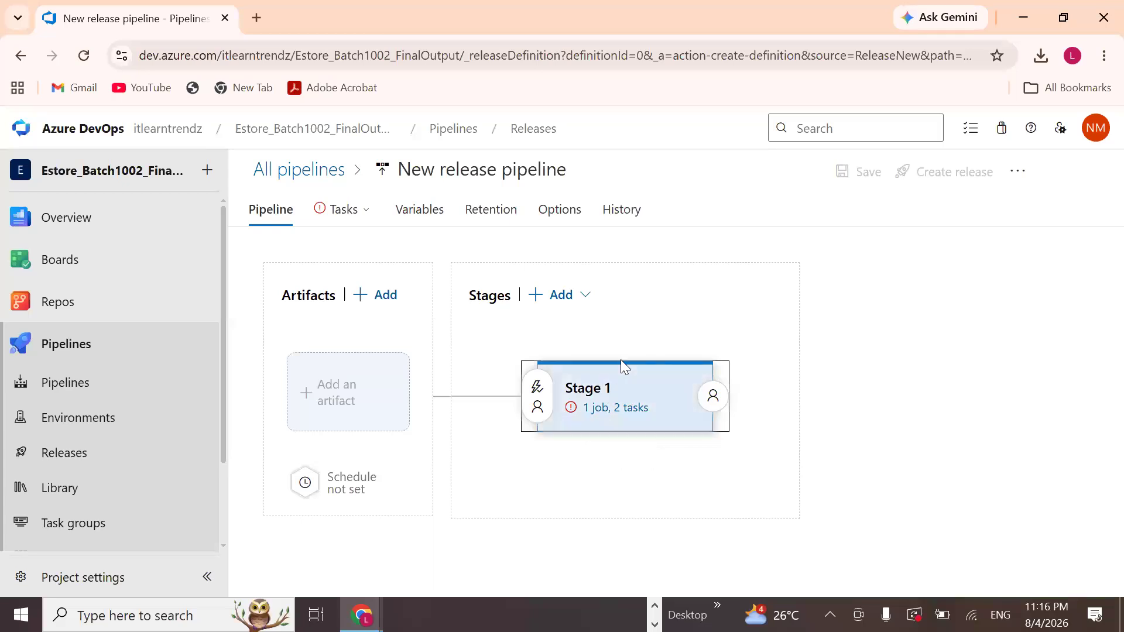
Check the guide's section 8.3 instructions about the artifact source and deployment group job, and return to the release pipeline.
key(alt+Tab)
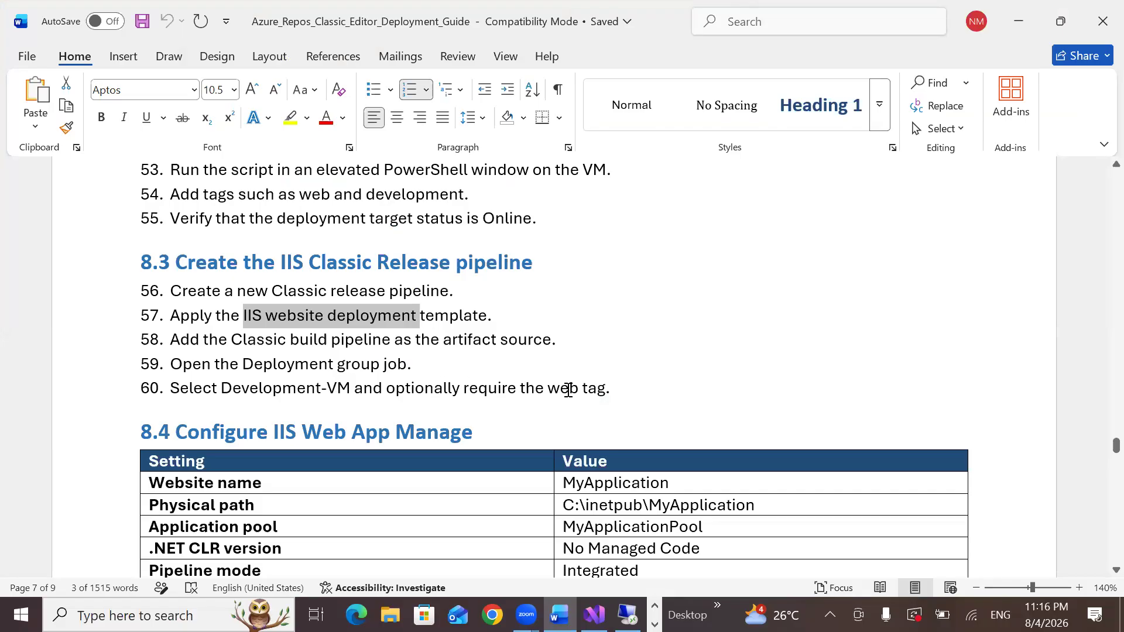
scroll(610, 388, down, 1)
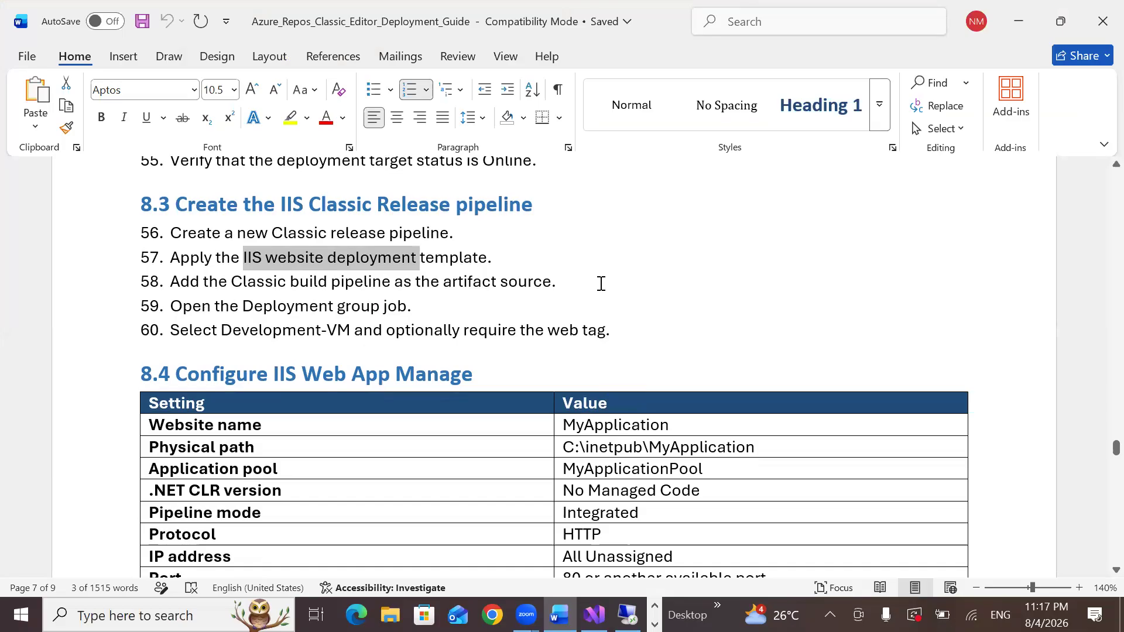
key(alt+Tab)
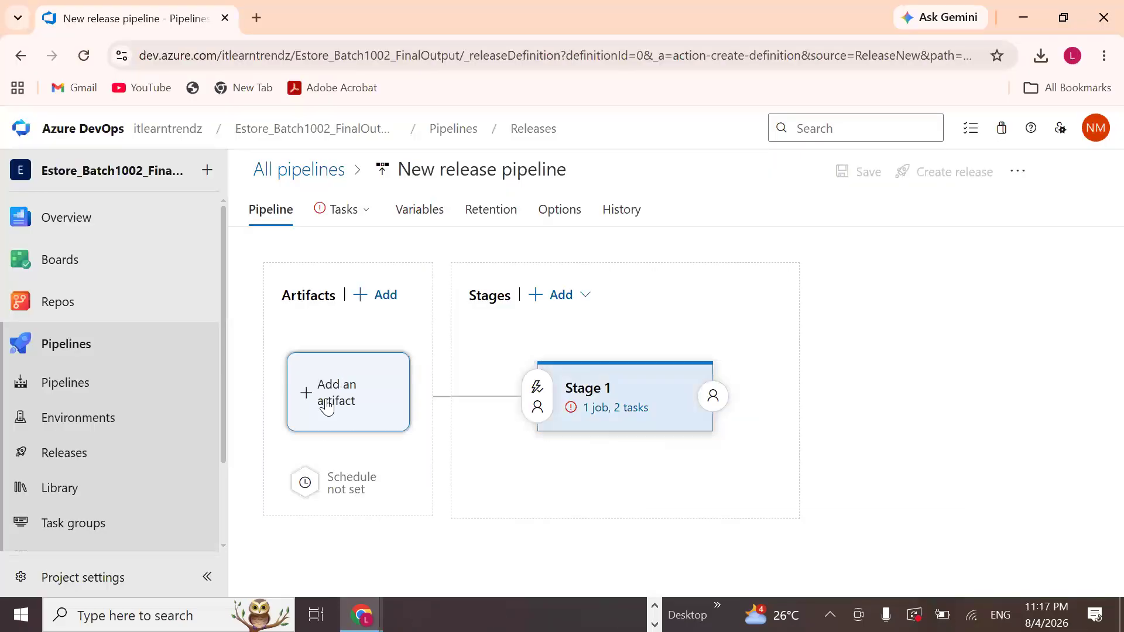
Add an Azure Repos artifact from project and repository Estore_Batch1002_FinalOutput, with master as default branch and the latest version from it.
click(327, 406)
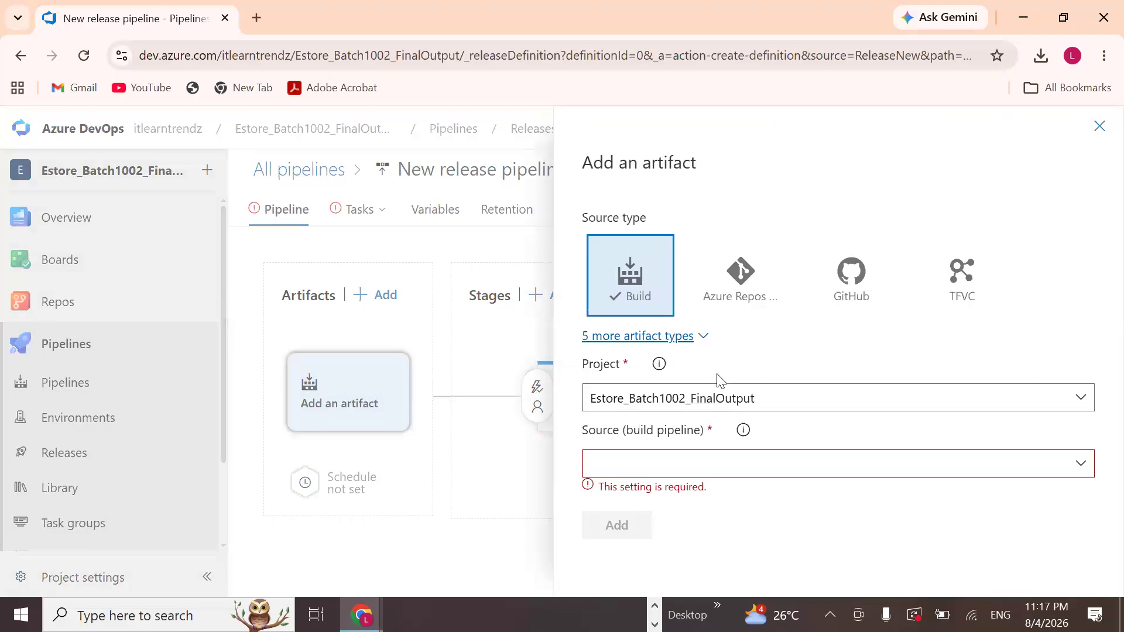
click(735, 300)
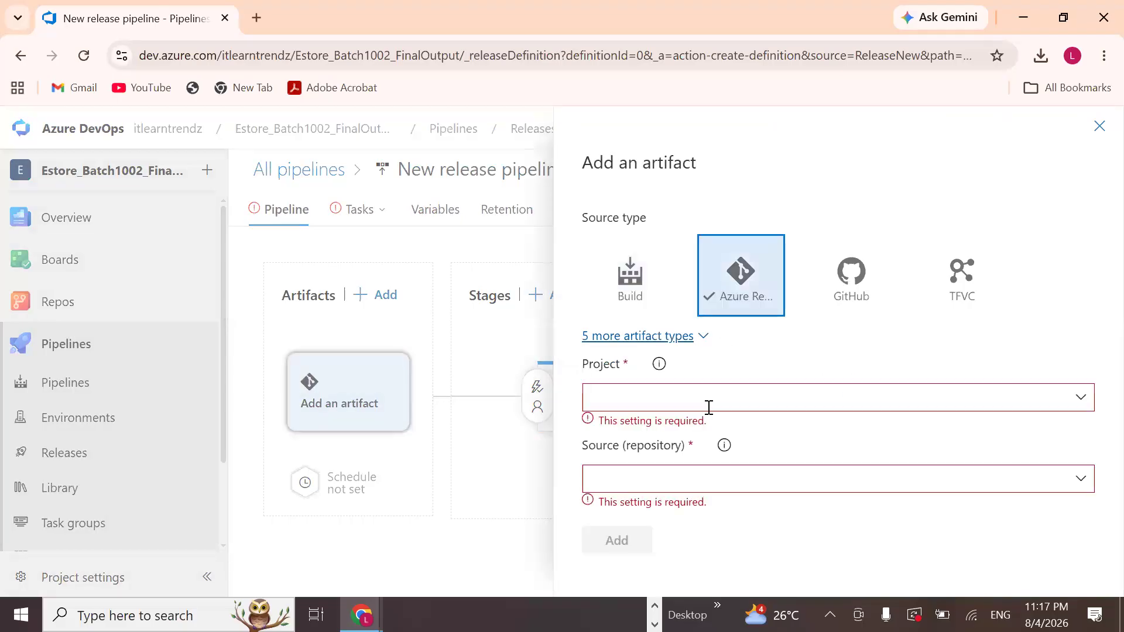
click(1080, 397)
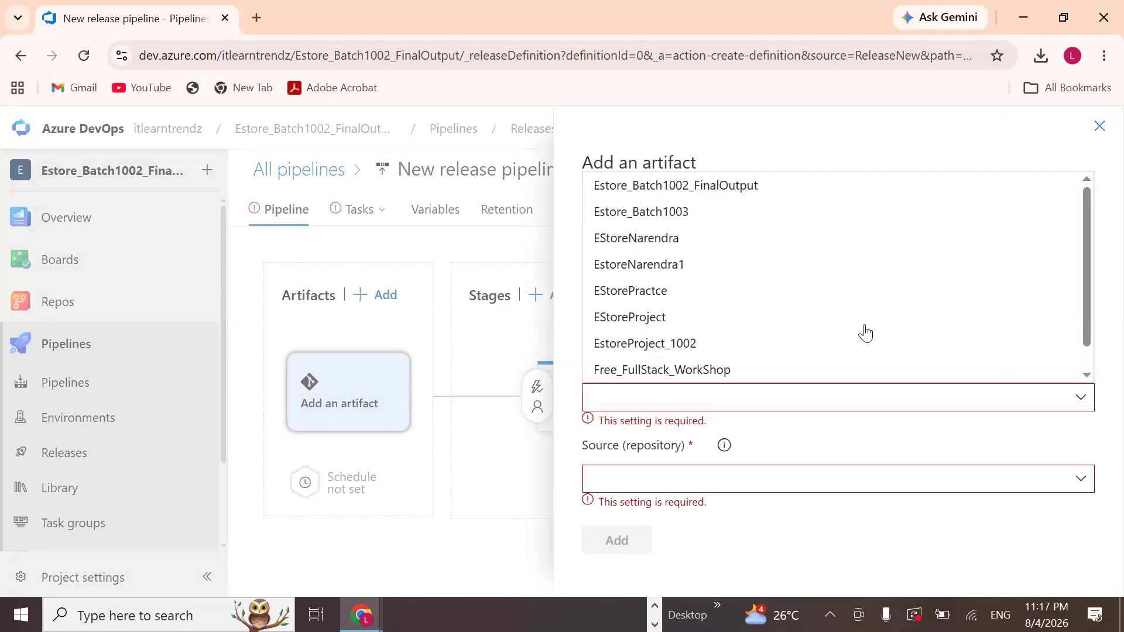
click(765, 189)
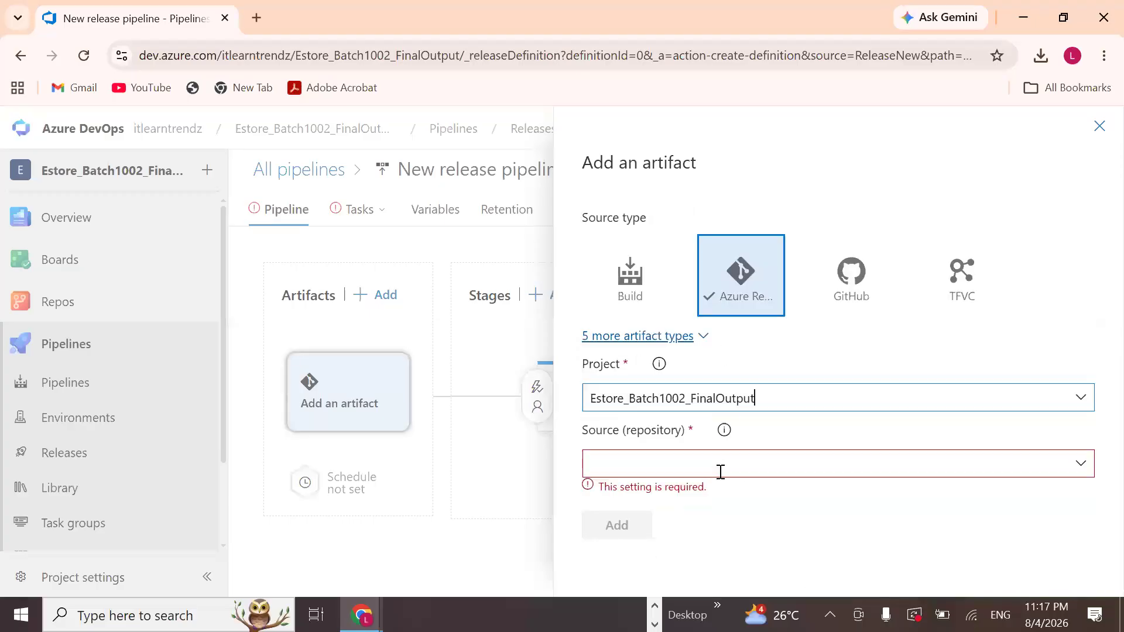
click(1080, 463)
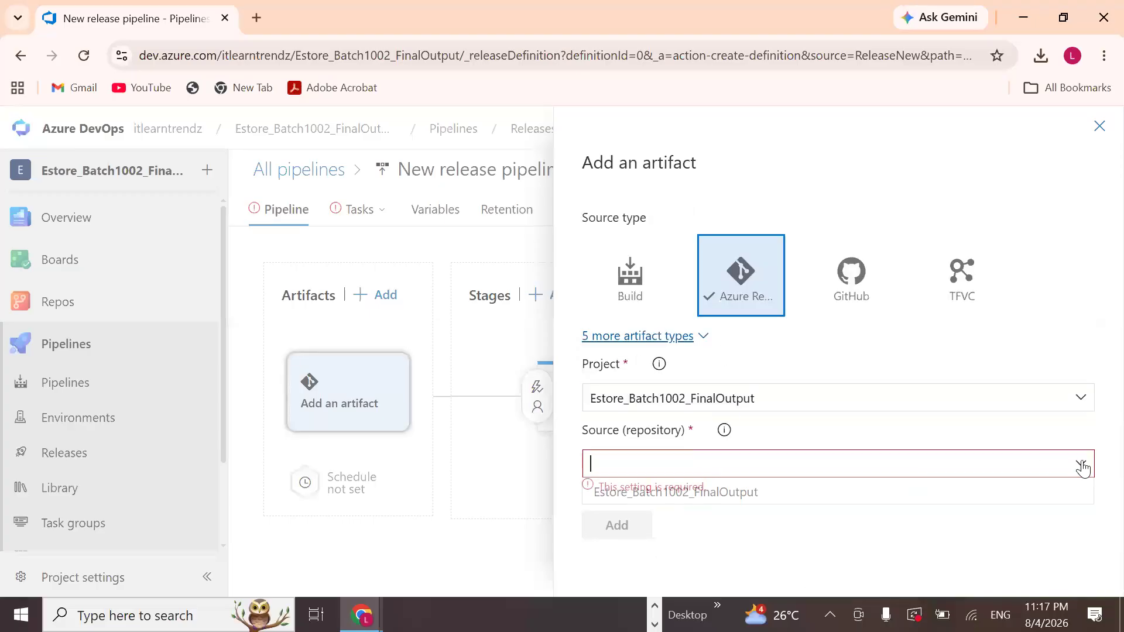
click(784, 493)
scroll(728, 518, down, 5)
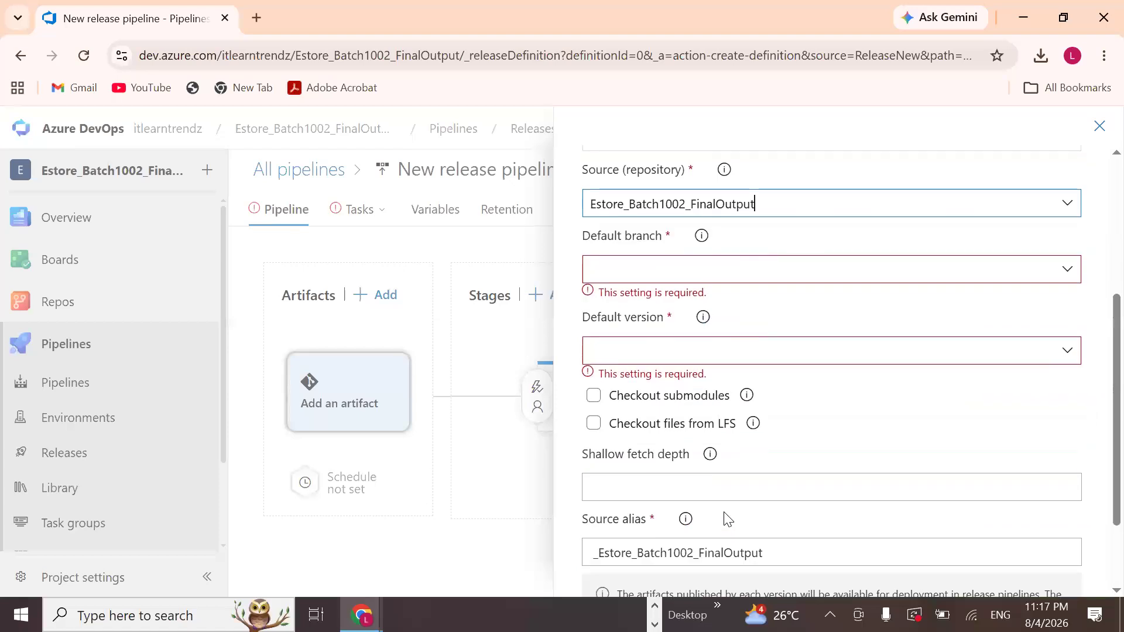
click(1065, 267)
click(622, 293)
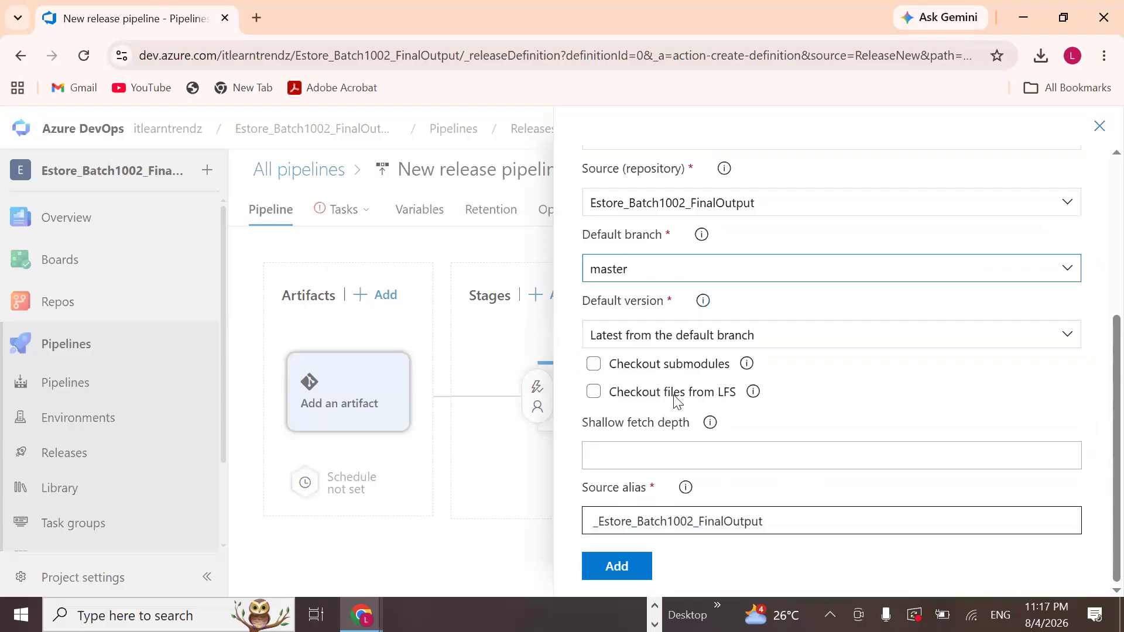
click(613, 566)
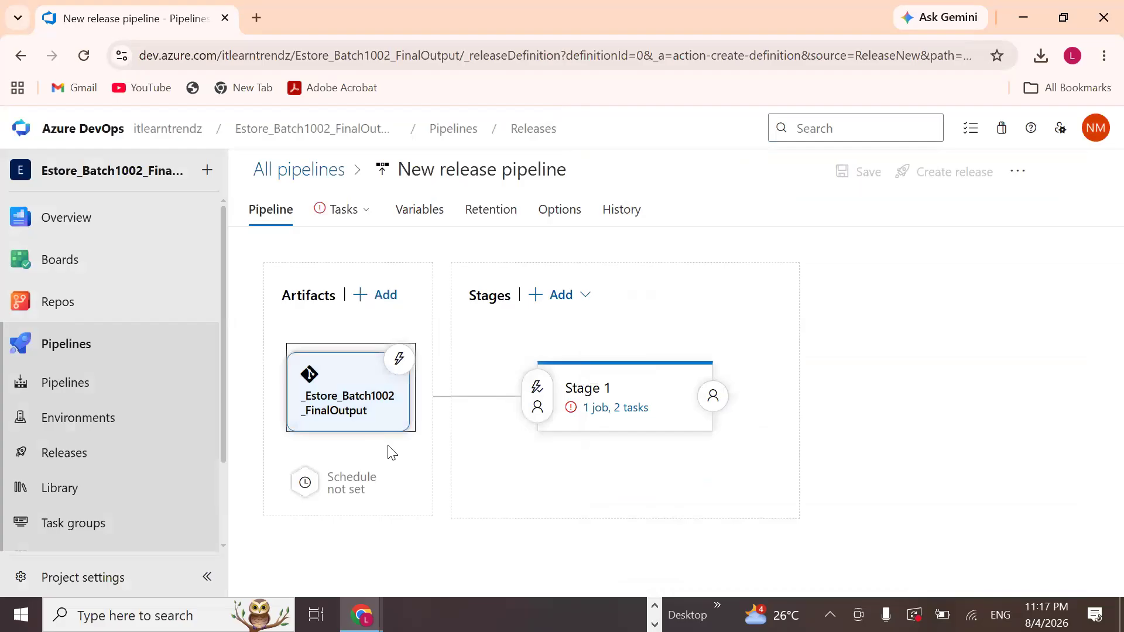
Check section 8.3 of the Word guide, and add the build pipeline Estore_Batch1002_FinalOutput-ASP.NET Core-CI as a second artifact with default version Latest.
click(385, 302)
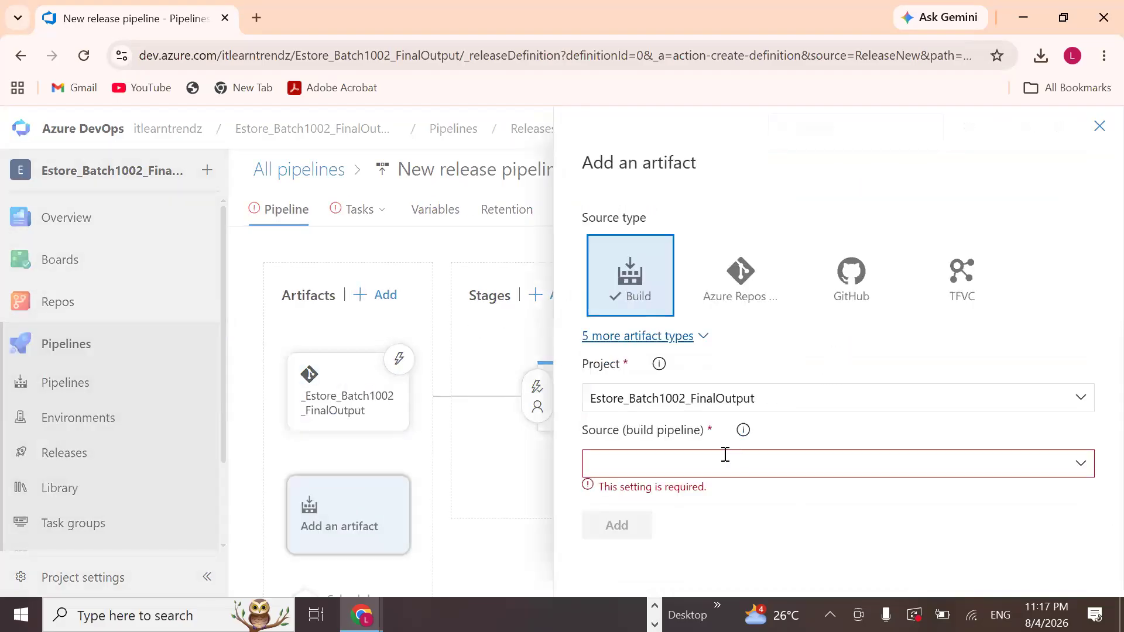
key(alt+Tab)
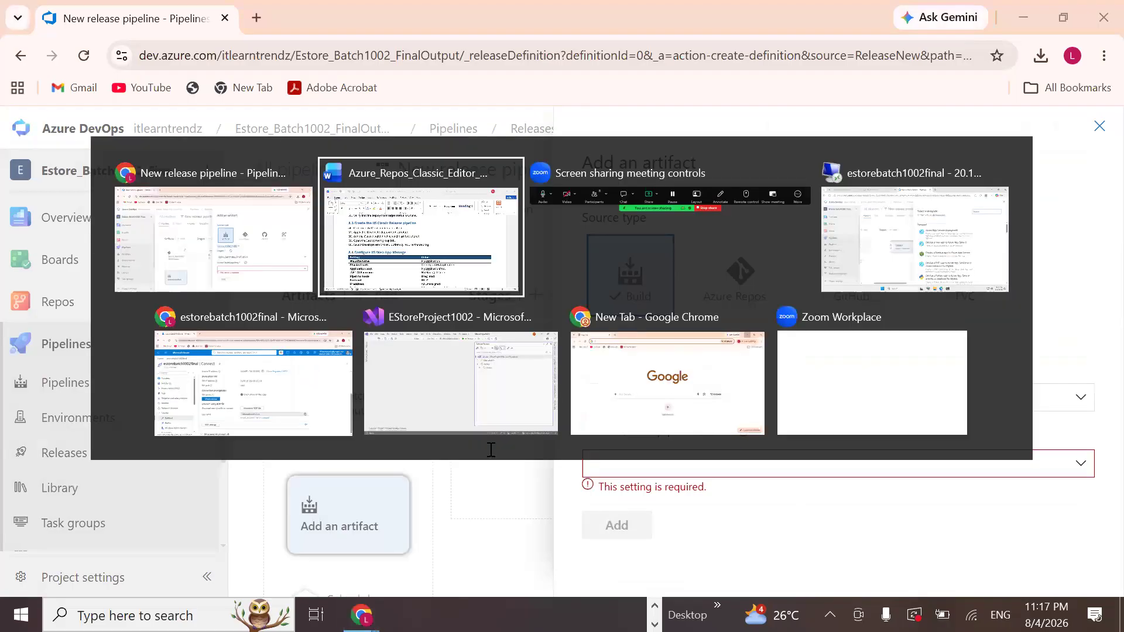
click(394, 331)
drag(175, 330, 627, 334)
click(631, 336)
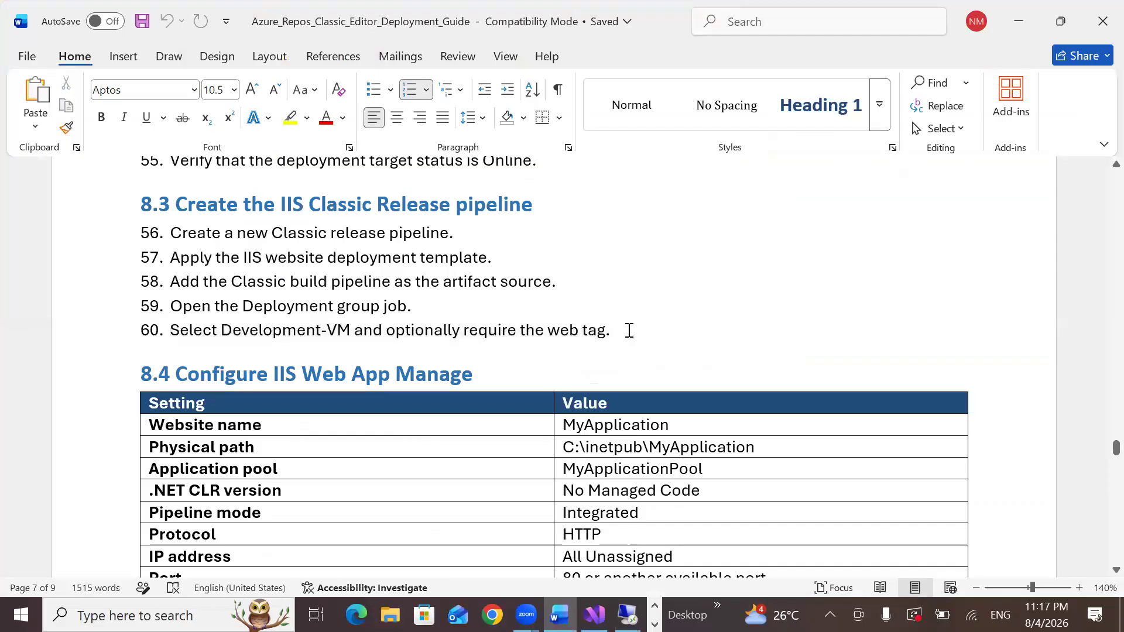
scroll(629, 330, down, 1)
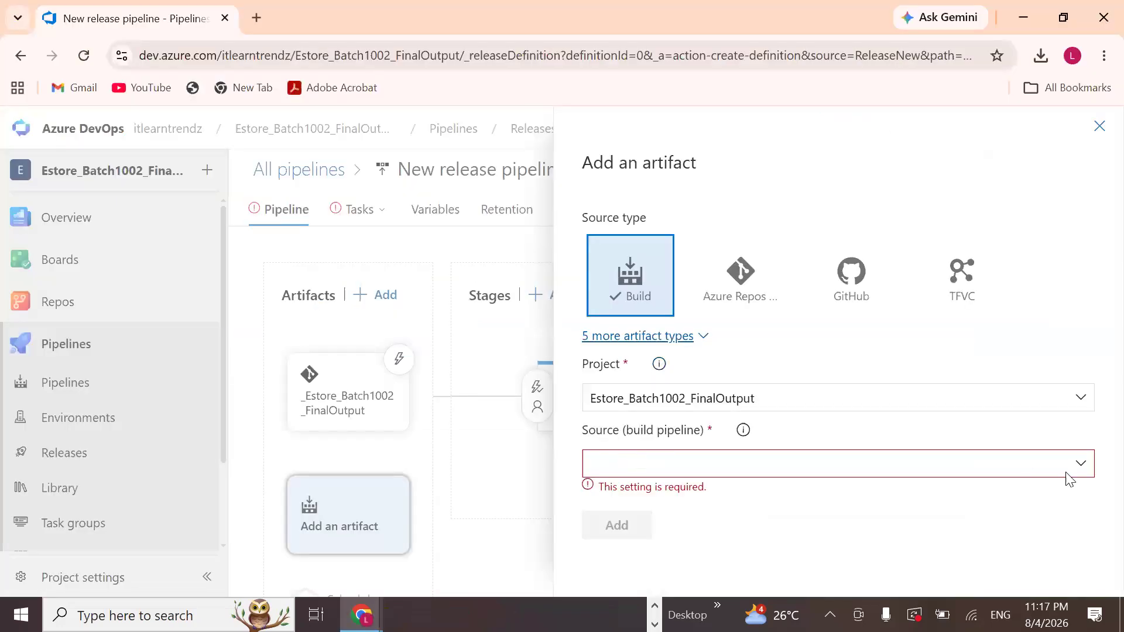
click(1073, 467)
click(863, 492)
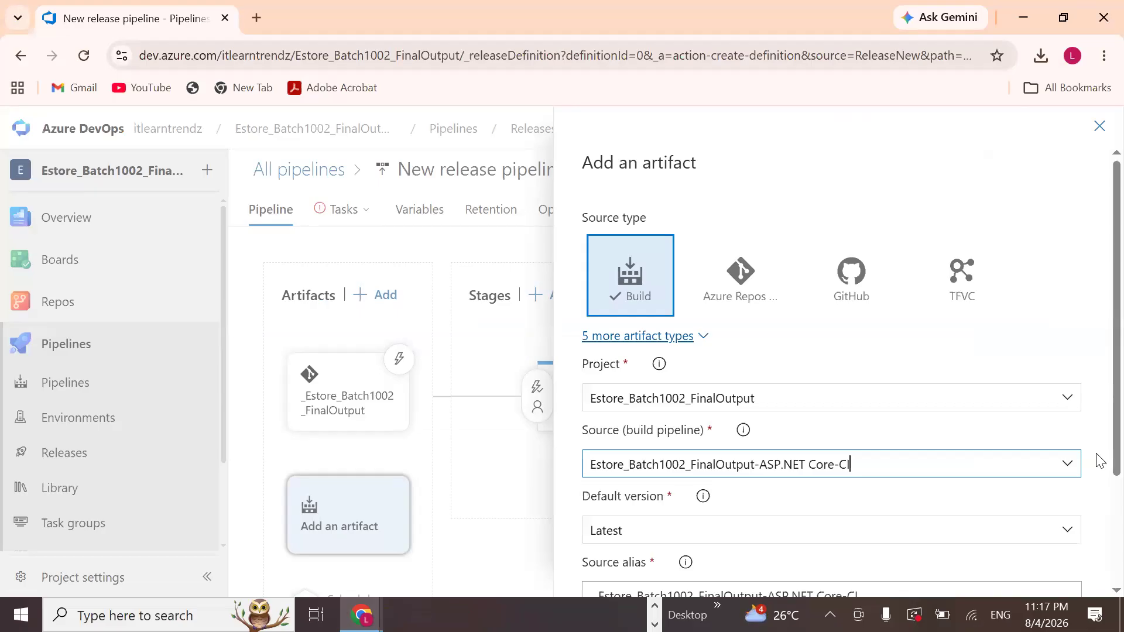
drag(1097, 458, 1093, 539)
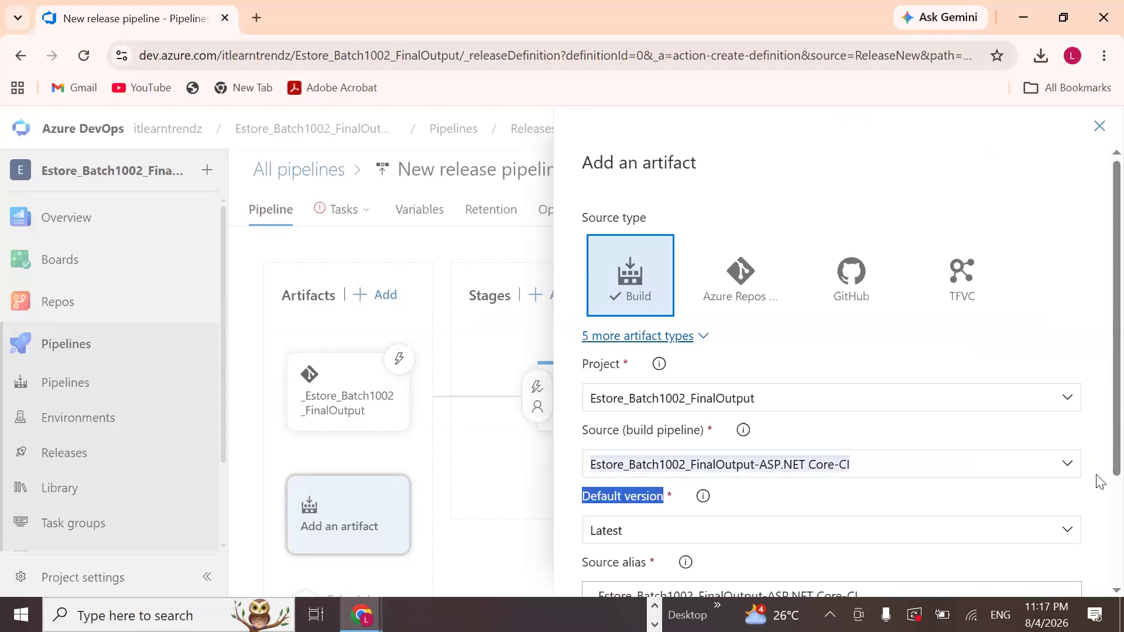
click(965, 489)
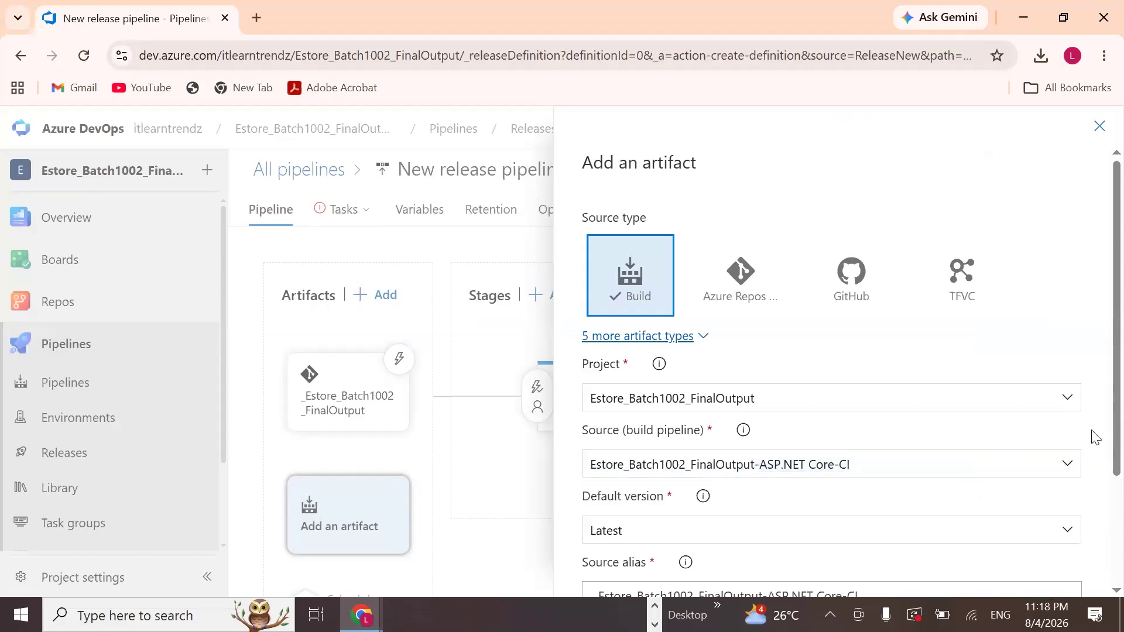
scroll(1096, 527, down, 3)
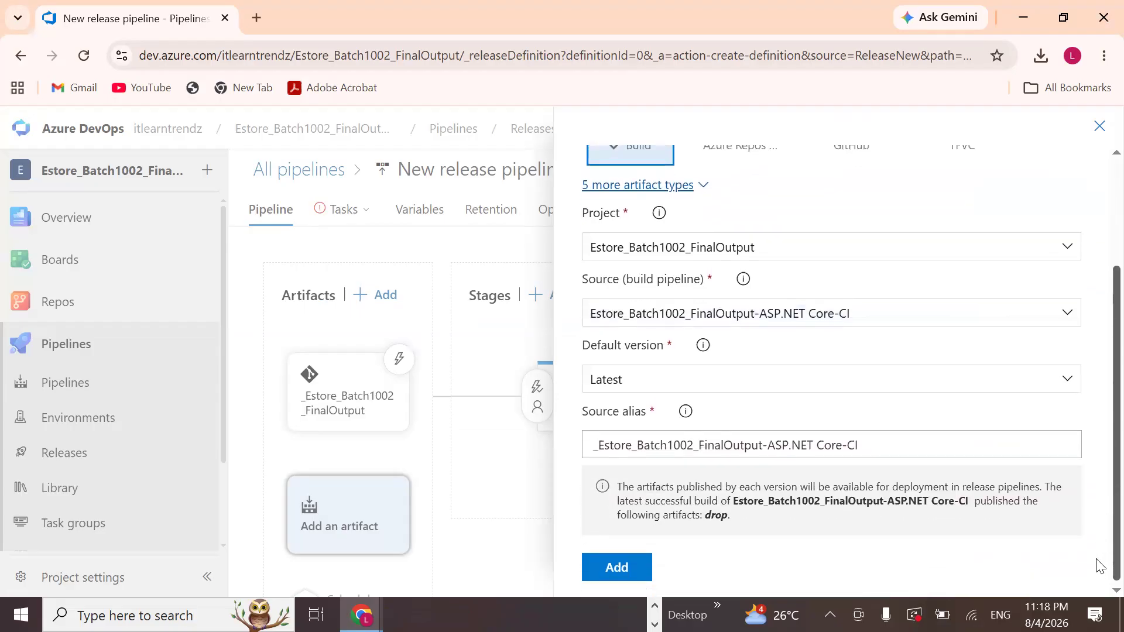
click(617, 567)
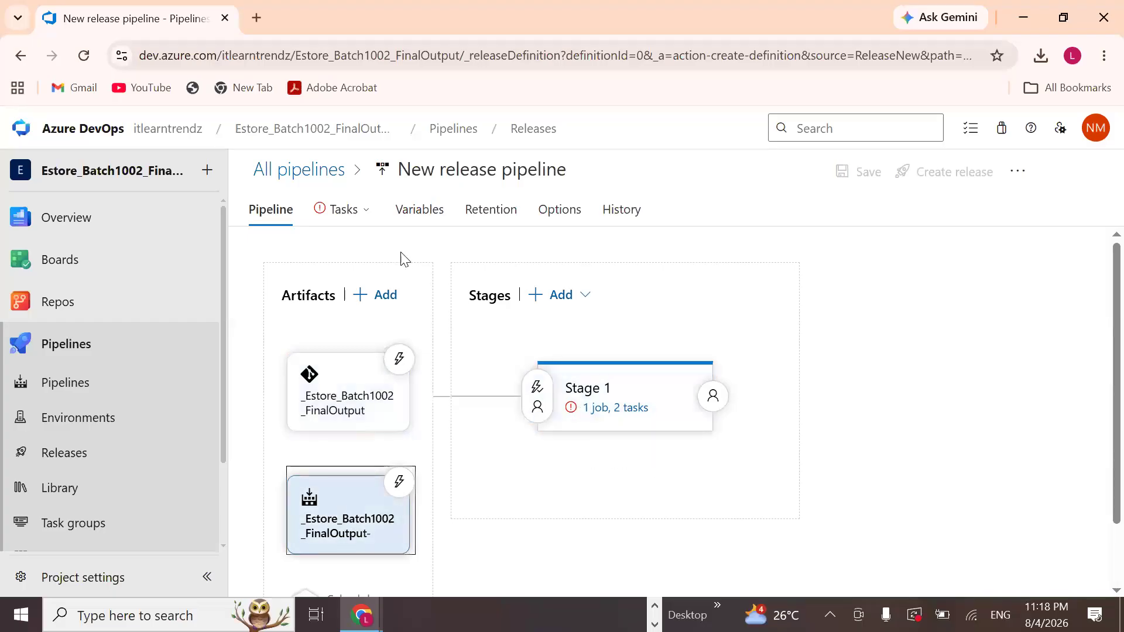
Open the Stage 1 tasks and show the settings of the IIS Deployment job.
click(341, 218)
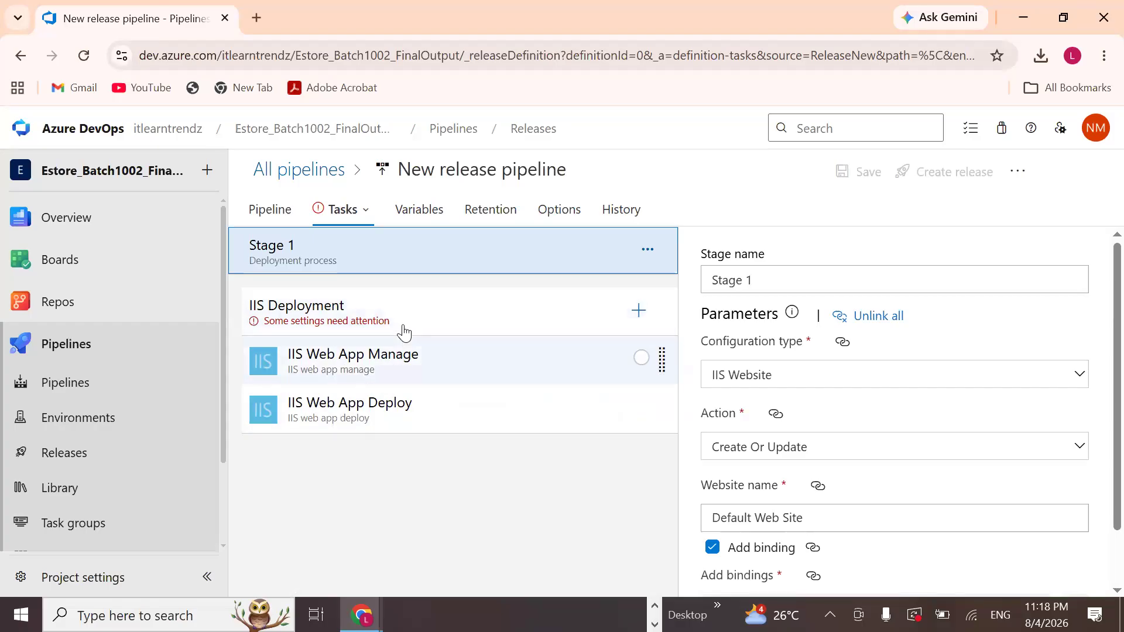
click(270, 209)
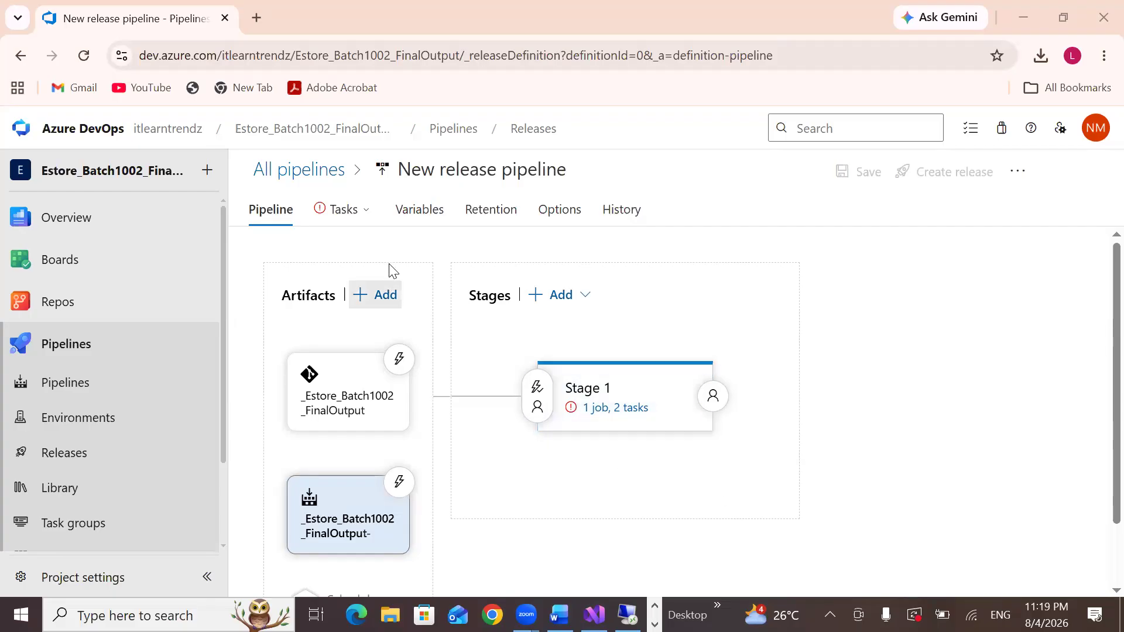
click(350, 222)
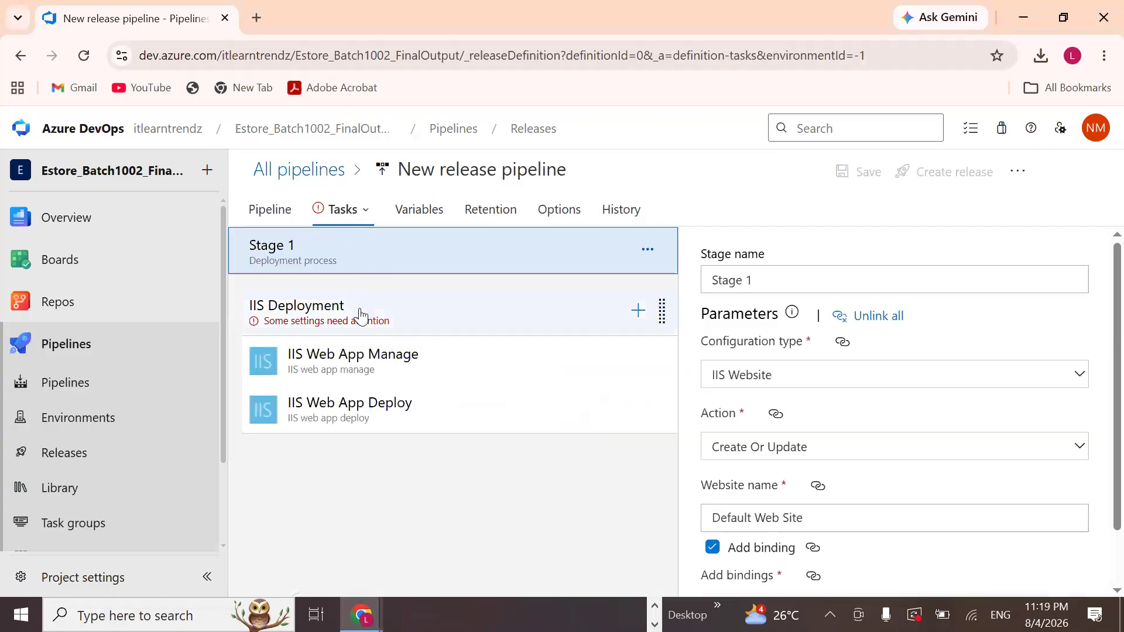
click(360, 316)
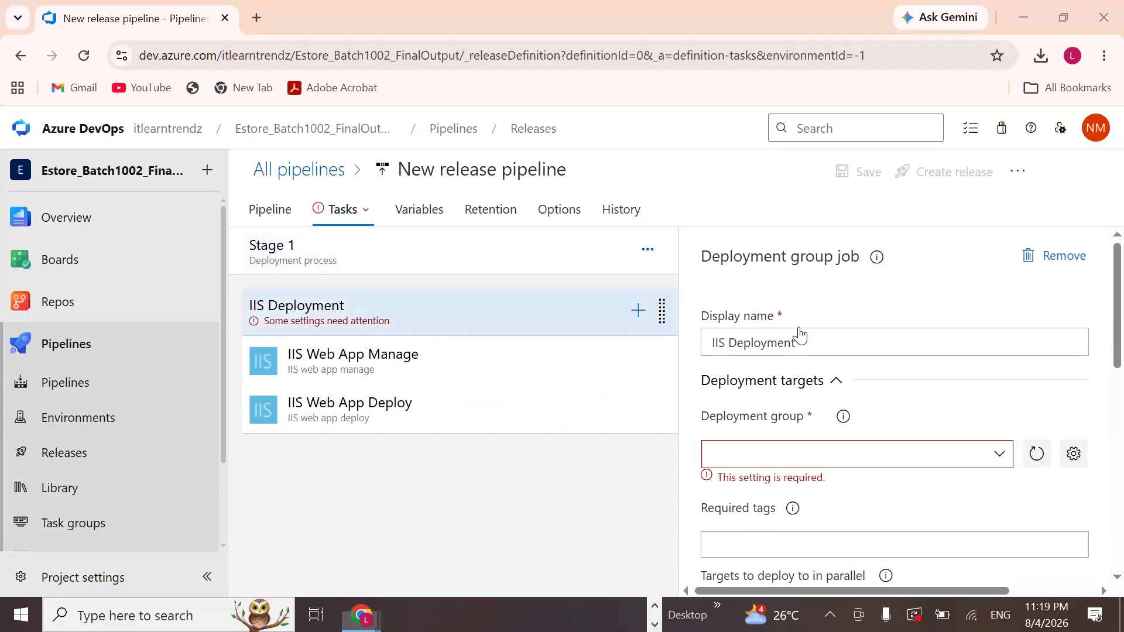
Check the website name value in section 8.4 of the Word guide and return to the release pipeline.
key(alt+Tab)
key(alt+Tab)
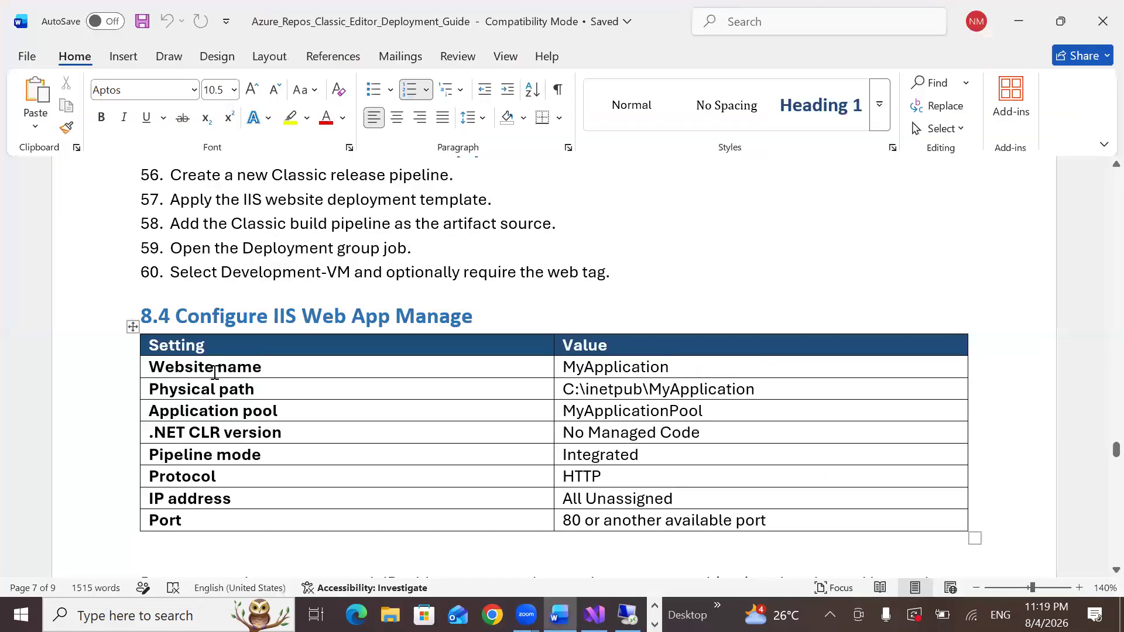
triple_click(216, 372)
click(478, 372)
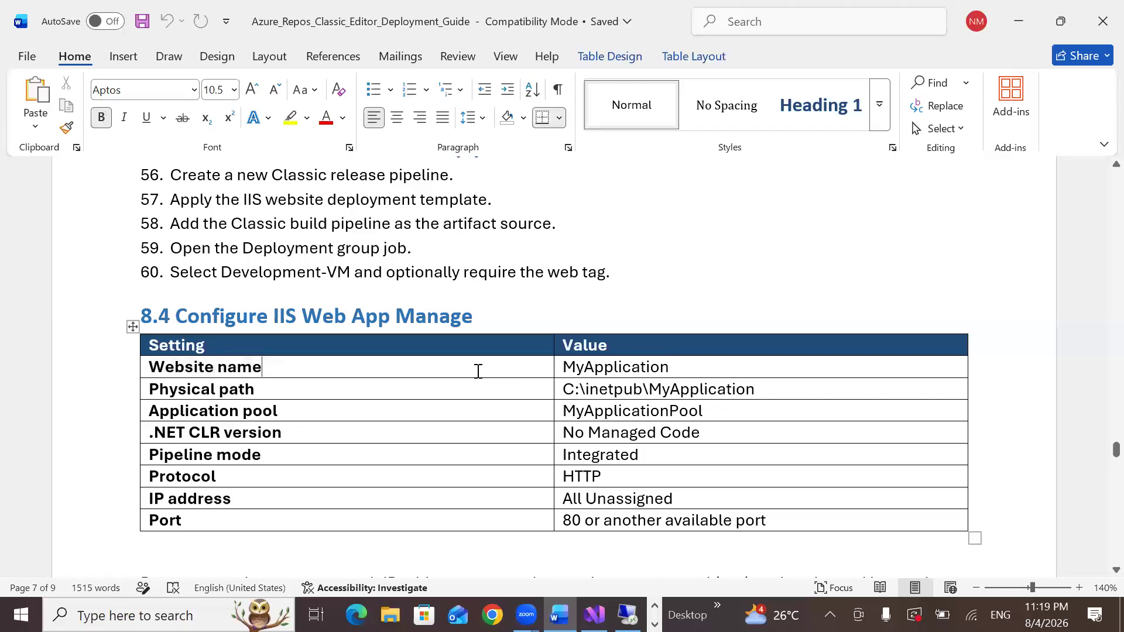
drag(668, 366, 564, 365)
click(622, 362)
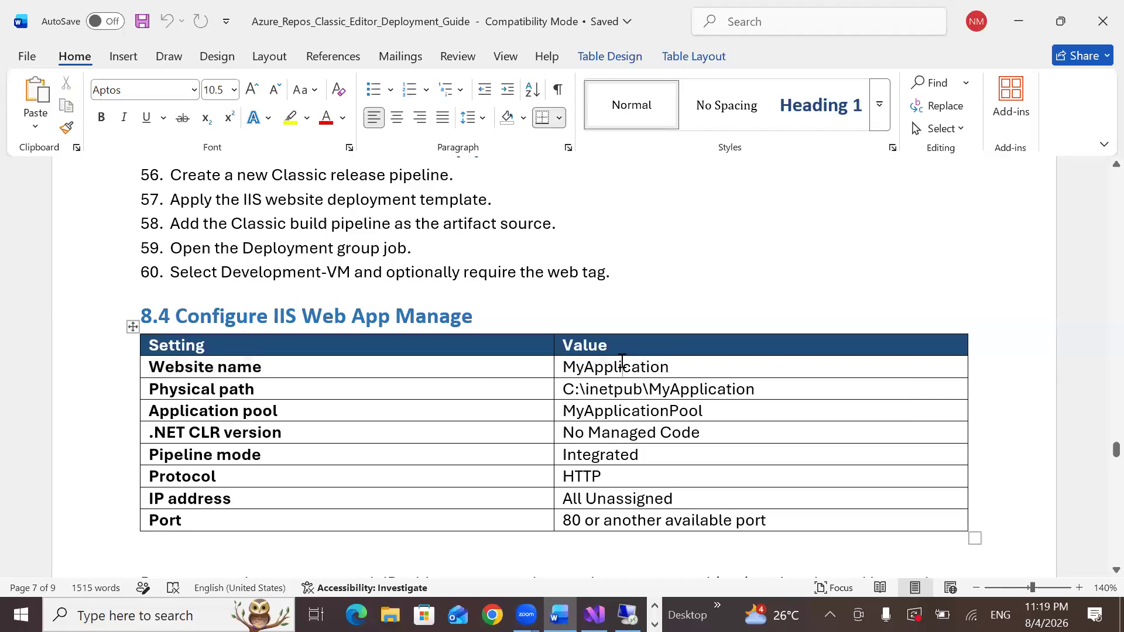
double_click(567, 368)
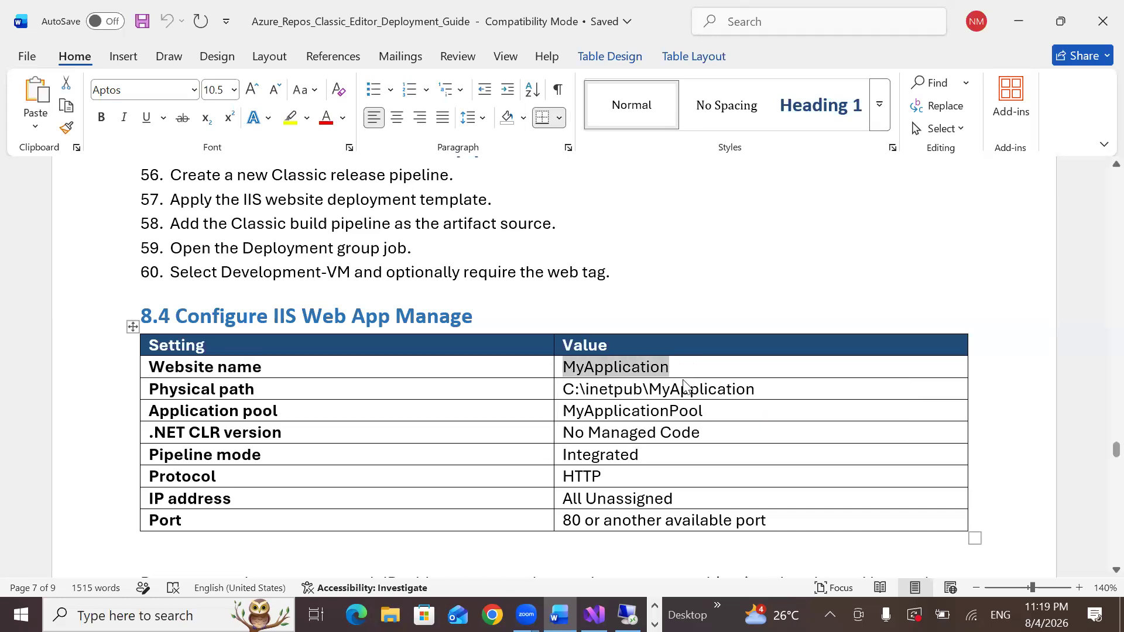
key(alt+Tab)
key(Tab)
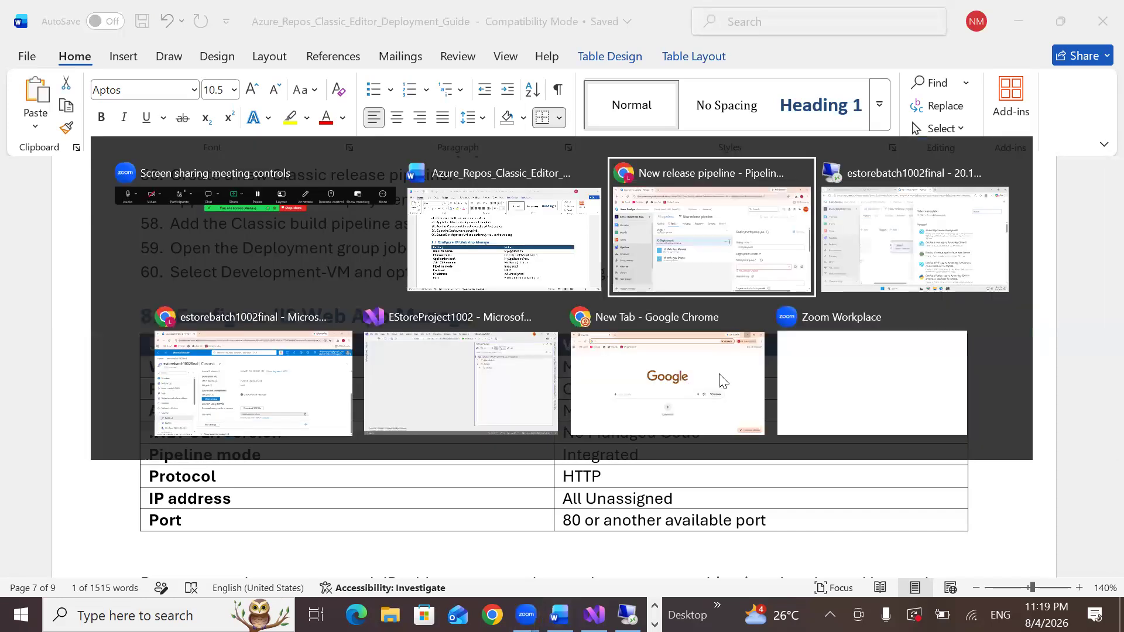
Set the IIS Deployment job's deployment group to Estore_1002_Final, keeping the default display name.
scroll(802, 375, down, 3)
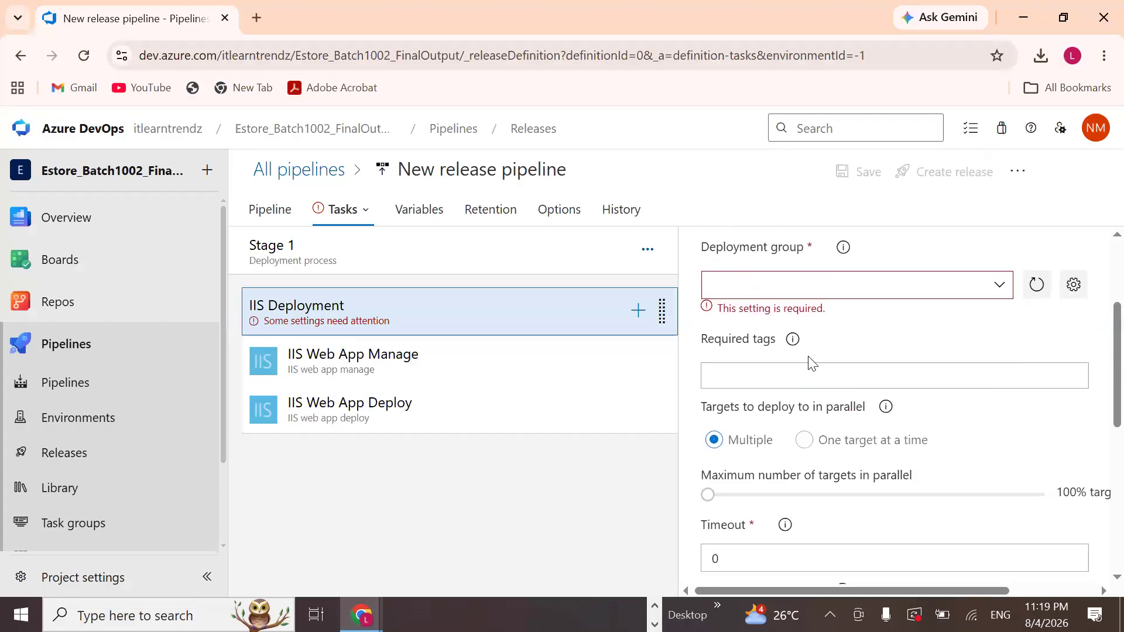
click(996, 285)
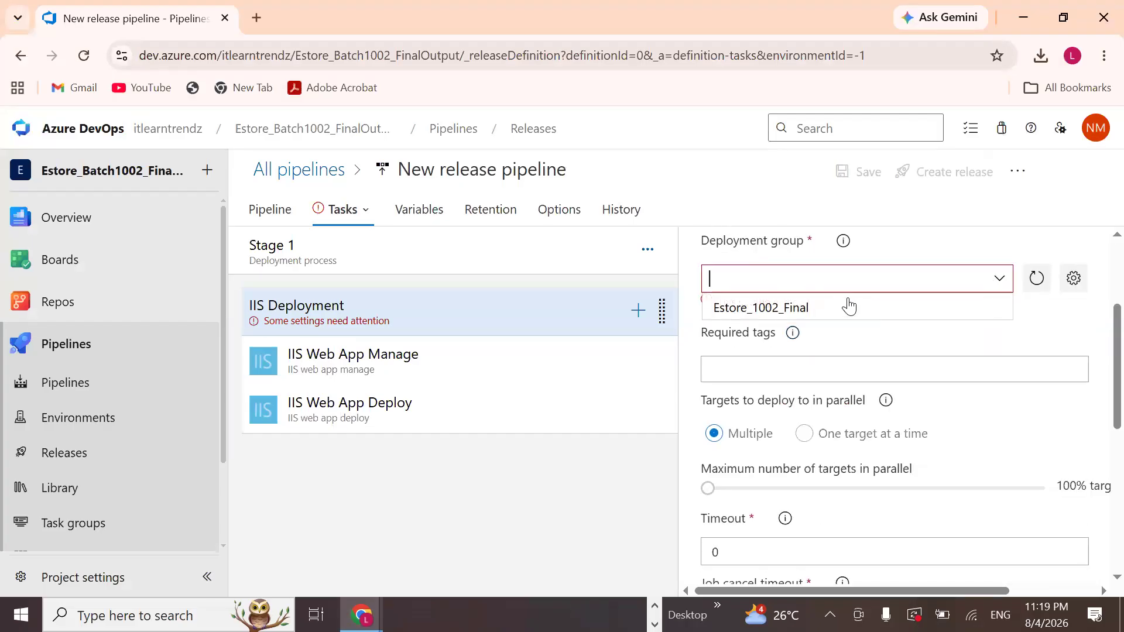
click(826, 315)
scroll(819, 335, up, 3)
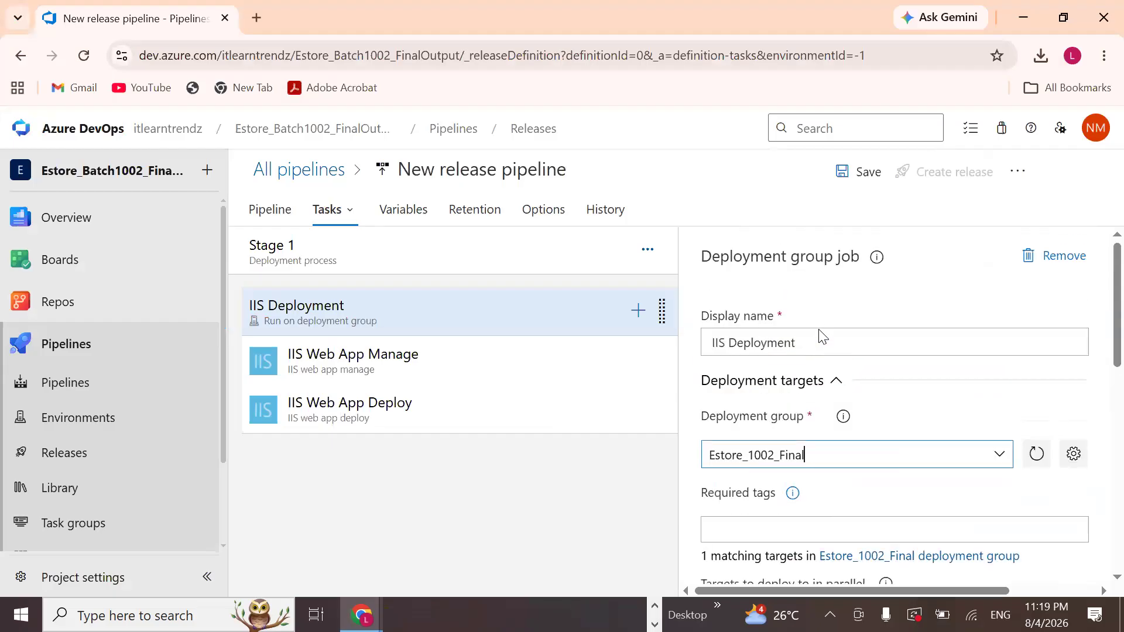
click(866, 340)
Review the job's remaining target, timeout and artifact download settings, and consult the IIS Web App Manage table in the Word guide.
scroll(761, 414, down, 2)
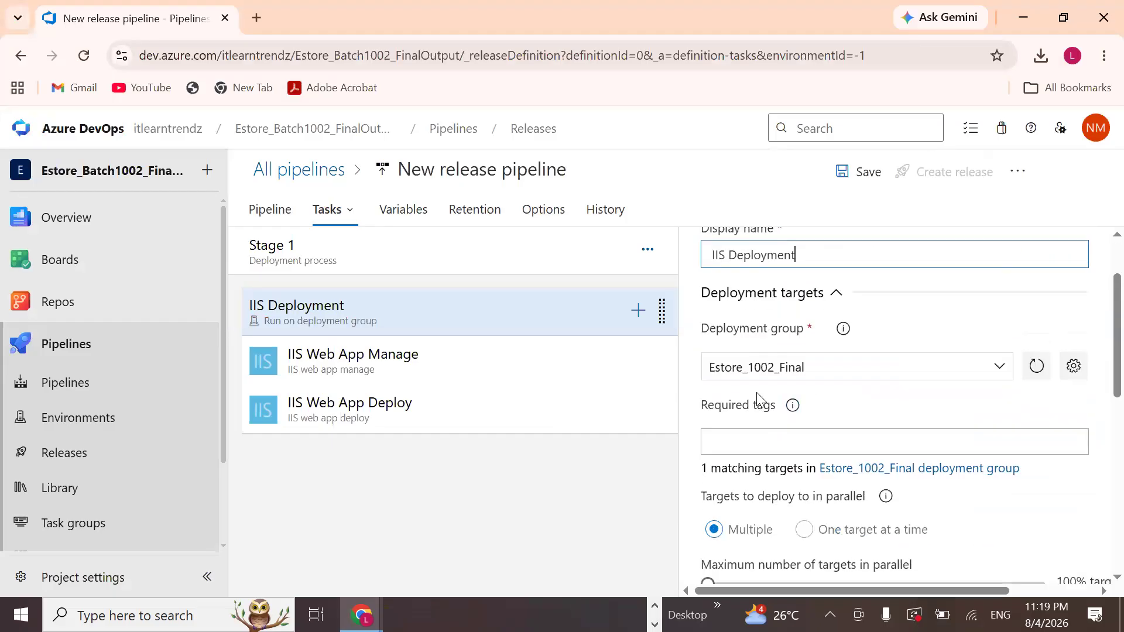
scroll(796, 404, down, 5)
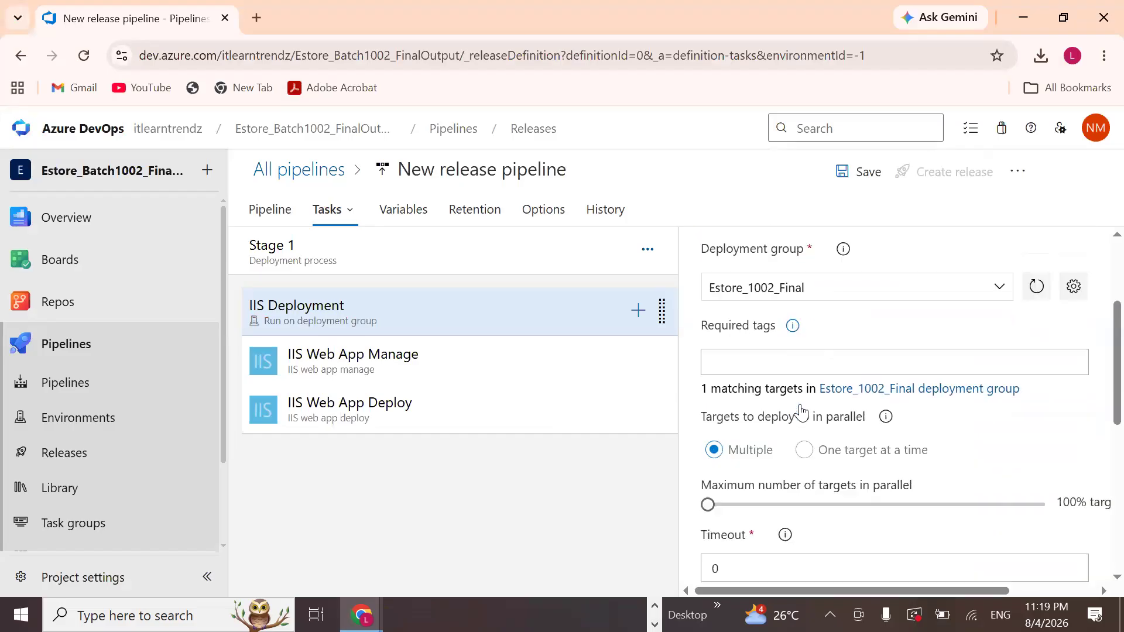
scroll(802, 412, down, 1)
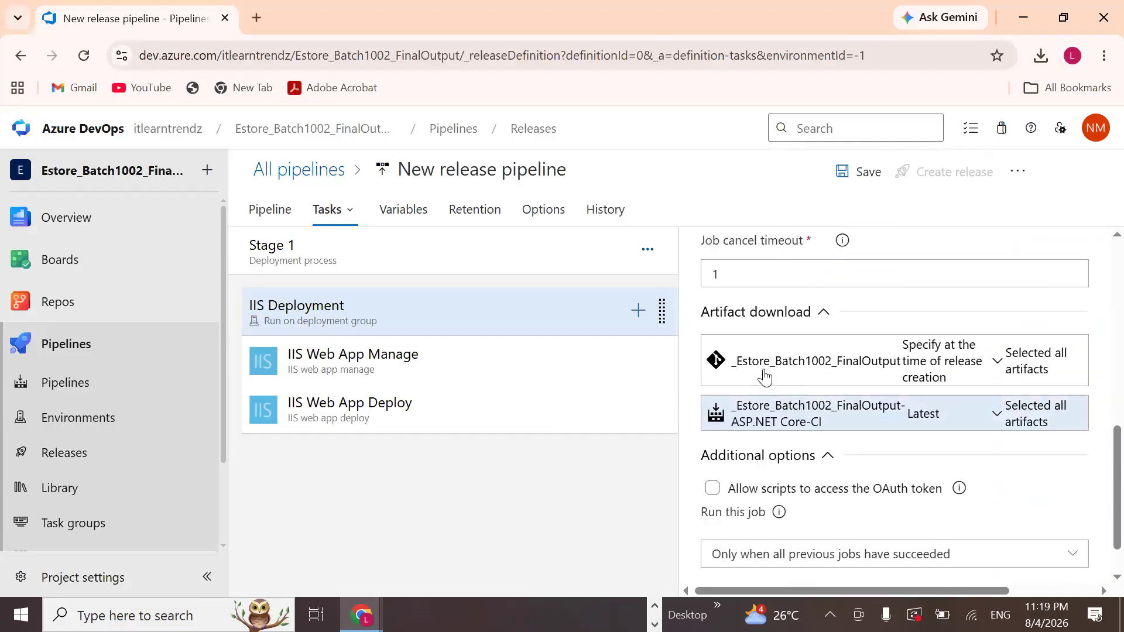
scroll(846, 434, down, 1)
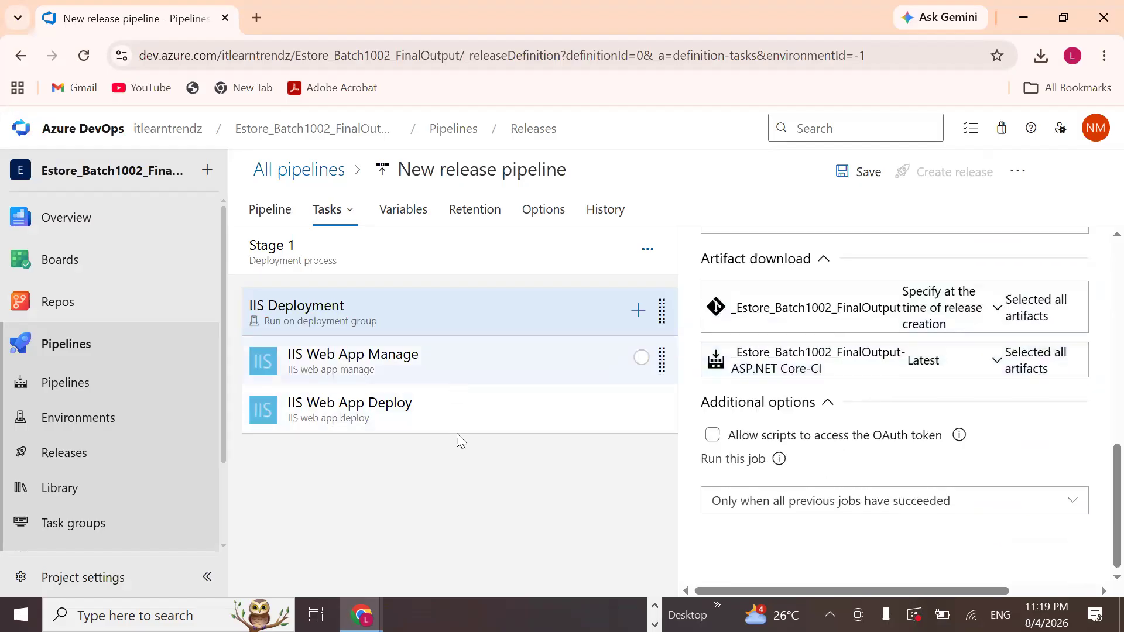
key(alt+Tab)
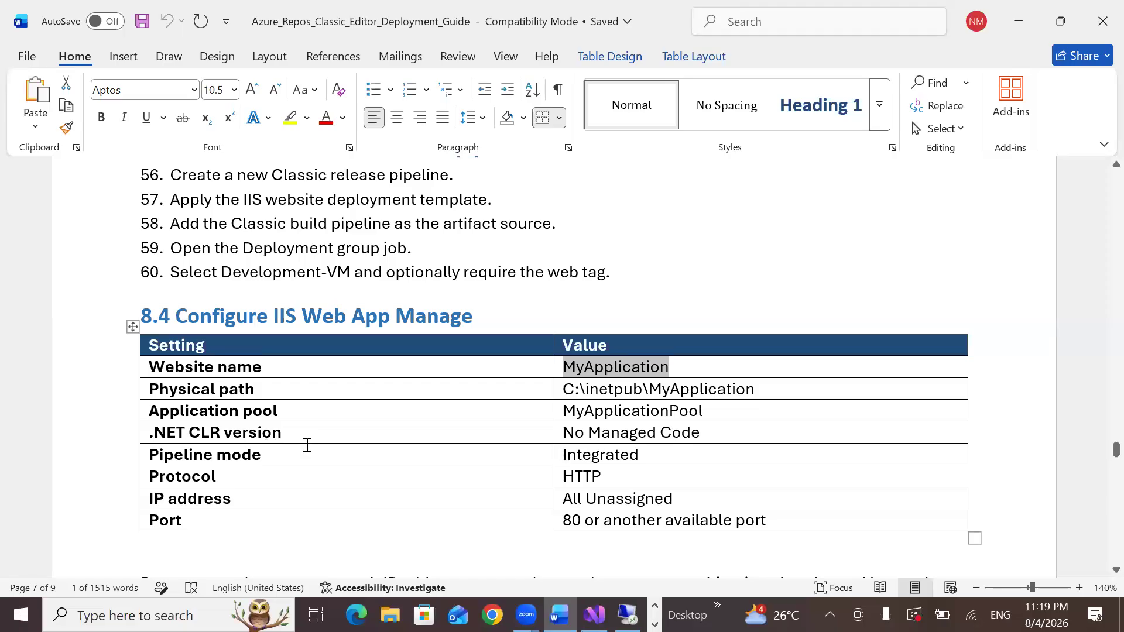
scroll(269, 446, down, 1)
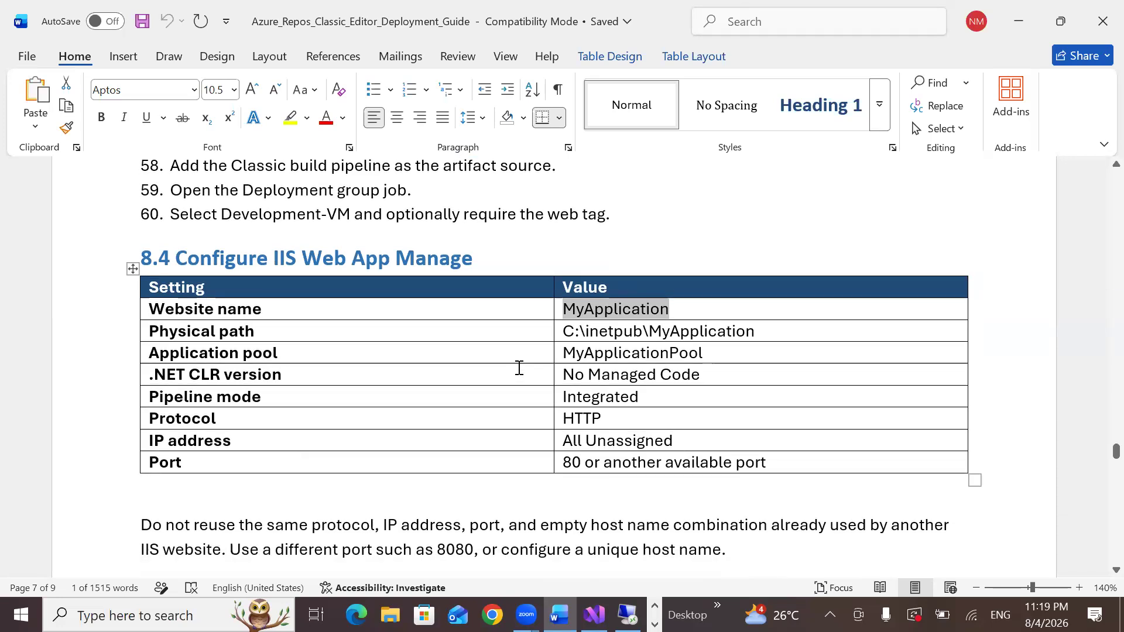
Switch to the remote desktop session and close its open browser tabs and the File Explorer window showing drive C.
click(628, 614)
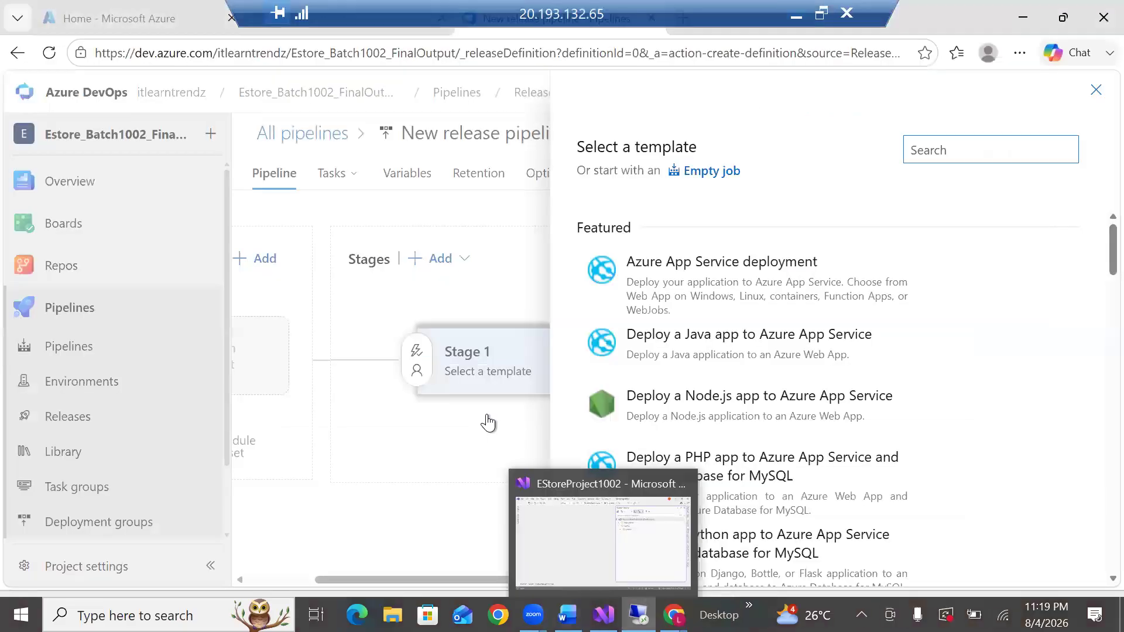
click(230, 18)
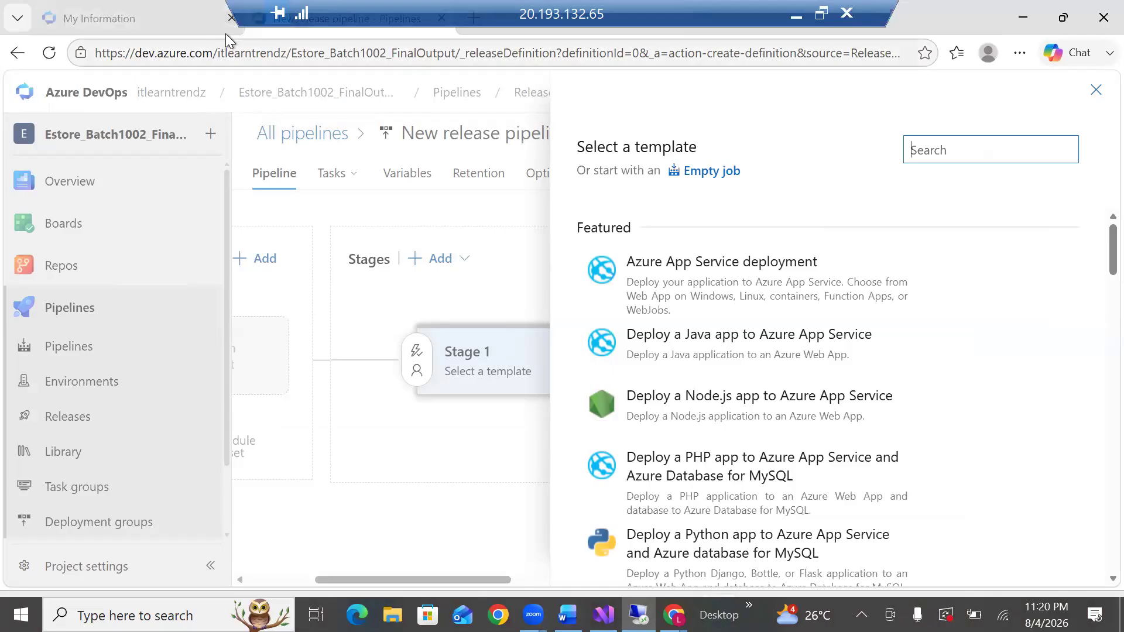
click(231, 18)
click(231, 18)
click(658, 176)
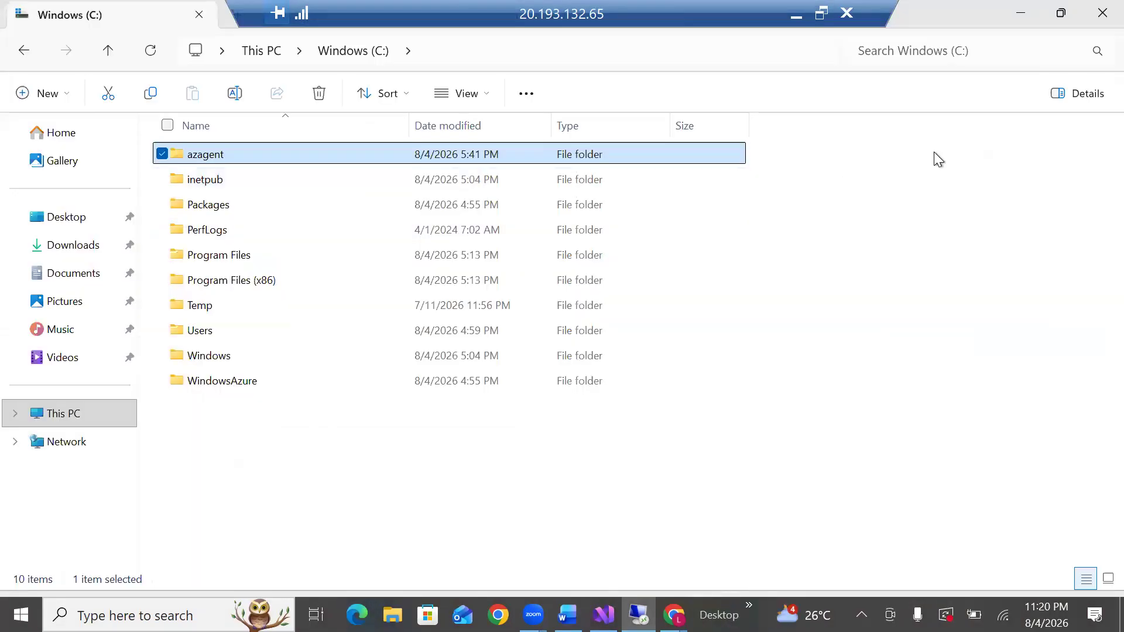
click(199, 14)
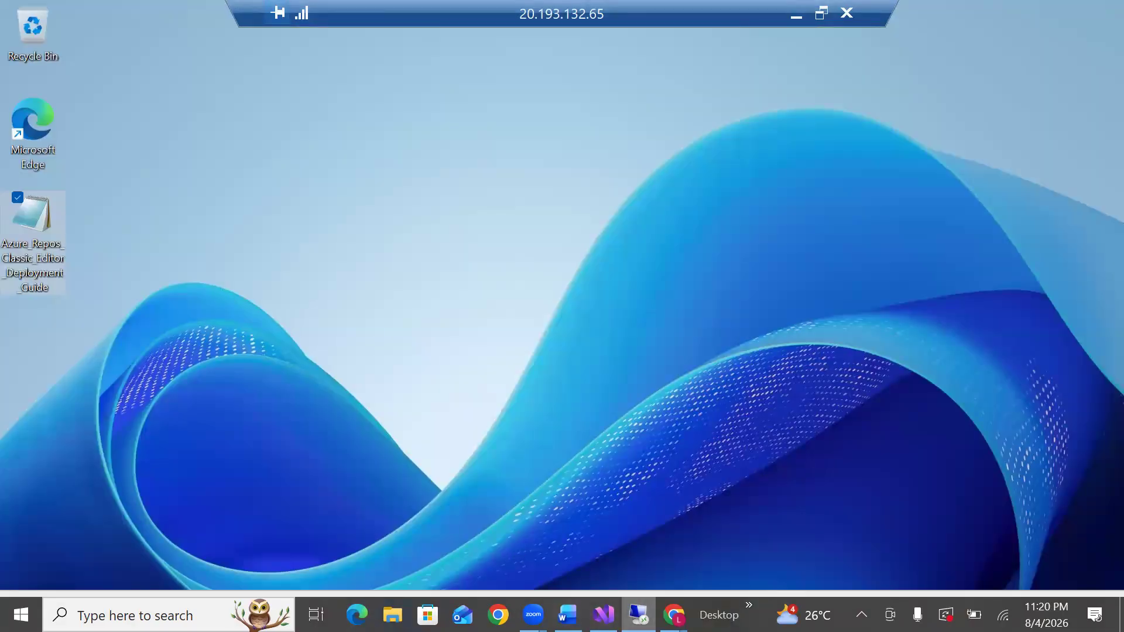
Review the website name in section 8.4 of the Word guide, then its firewall and network access, release variables and troubleshooting sections.
click(568, 614)
double_click(613, 308)
click(639, 615)
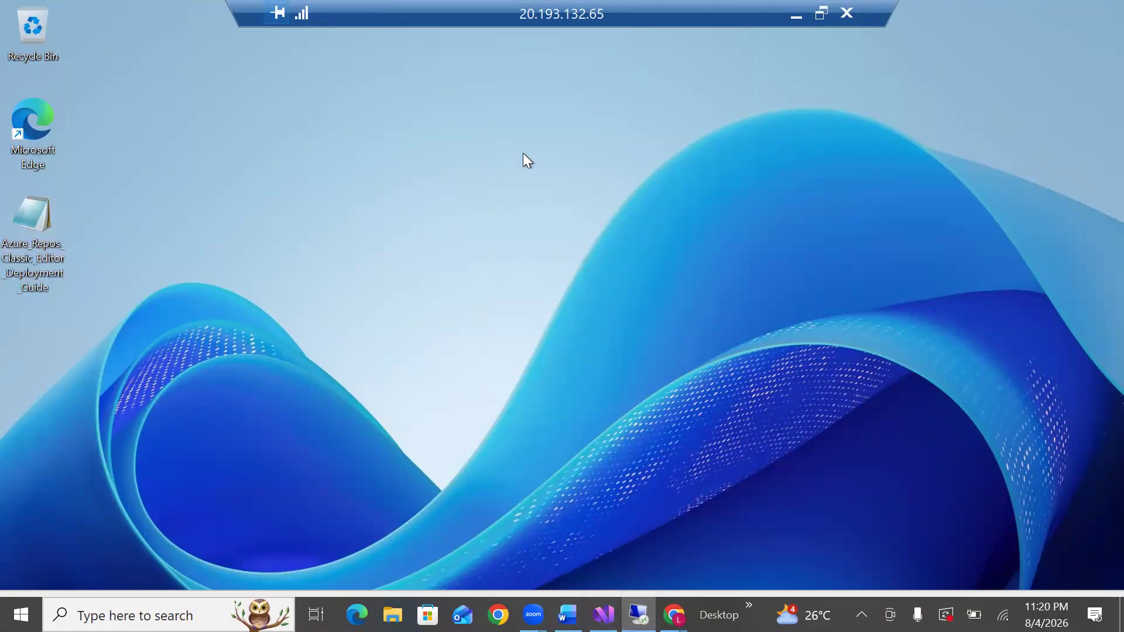
click(820, 13)
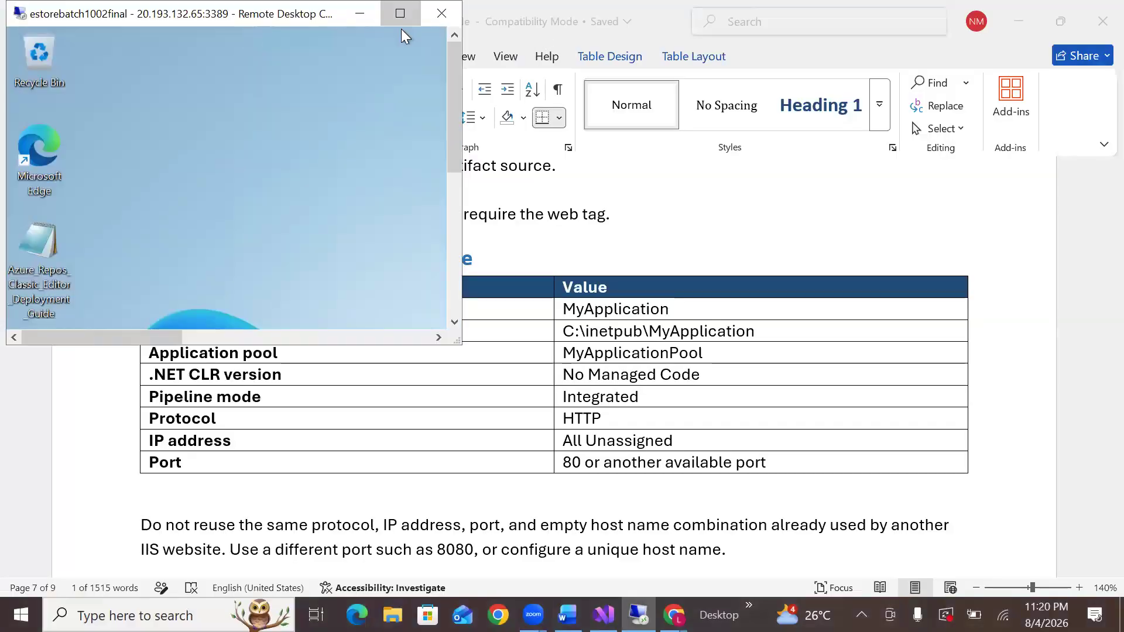
click(400, 14)
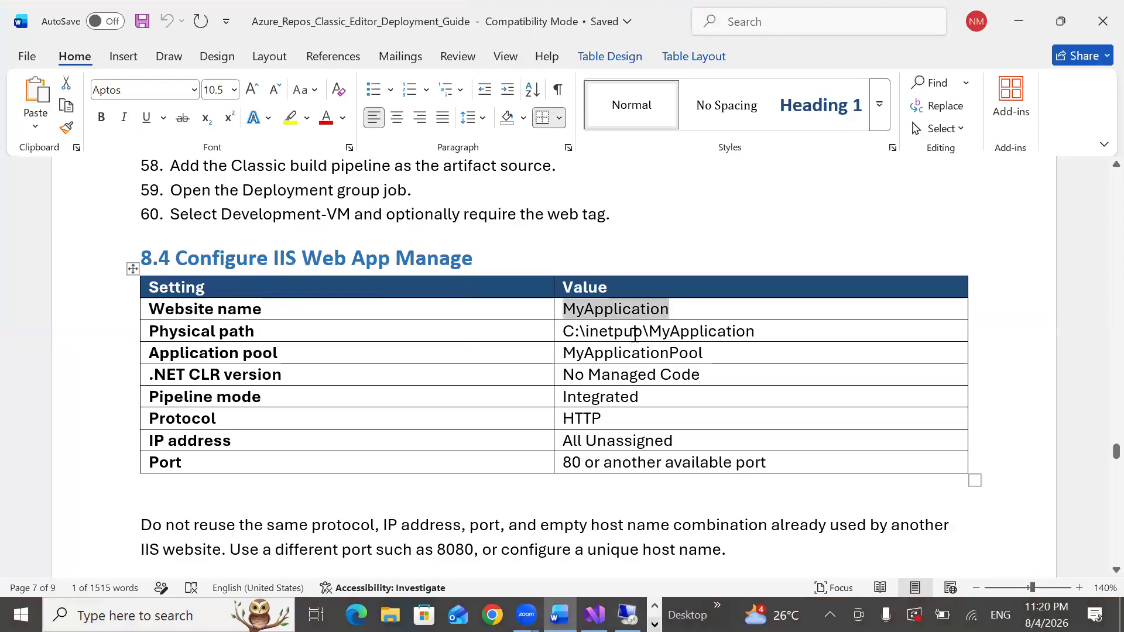
scroll(634, 336, down, 10)
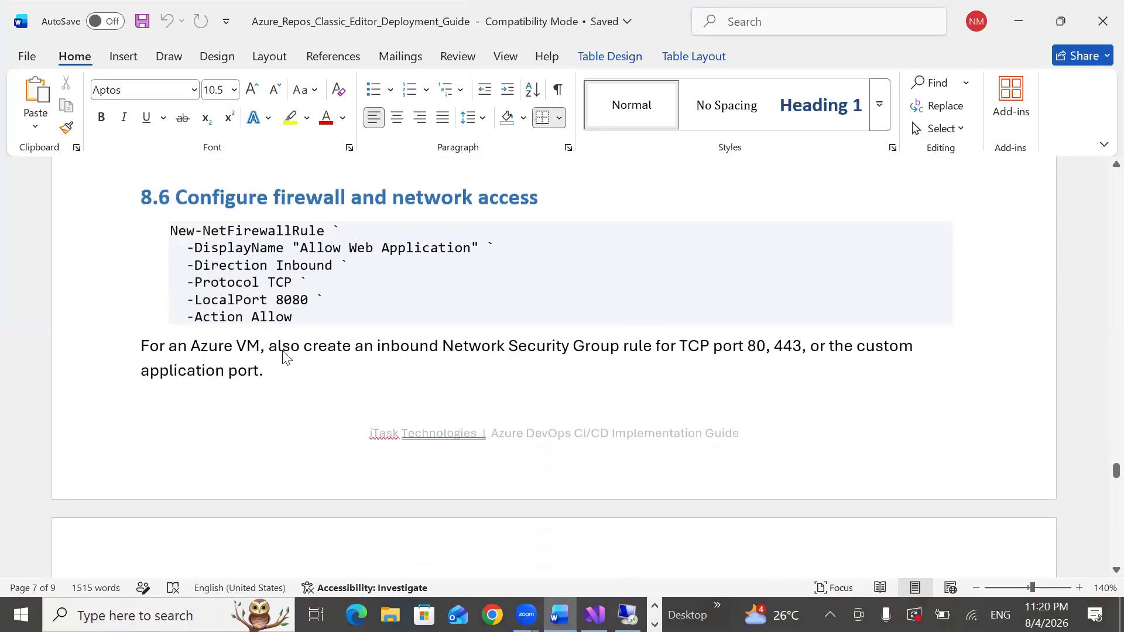
scroll(285, 356, down, 2)
scroll(284, 350, down, 9)
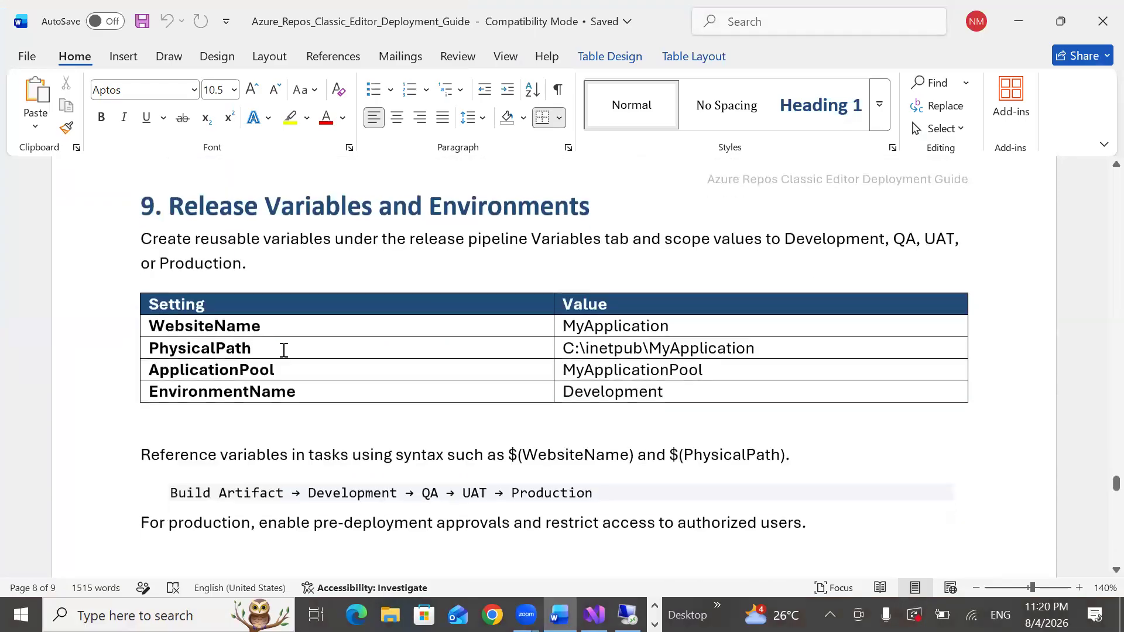
scroll(378, 350, down, 3)
scroll(369, 343, up, 2)
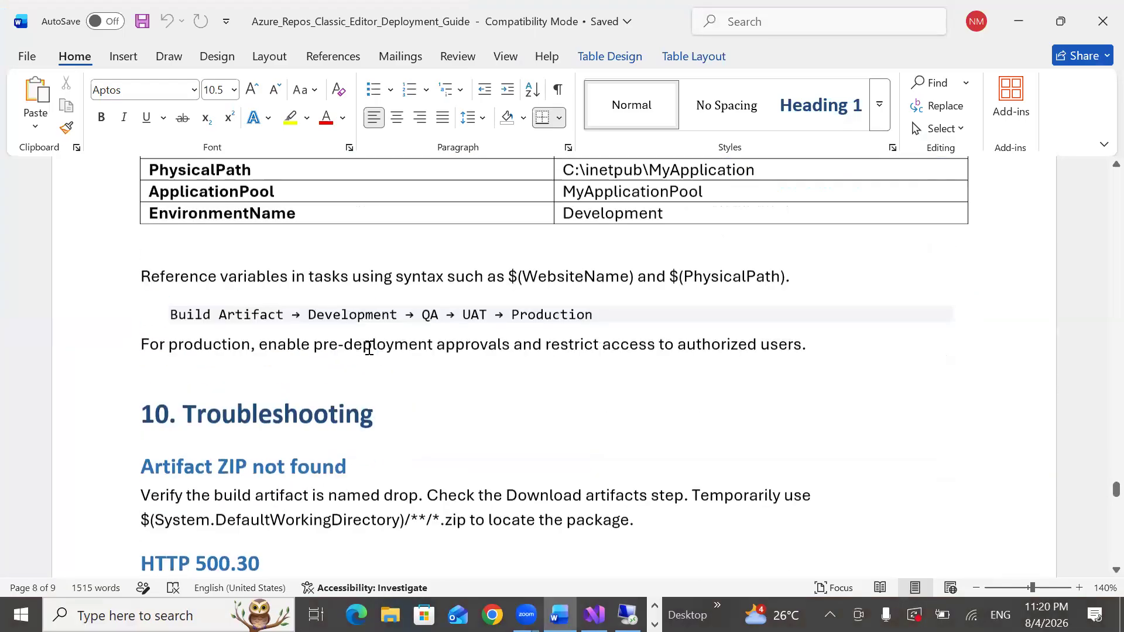